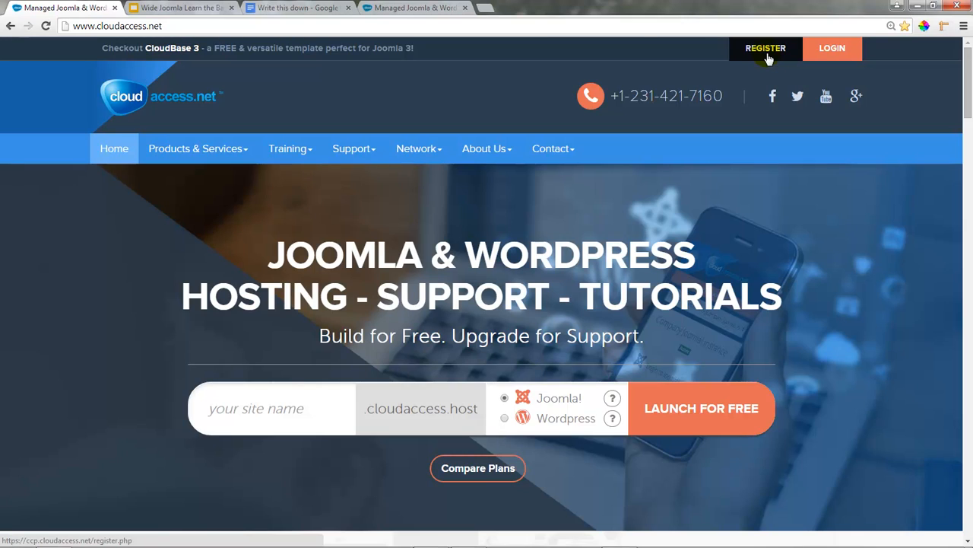
Log in to the Cloud Control Panel and open the management page of the artgallery.cloudaccess.net hosting product.
{"action": "left_click", "coordinate": [833, 55]}
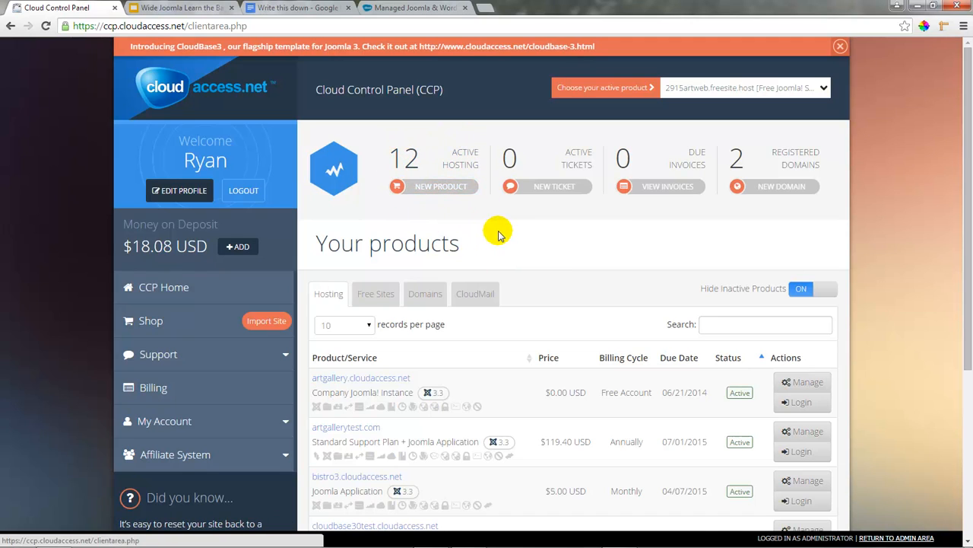
{"action": "scroll", "coordinate": [534, 242], "scroll_direction": "down", "scroll_amount": 1}
{"action": "scroll", "coordinate": [534, 242], "scroll_direction": "down", "scroll_amount": 2}
{"action": "scroll", "coordinate": [530, 241], "scroll_direction": "down", "scroll_amount": 1}
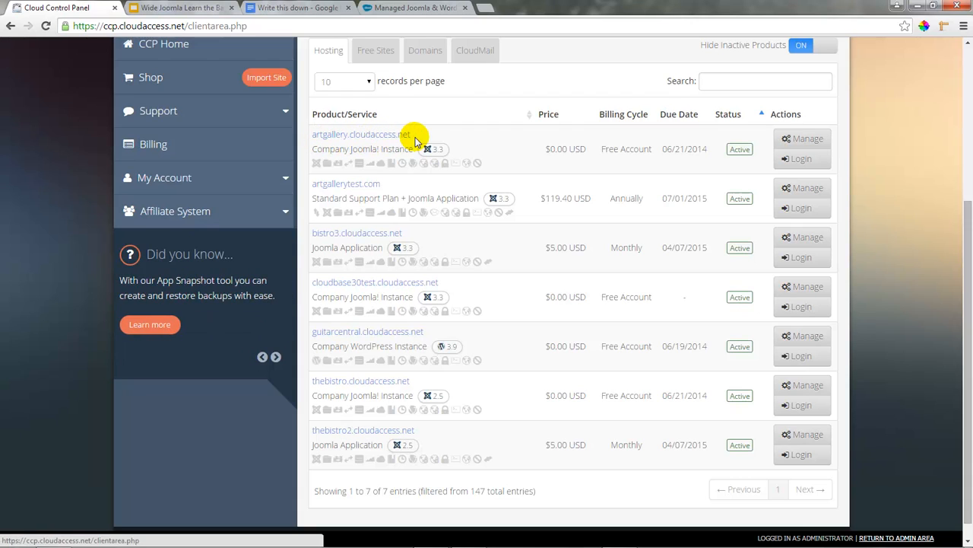
{"action": "left_click", "coordinate": [806, 143]}
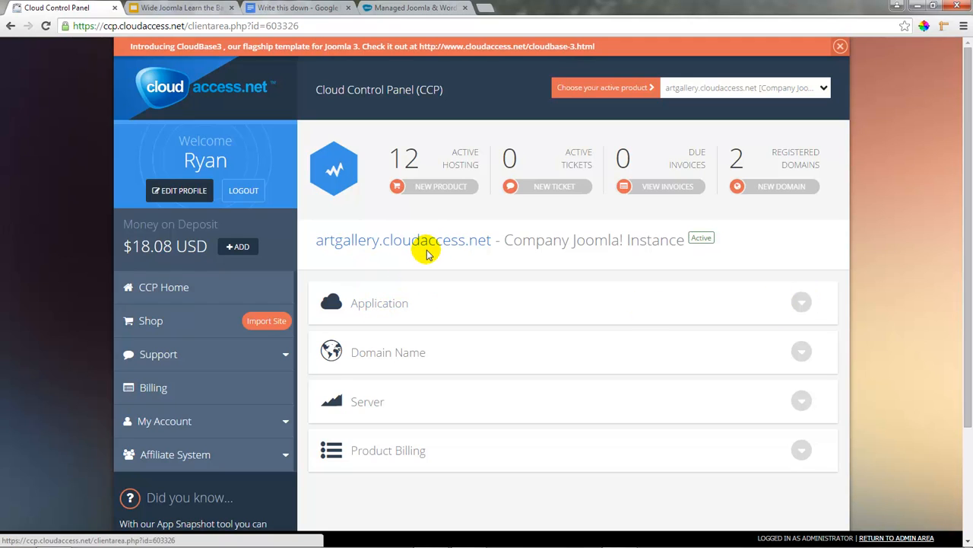
Return to the control panel home and look through the free sites among the products.
{"action": "left_click", "coordinate": [179, 293]}
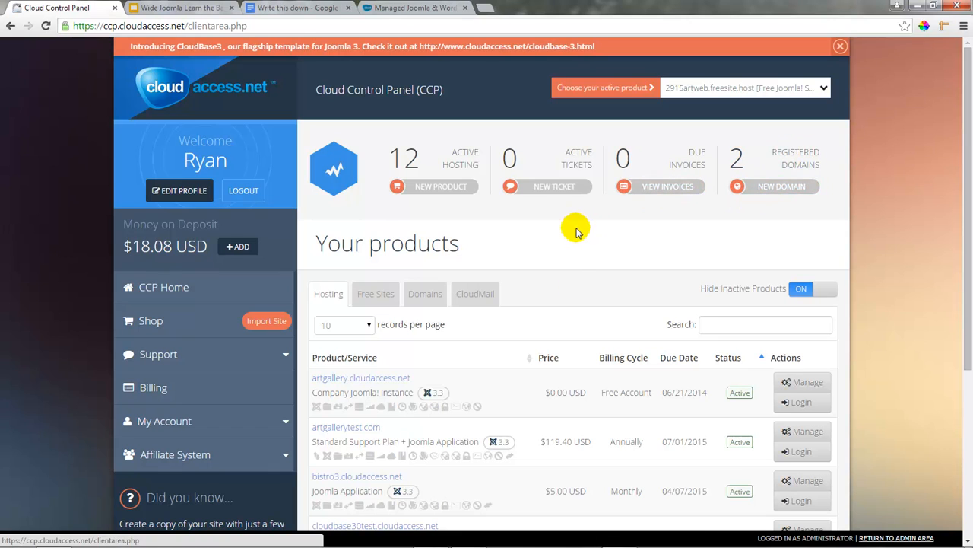
{"action": "scroll", "coordinate": [575, 232], "scroll_direction": "down", "scroll_amount": 1}
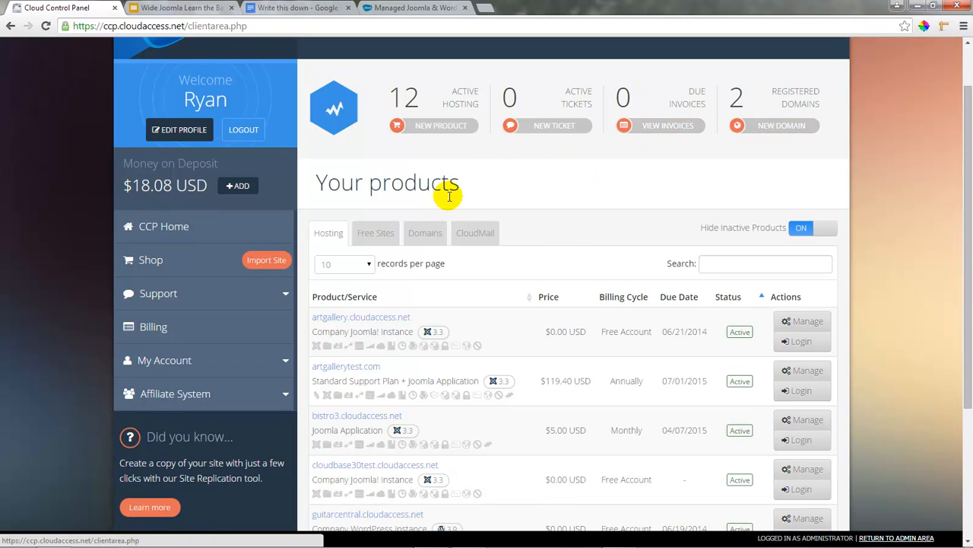
{"action": "left_click", "coordinate": [379, 236]}
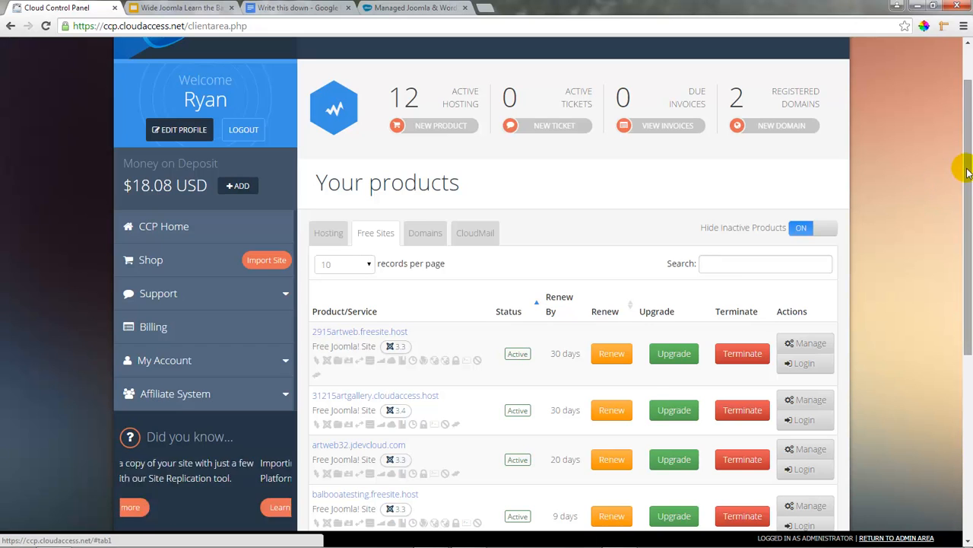
{"action": "left_click_drag", "start_coordinate": [967, 172], "coordinate": [969, 238]}
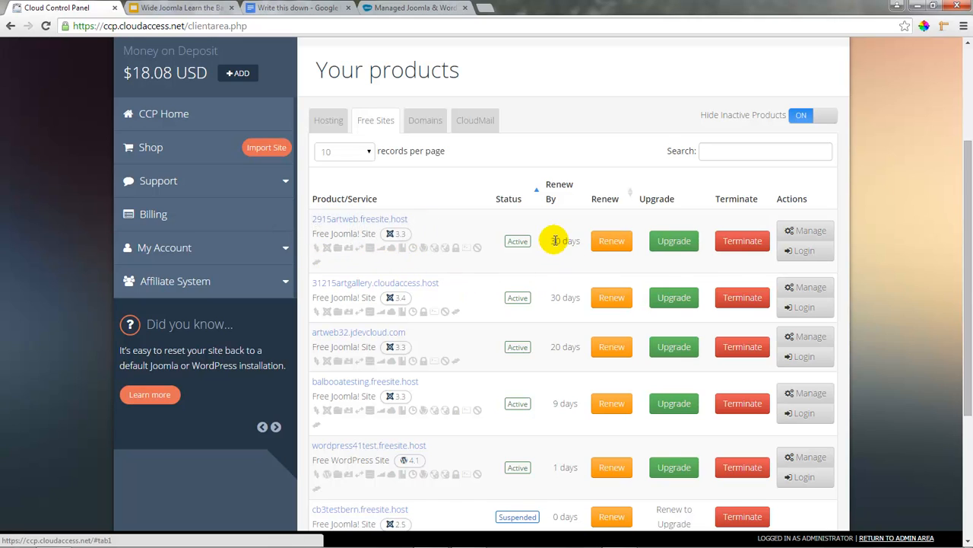
{"action": "scroll", "coordinate": [559, 289], "scroll_direction": "down", "scroll_amount": 3}
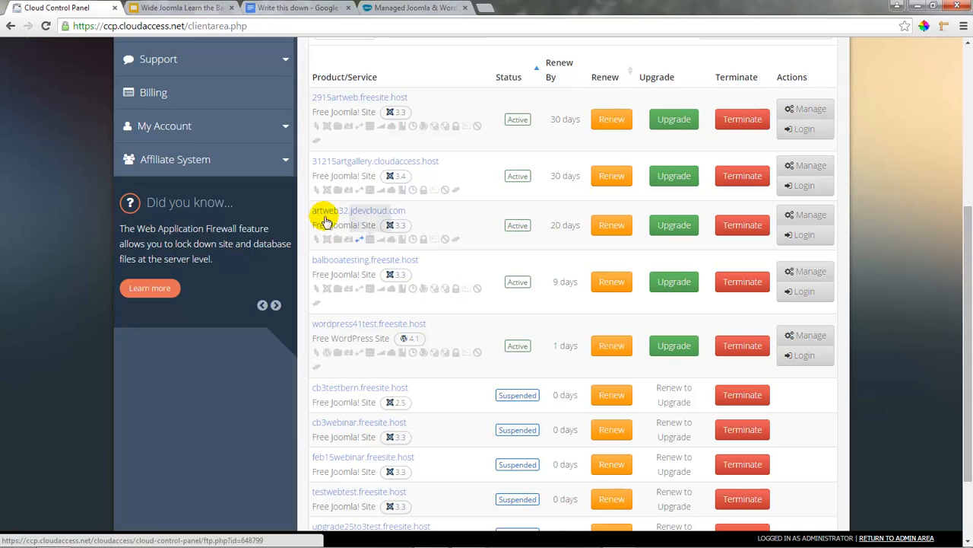
Renew the free Joomla site artweb32.jdevcloud.com and close the dialog that follows.
{"action": "double_click", "coordinate": [553, 225]}
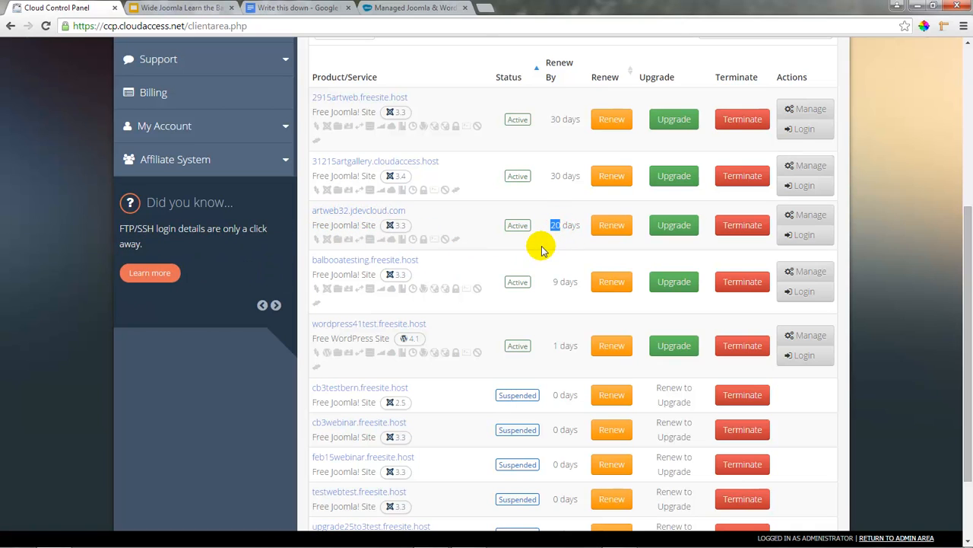
{"action": "left_click", "coordinate": [611, 230]}
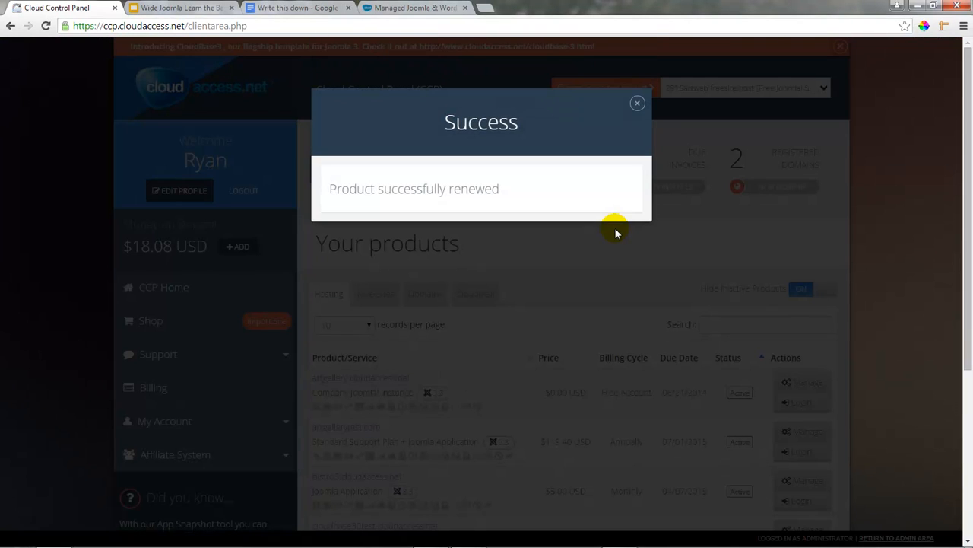
{"action": "left_click", "coordinate": [638, 103]}
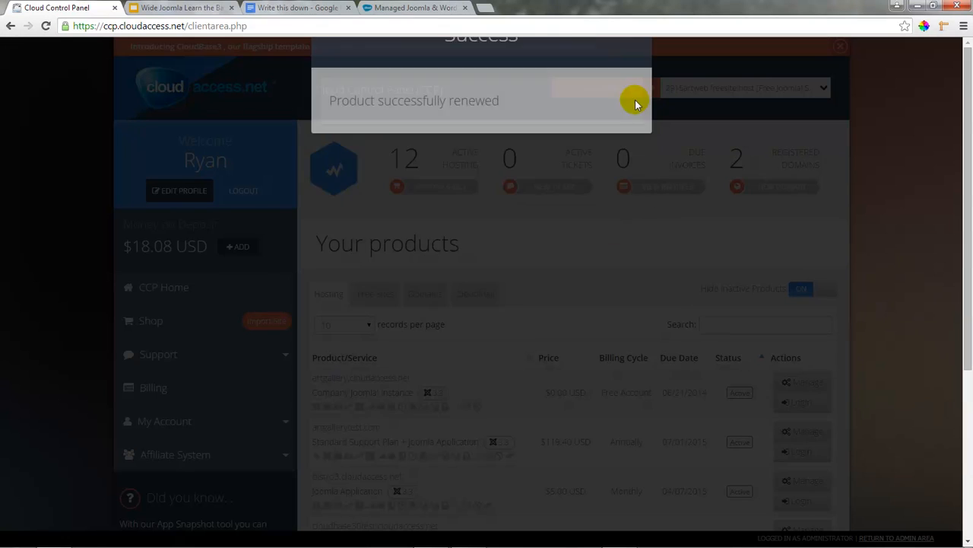
Check the renewal period of artweb32.jdevcloud.com in the free sites list.
{"action": "left_click", "coordinate": [376, 295]}
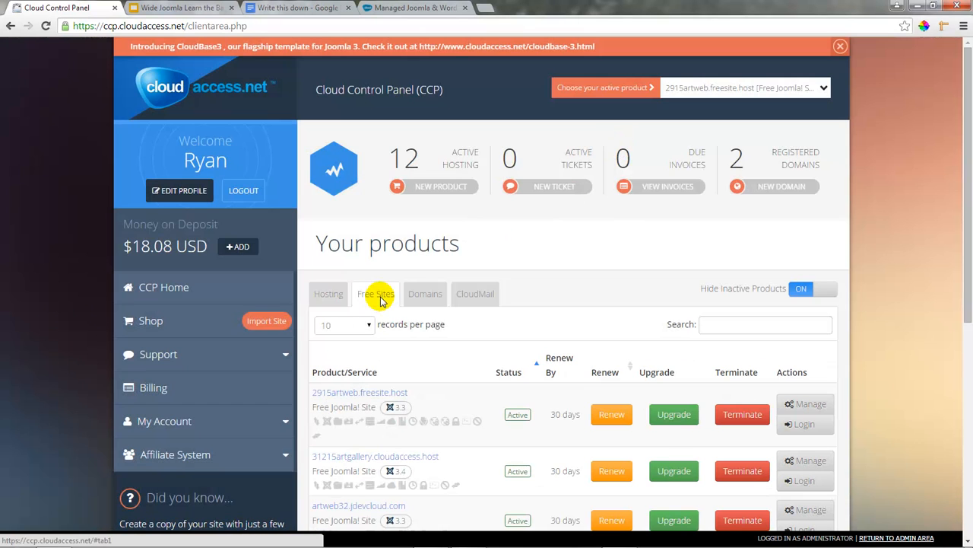
{"action": "scroll", "coordinate": [394, 316], "scroll_direction": "down", "scroll_amount": 4}
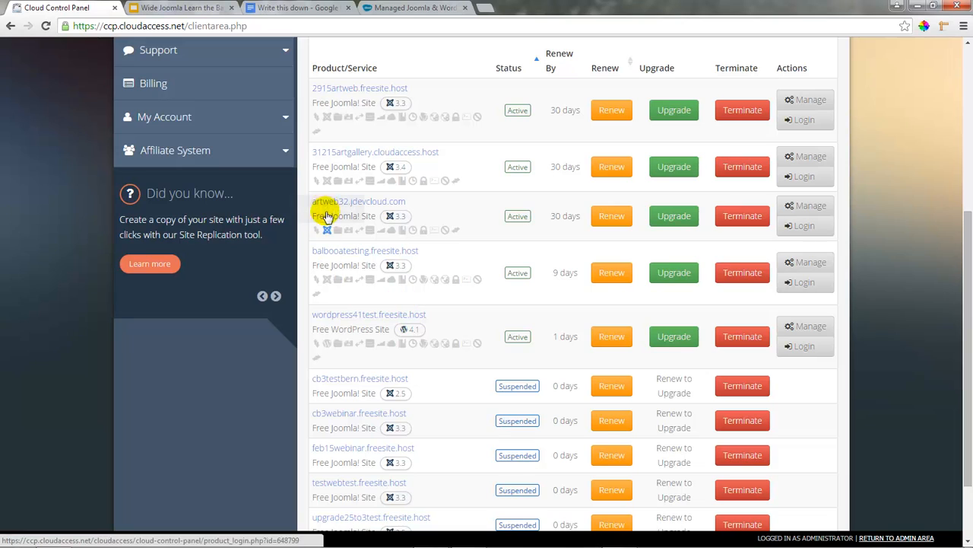
{"action": "left_click_drag", "start_coordinate": [582, 216], "coordinate": [550, 216]}
{"action": "left_click", "coordinate": [567, 232]}
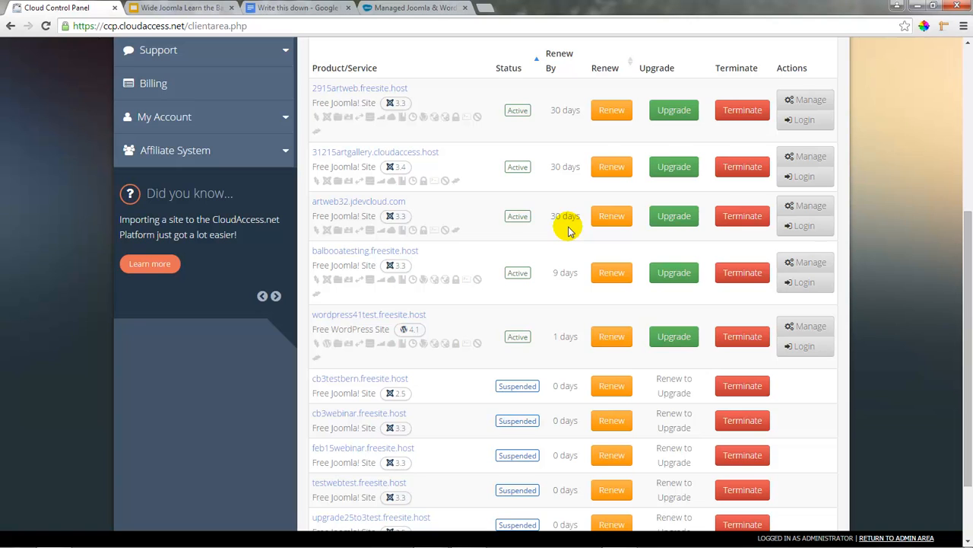
{"action": "scroll", "coordinate": [569, 230], "scroll_direction": "up", "scroll_amount": 3}
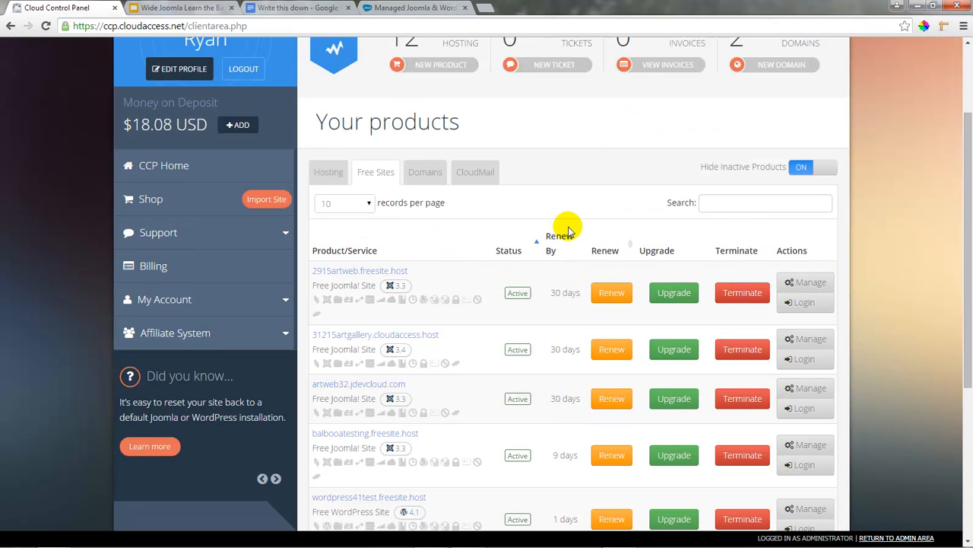
{"action": "scroll", "coordinate": [569, 230], "scroll_direction": "up", "scroll_amount": 2}
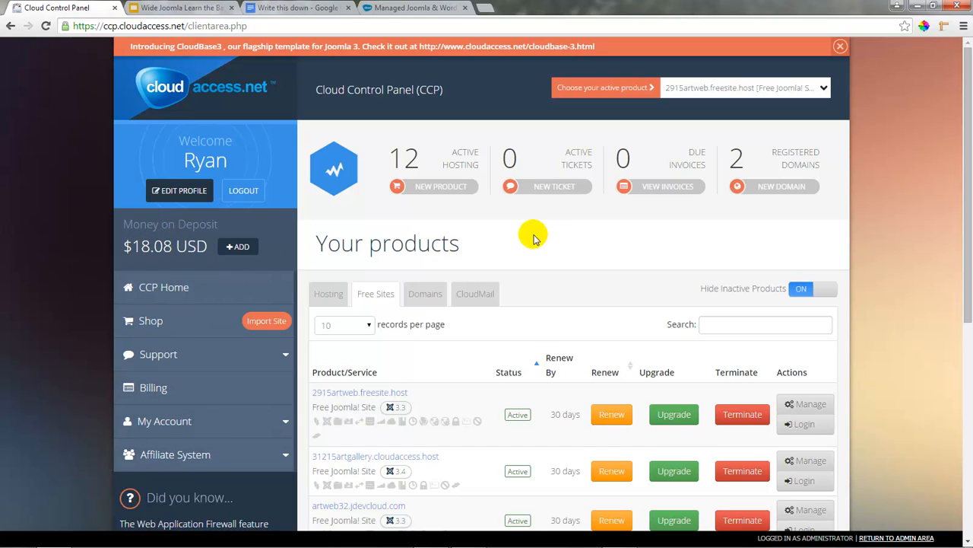
Start a new product order and choose to launch a free site.
{"action": "scroll", "coordinate": [533, 235], "scroll_direction": "down", "scroll_amount": 1}
{"action": "scroll", "coordinate": [534, 232], "scroll_direction": "up", "scroll_amount": 1}
{"action": "left_click", "coordinate": [441, 190]}
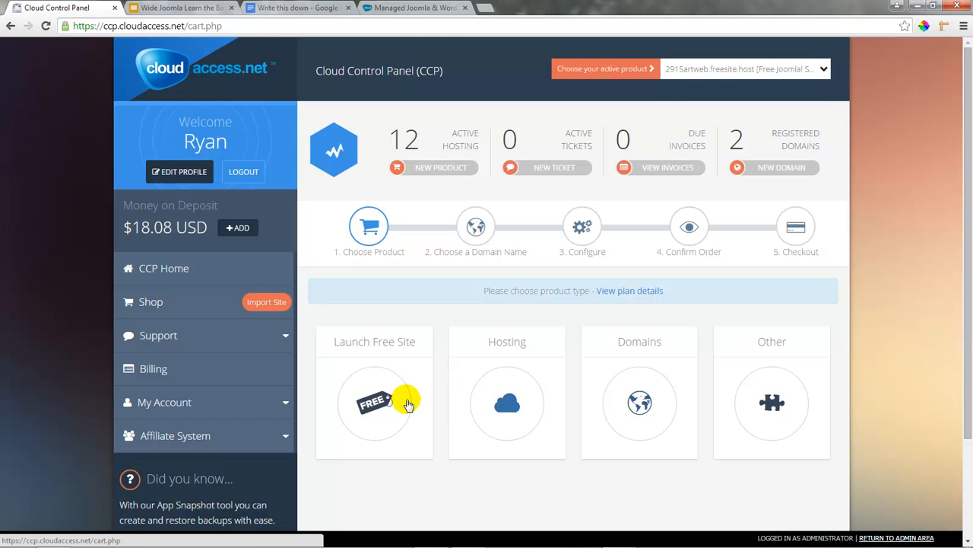
{"action": "left_click", "coordinate": [374, 403]}
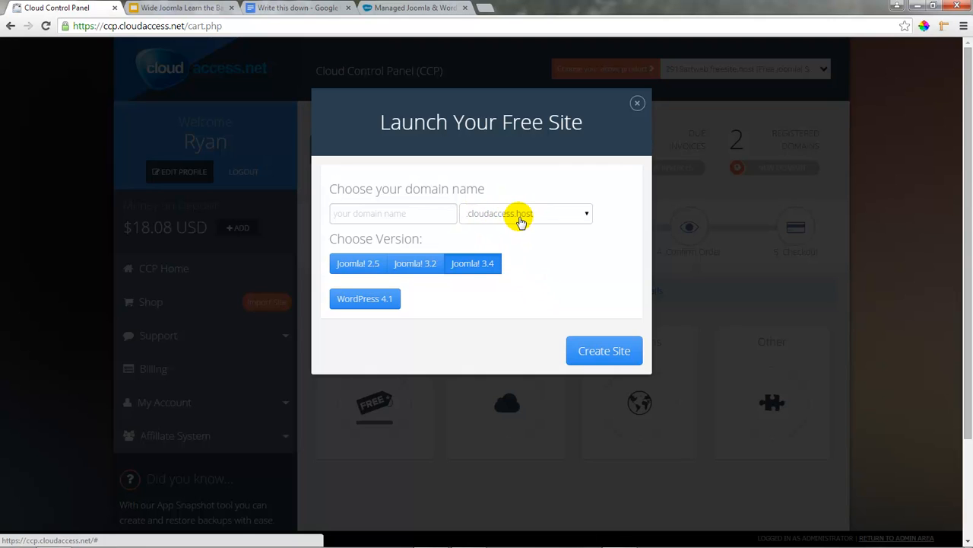
Create a free Joomla! 3.4 site with the domain name artgalleryweb and the .freesite.host extension.
{"action": "left_click", "coordinate": [357, 212]}
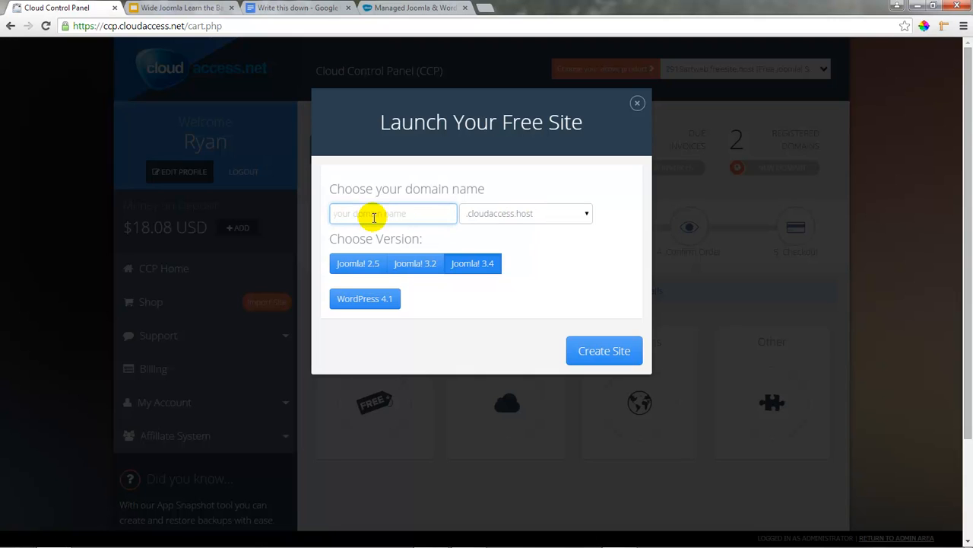
{"action": "left_click", "coordinate": [582, 213]}
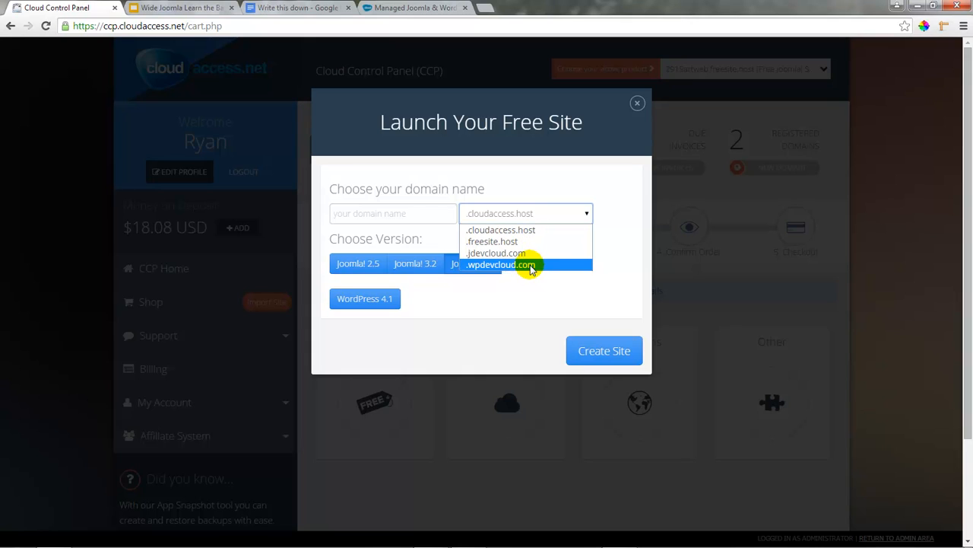
{"action": "left_click", "coordinate": [506, 241]}
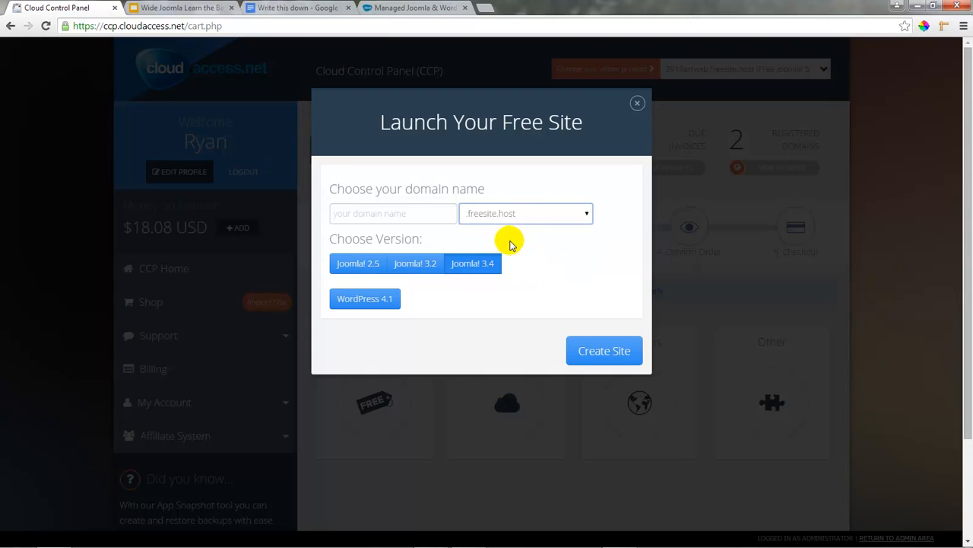
{"action": "left_click", "coordinate": [383, 215]}
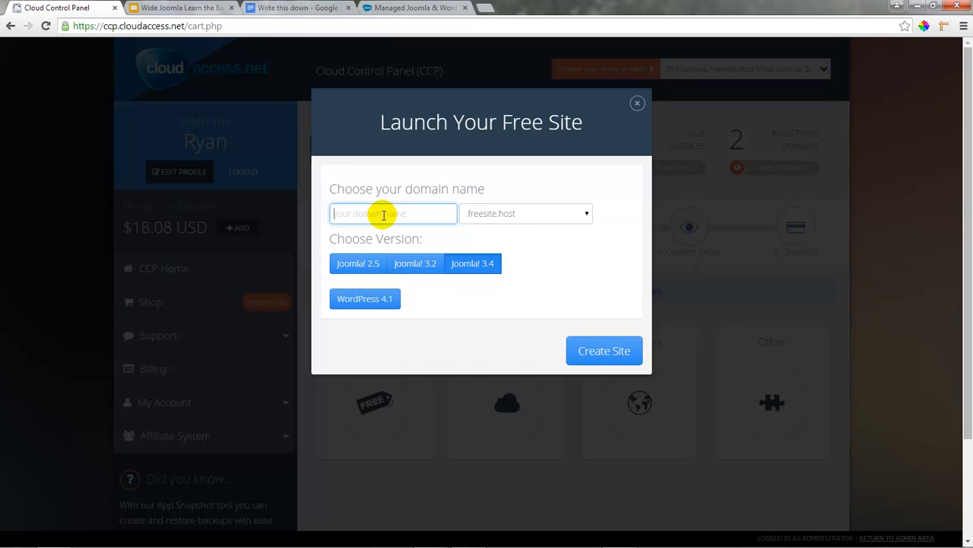
{"action": "type", "text": "artgalleryweb"}
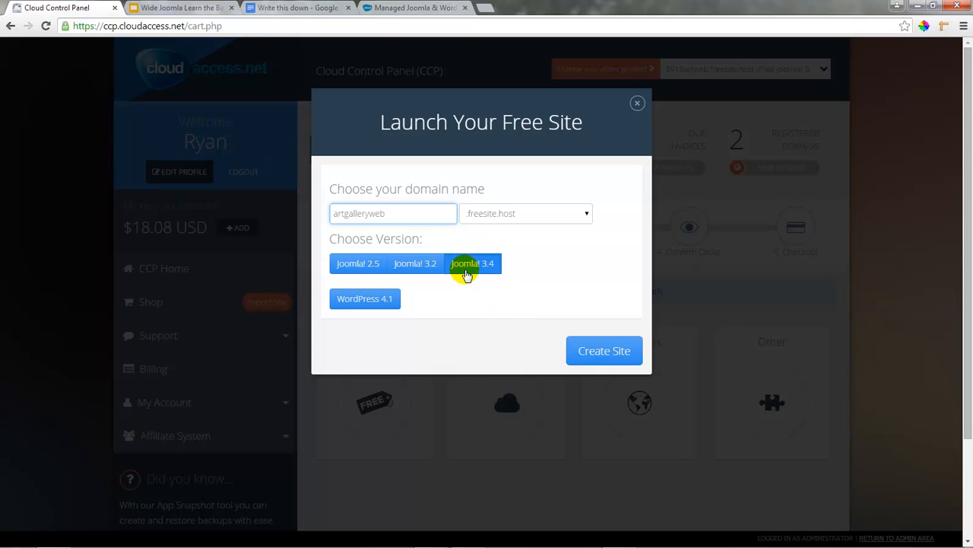
{"action": "left_click", "coordinate": [608, 356]}
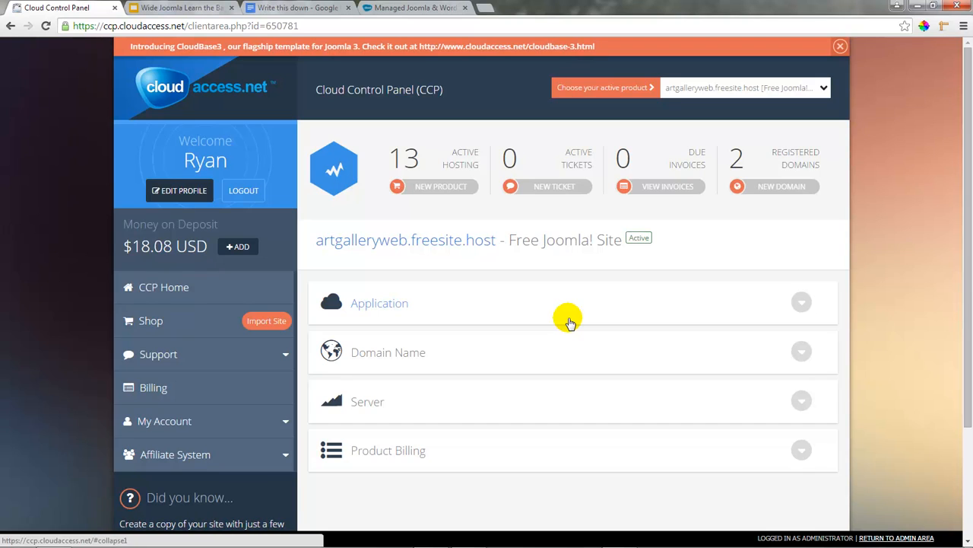
Open the site artgalleryweb.freesite.host and look through its default home page.
{"action": "left_click", "coordinate": [391, 246]}
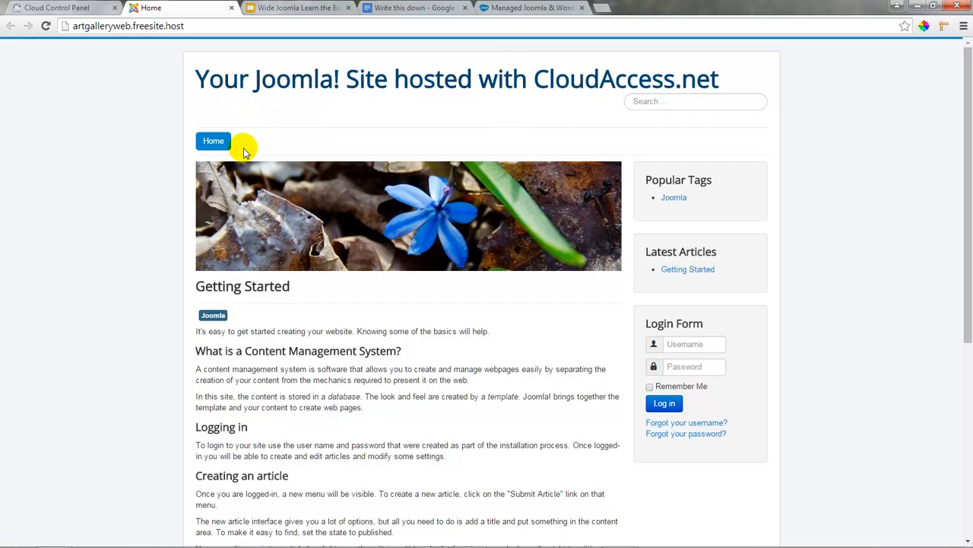
{"action": "scroll", "coordinate": [698, 213], "scroll_direction": "down", "scroll_amount": 1}
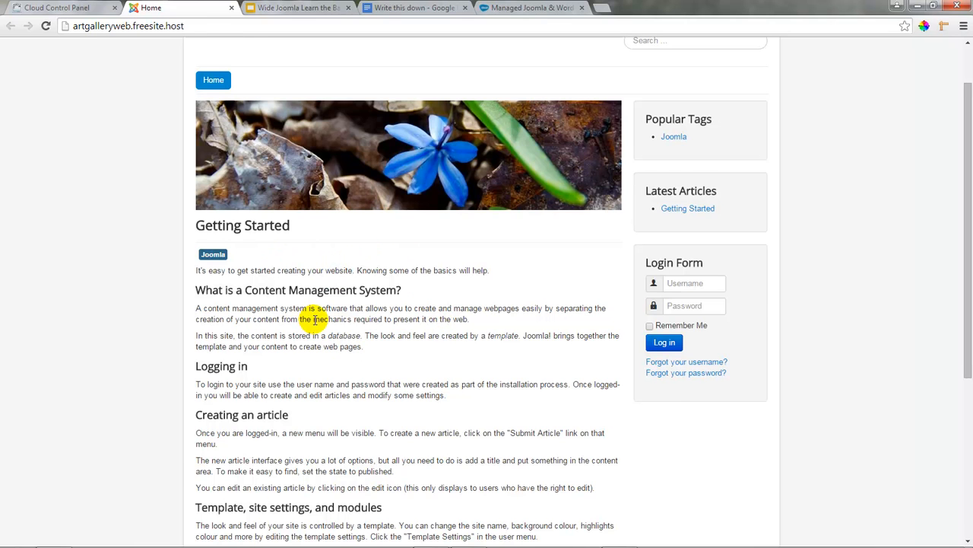
{"action": "scroll", "coordinate": [327, 323], "scroll_direction": "up", "scroll_amount": 1}
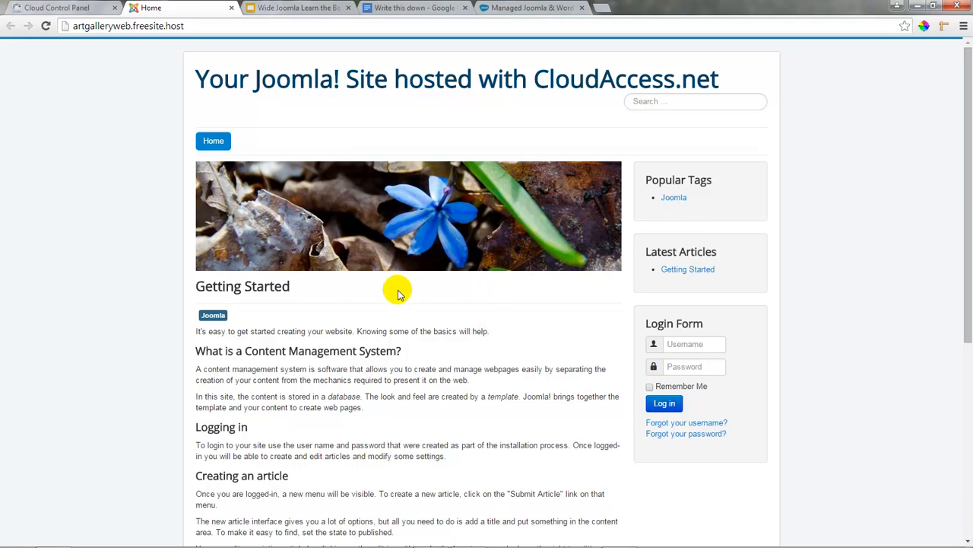
{"action": "scroll", "coordinate": [398, 293], "scroll_direction": "down", "scroll_amount": 5}
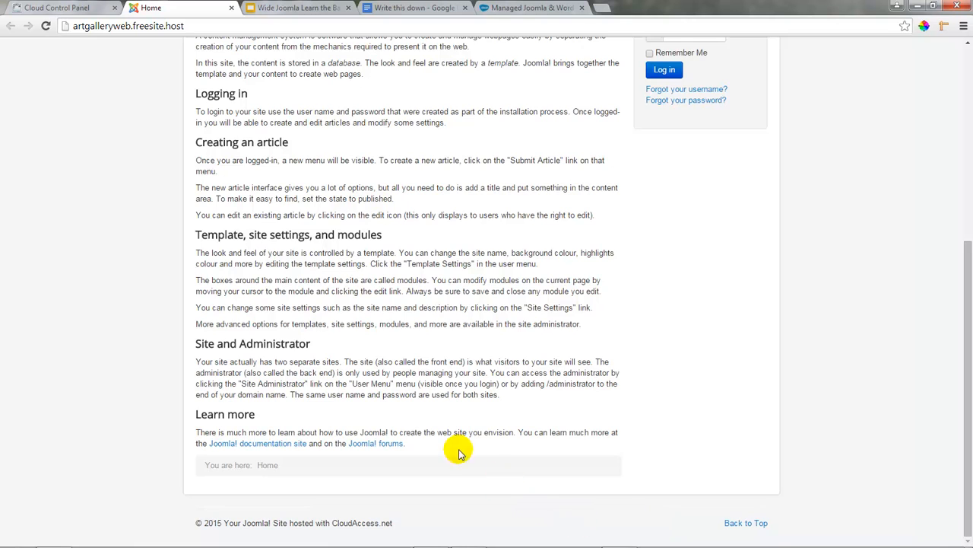
{"action": "scroll", "coordinate": [398, 430], "scroll_direction": "up", "scroll_amount": 5}
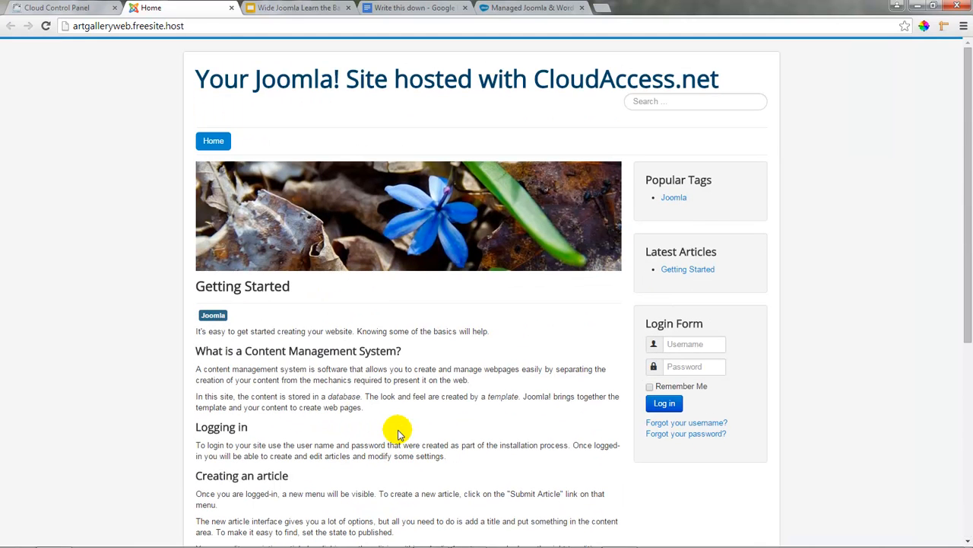
Return to the Cloud Control Panel, review the application options for artgalleryweb.freesite.host and log in to its Joomla administrator.
{"action": "left_click", "coordinate": [85, 9]}
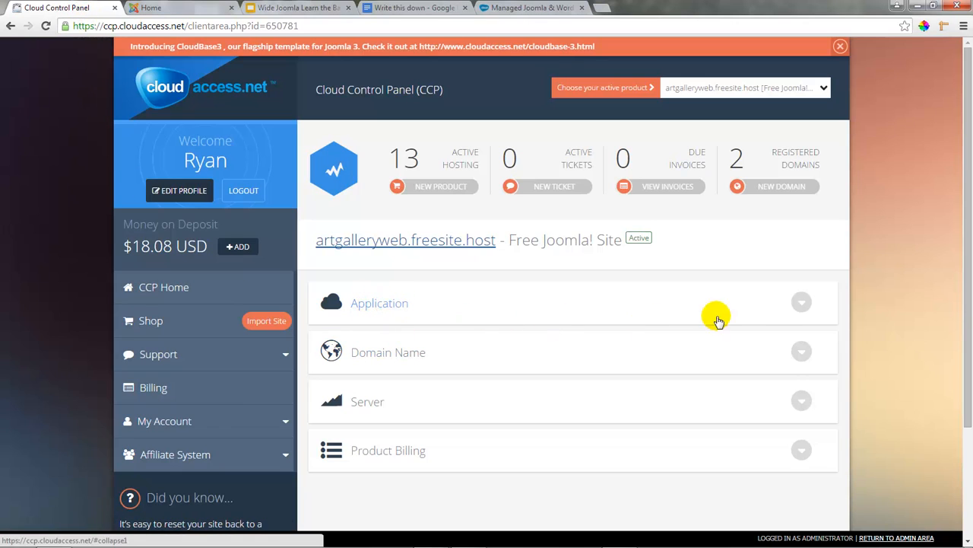
{"action": "left_click", "coordinate": [802, 302]}
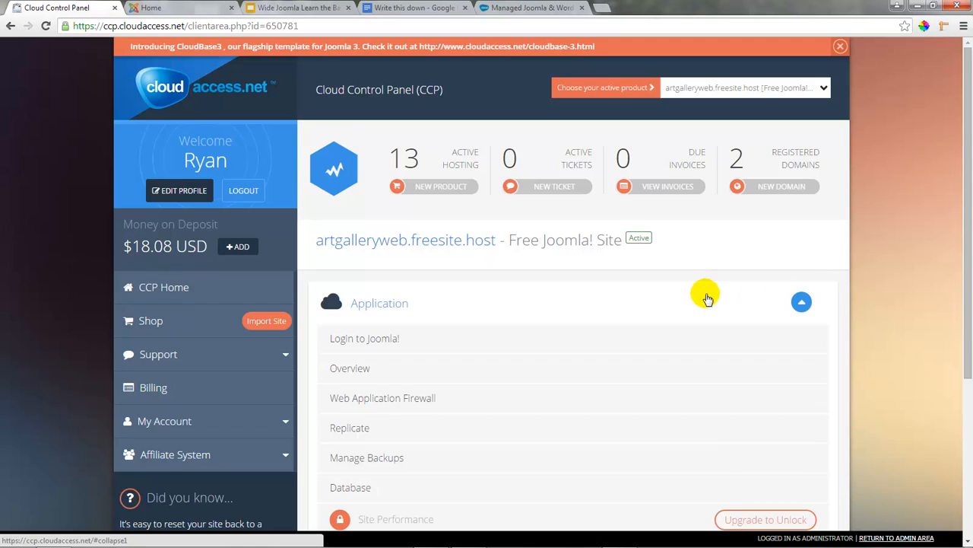
{"action": "scroll", "coordinate": [706, 296], "scroll_direction": "down", "scroll_amount": 3}
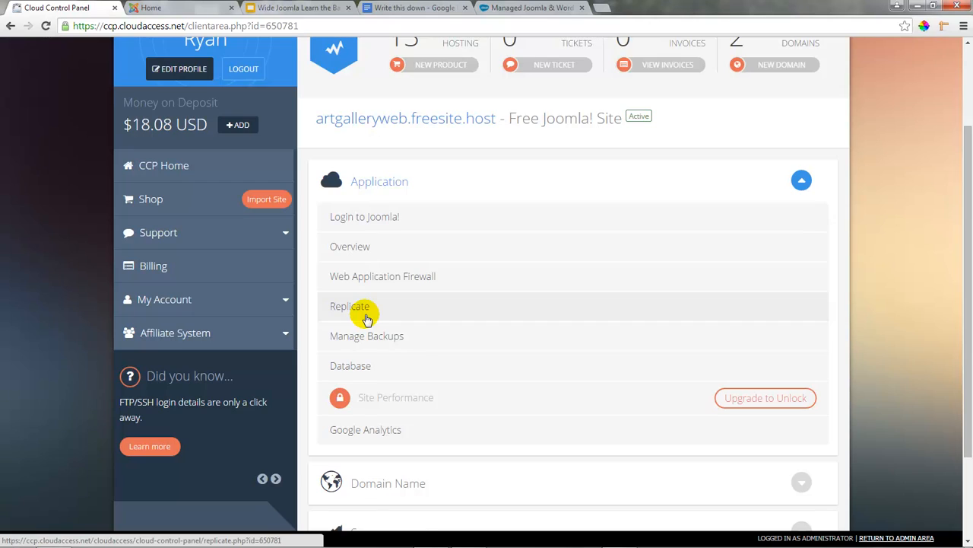
{"action": "scroll", "coordinate": [367, 318], "scroll_direction": "down", "scroll_amount": 1}
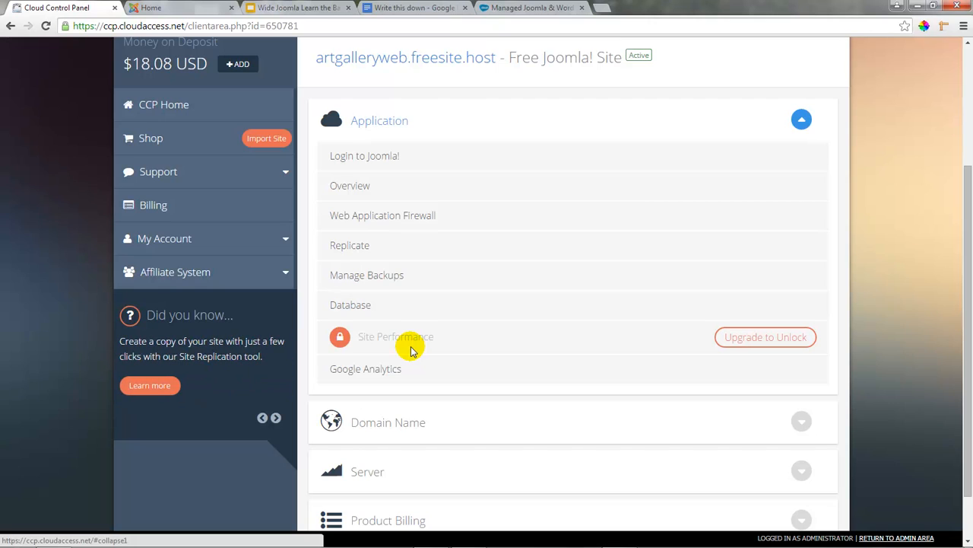
{"action": "scroll", "coordinate": [398, 308], "scroll_direction": "up", "scroll_amount": 2}
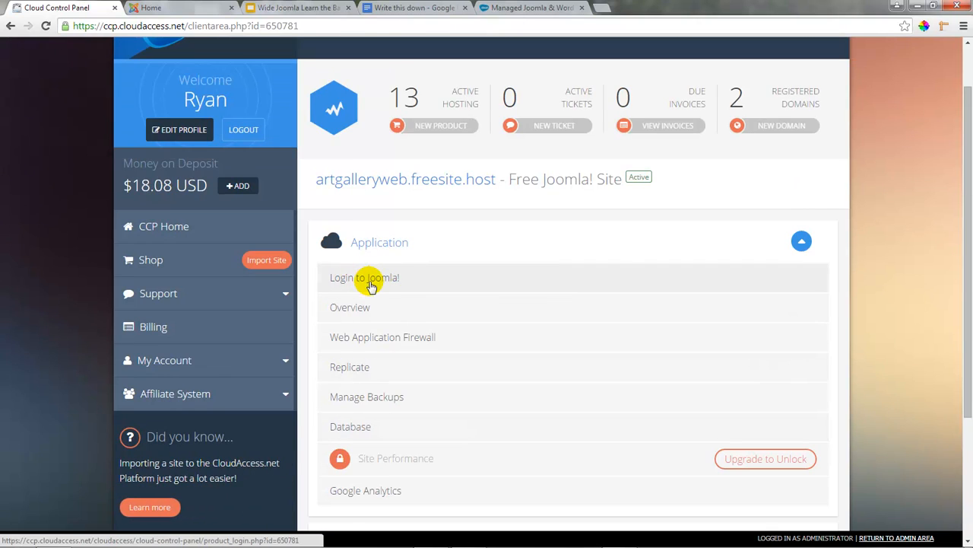
{"action": "left_click", "coordinate": [371, 286]}
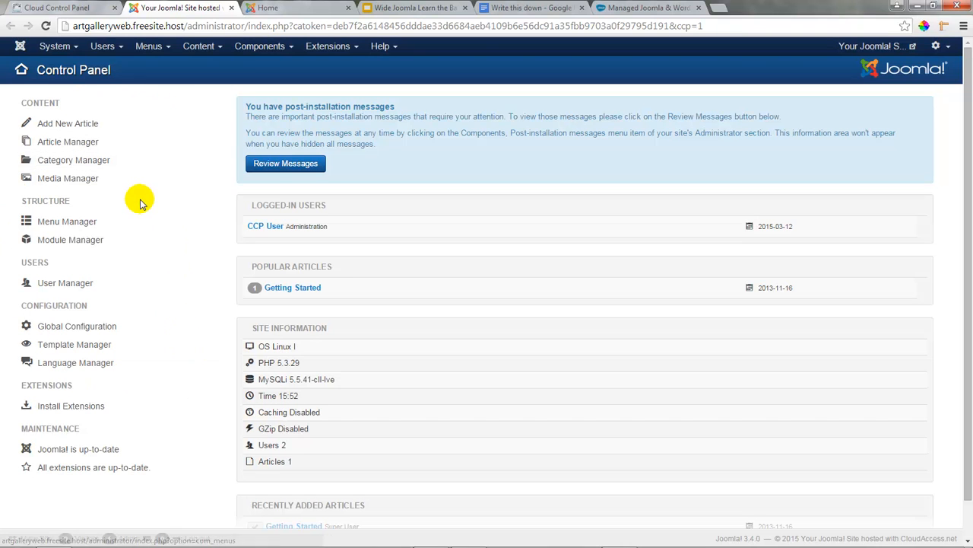
Compare the public home page with the administrator Control Panel by alternating between the two.
{"action": "left_click", "coordinate": [304, 8]}
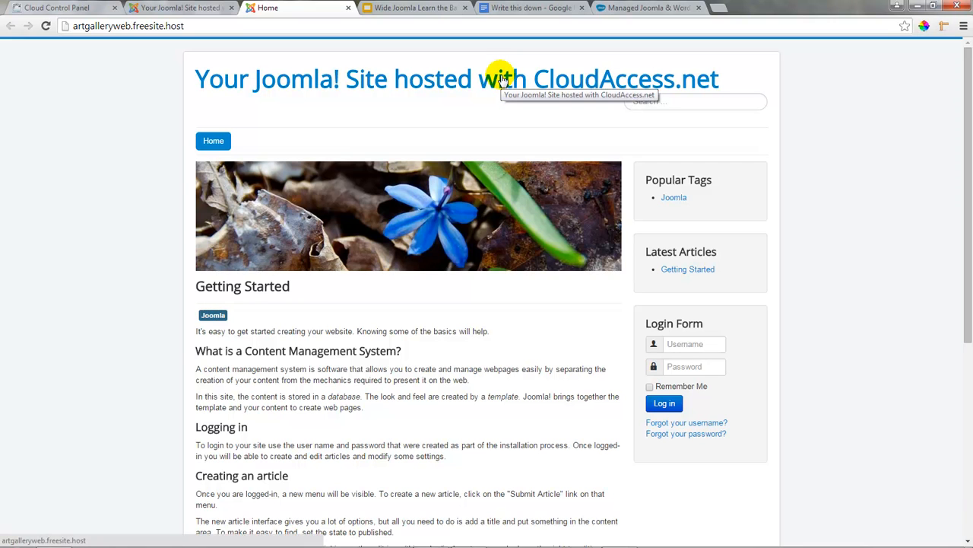
{"action": "left_click", "coordinate": [194, 7]}
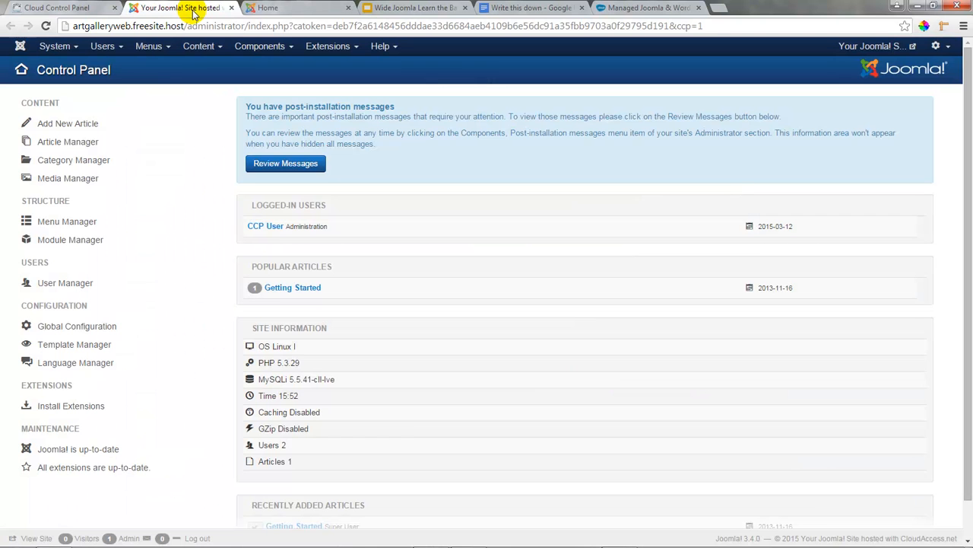
{"action": "left_click", "coordinate": [289, 9]}
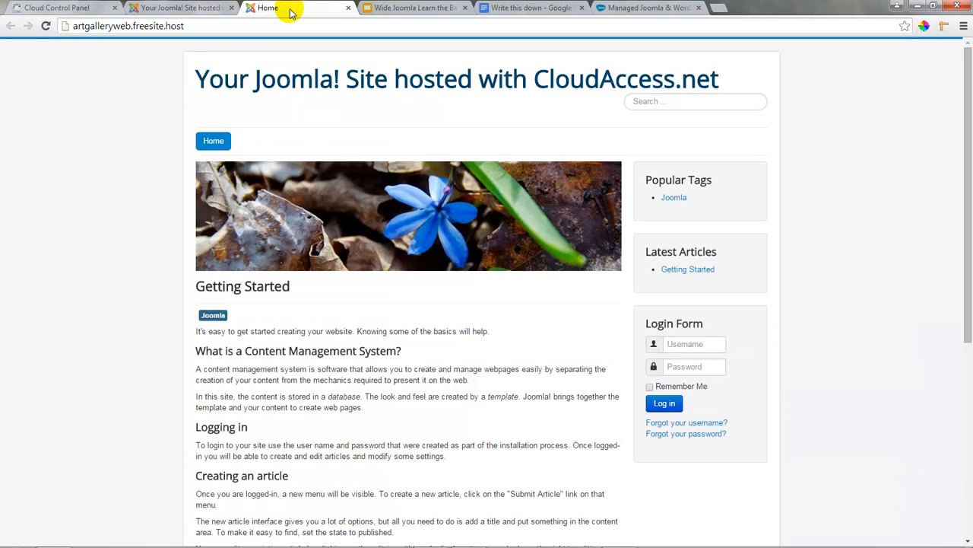
{"action": "left_click", "coordinate": [202, 7]}
{"action": "left_click", "coordinate": [287, 15]}
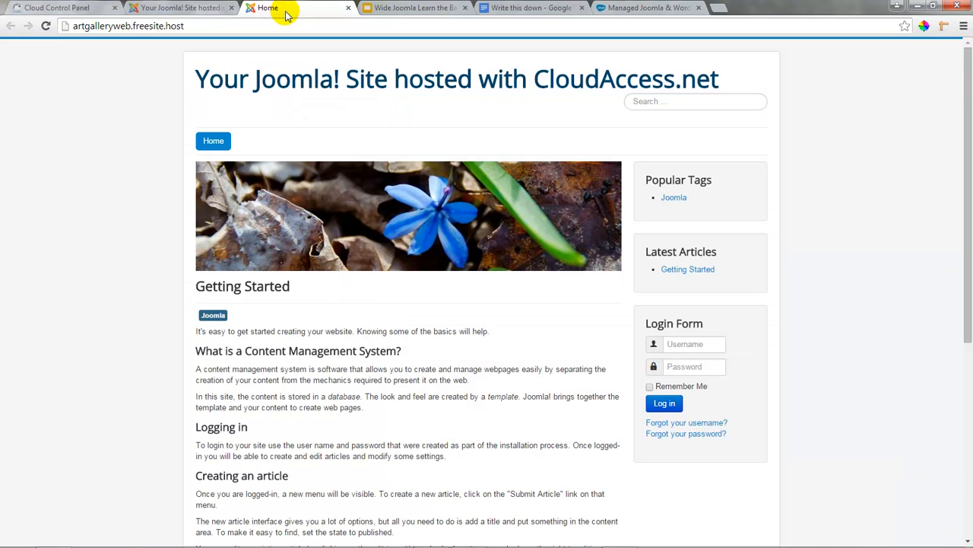
{"action": "left_click", "coordinate": [182, 8]}
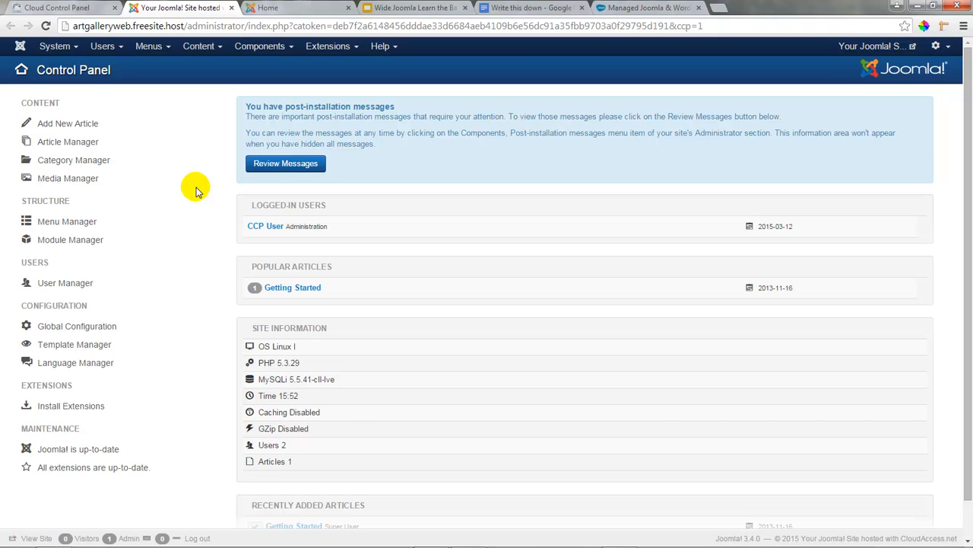
{"action": "left_click", "coordinate": [265, 8]}
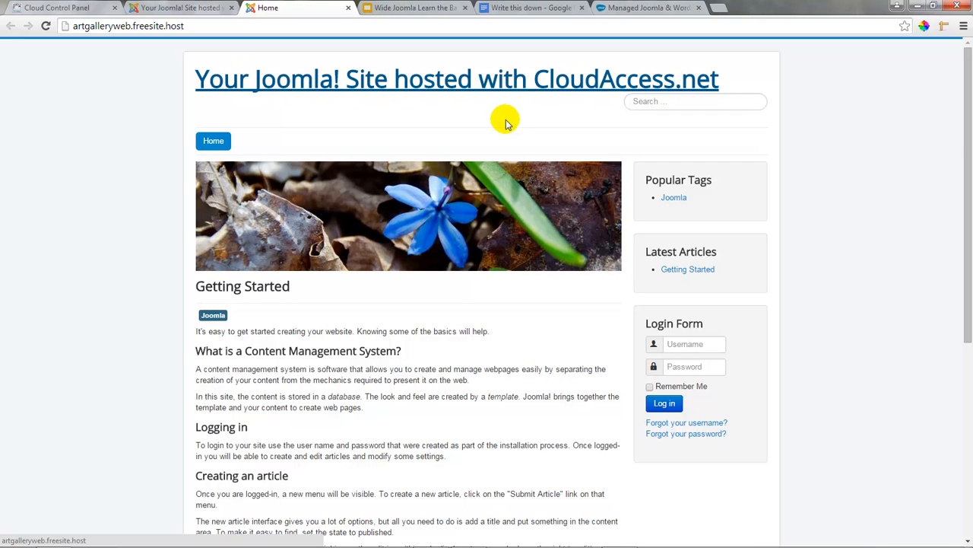
{"action": "left_click", "coordinate": [185, 9]}
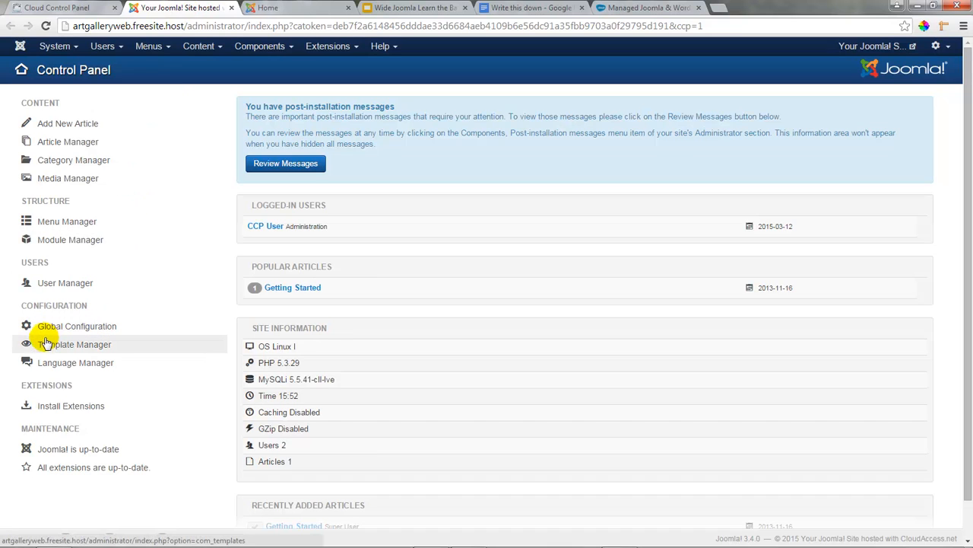
Set the site name to Art Gallery in the Global Configuration and save it.
{"action": "left_click", "coordinate": [69, 47]}
{"action": "left_click", "coordinate": [86, 95]}
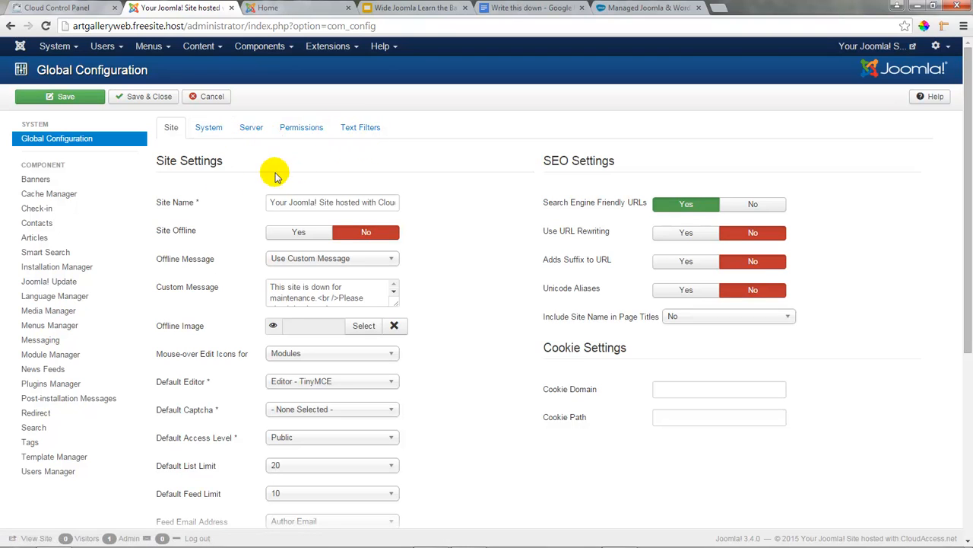
{"action": "mouse_move", "coordinate": [175, 212]}
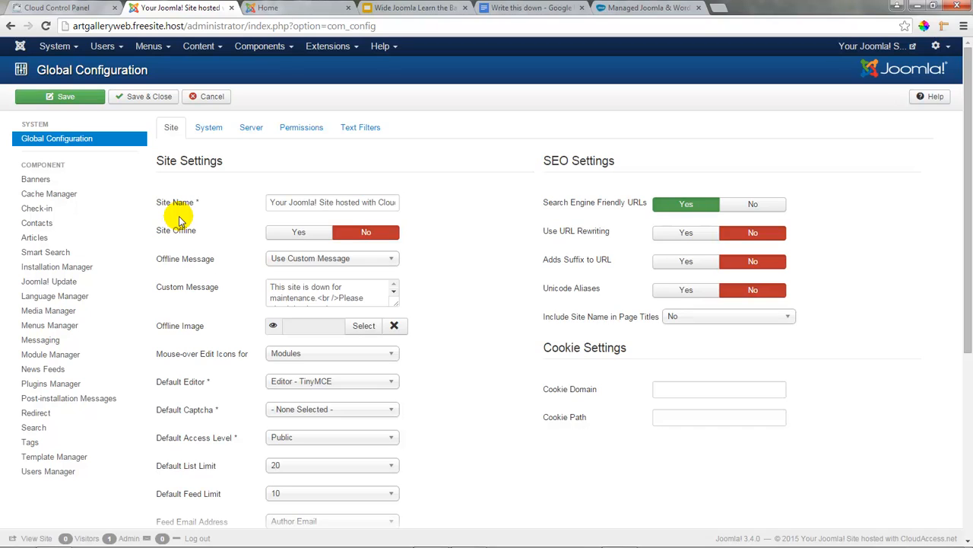
{"action": "left_click_drag", "start_coordinate": [271, 202], "coordinate": [424, 204]}
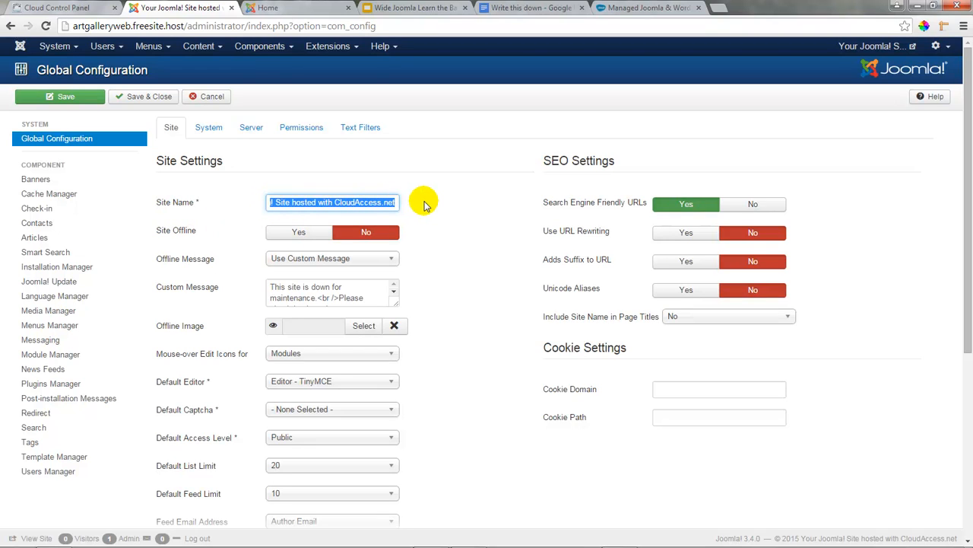
{"action": "type", "text": "Art Gallery"}
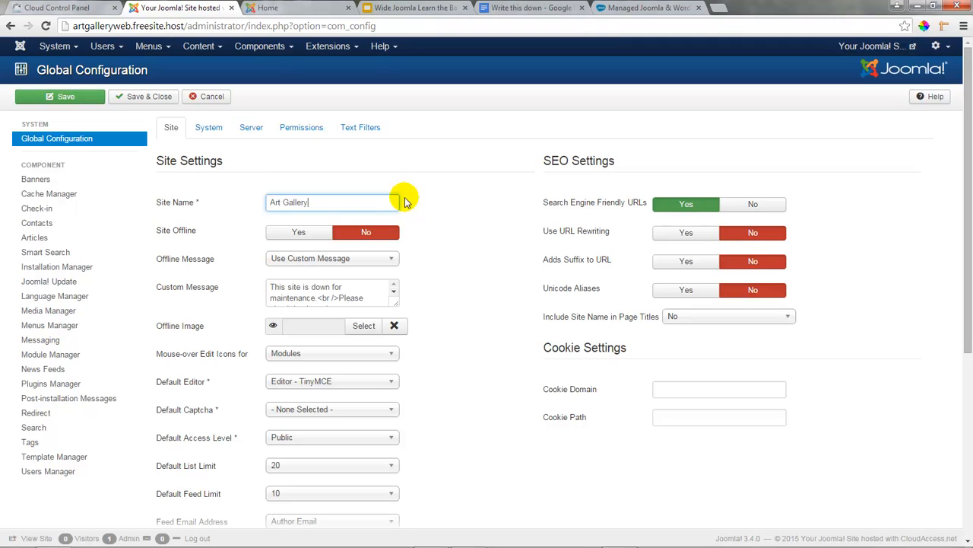
{"action": "left_click", "coordinate": [90, 99]}
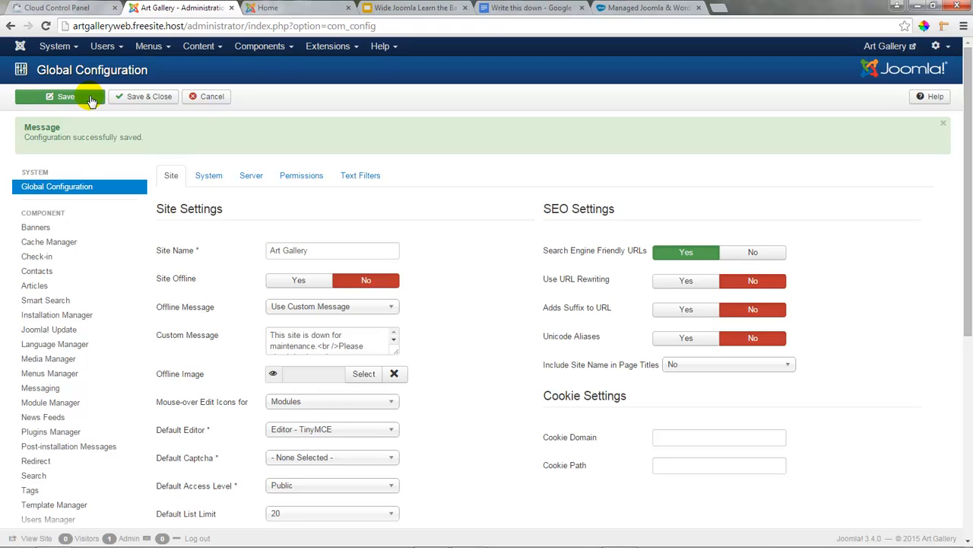
Reload the public home page to check its site title.
{"action": "left_click", "coordinate": [292, 7]}
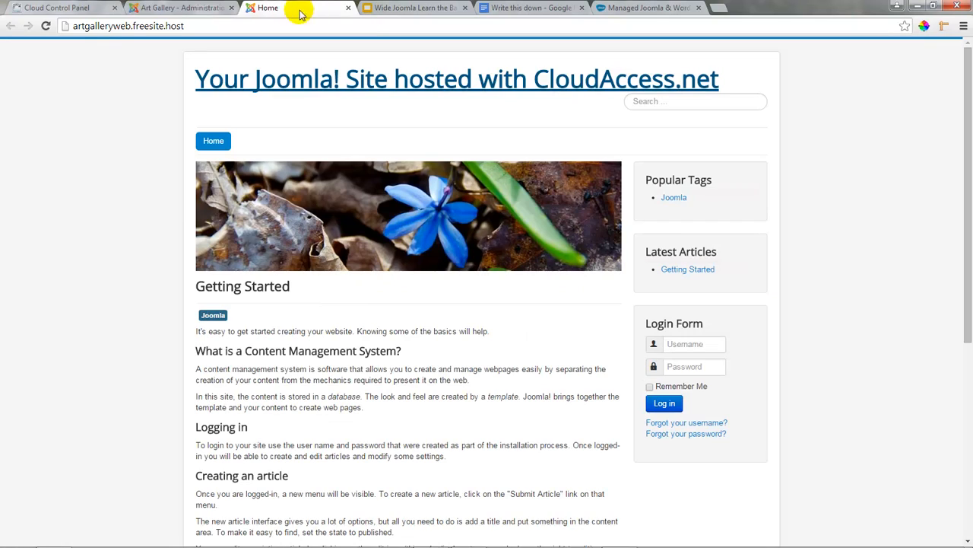
{"action": "left_click", "coordinate": [47, 27]}
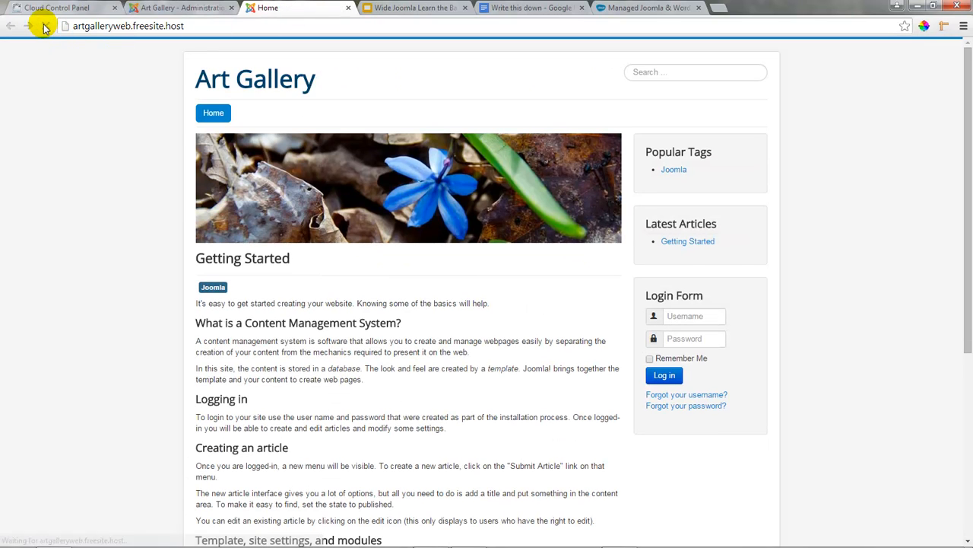
{"action": "left_click", "coordinate": [45, 26]}
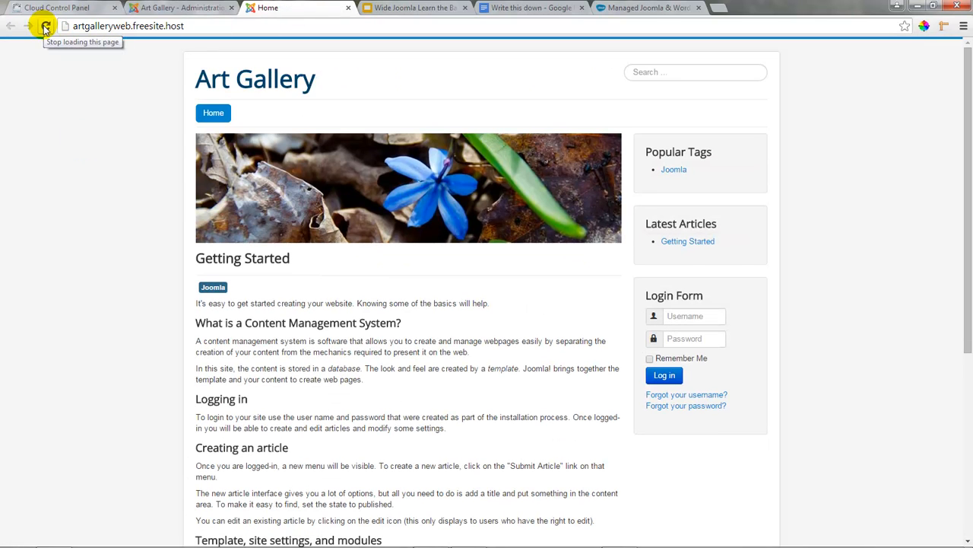
Save and close the Global Configuration in the administrator and go to the Control Panel.
{"action": "left_click", "coordinate": [214, 11]}
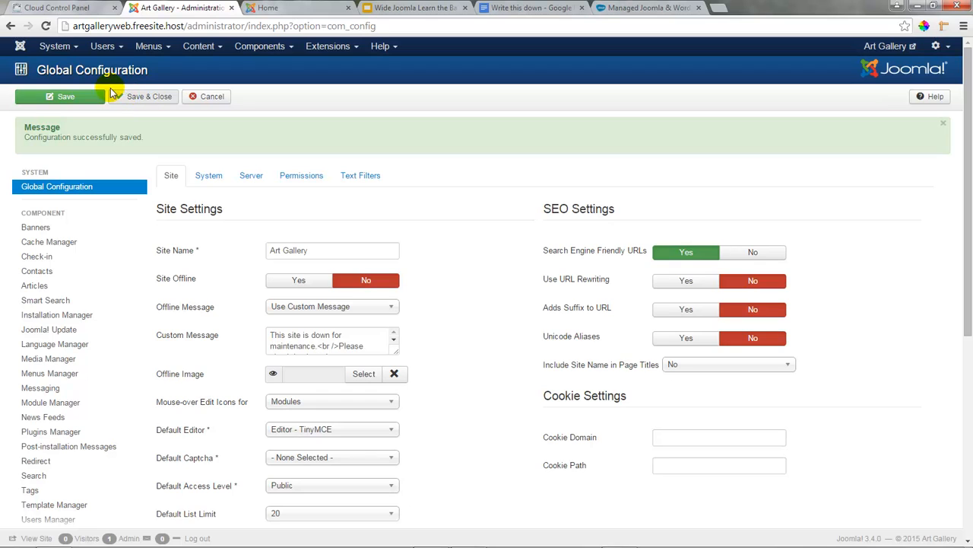
{"action": "left_click", "coordinate": [147, 100]}
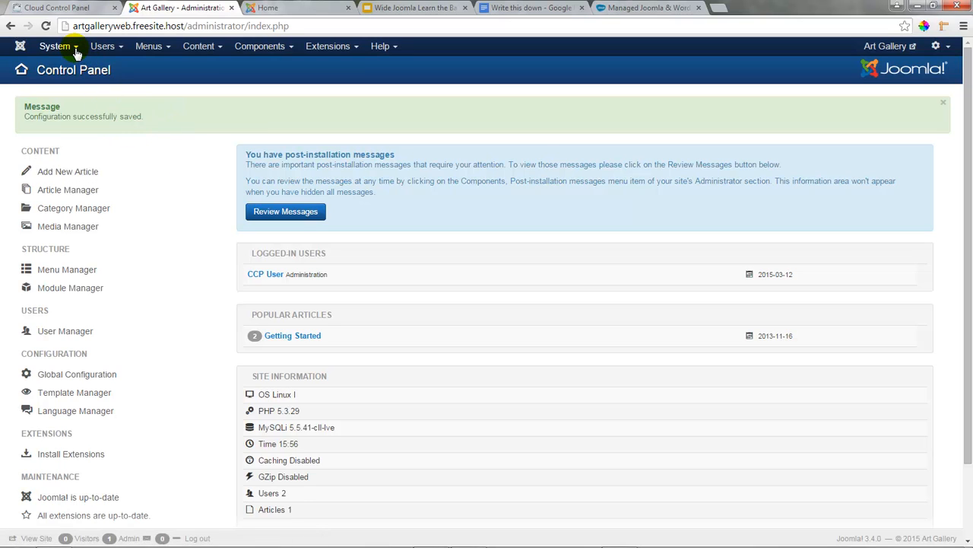
{"action": "left_click", "coordinate": [76, 51]}
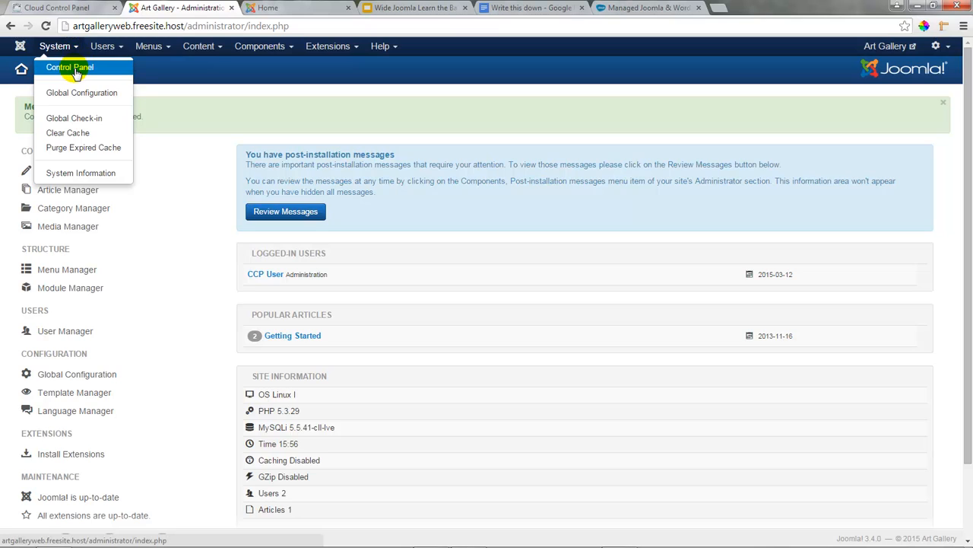
{"action": "left_click", "coordinate": [75, 71]}
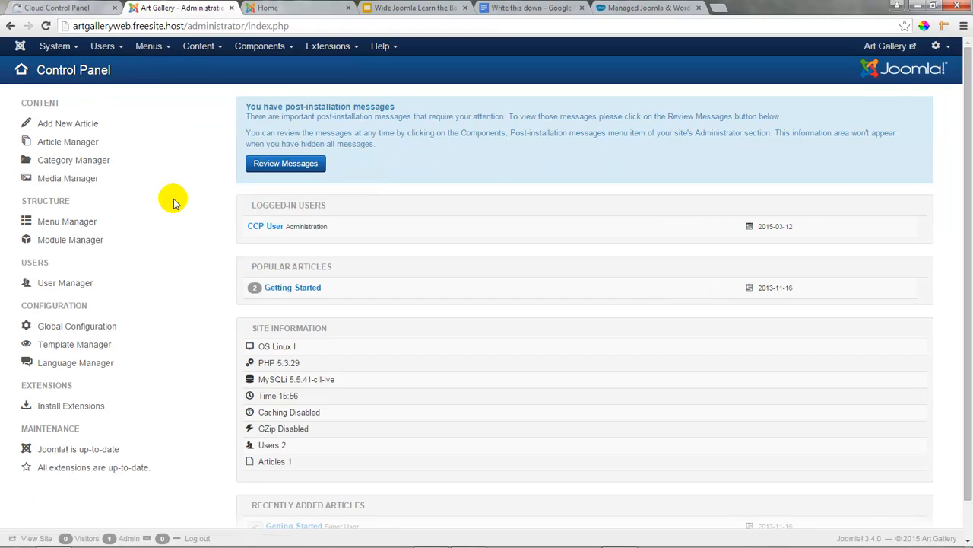
Detach the public home page into its own window, shrink it to phone width to examine the responsive layout, and reattach it.
{"action": "left_click", "coordinate": [282, 9]}
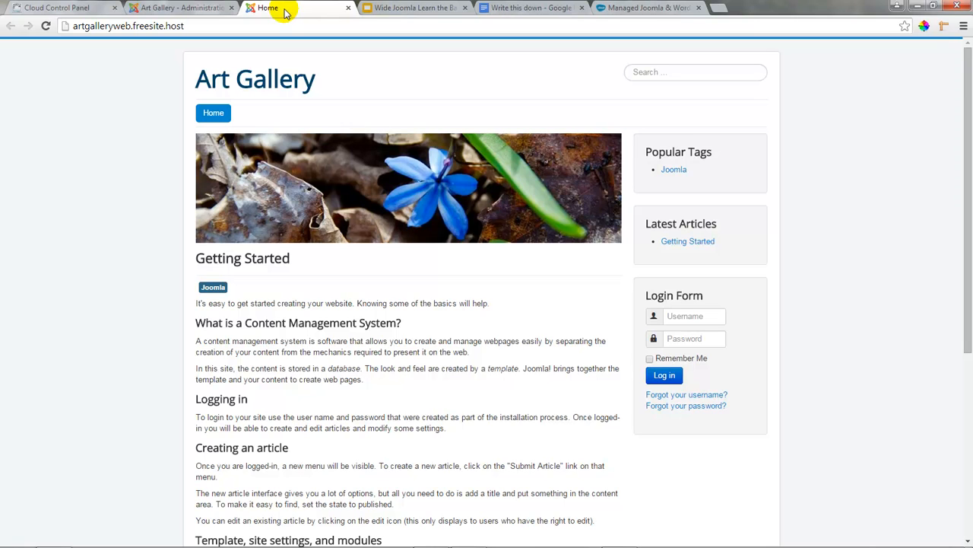
{"action": "left_click_drag", "start_coordinate": [285, 12], "coordinate": [293, 85]}
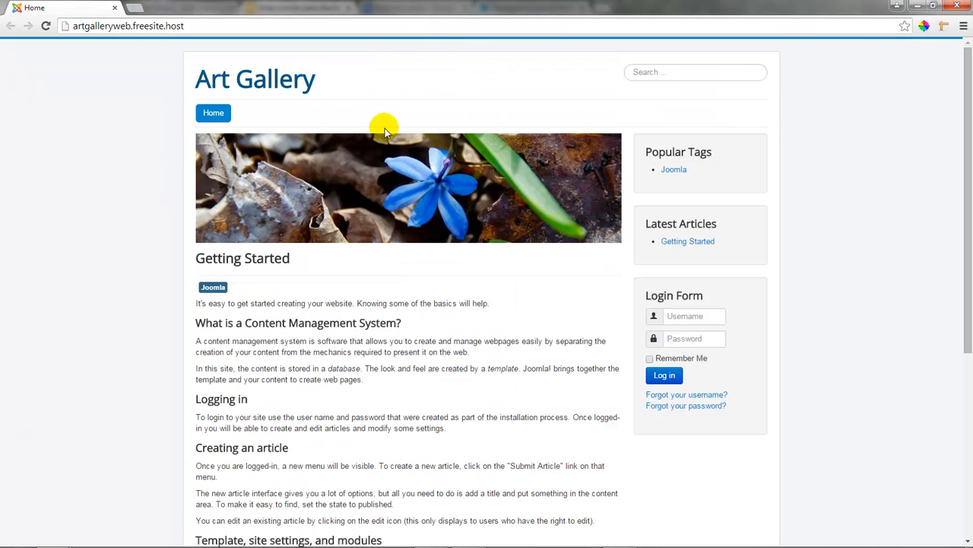
{"action": "left_click", "coordinate": [933, 6]}
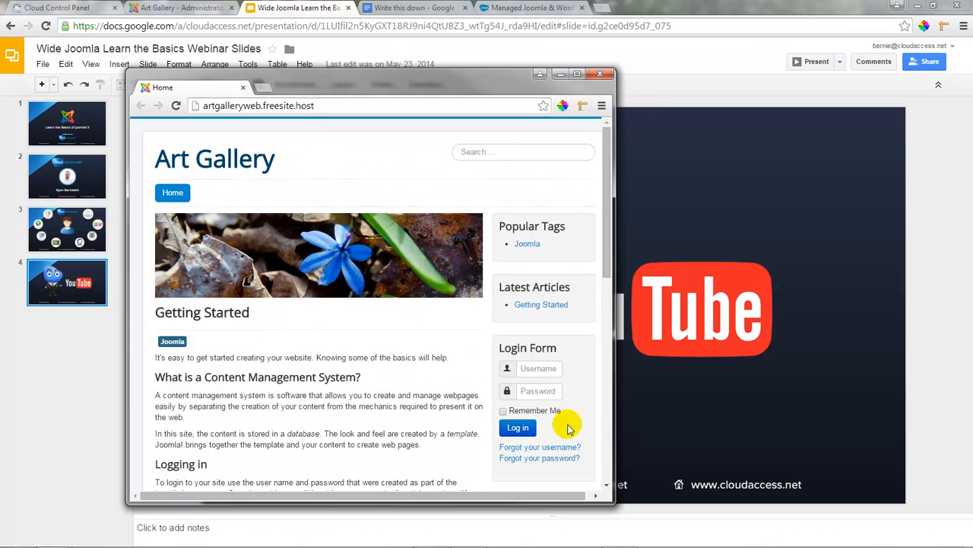
{"action": "left_click_drag", "start_coordinate": [613, 499], "coordinate": [283, 407]}
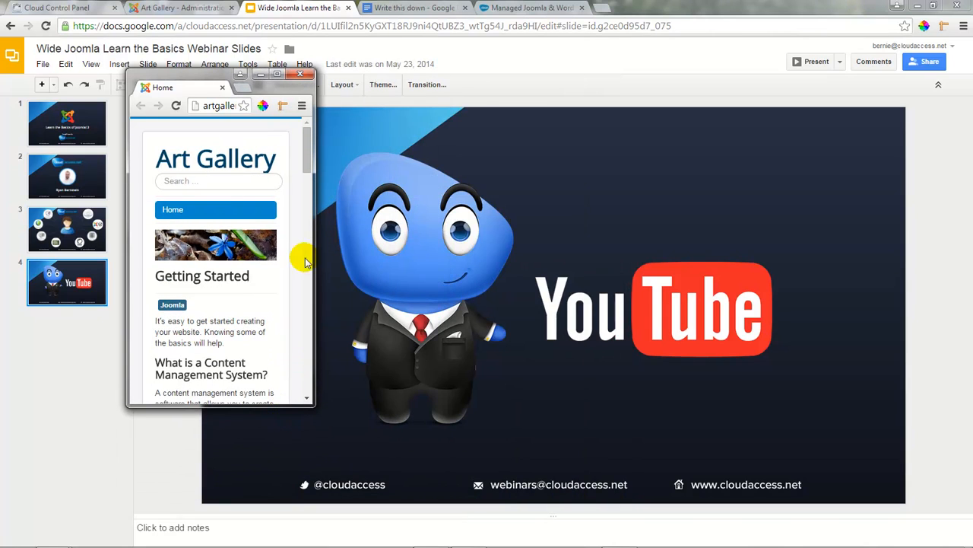
{"action": "mouse_move", "coordinate": [306, 149]}
{"action": "left_mouse_down"}
{"action": "mouse_move", "coordinate": [303, 370]}
{"action": "mouse_move", "coordinate": [304, 130]}
{"action": "left_mouse_up"}
{"action": "left_click_drag", "start_coordinate": [185, 92], "coordinate": [541, 88]}
Detach the administrator Control Panel into its own window, resize it to examine the responsive layout, and reattach it.
{"action": "left_click", "coordinate": [202, 9]}
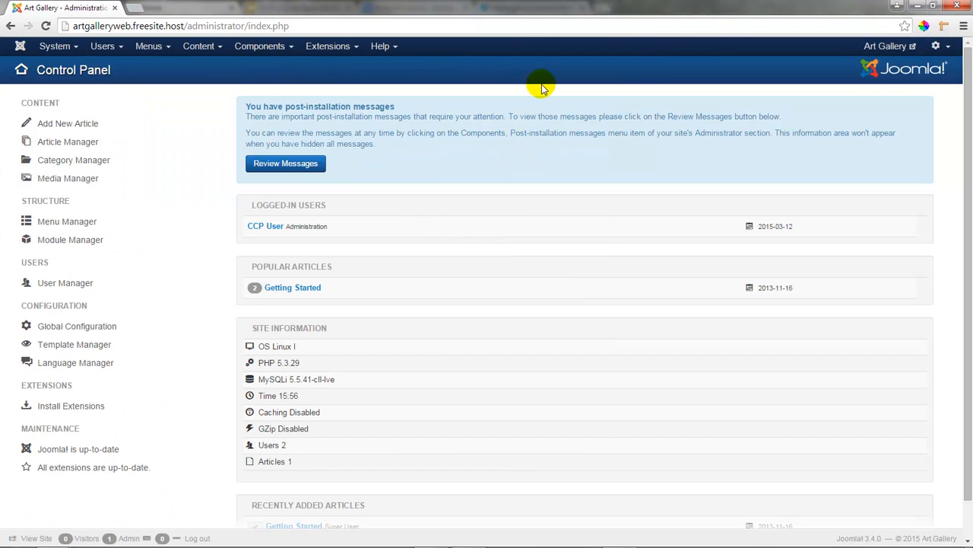
{"action": "left_click", "coordinate": [934, 6]}
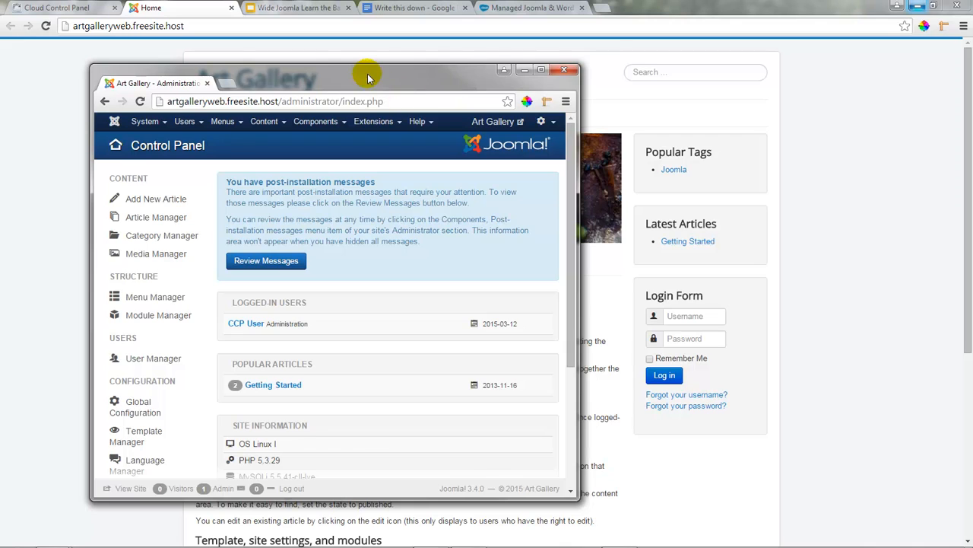
{"action": "left_click_drag", "start_coordinate": [368, 79], "coordinate": [394, 53]}
{"action": "left_click_drag", "start_coordinate": [599, 469], "coordinate": [722, 410]}
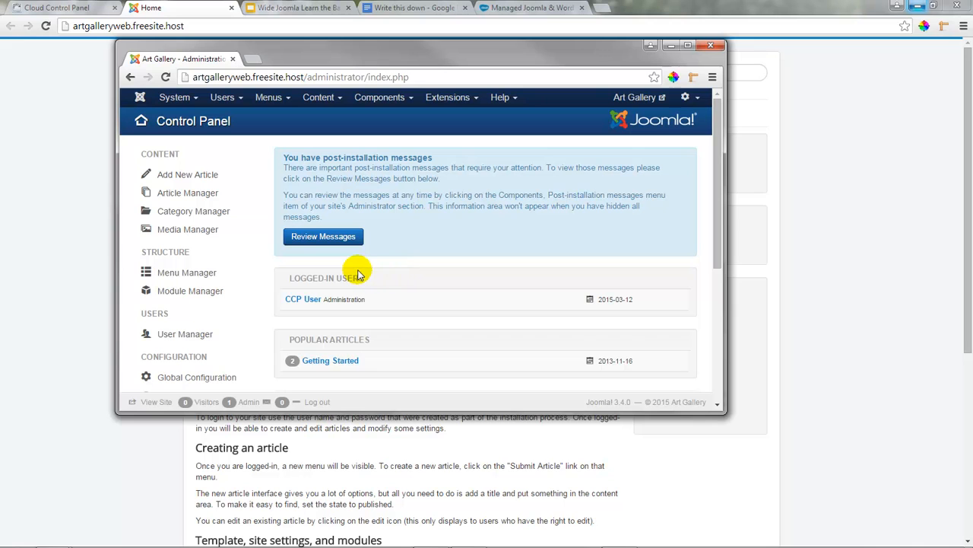
{"action": "left_click_drag", "start_coordinate": [175, 60], "coordinate": [217, 9]}
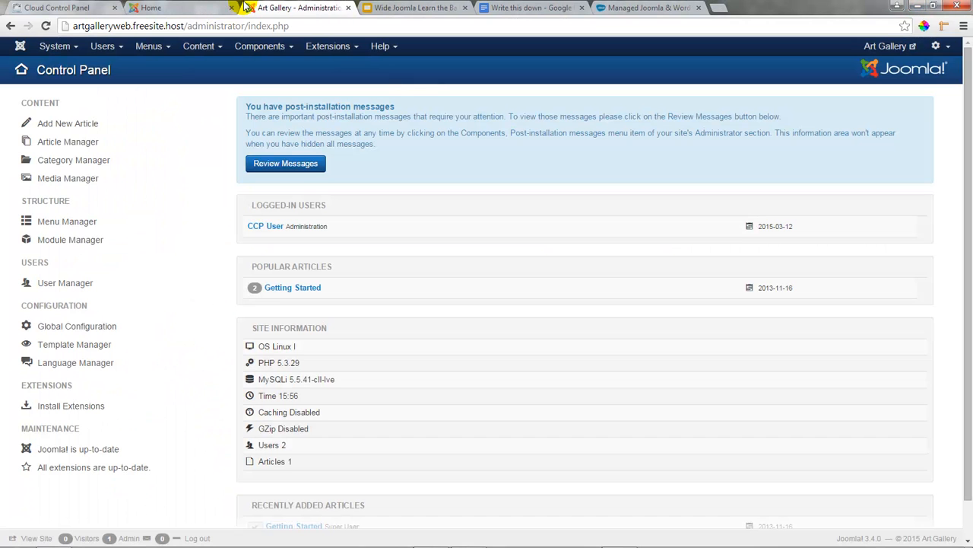
Check the public home page, return to the administrator and open the Template Manager's style list.
{"action": "left_click", "coordinate": [181, 7]}
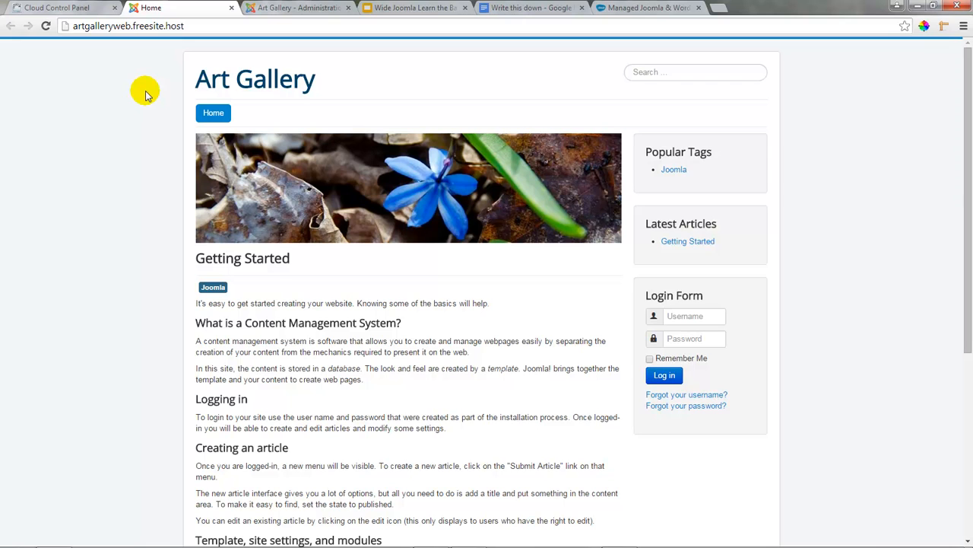
{"action": "left_click", "coordinate": [298, 9]}
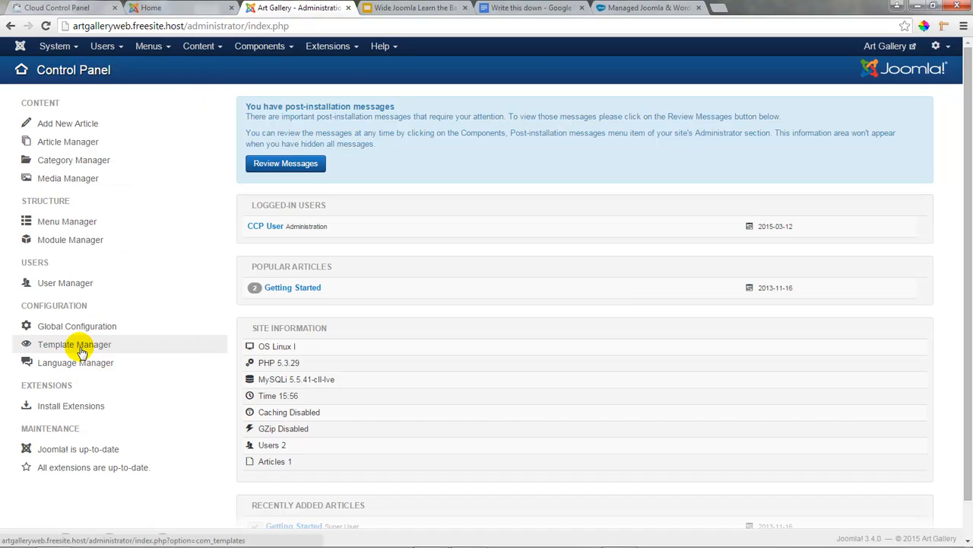
{"action": "left_click", "coordinate": [327, 47]}
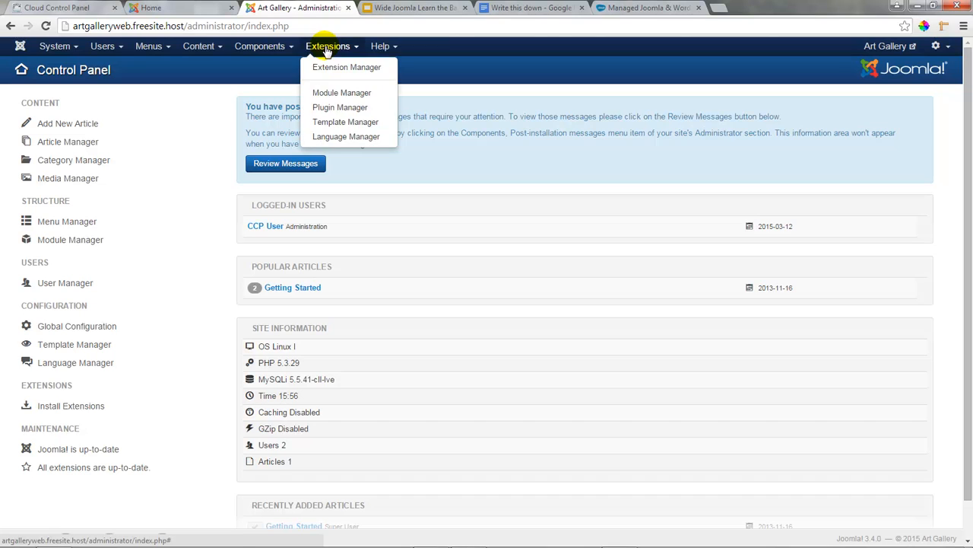
{"action": "left_click", "coordinate": [339, 124]}
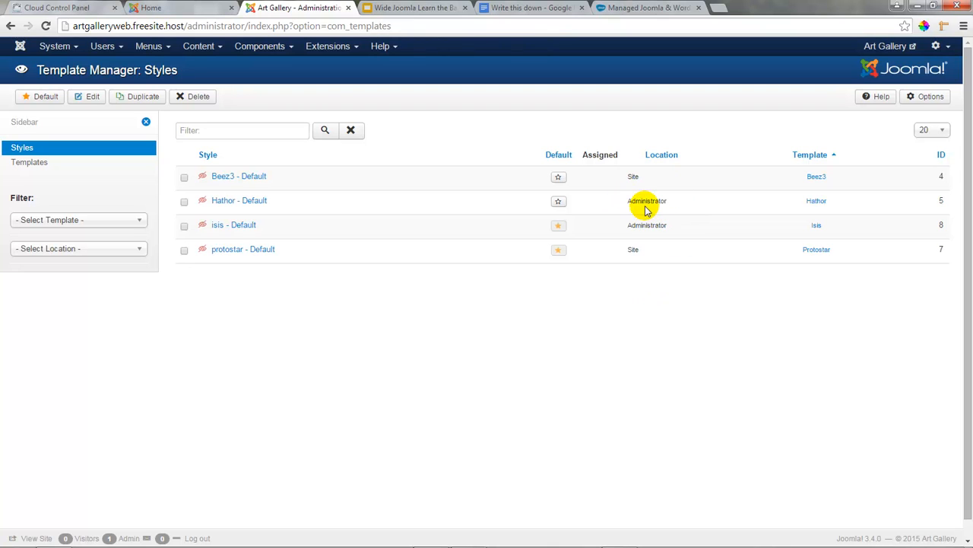
Try Hathor as the default administrator template style and restore isis as the default.
{"action": "left_click", "coordinate": [559, 203]}
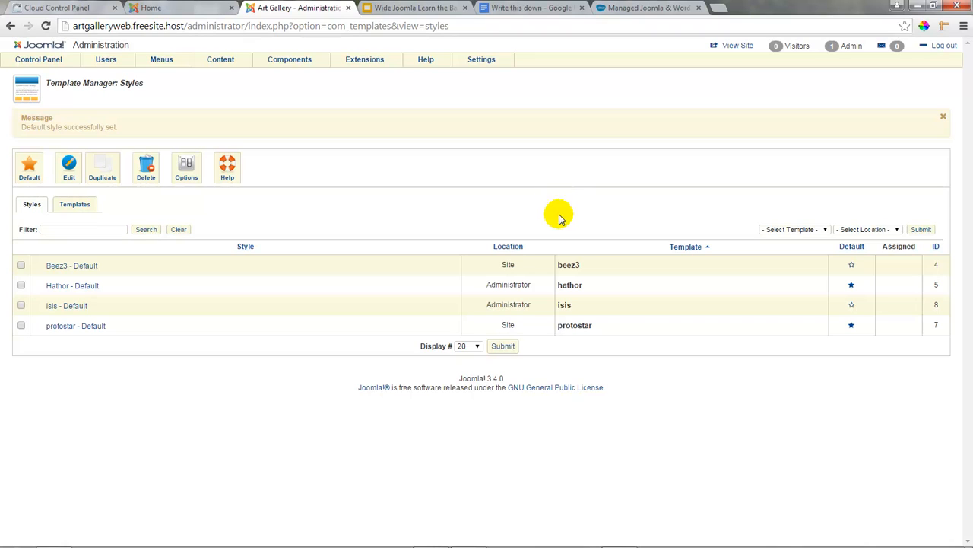
{"action": "left_click", "coordinate": [852, 306]}
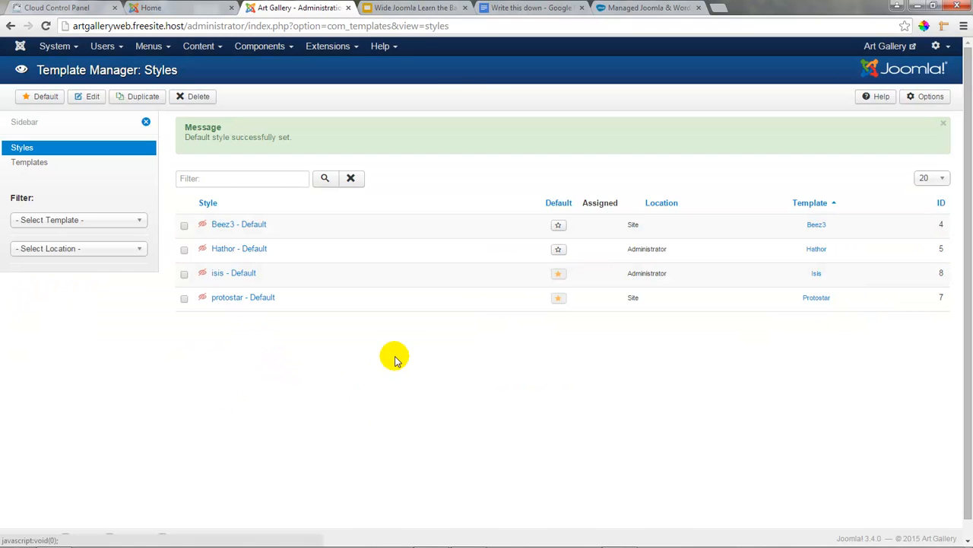
Try Beez3 as the default site template style and examine the reloaded public home page.
{"action": "left_click", "coordinate": [559, 227]}
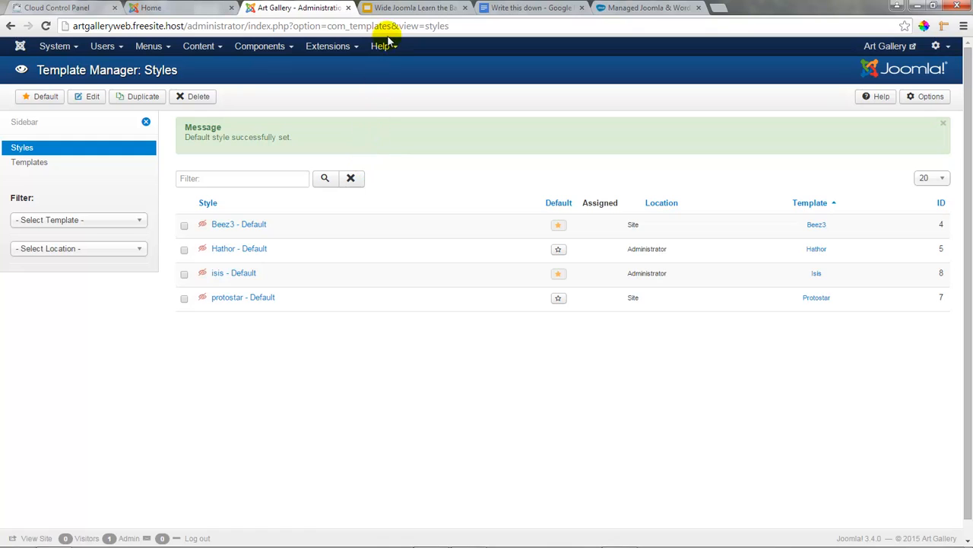
{"action": "left_click", "coordinate": [163, 8]}
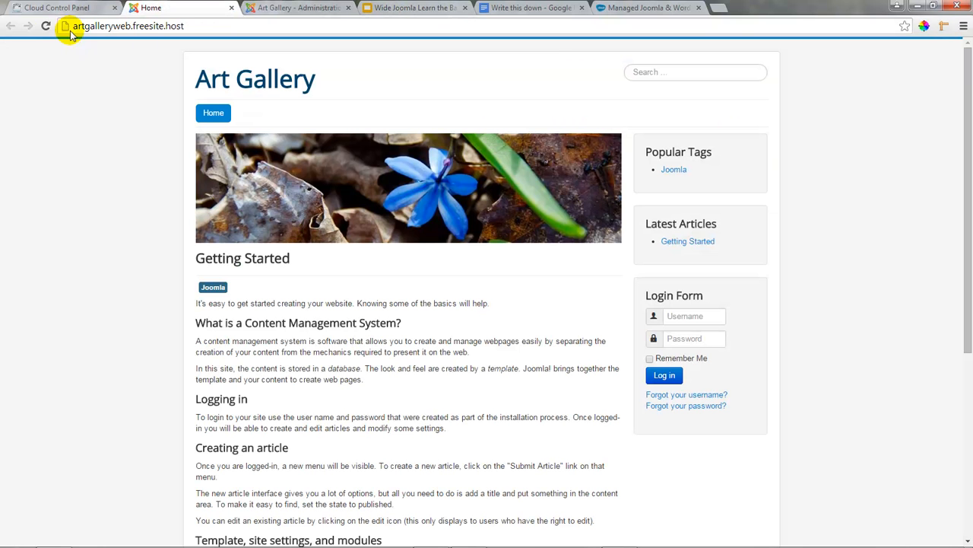
{"action": "left_click", "coordinate": [45, 26]}
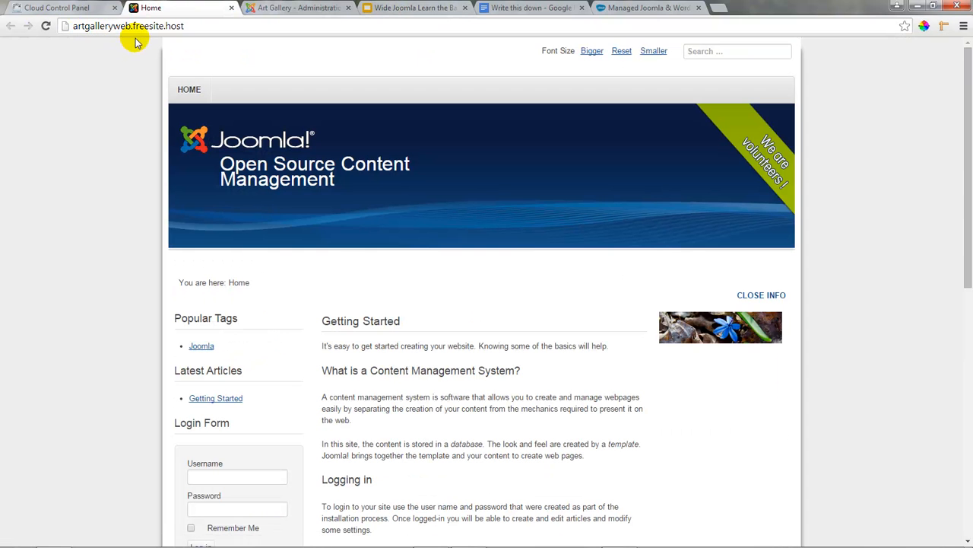
{"action": "left_click_drag", "start_coordinate": [195, 11], "coordinate": [286, 9]}
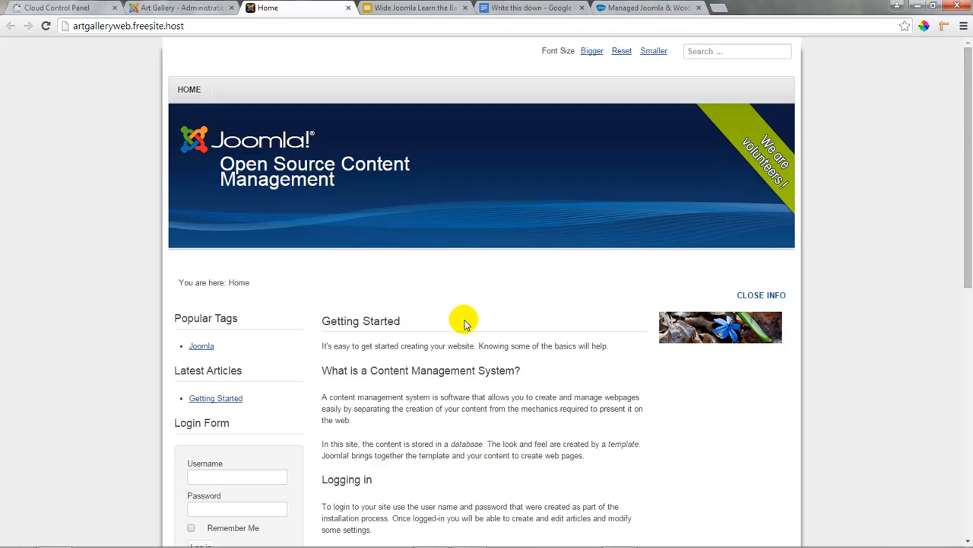
{"action": "scroll", "coordinate": [461, 322], "scroll_direction": "down", "scroll_amount": 2}
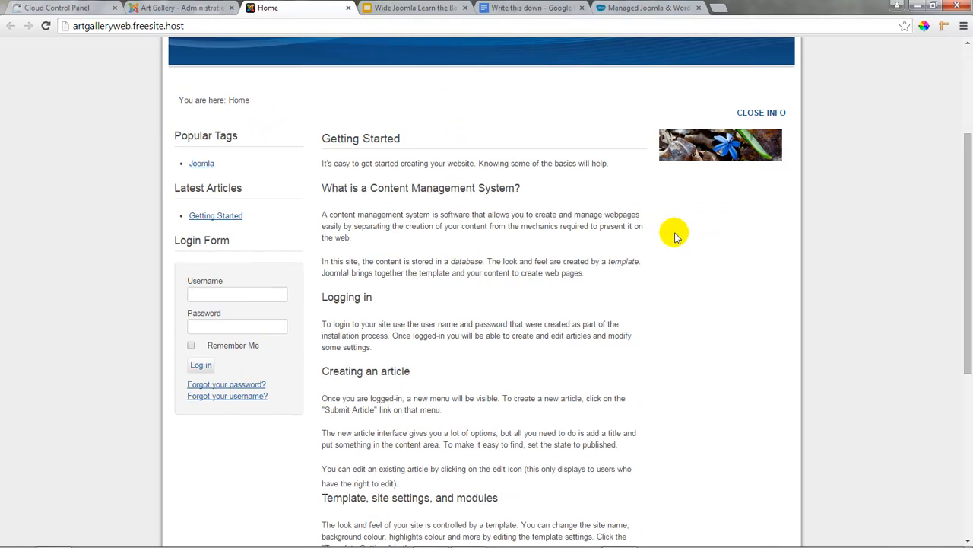
{"action": "scroll", "coordinate": [479, 344], "scroll_direction": "up", "scroll_amount": 1}
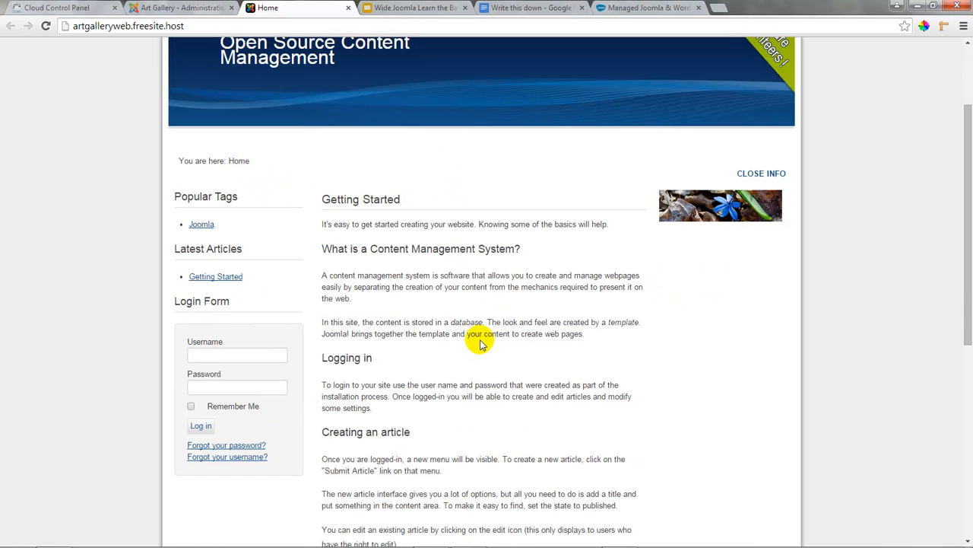
{"action": "scroll", "coordinate": [481, 344], "scroll_direction": "up", "scroll_amount": 2}
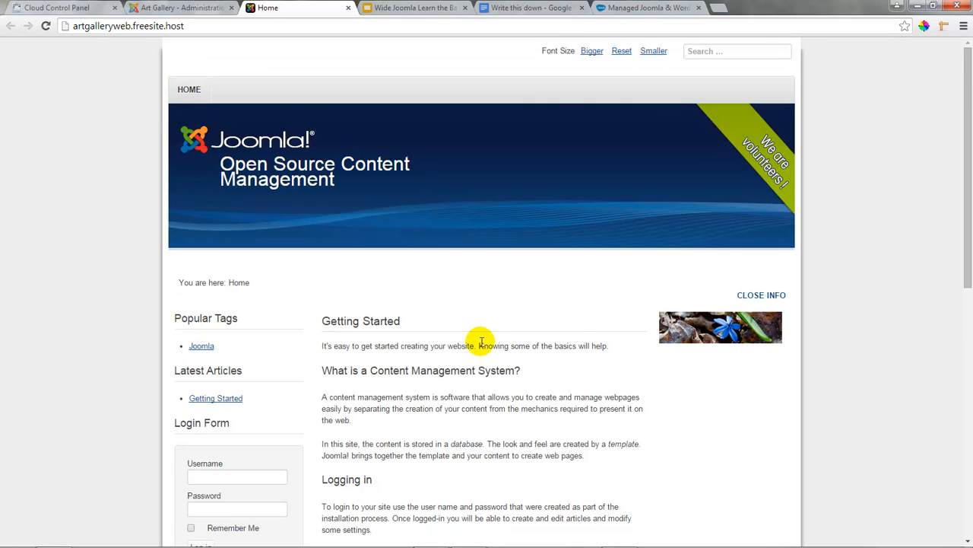
Restore protostar as the default site template style and reload the public home page to check it.
{"action": "left_click", "coordinate": [190, 9]}
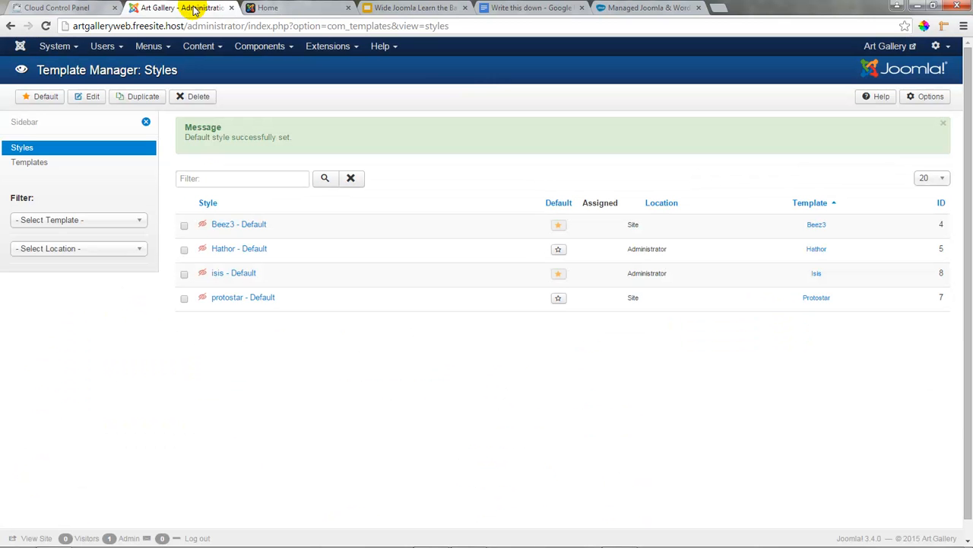
{"action": "left_click", "coordinate": [559, 298]}
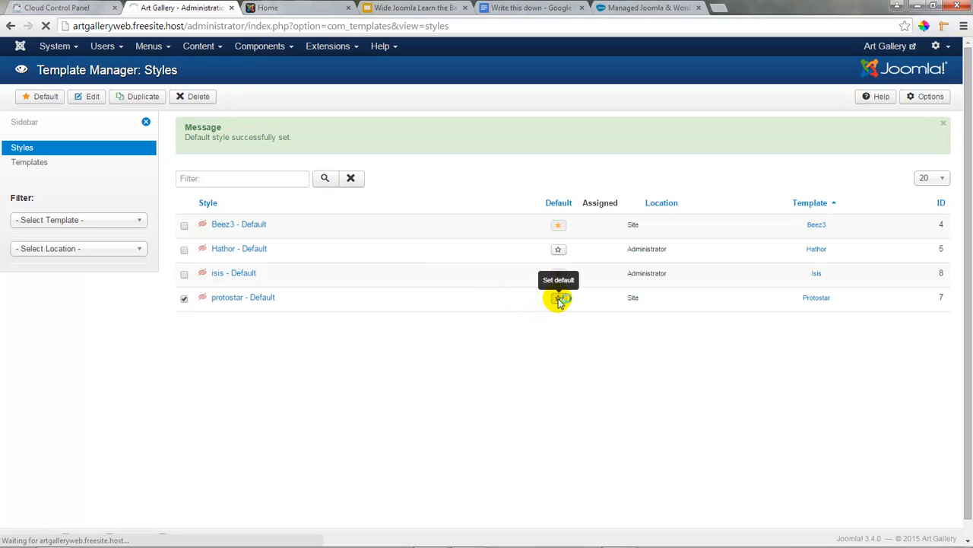
{"action": "left_click", "coordinate": [285, 7]}
{"action": "left_click", "coordinate": [46, 25]}
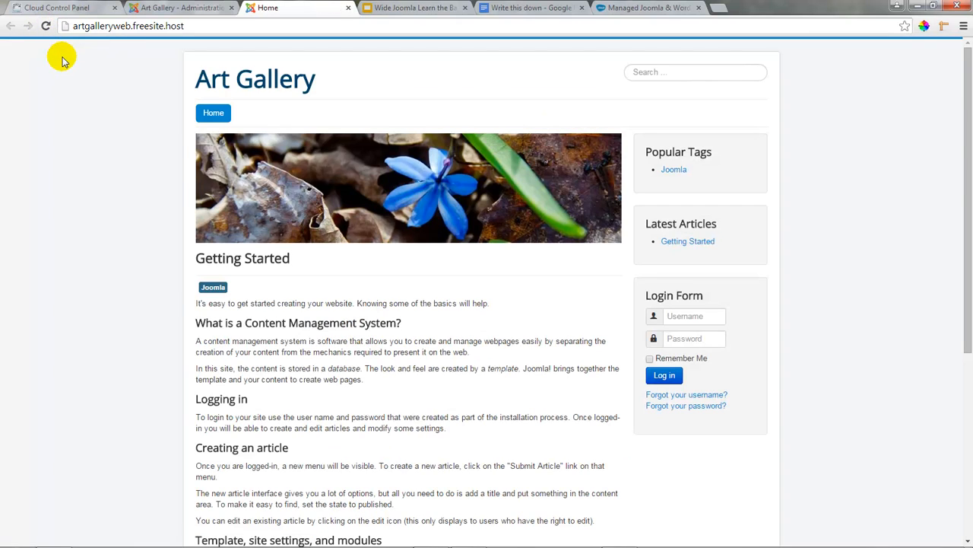
Review the advanced options of the protostar style in the administrator, and save and close the style.
{"action": "left_click", "coordinate": [193, 9]}
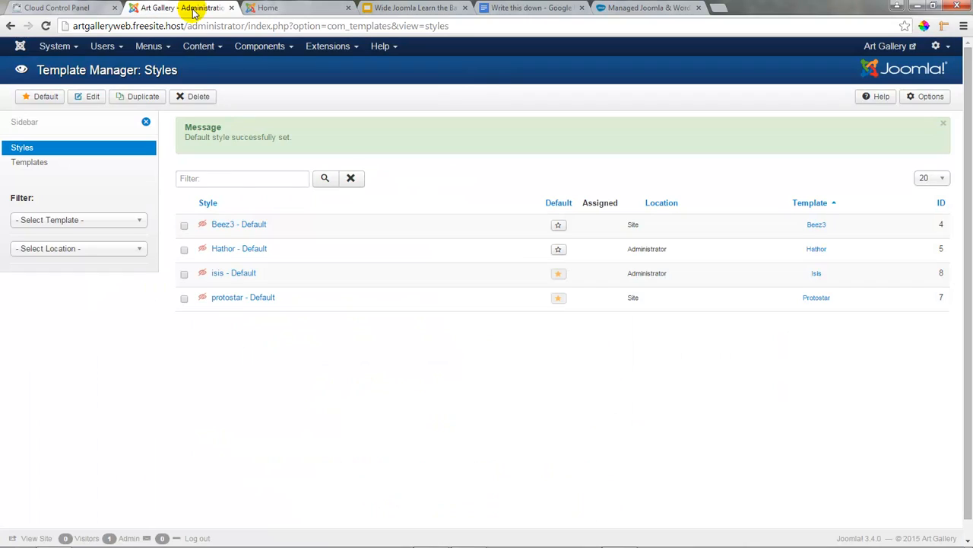
{"action": "left_click", "coordinate": [236, 299]}
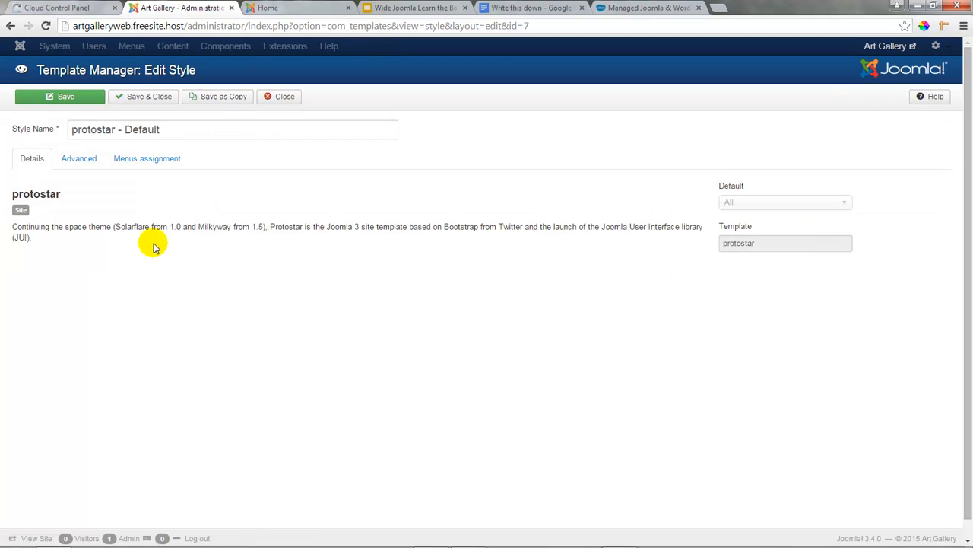
{"action": "left_click", "coordinate": [78, 163]}
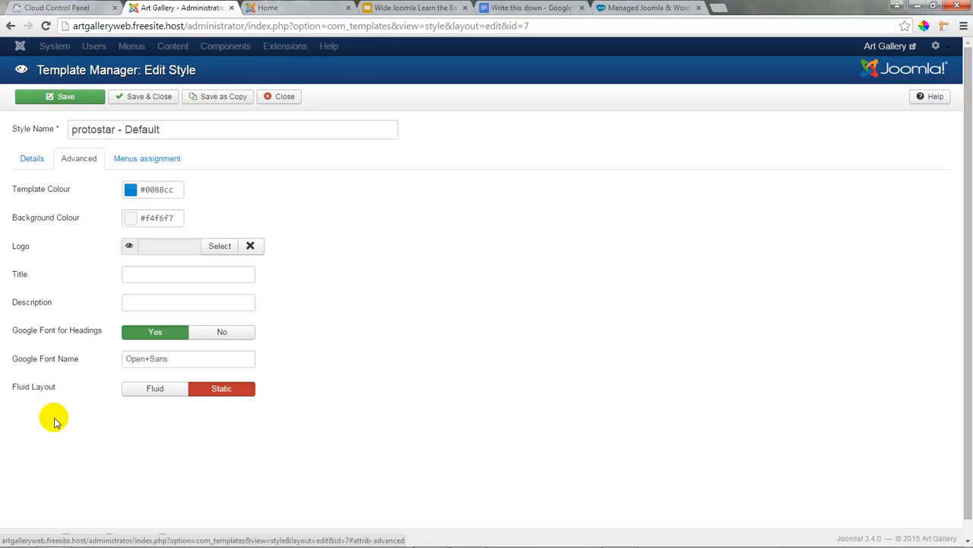
{"action": "left_click", "coordinate": [159, 102]}
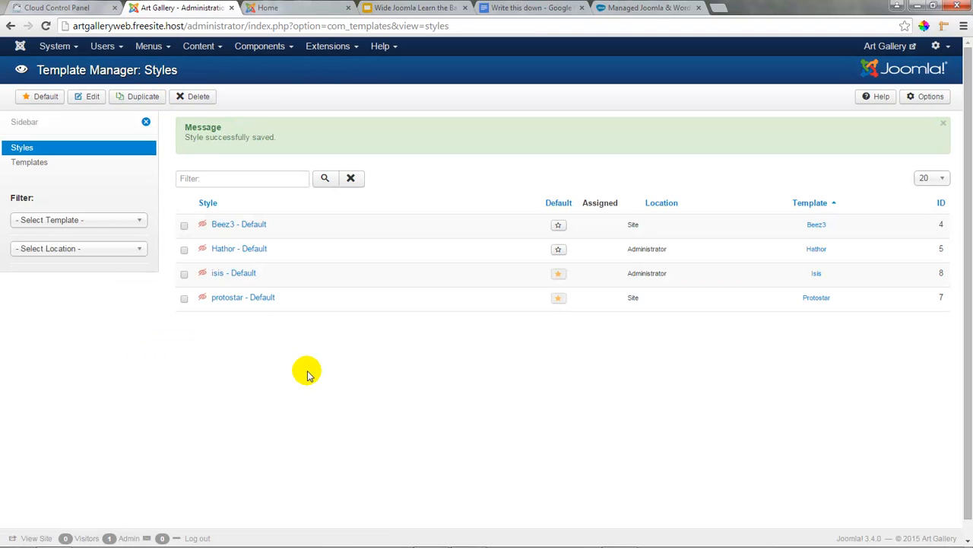
Switch to the CloudAccess.net site and open the CloudBase 3 page from the footer's resource links.
{"action": "left_click", "coordinate": [619, 9]}
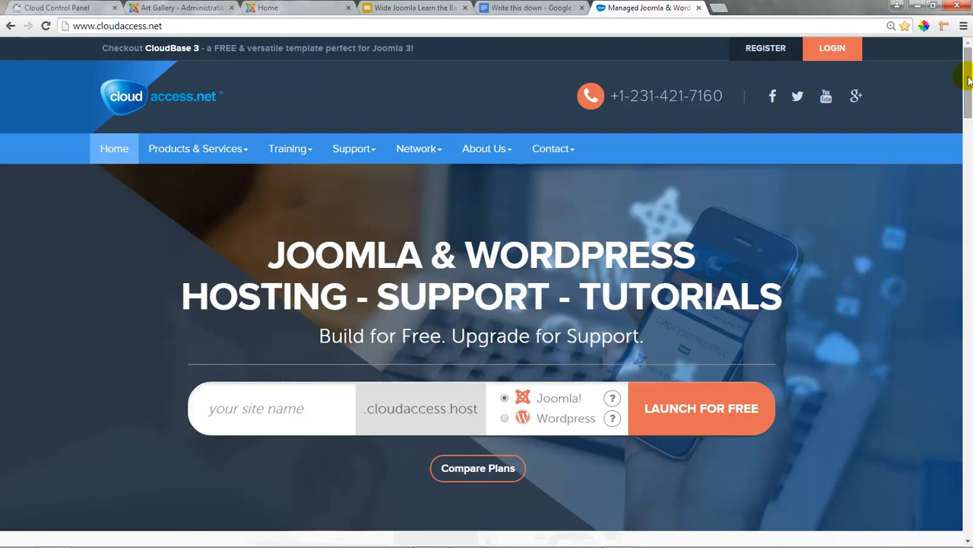
{"action": "scroll", "coordinate": [967, 114], "scroll_direction": "down", "scroll_amount": 2}
{"action": "left_click_drag", "start_coordinate": [968, 126], "coordinate": [968, 506]}
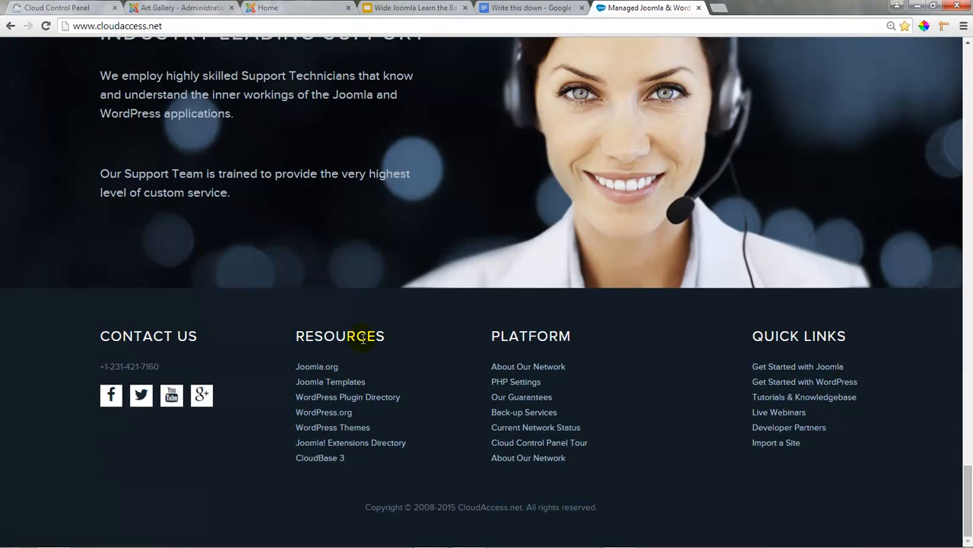
{"action": "left_click", "coordinate": [326, 460]}
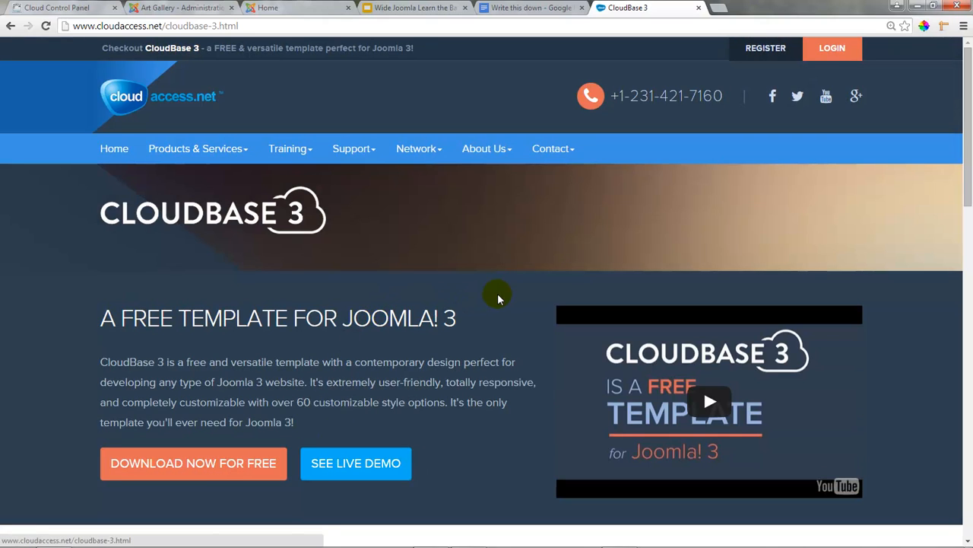
Examine the CloudBase 3 page's template description, colour variations and responsive layout section.
{"action": "scroll", "coordinate": [498, 297], "scroll_direction": "down", "scroll_amount": 1}
{"action": "scroll", "coordinate": [498, 294], "scroll_direction": "down", "scroll_amount": 2}
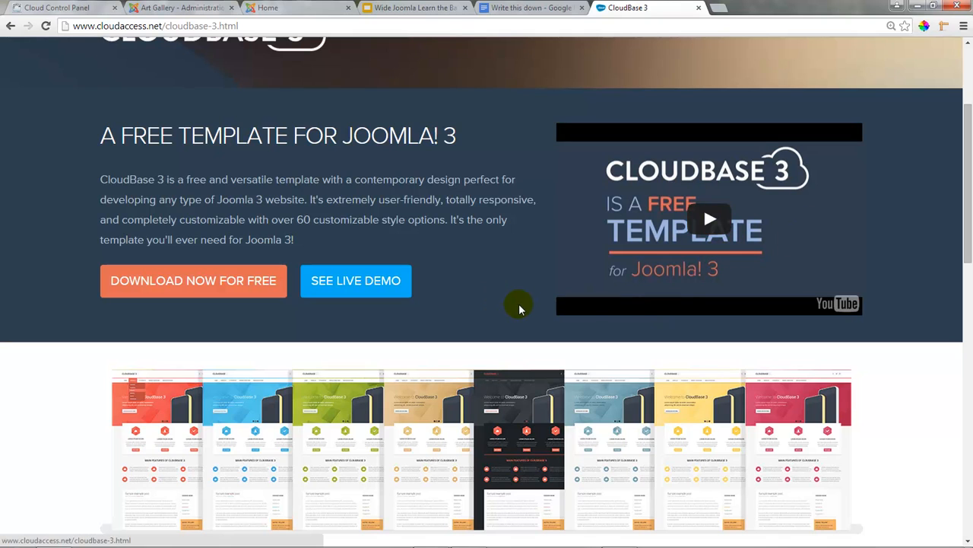
{"action": "scroll", "coordinate": [498, 304], "scroll_direction": "down", "scroll_amount": 1}
{"action": "scroll", "coordinate": [493, 296], "scroll_direction": "down", "scroll_amount": 1}
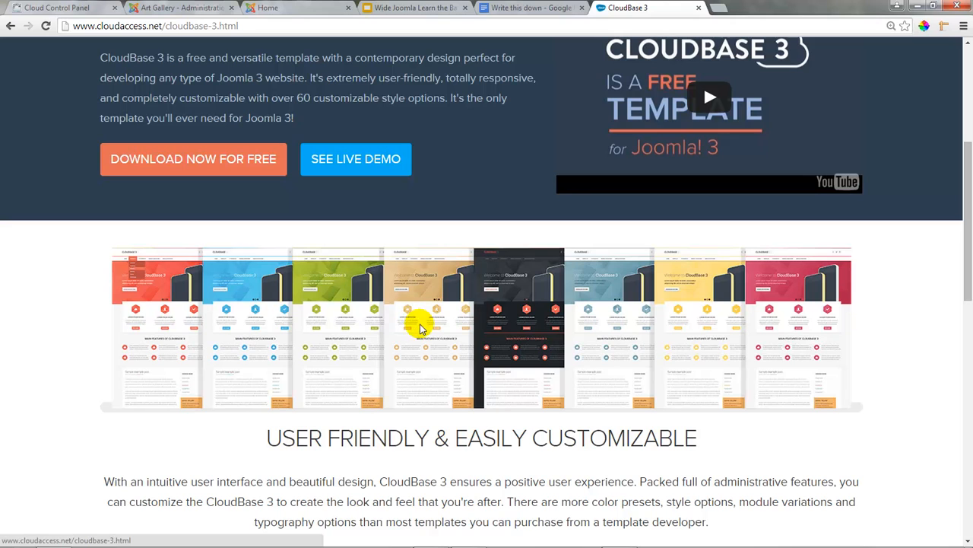
{"action": "scroll", "coordinate": [79, 316], "scroll_direction": "down", "scroll_amount": 5}
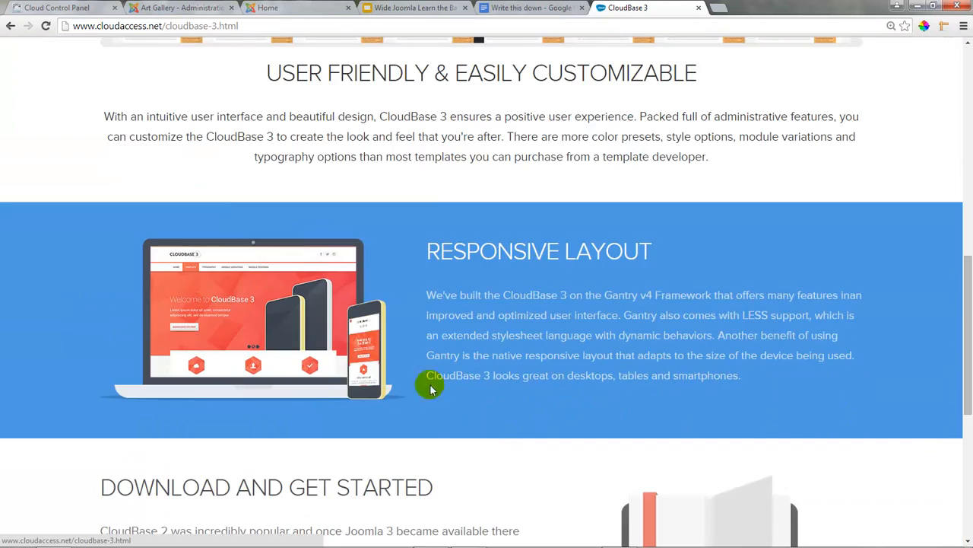
{"action": "scroll", "coordinate": [456, 330], "scroll_direction": "up", "scroll_amount": 6}
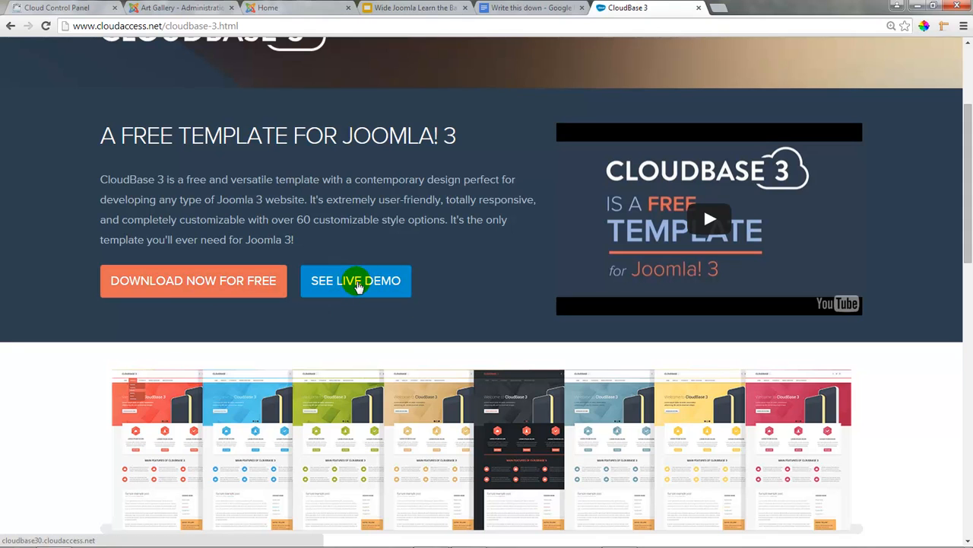
Open the CloudBase 3 live demo and look over its home page.
{"action": "left_click", "coordinate": [357, 286]}
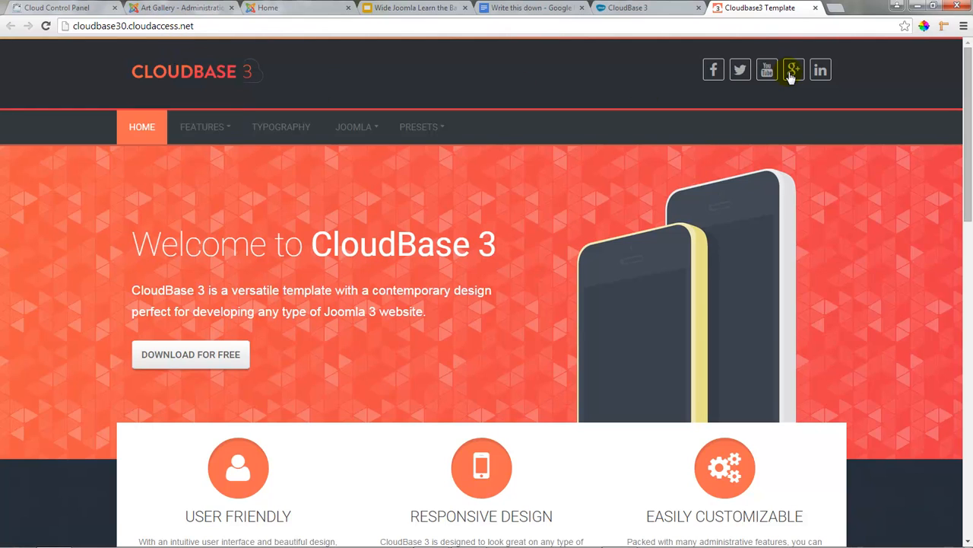
{"action": "scroll", "coordinate": [530, 384], "scroll_direction": "down", "scroll_amount": 1}
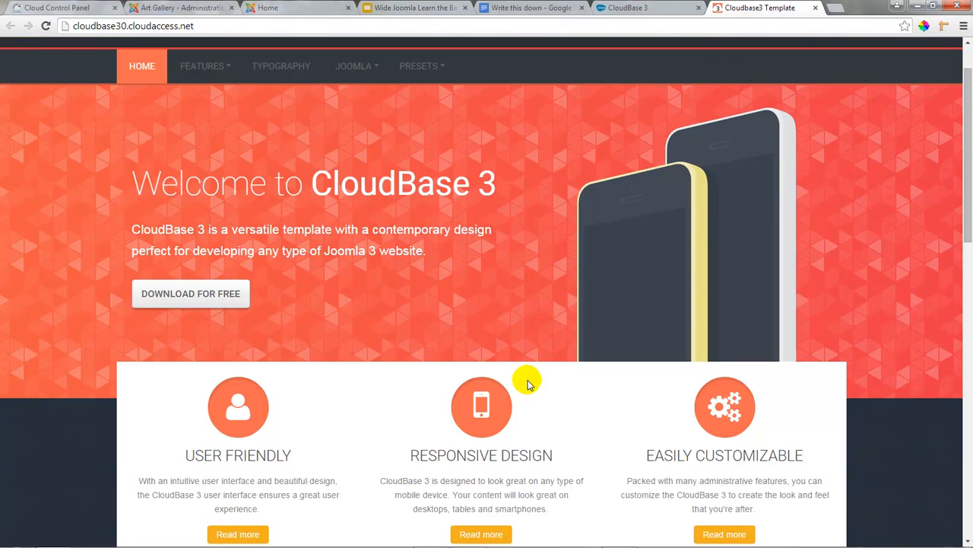
{"action": "scroll", "coordinate": [530, 384], "scroll_direction": "up", "scroll_amount": 1}
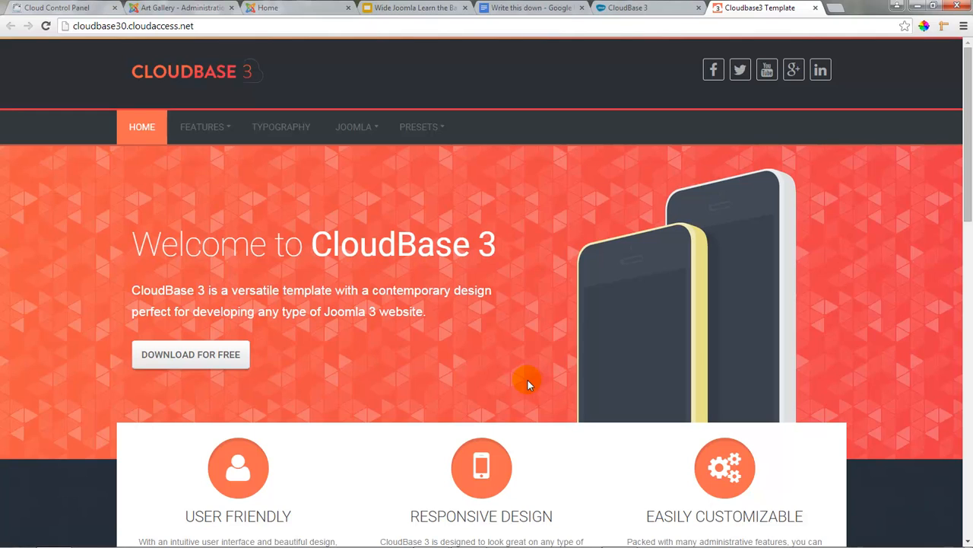
Open the demo's Module Positions page and examine the template's position map from Top to Analytics.
{"action": "mouse_move", "coordinate": [199, 131]}
{"action": "mouse_move", "coordinate": [229, 211]}
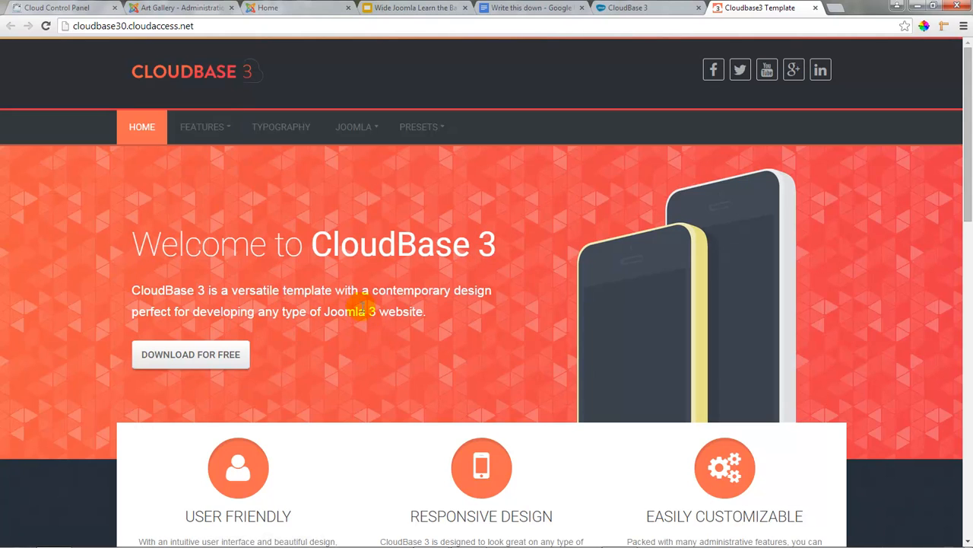
{"action": "mouse_move", "coordinate": [230, 132]}
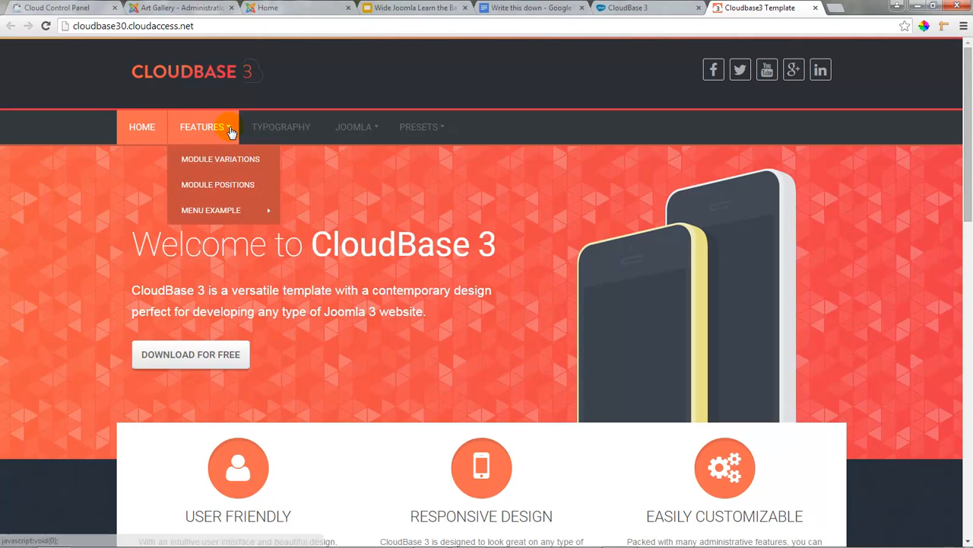
{"action": "left_click", "coordinate": [238, 187]}
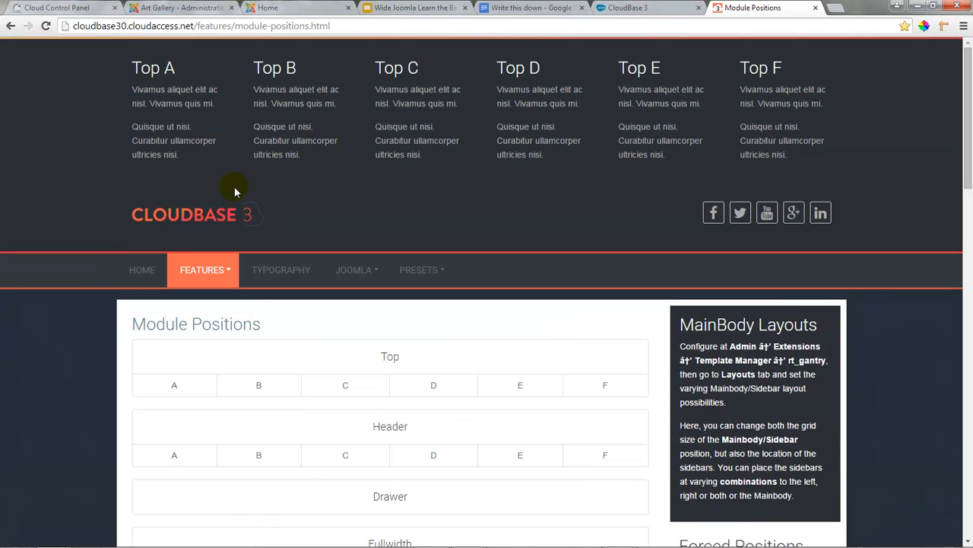
{"action": "scroll", "coordinate": [490, 241], "scroll_direction": "down", "scroll_amount": 1}
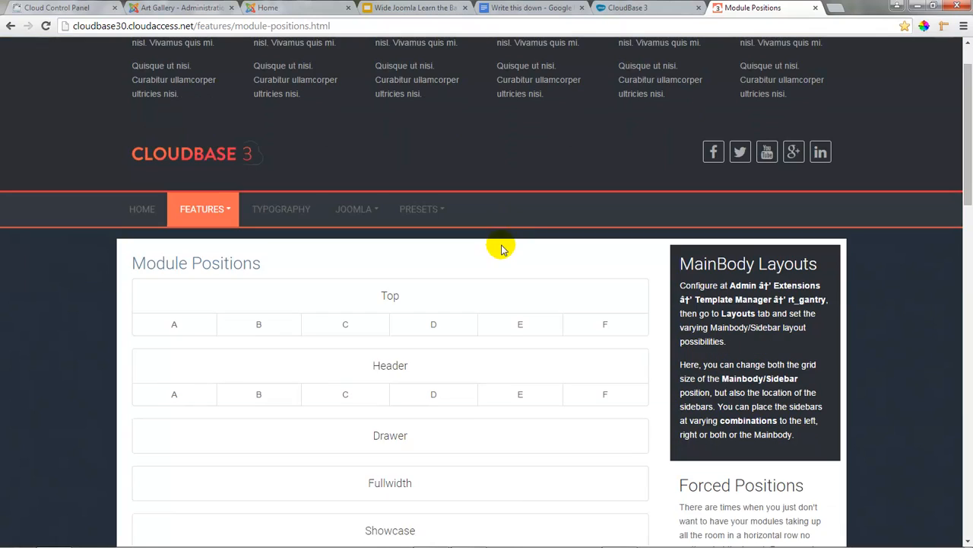
{"action": "scroll", "coordinate": [498, 246], "scroll_direction": "down", "scroll_amount": 2}
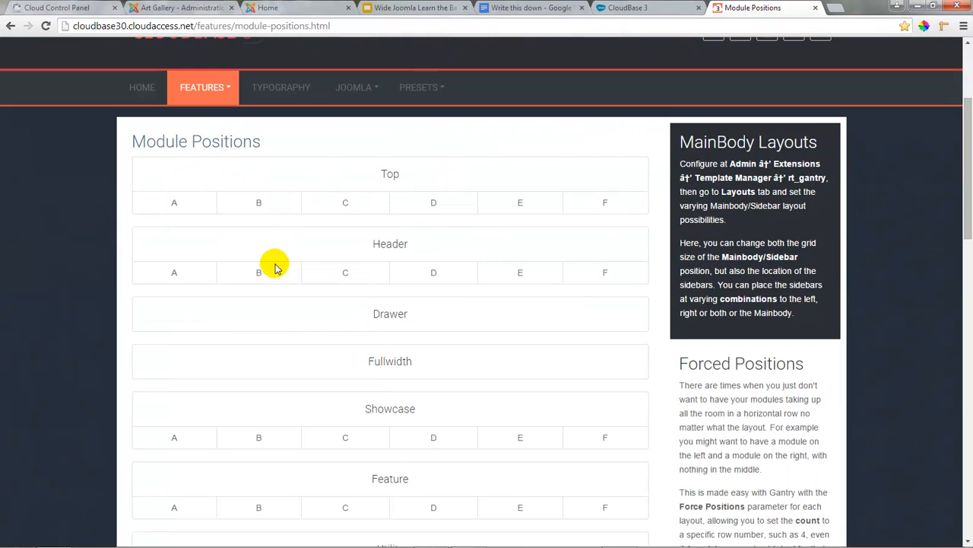
{"action": "scroll", "coordinate": [266, 258], "scroll_direction": "down", "scroll_amount": 2}
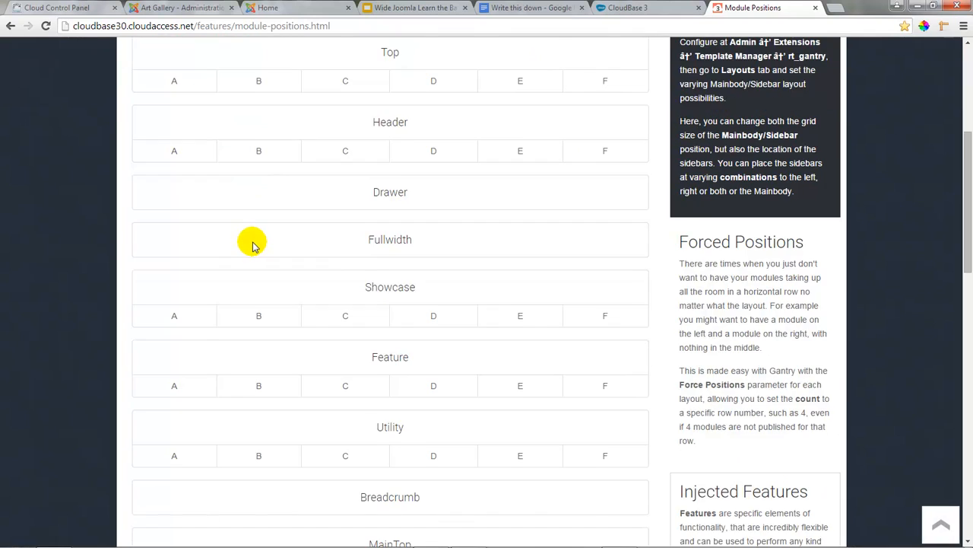
{"action": "scroll", "coordinate": [254, 245], "scroll_direction": "down", "scroll_amount": 6}
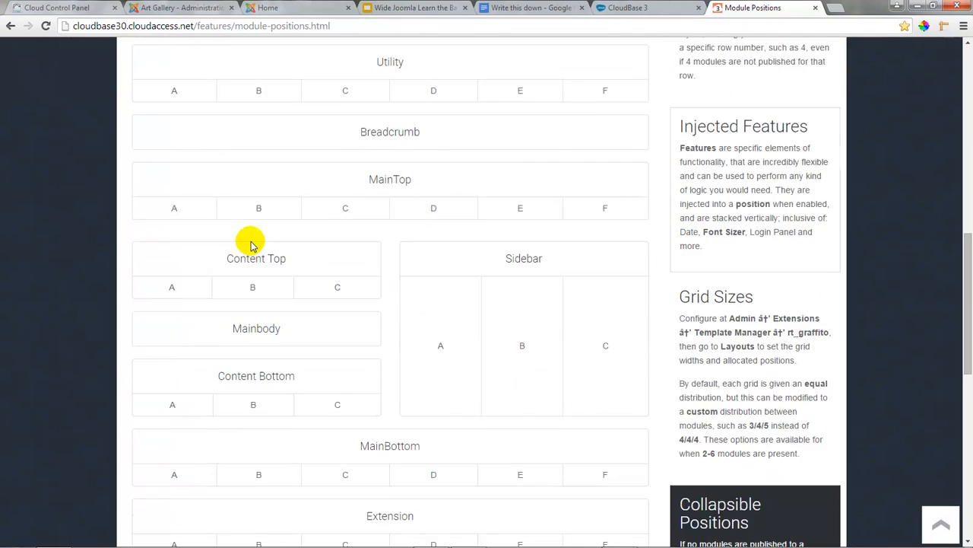
{"action": "scroll", "coordinate": [253, 245], "scroll_direction": "down", "scroll_amount": 6}
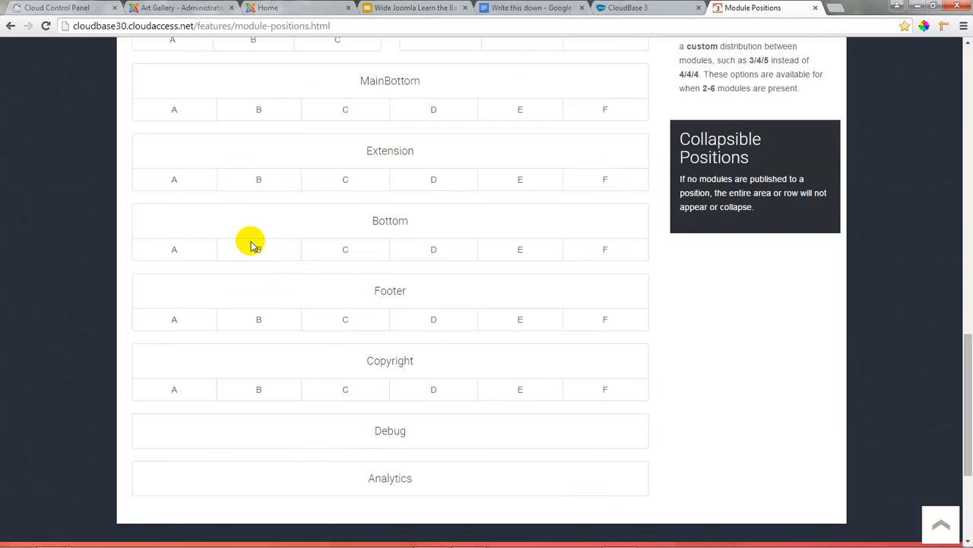
{"action": "scroll", "coordinate": [253, 245], "scroll_direction": "down", "scroll_amount": 2}
{"action": "scroll", "coordinate": [253, 245], "scroll_direction": "up", "scroll_amount": 7}
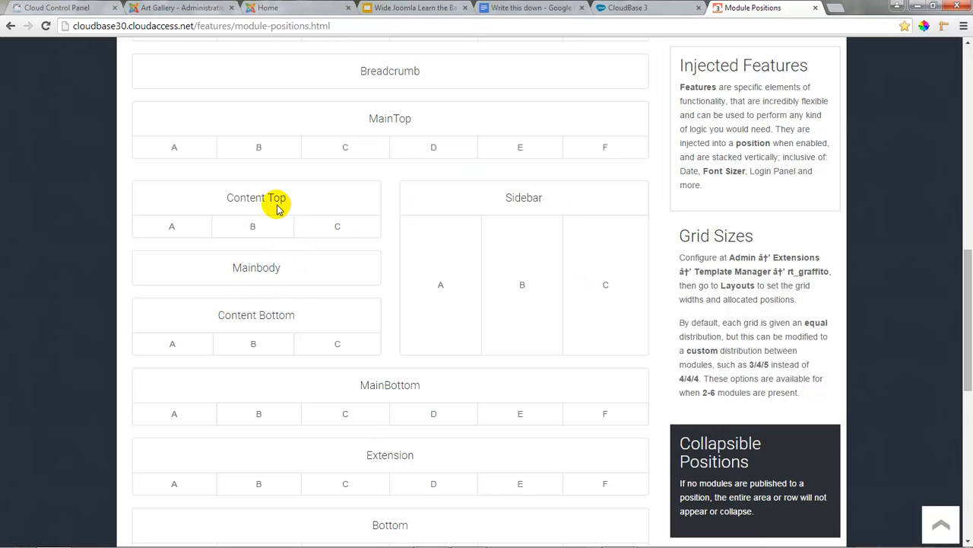
{"action": "scroll", "coordinate": [337, 334], "scroll_direction": "up", "scroll_amount": 6}
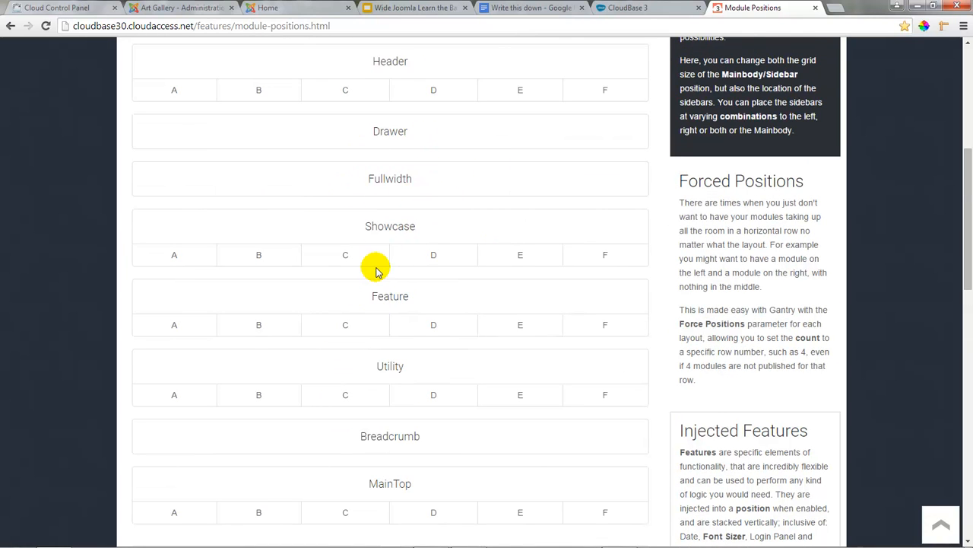
{"action": "scroll", "coordinate": [374, 267], "scroll_direction": "up", "scroll_amount": 3}
{"action": "scroll", "coordinate": [378, 273], "scroll_direction": "up", "scroll_amount": 1}
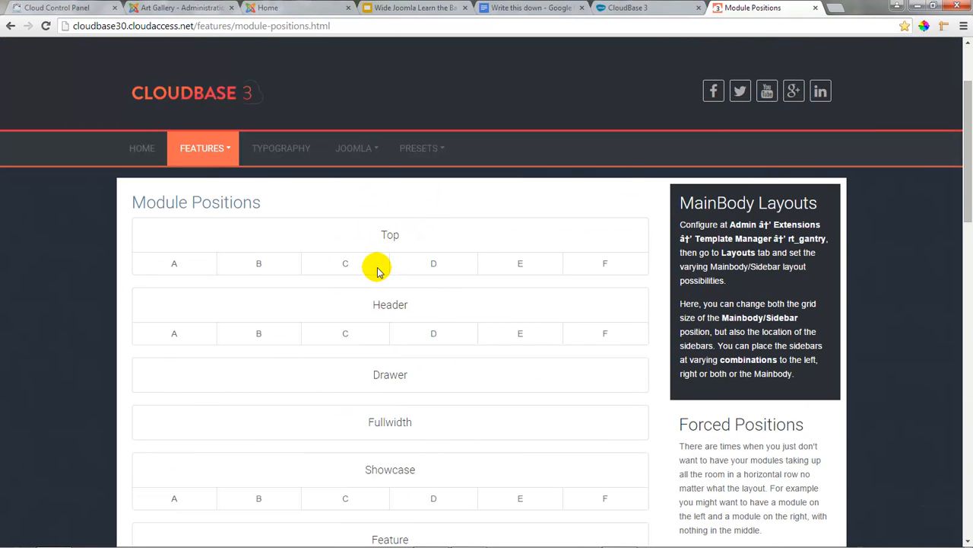
Preview the CloudBase 3 demo in the Green preset and in the Dark Blue preset.
{"action": "left_click", "coordinate": [428, 152]}
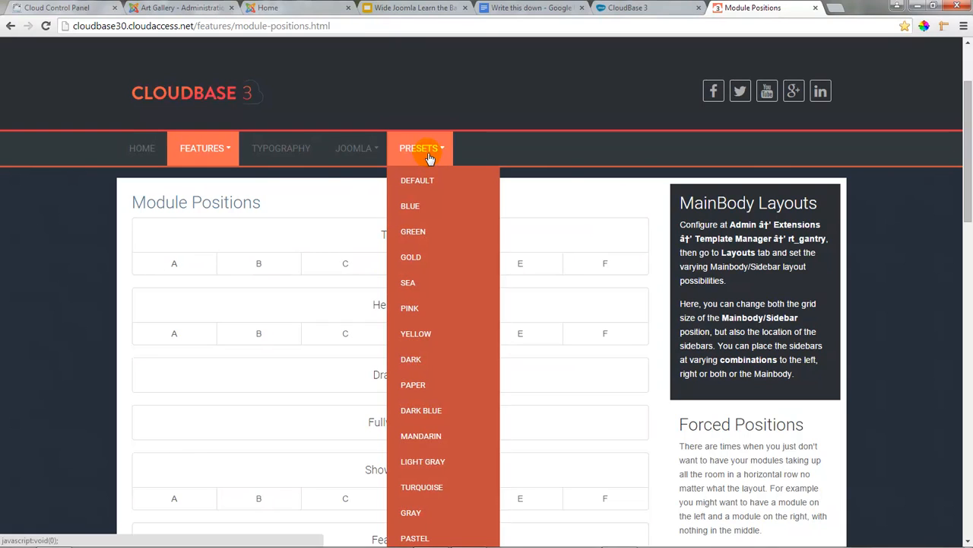
{"action": "left_click", "coordinate": [419, 233]}
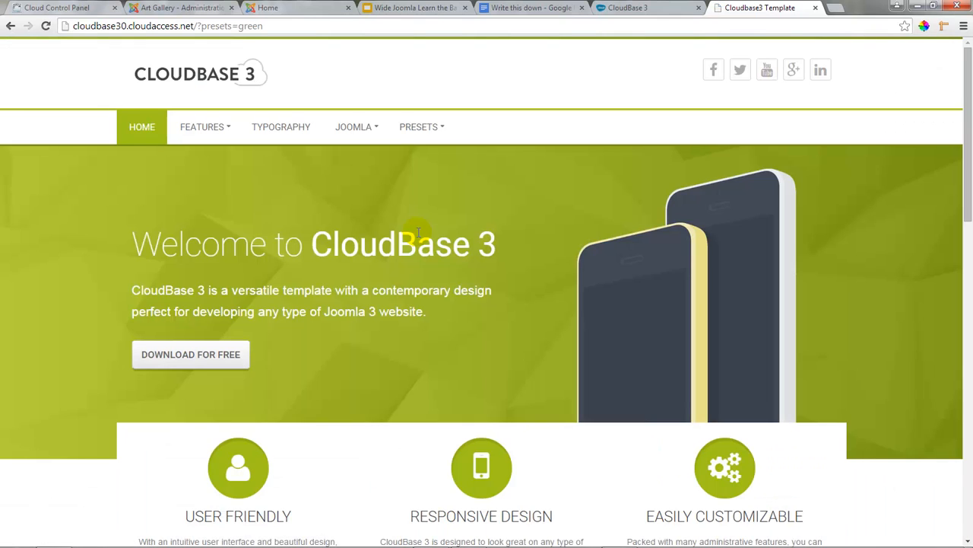
{"action": "mouse_move", "coordinate": [434, 130]}
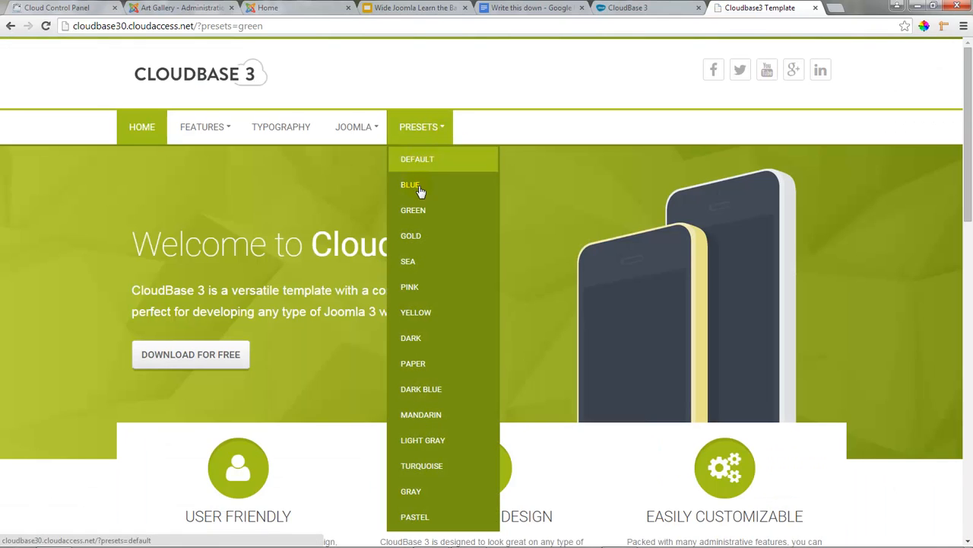
{"action": "left_click", "coordinate": [428, 396]}
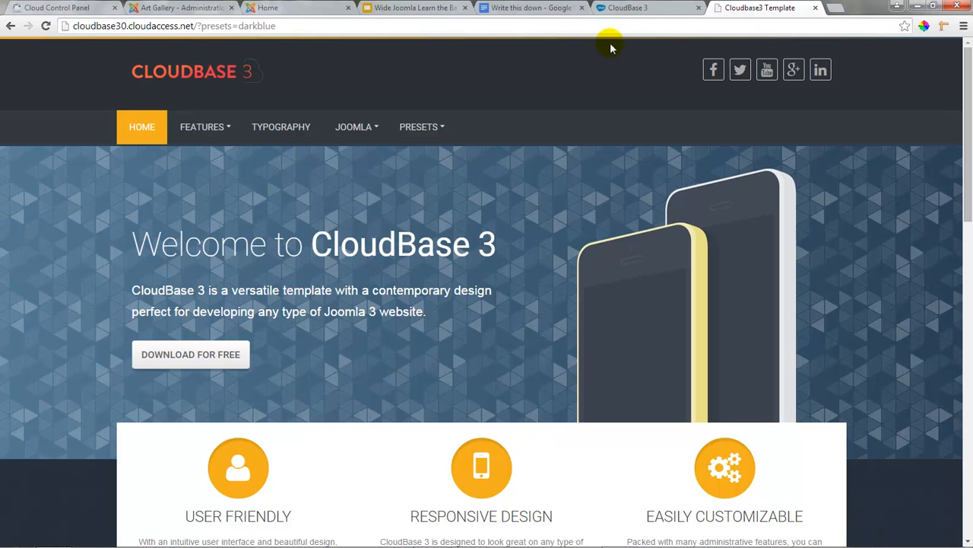
Open the free download article from the CloudBase 3 page and examine its download options.
{"action": "left_click", "coordinate": [629, 7]}
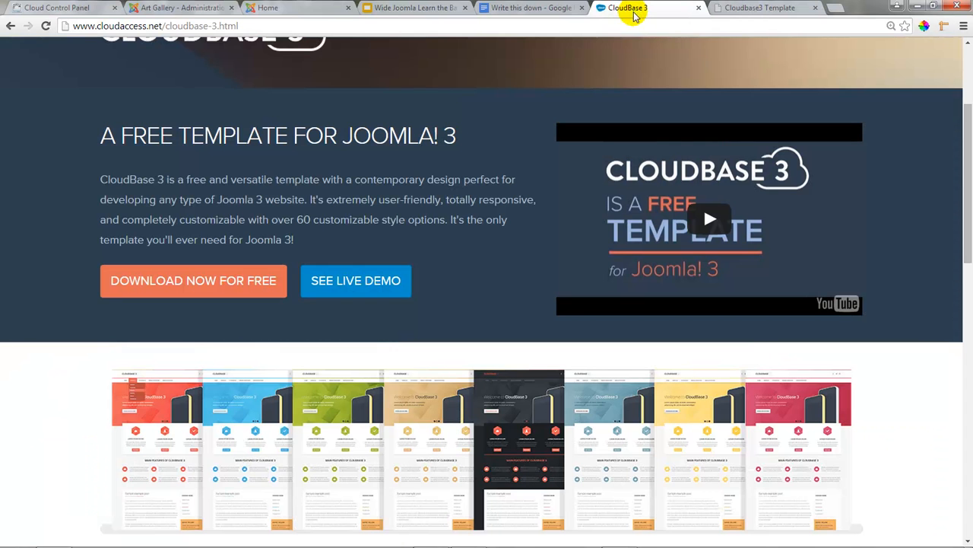
{"action": "left_click", "coordinate": [211, 285]}
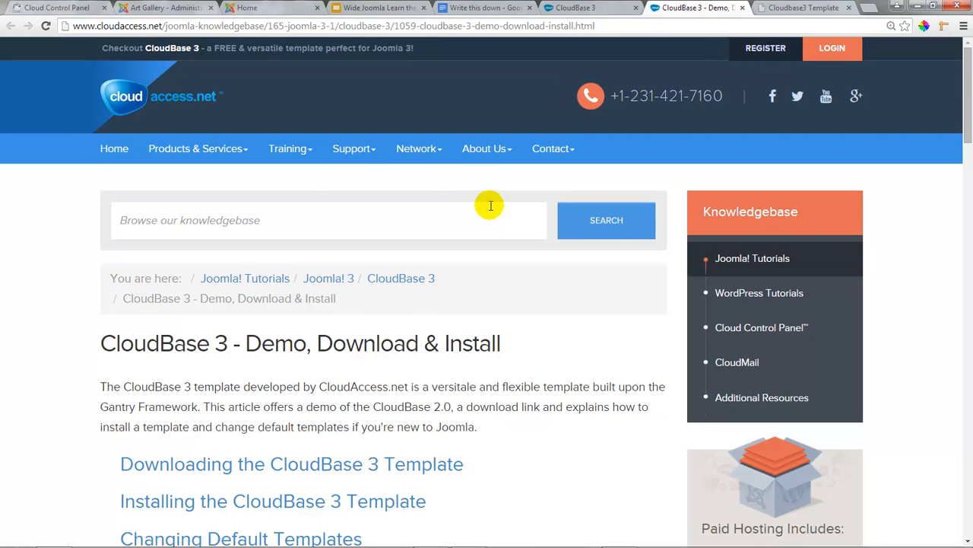
{"action": "scroll", "coordinate": [482, 223], "scroll_direction": "down", "scroll_amount": 3}
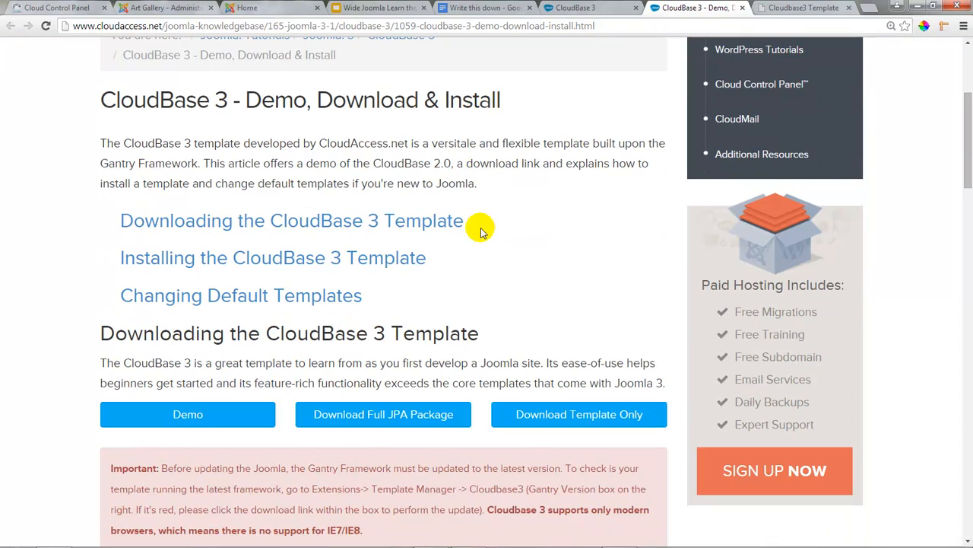
{"action": "scroll", "coordinate": [482, 229], "scroll_direction": "down", "scroll_amount": 3}
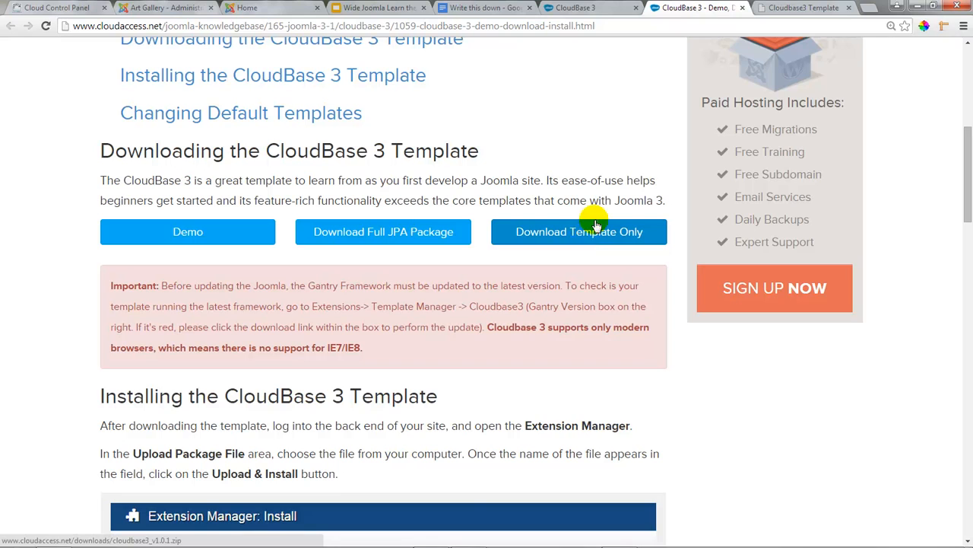
Return to the Dark Blue CloudBase 3 demo and look over its home page sections.
{"action": "left_click", "coordinate": [594, 9]}
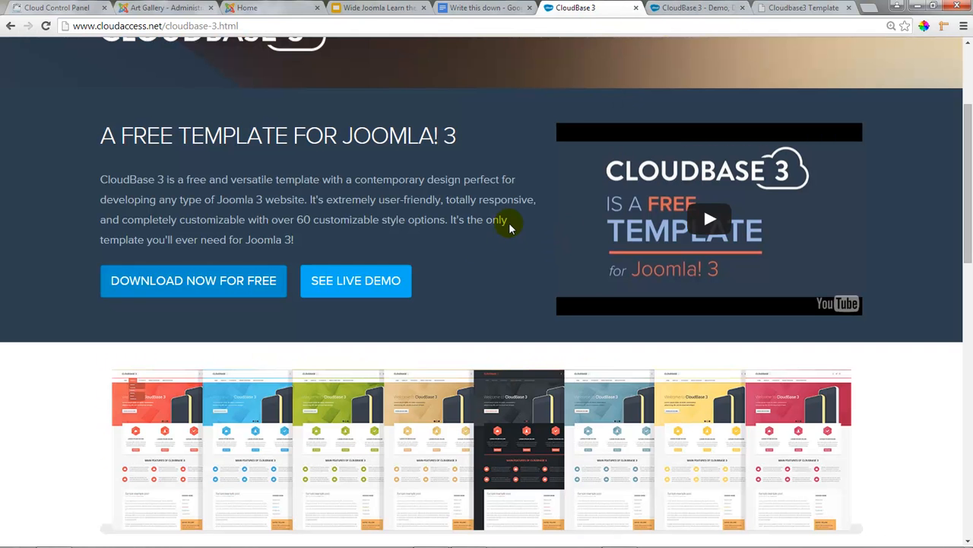
{"action": "left_click", "coordinate": [702, 8]}
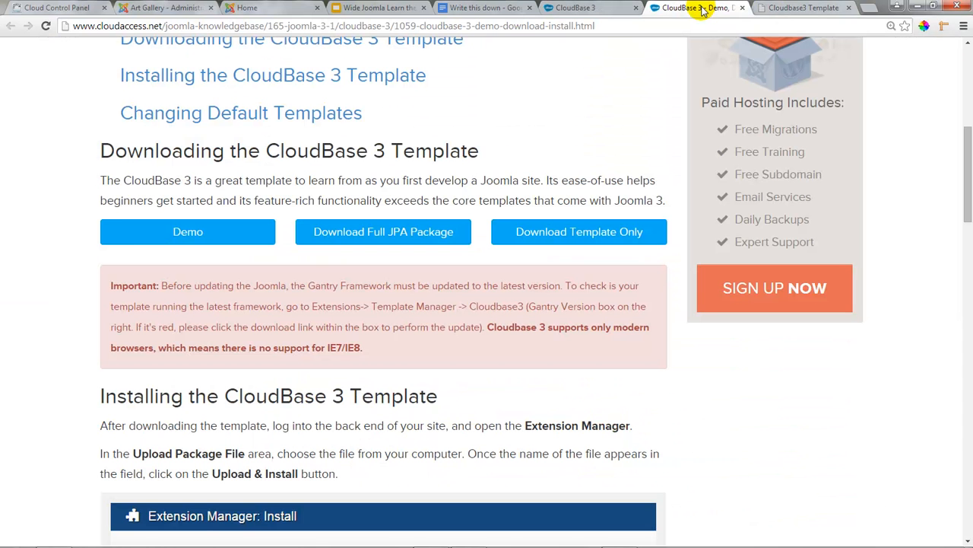
{"action": "left_click", "coordinate": [800, 8]}
{"action": "scroll", "coordinate": [425, 283], "scroll_direction": "down", "scroll_amount": 4}
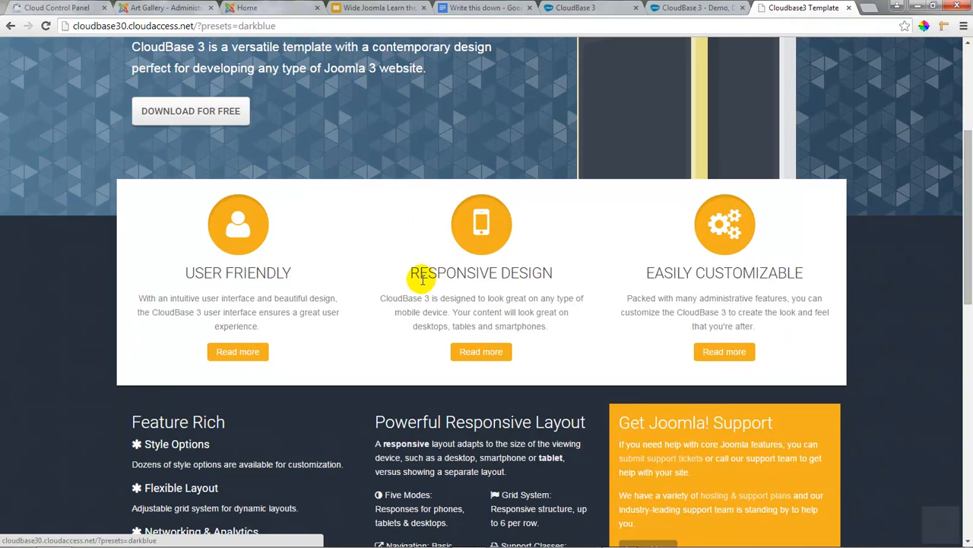
{"action": "scroll", "coordinate": [271, 340], "scroll_direction": "down", "scroll_amount": 3}
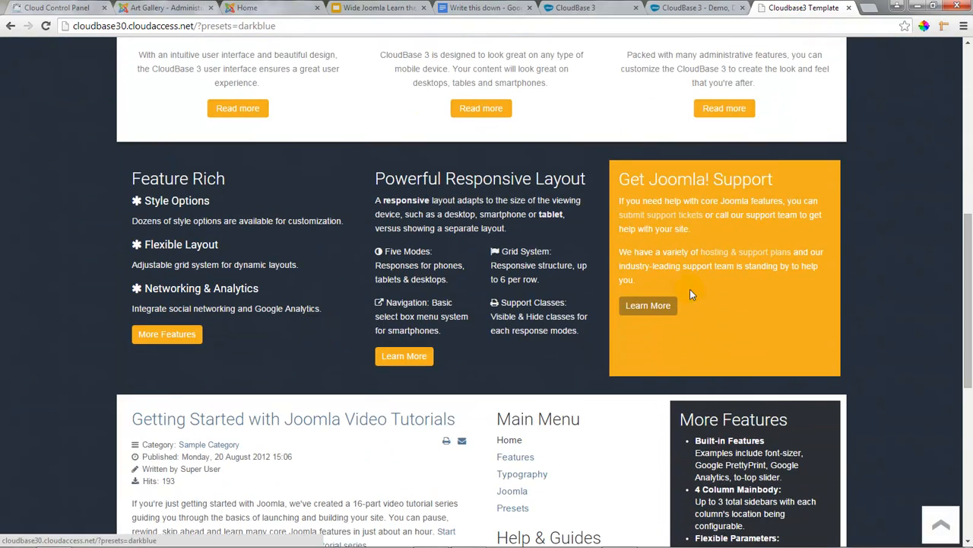
{"action": "scroll", "coordinate": [683, 277], "scroll_direction": "down", "scroll_amount": 3}
{"action": "scroll", "coordinate": [654, 275], "scroll_direction": "up", "scroll_amount": 10}
{"action": "mouse_move", "coordinate": [218, 132]}
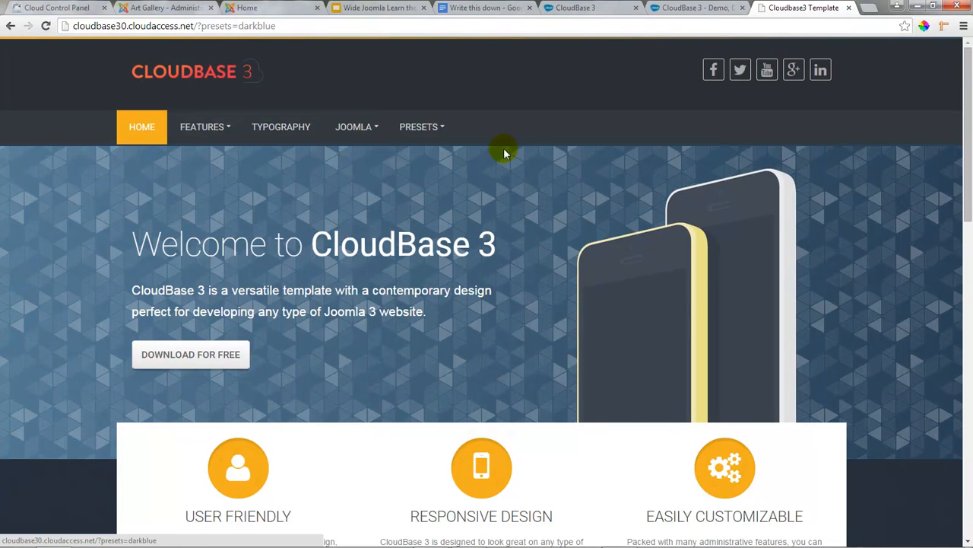
Download only the CloudBase 3 template from the download article, saving cloudbase3_v1.0.1.zip in the Downloads folder.
{"action": "left_click", "coordinate": [572, 9]}
{"action": "left_click", "coordinate": [654, 8]}
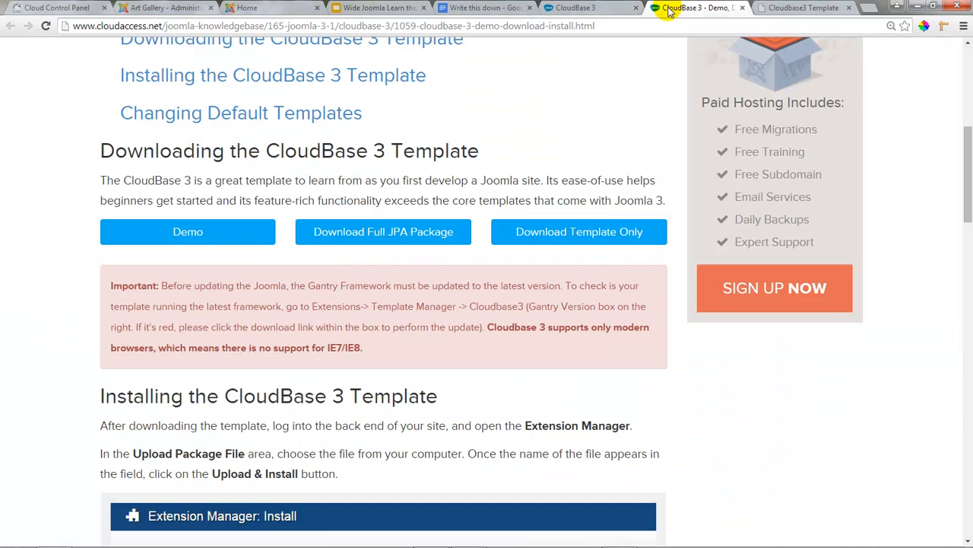
{"action": "left_click", "coordinate": [574, 234]}
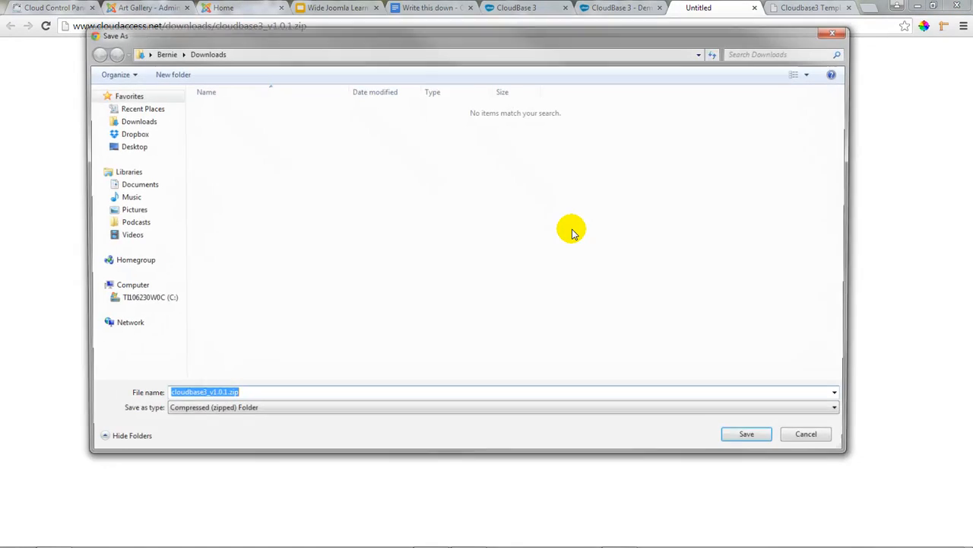
{"action": "left_click", "coordinate": [244, 397]}
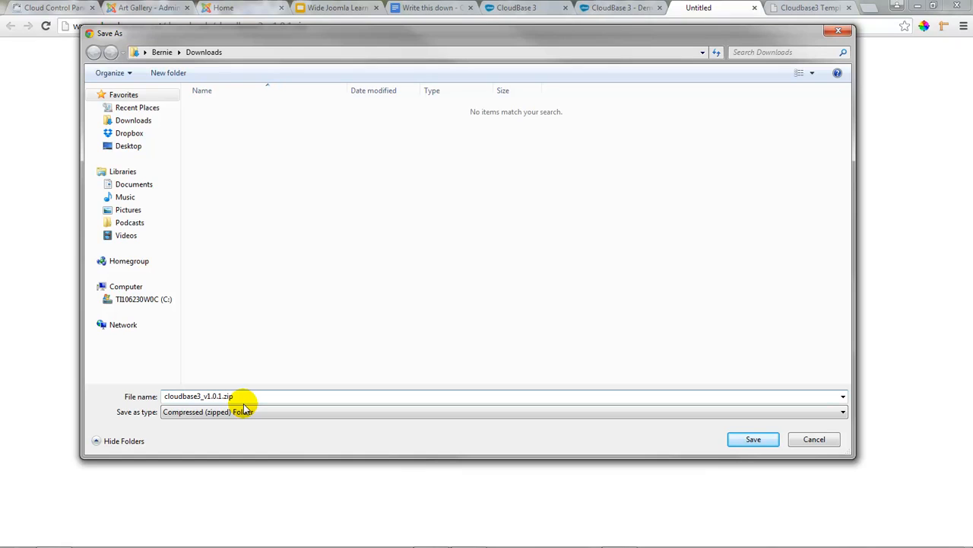
{"action": "left_click", "coordinate": [132, 122]}
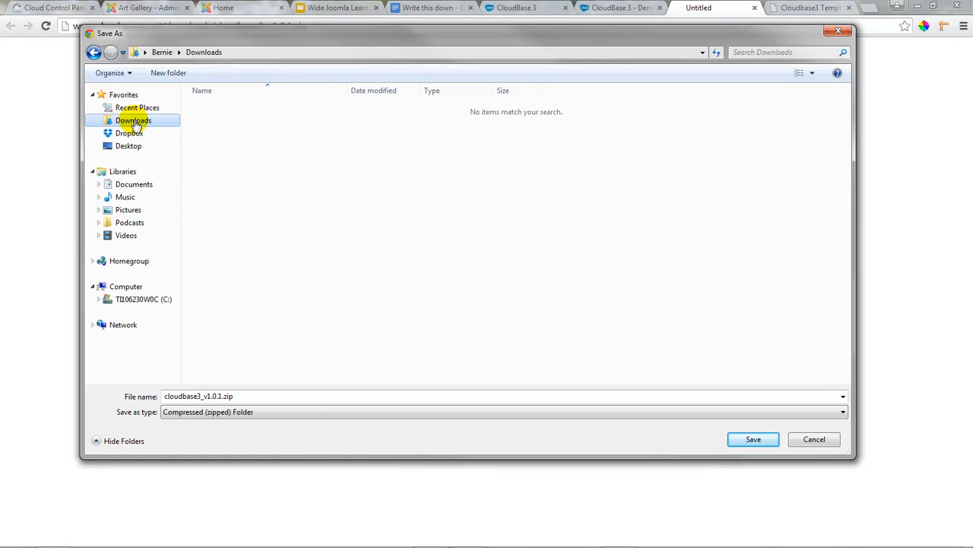
{"action": "left_click", "coordinate": [757, 439]}
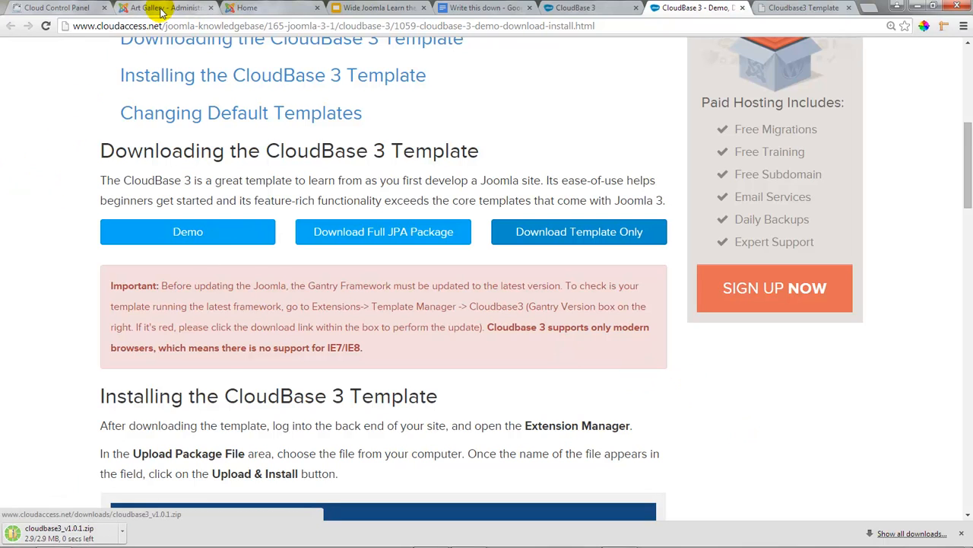
Switch to the Art Gallery Joomla administrator and open the extension installation page from the Control Panel.
{"action": "left_click", "coordinate": [162, 9]}
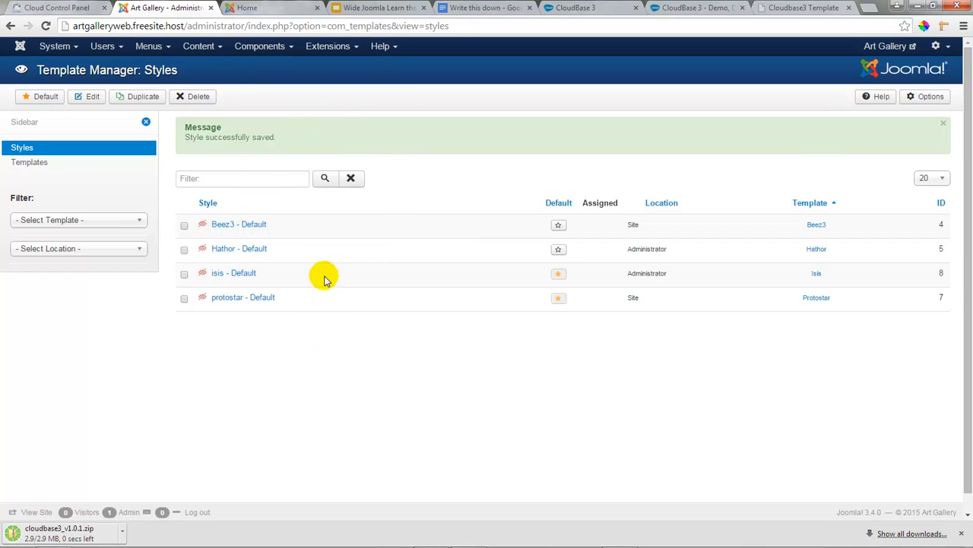
{"action": "left_click", "coordinate": [352, 50]}
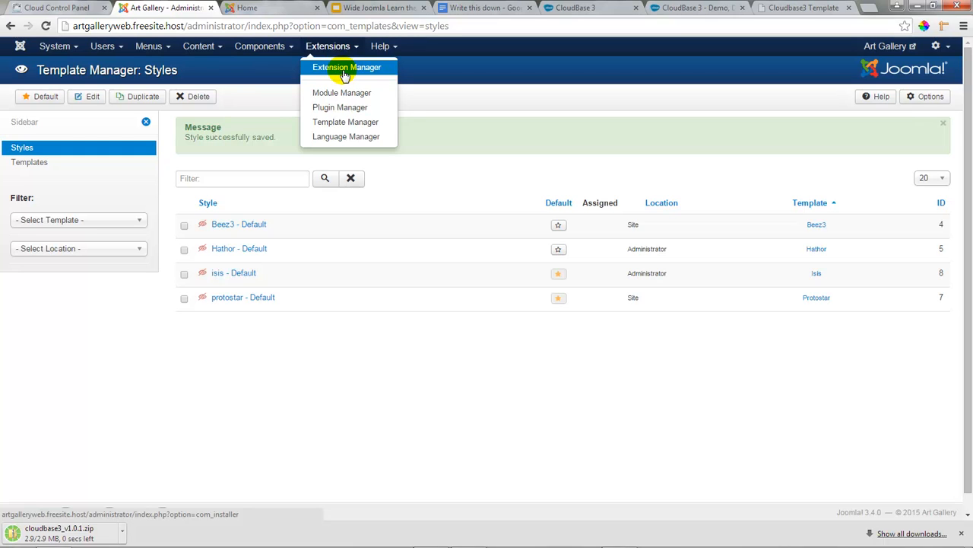
{"action": "left_click", "coordinate": [67, 47]}
{"action": "left_click", "coordinate": [69, 48]}
{"action": "left_click", "coordinate": [68, 47]}
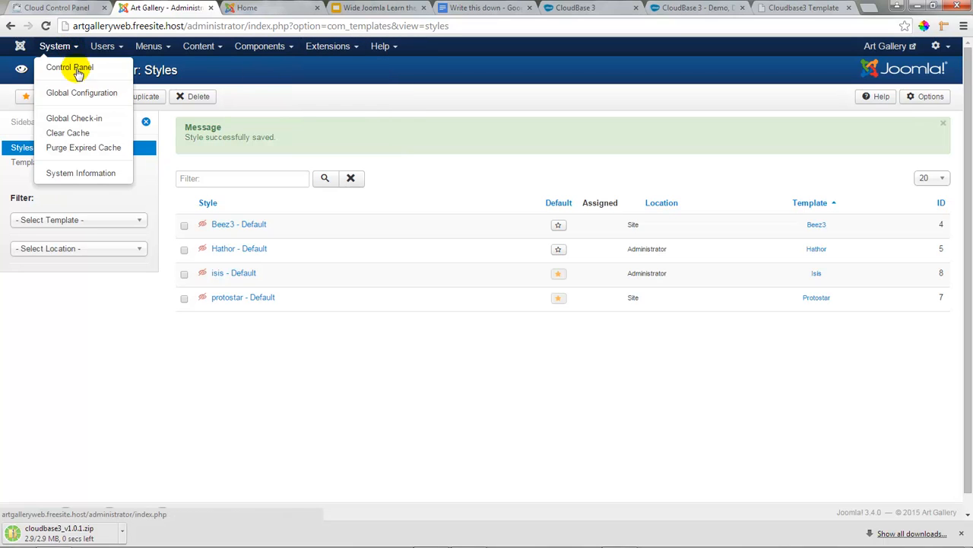
{"action": "left_click", "coordinate": [77, 73]}
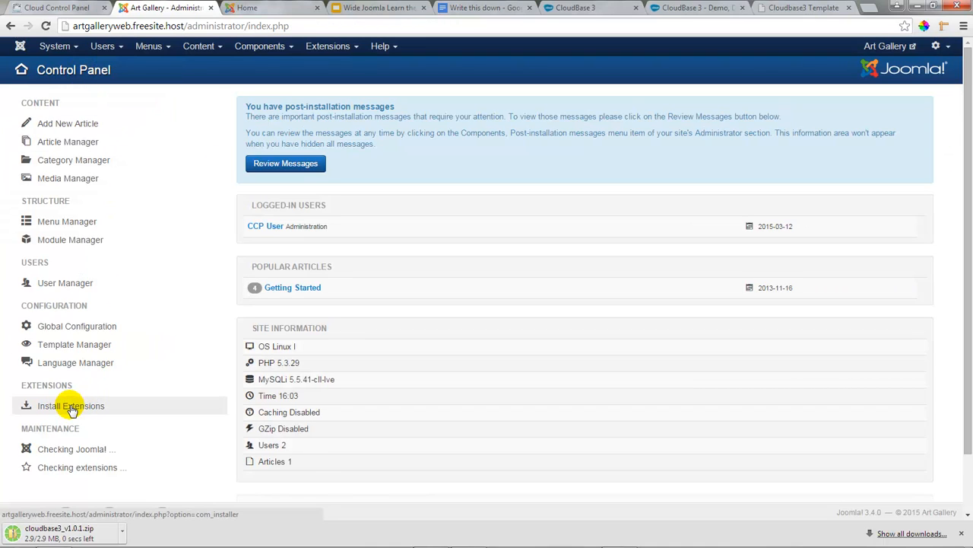
{"action": "left_click", "coordinate": [71, 407]}
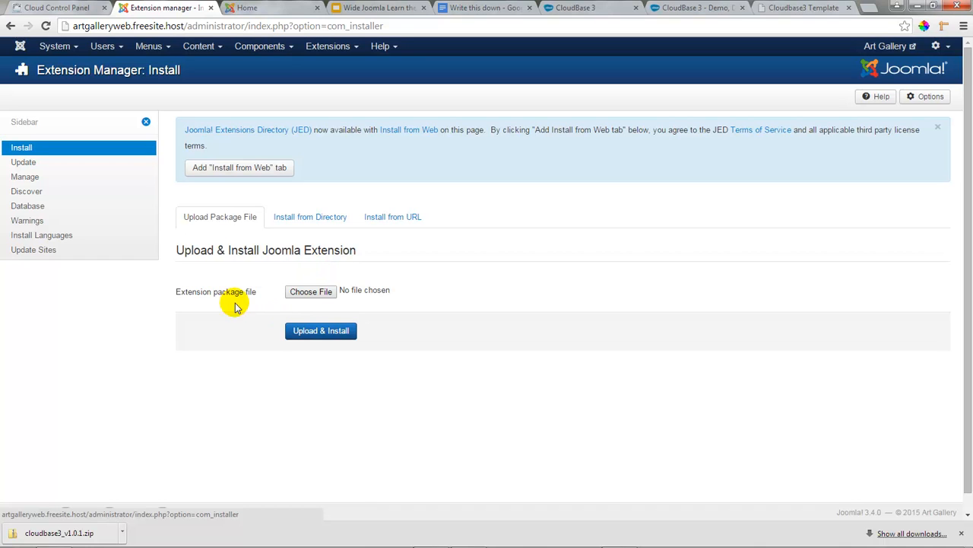
Upload and install the package cloudbase3_v1.0.1.zip from the Downloads folder.
{"action": "left_click", "coordinate": [311, 293]}
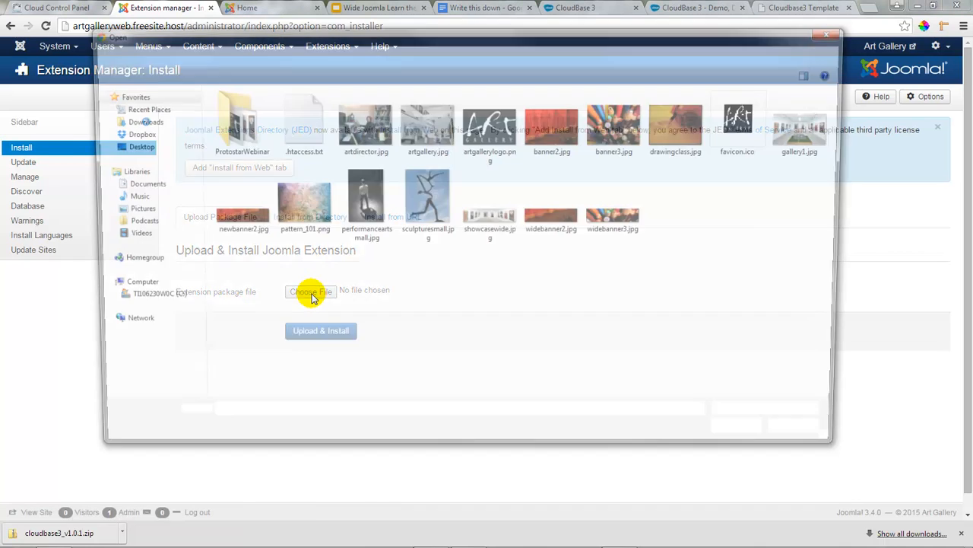
{"action": "left_click", "coordinate": [134, 122]}
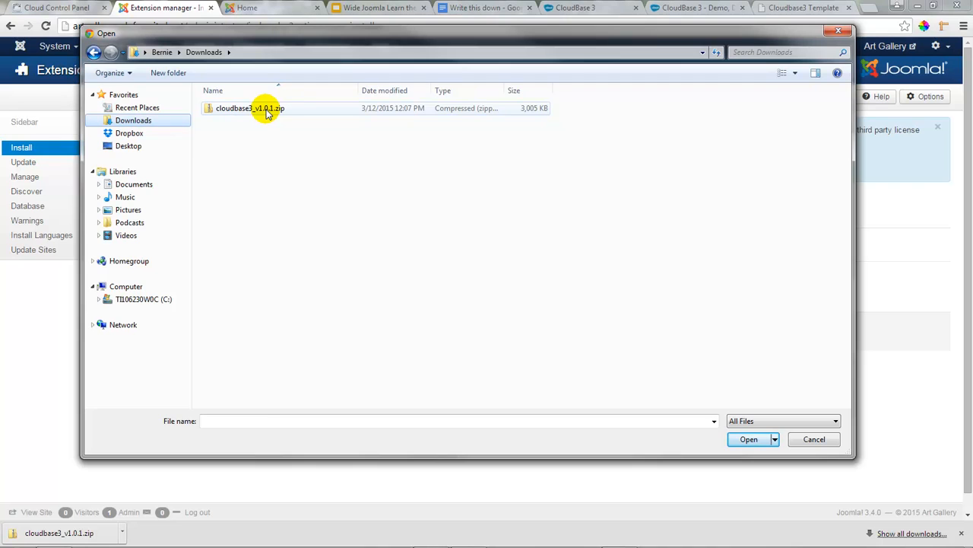
{"action": "double_click", "coordinate": [268, 112]}
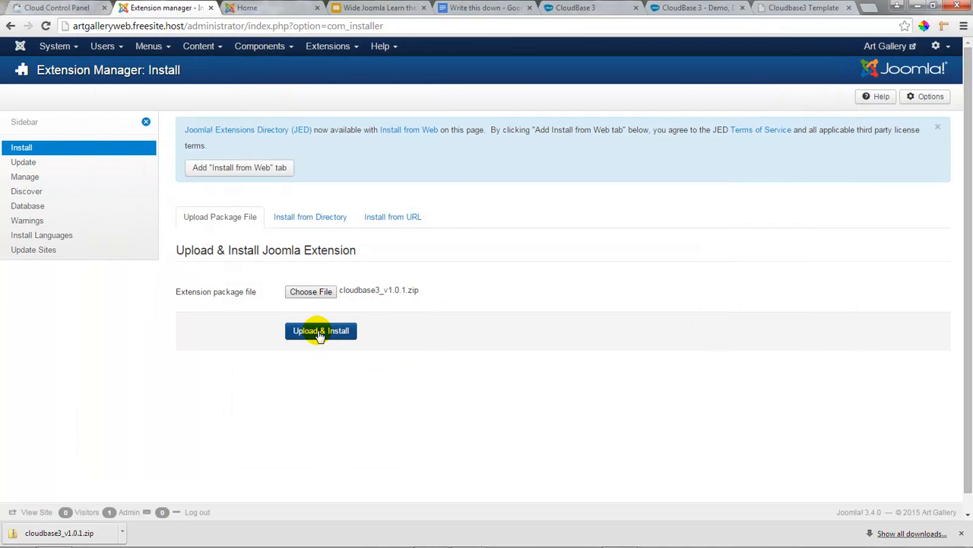
{"action": "left_click", "coordinate": [319, 332]}
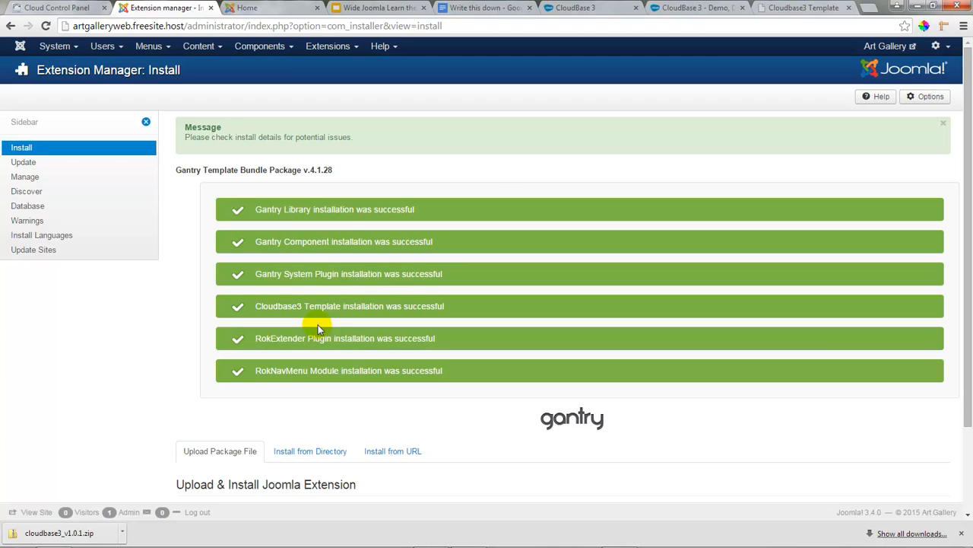
Make Cloudbase3 - Default the site's default style in the Template Manager.
{"action": "left_click", "coordinate": [354, 48]}
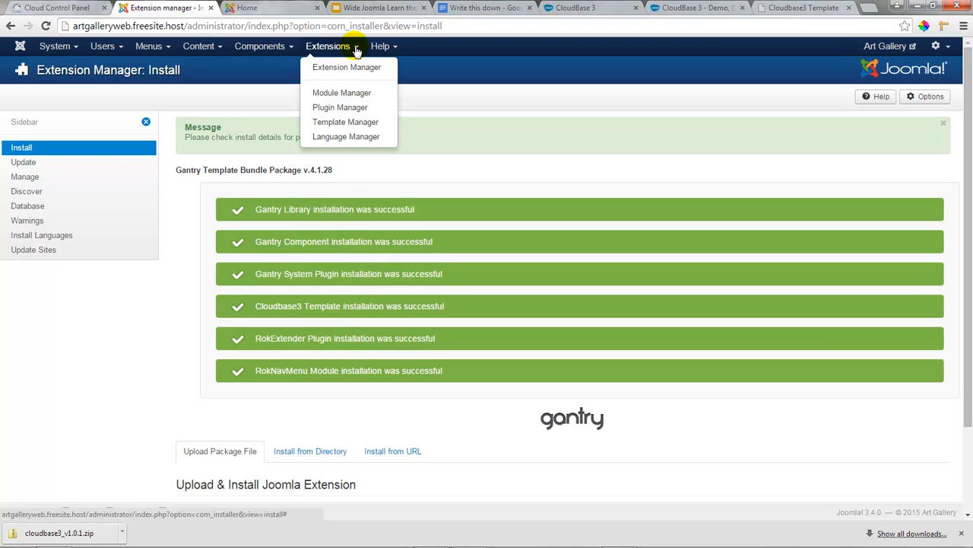
{"action": "left_click", "coordinate": [348, 121]}
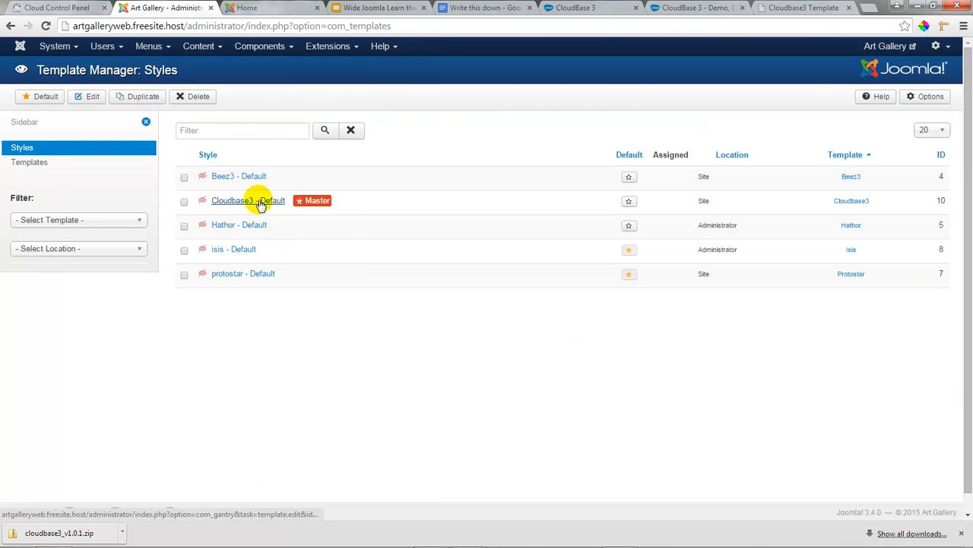
{"action": "left_click", "coordinate": [628, 202]}
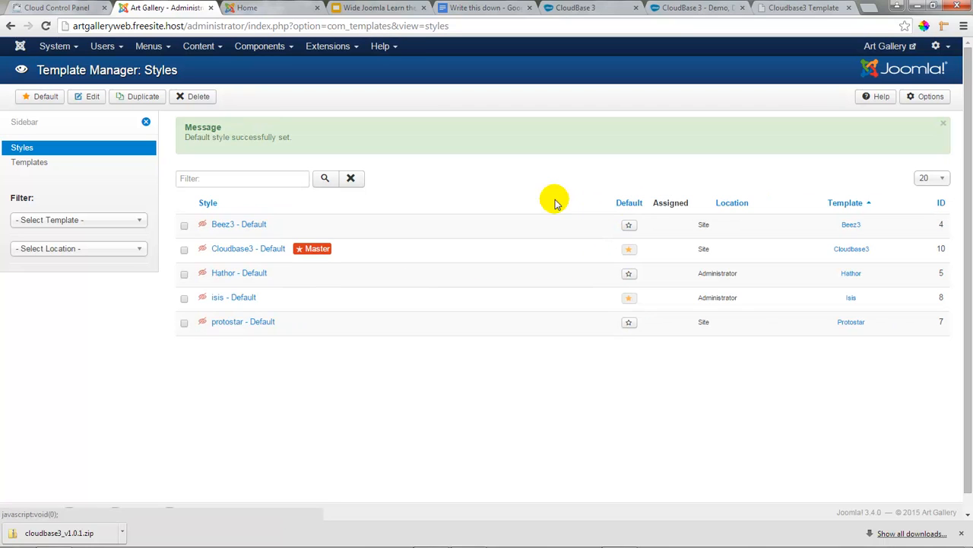
Reload the Art Gallery site's front end and look over the home page in the new template.
{"action": "left_click", "coordinate": [250, 9]}
{"action": "left_click", "coordinate": [46, 26]}
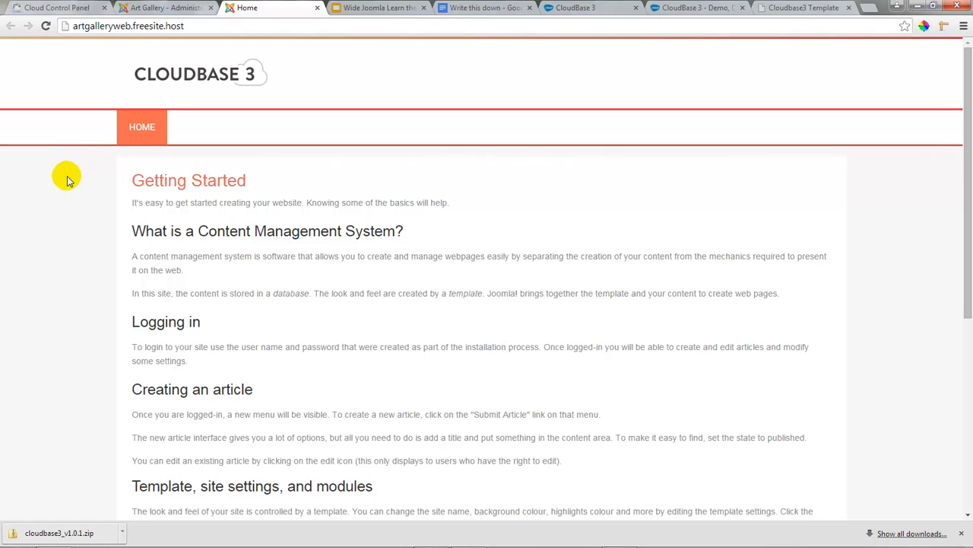
{"action": "scroll", "coordinate": [363, 251], "scroll_direction": "down", "scroll_amount": 4}
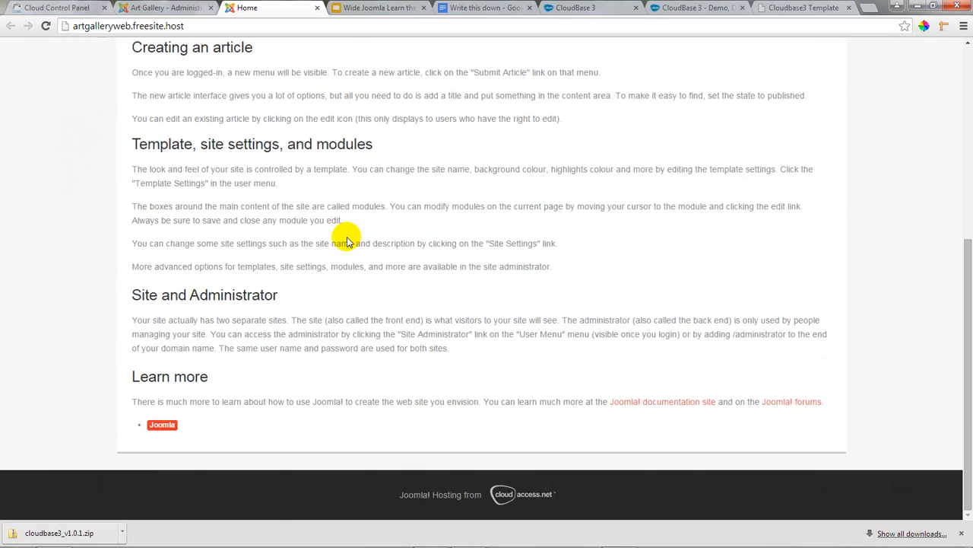
{"action": "scroll", "coordinate": [354, 236], "scroll_direction": "up", "scroll_amount": 5}
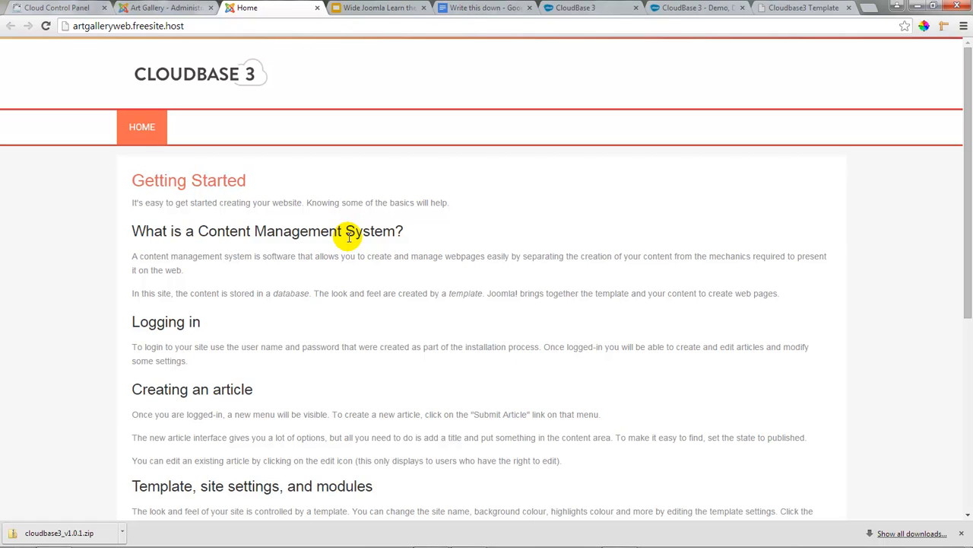
Switch to the CloudBase 3 knowledgebase article on CloudAccess.net and open the Joomla Templates resource page from its footer.
{"action": "left_click", "coordinate": [595, 7]}
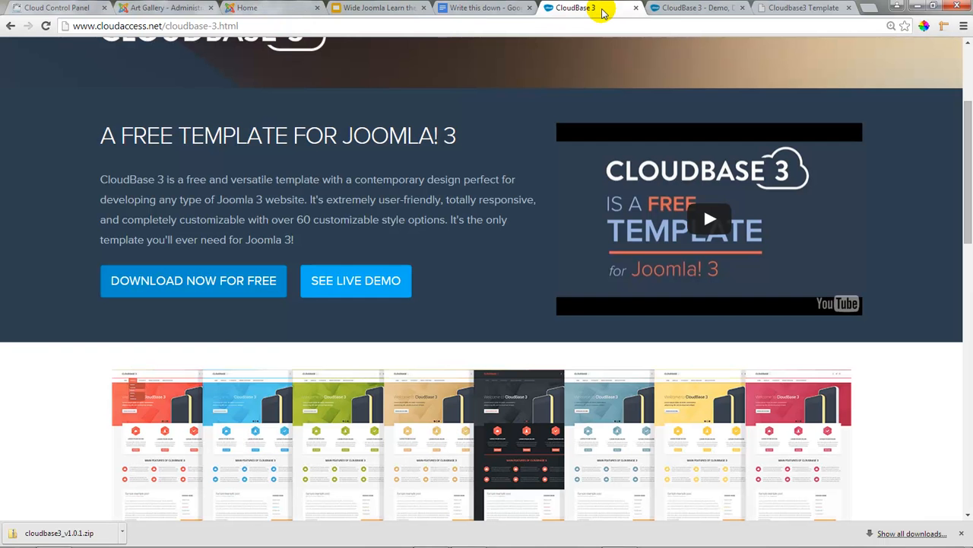
{"action": "left_click", "coordinate": [679, 8]}
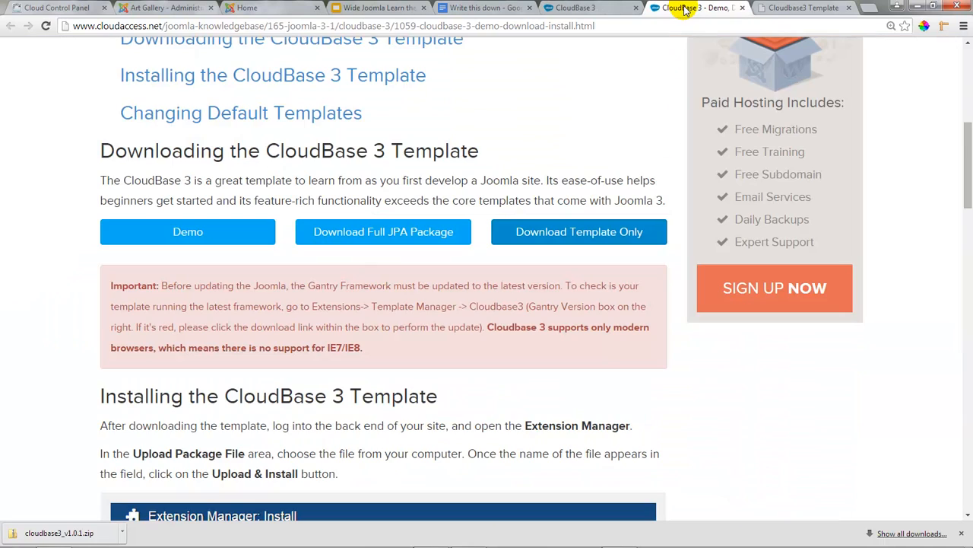
{"action": "left_click_drag", "start_coordinate": [968, 142], "coordinate": [968, 447]}
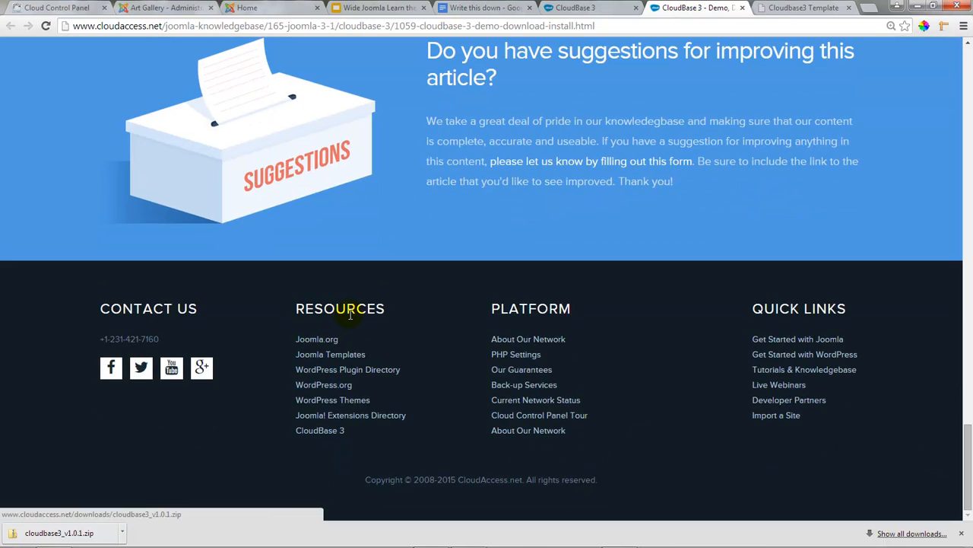
{"action": "left_click", "coordinate": [340, 357]}
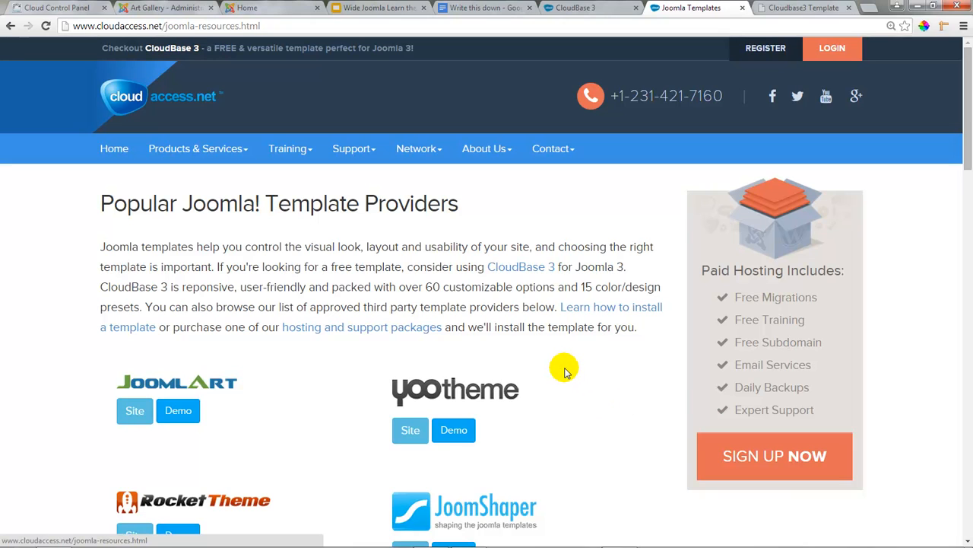
Look through the list of popular Joomla template providers and return to the beginning of the page.
{"action": "scroll", "coordinate": [564, 371], "scroll_direction": "down", "scroll_amount": 3}
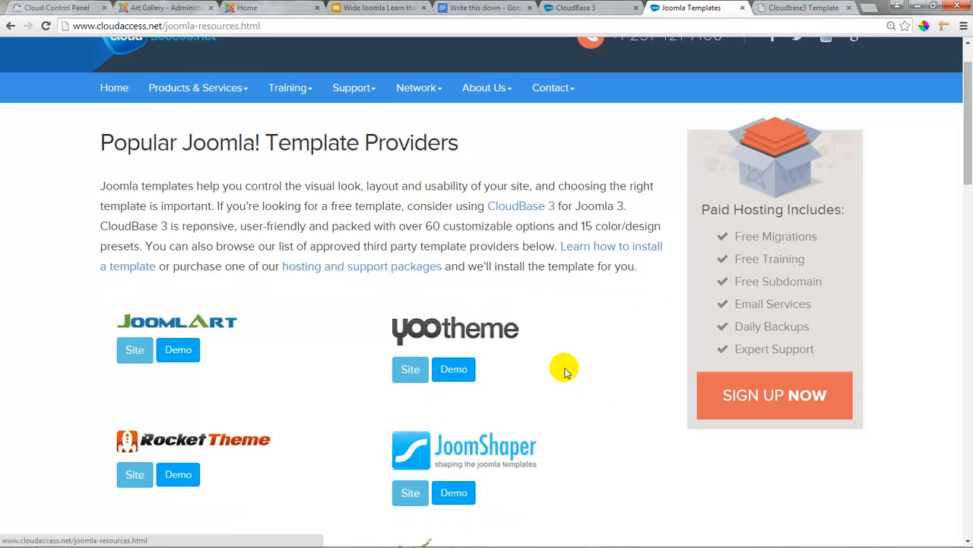
{"action": "scroll", "coordinate": [572, 371], "scroll_direction": "down", "scroll_amount": 1}
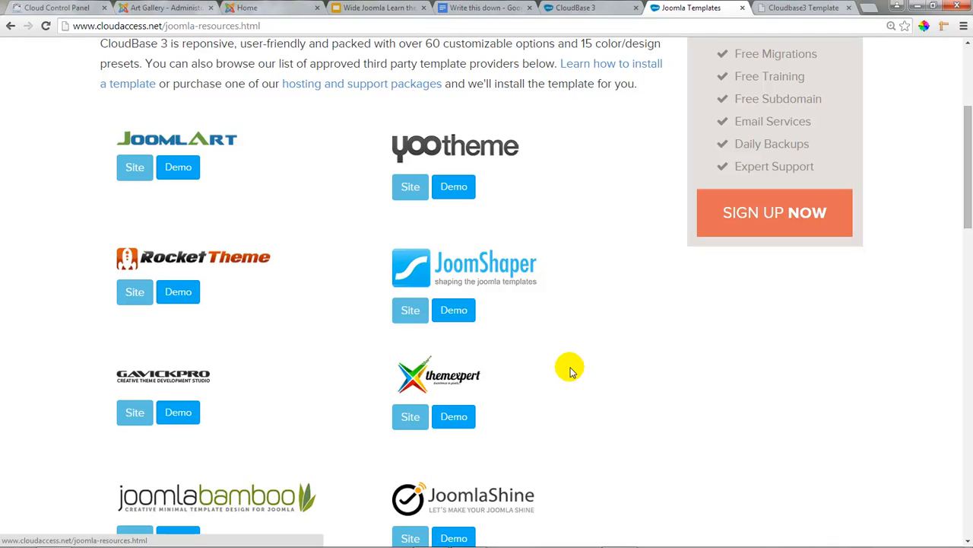
{"action": "scroll", "coordinate": [566, 373], "scroll_direction": "down", "scroll_amount": 2}
{"action": "scroll", "coordinate": [565, 373], "scroll_direction": "down", "scroll_amount": 5}
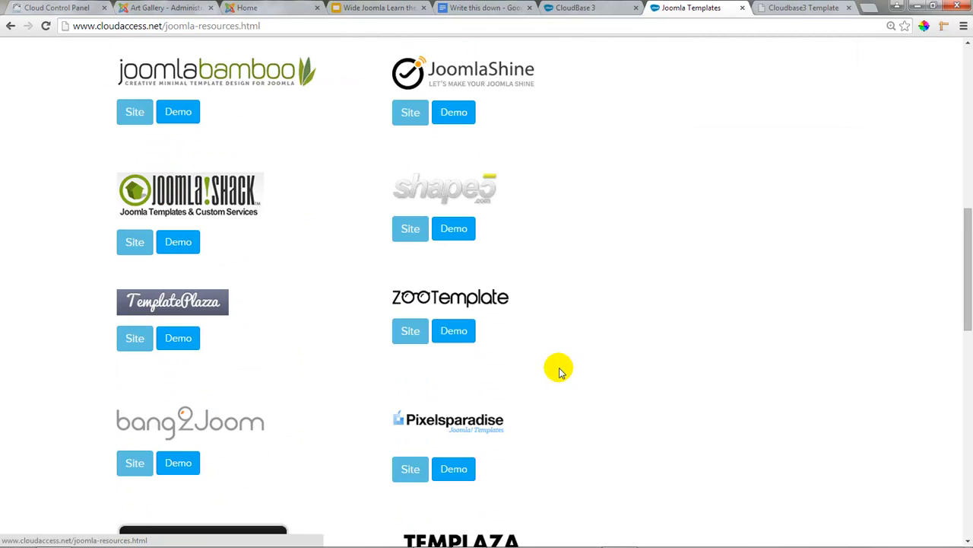
{"action": "scroll", "coordinate": [559, 370], "scroll_direction": "down", "scroll_amount": 7}
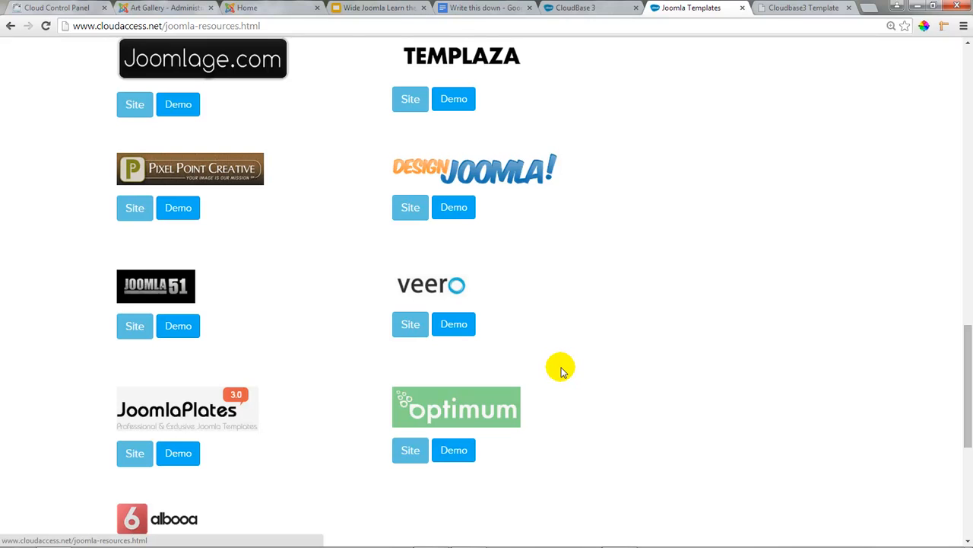
{"action": "scroll", "coordinate": [561, 370], "scroll_direction": "up", "scroll_amount": 15}
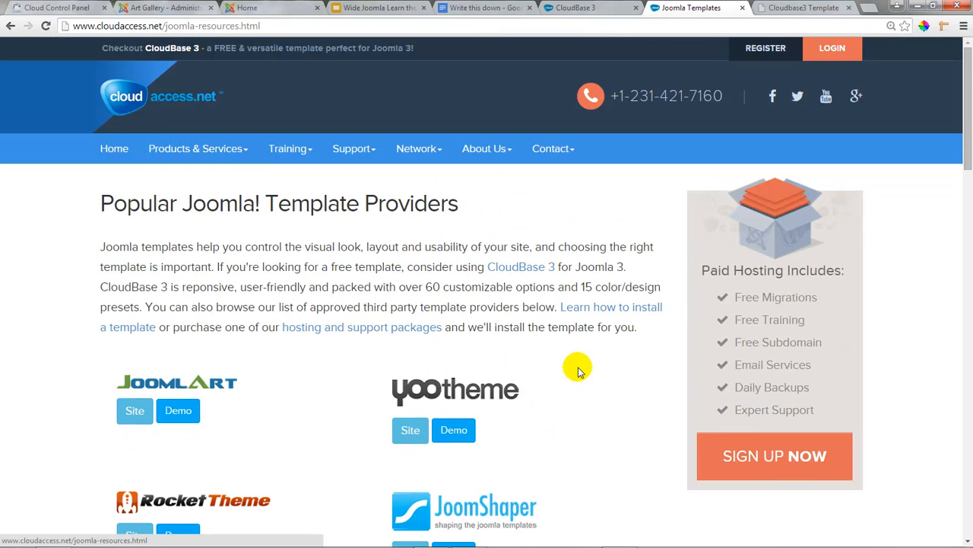
Open the Cloudbase3 - Default style for editing in the Art Gallery administrator and display its Style settings.
{"action": "left_click", "coordinate": [185, 9]}
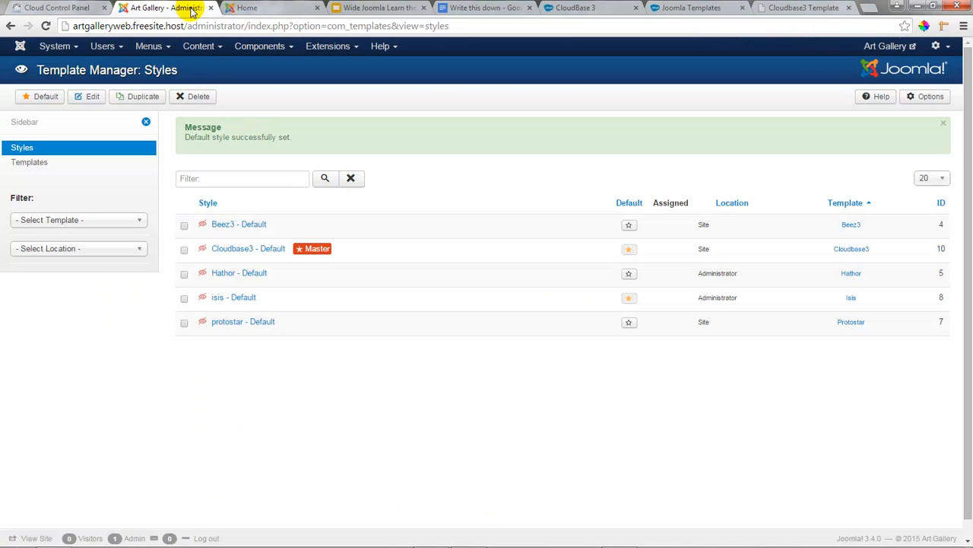
{"action": "left_click", "coordinate": [245, 254]}
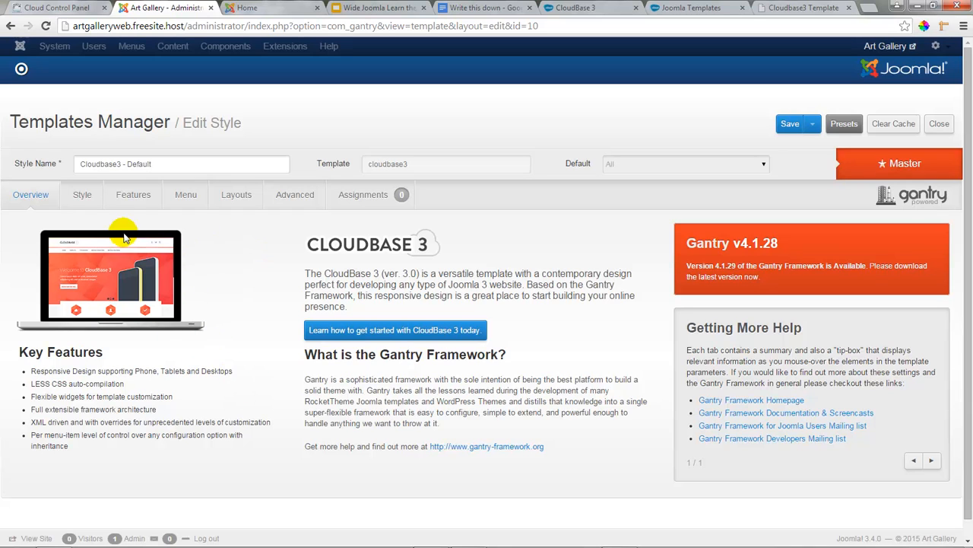
{"action": "left_click", "coordinate": [84, 196]}
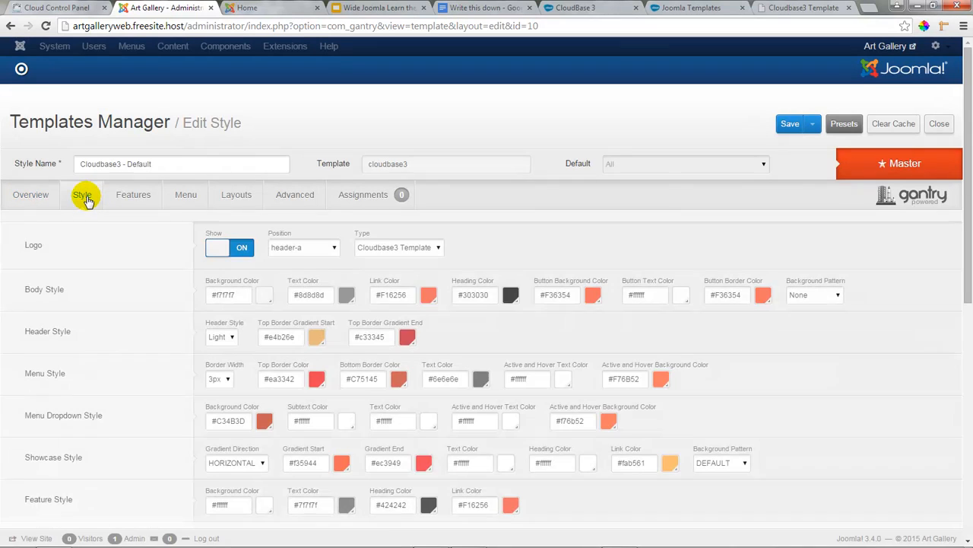
{"action": "mouse_move", "coordinate": [968, 221]}
{"action": "left_mouse_down"}
{"action": "mouse_move", "coordinate": [967, 395]}
{"action": "mouse_move", "coordinate": [967, 218]}
{"action": "left_mouse_up"}
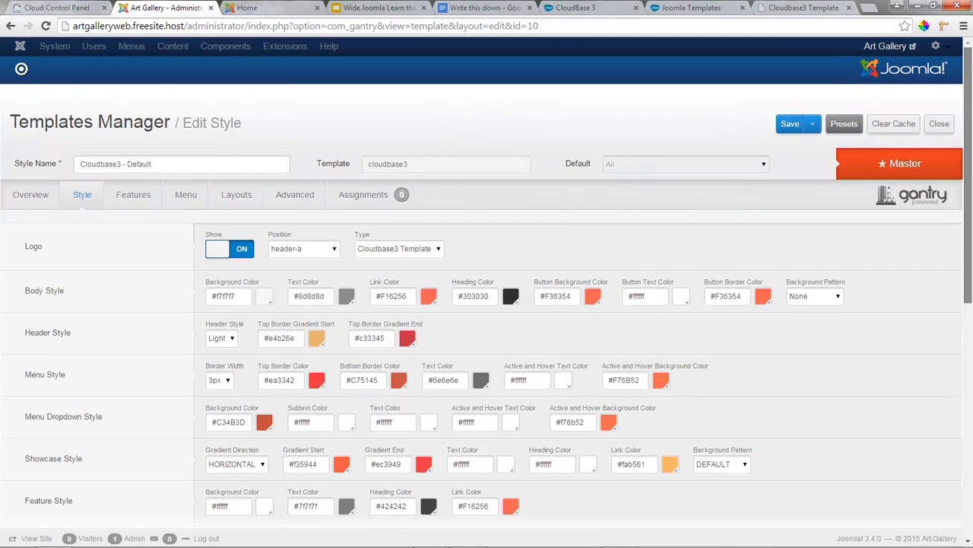
Apply the Dark color preset to the Cloudbase3 - Default style.
{"action": "left_click", "coordinate": [844, 125]}
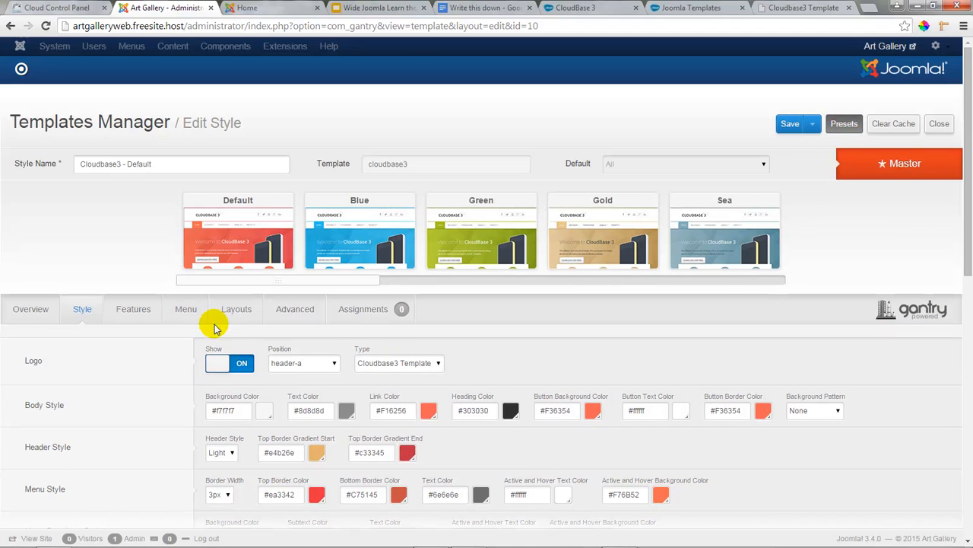
{"action": "left_click_drag", "start_coordinate": [212, 282], "coordinate": [490, 291]}
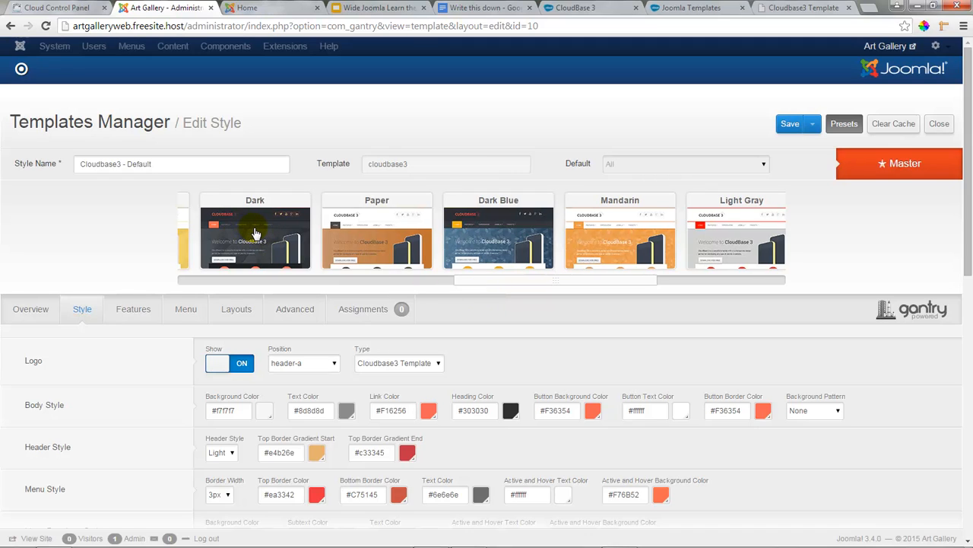
{"action": "left_click", "coordinate": [255, 232]}
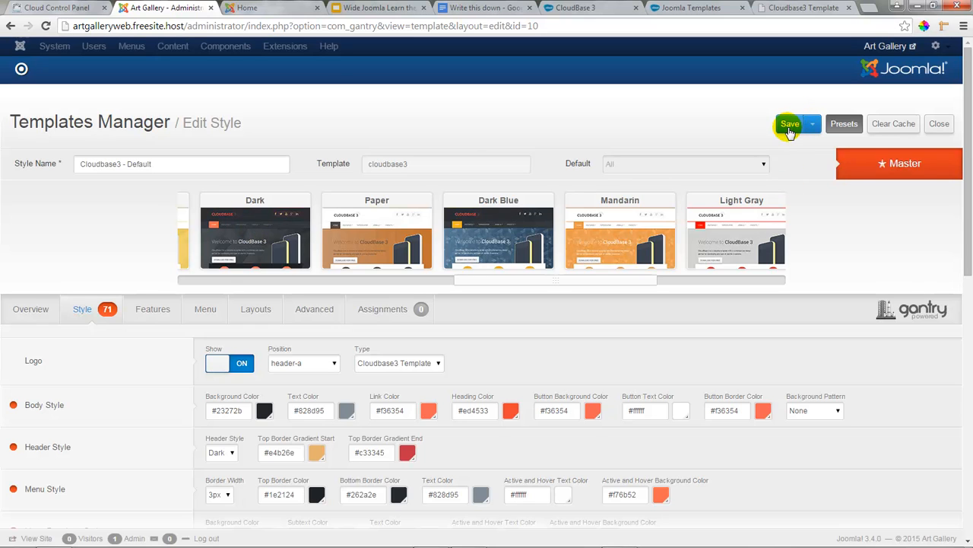
Save the style with the Dark preset and reload the Art Gallery home page to check the colors.
{"action": "left_click", "coordinate": [788, 131]}
{"action": "left_click", "coordinate": [250, 12]}
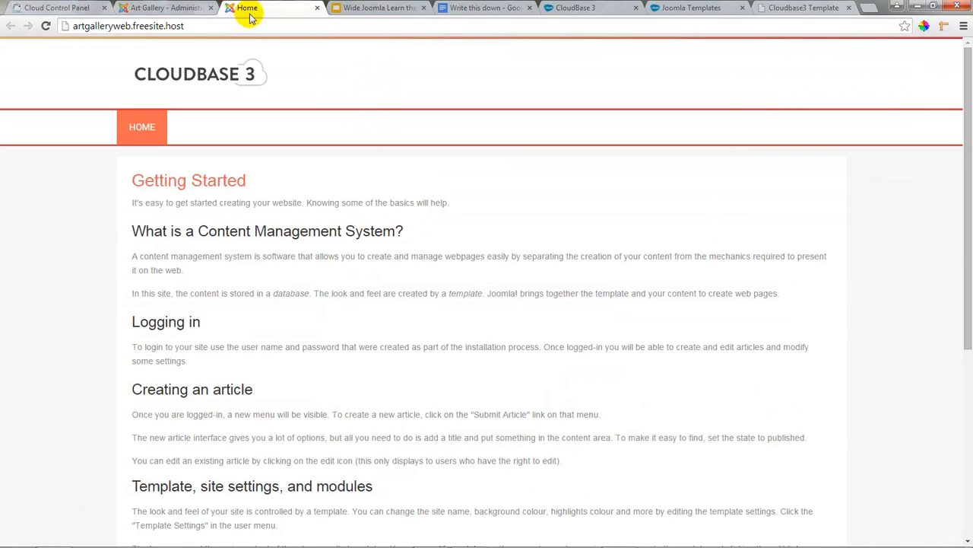
{"action": "left_click", "coordinate": [46, 26]}
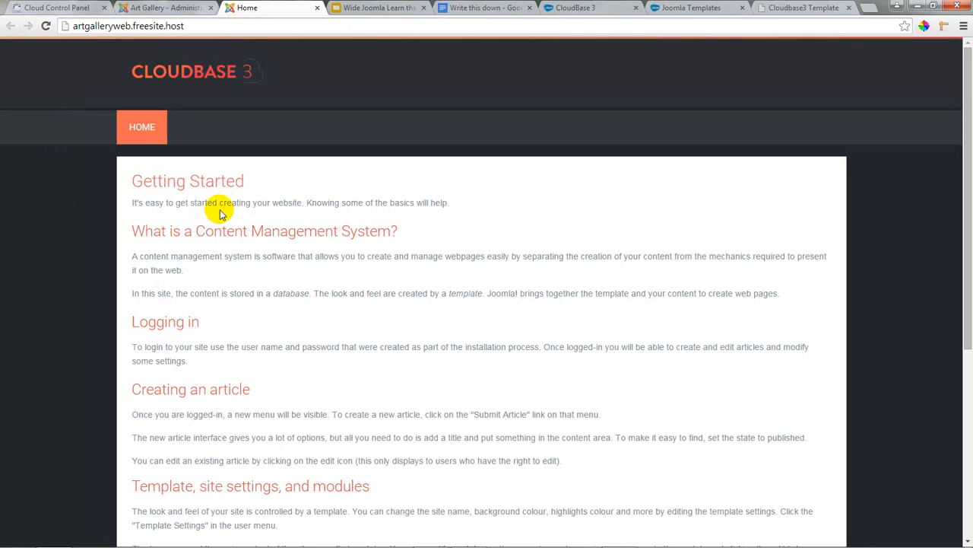
Return to the Cloudbase3 style settings, review the color options, and set the logo type to Custom.
{"action": "left_click", "coordinate": [195, 13]}
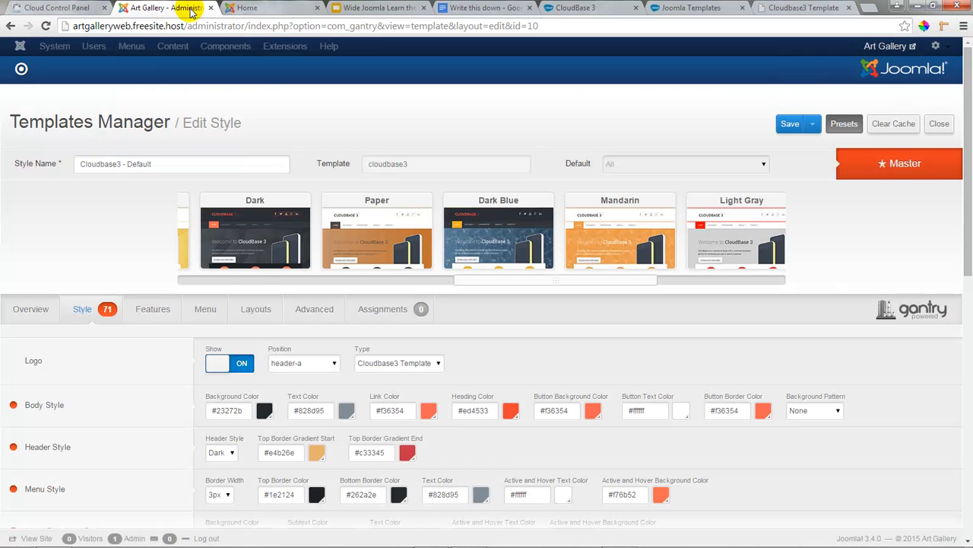
{"action": "left_click_drag", "start_coordinate": [967, 259], "coordinate": [966, 380]}
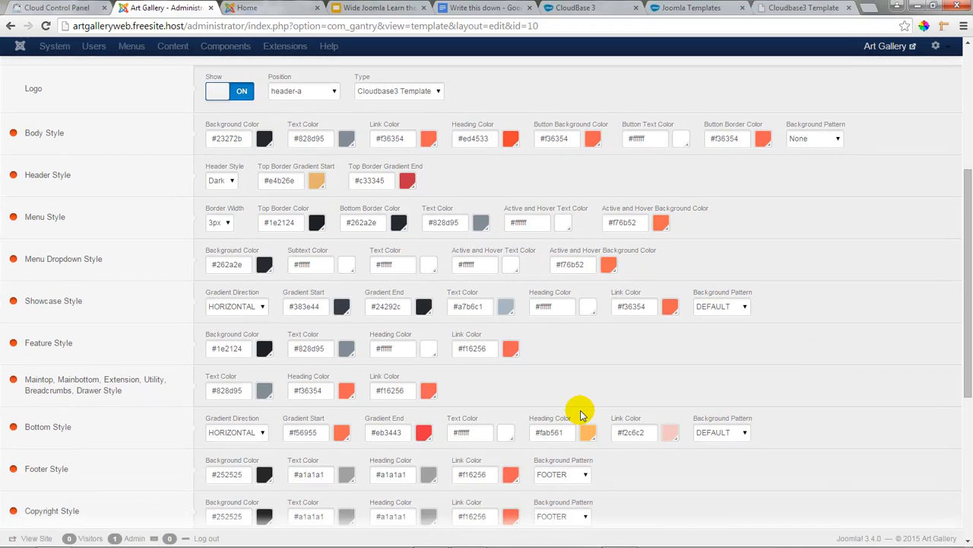
{"action": "scroll", "coordinate": [580, 407], "scroll_direction": "up", "scroll_amount": 3}
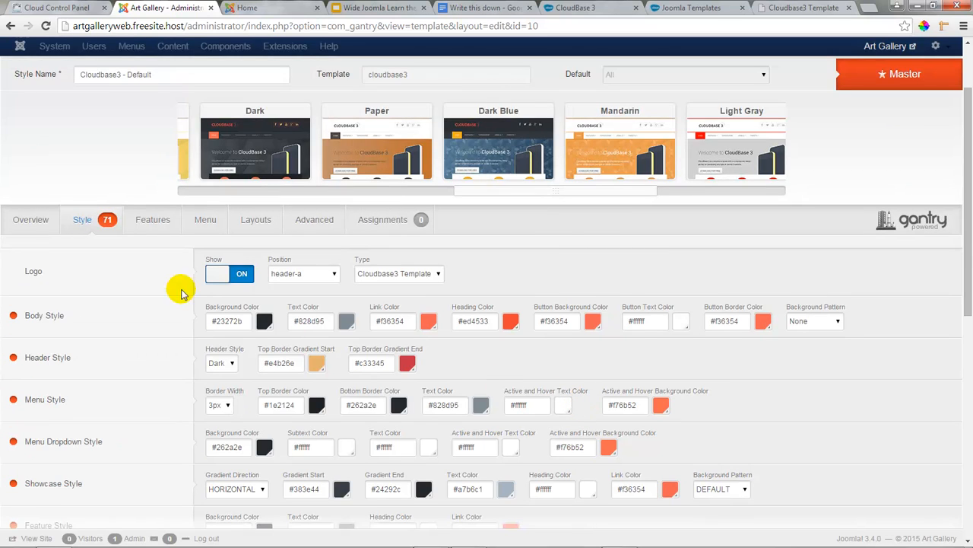
{"action": "mouse_move", "coordinate": [37, 283]}
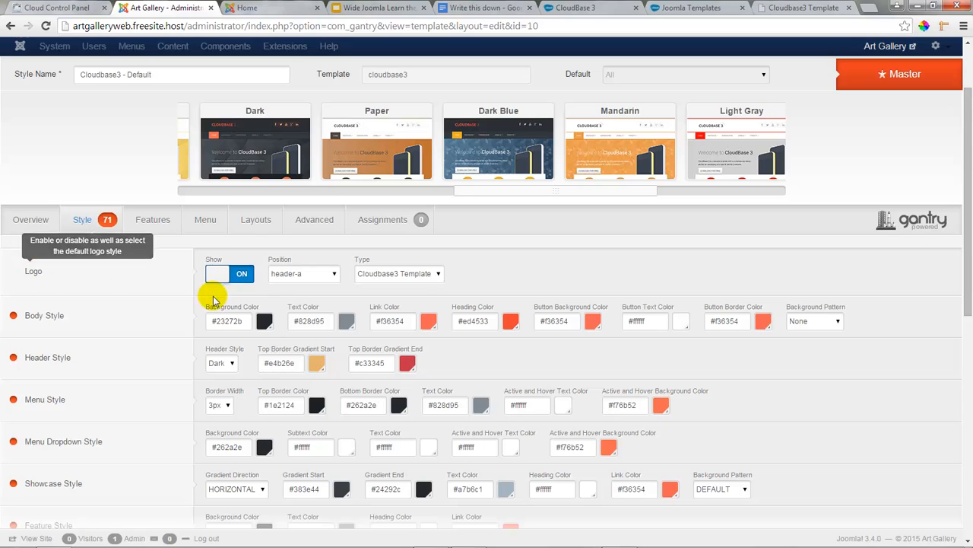
{"action": "left_click", "coordinate": [440, 275]}
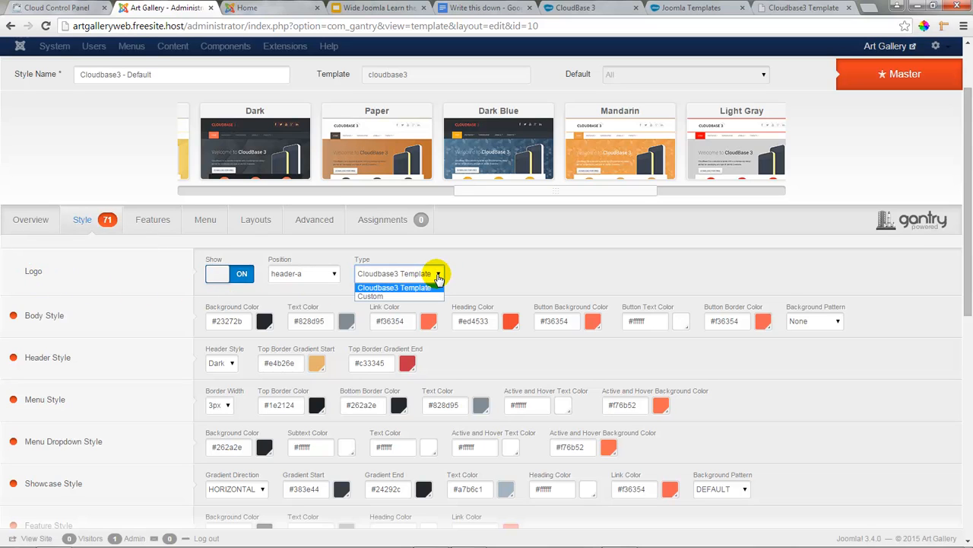
{"action": "left_click", "coordinate": [375, 297]}
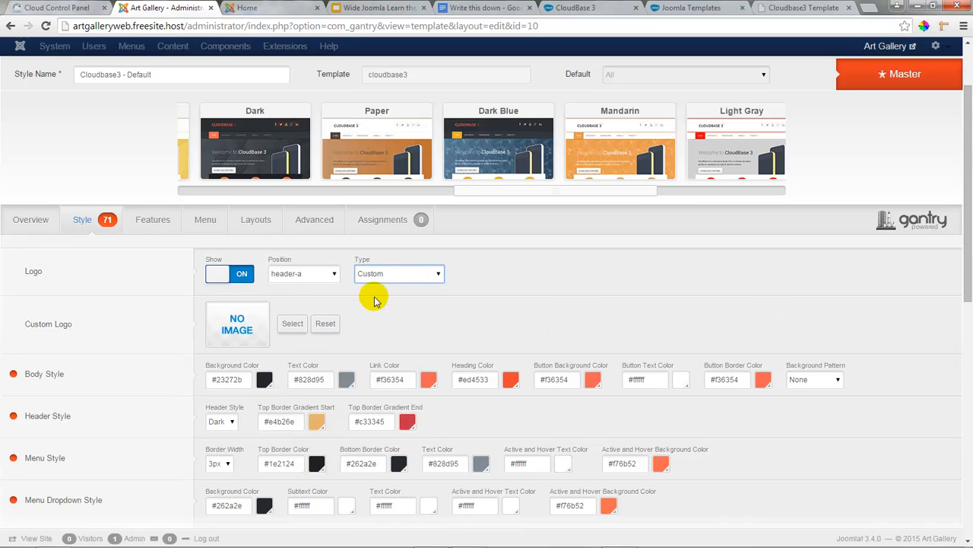
Upload artgallerylogo.png from the art gallery folder in Documents > Webinar Images through the Custom Logo image picker.
{"action": "scroll", "coordinate": [369, 304], "scroll_direction": "down", "scroll_amount": 1}
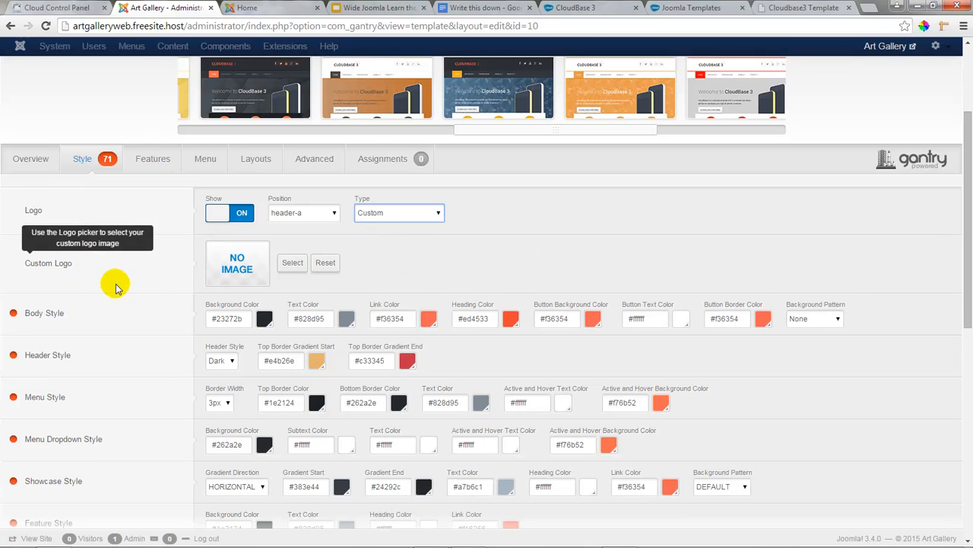
{"action": "left_click", "coordinate": [291, 263]}
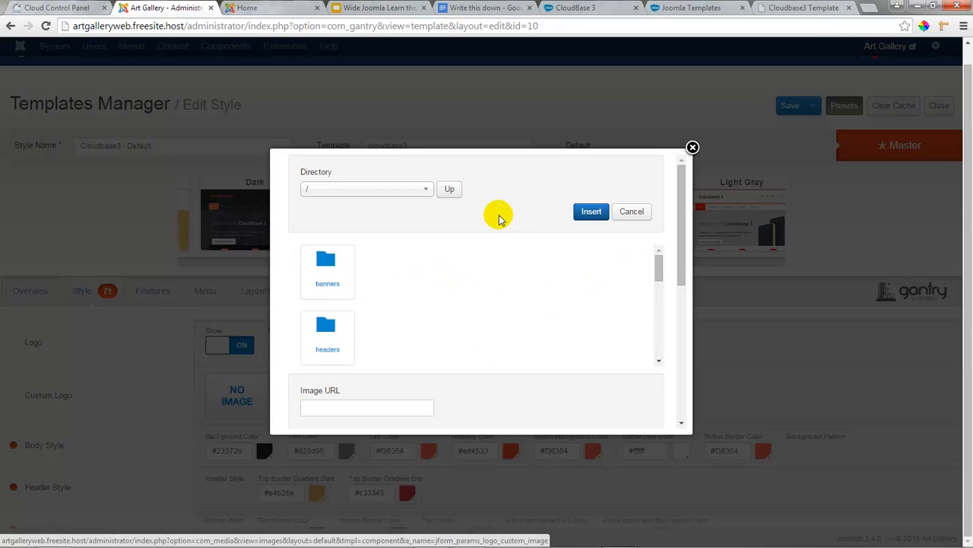
{"action": "left_click_drag", "start_coordinate": [659, 272], "coordinate": [659, 343]}
{"action": "left_click_drag", "start_coordinate": [680, 261], "coordinate": [701, 421]}
{"action": "left_click", "coordinate": [422, 373]}
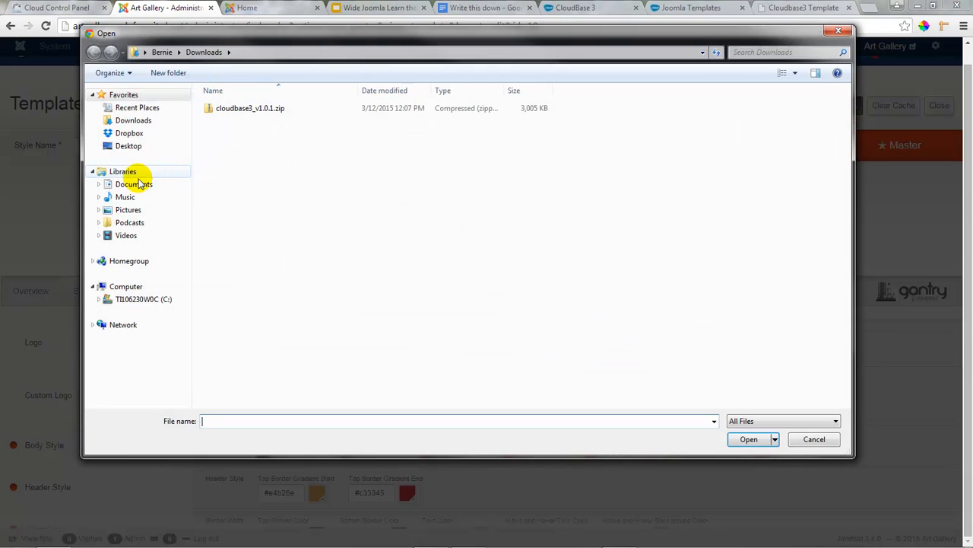
{"action": "left_click", "coordinate": [139, 184]}
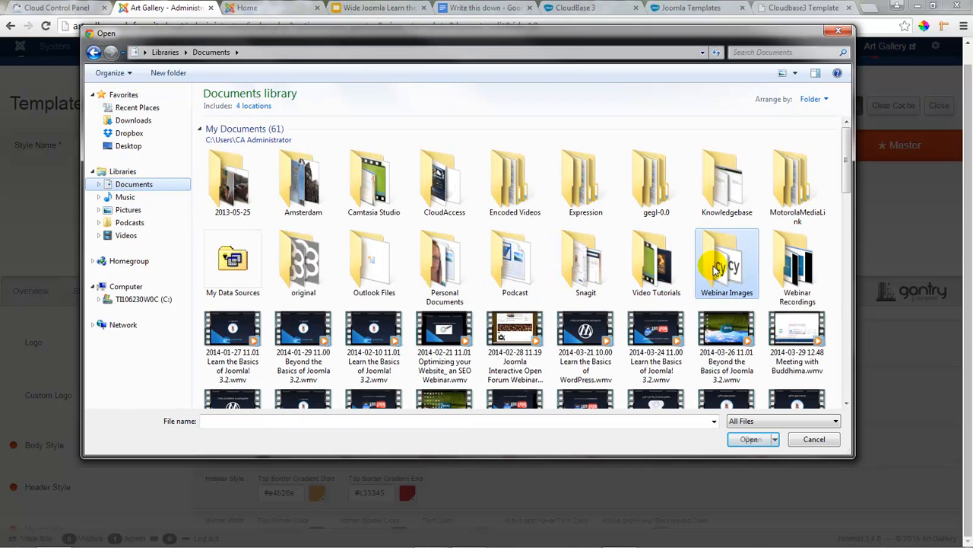
{"action": "double_click", "coordinate": [711, 270]}
{"action": "double_click", "coordinate": [221, 156]}
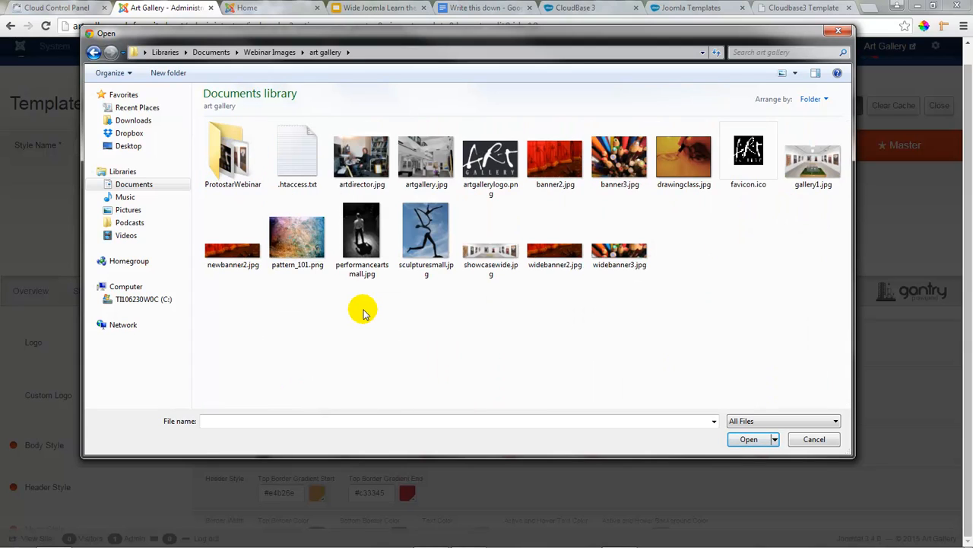
{"action": "double_click", "coordinate": [494, 168]}
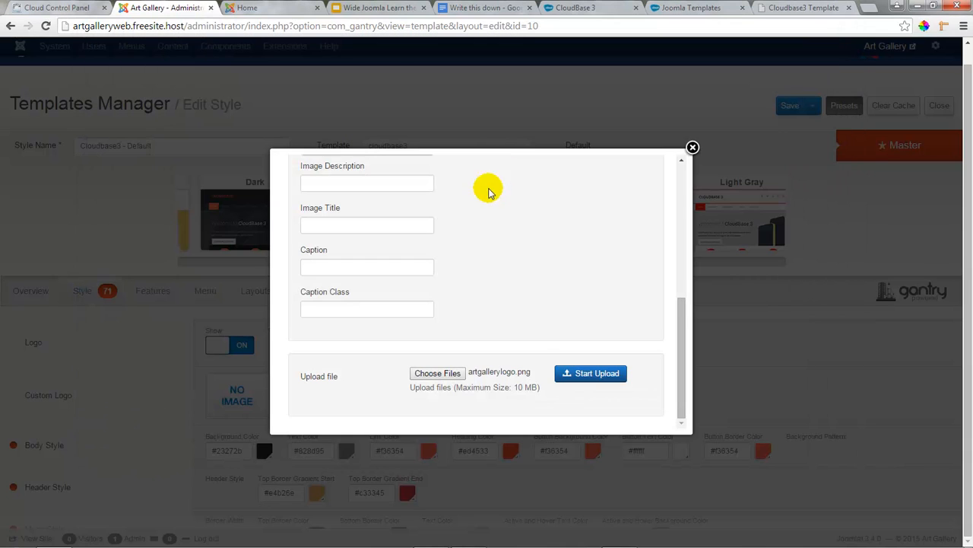
{"action": "left_click", "coordinate": [603, 378]}
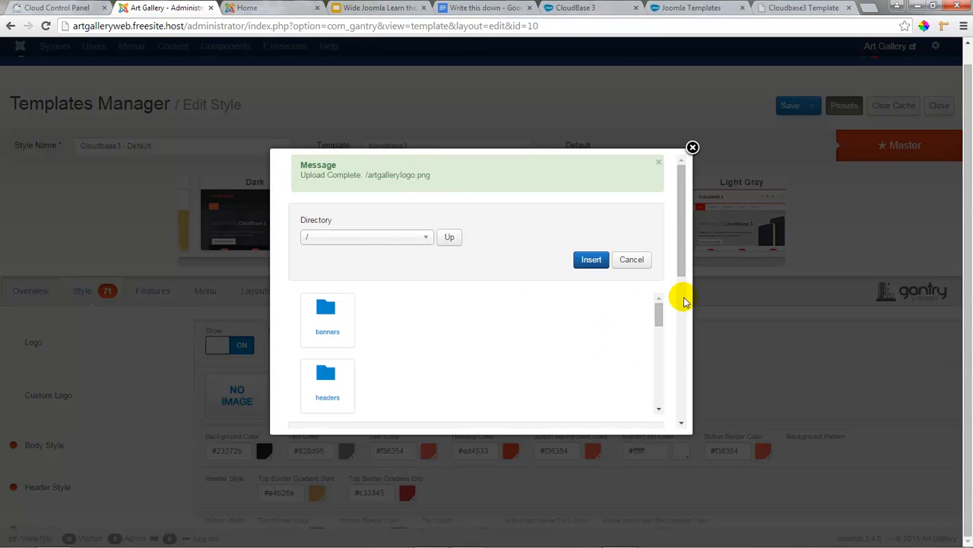
Insert the uploaded artgallerylogo.png as the template's custom logo.
{"action": "left_click_drag", "start_coordinate": [657, 308], "coordinate": [659, 340]}
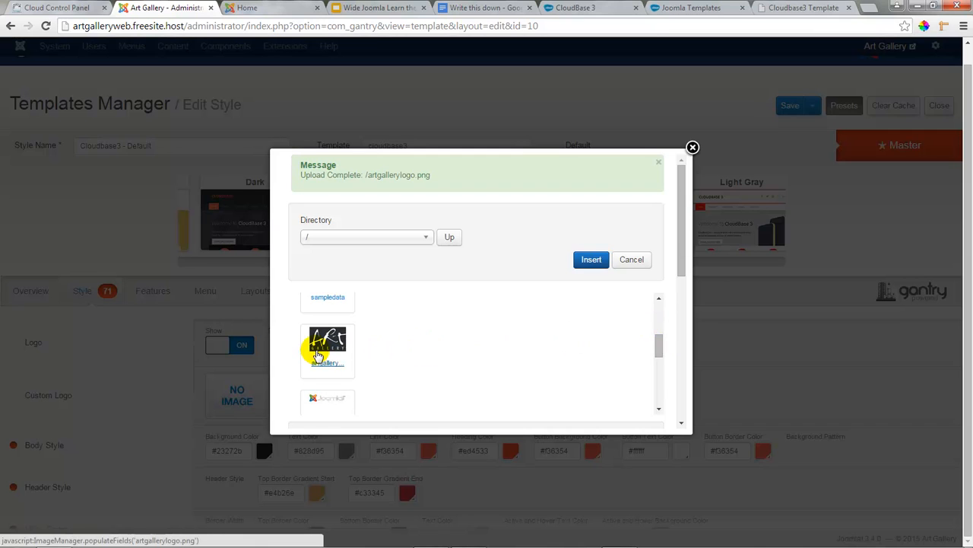
{"action": "left_click", "coordinate": [318, 356]}
{"action": "left_click", "coordinate": [591, 260]}
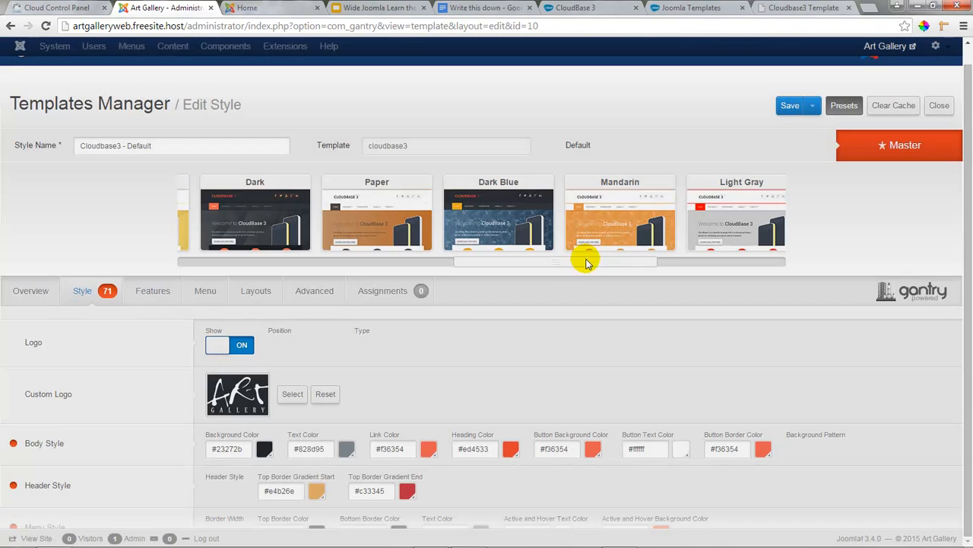
Save the style with the custom logo and reload the Art Gallery home page to check it.
{"action": "left_click", "coordinate": [783, 106]}
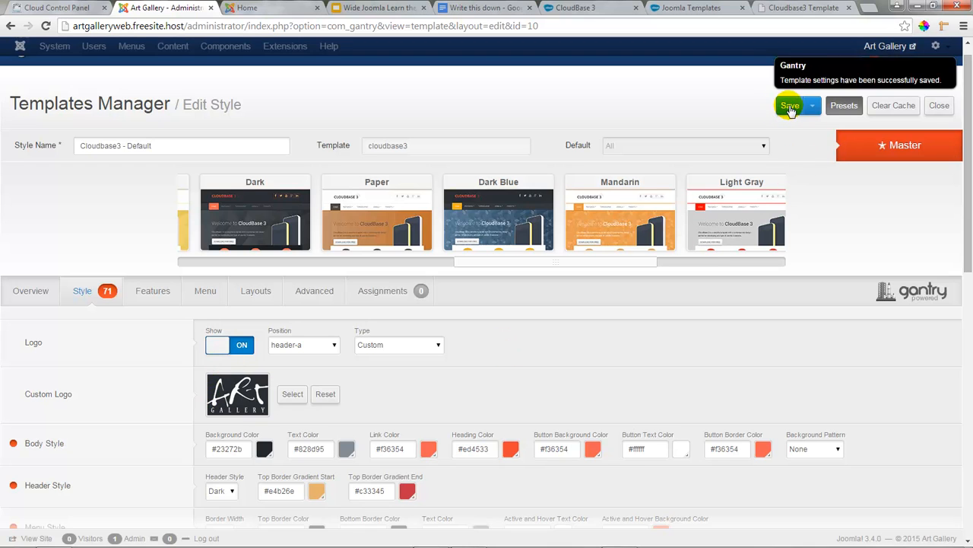
{"action": "left_click", "coordinate": [258, 11]}
{"action": "left_click", "coordinate": [45, 27]}
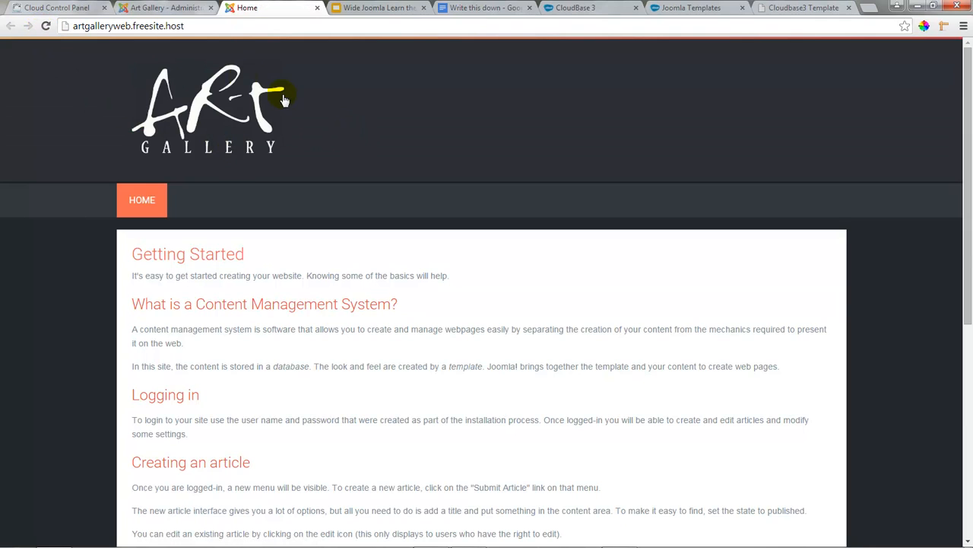
Return to the Cloudbase3 style settings and review the color and font options down to Font Settings.
{"action": "left_click", "coordinate": [182, 9]}
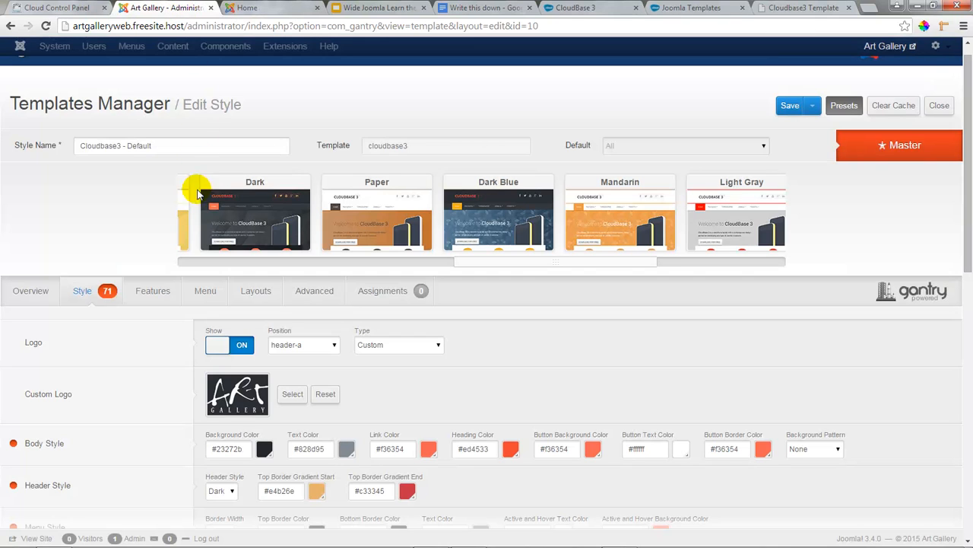
{"action": "scroll", "coordinate": [428, 319], "scroll_direction": "down", "scroll_amount": 2}
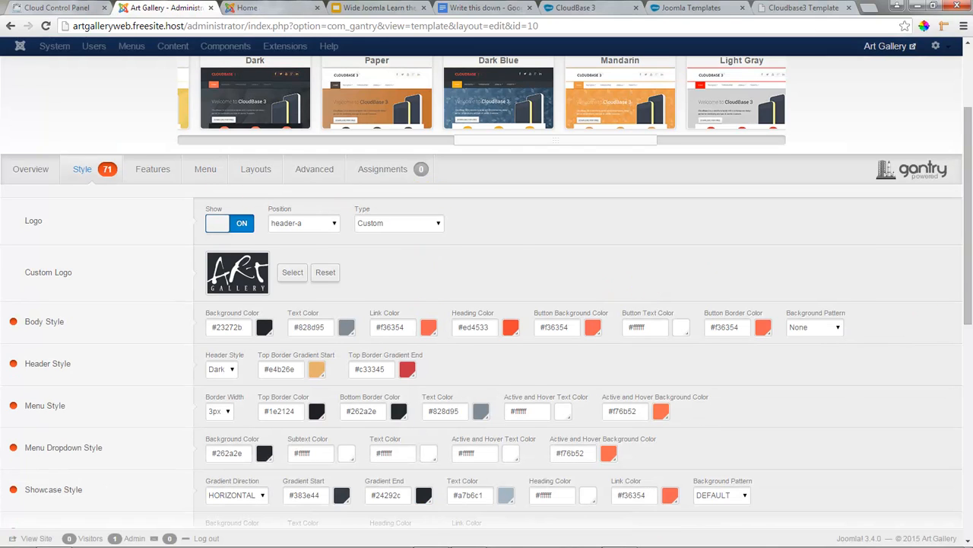
{"action": "left_click_drag", "start_coordinate": [968, 169], "coordinate": [968, 378]}
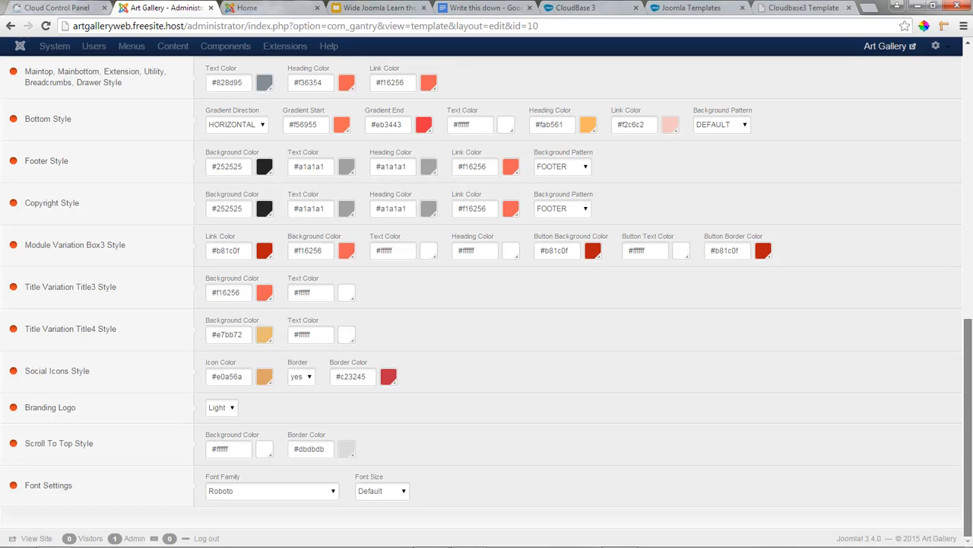
{"action": "scroll", "coordinate": [520, 185], "scroll_direction": "up", "scroll_amount": 15}
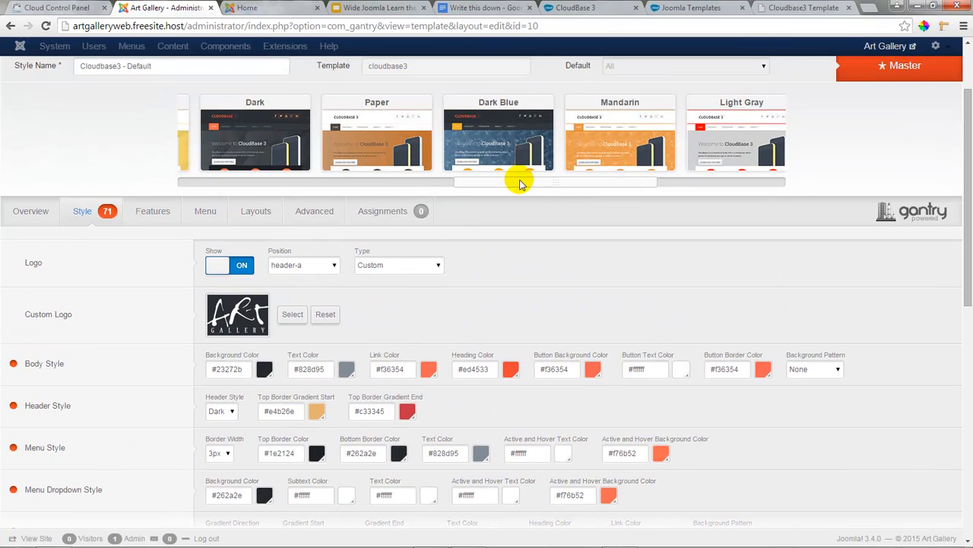
Review the Cloudbase3 feature options, including Google Analytics, and turn on Social Icons.
{"action": "left_click", "coordinate": [153, 213]}
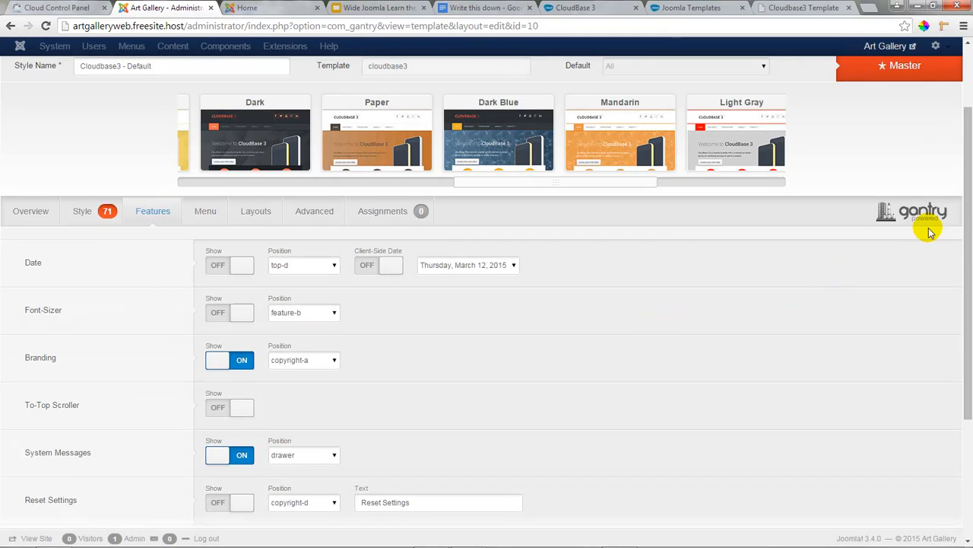
{"action": "left_click_drag", "start_coordinate": [965, 227], "coordinate": [968, 384]}
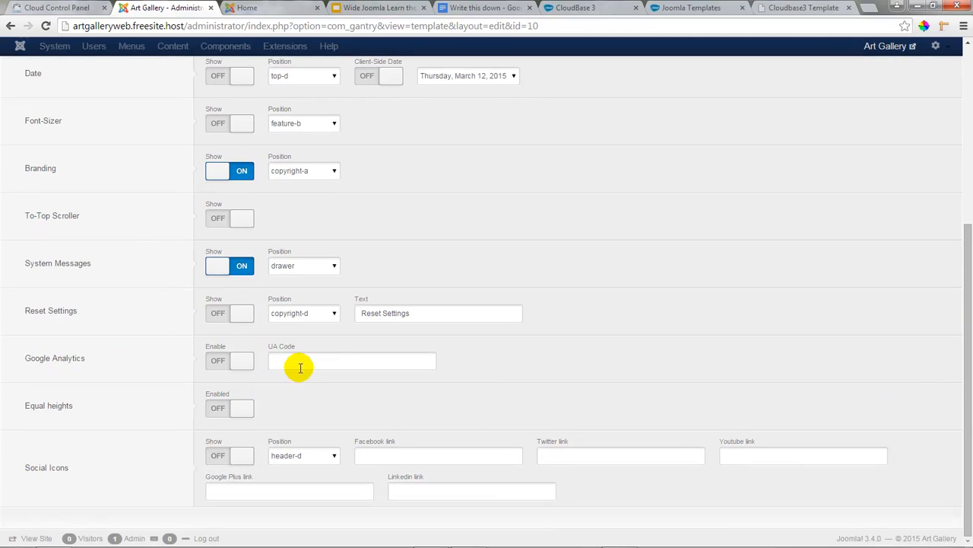
{"action": "left_click", "coordinate": [276, 361]}
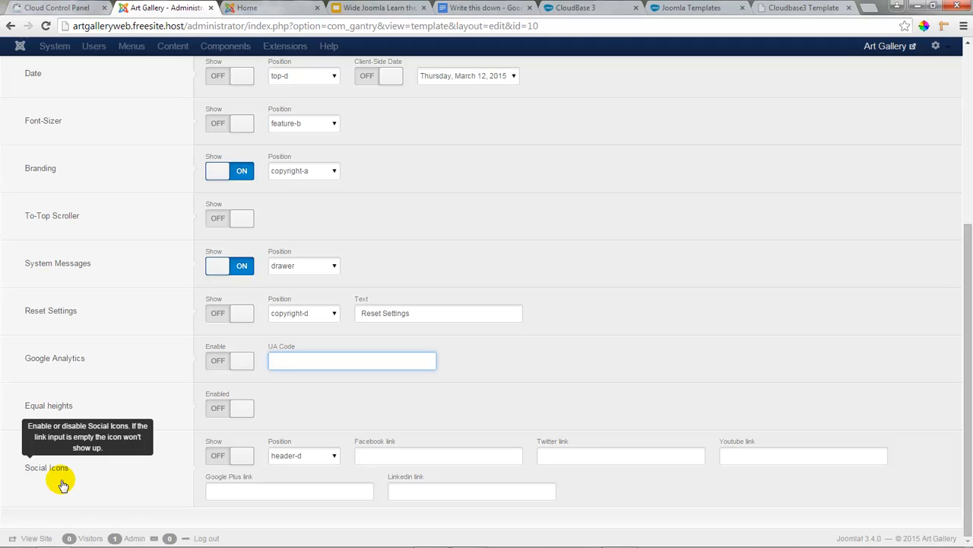
{"action": "left_click", "coordinate": [243, 460]}
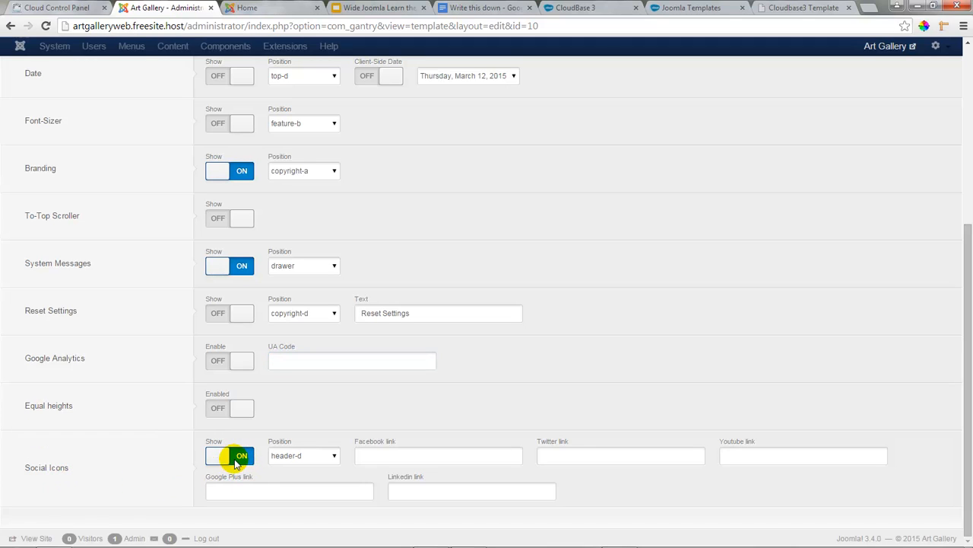
{"action": "left_click", "coordinate": [384, 458]}
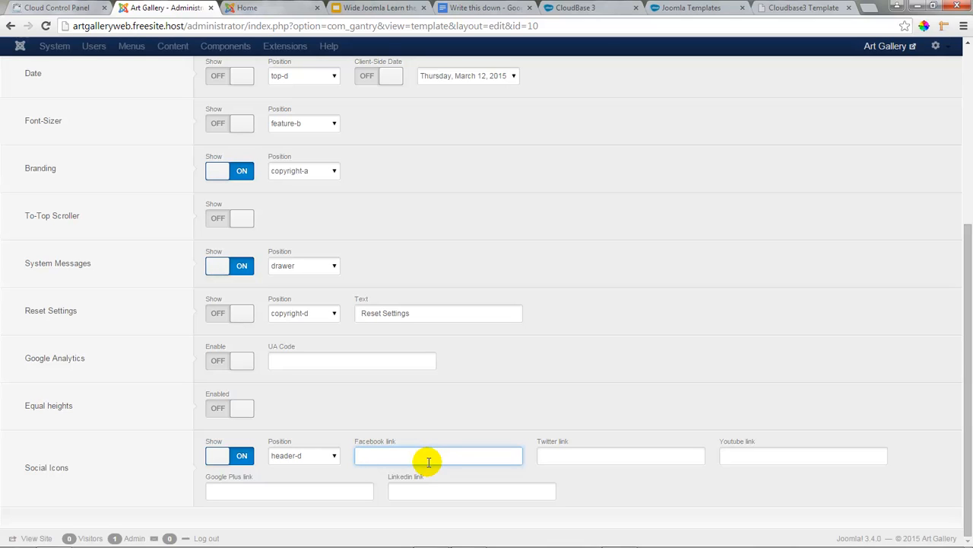
Look at the header social icons on the CloudBase 3 demo site and browse the other open pages.
{"action": "left_click", "coordinate": [791, 8]}
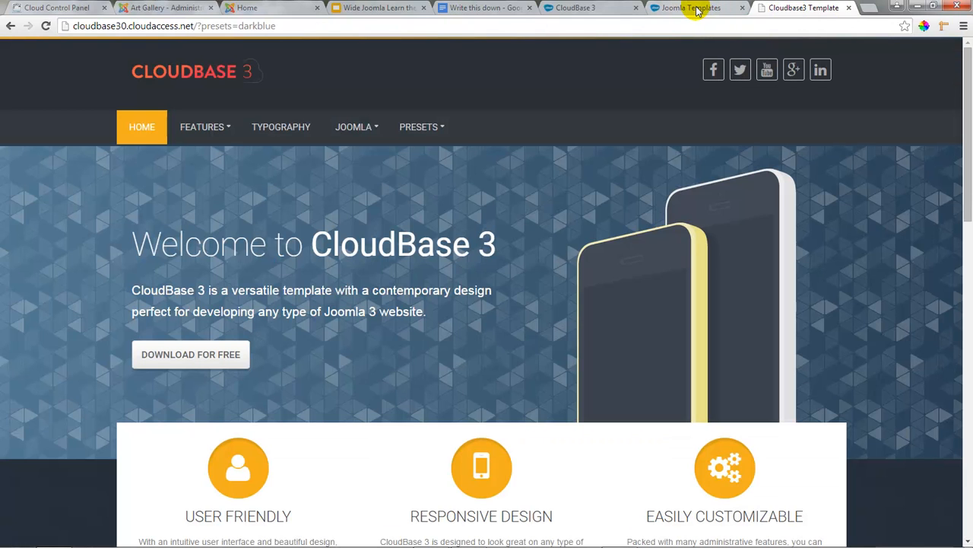
{"action": "left_click", "coordinate": [867, 8]}
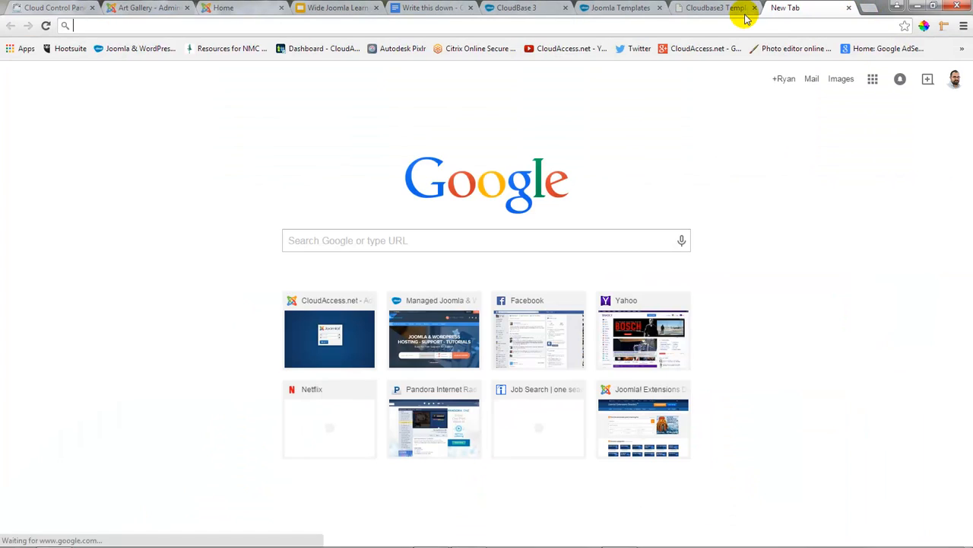
{"action": "left_click", "coordinate": [849, 7]}
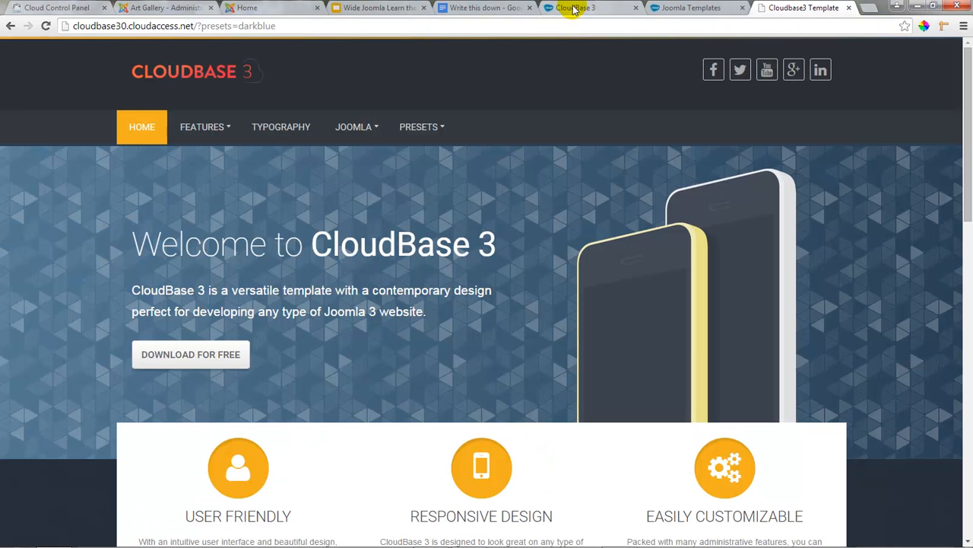
{"action": "left_click", "coordinate": [570, 8]}
{"action": "left_click", "coordinate": [474, 7]}
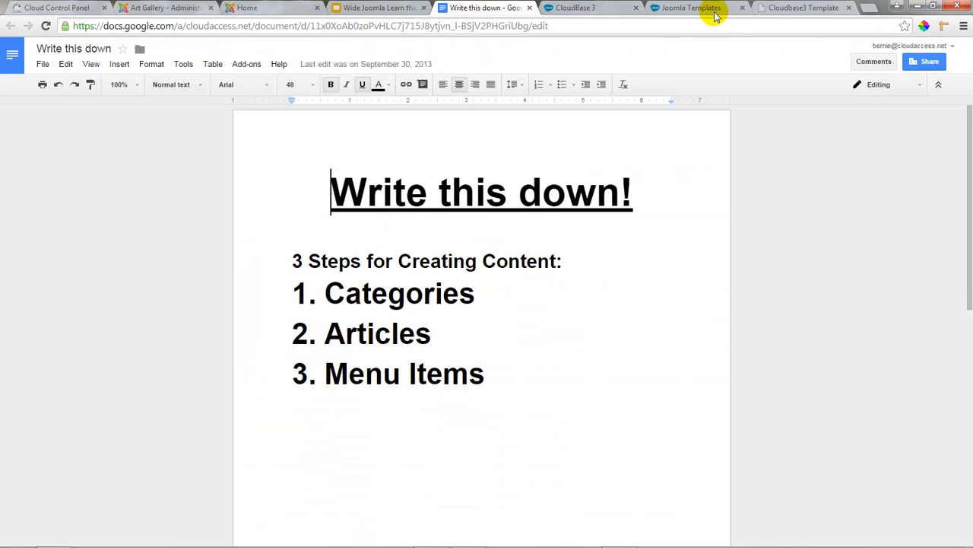
{"action": "left_click", "coordinate": [232, 10]}
Enter facebook.com as the Facebook link for the social icons and save the template style.
{"action": "left_click", "coordinate": [179, 9]}
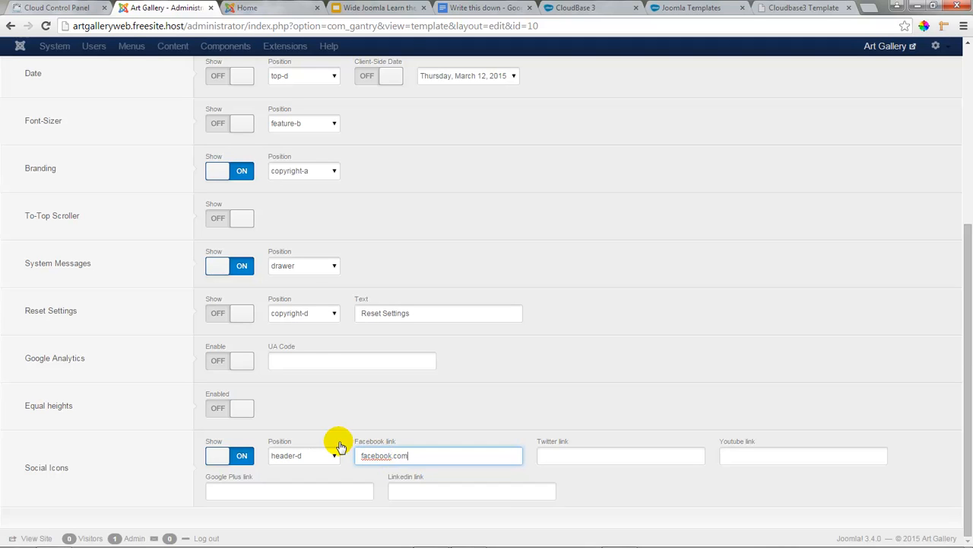
{"action": "scroll", "coordinate": [811, 174], "scroll_direction": "up", "scroll_amount": 4}
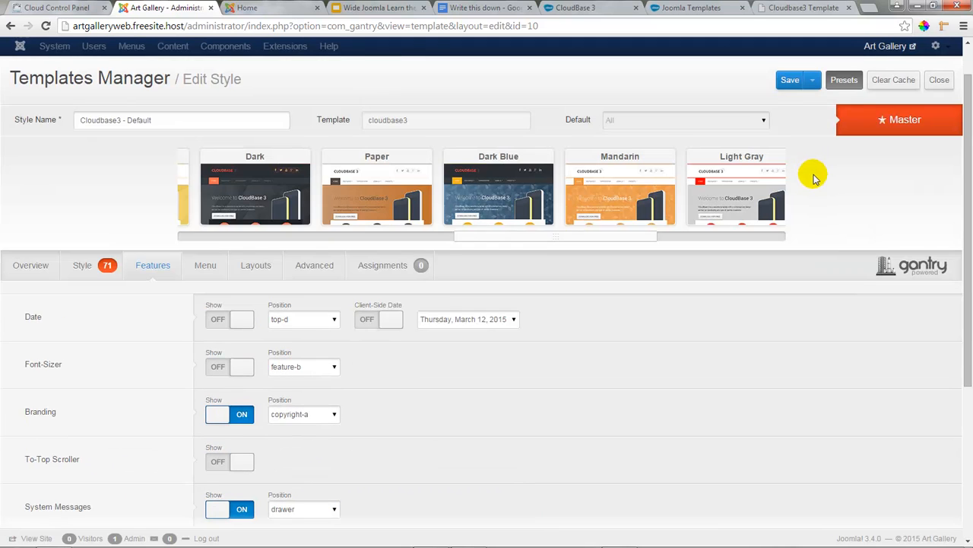
{"action": "left_click", "coordinate": [789, 126]}
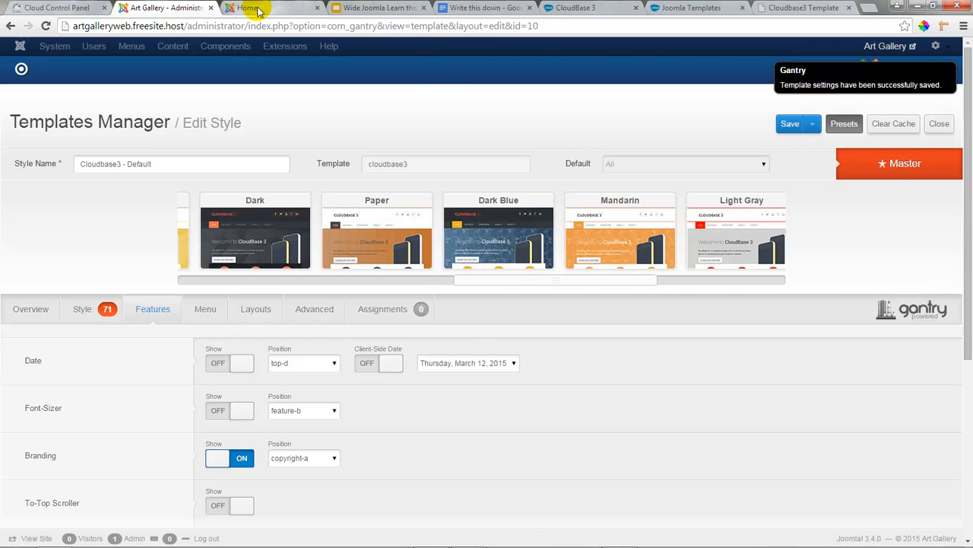
Reload the Art Gallery home page and test the Facebook icon in its header.
{"action": "left_click", "coordinate": [258, 9]}
{"action": "left_click", "coordinate": [46, 25]}
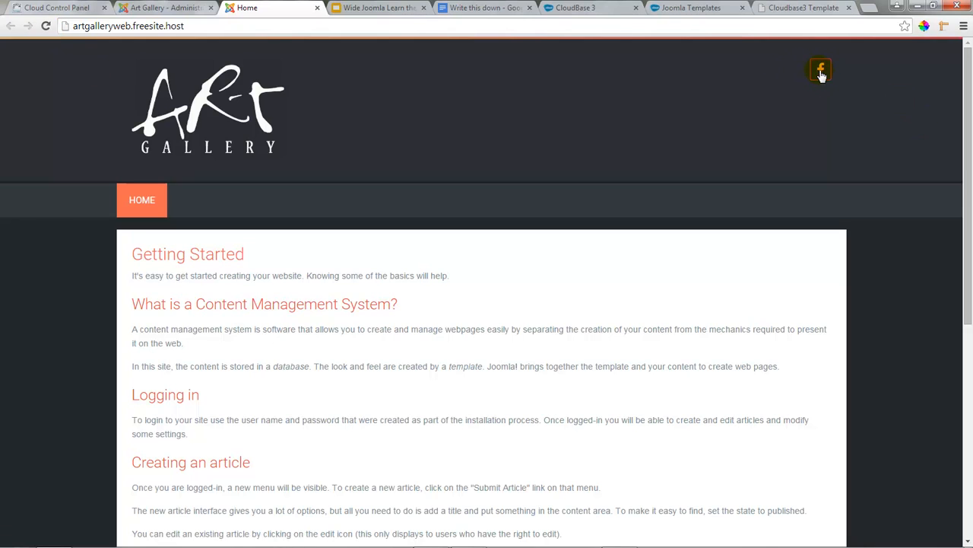
{"action": "left_click", "coordinate": [821, 71]}
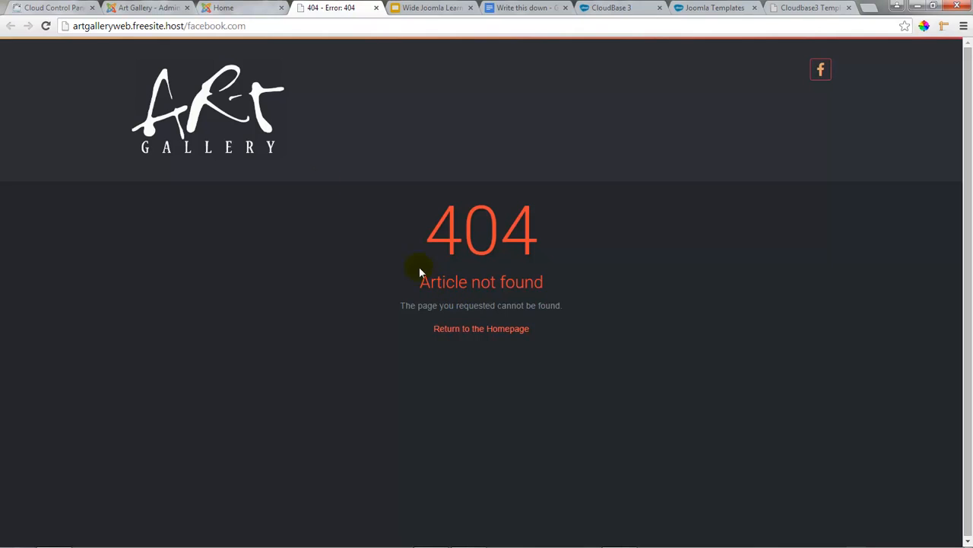
{"action": "left_click", "coordinate": [155, 9]}
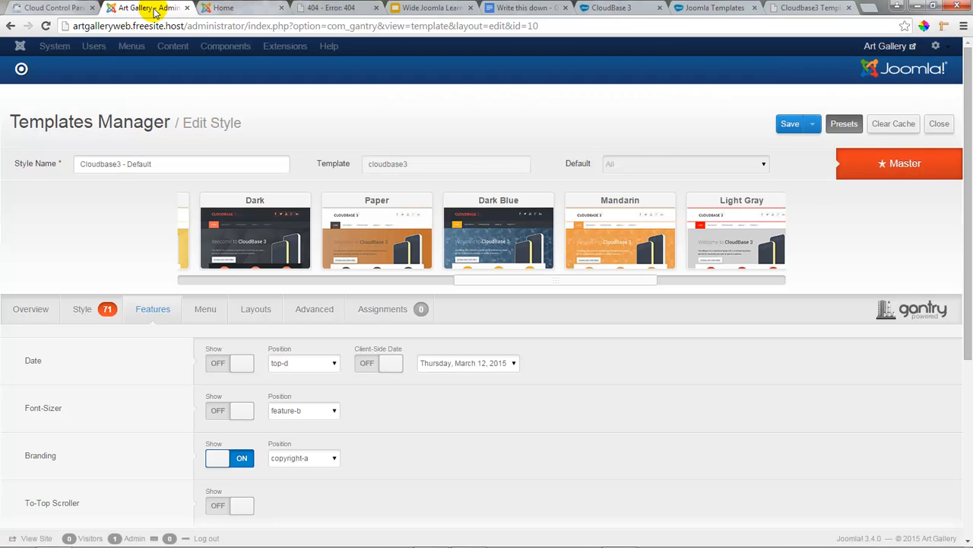
{"action": "scroll", "coordinate": [386, 406], "scroll_direction": "down", "scroll_amount": 4}
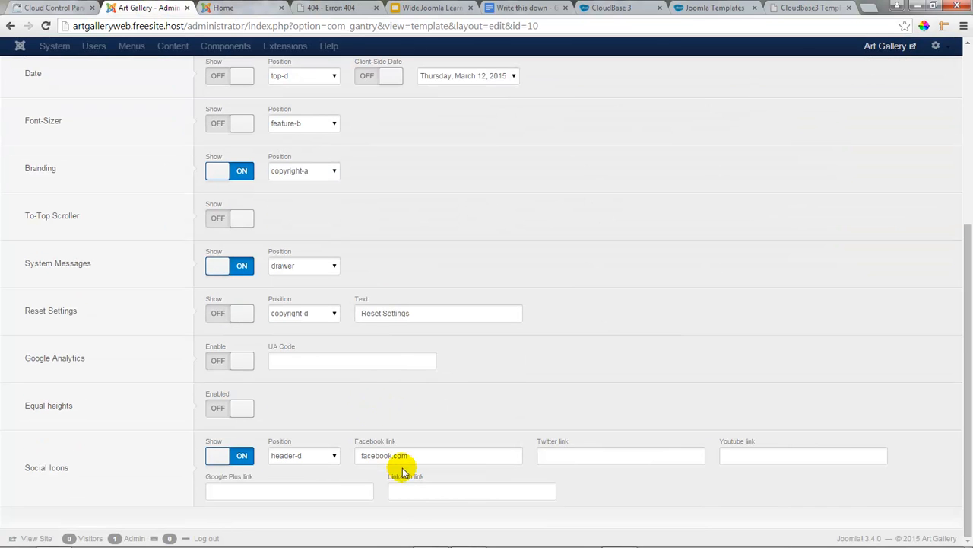
{"action": "left_click", "coordinate": [361, 456]}
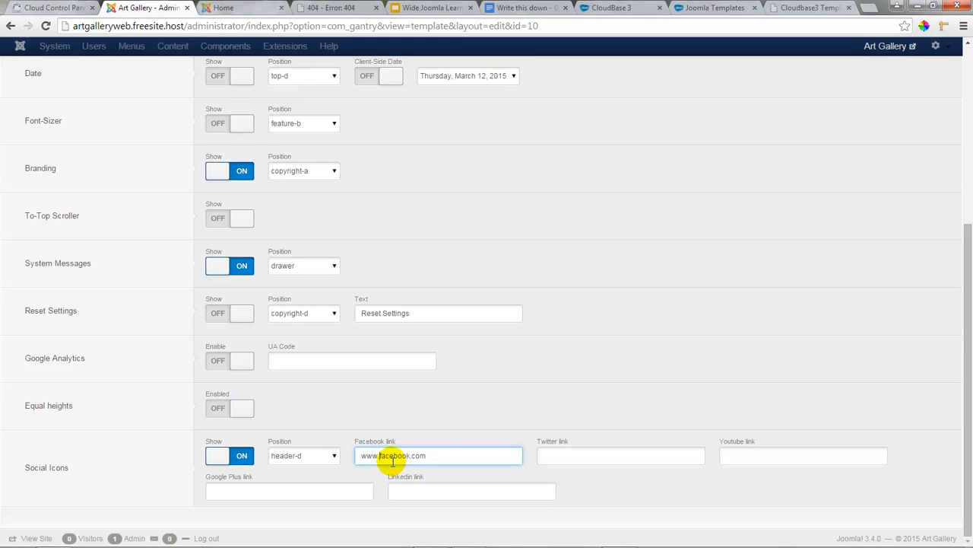
{"action": "scroll", "coordinate": [554, 304], "scroll_direction": "up", "scroll_amount": 4}
{"action": "left_click", "coordinate": [795, 124]}
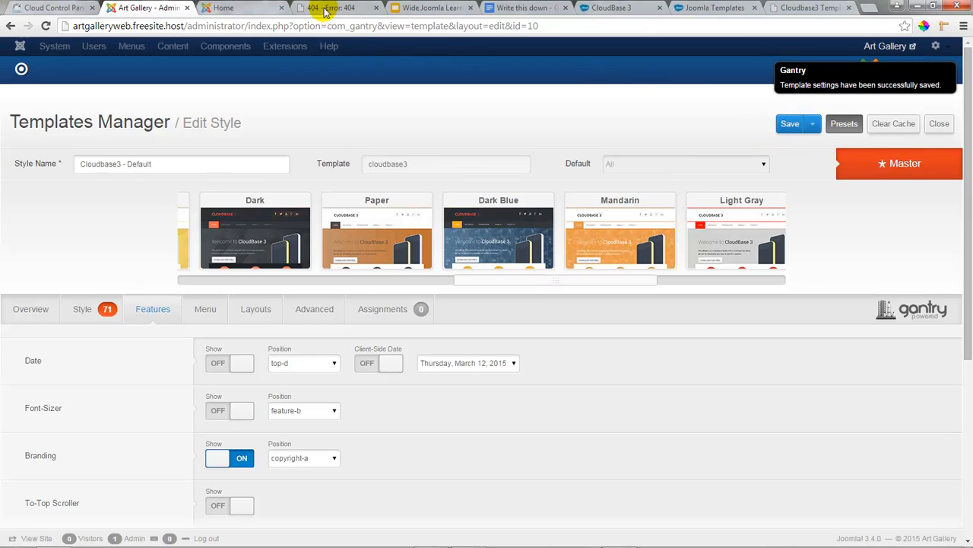
Close the error page, test the Facebook icon again from the Art Gallery home page, and close the resulting page.
{"action": "left_click", "coordinate": [325, 11]}
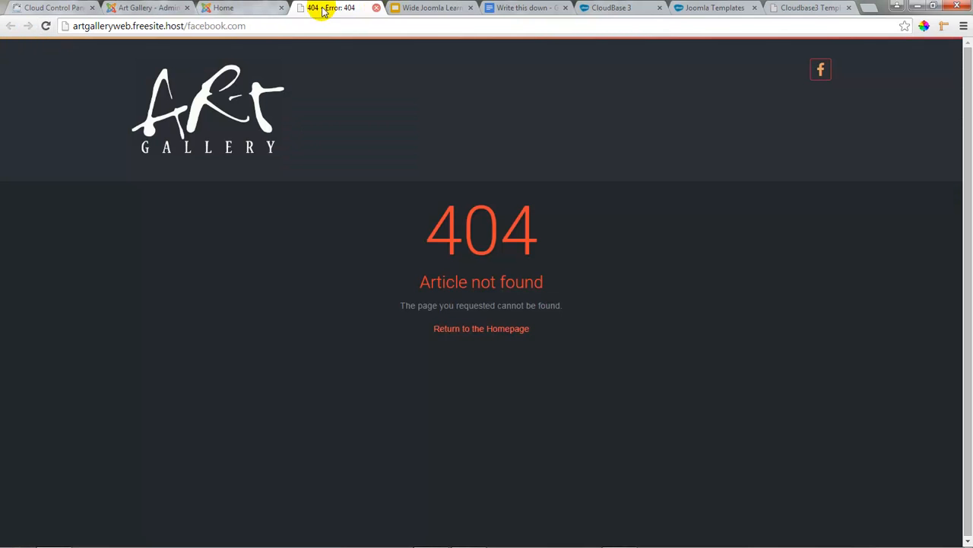
{"action": "left_click", "coordinate": [375, 8]}
{"action": "left_click", "coordinate": [243, 11]}
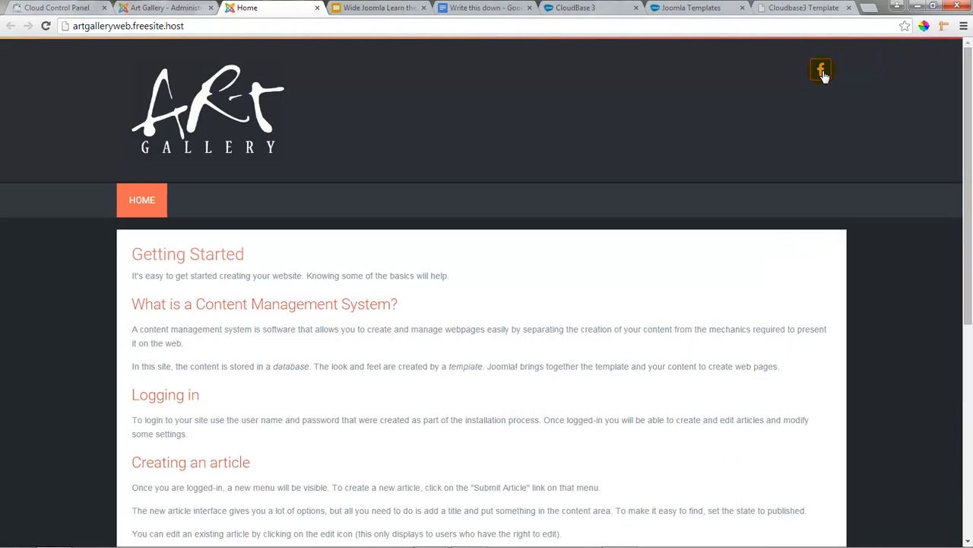
{"action": "left_click", "coordinate": [821, 71]}
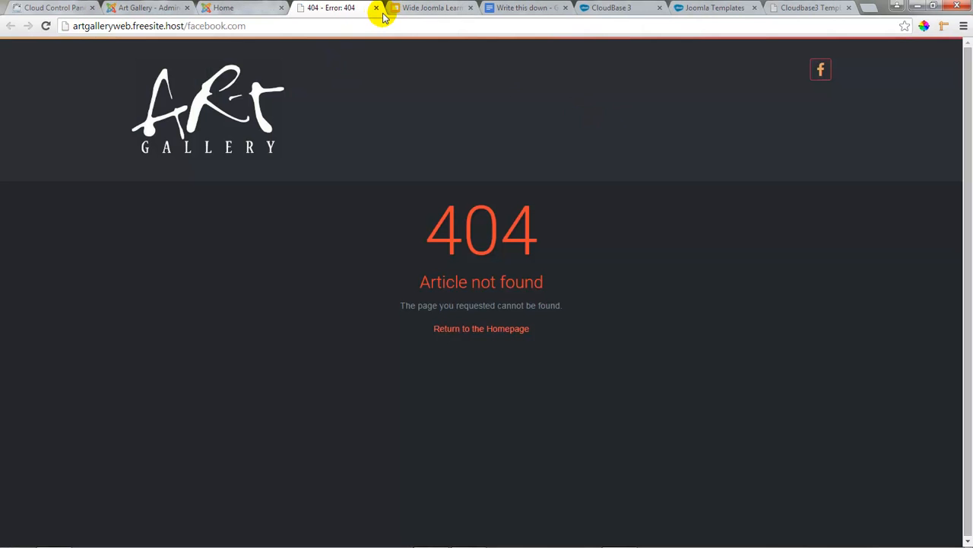
{"action": "left_click", "coordinate": [376, 9]}
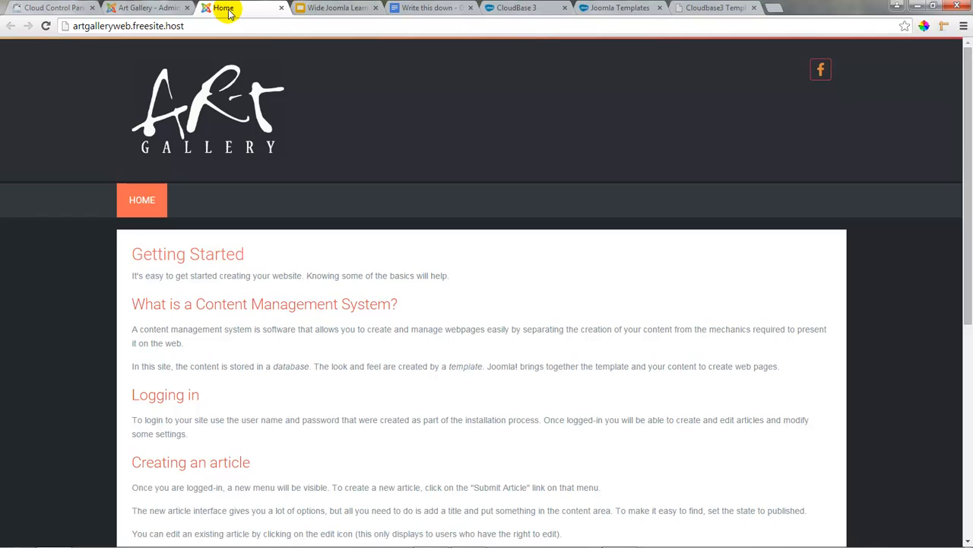
{"action": "left_click", "coordinate": [135, 11]}
{"action": "scroll", "coordinate": [311, 305], "scroll_direction": "down", "scroll_amount": 4}
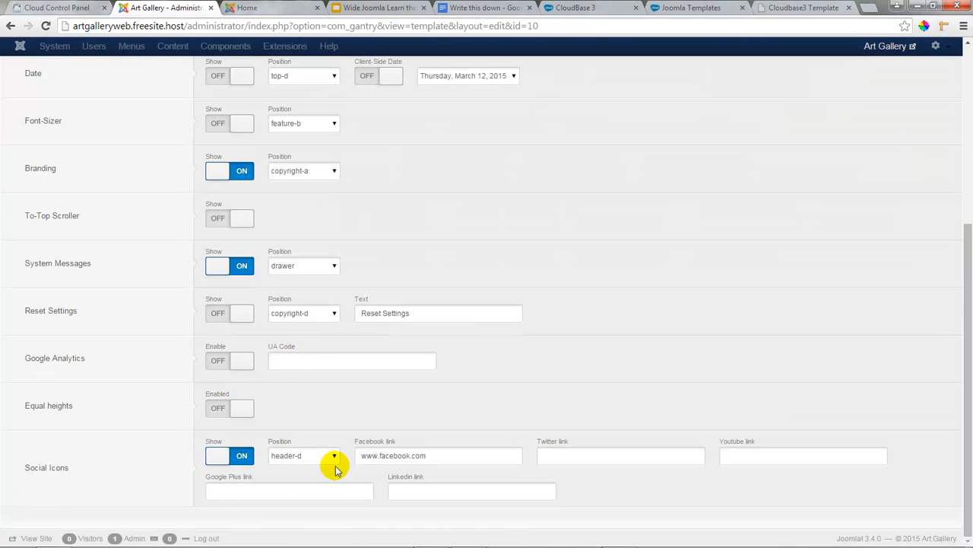
{"action": "left_click_drag", "start_coordinate": [379, 455], "coordinate": [346, 460]}
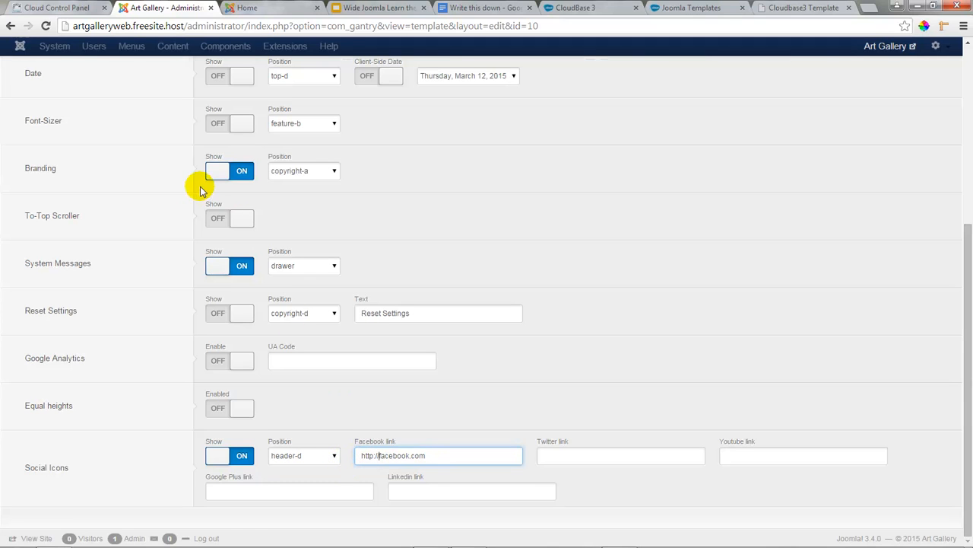
{"action": "scroll", "coordinate": [129, 141], "scroll_direction": "up", "scroll_amount": 3}
{"action": "left_click", "coordinate": [783, 79]}
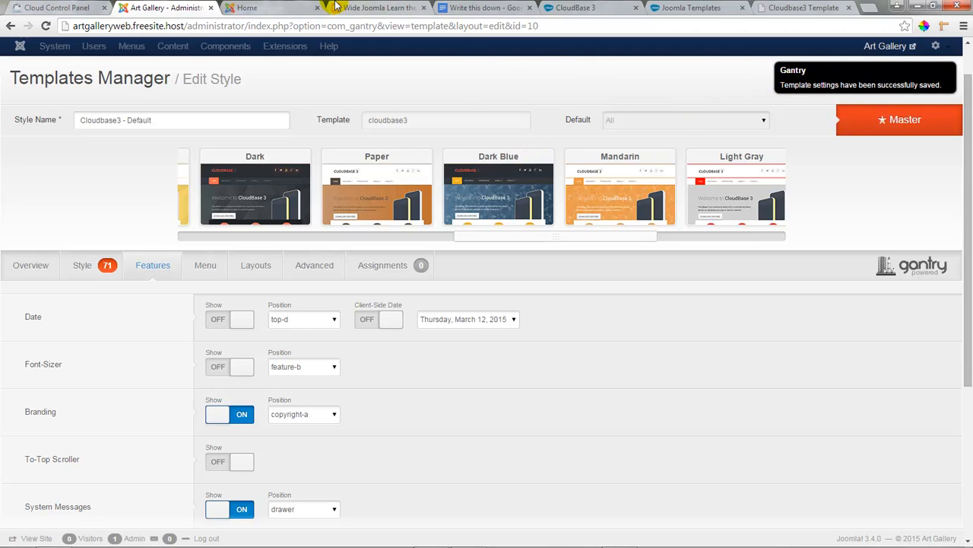
Reload the Art Gallery home page, test its Facebook icon with the updated link, and close the opened Facebook page.
{"action": "left_click", "coordinate": [688, 9]}
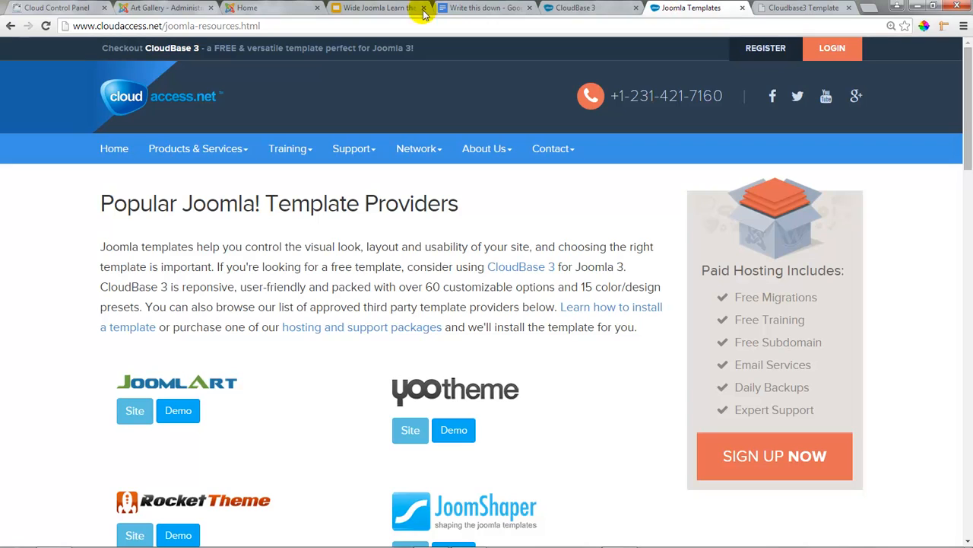
{"action": "left_click", "coordinate": [243, 7]}
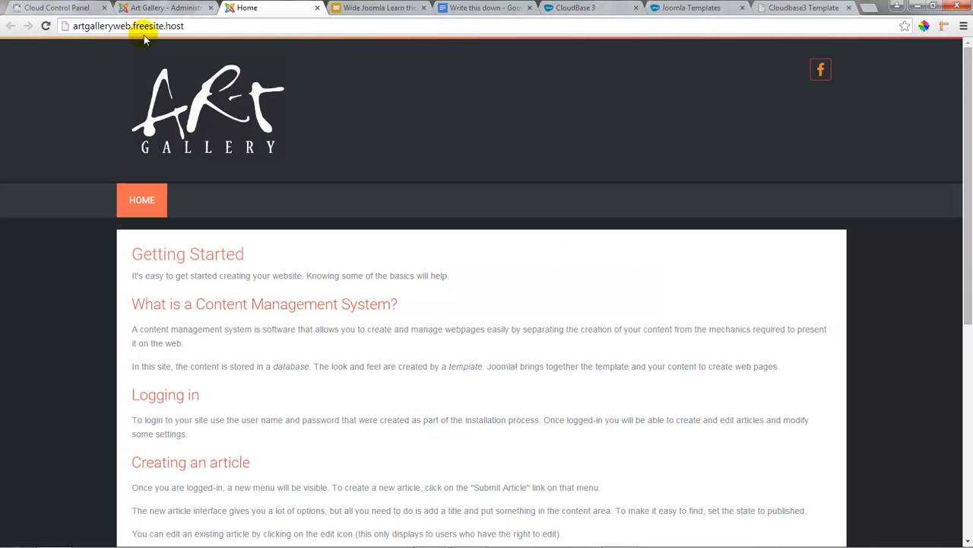
{"action": "left_click", "coordinate": [45, 27]}
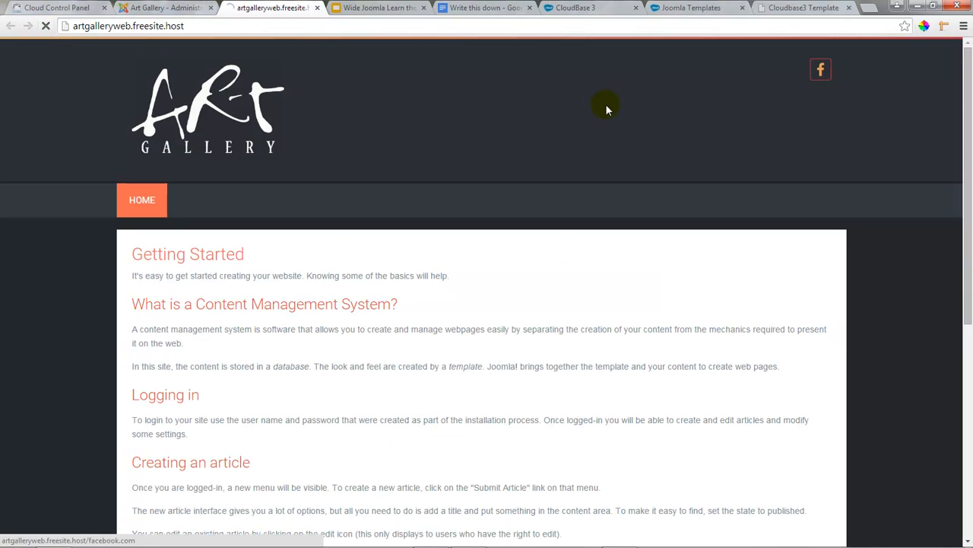
{"action": "left_click", "coordinate": [821, 70]}
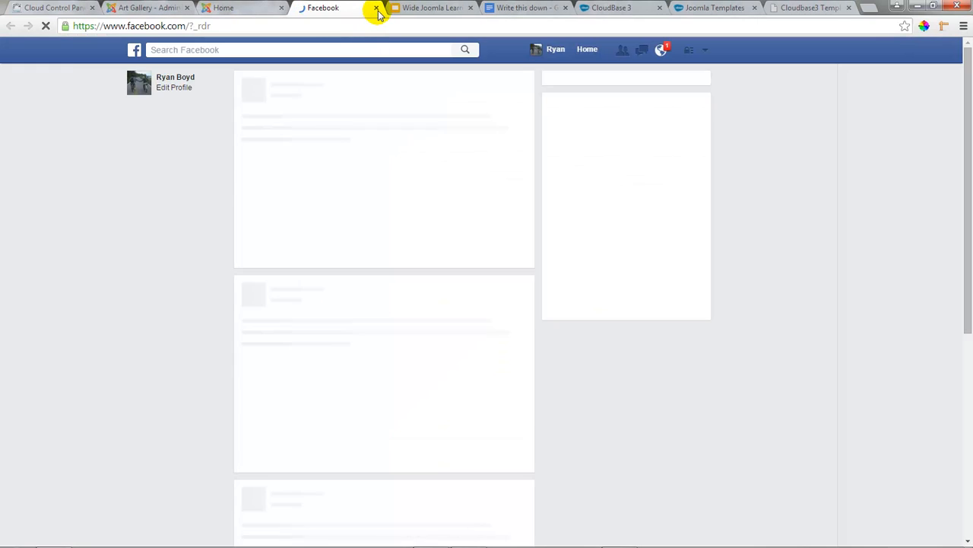
{"action": "left_click", "coordinate": [377, 9]}
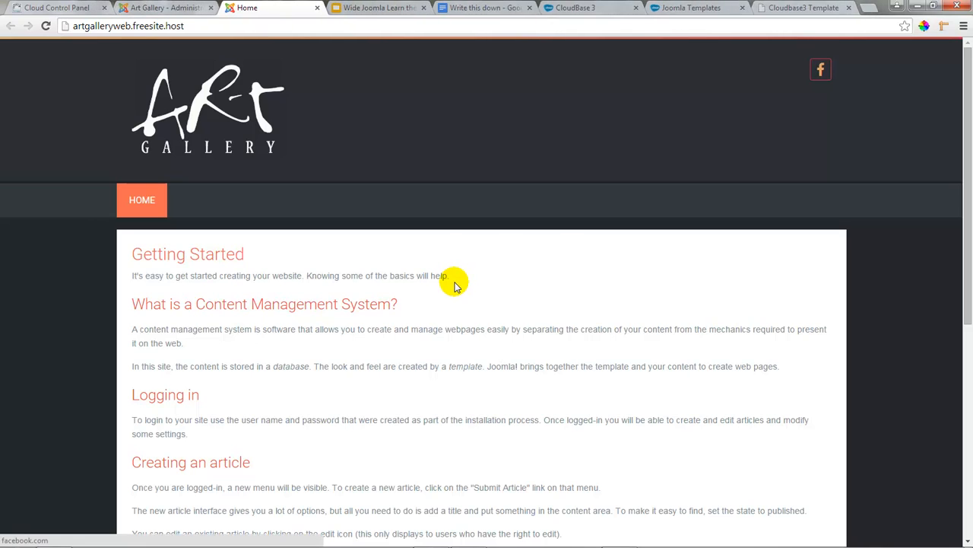
{"action": "left_click", "coordinate": [162, 10]}
{"action": "scroll", "coordinate": [391, 335], "scroll_direction": "down", "scroll_amount": 3}
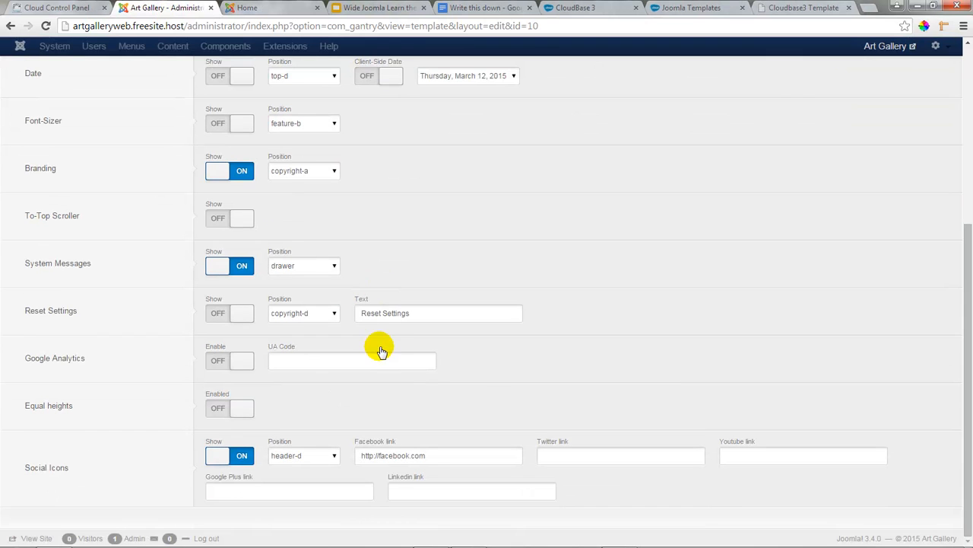
{"action": "left_click", "coordinate": [546, 455]}
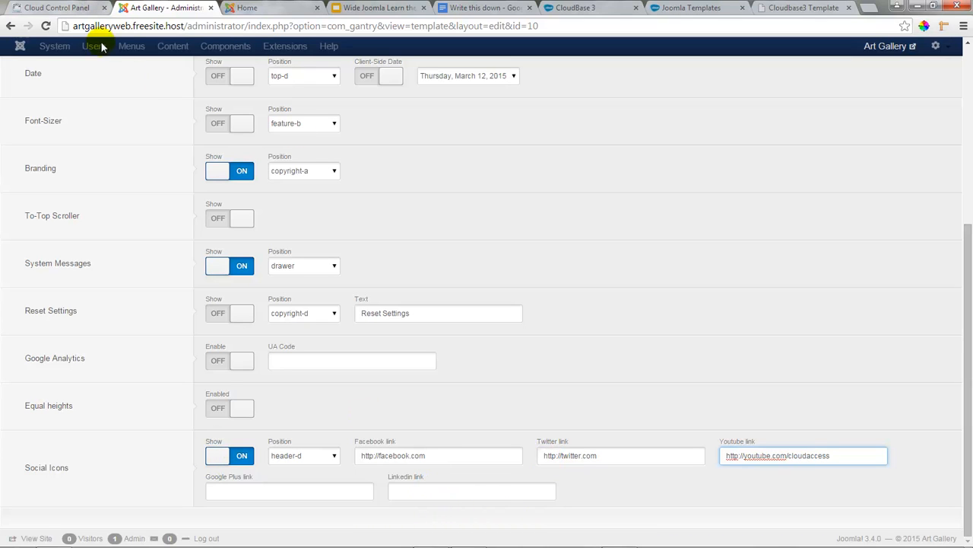
{"action": "scroll", "coordinate": [145, 94], "scroll_direction": "up", "scroll_amount": 4}
{"action": "left_click", "coordinate": [789, 121]}
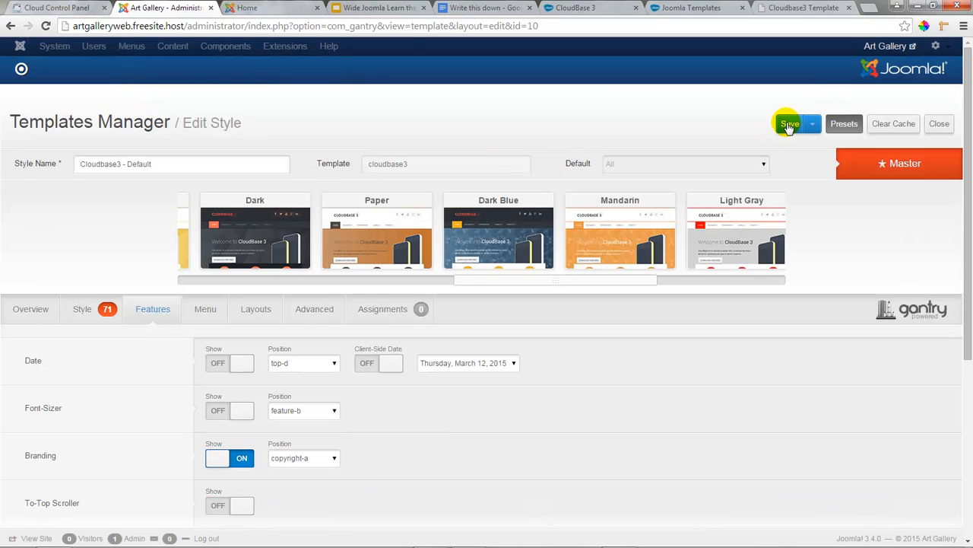
Reload the Art Gallery home page and test its YouTube social icon.
{"action": "left_click", "coordinate": [261, 8]}
{"action": "left_click", "coordinate": [43, 28]}
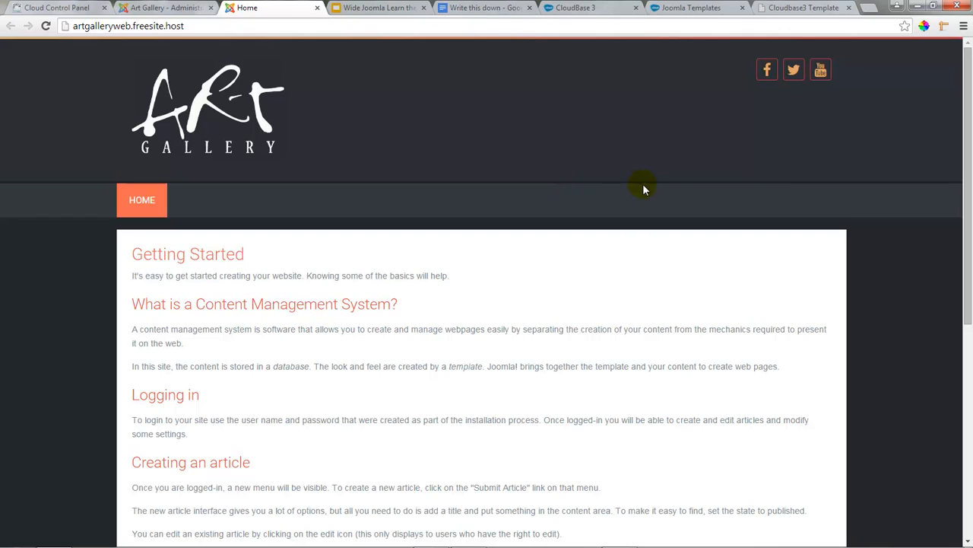
{"action": "left_click", "coordinate": [821, 70]}
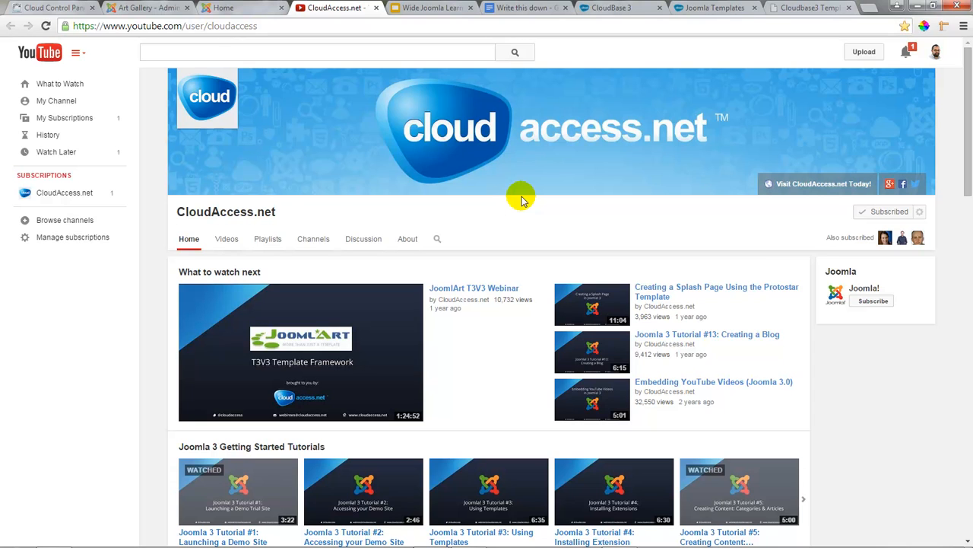
Look through the CloudAccess.net channel's Joomla and WordPress tutorials and webinars, and return to the Art Gallery home page.
{"action": "scroll", "coordinate": [597, 259], "scroll_direction": "down", "scroll_amount": 5}
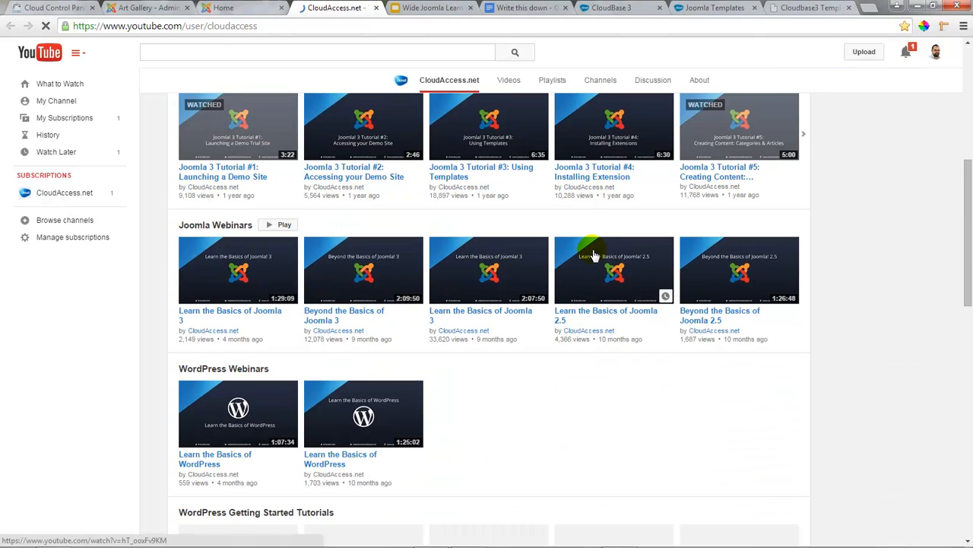
{"action": "scroll", "coordinate": [582, 255], "scroll_direction": "down", "scroll_amount": 2}
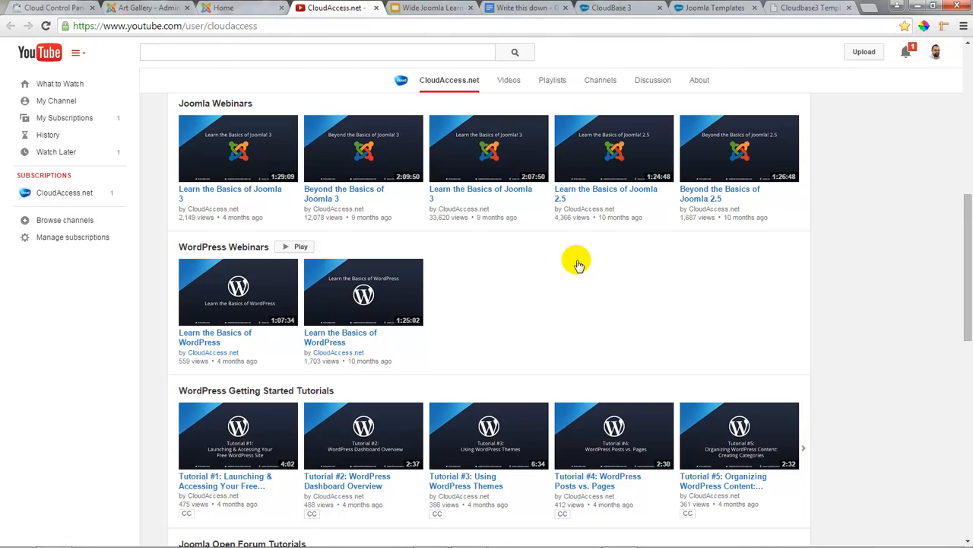
{"action": "scroll", "coordinate": [274, 257], "scroll_direction": "up", "scroll_amount": 2}
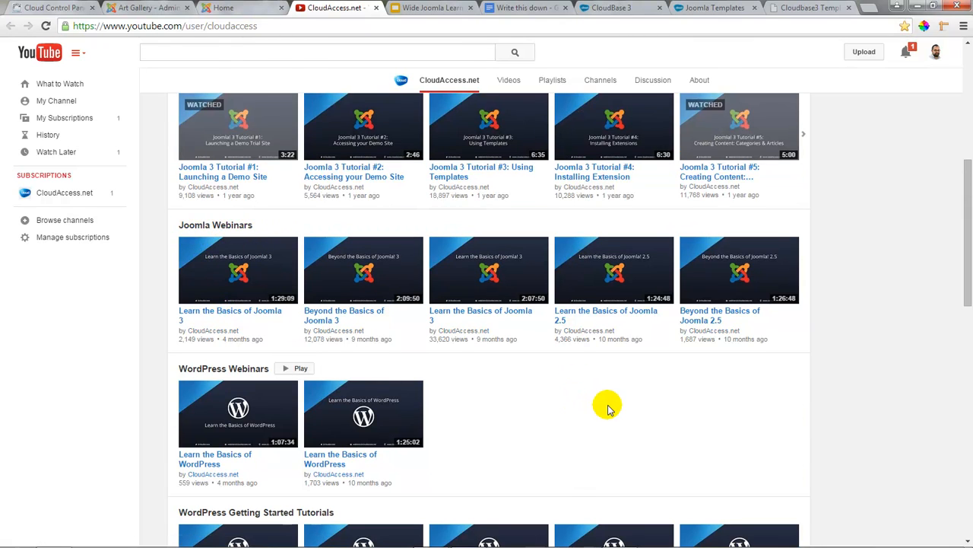
{"action": "scroll", "coordinate": [623, 401], "scroll_direction": "up", "scroll_amount": 3}
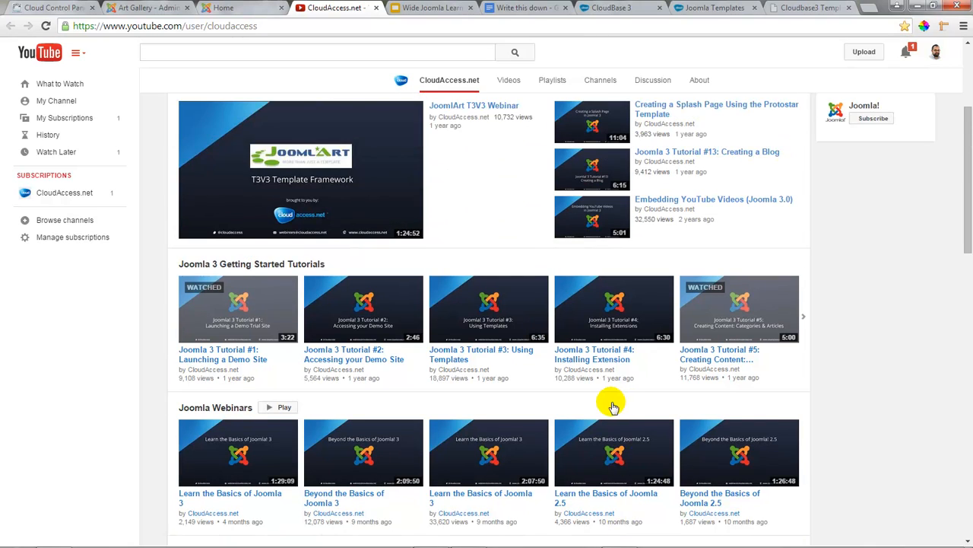
{"action": "scroll", "coordinate": [608, 402], "scroll_direction": "down", "scroll_amount": 1}
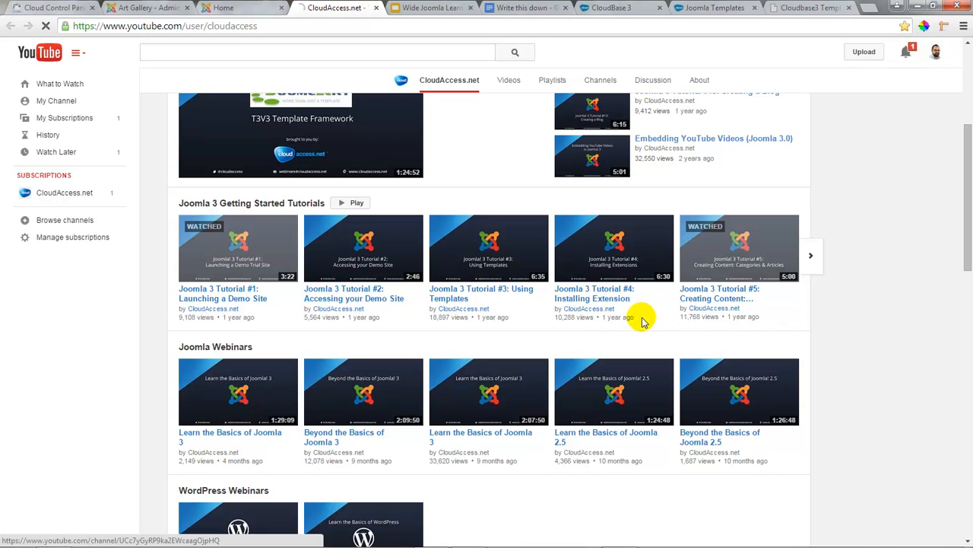
{"action": "scroll", "coordinate": [578, 328], "scroll_direction": "up", "scroll_amount": 1}
{"action": "scroll", "coordinate": [563, 328], "scroll_direction": "up", "scroll_amount": 3}
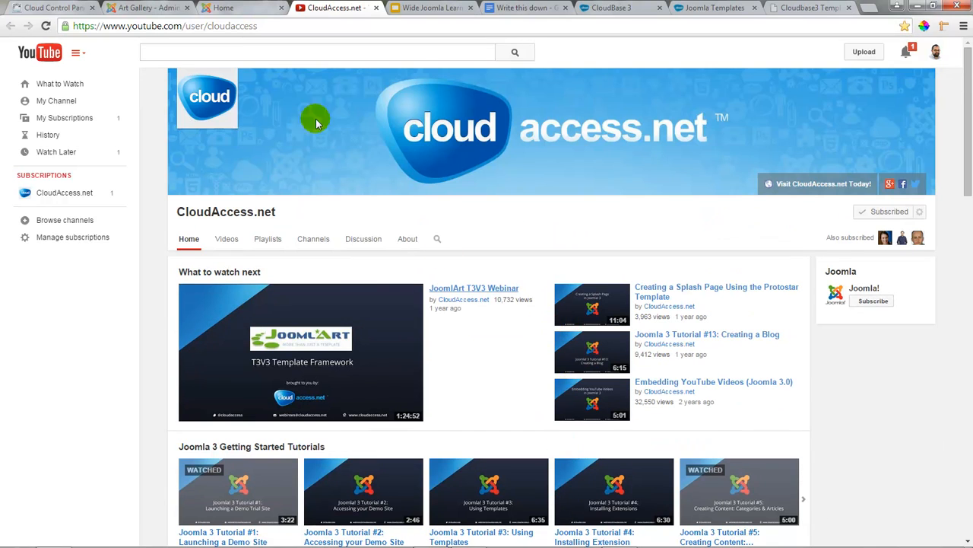
{"action": "left_click", "coordinate": [228, 9]}
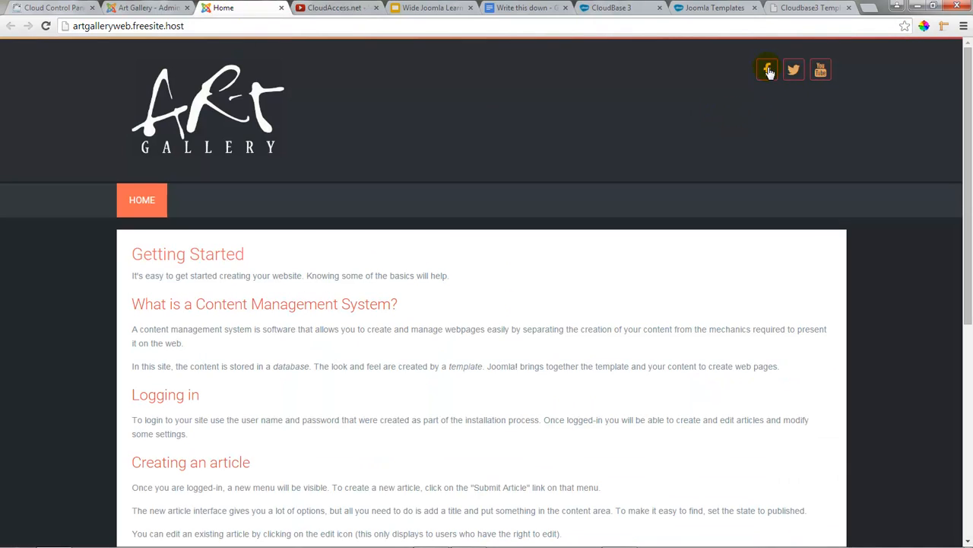
Review the Features and Menu settings of the Cloudbase3 style in the Art Gallery administrator.
{"action": "left_click", "coordinate": [131, 8]}
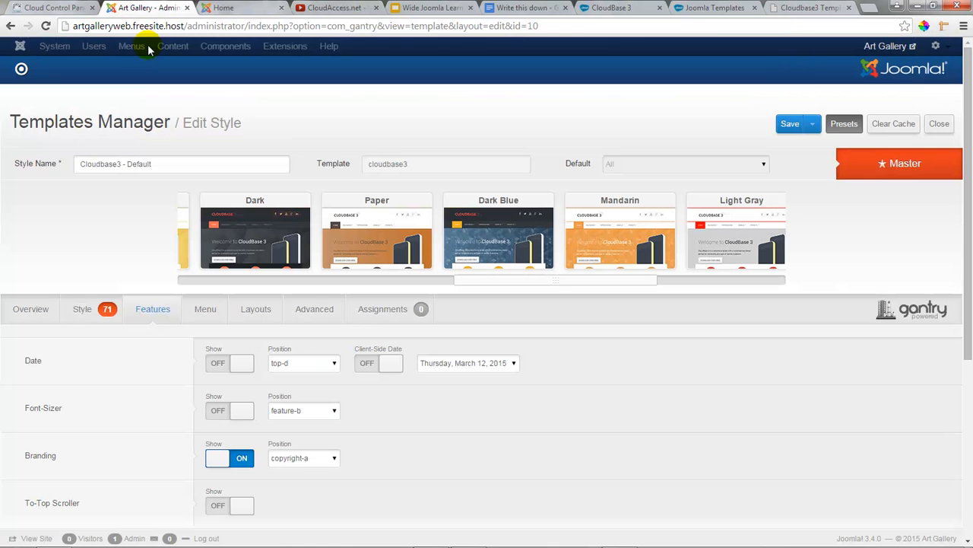
{"action": "scroll", "coordinate": [381, 395], "scroll_direction": "down", "scroll_amount": 4}
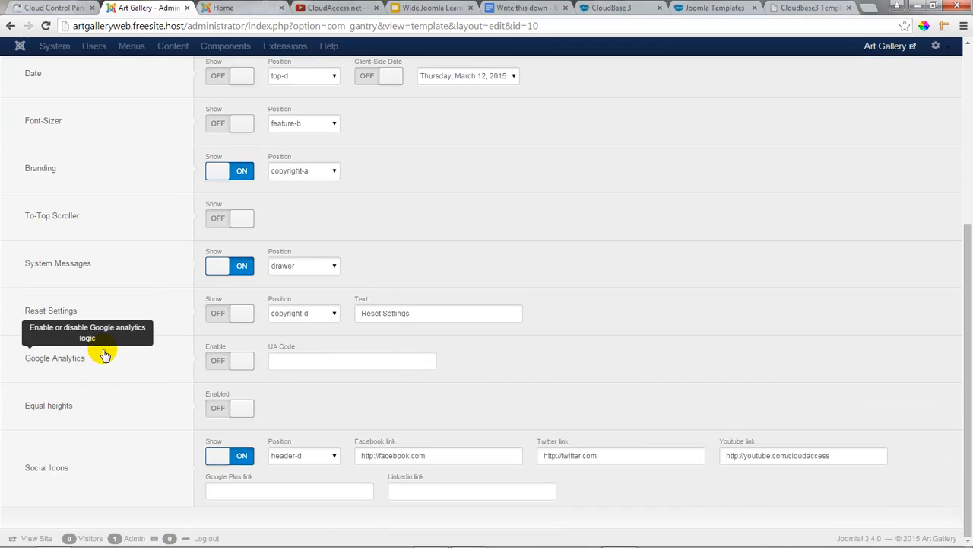
{"action": "scroll", "coordinate": [122, 327], "scroll_direction": "up", "scroll_amount": 5}
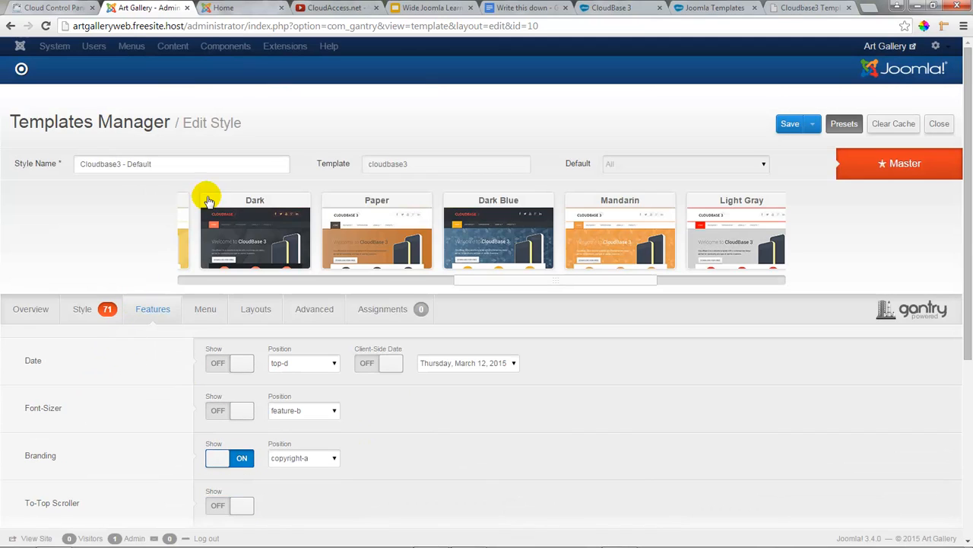
{"action": "left_click", "coordinate": [201, 308]}
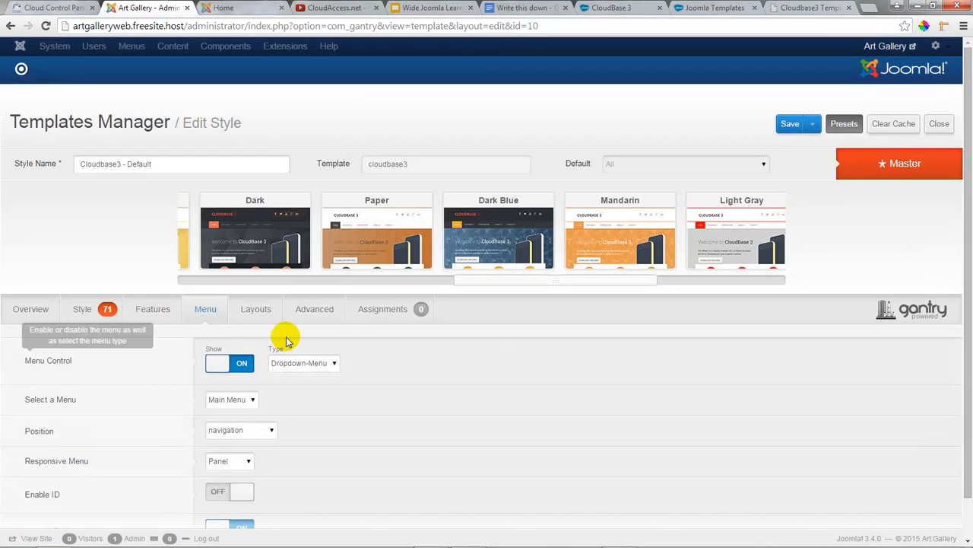
{"action": "scroll", "coordinate": [283, 395], "scroll_direction": "down", "scroll_amount": 1}
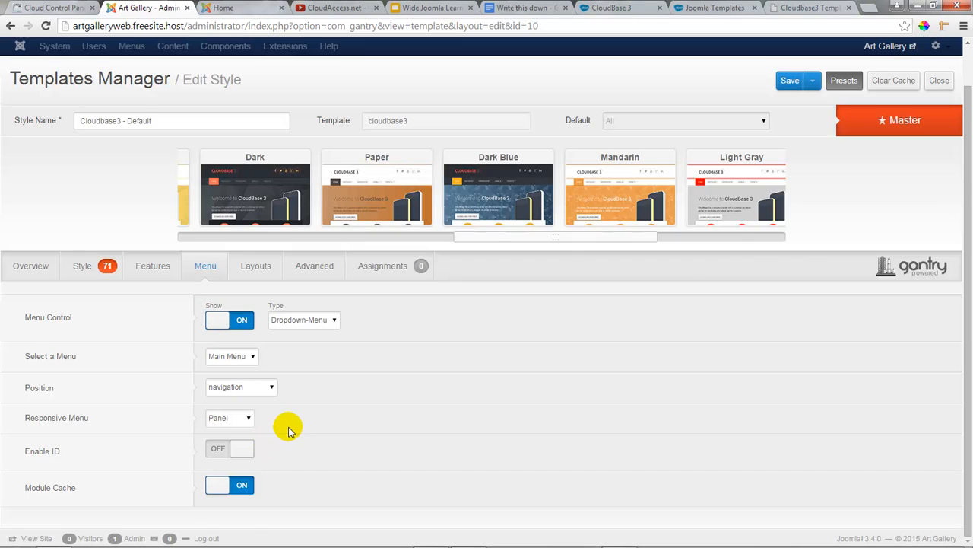
{"action": "scroll", "coordinate": [288, 430], "scroll_direction": "up", "scroll_amount": 1}
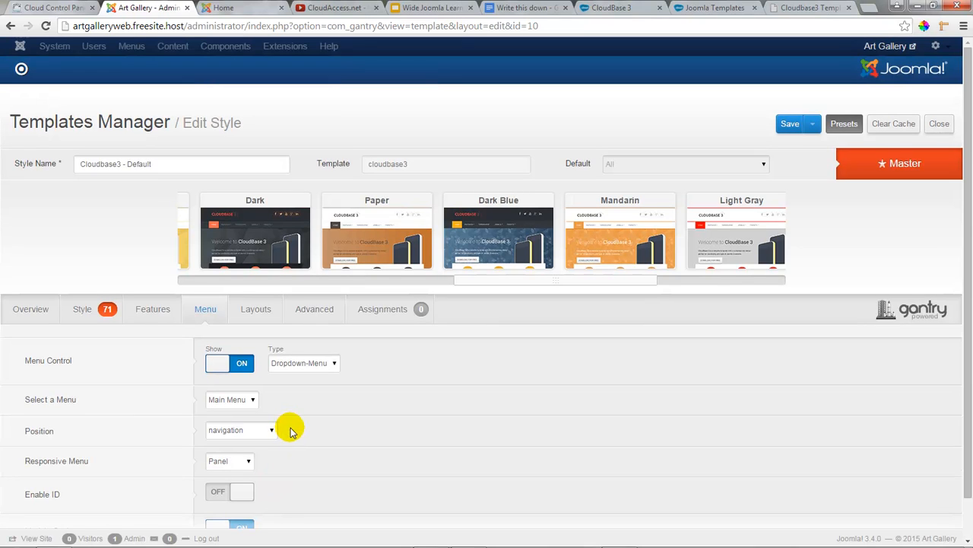
Examine the module position layouts of the Cloudbase3 style, including the top, header and showcase rows.
{"action": "left_click", "coordinate": [254, 309]}
{"action": "scroll", "coordinate": [497, 393], "scroll_direction": "down", "scroll_amount": 2}
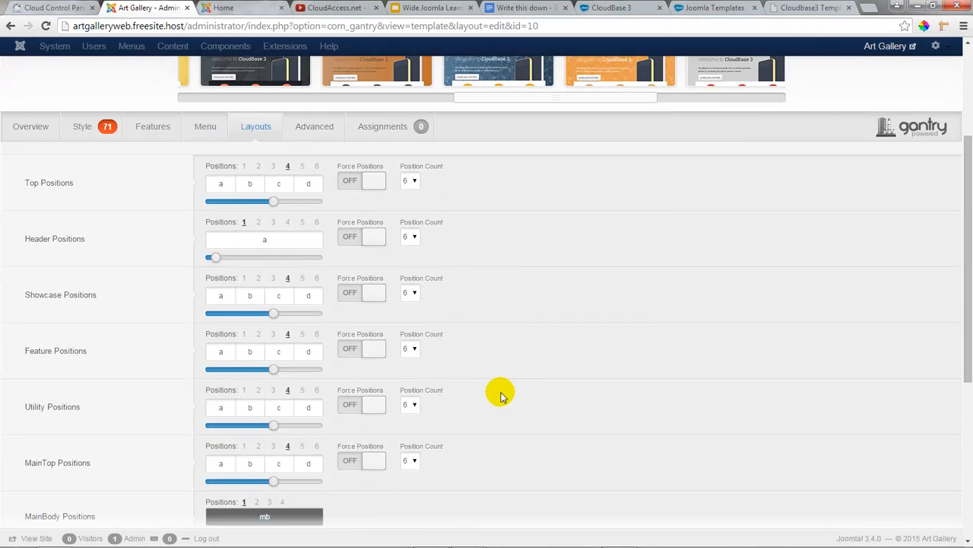
{"action": "mouse_move", "coordinate": [272, 202]}
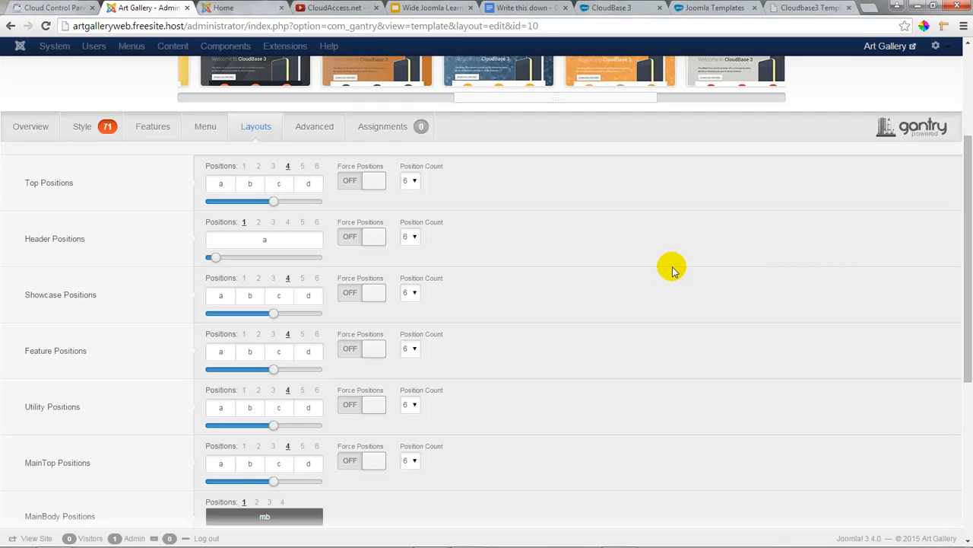
{"action": "scroll", "coordinate": [637, 289], "scroll_direction": "up", "scroll_amount": 3}
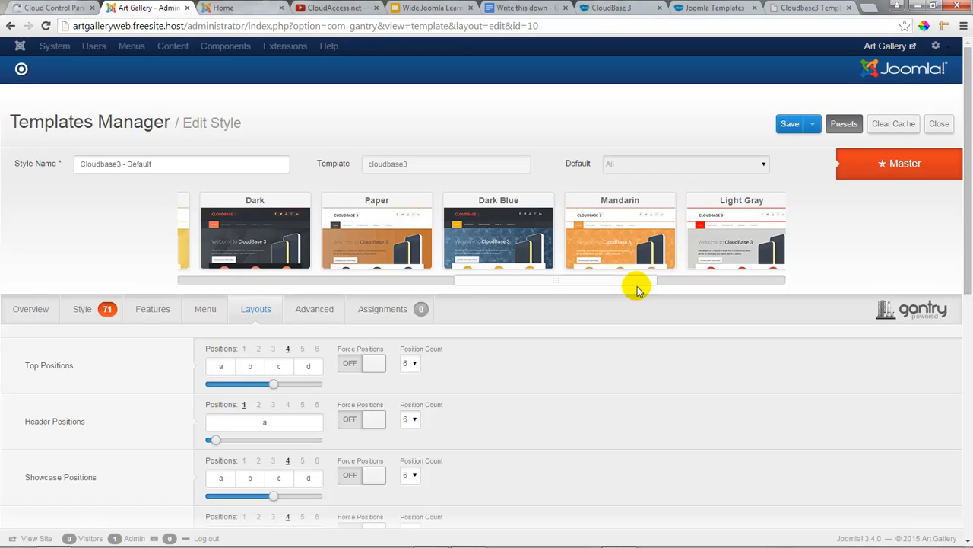
Save and close the Cloudbase3 style, and return to the administrator Control Panel.
{"action": "left_click", "coordinate": [811, 124]}
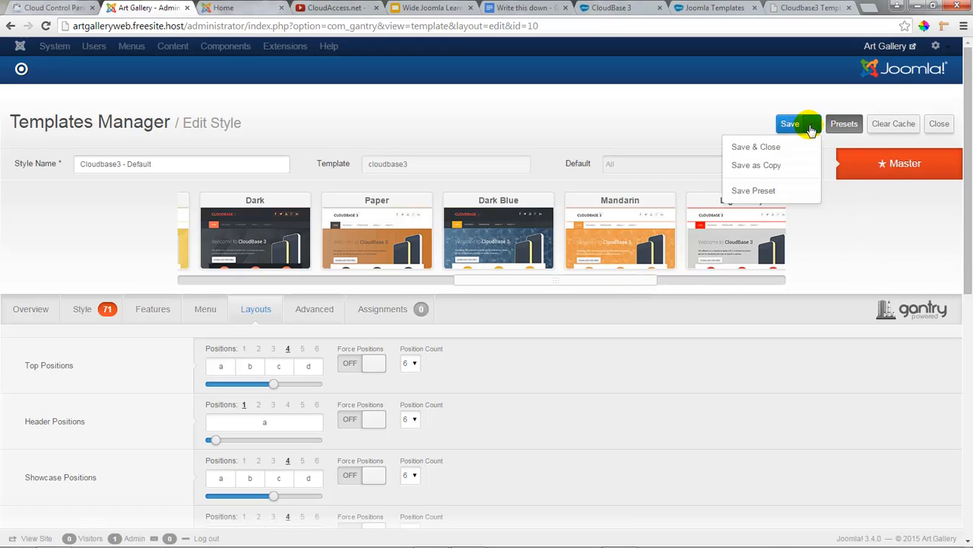
{"action": "left_click", "coordinate": [775, 148]}
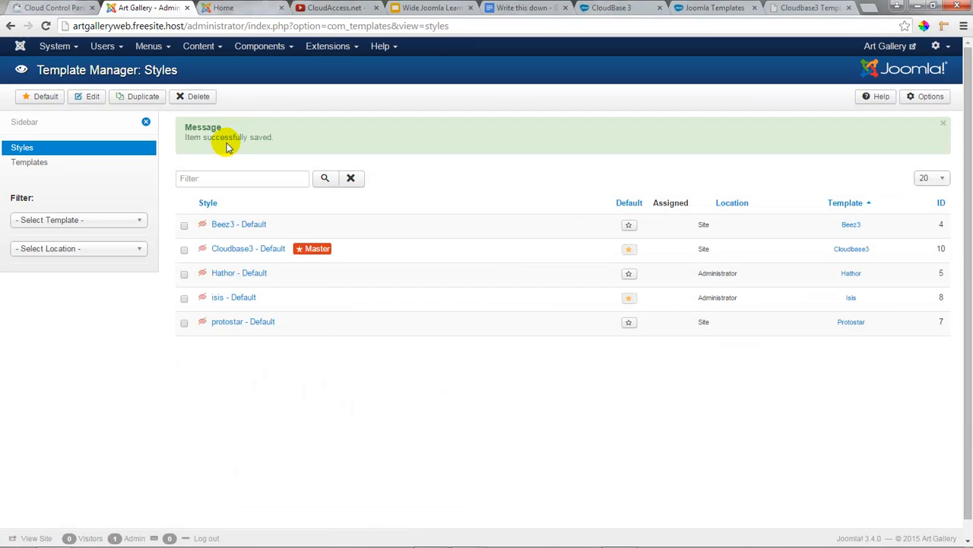
{"action": "left_click", "coordinate": [74, 49]}
{"action": "left_click", "coordinate": [69, 67]}
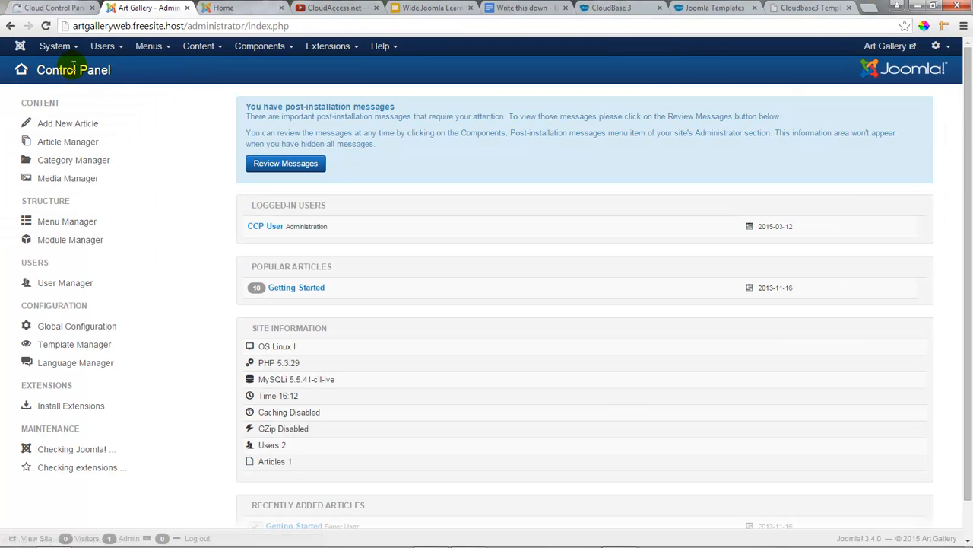
Review the Art Gallery home page and consult the three content creation steps in the "Write this down" Google document.
{"action": "left_click", "coordinate": [242, 11]}
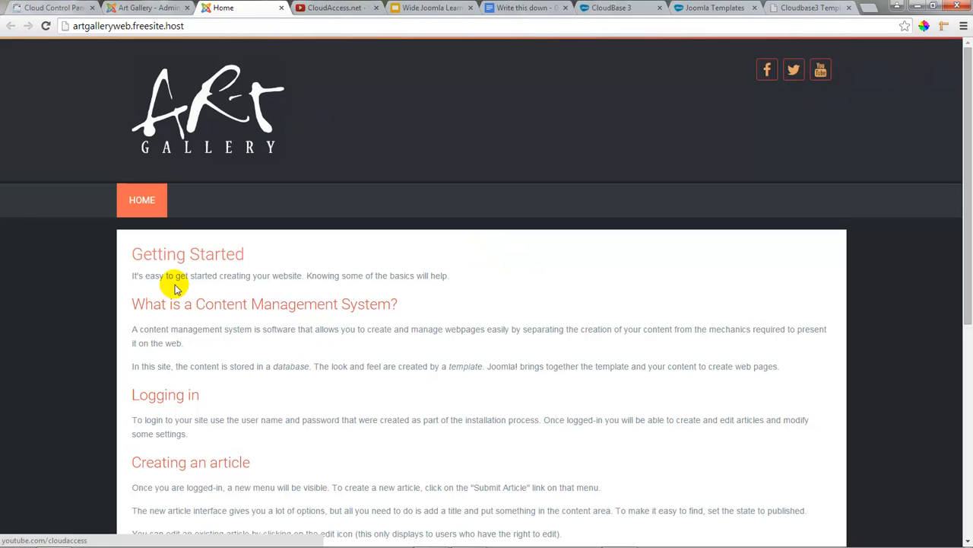
{"action": "scroll", "coordinate": [460, 303], "scroll_direction": "down", "scroll_amount": 5}
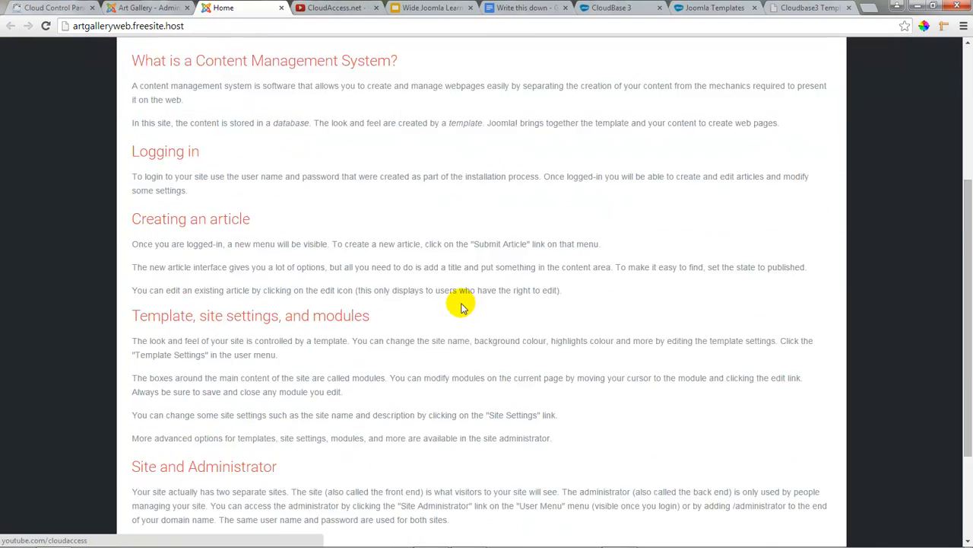
{"action": "scroll", "coordinate": [456, 301], "scroll_direction": "up", "scroll_amount": 5}
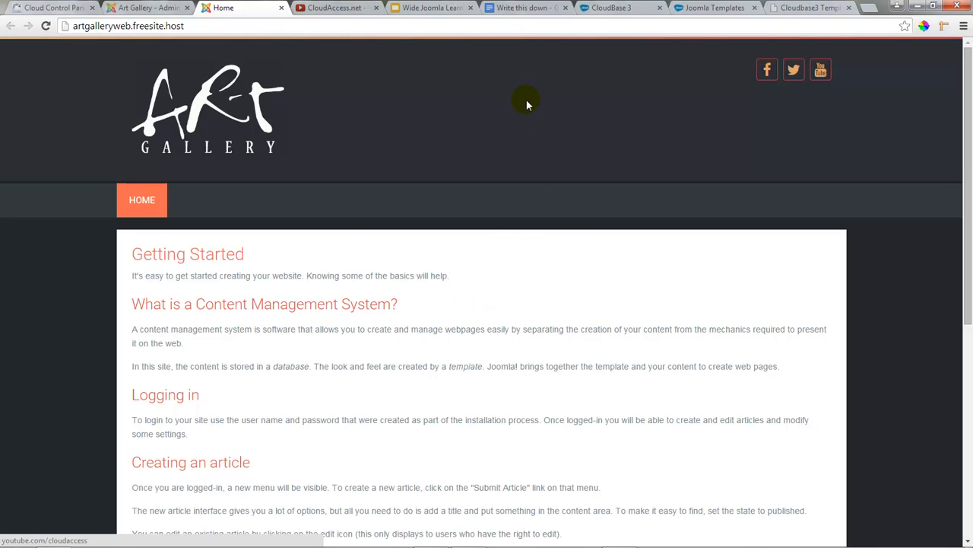
{"action": "left_click", "coordinate": [525, 9]}
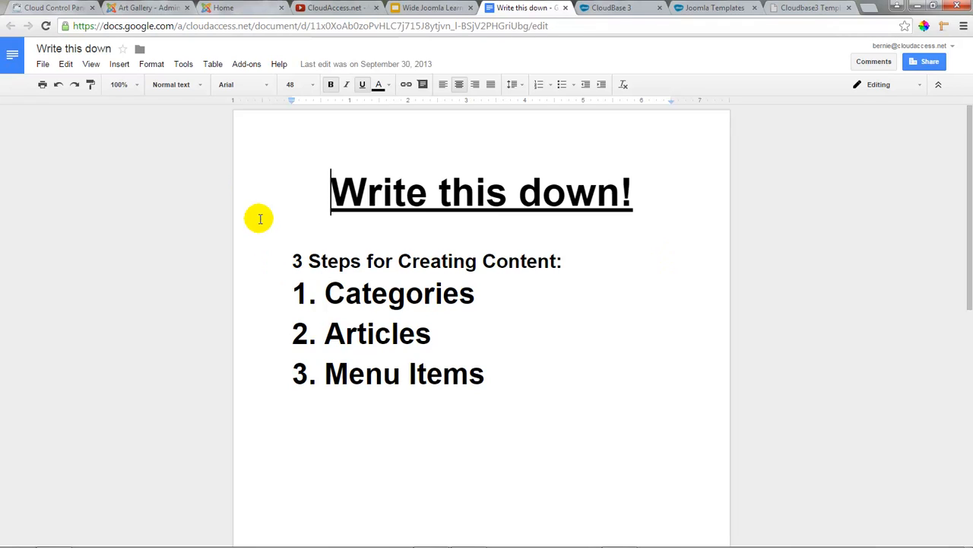
Return to the Art Gallery administrator and create an article category titled "Art Classes", then save and close it.
{"action": "left_click", "coordinate": [145, 10]}
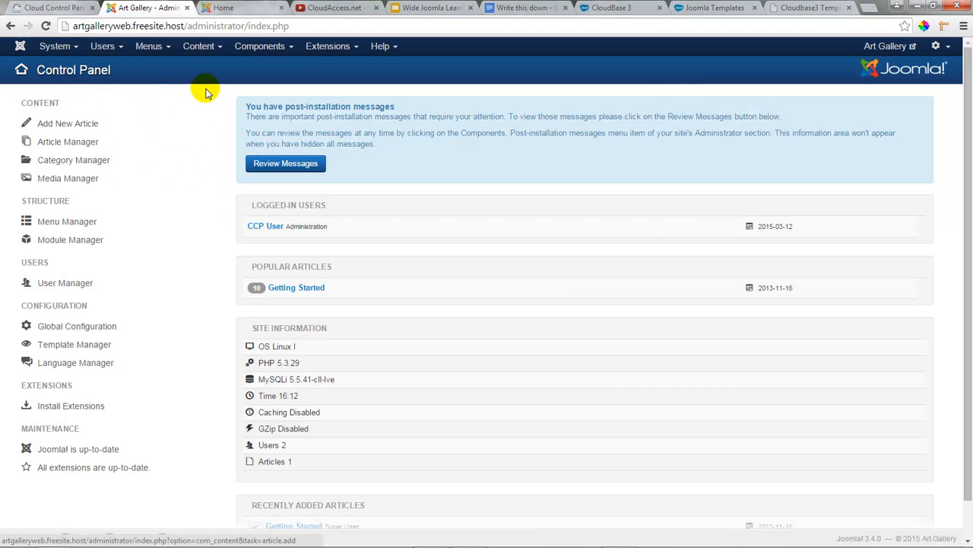
{"action": "left_click", "coordinate": [219, 47]}
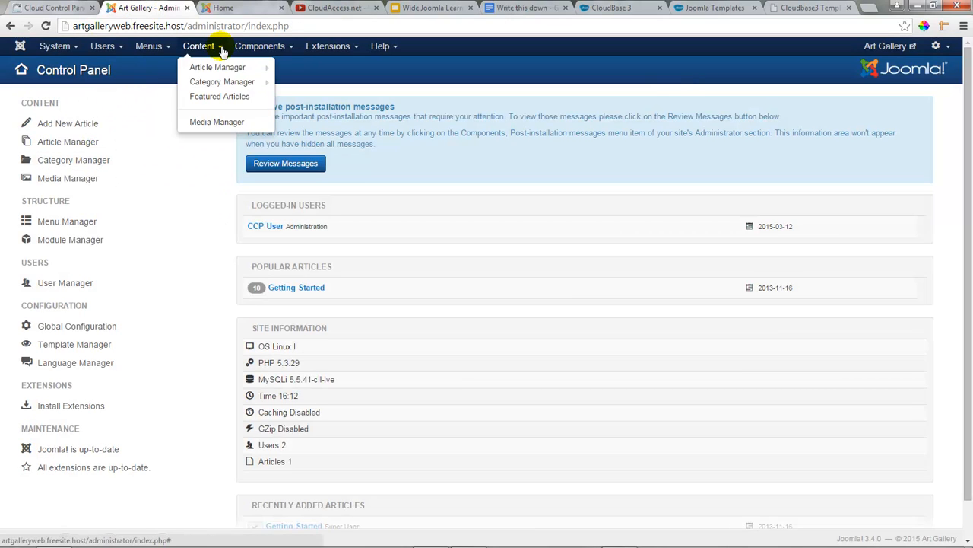
{"action": "left_click", "coordinate": [213, 83]}
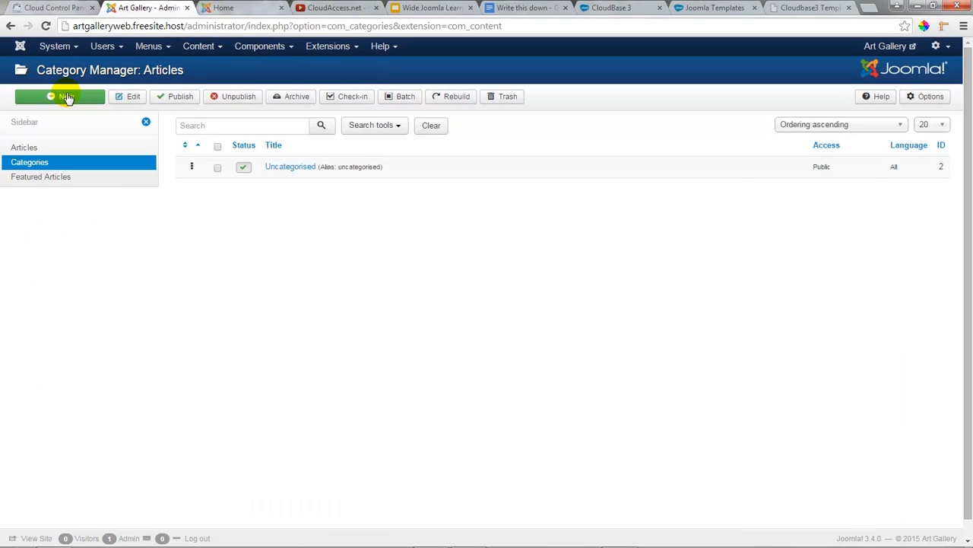
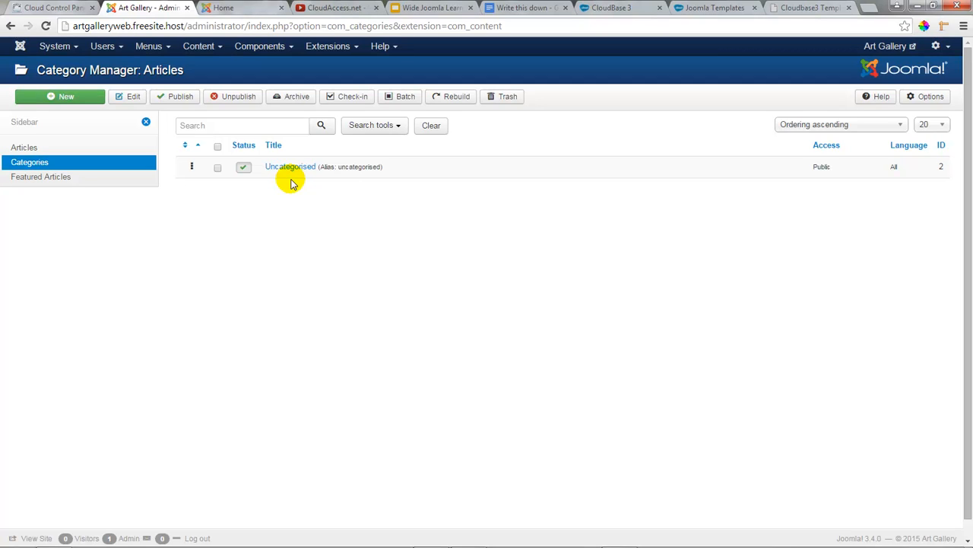
{"action": "left_click", "coordinate": [68, 98]}
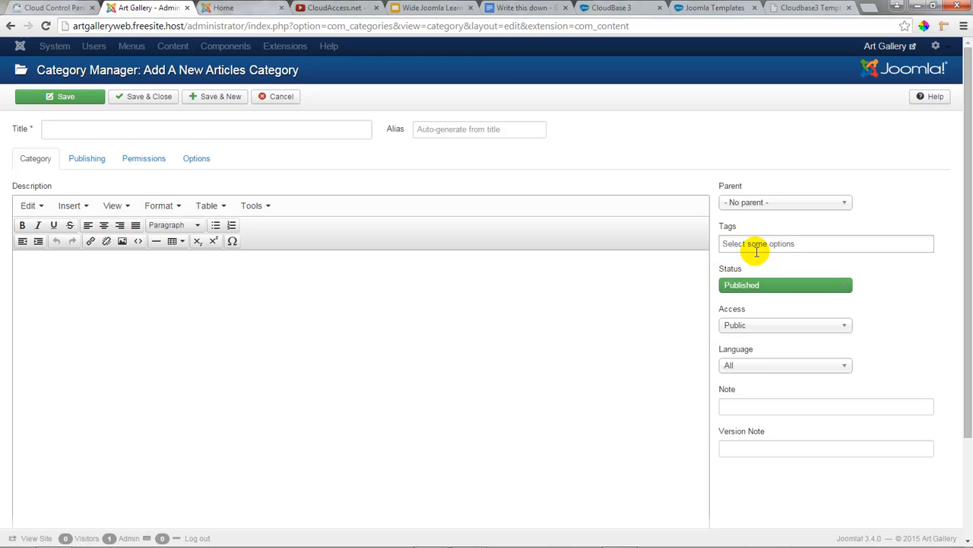
{"action": "left_click", "coordinate": [75, 130]}
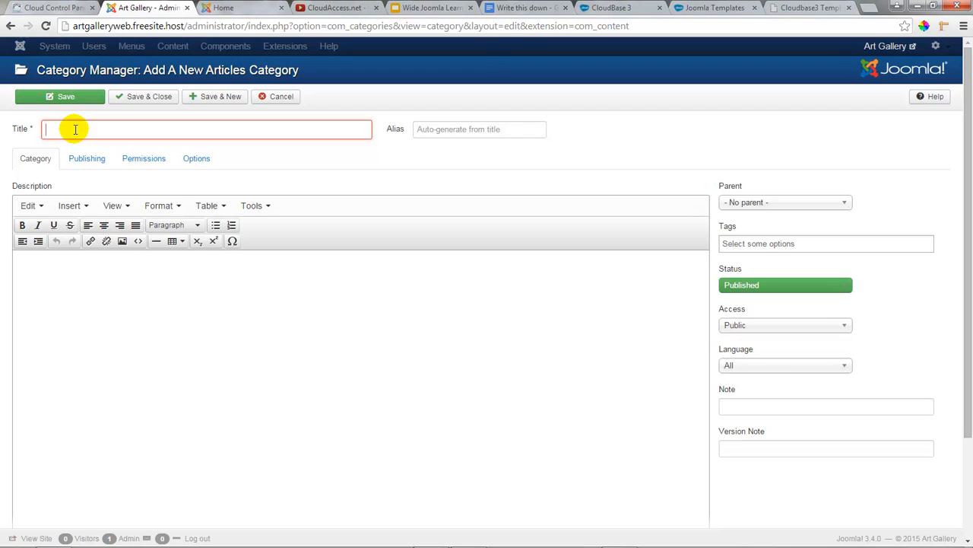
{"action": "type", "text": "Art Classes"}
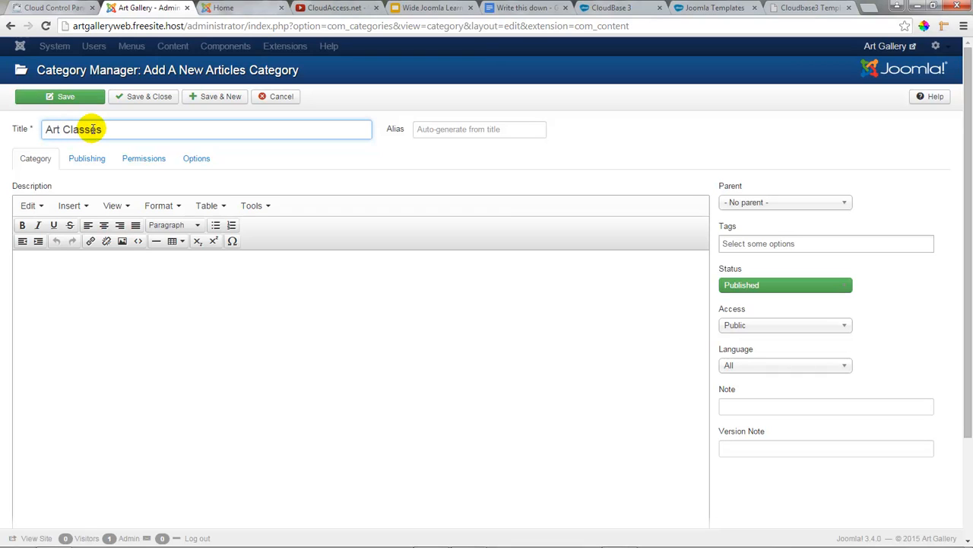
{"action": "left_click", "coordinate": [60, 100]}
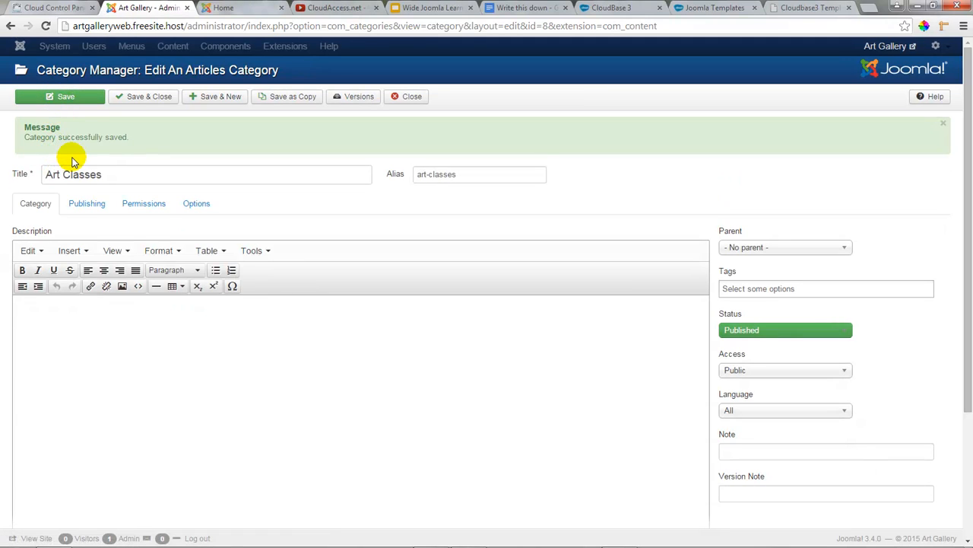
{"action": "left_click", "coordinate": [161, 101]}
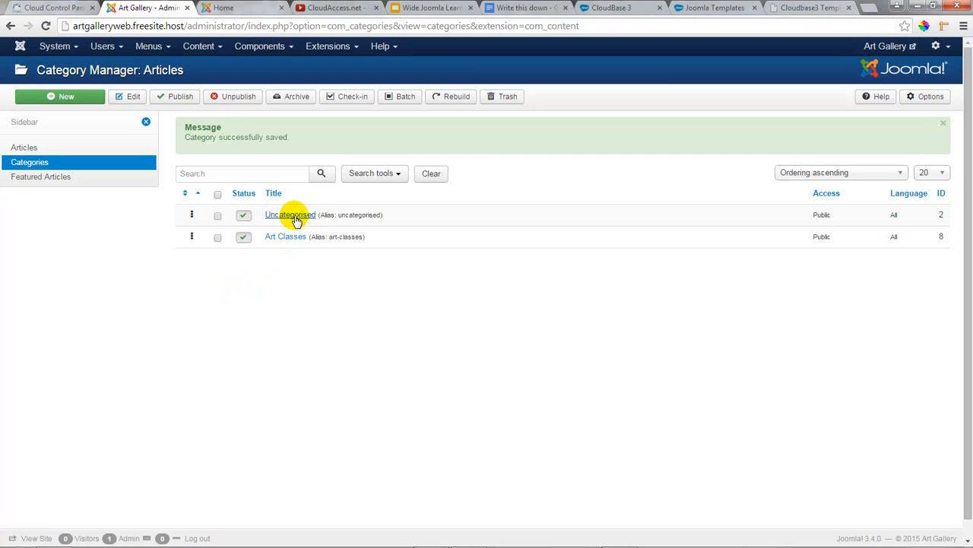
Reopen the Art Classes category, save it while starting another one, and save the new category as "Art Gallery Tours".
{"action": "left_click", "coordinate": [287, 239]}
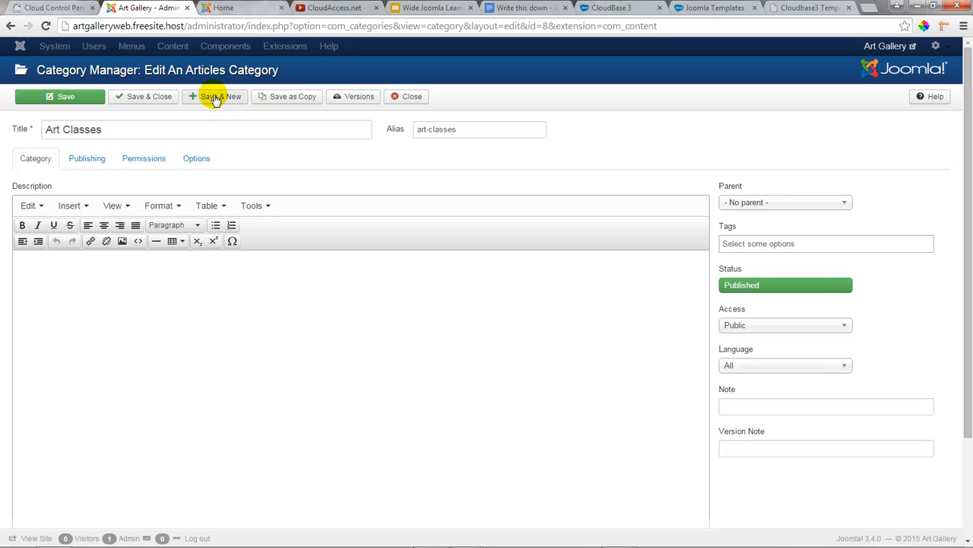
{"action": "left_click", "coordinate": [214, 97]}
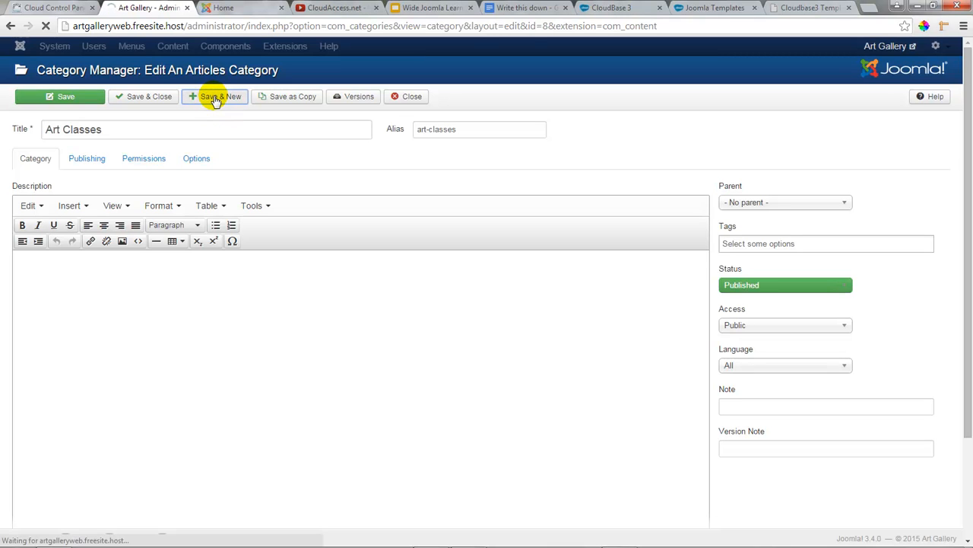
{"action": "left_click", "coordinate": [91, 177]}
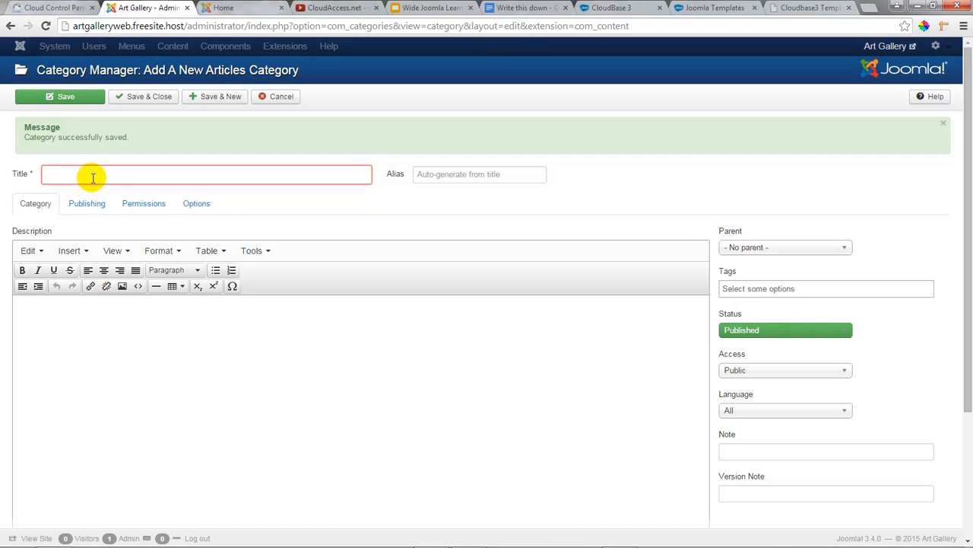
{"action": "type", "text": "Art Gal"}
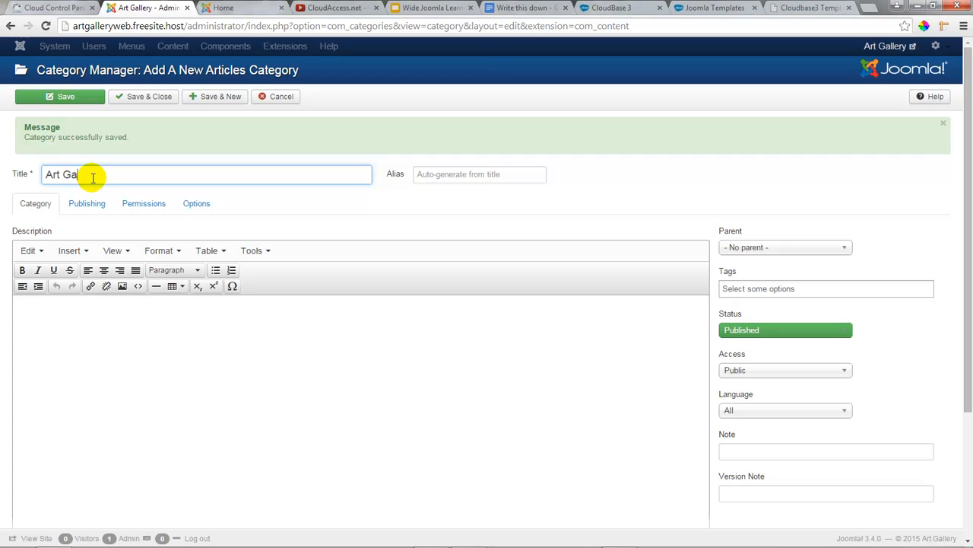
{"action": "type", "text": "lery Tours"}
{"action": "left_click", "coordinate": [79, 98]}
{"action": "left_click", "coordinate": [80, 97]}
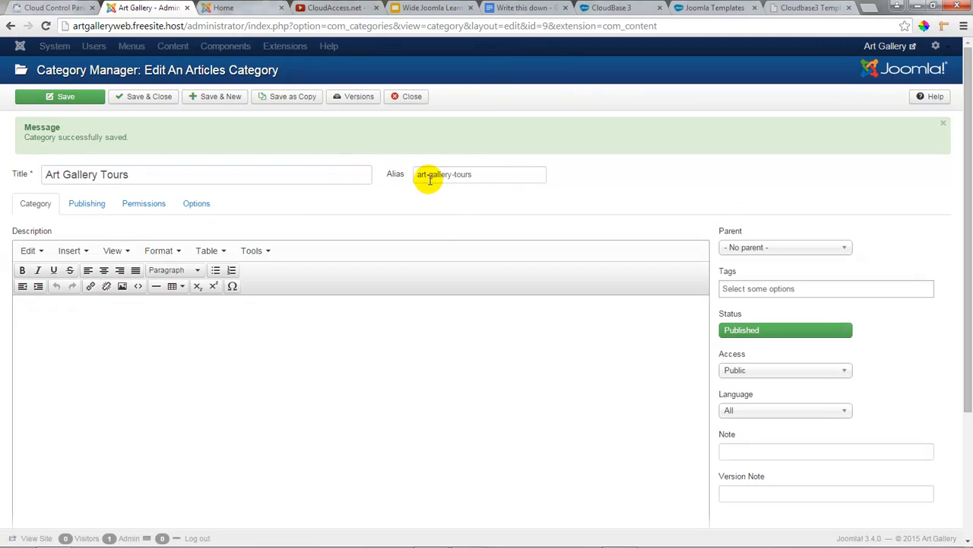
Shorten the Art Gallery Tours category's alias to "tours", and save and close the category.
{"action": "left_click_drag", "start_coordinate": [471, 174], "coordinate": [417, 177]}
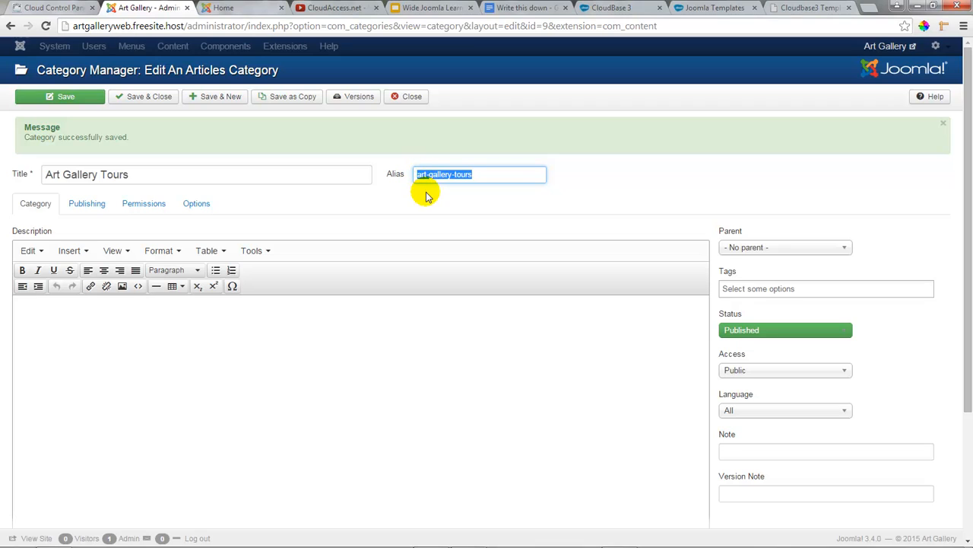
{"action": "left_click", "coordinate": [426, 191]}
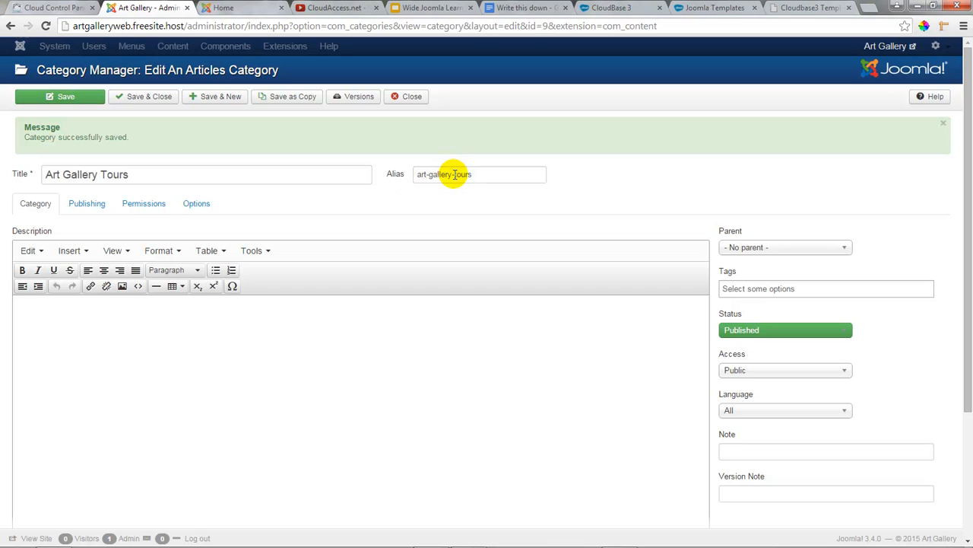
{"action": "left_click_drag", "start_coordinate": [453, 174], "coordinate": [414, 174]}
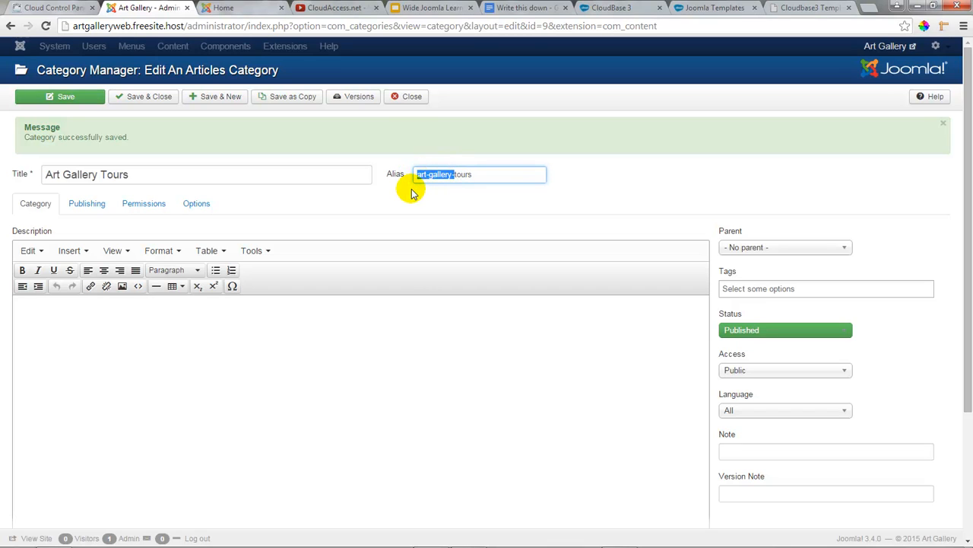
{"action": "key", "text": "BackSpace"}
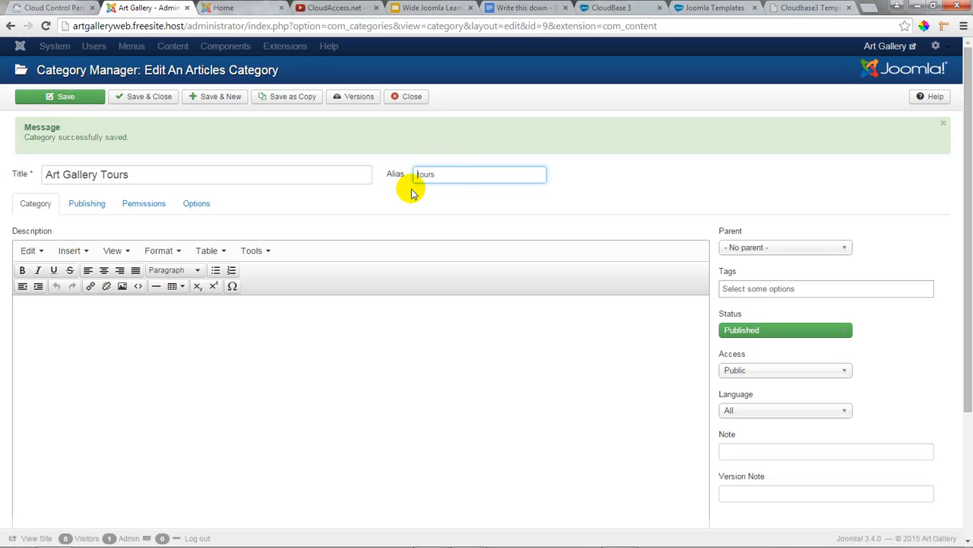
{"action": "left_click", "coordinate": [137, 97]}
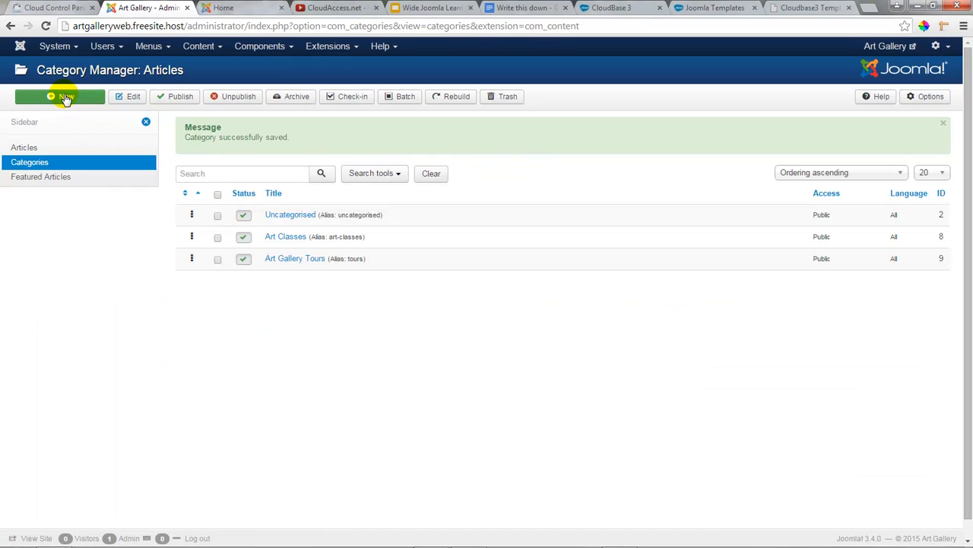
Create a category titled "Art Gallery Blog", and save and close it.
{"action": "left_click", "coordinate": [66, 99]}
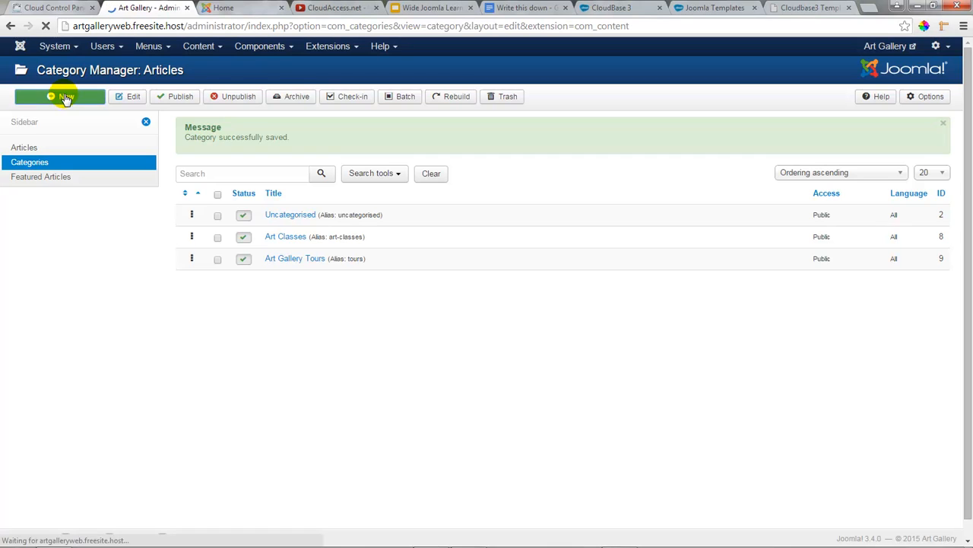
{"action": "left_click", "coordinate": [67, 128]}
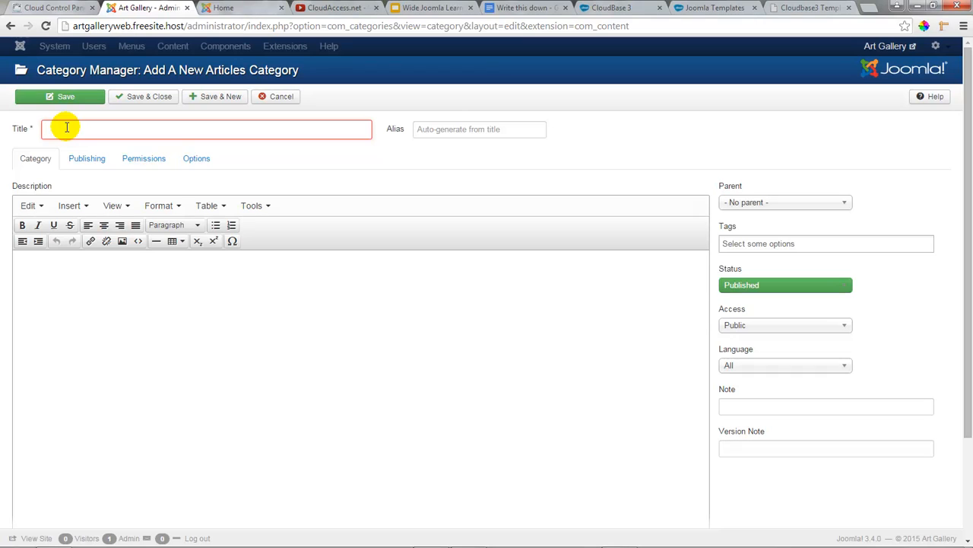
{"action": "type", "text": "Art Gallery Blog"}
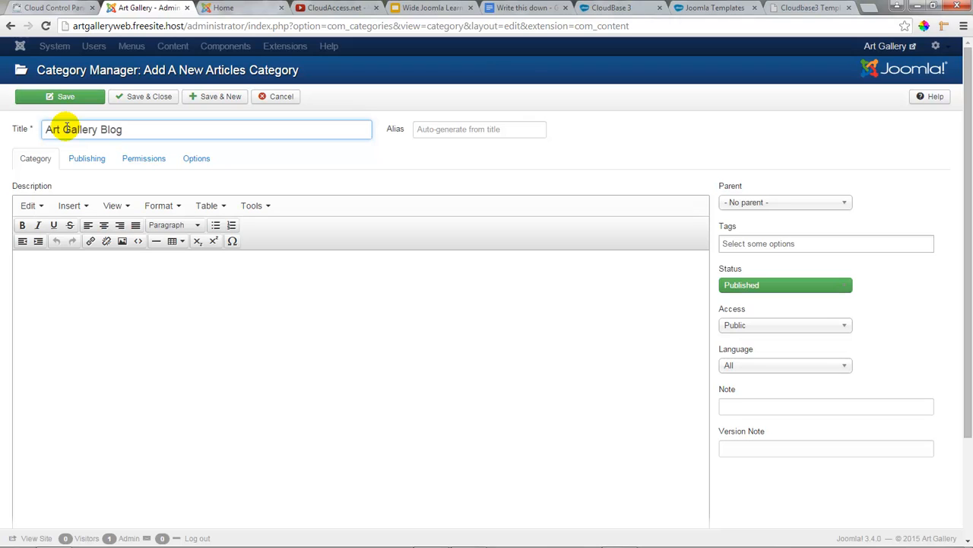
{"action": "left_click", "coordinate": [139, 98]}
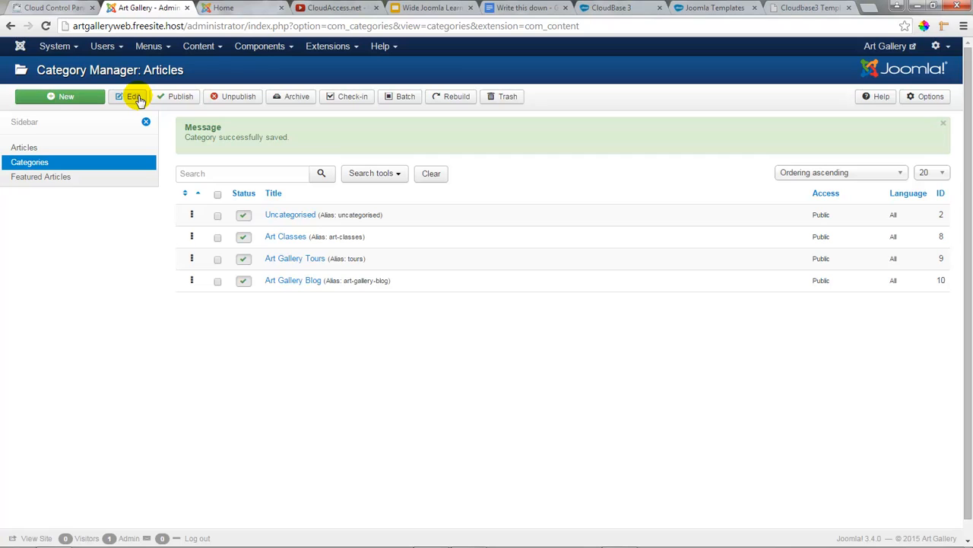
Consult the Articles step in the "Write this down" document, and open the Article Manager in the Art Gallery administrator.
{"action": "left_click", "coordinate": [538, 11]}
{"action": "left_click_drag", "start_coordinate": [431, 335], "coordinate": [332, 333]}
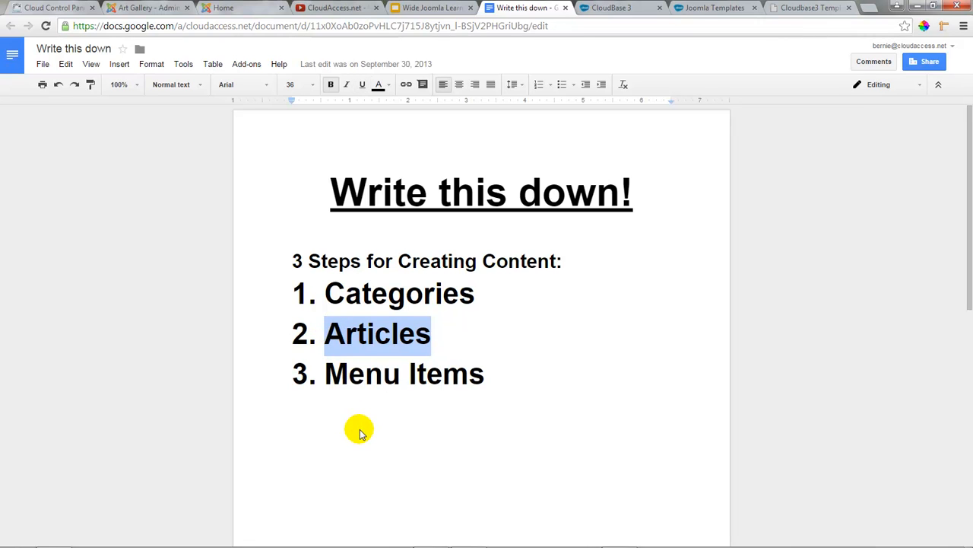
{"action": "left_click", "coordinate": [169, 8]}
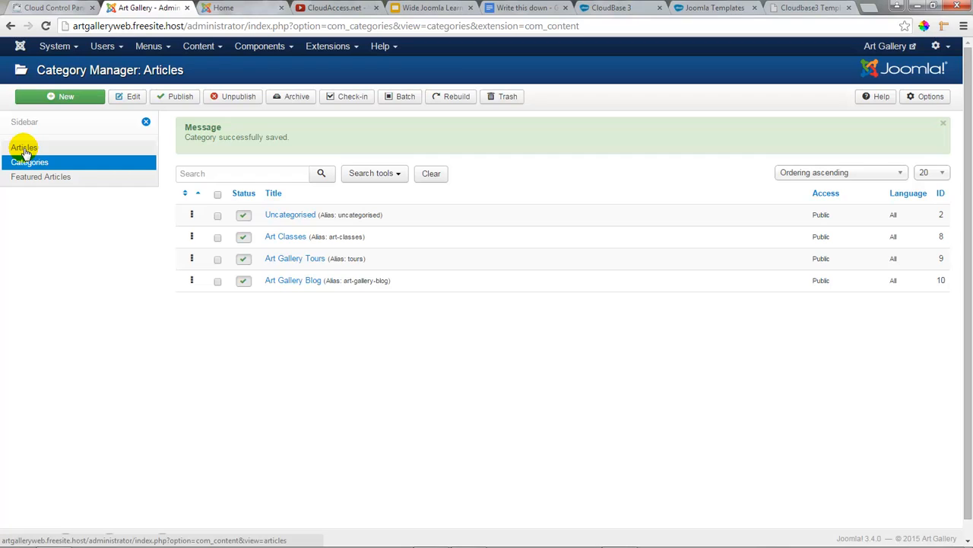
{"action": "left_click", "coordinate": [218, 50]}
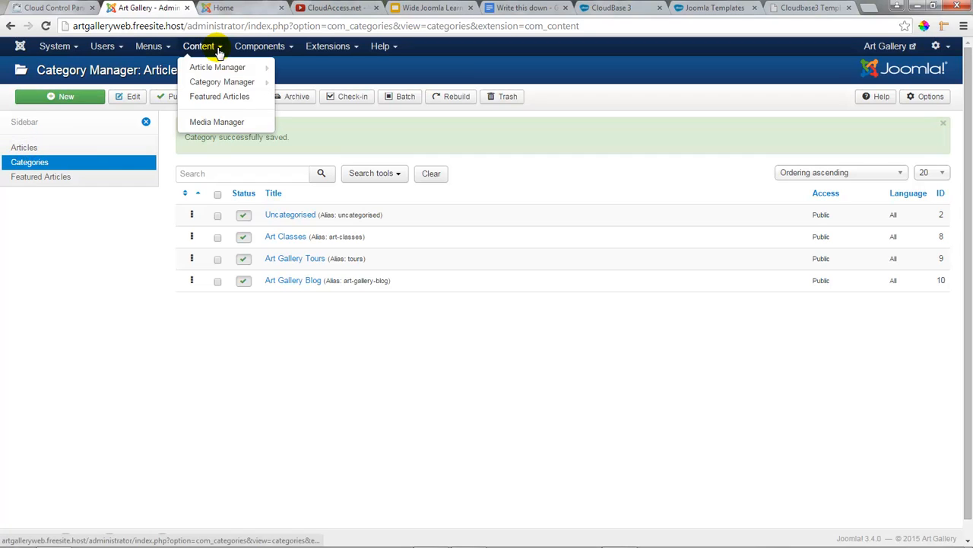
{"action": "left_click", "coordinate": [218, 68]}
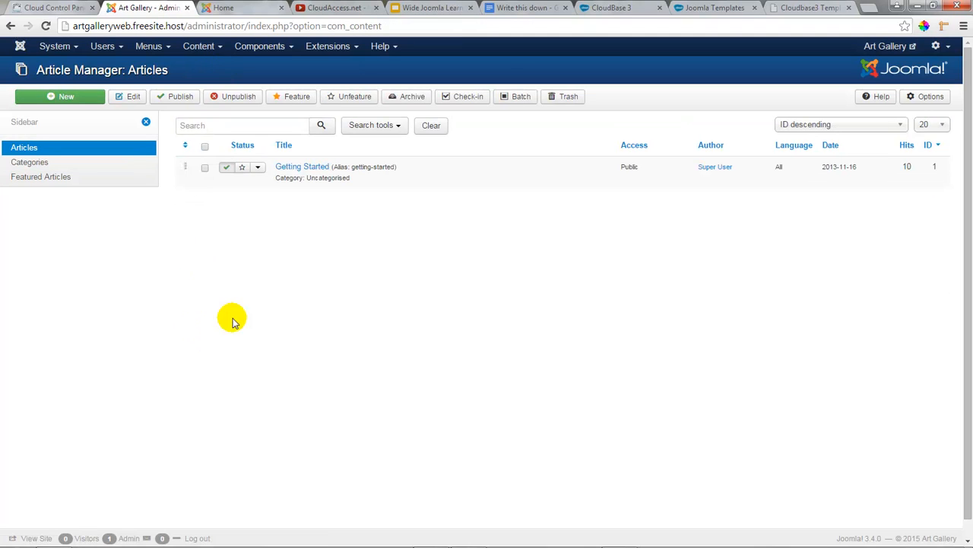
View the Getting Started article on the site's home page, and start a new article titled "Welcome to the Art Gallery!".
{"action": "left_click", "coordinate": [224, 8]}
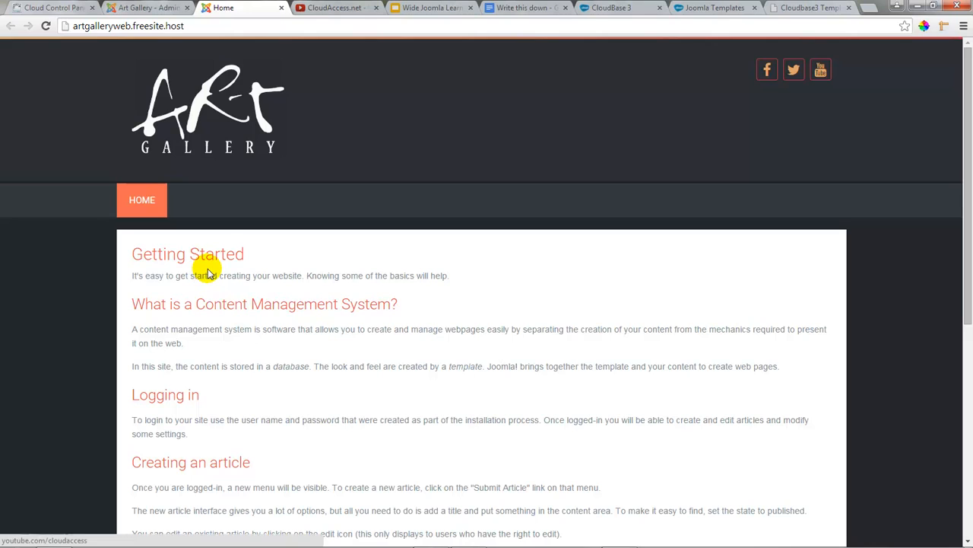
{"action": "left_click", "coordinate": [162, 9]}
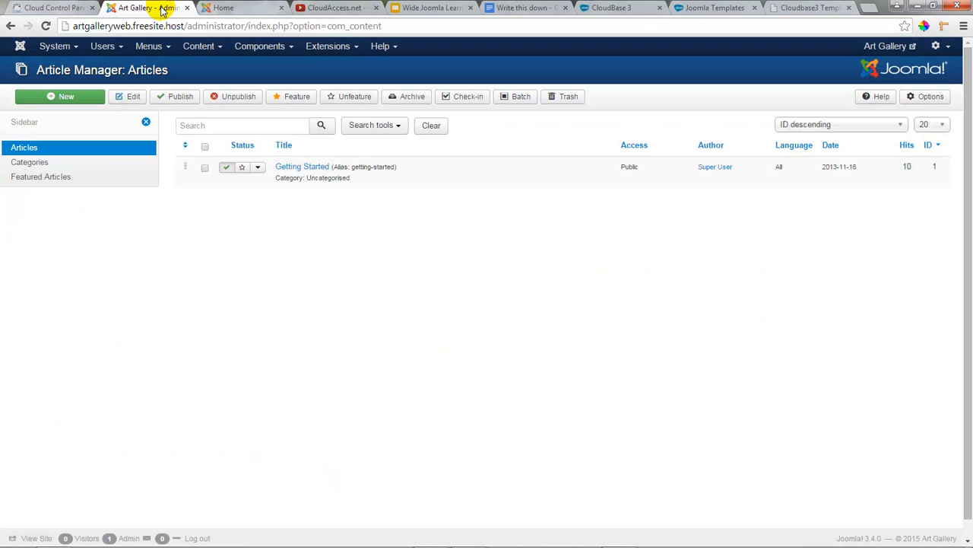
{"action": "left_click", "coordinate": [71, 100]}
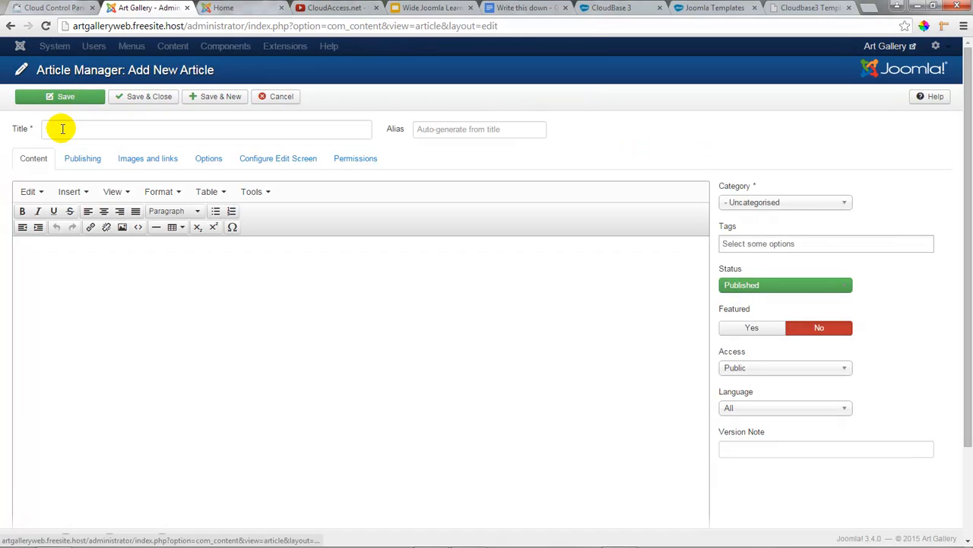
{"action": "left_click", "coordinate": [68, 128]}
{"action": "type", "text": "Welcom"}
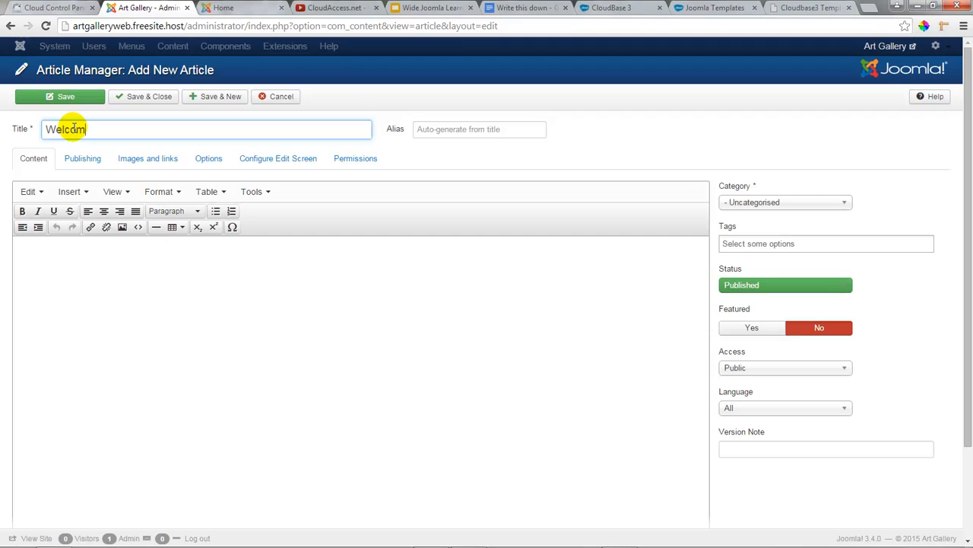
{"action": "type", "text": "e to the Art Gallery!"}
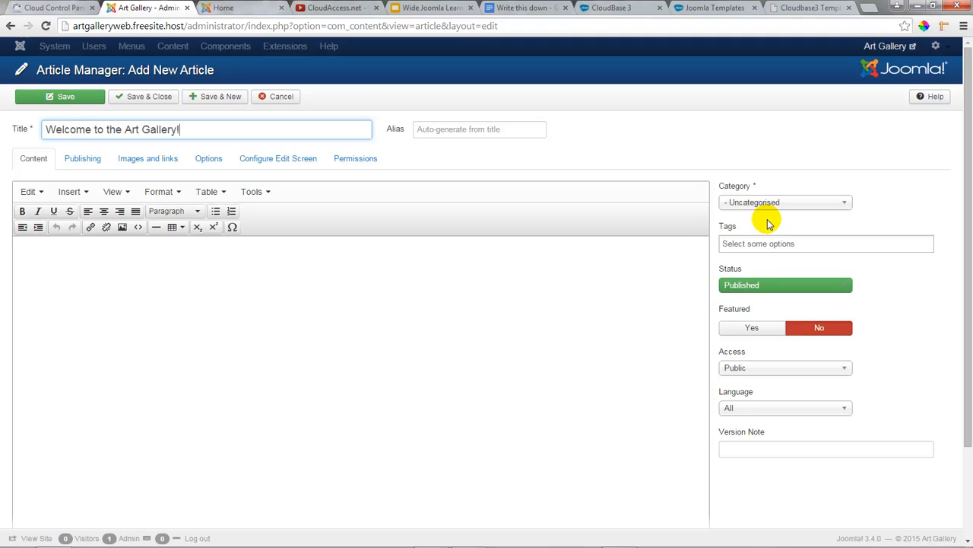
Fill the body of the "Welcome to the Art Gallery!" article with three short lines of random placeholder text.
{"action": "left_click", "coordinate": [232, 275]}
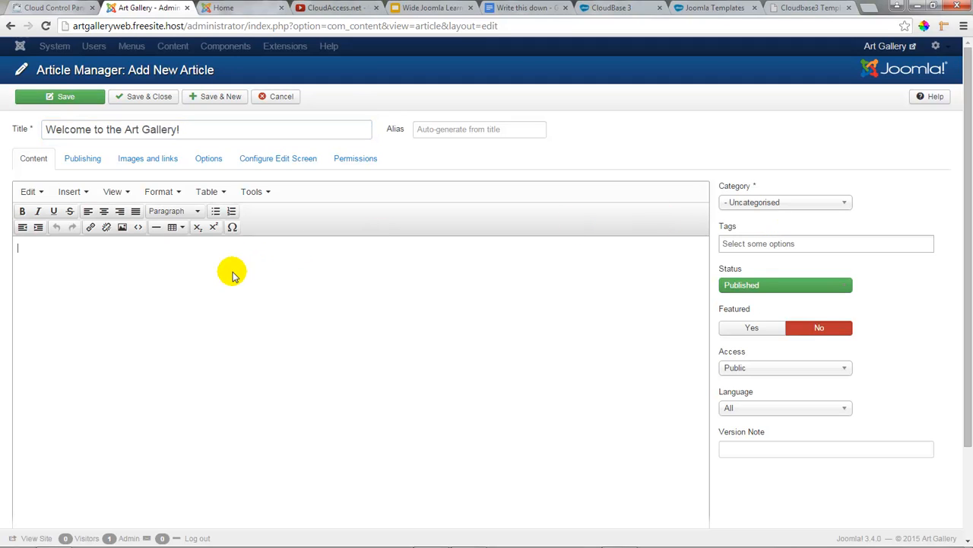
{"action": "type", "text": "a;lskdf;alskdfj"}
{"action": "key", "text": "Return"}
{"action": "type", "text": "a;sldkfja;sldfjk"}
{"action": "key", "text": "Return"}
{"action": "type", "text": "as;dlkfj;asldkfj"}
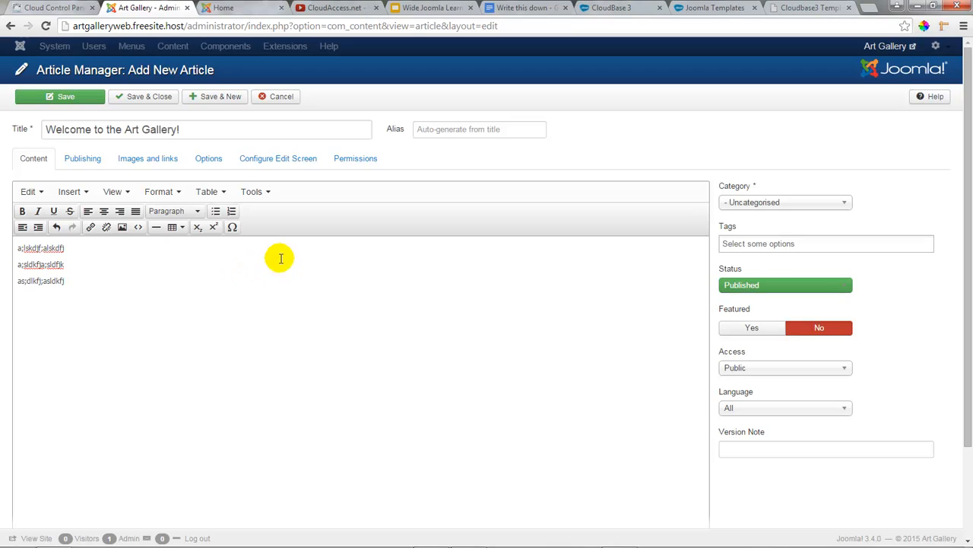
Highlight each placeholder line from last to first, clear the selection, and save and close the article.
{"action": "left_click_drag", "start_coordinate": [90, 284], "coordinate": [2, 282]}
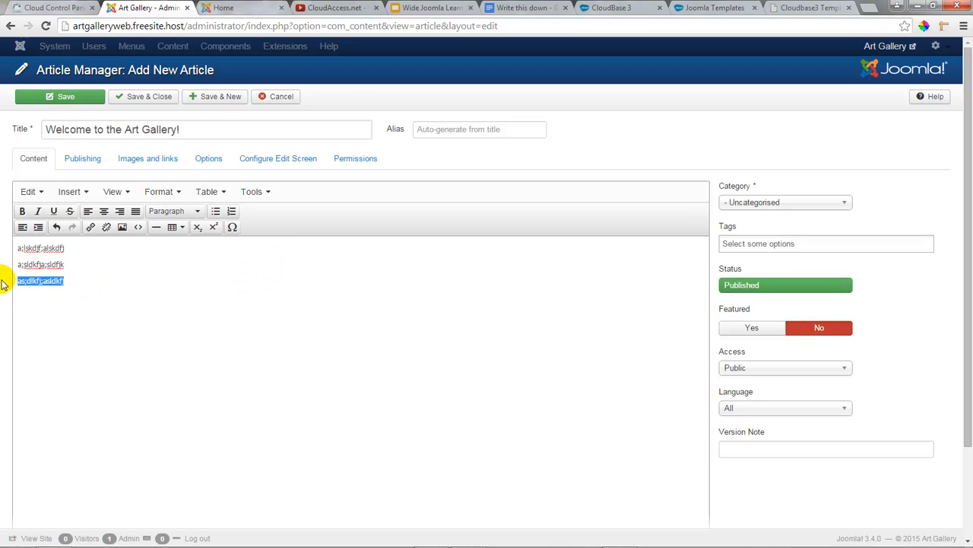
{"action": "left_click_drag", "start_coordinate": [65, 264], "coordinate": [12, 268]}
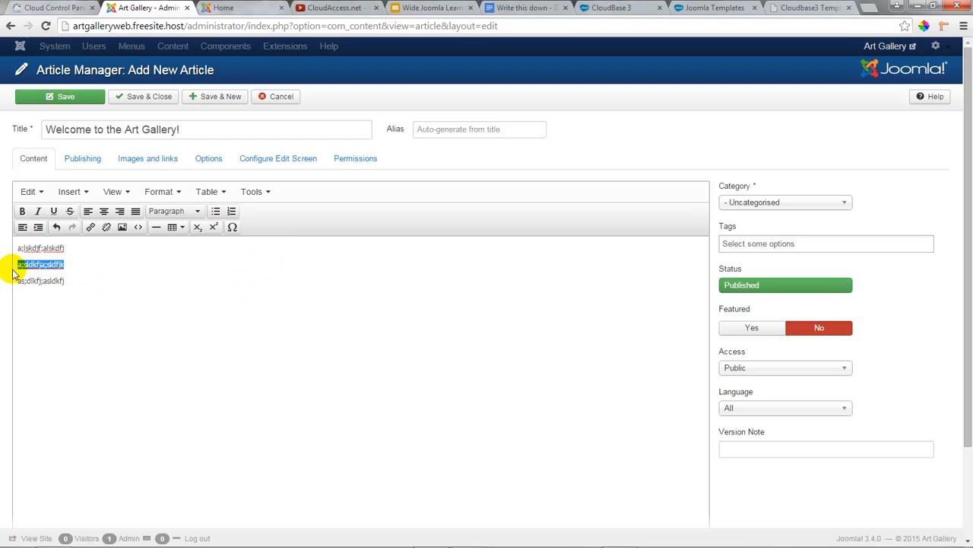
{"action": "left_click_drag", "start_coordinate": [64, 248], "coordinate": [11, 254]}
{"action": "left_click", "coordinate": [75, 293]}
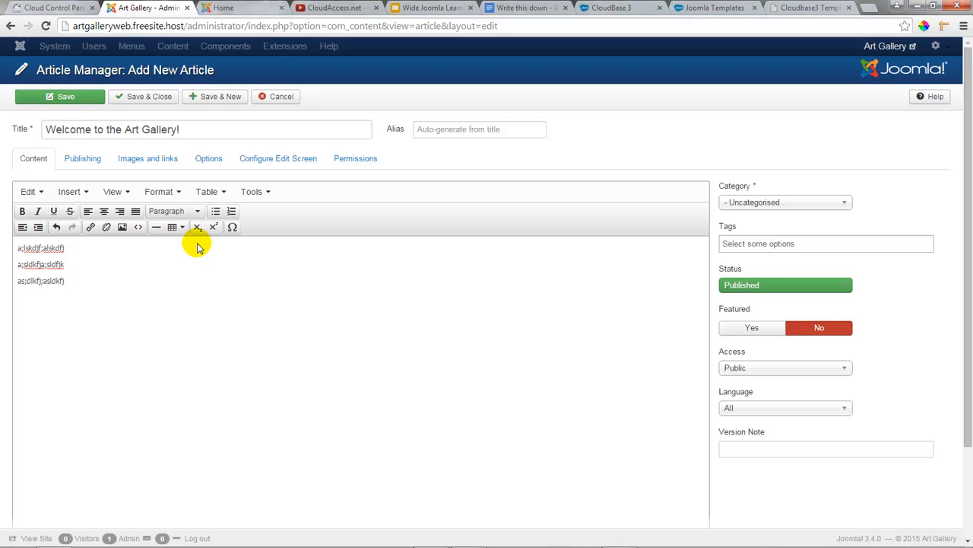
{"action": "left_click", "coordinate": [155, 99]}
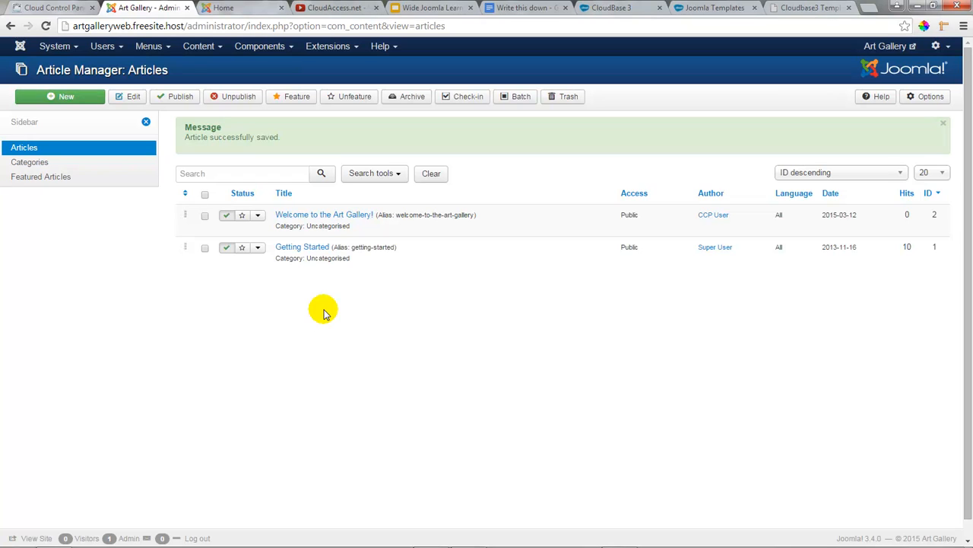
Open the Extension Manager and add the "Install from Web" feature.
{"action": "left_click", "coordinate": [356, 44]}
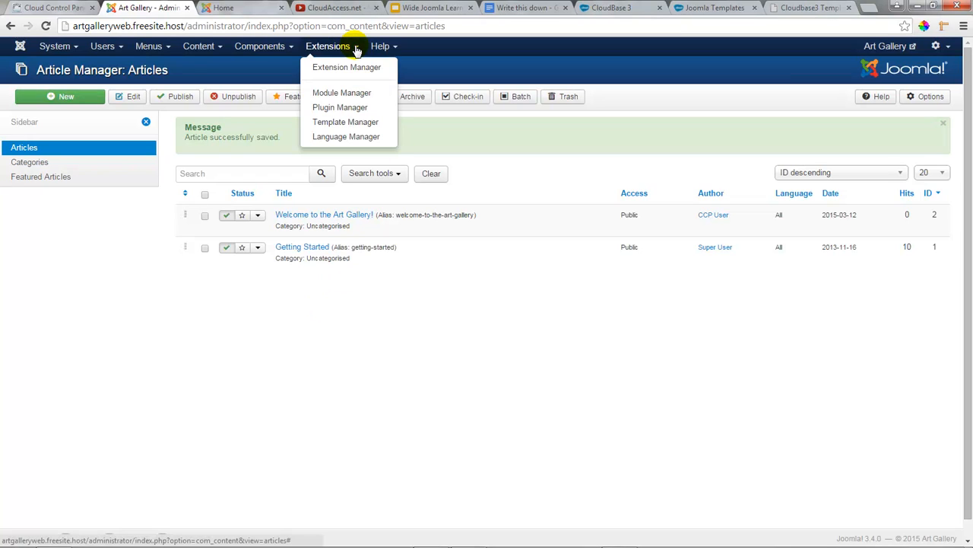
{"action": "left_click", "coordinate": [363, 67]}
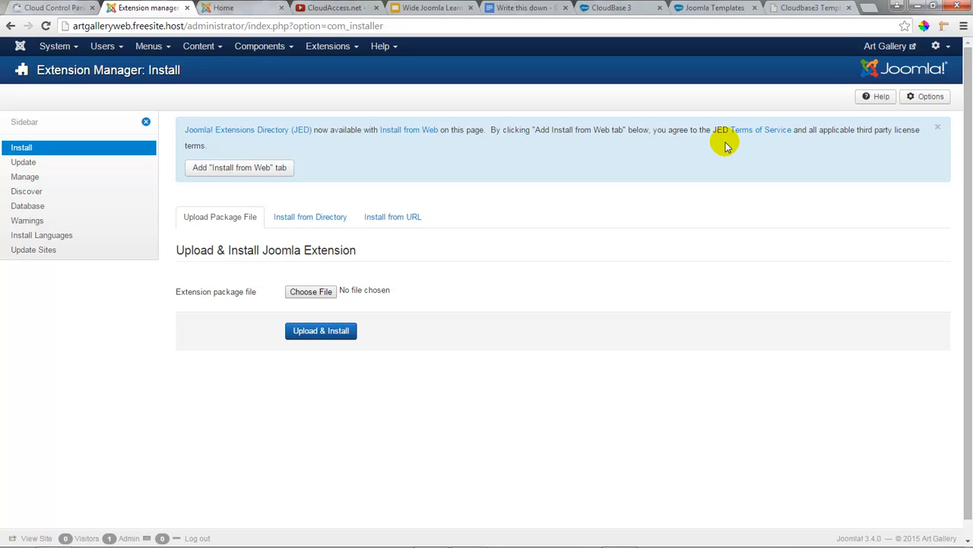
{"action": "left_click", "coordinate": [259, 169]}
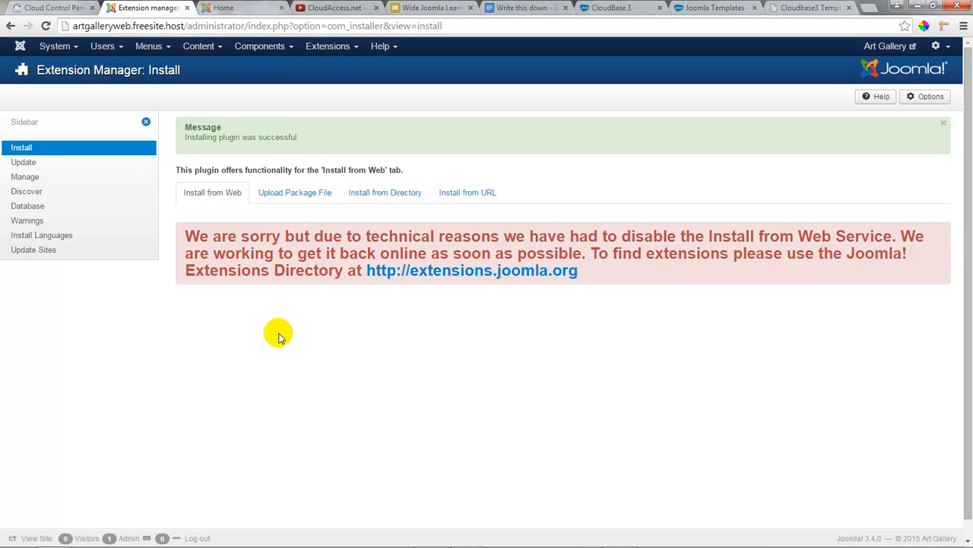
Visit the Joomla! Extensions Directory at extensions.joomla.org and open its Editing category.
{"action": "left_click", "coordinate": [475, 275]}
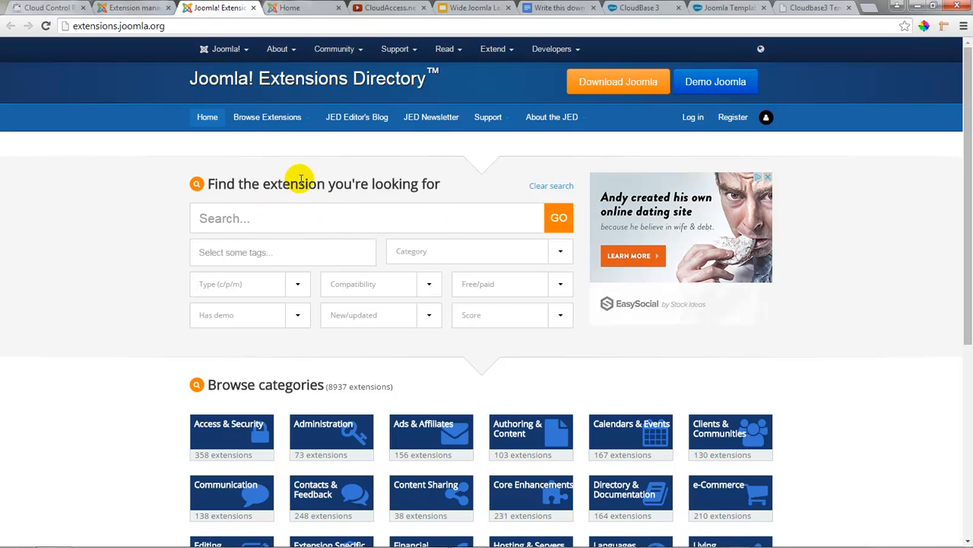
{"action": "scroll", "coordinate": [114, 281], "scroll_direction": "down", "scroll_amount": 3}
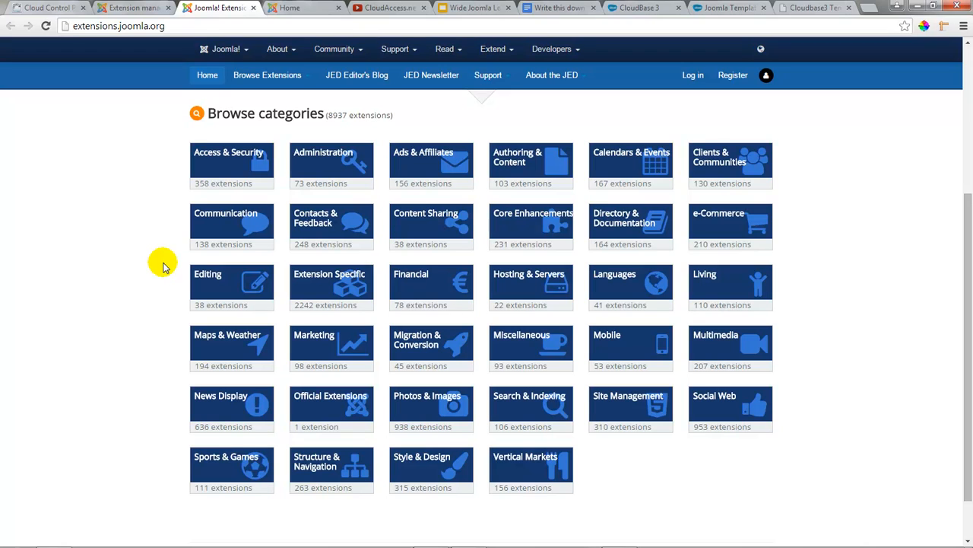
{"action": "mouse_move", "coordinate": [628, 187]}
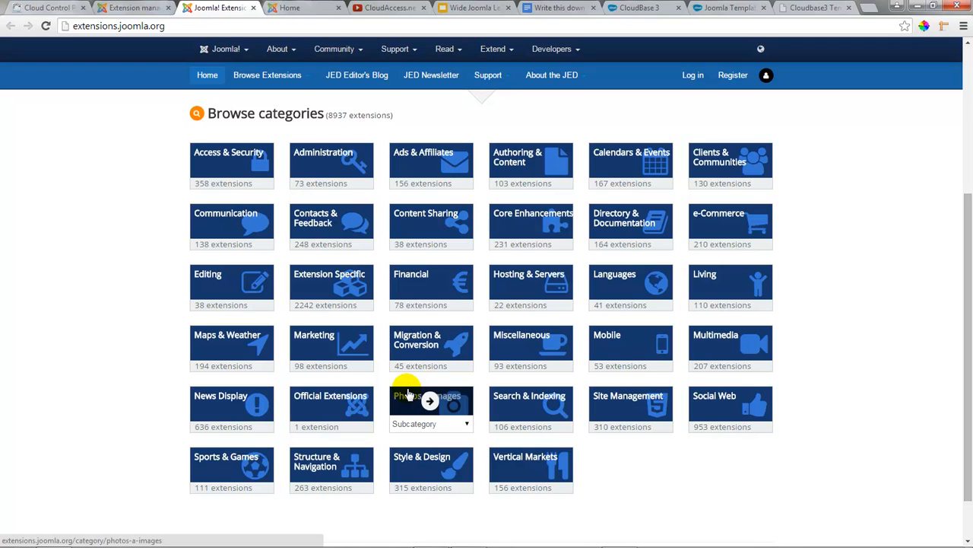
{"action": "left_click", "coordinate": [213, 283]}
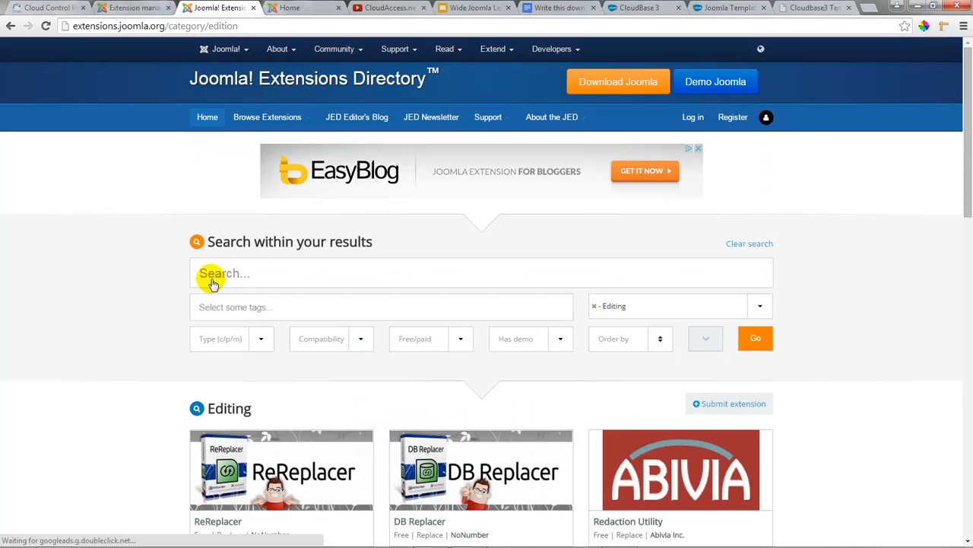
Look through the Editing extensions, comparing their compatibility, scores and reviews, and open the JCE extension's page.
{"action": "scroll", "coordinate": [110, 277], "scroll_direction": "down", "scroll_amount": 1}
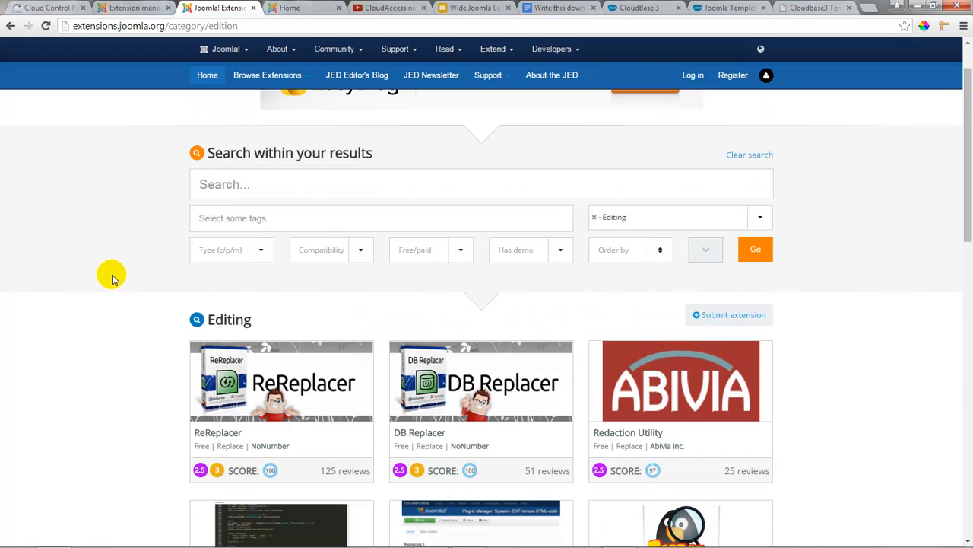
{"action": "scroll", "coordinate": [111, 278], "scroll_direction": "down", "scroll_amount": 2}
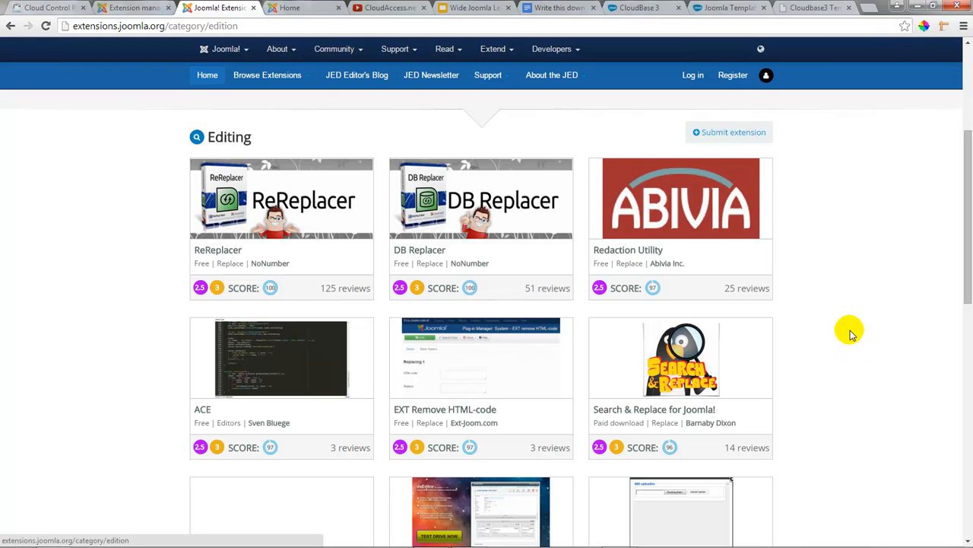
{"action": "scroll", "coordinate": [848, 333], "scroll_direction": "down", "scroll_amount": 2}
{"action": "scroll", "coordinate": [844, 333], "scroll_direction": "down", "scroll_amount": 4}
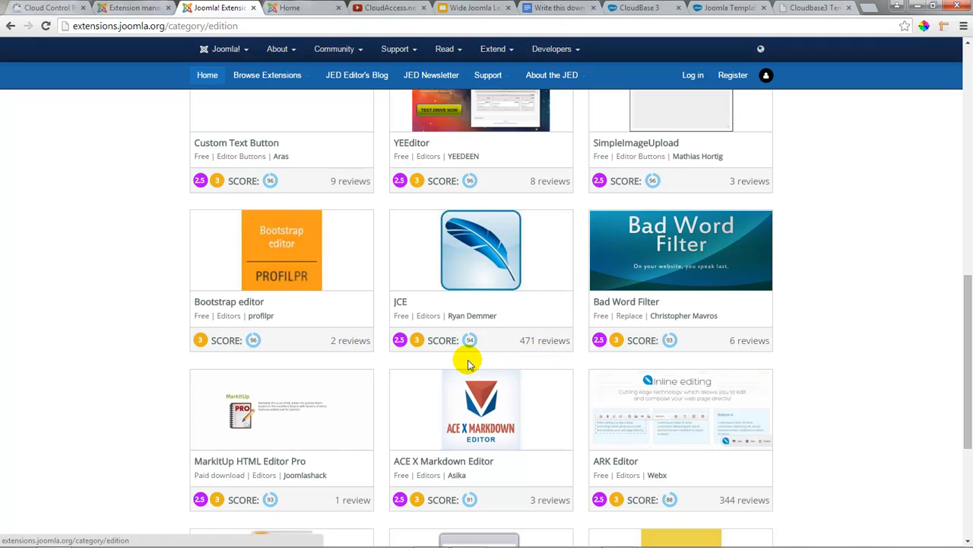
{"action": "mouse_move", "coordinate": [467, 346]}
{"action": "mouse_move", "coordinate": [415, 346]}
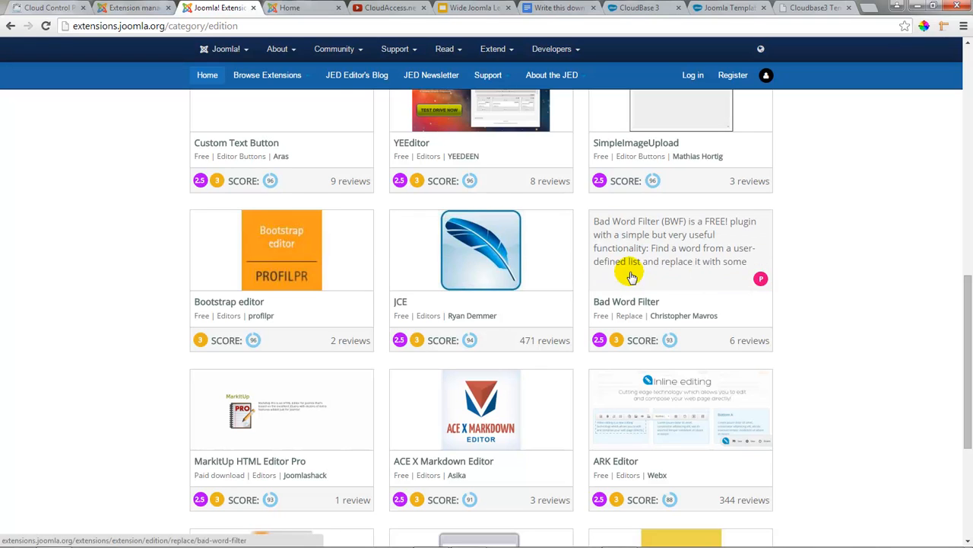
{"action": "mouse_move", "coordinate": [331, 261]}
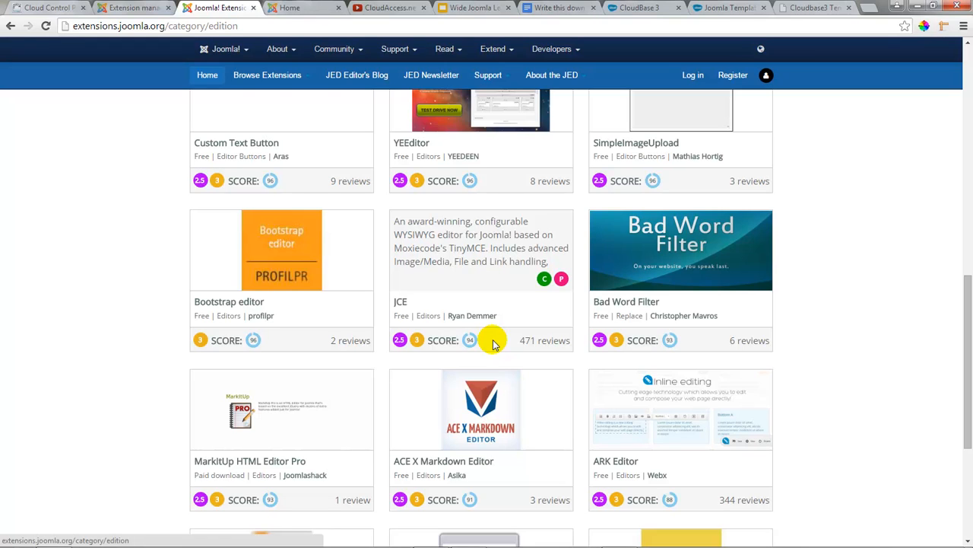
{"action": "left_click", "coordinate": [474, 249]}
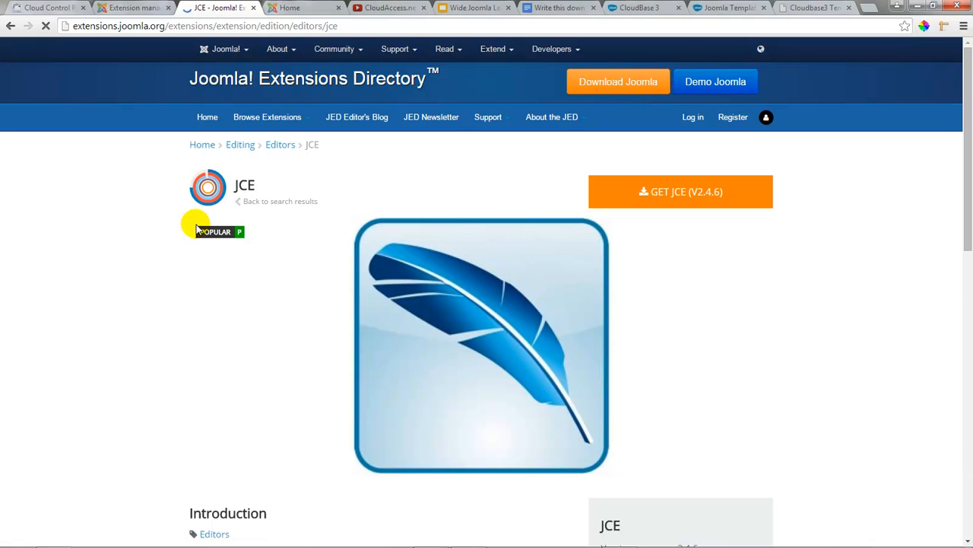
Review JCE's introduction, version details, compatibility and rating scores on its extension page.
{"action": "scroll", "coordinate": [160, 258], "scroll_direction": "down", "scroll_amount": 3}
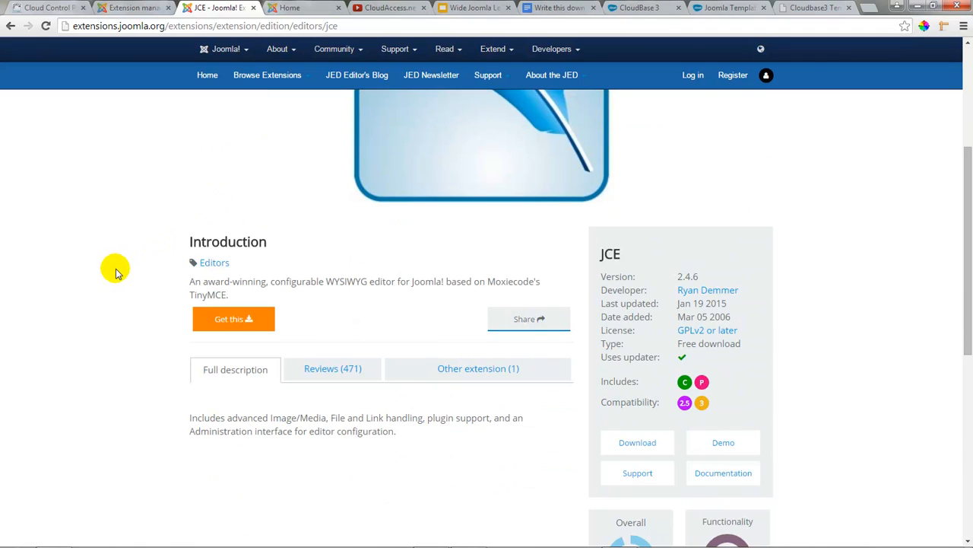
{"action": "scroll", "coordinate": [149, 307], "scroll_direction": "down", "scroll_amount": 1}
{"action": "scroll", "coordinate": [150, 307], "scroll_direction": "down", "scroll_amount": 1}
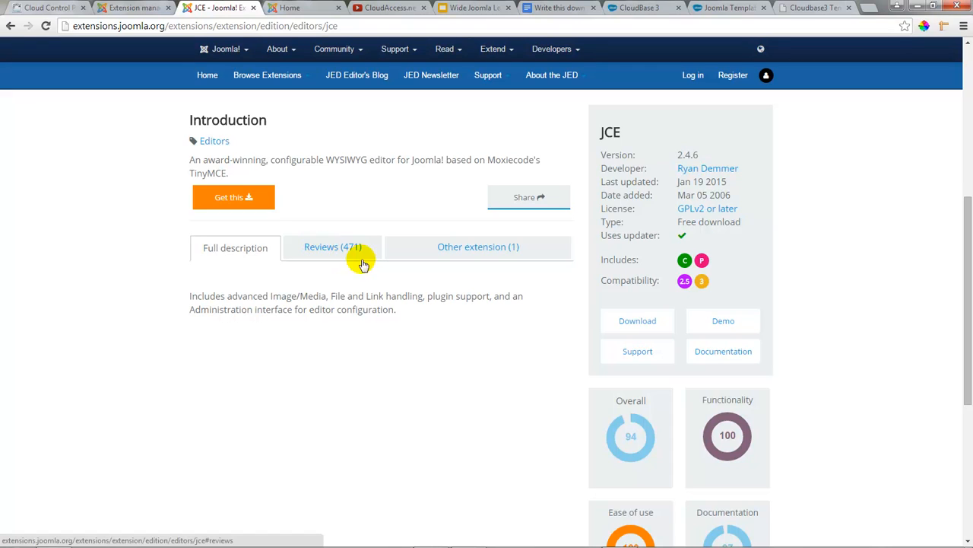
{"action": "scroll", "coordinate": [473, 297], "scroll_direction": "down", "scroll_amount": 4}
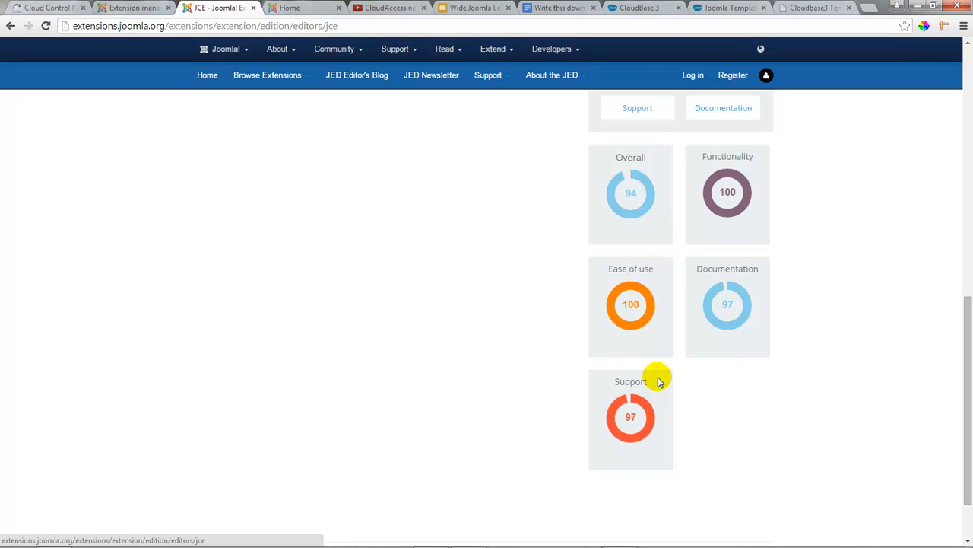
{"action": "scroll", "coordinate": [515, 328], "scroll_direction": "up", "scroll_amount": 7}
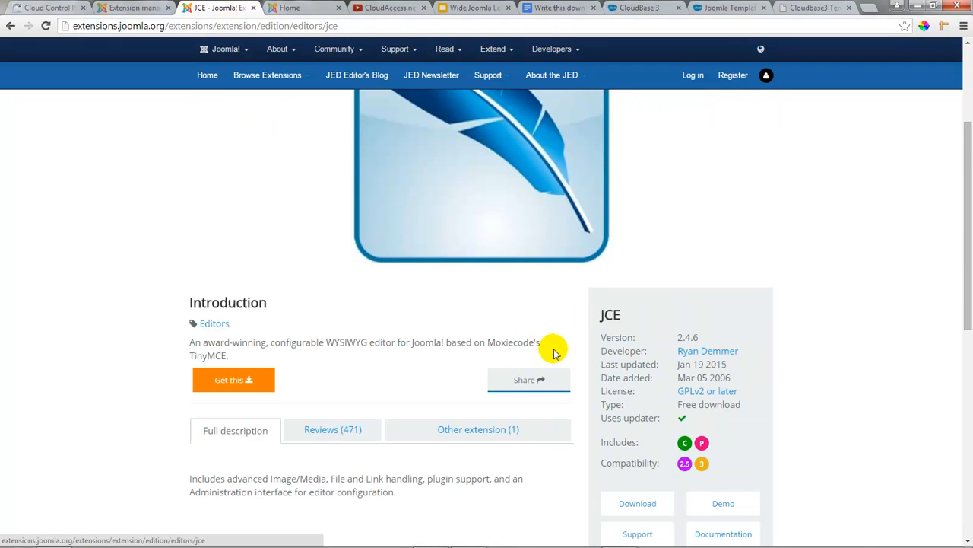
{"action": "scroll", "coordinate": [428, 319], "scroll_direction": "up", "scroll_amount": 1}
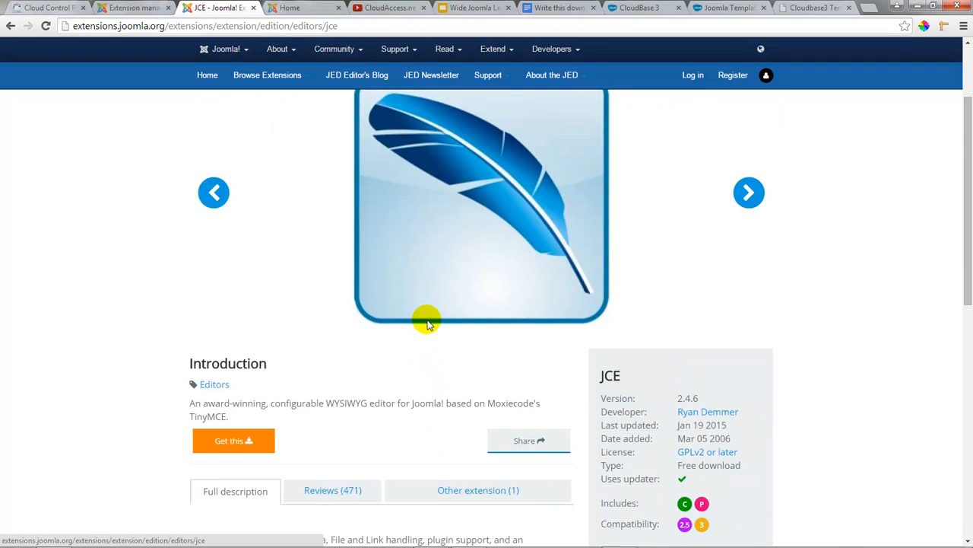
Go to the JCE download site and open the Editor files for Joomla! 3.x.
{"action": "left_click", "coordinate": [234, 446]}
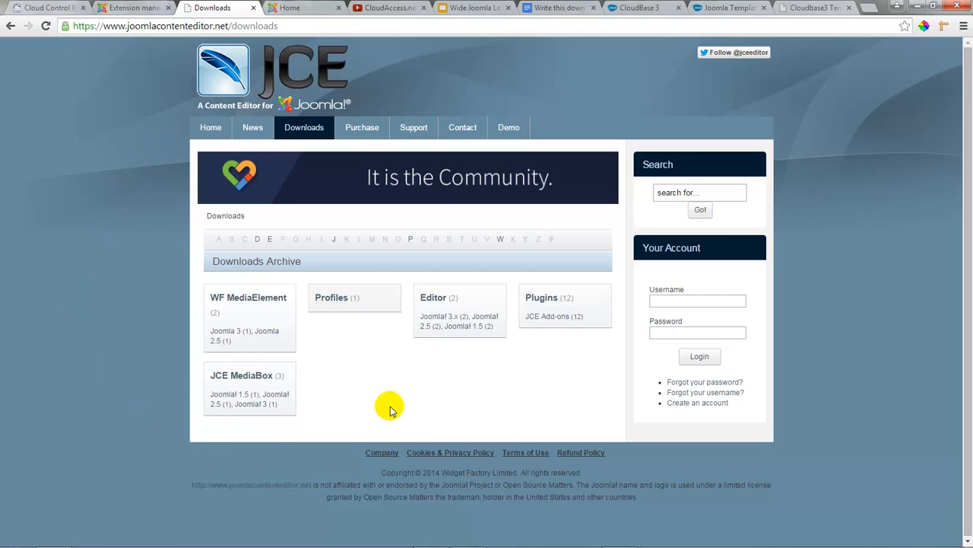
{"action": "left_click", "coordinate": [433, 298]}
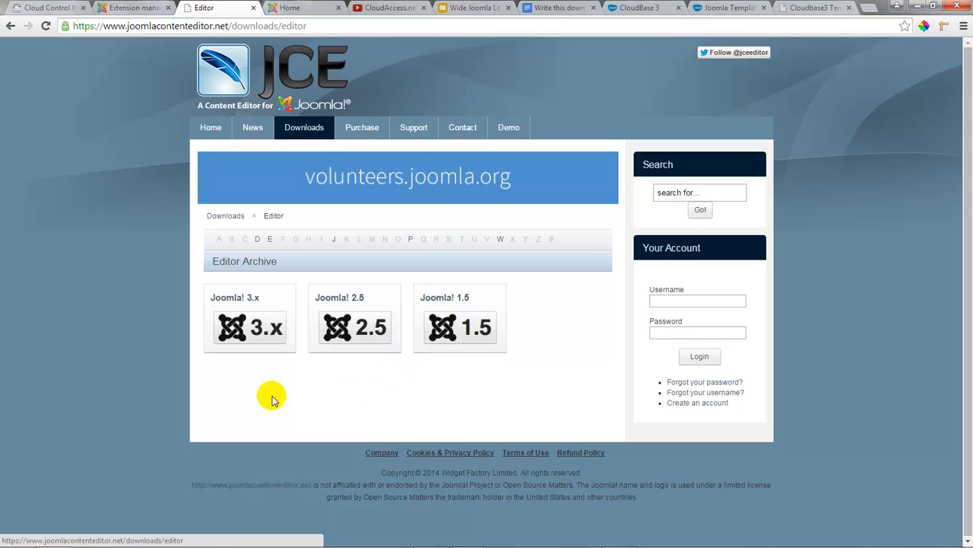
{"action": "left_click", "coordinate": [239, 331]}
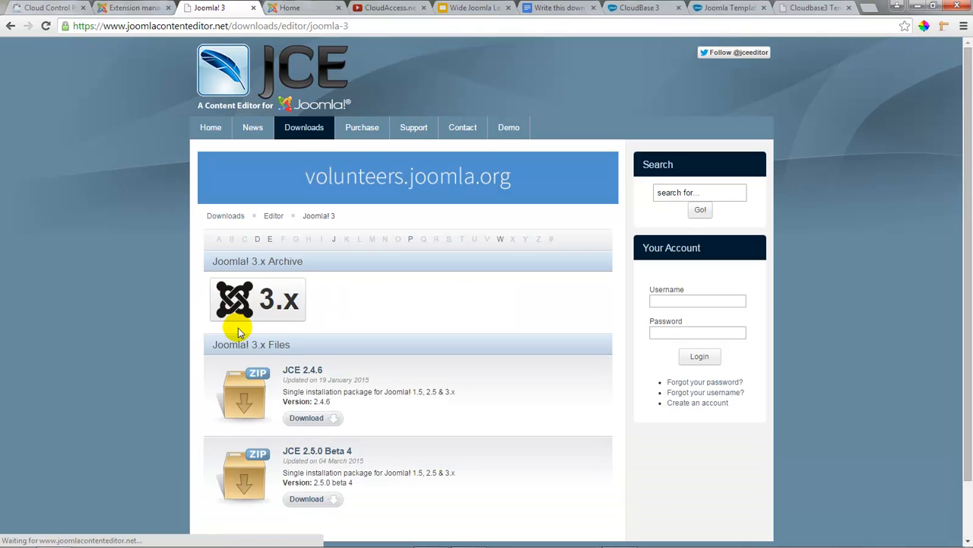
Download the JCE 2.4.6 package and save it as com_jce_246.zip in the Downloads folder.
{"action": "scroll", "coordinate": [457, 342], "scroll_direction": "down", "scroll_amount": 2}
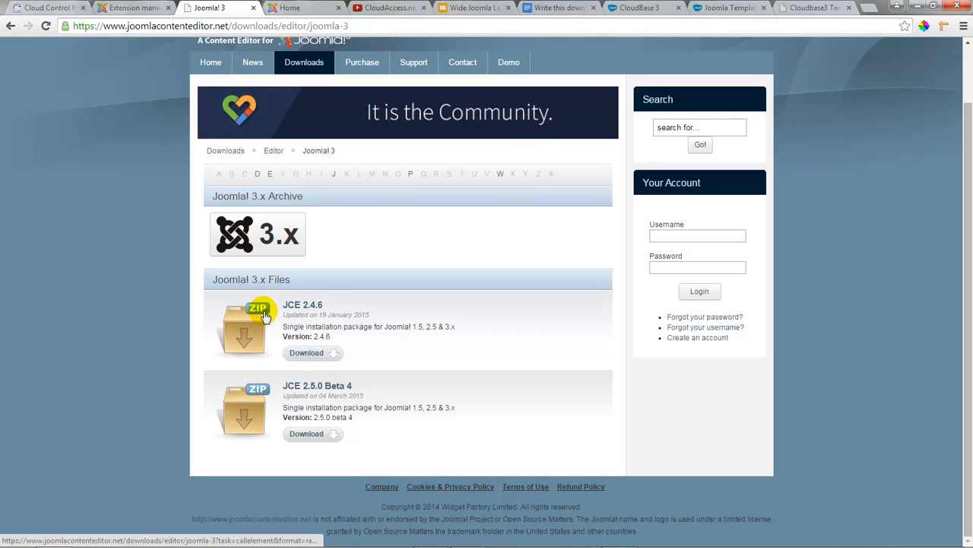
{"action": "left_click", "coordinate": [305, 356]}
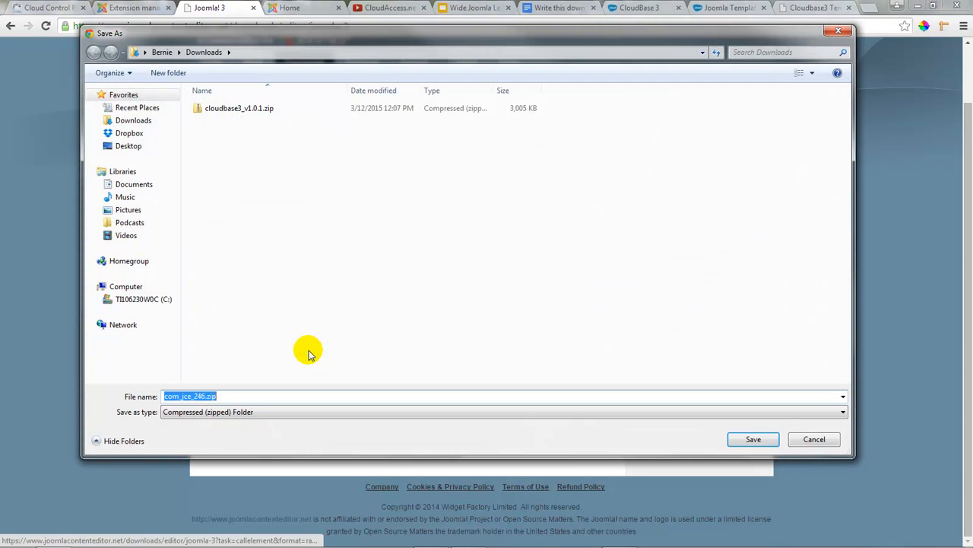
{"action": "left_click", "coordinate": [133, 120]}
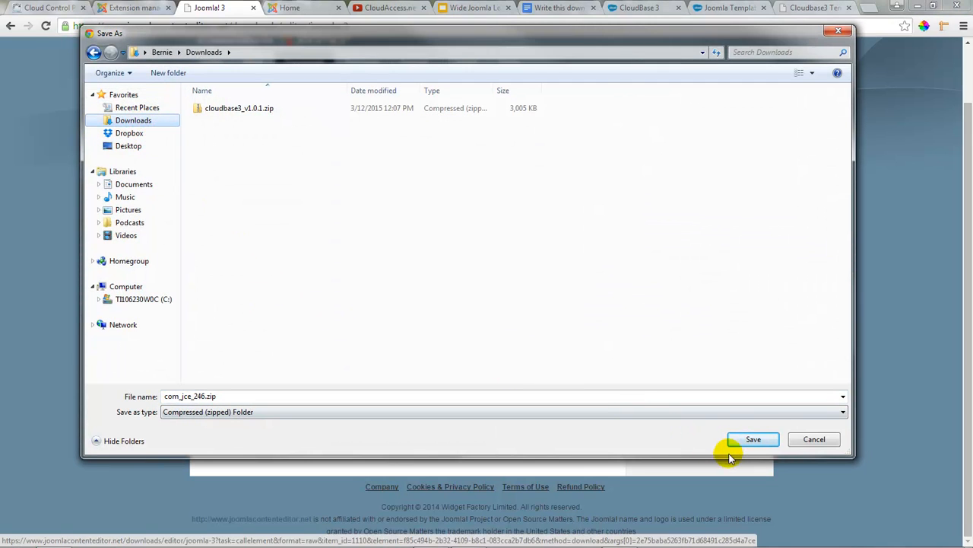
{"action": "left_click", "coordinate": [753, 440]}
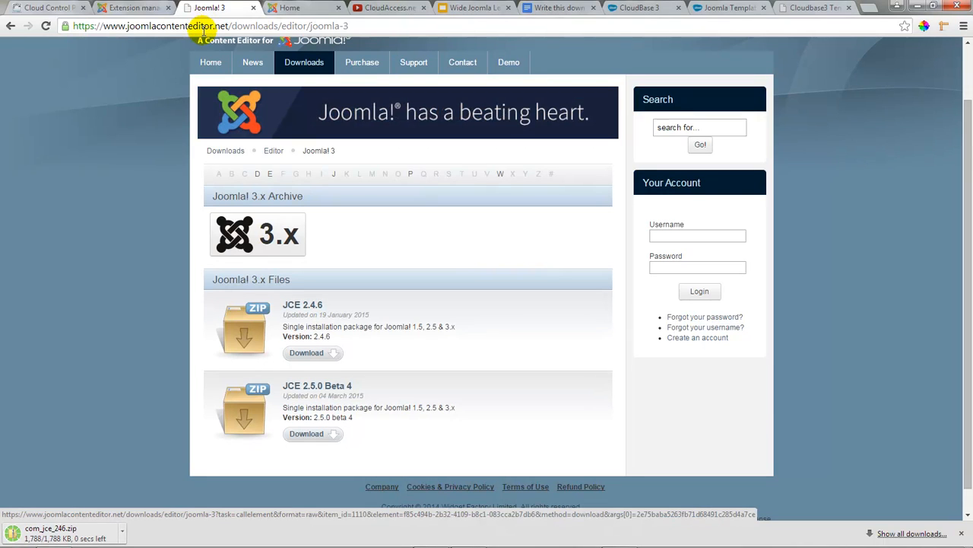
Upload and install the com_jce_246.zip package from the Downloads folder in the Extension Manager, and dismiss the browser's download bar.
{"action": "left_click", "coordinate": [148, 9]}
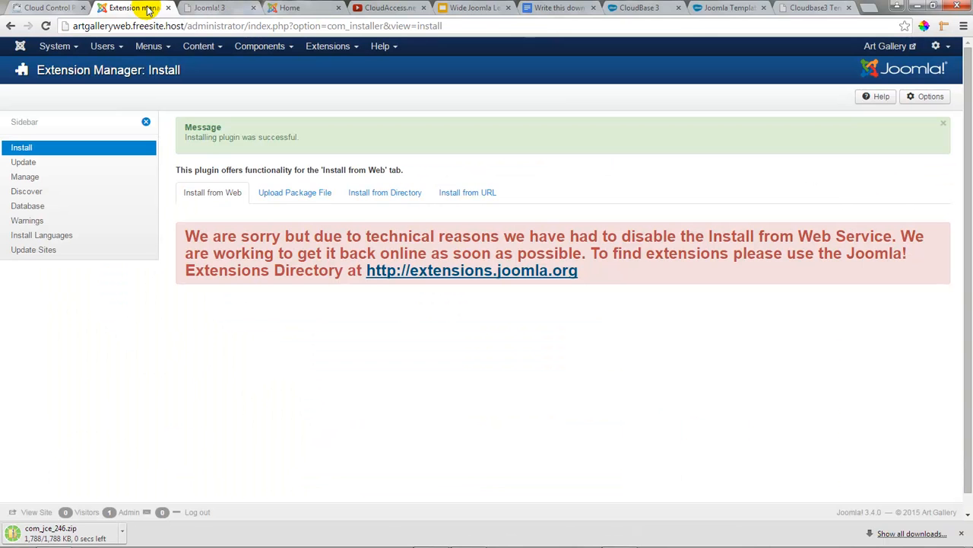
{"action": "left_click", "coordinate": [299, 194]}
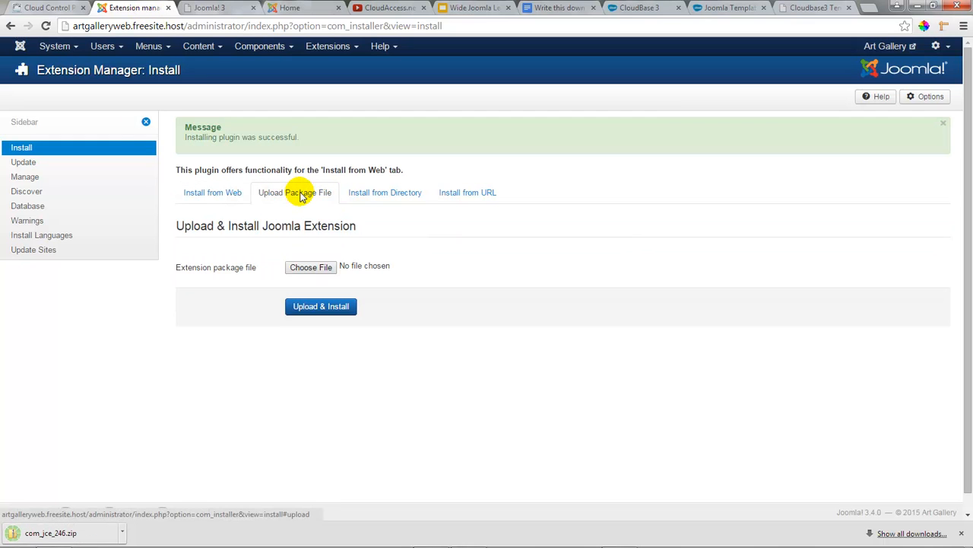
{"action": "left_click", "coordinate": [307, 269]}
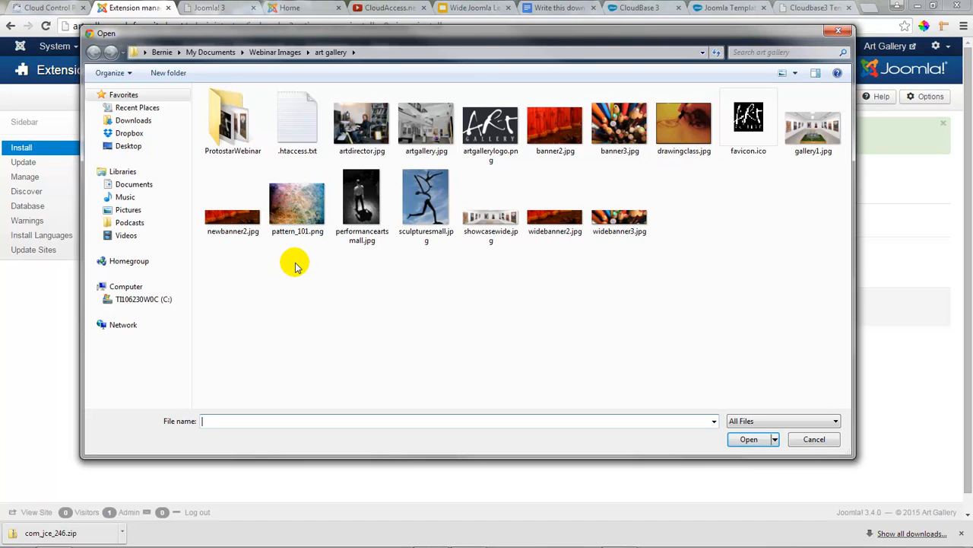
{"action": "left_click", "coordinate": [133, 120]}
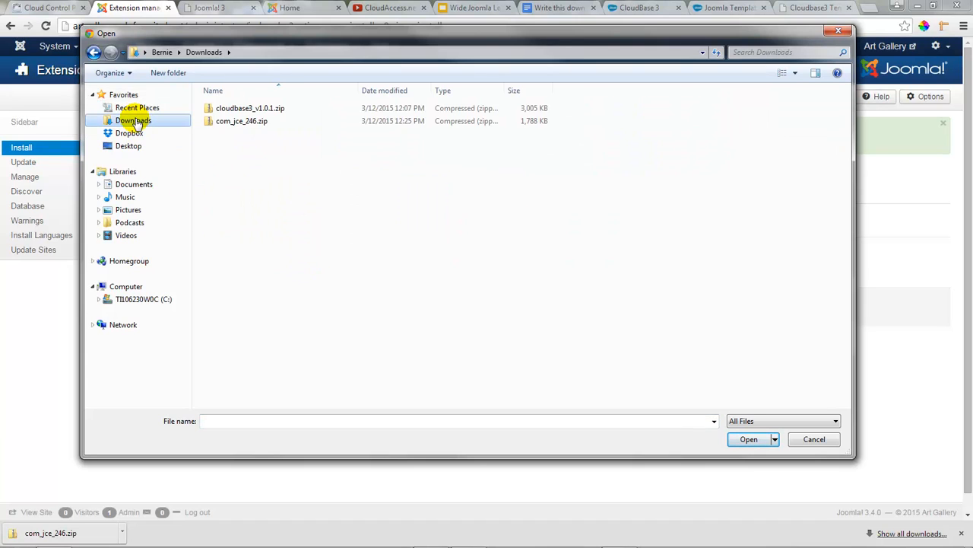
{"action": "left_click", "coordinate": [242, 124]}
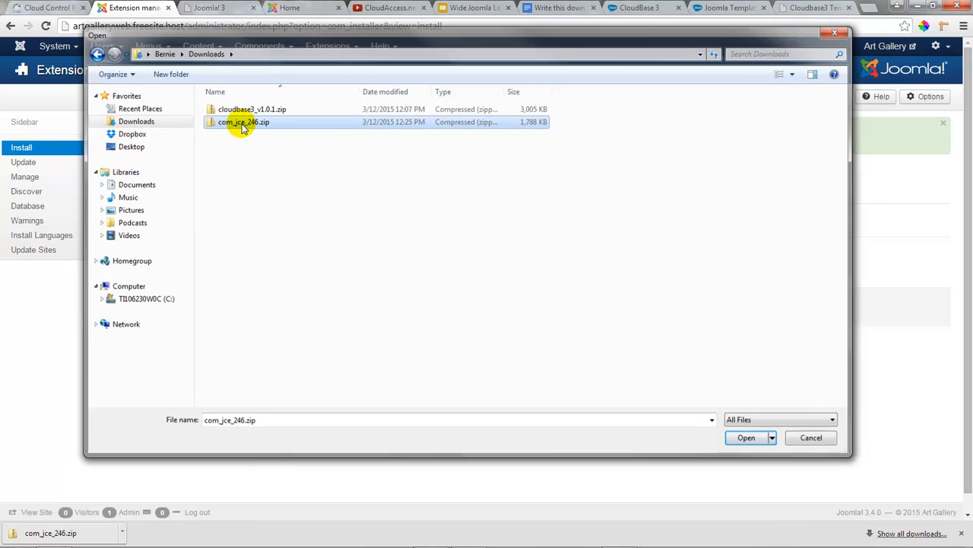
{"action": "double_click", "coordinate": [242, 124]}
{"action": "left_click", "coordinate": [328, 307]}
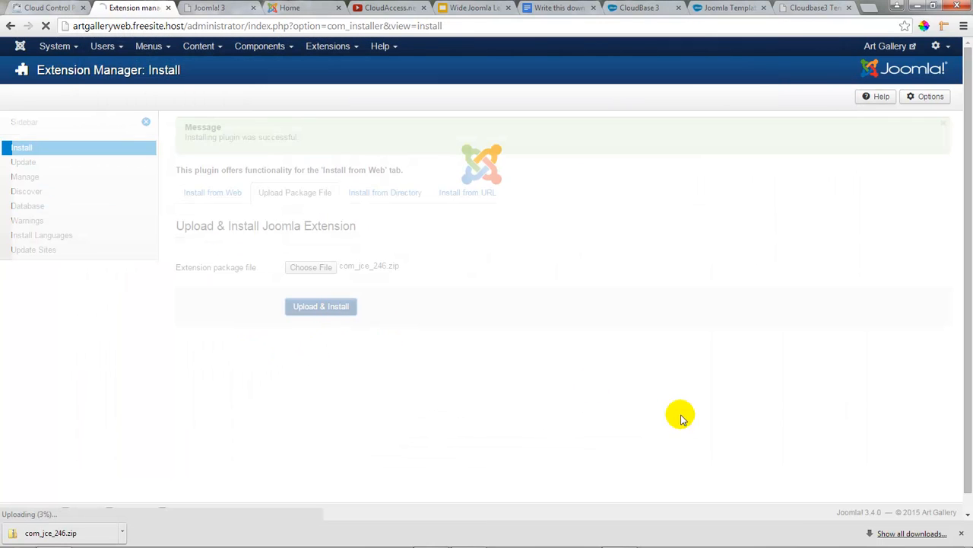
{"action": "left_click", "coordinate": [961, 532]}
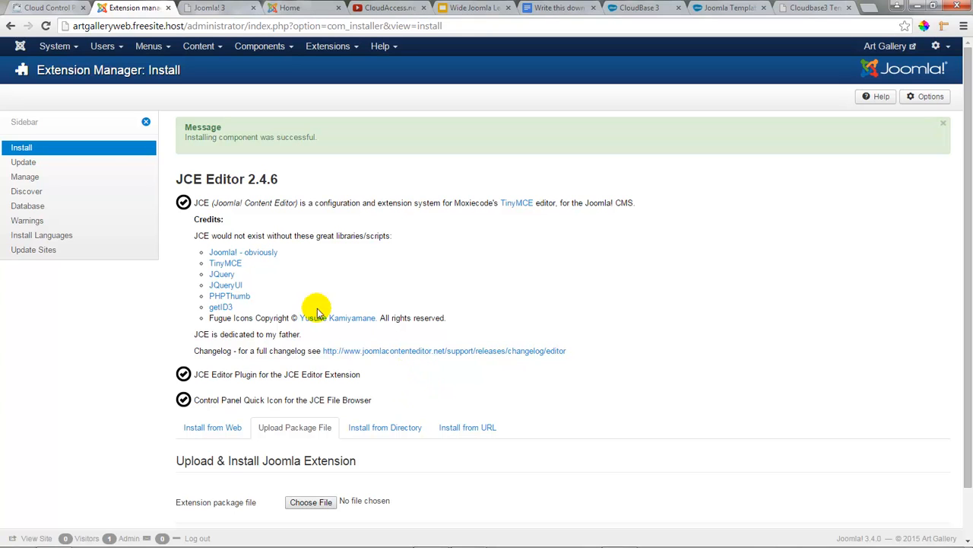
Set the site's default editor to Editor - JCE in the Global Configuration, then save and close it.
{"action": "left_click", "coordinate": [57, 46]}
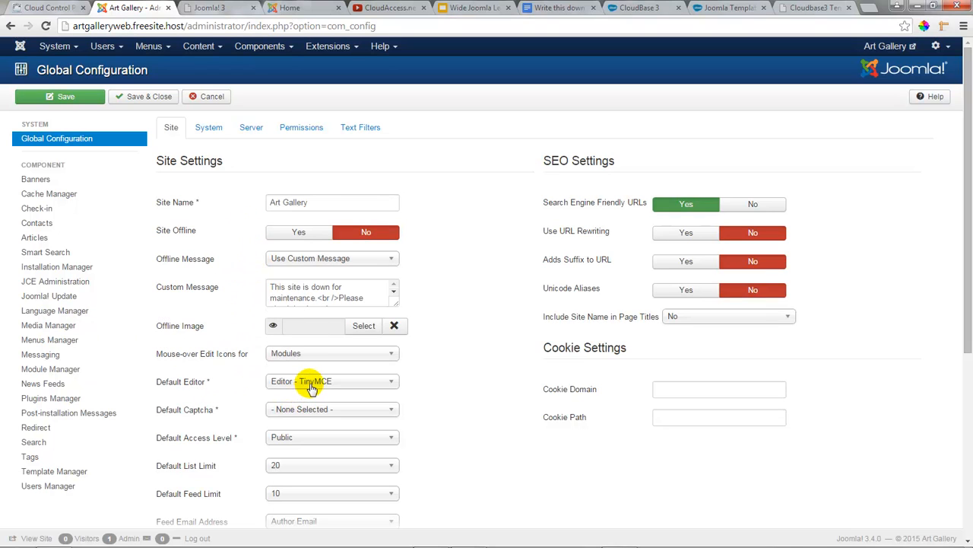
{"action": "left_click", "coordinate": [391, 382]}
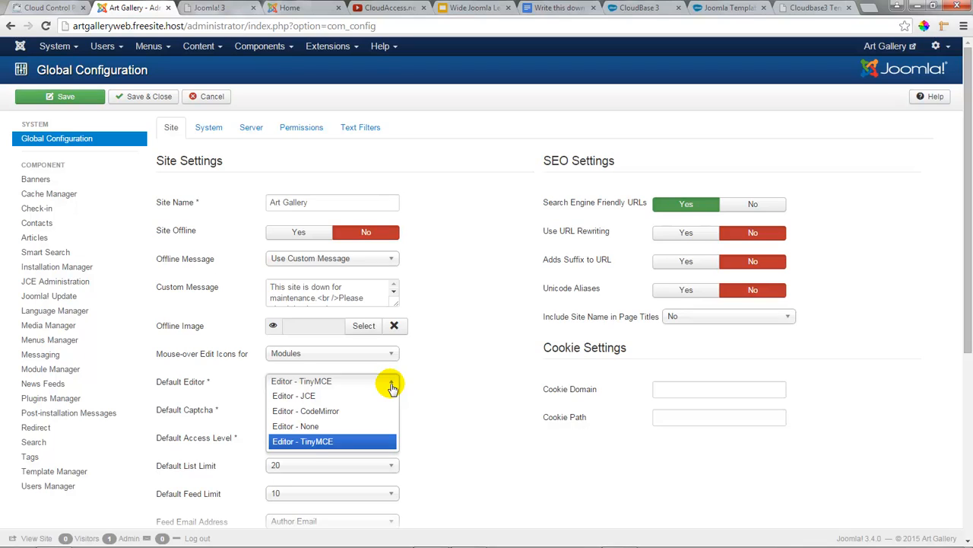
{"action": "left_click", "coordinate": [317, 397]}
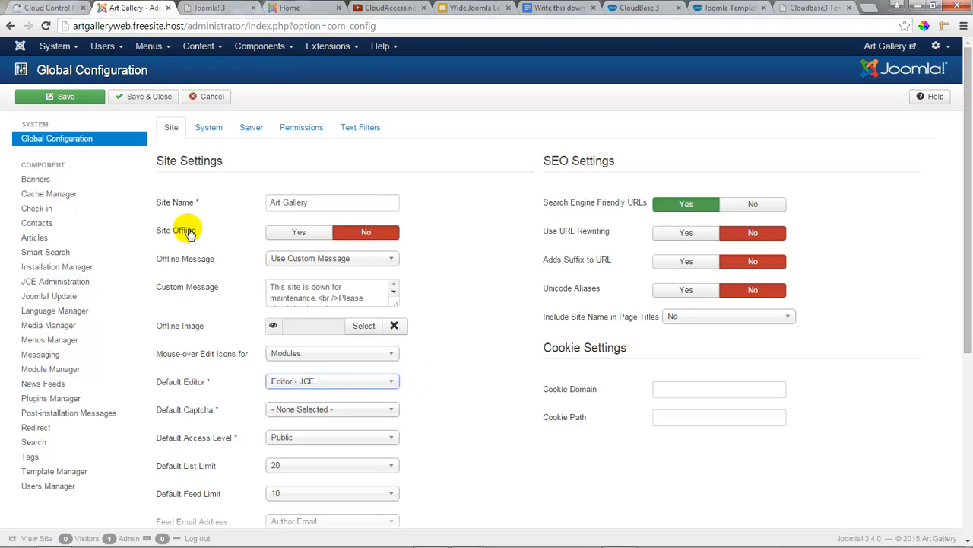
{"action": "left_click", "coordinate": [129, 100]}
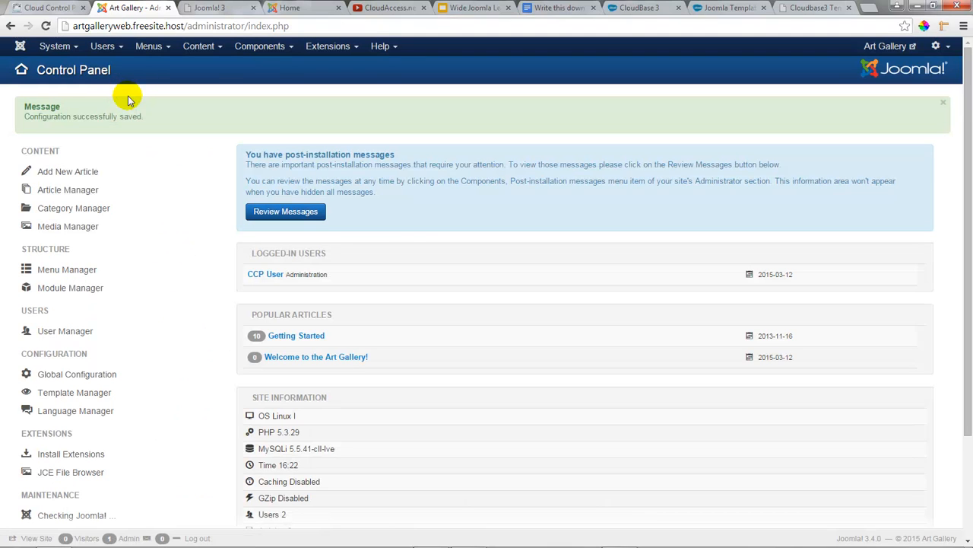
Open the "Welcome to the Art Gallery!" article for editing from the Article Manager.
{"action": "left_click", "coordinate": [79, 196]}
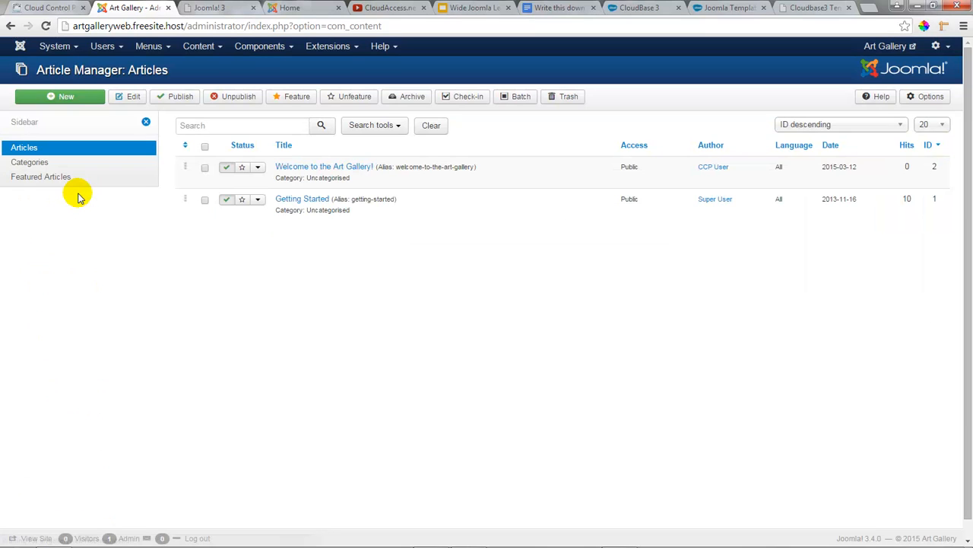
{"action": "left_click", "coordinate": [319, 172]}
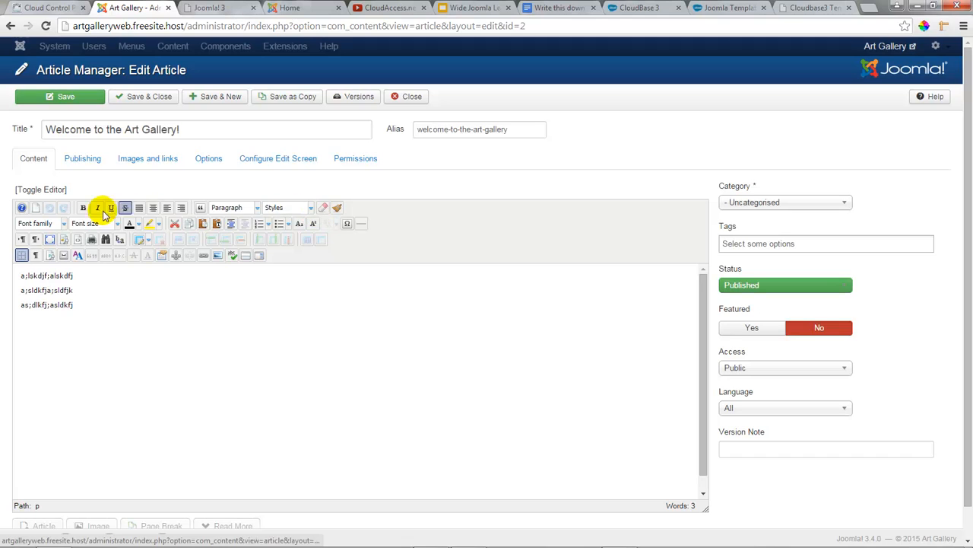
Highlight the third line of the article's placeholder text in yellow and colour the second line magenta.
{"action": "left_click_drag", "start_coordinate": [80, 306], "coordinate": [17, 304]}
{"action": "left_click", "coordinate": [149, 230]}
{"action": "left_click_drag", "start_coordinate": [77, 290], "coordinate": [6, 287]}
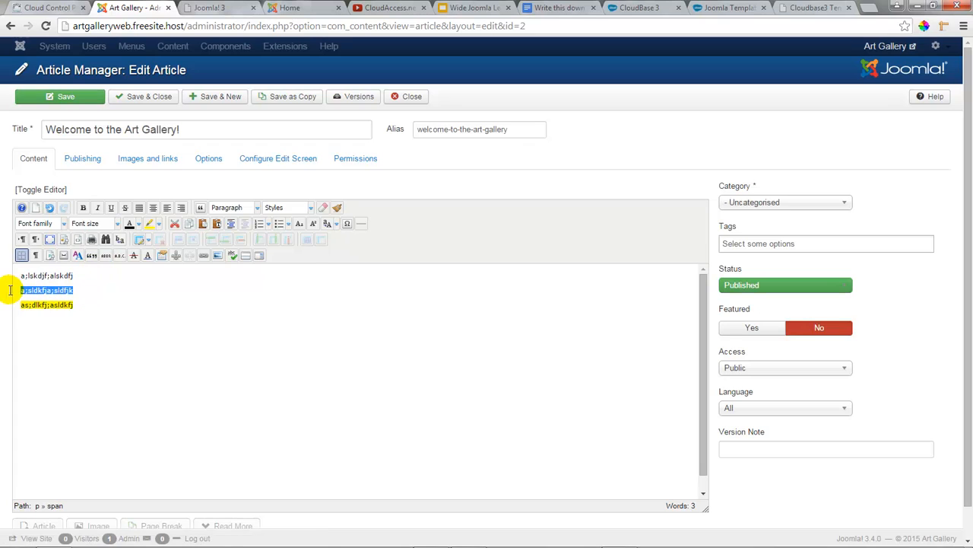
{"action": "left_click", "coordinate": [137, 223]}
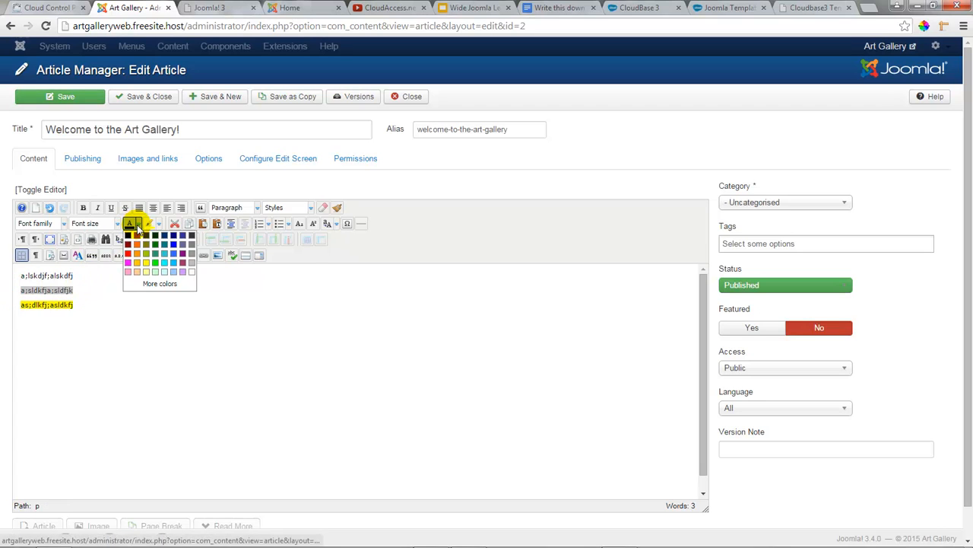
{"action": "left_click", "coordinate": [128, 265]}
Set the font size of the first placeholder line to 18pt and clear the selection.
{"action": "left_click_drag", "start_coordinate": [74, 275], "coordinate": [17, 275]}
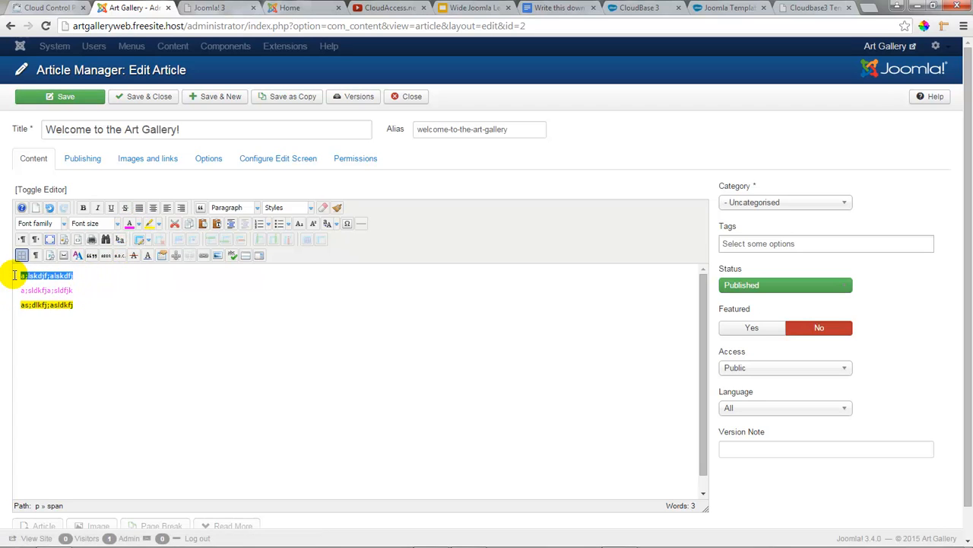
{"action": "left_click", "coordinate": [118, 223]}
{"action": "left_click", "coordinate": [100, 315]}
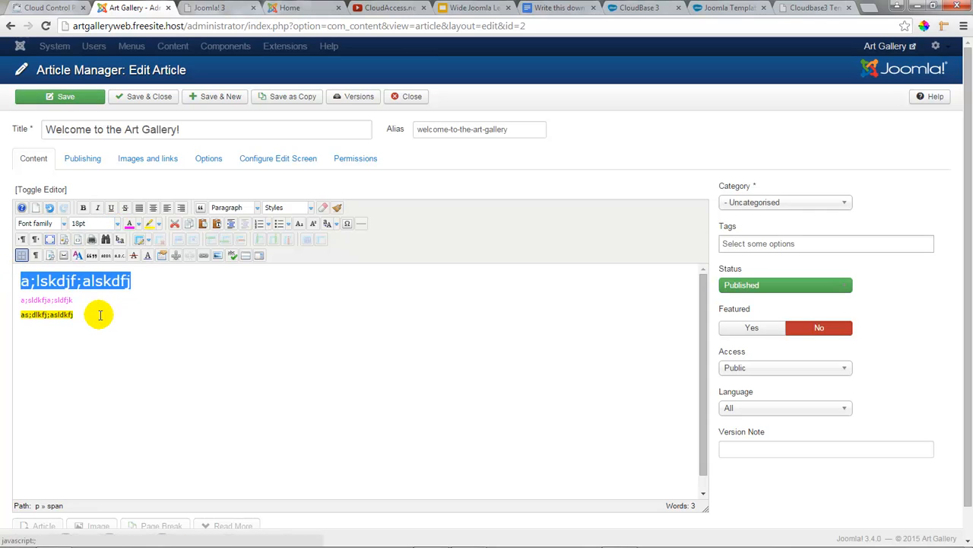
{"action": "left_click", "coordinate": [102, 323]}
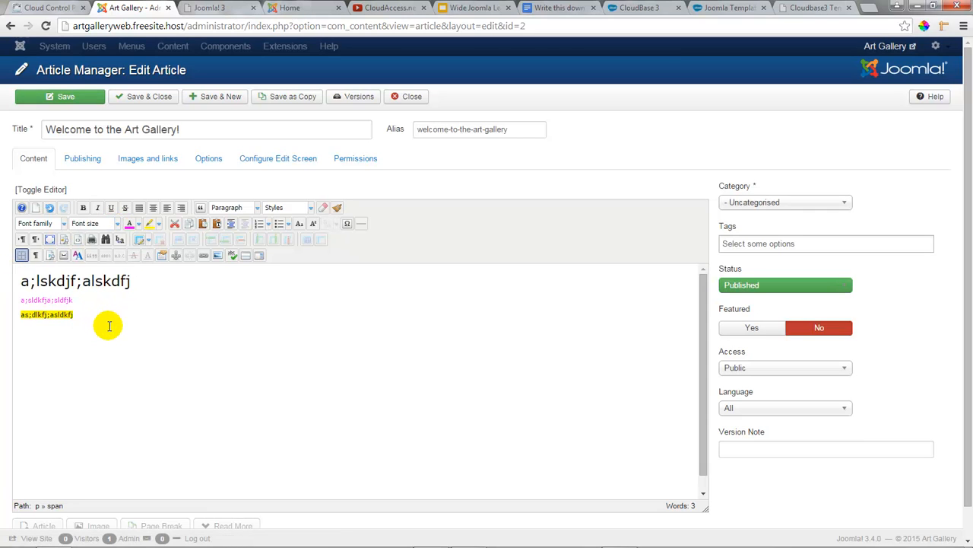
Delete all three placeholder lines from the article body.
{"action": "left_click_drag", "start_coordinate": [114, 315], "coordinate": [33, 268]}
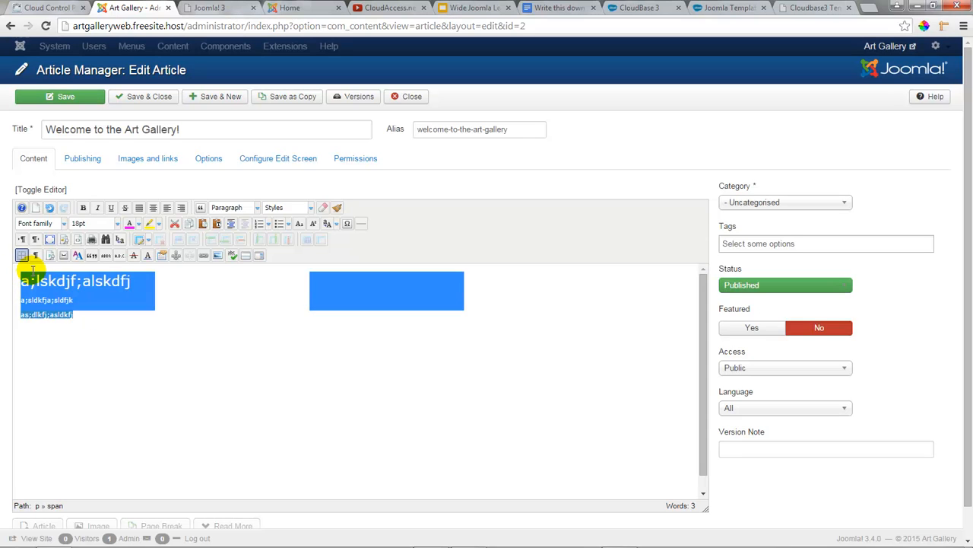
{"action": "key", "text": "Delete"}
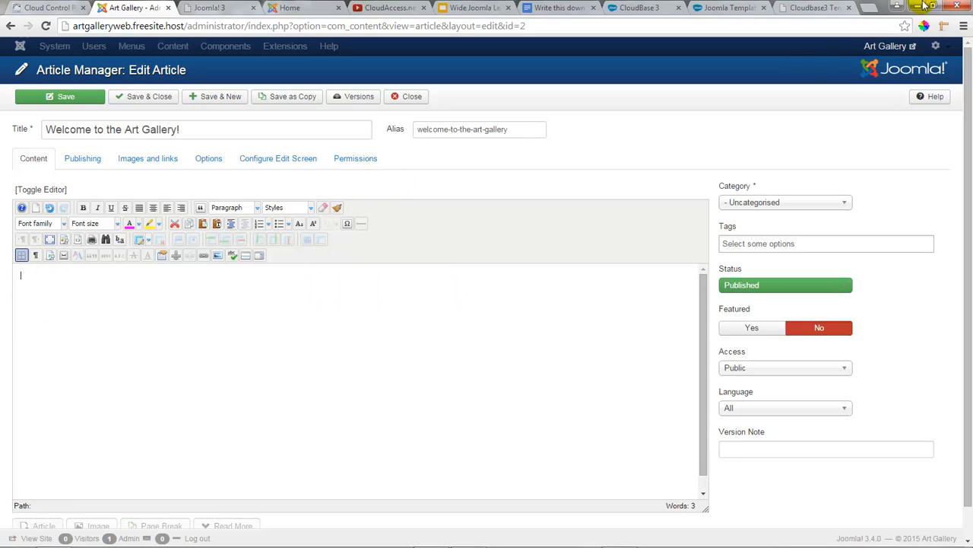
{"action": "left_click", "coordinate": [869, 11]}
{"action": "type", "text": "lorem ipsum"}
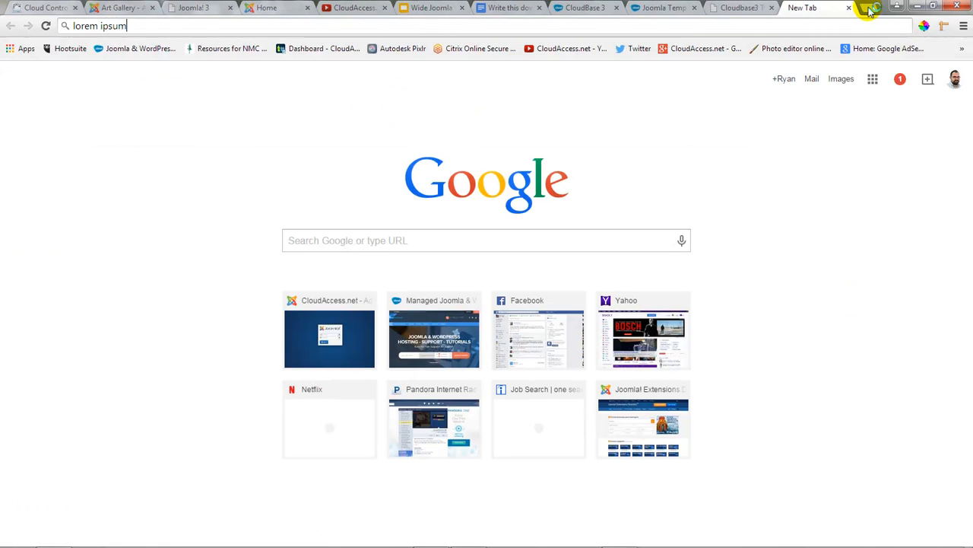
{"action": "key", "text": "Return"}
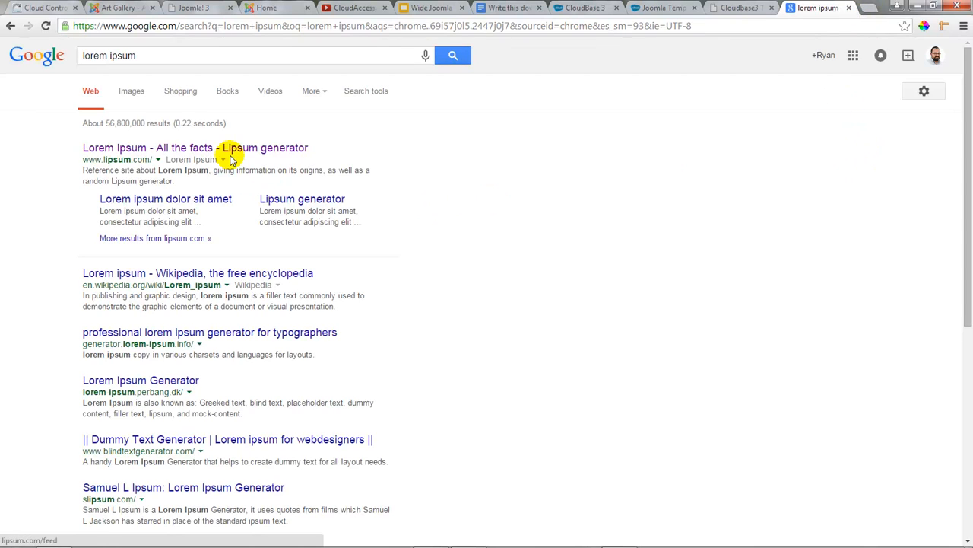
{"action": "left_click", "coordinate": [221, 149]}
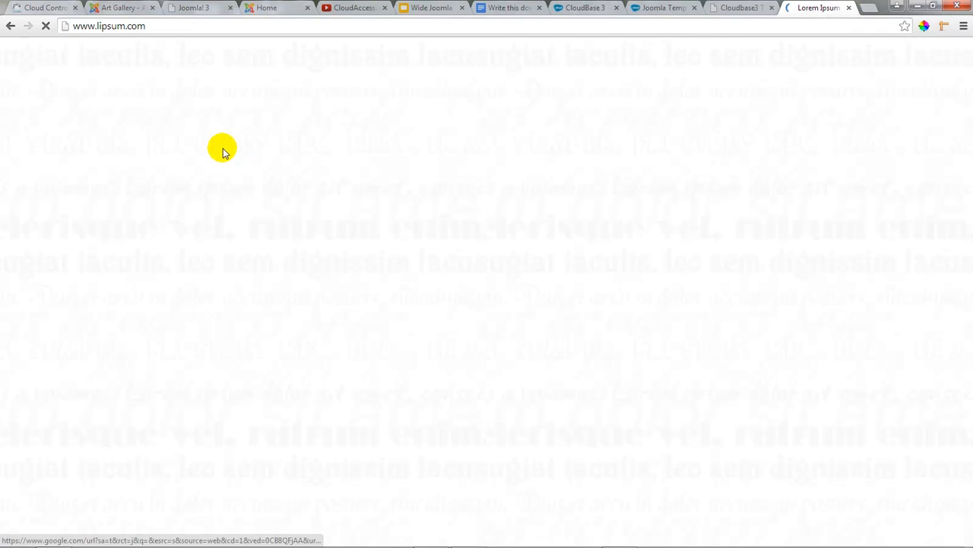
{"action": "scroll", "coordinate": [289, 285], "scroll_direction": "down", "scroll_amount": 5}
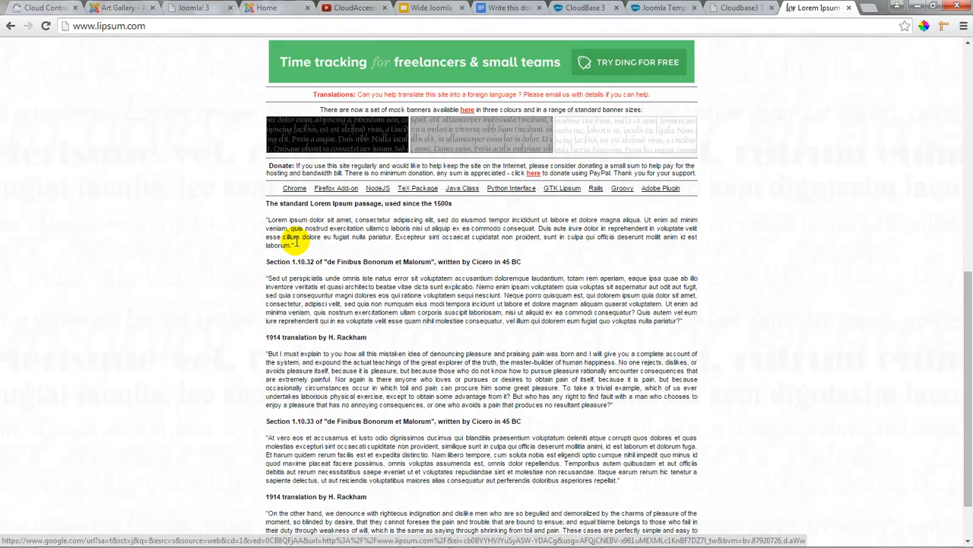
{"action": "left_click_drag", "start_coordinate": [293, 244], "coordinate": [252, 203]}
{"action": "key", "text": "ctrl+c"}
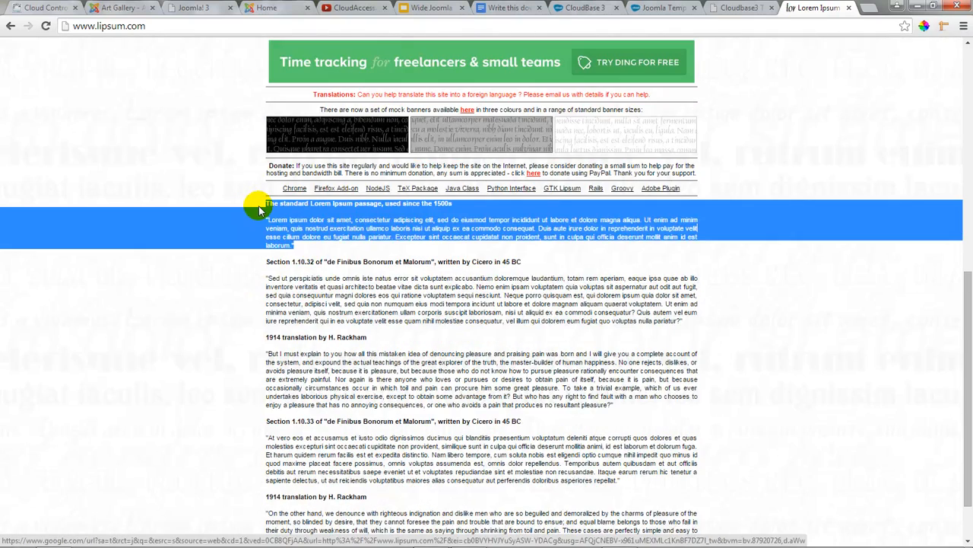
{"action": "left_click", "coordinate": [240, 263]}
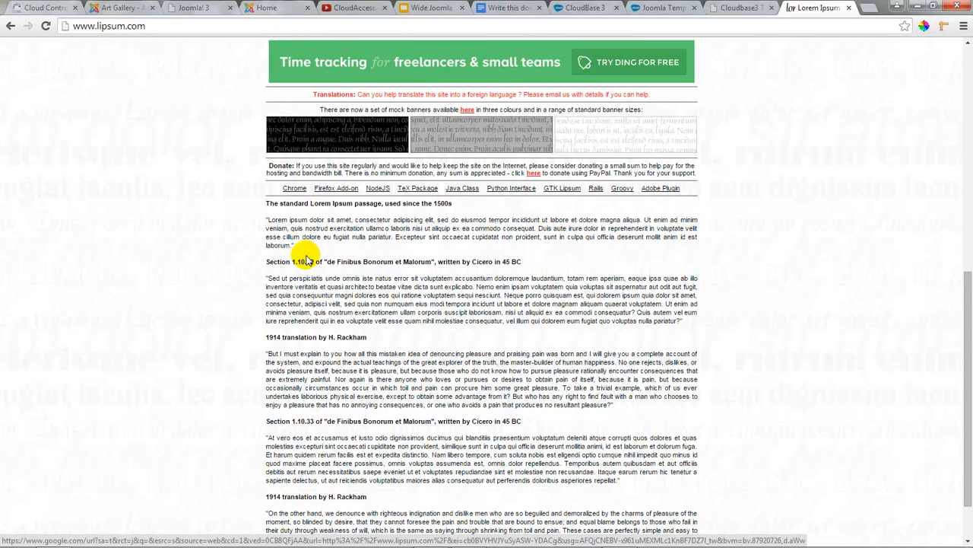
Return to the article, set the text colour to black and insert the copied Lorem Ipsum passage as plain text.
{"action": "left_click", "coordinate": [122, 9]}
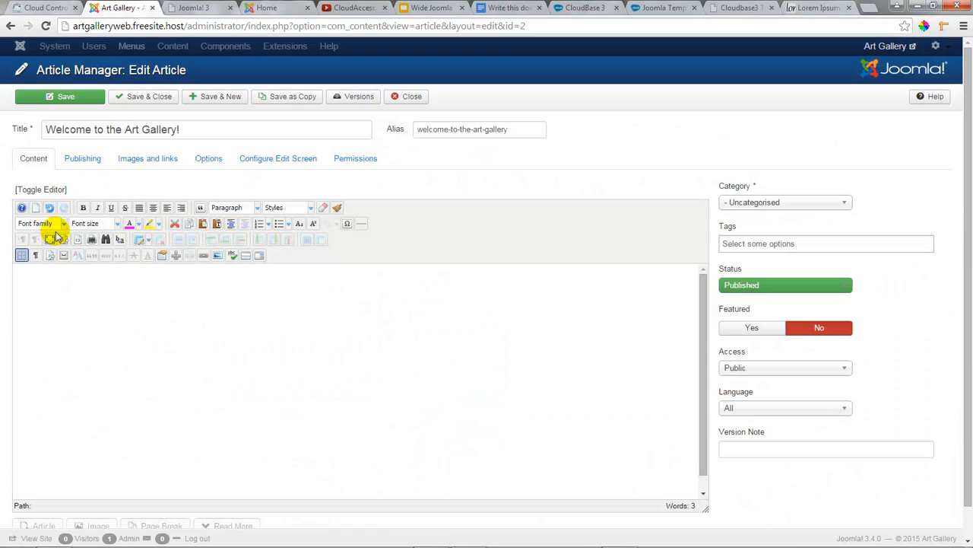
{"action": "left_click", "coordinate": [135, 223]}
{"action": "left_click", "coordinate": [128, 236]}
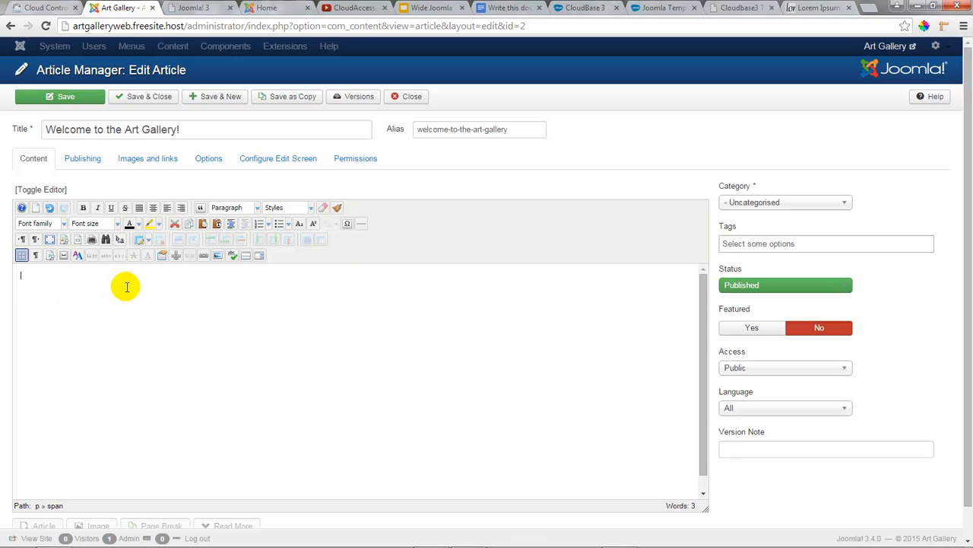
{"action": "left_click", "coordinate": [216, 227]}
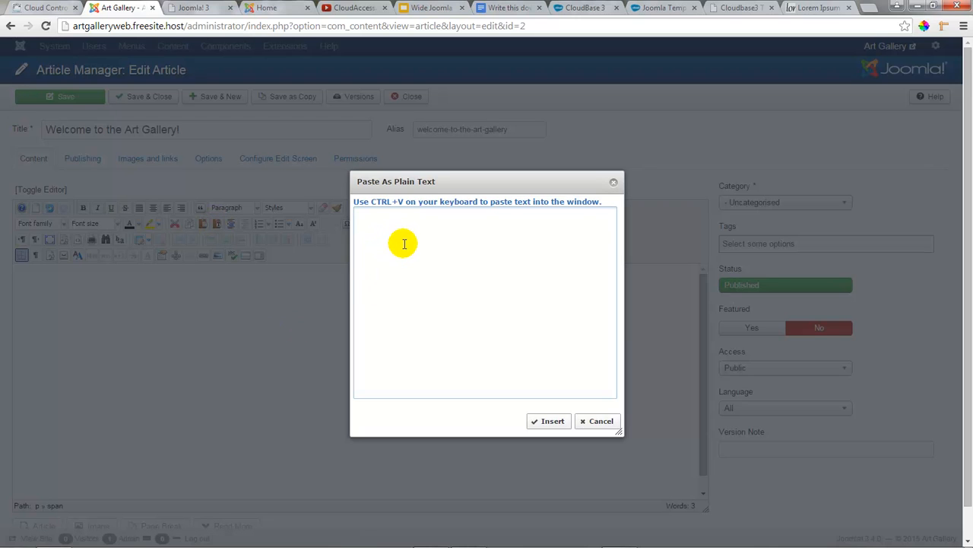
{"action": "key", "text": "ctrl+v"}
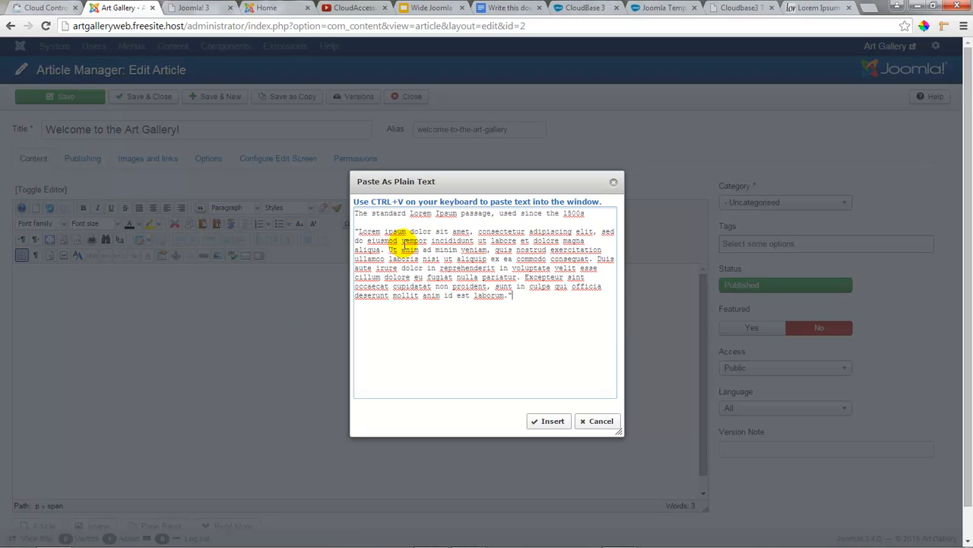
{"action": "left_click", "coordinate": [546, 421]}
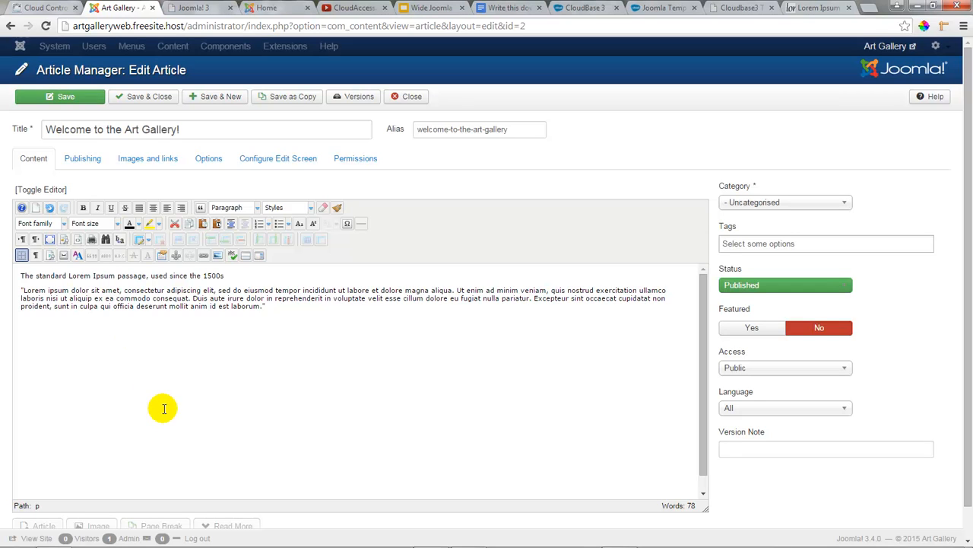
Format the line "The standard Lorem Ipsum passage, used since the 1500s" as Heading 2.
{"action": "left_click_drag", "start_coordinate": [225, 276], "coordinate": [17, 276]}
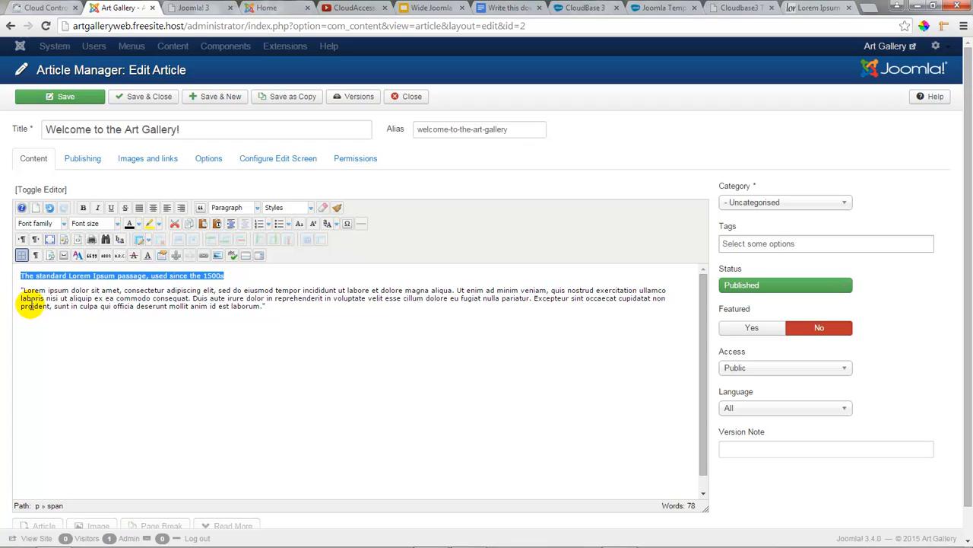
{"action": "left_click", "coordinate": [258, 208]}
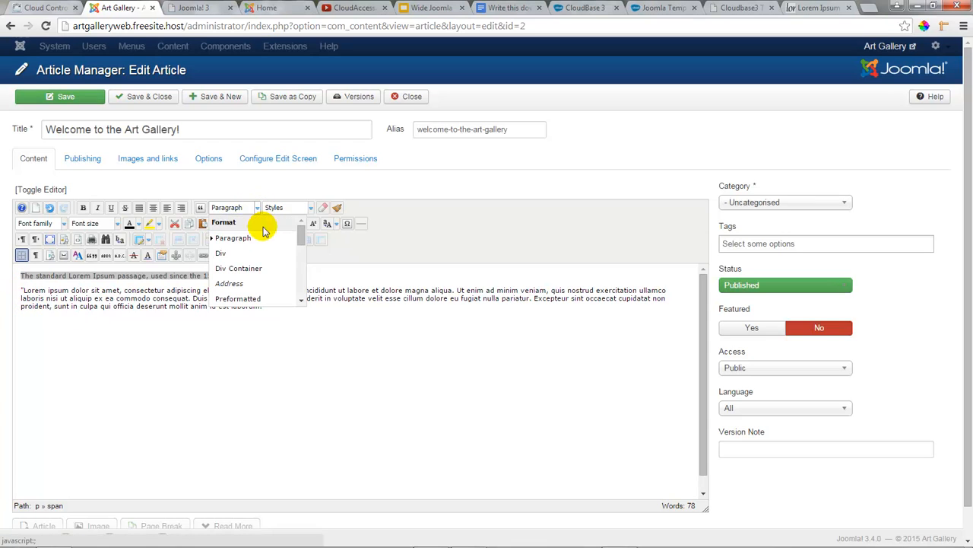
{"action": "scroll", "coordinate": [302, 242], "scroll_direction": "down", "scroll_amount": 3}
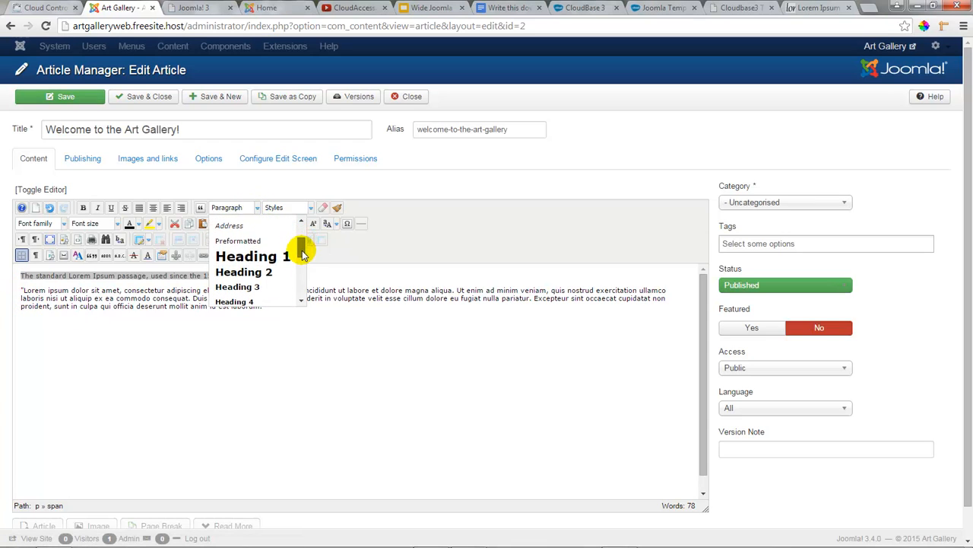
{"action": "left_click", "coordinate": [261, 274]}
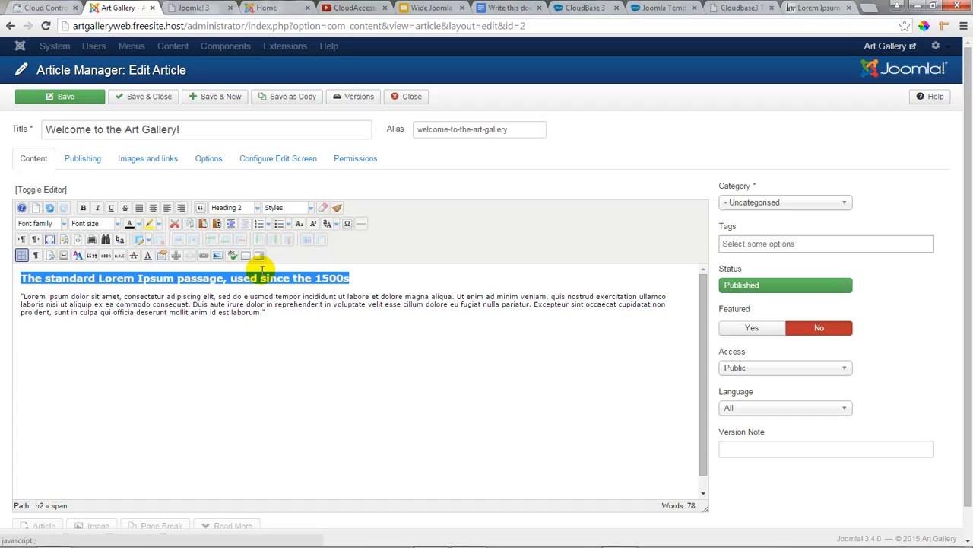
Examine the article's HTML source for the heading and paragraph tags and return to the visual editor.
{"action": "left_click", "coordinate": [265, 315]}
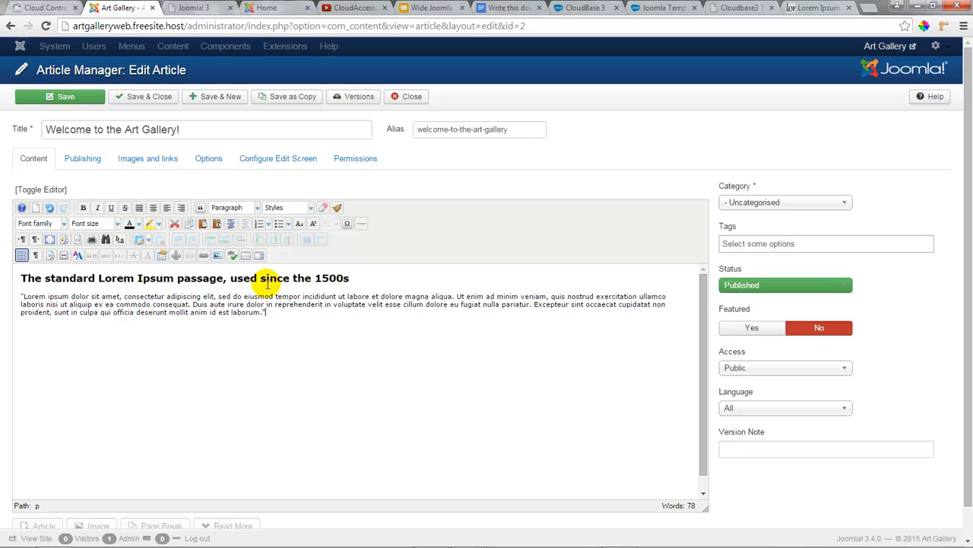
{"action": "left_click", "coordinate": [78, 242]}
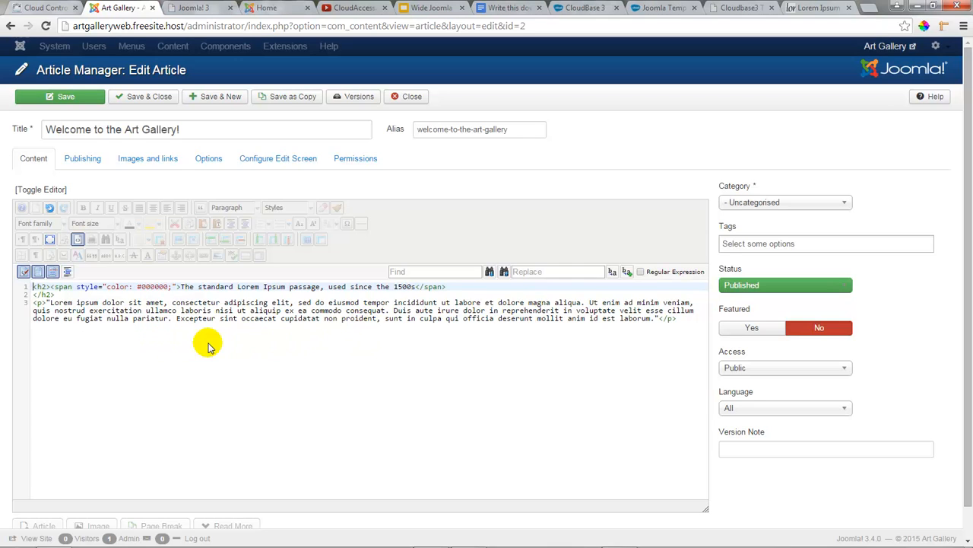
{"action": "left_click", "coordinate": [45, 288]}
{"action": "left_click_drag", "start_coordinate": [50, 288], "coordinate": [32, 288]}
{"action": "left_click", "coordinate": [81, 339]}
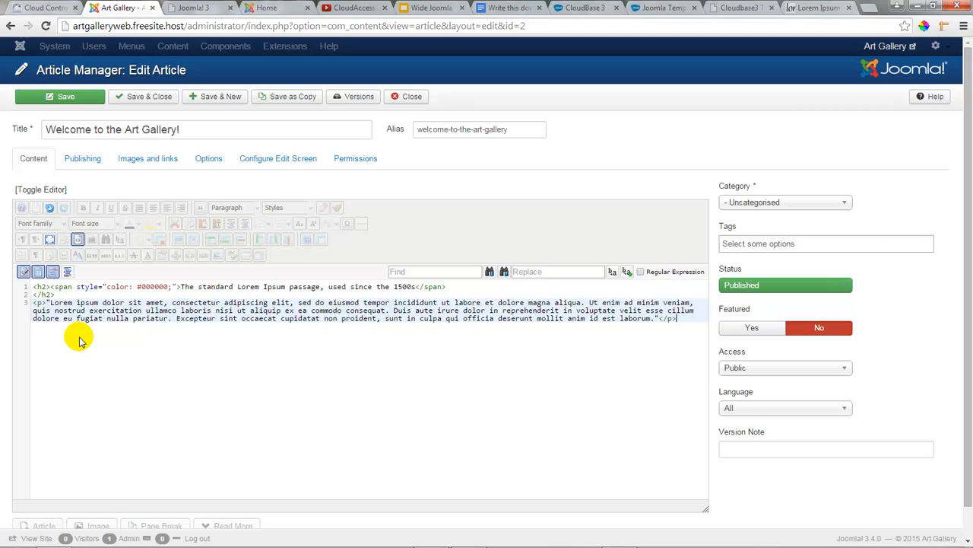
{"action": "left_click", "coordinate": [77, 240]}
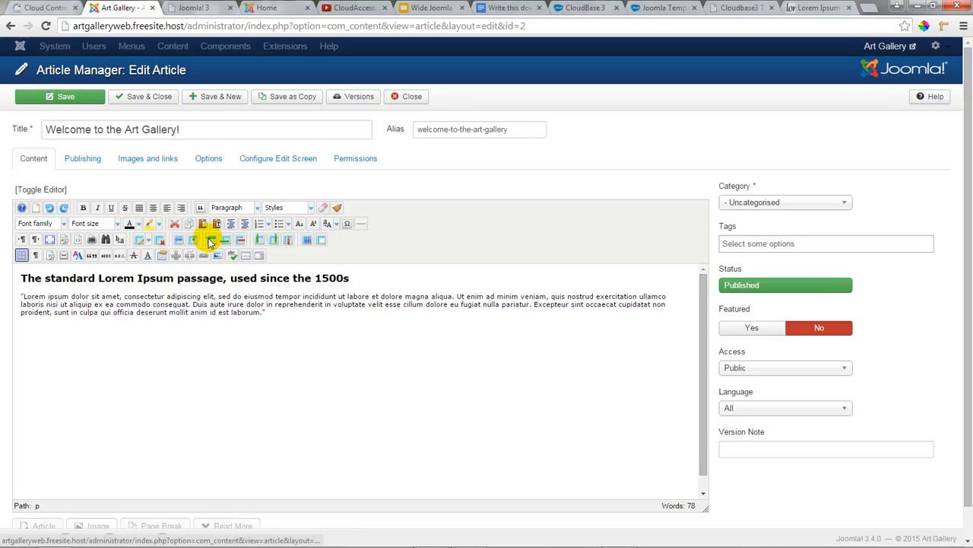
Place the cursor before the Lorem Ipsum paragraph and upload artgallery.jpg from Documents > Webinar Images > art gallery through the Image Manager.
{"action": "left_click", "coordinate": [21, 298]}
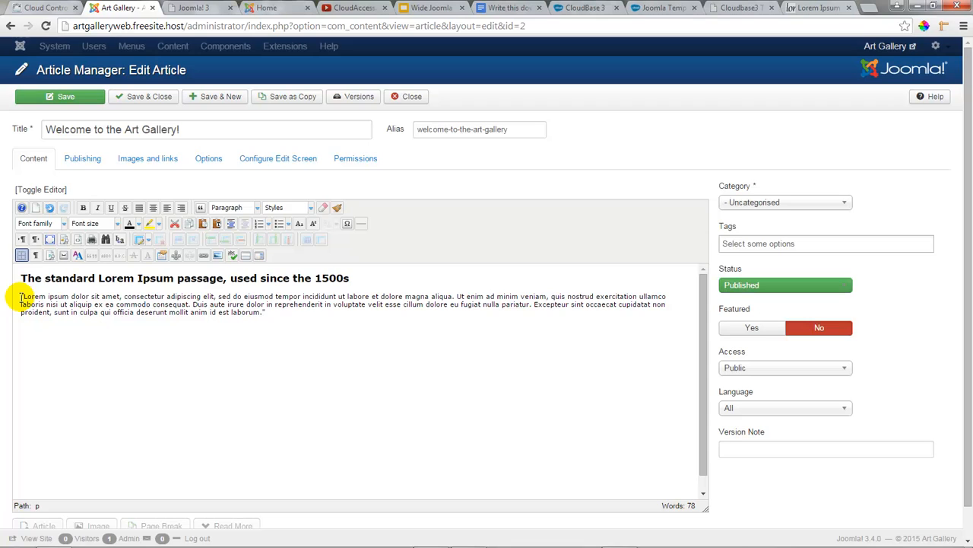
{"action": "left_click", "coordinate": [219, 260]}
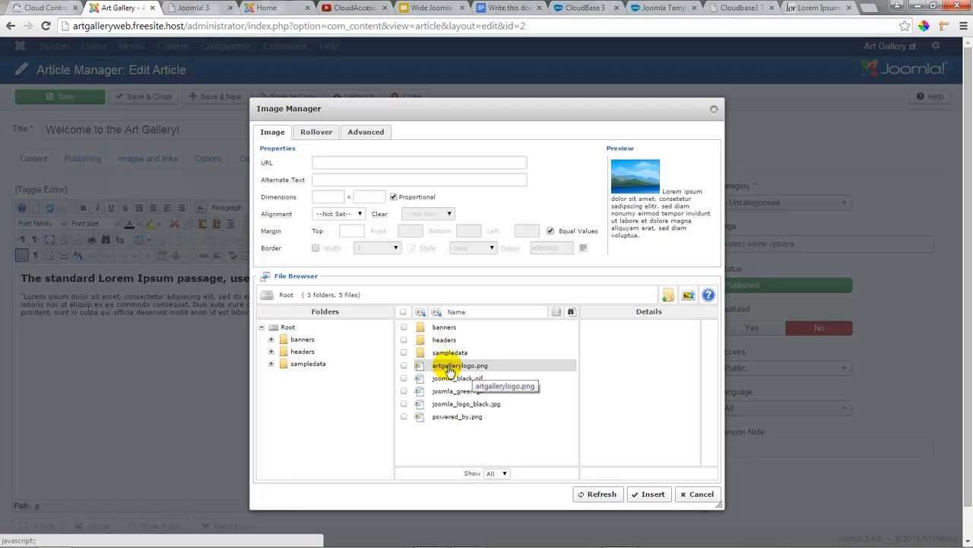
{"action": "left_click", "coordinate": [688, 296]}
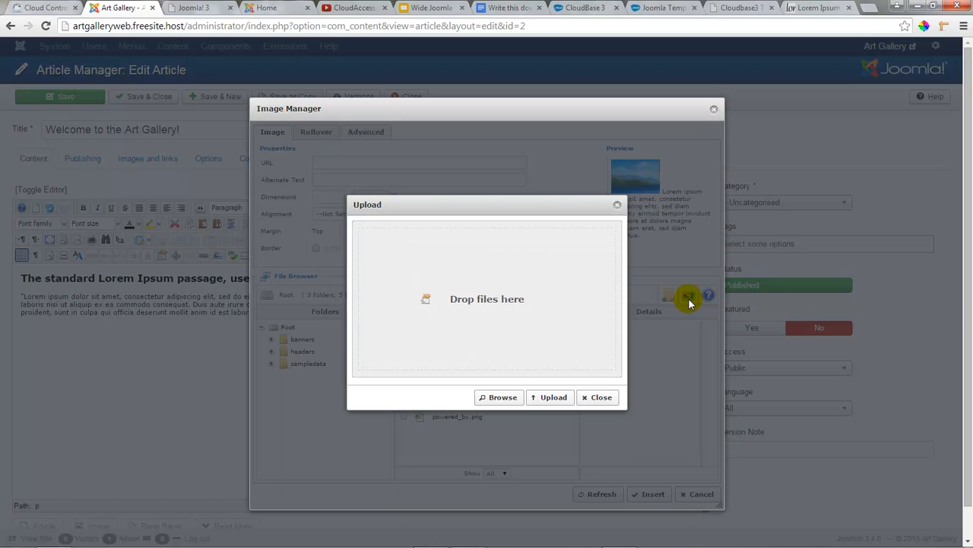
{"action": "left_click", "coordinate": [500, 397]}
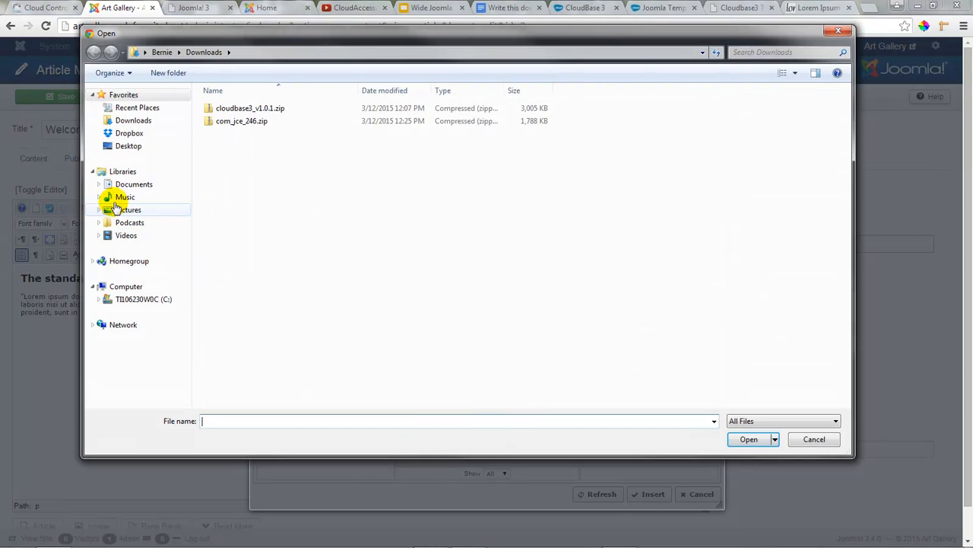
{"action": "left_click", "coordinate": [129, 185]}
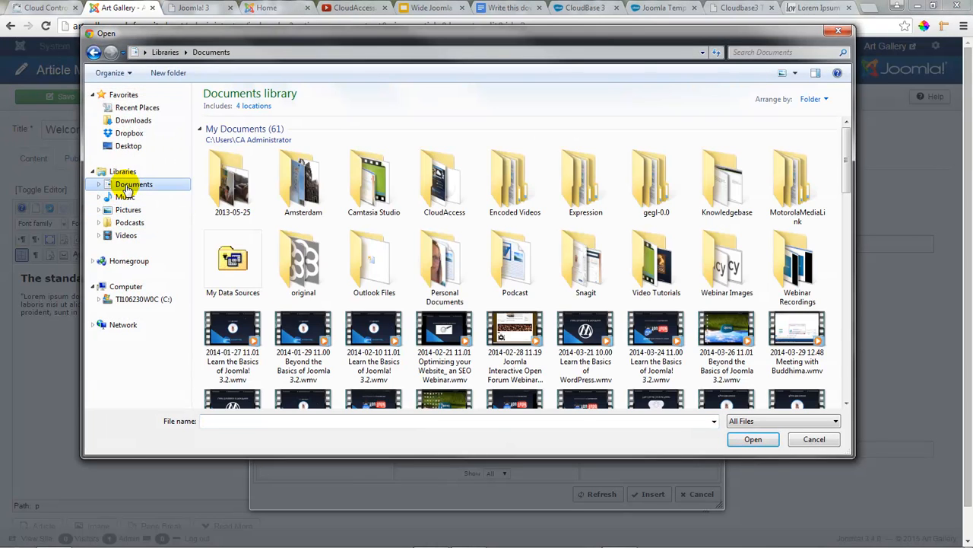
{"action": "double_click", "coordinate": [718, 258]}
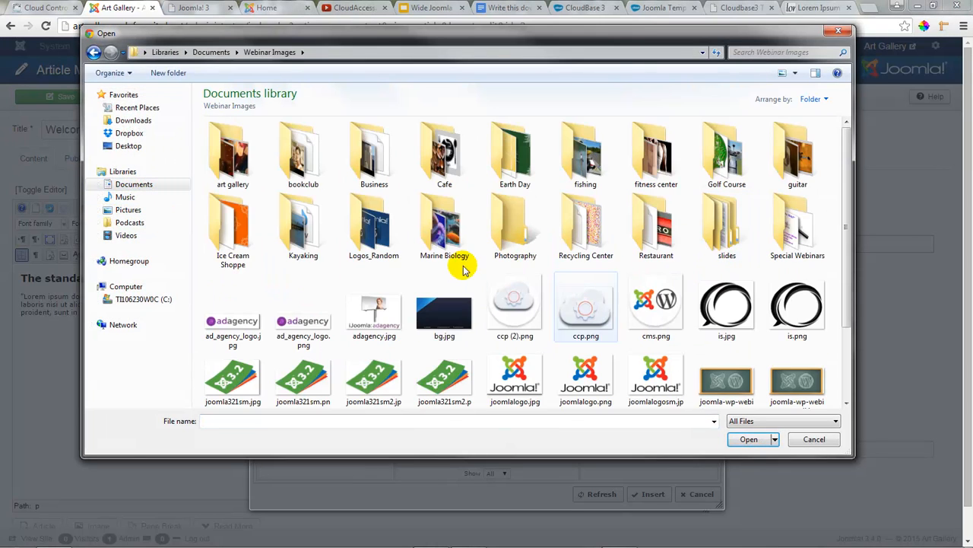
{"action": "double_click", "coordinate": [217, 152]}
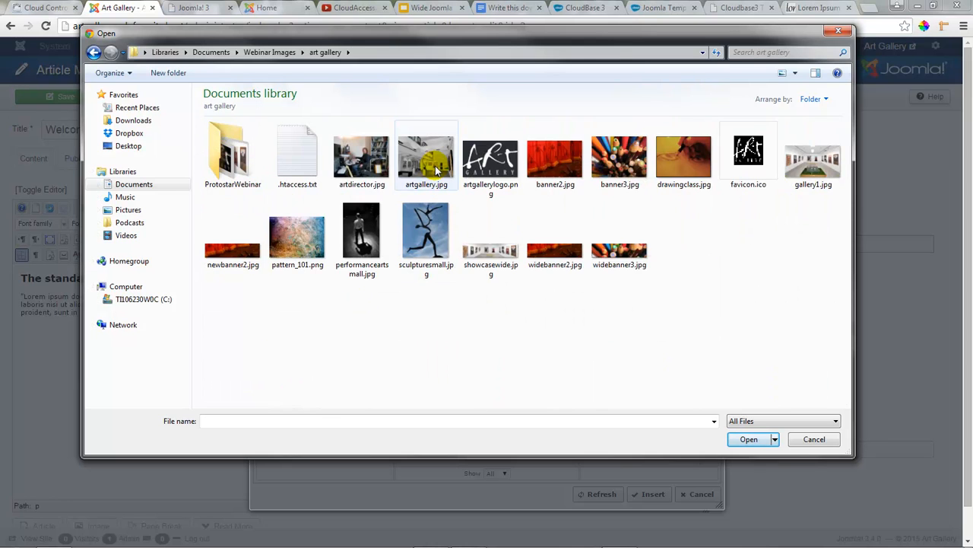
{"action": "double_click", "coordinate": [432, 164]}
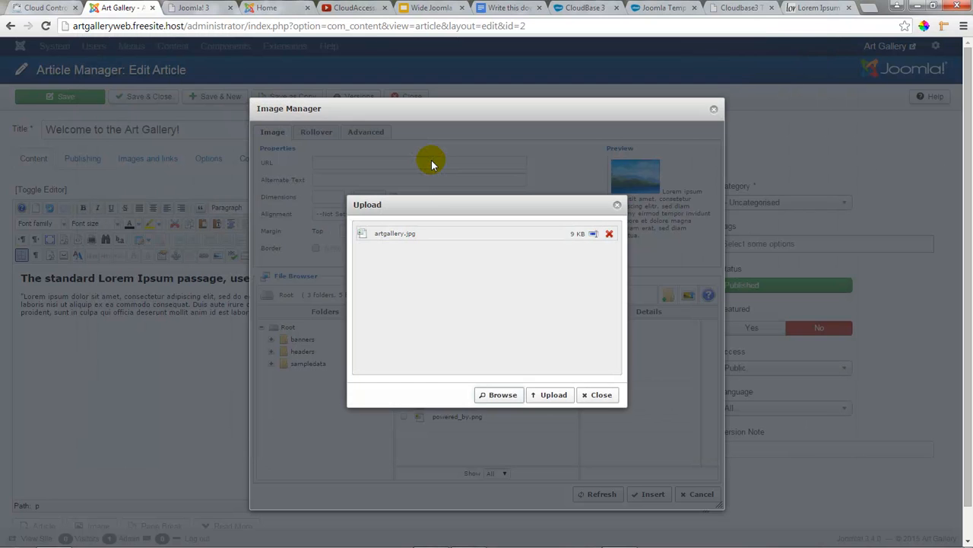
{"action": "left_click", "coordinate": [557, 398]}
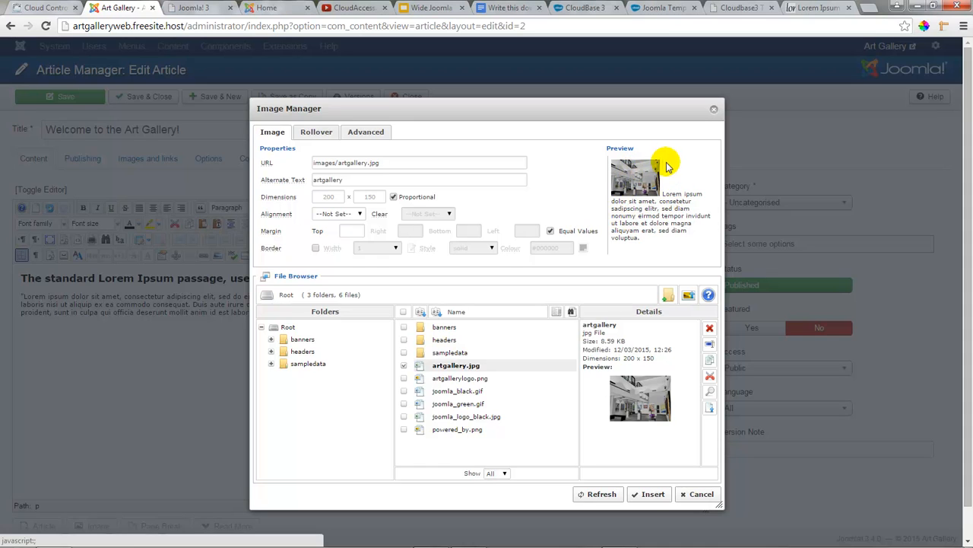
Insert artgallery.jpg with left alignment and an equal margin of 5 on all sides, and save and close the article.
{"action": "left_click", "coordinate": [359, 214]}
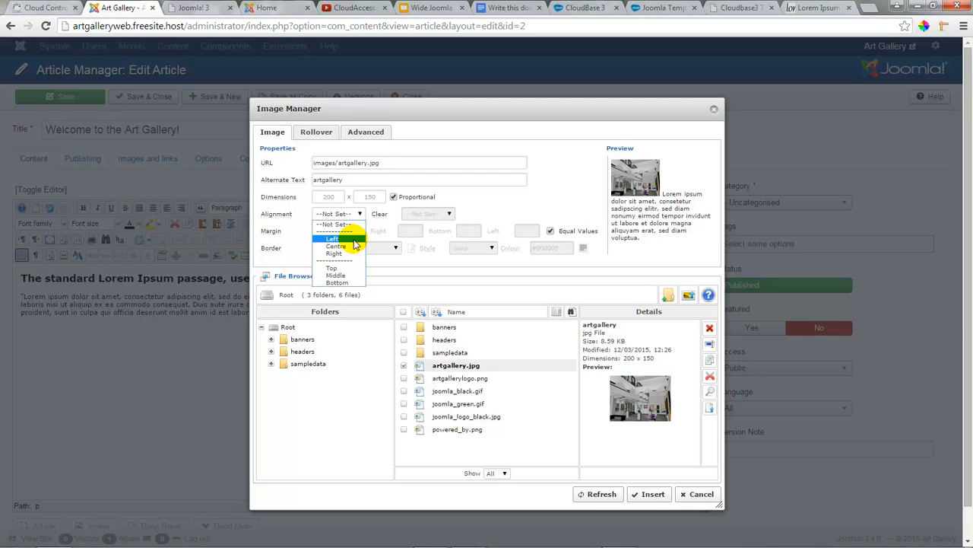
{"action": "left_click", "coordinate": [353, 240]}
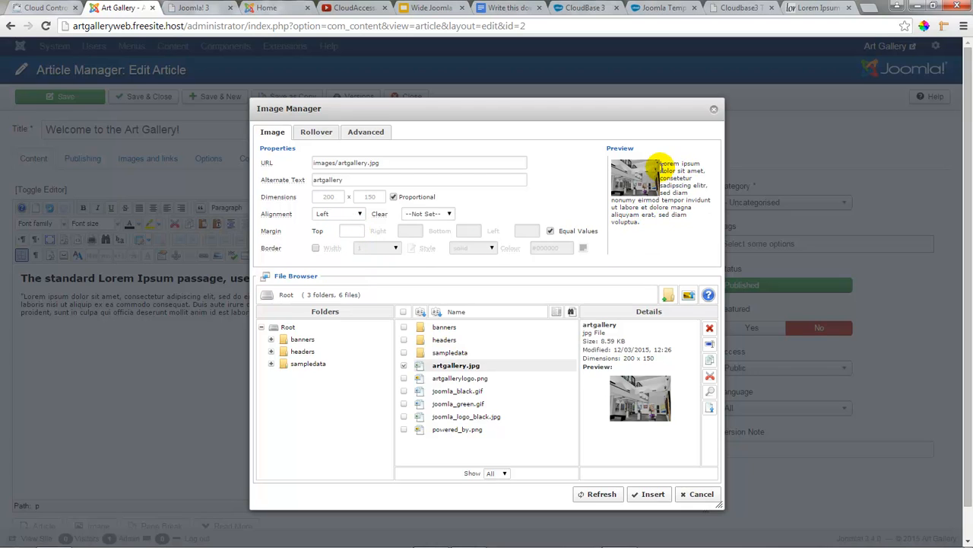
{"action": "left_click", "coordinate": [355, 229]}
{"action": "type", "text": "5"}
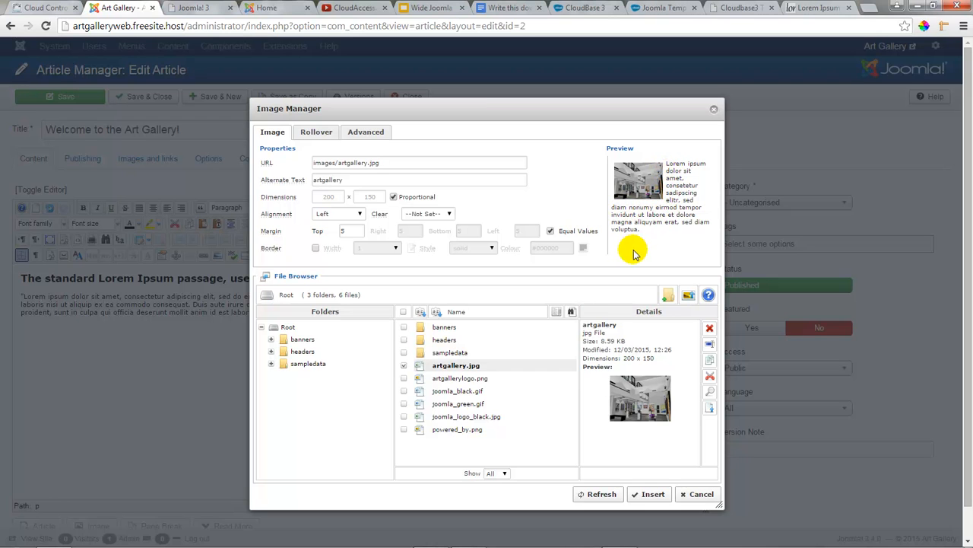
{"action": "left_click", "coordinate": [648, 493]}
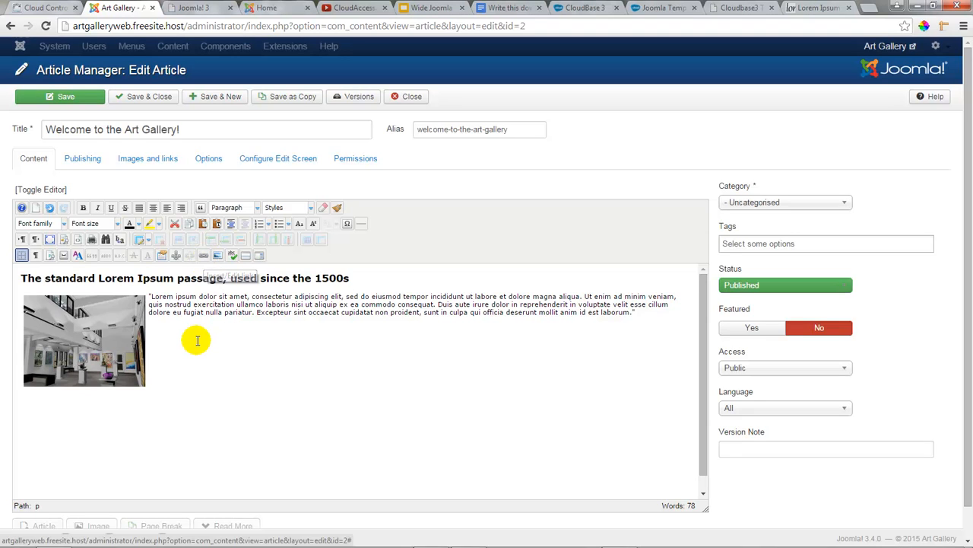
{"action": "left_click", "coordinate": [152, 101]}
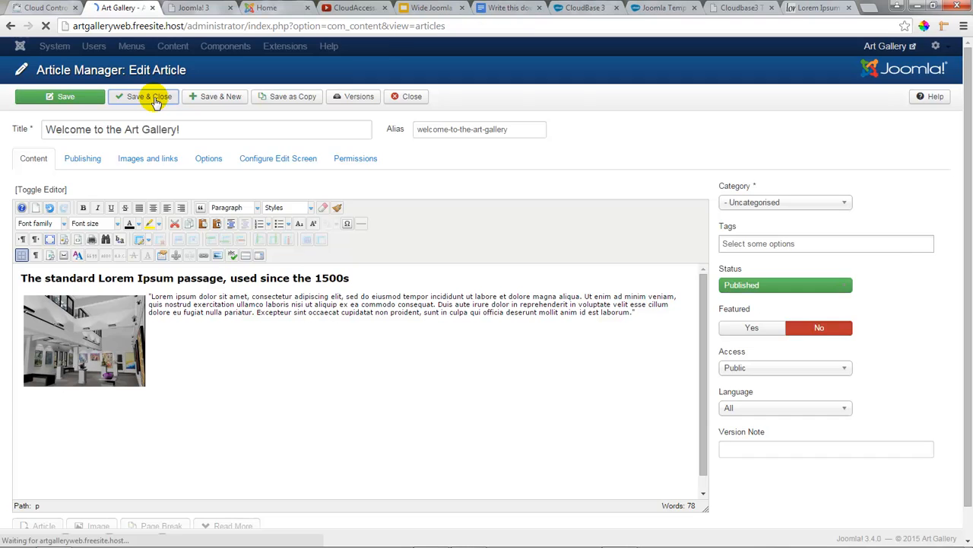
Review the three content steps in the "Write this down" Google document and highlight "Menu Items".
{"action": "left_click", "coordinate": [520, 8]}
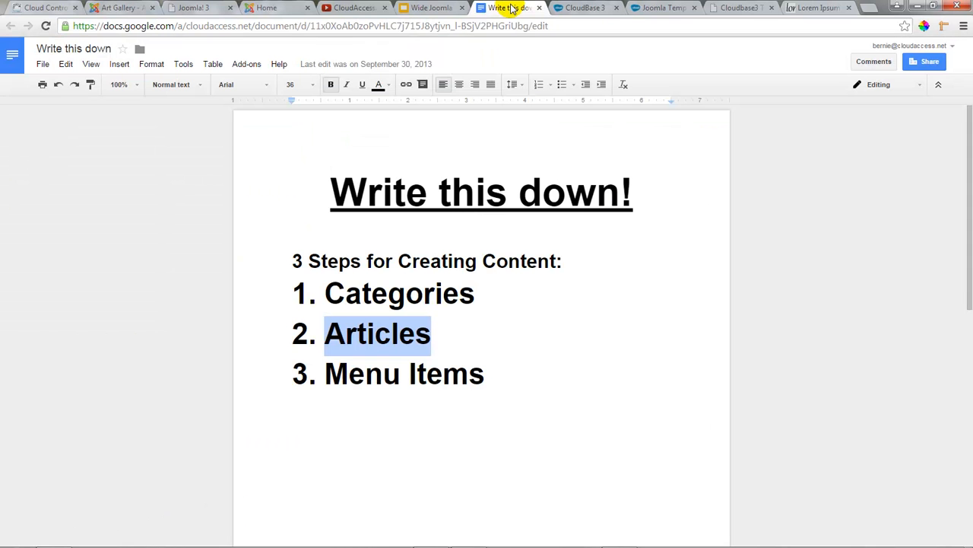
{"action": "left_click", "coordinate": [435, 294]}
{"action": "left_click", "coordinate": [418, 334]}
{"action": "left_click_drag", "start_coordinate": [490, 374], "coordinate": [327, 372]}
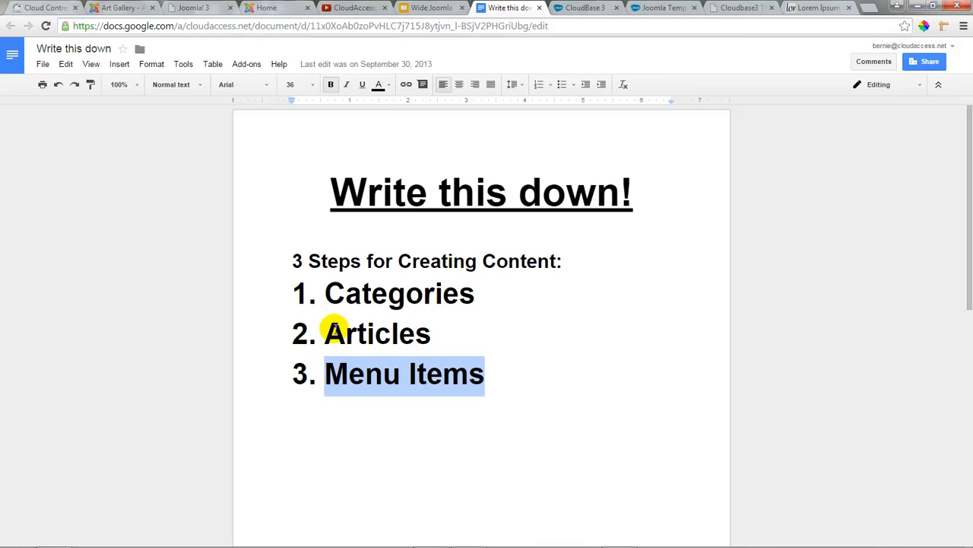
Reload the live site's home page and look through its content from top to bottom.
{"action": "left_click", "coordinate": [273, 8]}
{"action": "left_click", "coordinate": [46, 26]}
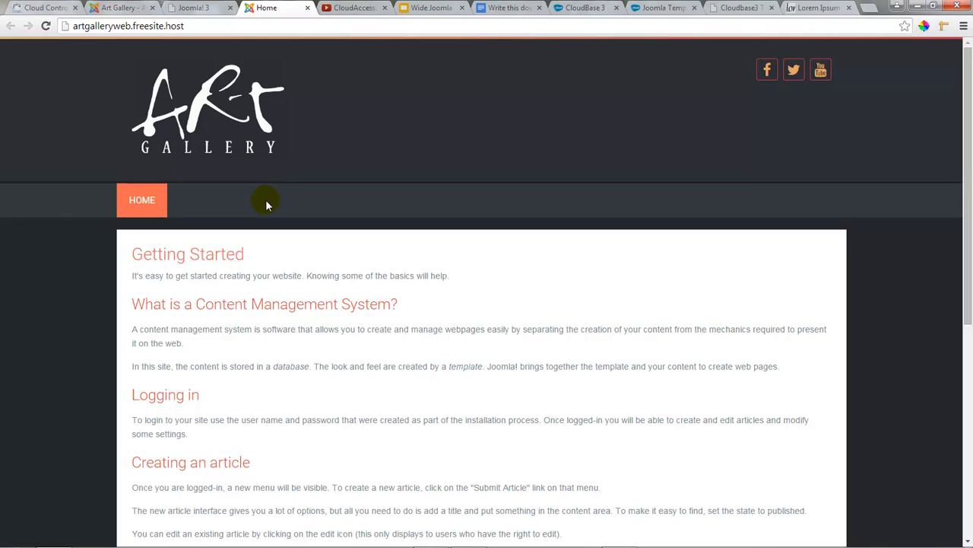
{"action": "scroll", "coordinate": [267, 202], "scroll_direction": "down", "scroll_amount": 5}
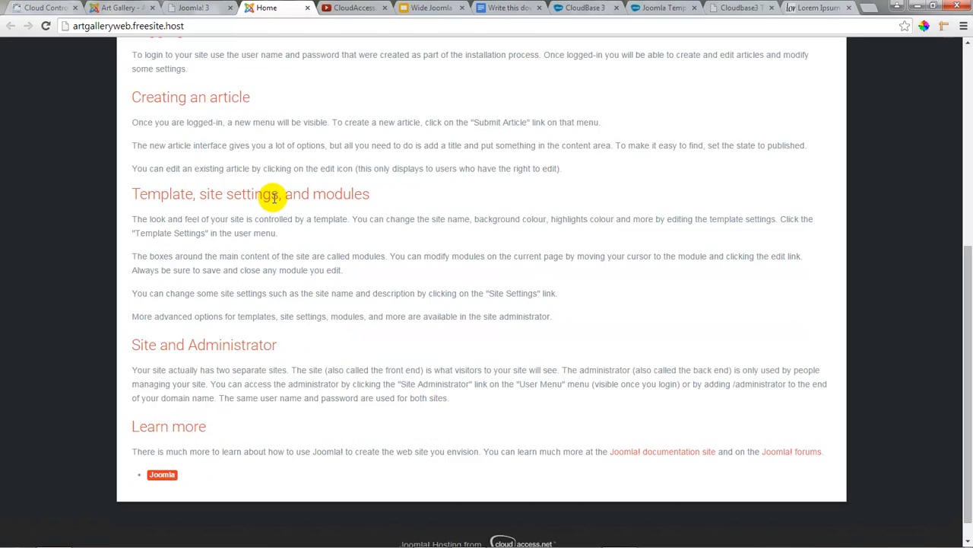
{"action": "scroll", "coordinate": [271, 200], "scroll_direction": "up", "scroll_amount": 5}
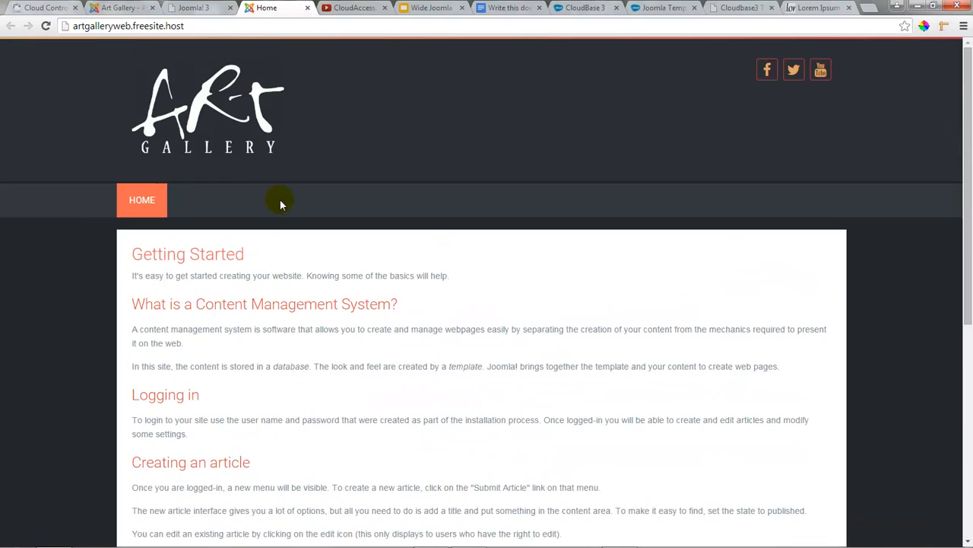
Close the JCE downloads page and open the Menu Manager in the site's administrator.
{"action": "left_click", "coordinate": [202, 10]}
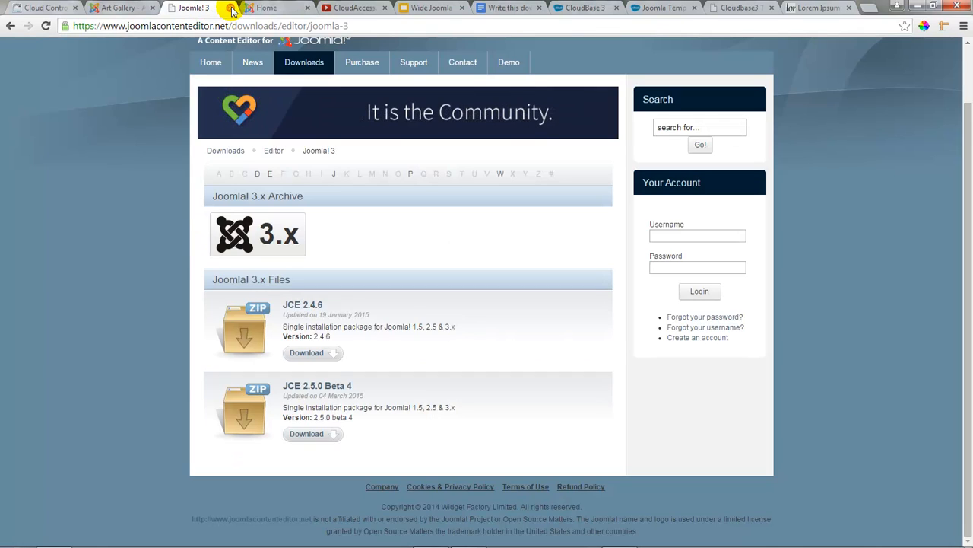
{"action": "left_click", "coordinate": [229, 8]}
{"action": "left_click", "coordinate": [129, 9]}
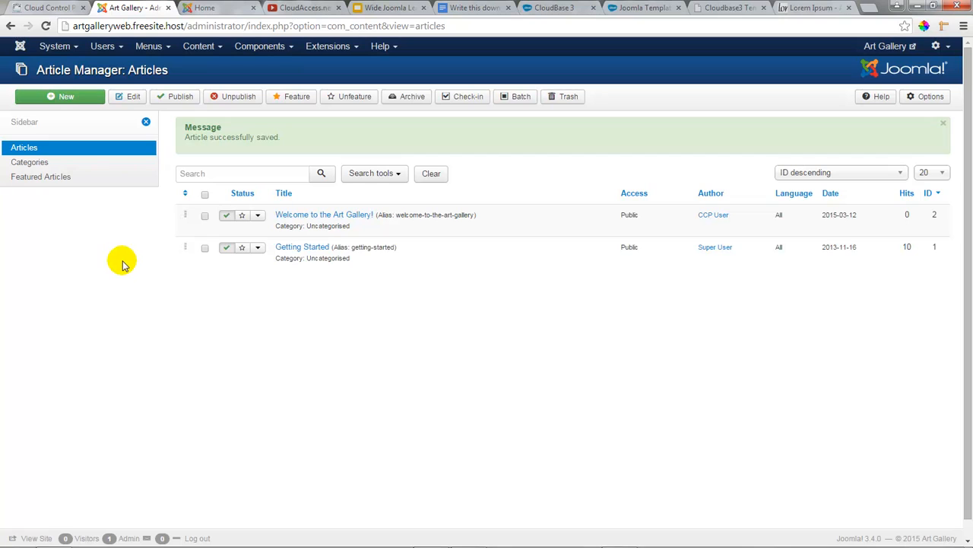
{"action": "left_click", "coordinate": [71, 47]}
{"action": "left_click", "coordinate": [74, 70]}
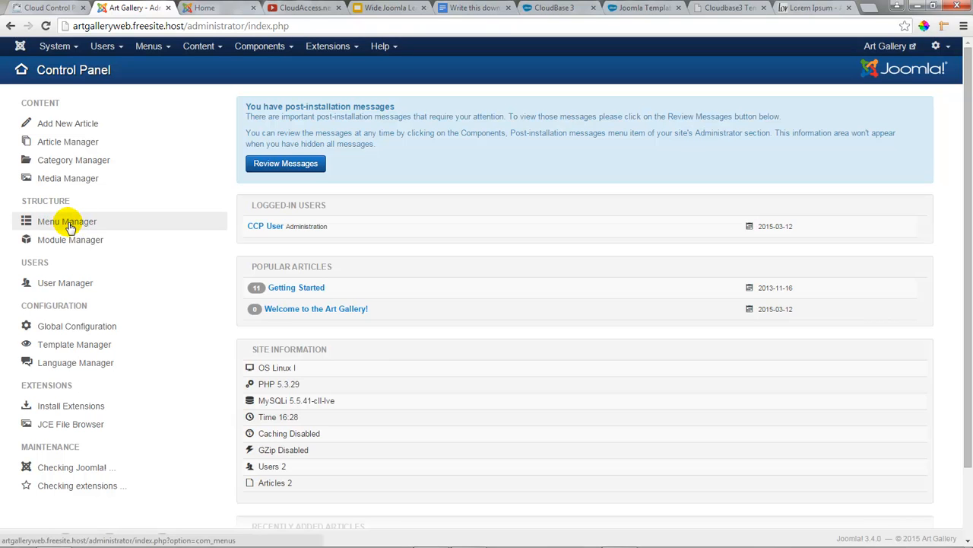
{"action": "left_click", "coordinate": [152, 47]}
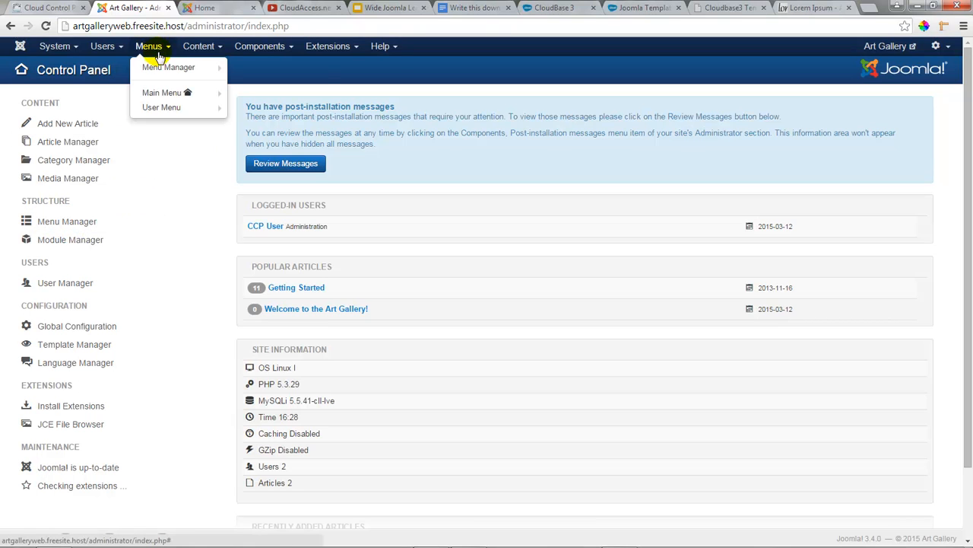
{"action": "mouse_move", "coordinate": [165, 76]}
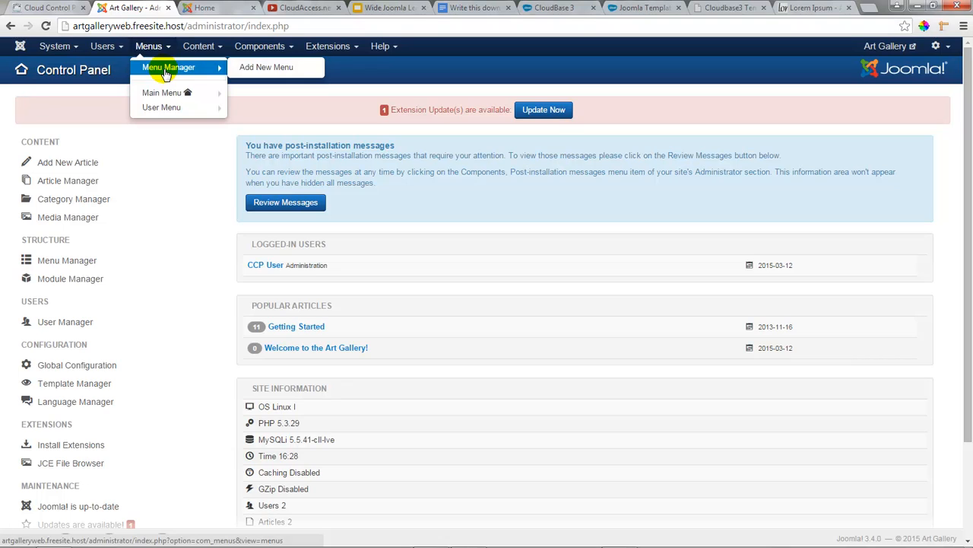
{"action": "left_click", "coordinate": [165, 71]}
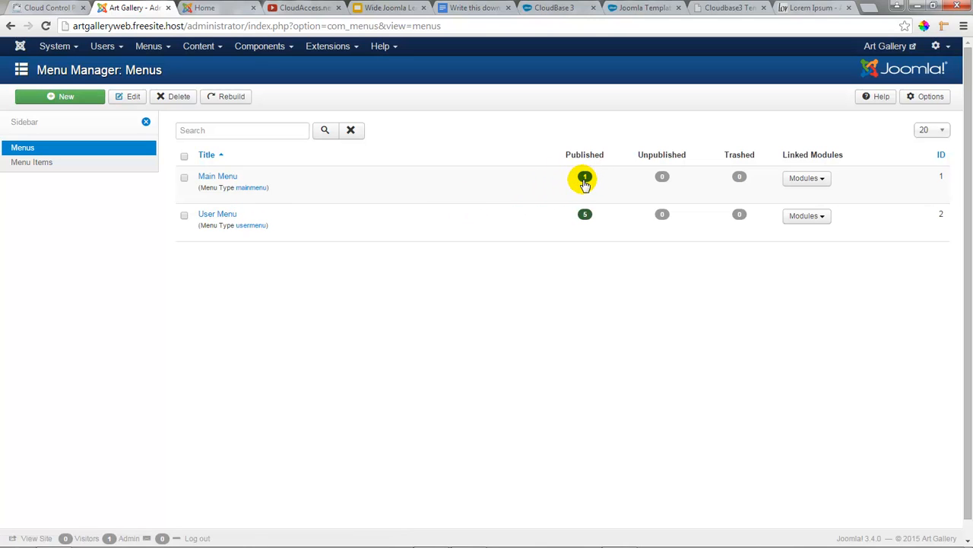
Check the Home item in the live site's main navigation and return to the administrator.
{"action": "left_click", "coordinate": [228, 7]}
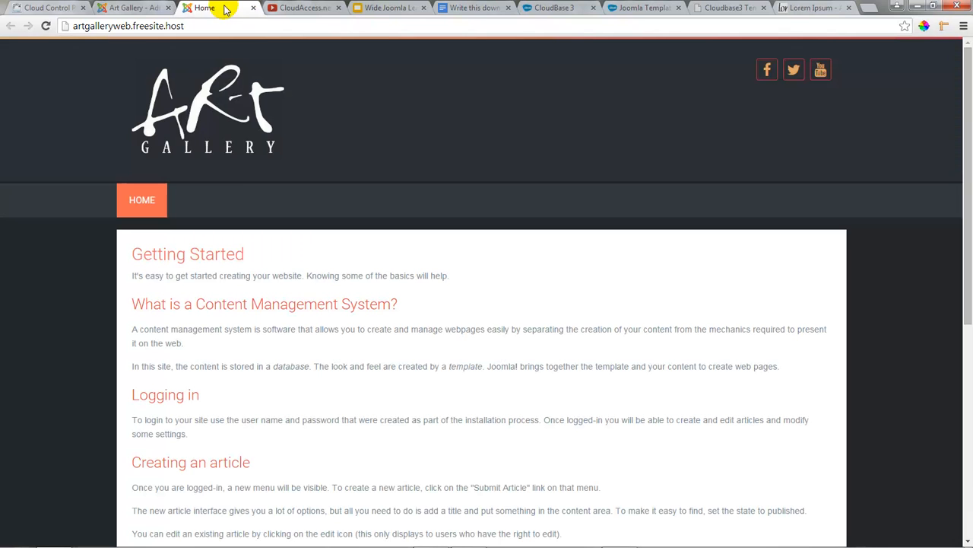
{"action": "left_click", "coordinate": [150, 203]}
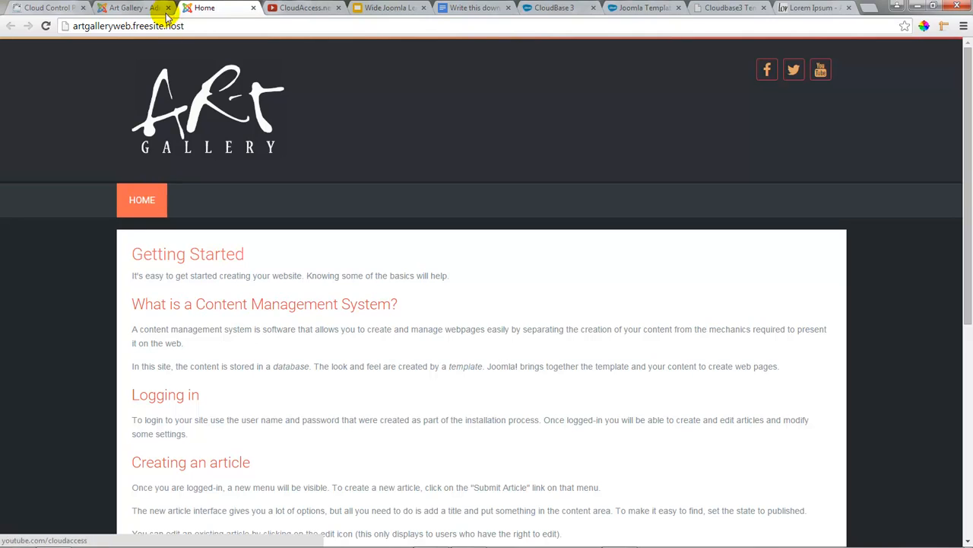
{"action": "left_click", "coordinate": [136, 8]}
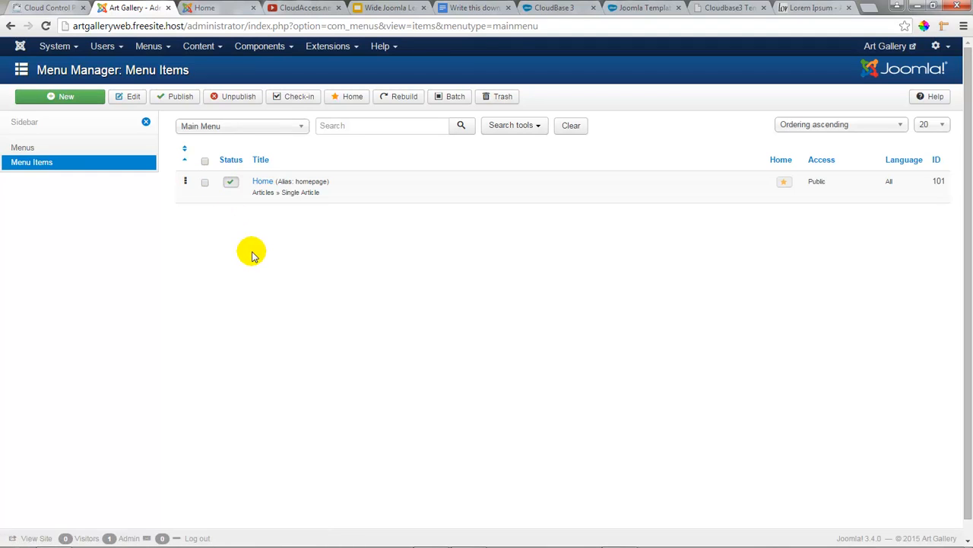
Open the Home menu item for editing, look through the available menu item types and choose Single Article under Articles.
{"action": "left_click", "coordinate": [262, 184]}
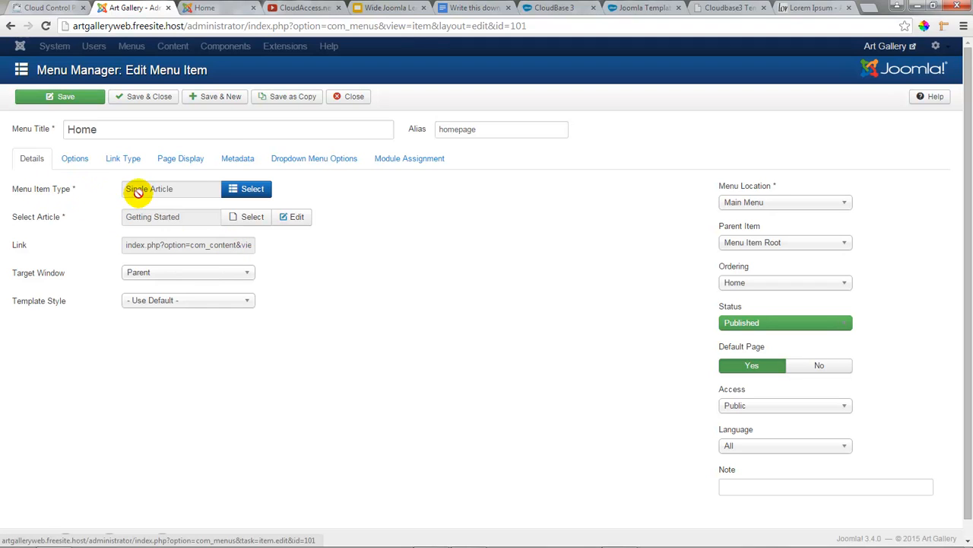
{"action": "left_click", "coordinate": [252, 190]}
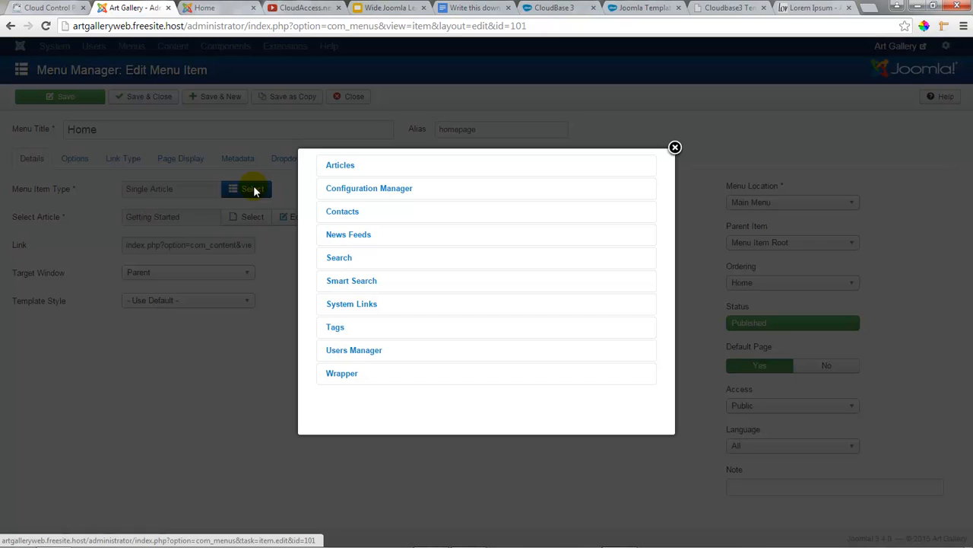
{"action": "left_click", "coordinate": [343, 166]}
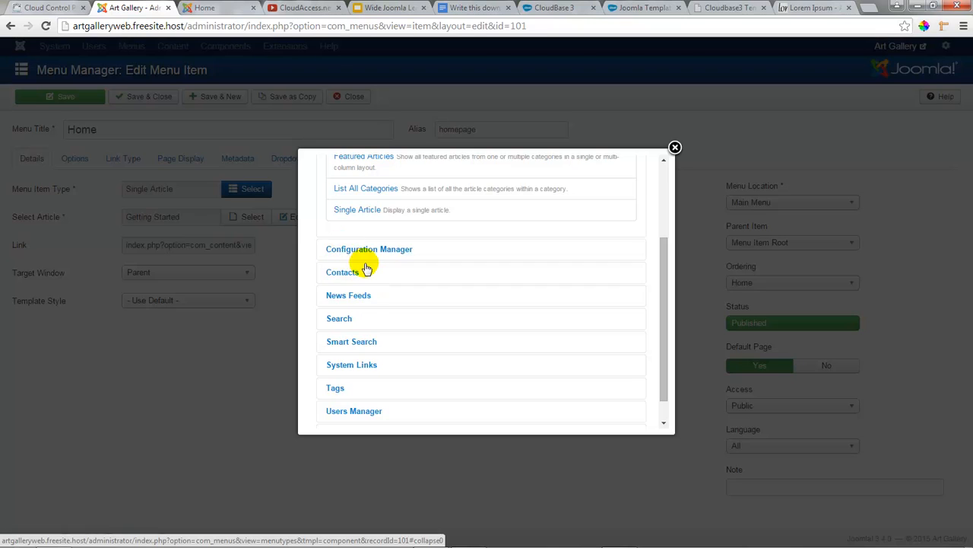
{"action": "scroll", "coordinate": [369, 272], "scroll_direction": "down", "scroll_amount": 1}
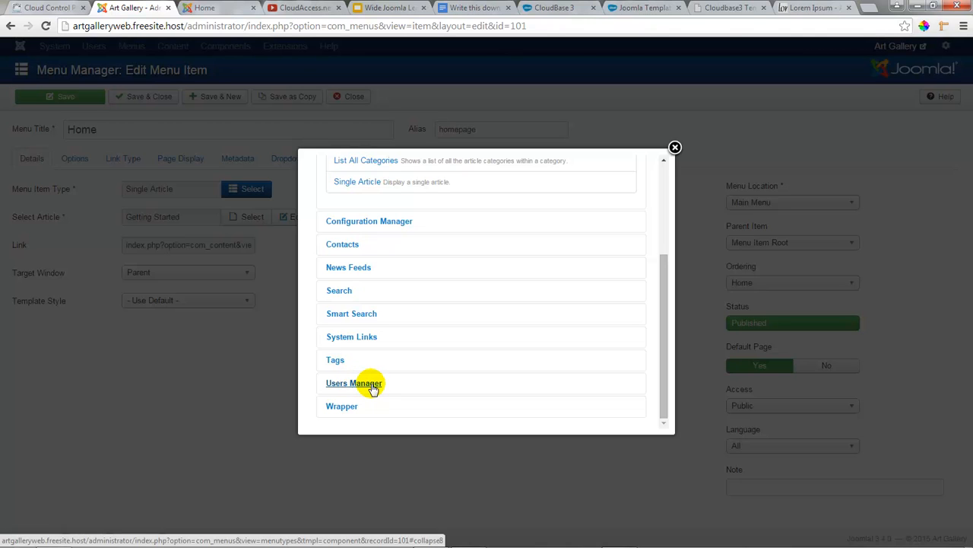
{"action": "scroll", "coordinate": [373, 320], "scroll_direction": "up", "scroll_amount": 3}
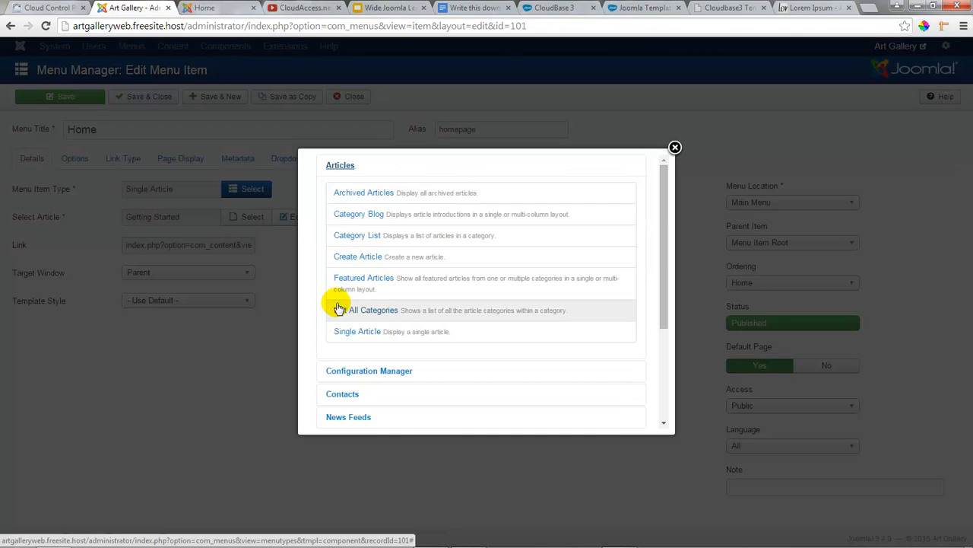
{"action": "left_click", "coordinate": [363, 333]}
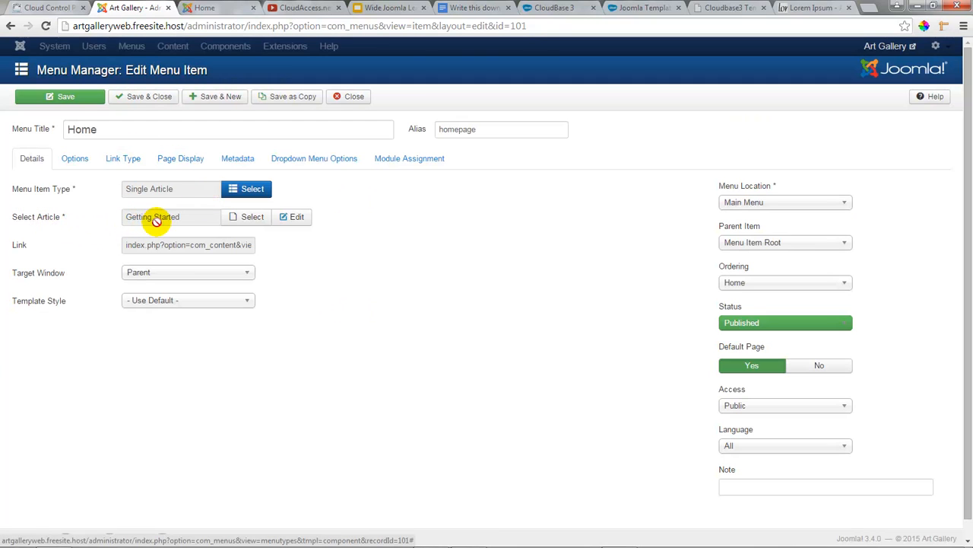
Assign the "Welcome to the Art Gallery!" article to the Home menu item, save and close it, and check the live home page.
{"action": "left_click", "coordinate": [251, 219]}
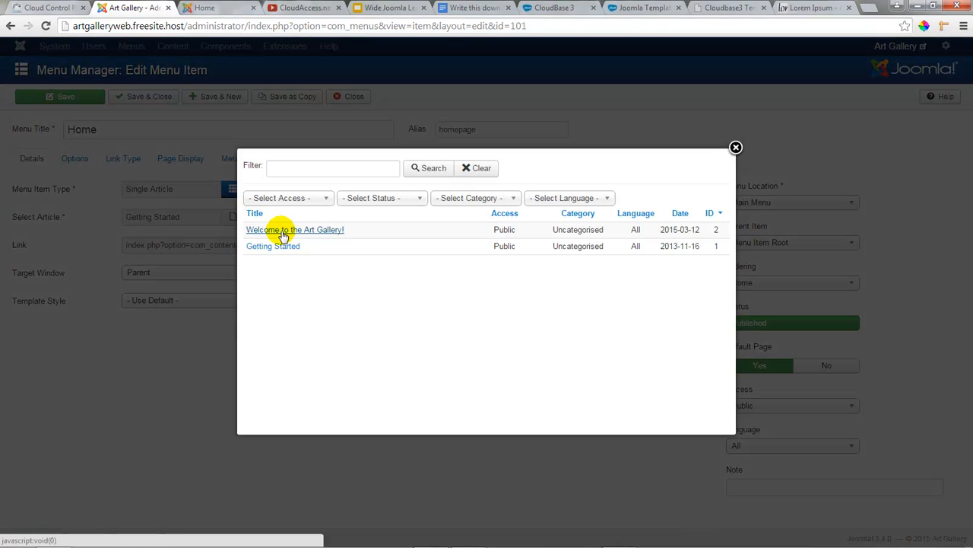
{"action": "left_click", "coordinate": [281, 230]}
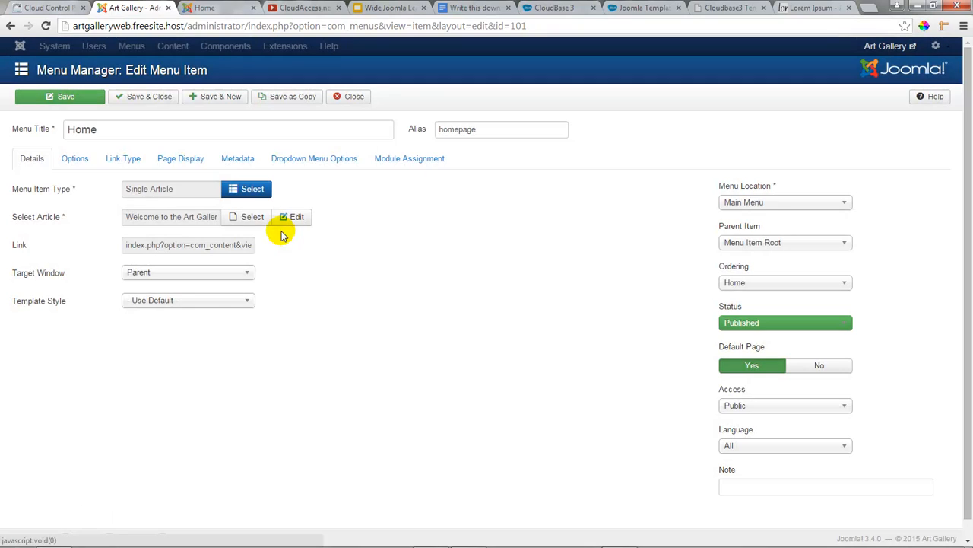
{"action": "left_click", "coordinate": [147, 101]}
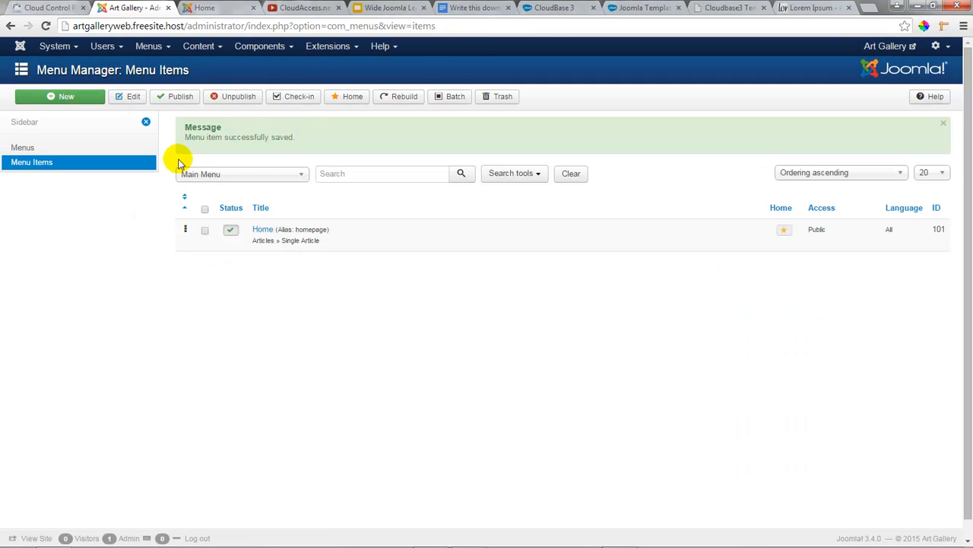
{"action": "left_click", "coordinate": [242, 7]}
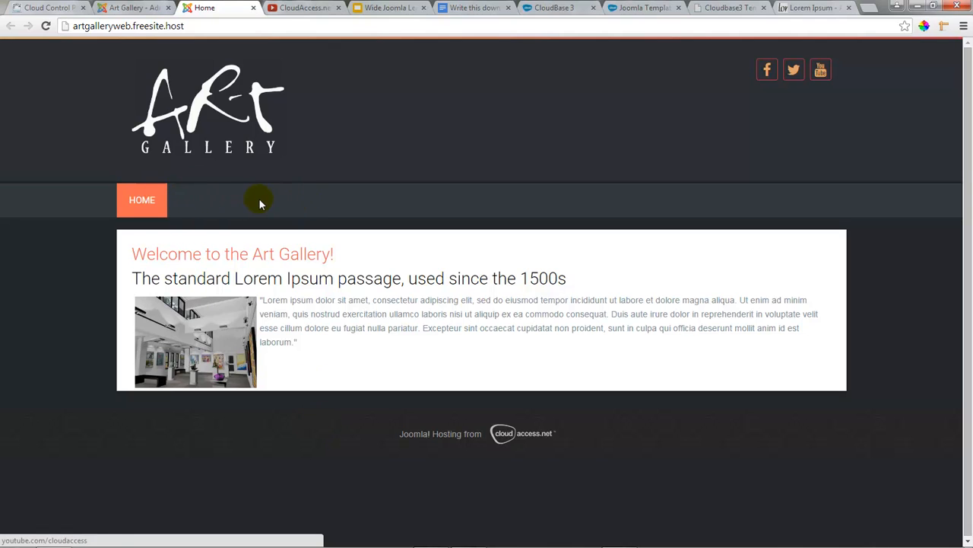
{"action": "left_click", "coordinate": [125, 8]}
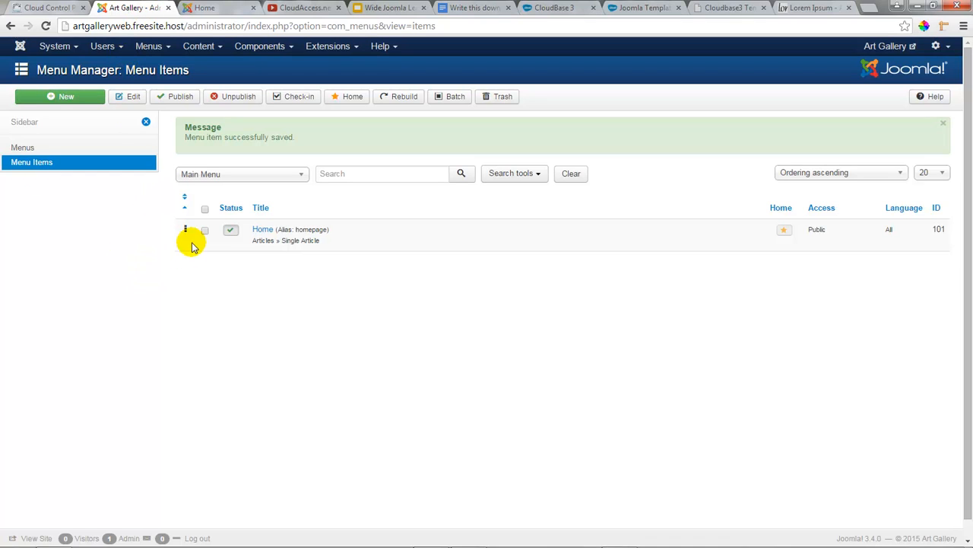
Create a new article titled "Drawing Class" and assign it to the Art Classes category.
{"action": "left_click", "coordinate": [210, 46]}
{"action": "left_click", "coordinate": [220, 67]}
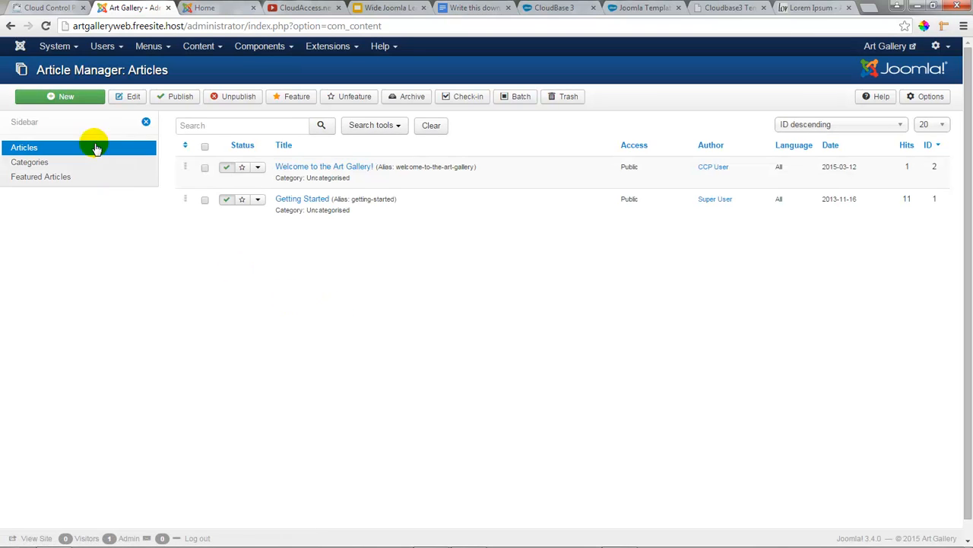
{"action": "left_click", "coordinate": [68, 97]}
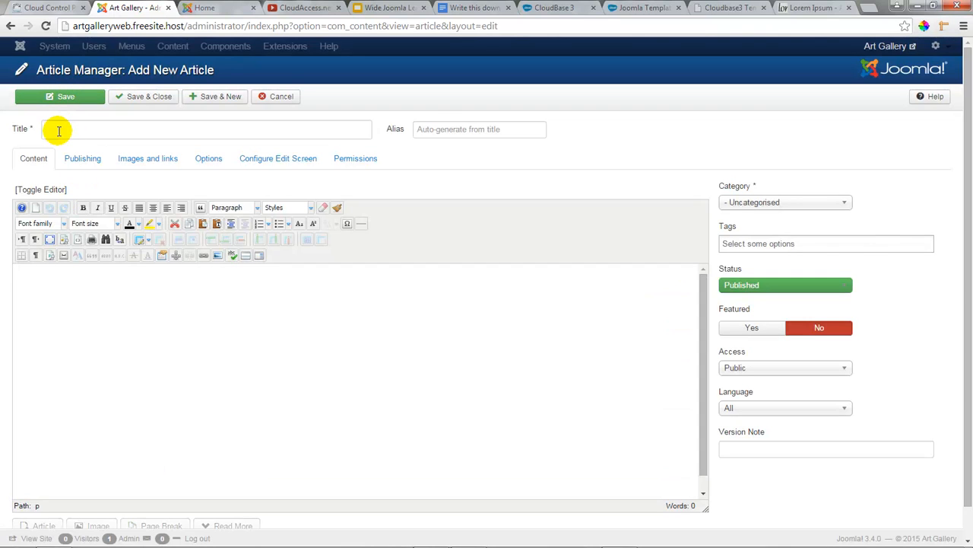
{"action": "left_click", "coordinate": [63, 129]}
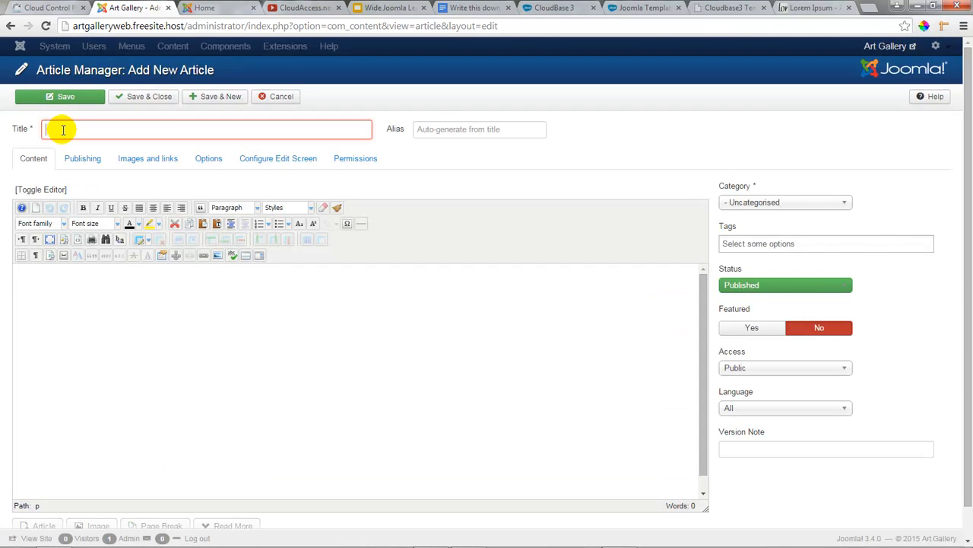
{"action": "type", "text": "Drawing Class"}
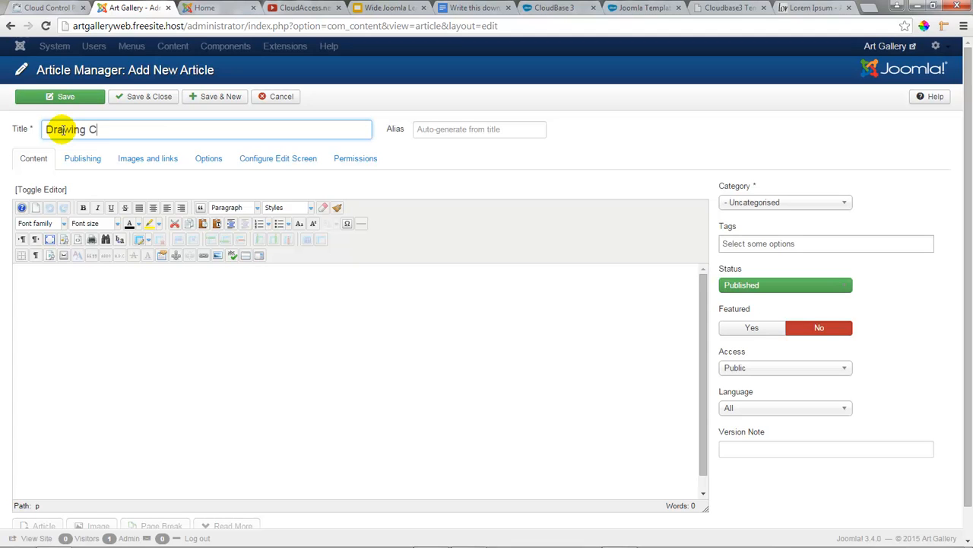
{"action": "left_click", "coordinate": [822, 202]}
{"action": "left_click", "coordinate": [757, 232]}
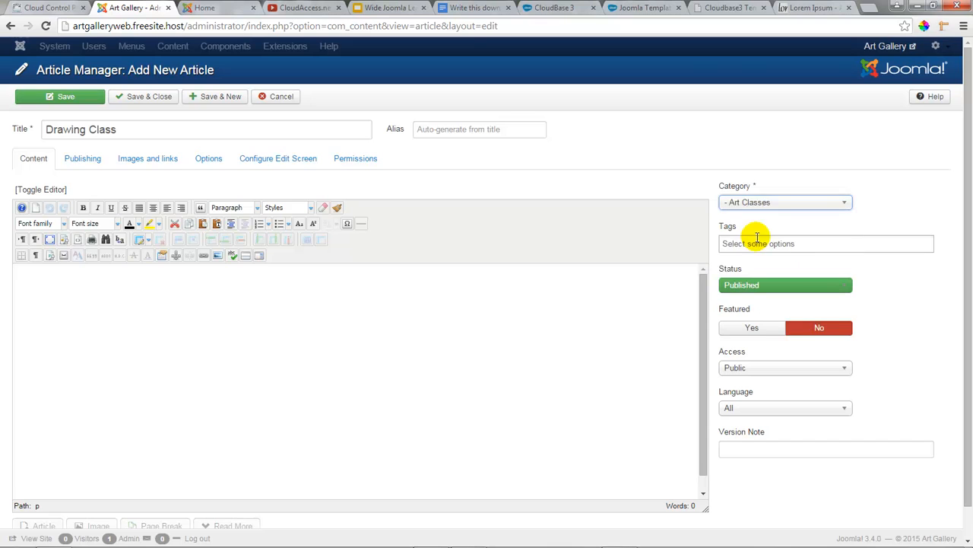
Insert the standard Lorem Ipsum passage with its title line into the article body as plain text.
{"action": "left_click", "coordinate": [128, 282]}
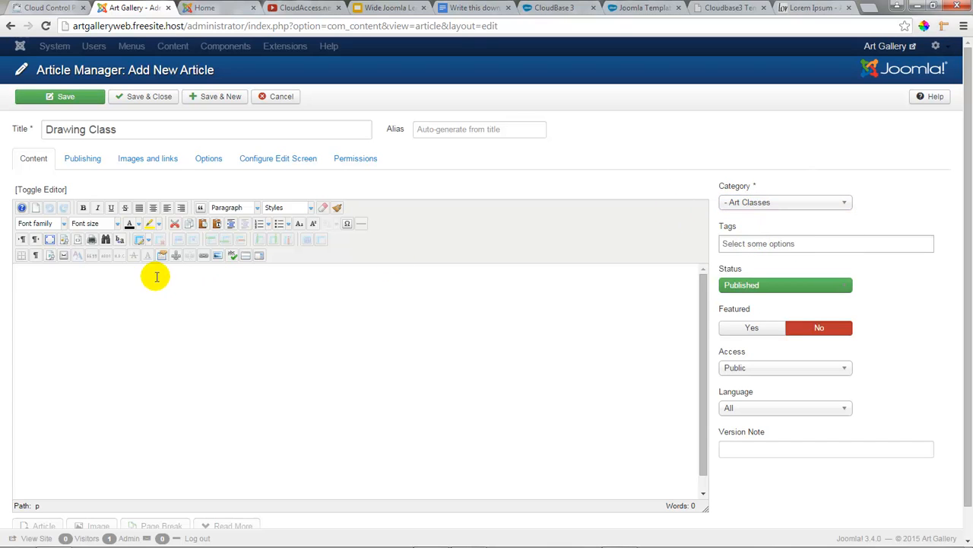
{"action": "left_click", "coordinate": [217, 224]}
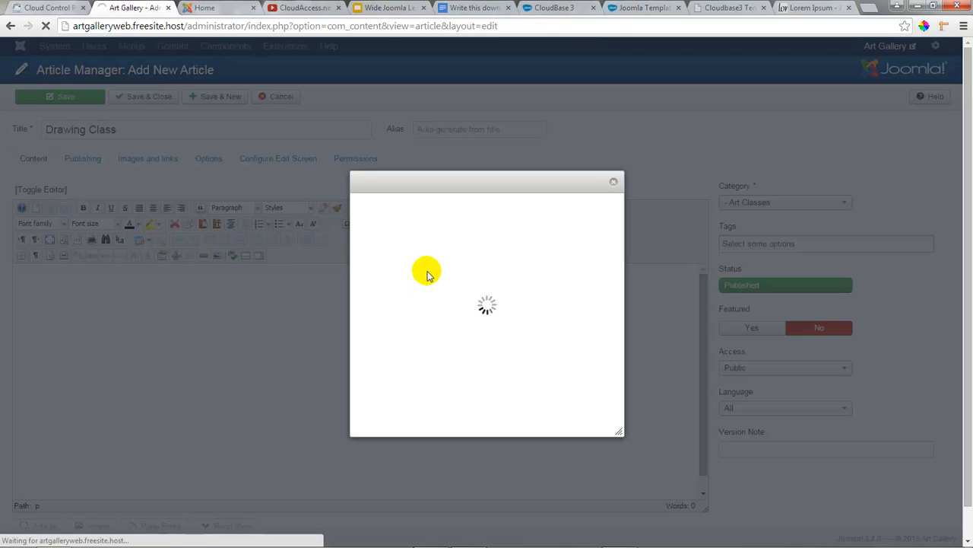
{"action": "type", "text": "The standard Lorem Ipsum passage, used since the 1500s  \"Lorem ipsum dolor sit amet, consectetur adipiscing elit, sed do eiusmod tempor incididunt ut labore et dolore magna aliqua. Ut enim ad minim veniam, quis nostrud exercitation ullamco laboris nisi ut aliquip ex ea commodo consequat. Duis aute irure dolor in reprehenderit in voluptate velit esse cillum dolore eu fugiat nulla pariatur. Excepteur sint occaecat cupidatat non proident, sunt in culpa qui officia deserunt mollit anim id est laborum.\""}
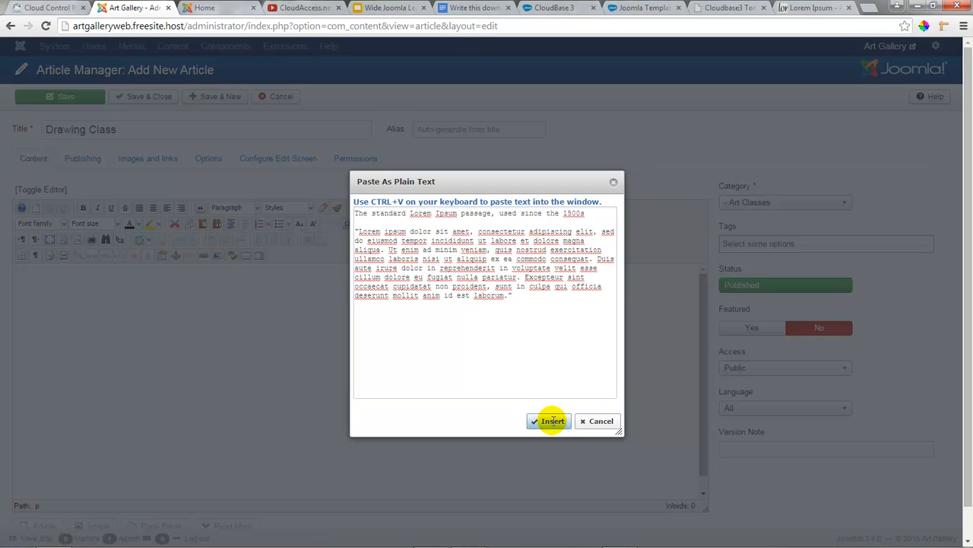
{"action": "left_click", "coordinate": [550, 419]}
Format the line "The standard Lorem Ipsum passage, used since the 1500s" as Heading 2.
{"action": "left_click_drag", "start_coordinate": [224, 276], "coordinate": [9, 276]}
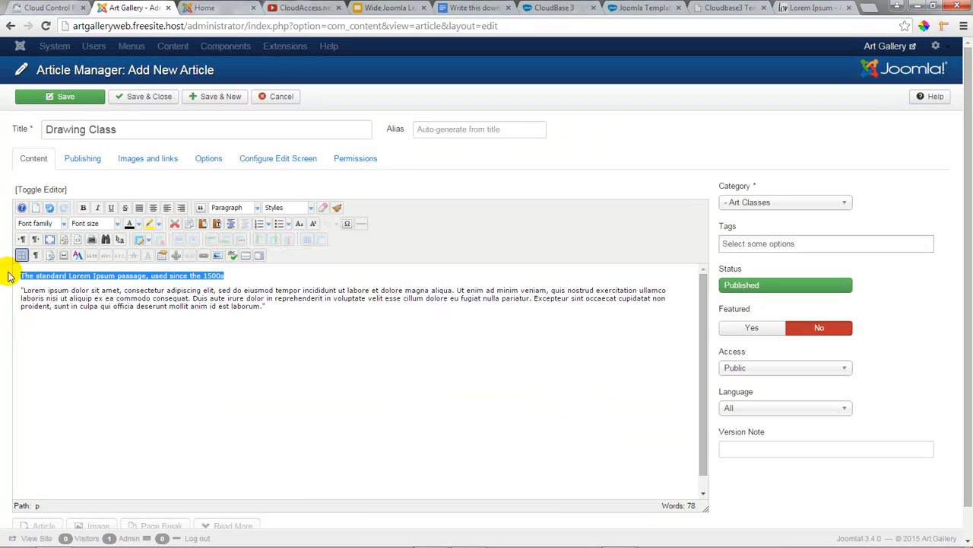
{"action": "left_click", "coordinate": [257, 208]}
{"action": "scroll", "coordinate": [256, 235], "scroll_direction": "down", "scroll_amount": 2}
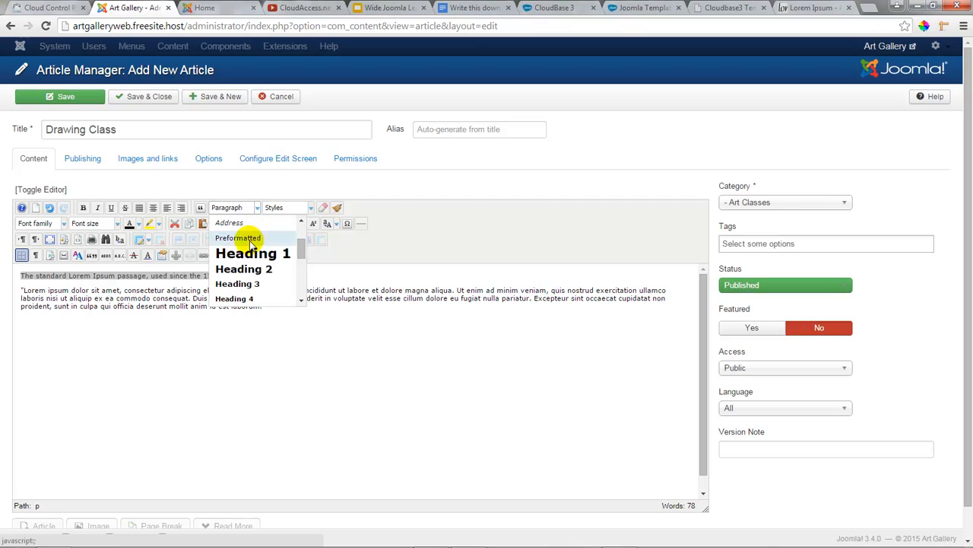
{"action": "left_click", "coordinate": [243, 270]}
At the start of the body paragraph, open the Image Manager and upload drawingclass.jpg, performanceartsmall.jpg and sculpturesmall.jpg from the art gallery folder.
{"action": "left_click", "coordinate": [22, 295]}
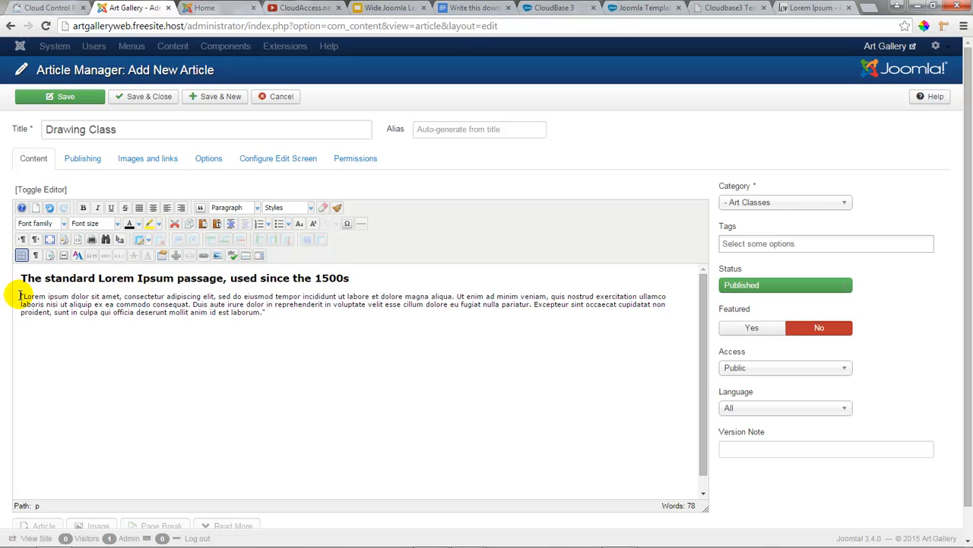
{"action": "left_click", "coordinate": [217, 255]}
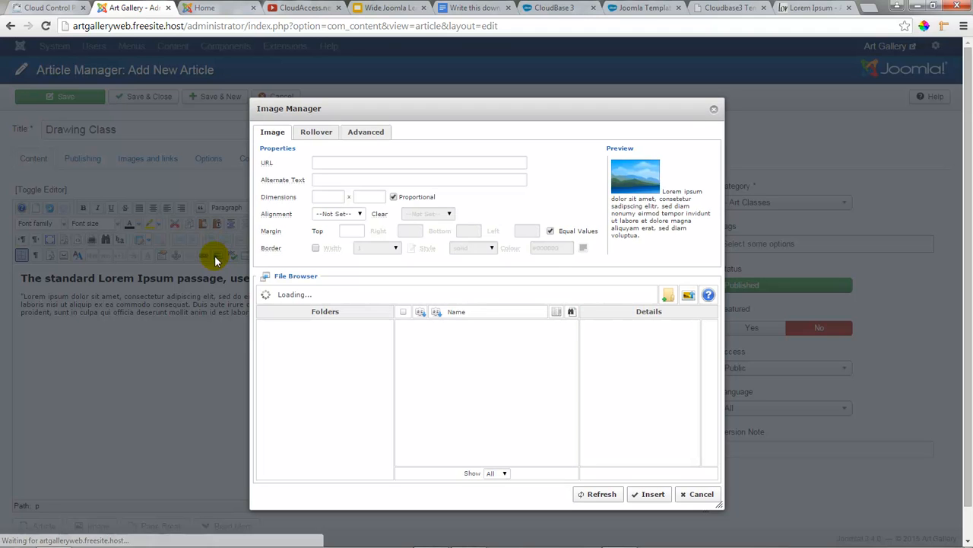
{"action": "left_click", "coordinate": [689, 296]}
{"action": "left_click", "coordinate": [494, 397]}
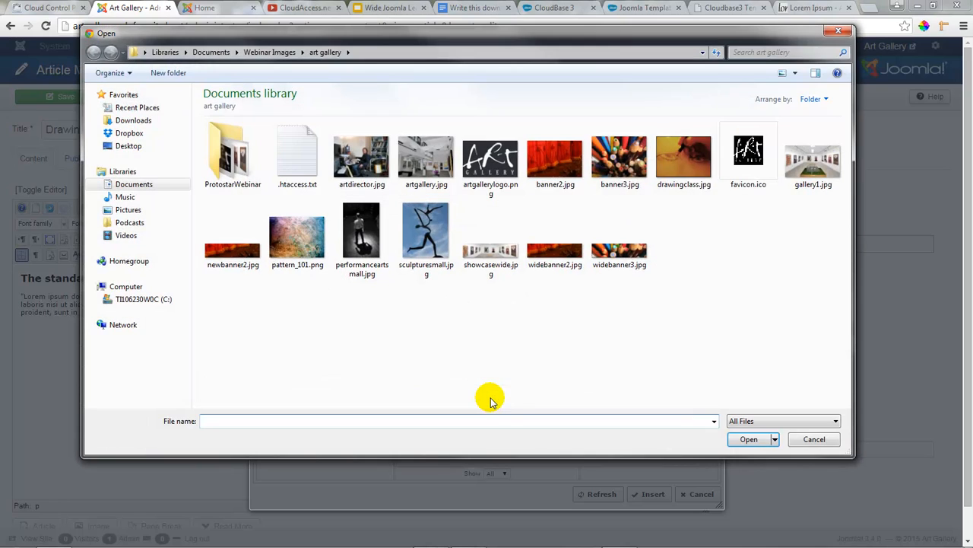
{"action": "double_click", "coordinate": [687, 169]}
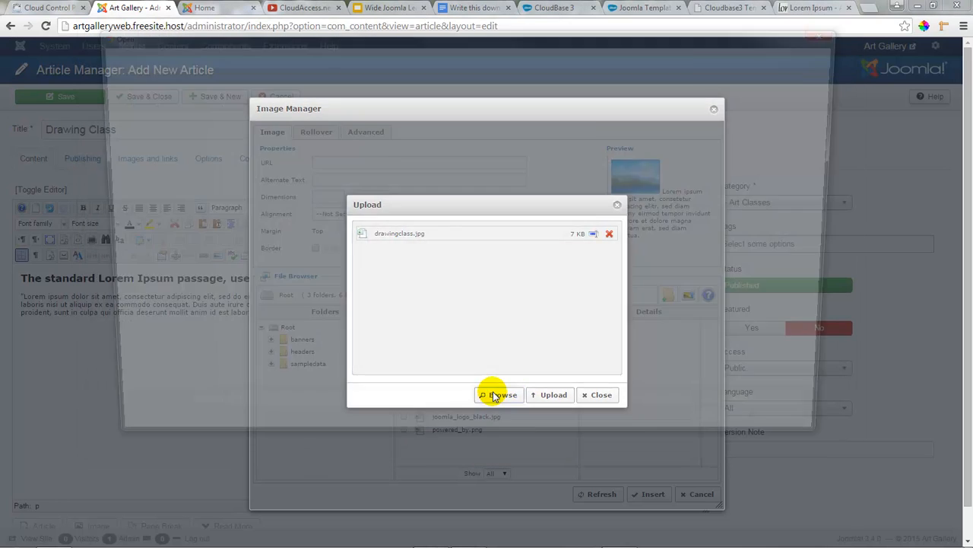
{"action": "left_click", "coordinate": [494, 395]}
{"action": "left_click", "coordinate": [364, 243]}
{"action": "left_click", "coordinate": [432, 234], "text": "ctrl"}
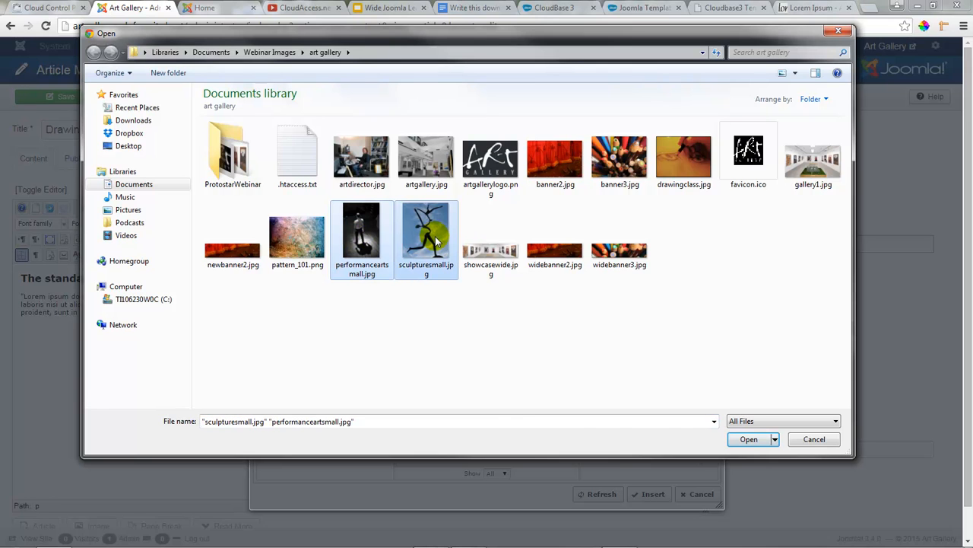
{"action": "left_click", "coordinate": [749, 439]}
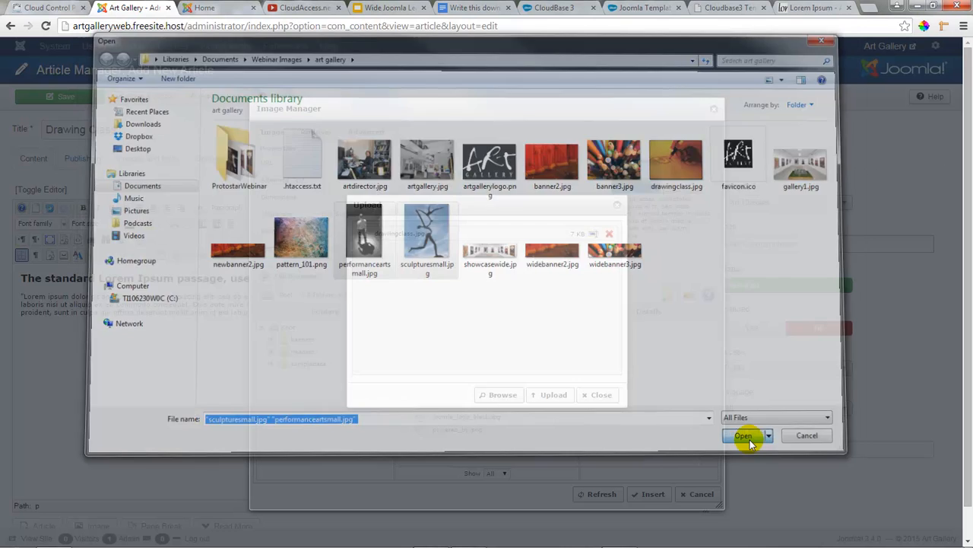
{"action": "left_click", "coordinate": [563, 401]}
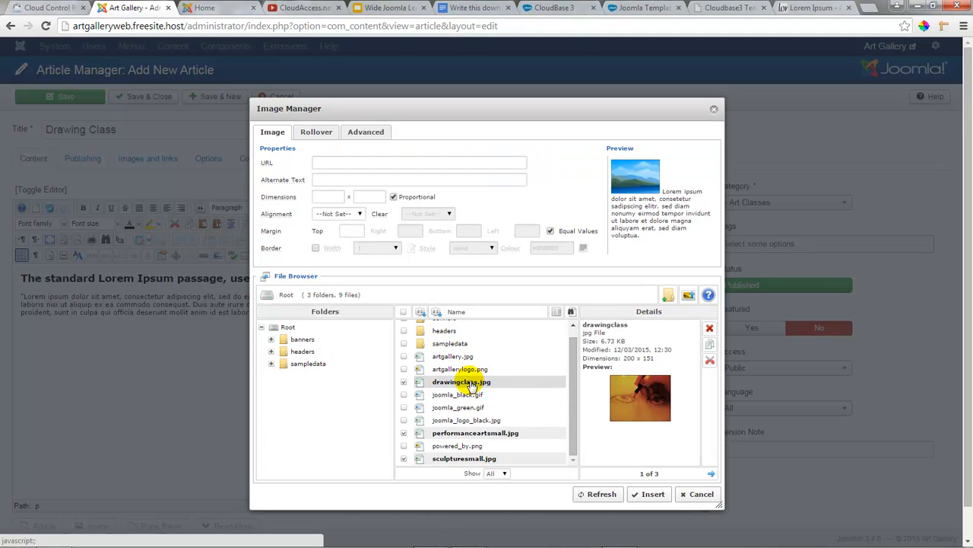
Insert drawingclass.jpg into the article with Right alignment and an equal margin of 5.
{"action": "left_click", "coordinate": [473, 383]}
{"action": "left_click", "coordinate": [346, 214]}
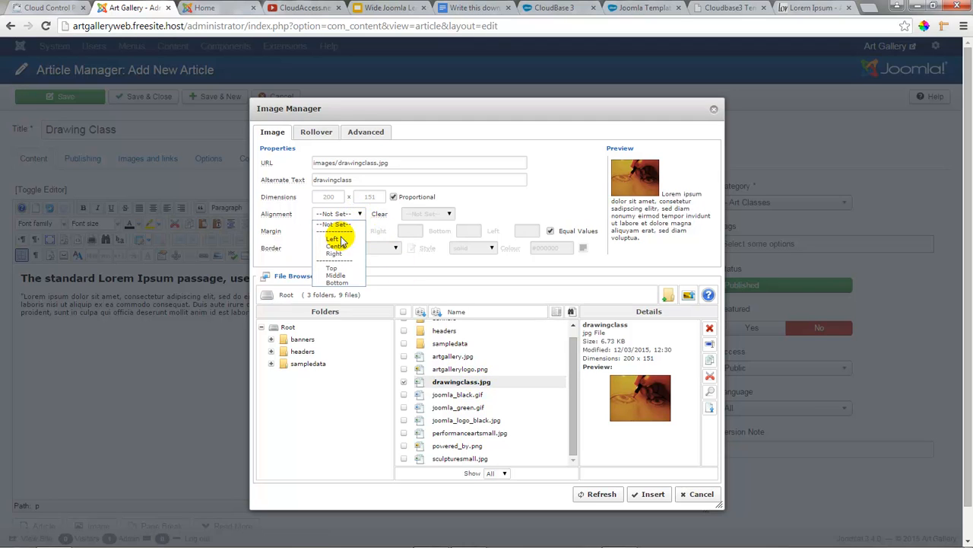
{"action": "left_click", "coordinate": [336, 253]}
{"action": "left_click", "coordinate": [350, 231]}
{"action": "type", "text": "5"}
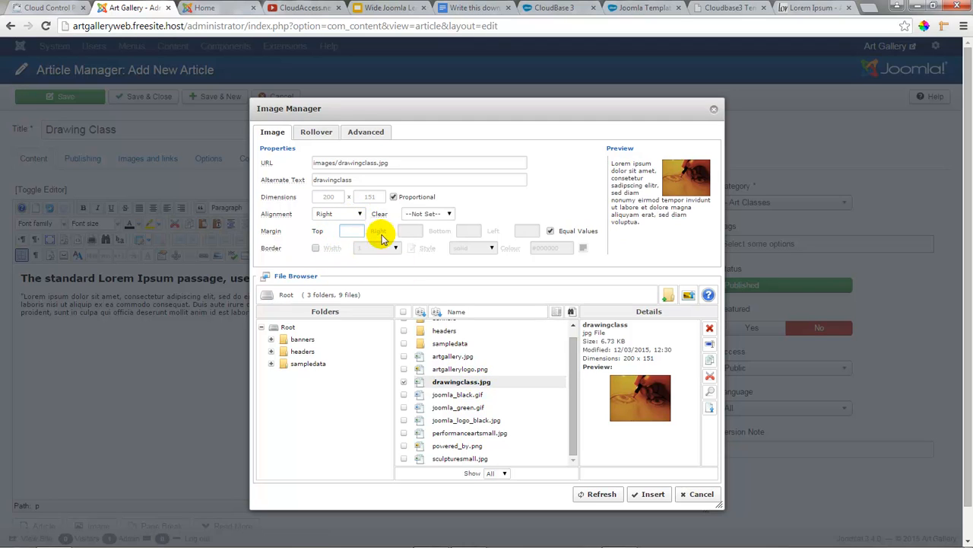
{"action": "left_click", "coordinate": [652, 493]}
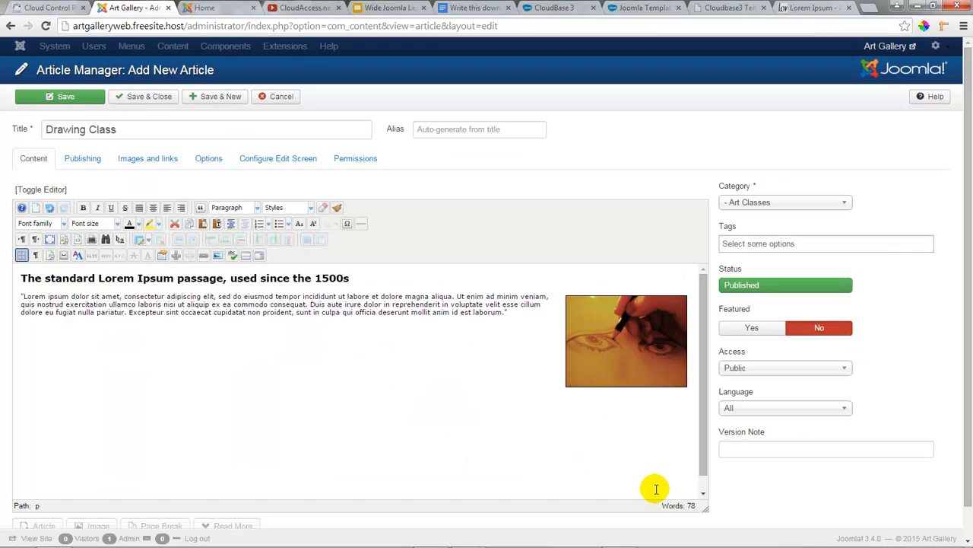
Save the article and start a new one titled "Sculpting Class" in the Art Classes category.
{"action": "left_click", "coordinate": [203, 103]}
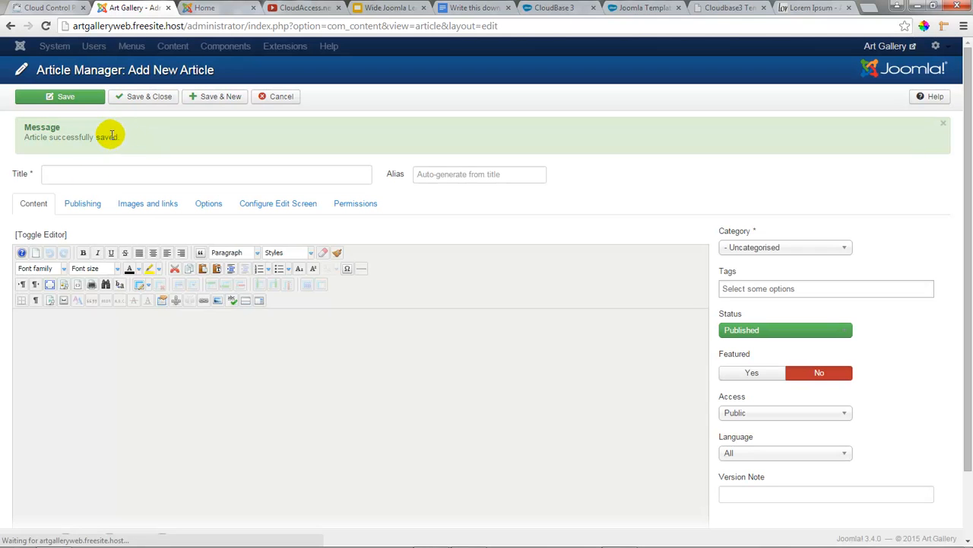
{"action": "left_click", "coordinate": [79, 170]}
{"action": "type", "text": "Sculpting Class"}
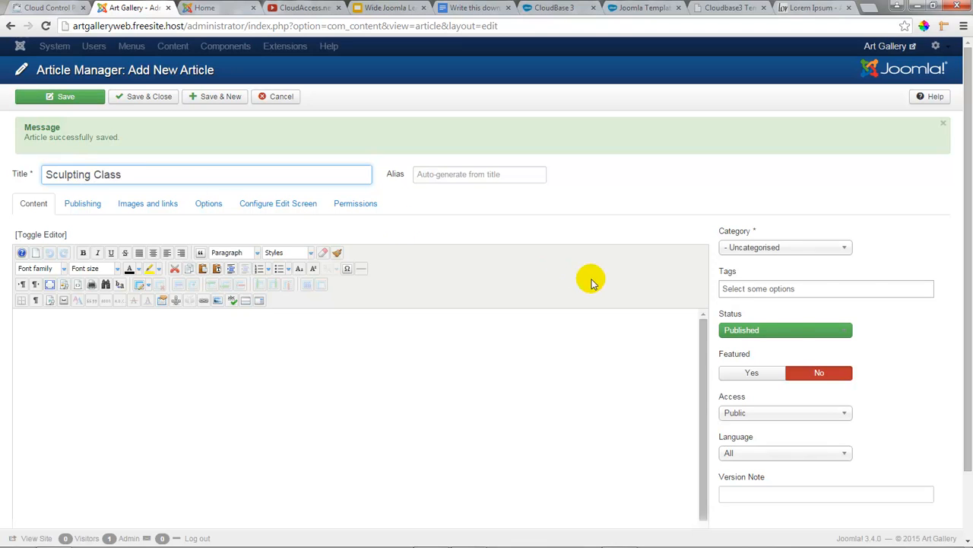
{"action": "left_click", "coordinate": [843, 250]}
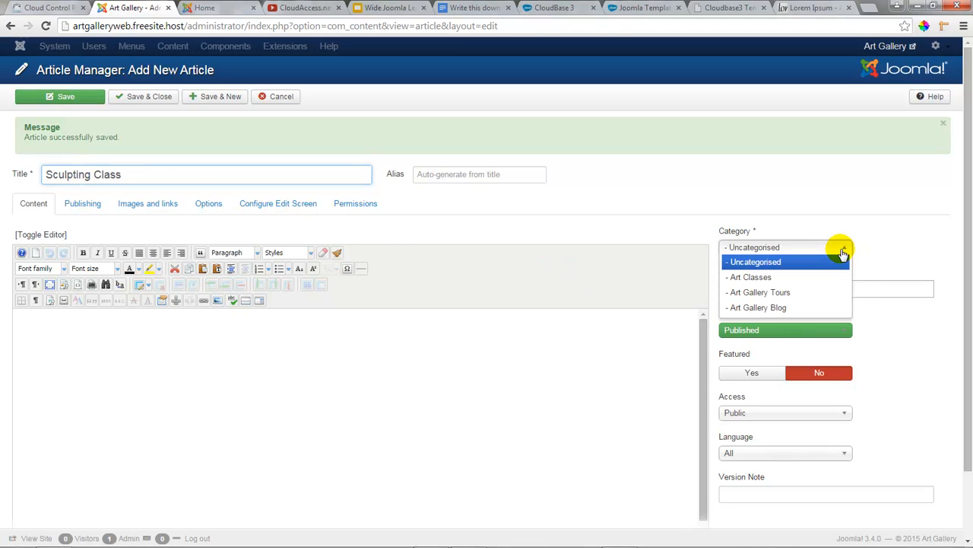
{"action": "left_click", "coordinate": [760, 279]}
Insert the standard Lorem Ipsum passage as plain text into the Sculpting Class article body.
{"action": "left_click", "coordinate": [216, 269]}
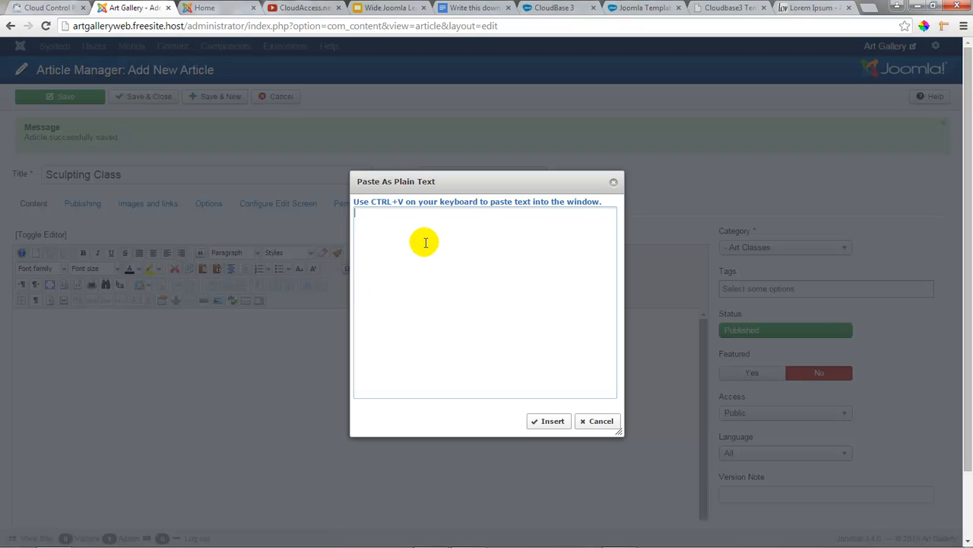
{"action": "type", "text": "The standard Lorem Ipsum passage, used since the 1500s  \"Lorem ipsum dolor sit amet, consectetur adipiscing elit, sed do eiusmod tempor incididunt ut labore et dolore magna aliqua. Ut enim ad minim veniam, quis nostrud exercitation ullamco laboris nisi ut aliquip ex ea commodo consequat. Duis aute irure dolor in reprehenderit in voluptate velit esse cillum dolore eu fugiat nulla pariatur. Excepteur sint occaecat cupidatat non proident, sunt in culpa qui officia deserunt mollit anim id est laborum.\""}
{"action": "left_click", "coordinate": [546, 420]}
Apply Heading 2 to the first line of the Sculpting Class text.
{"action": "left_click_drag", "start_coordinate": [226, 321], "coordinate": [14, 313]}
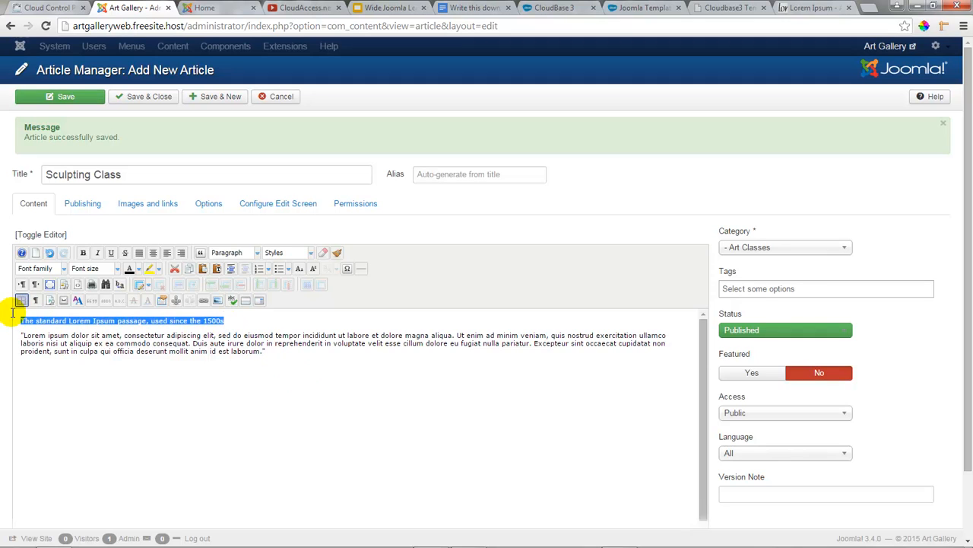
{"action": "left_click", "coordinate": [257, 253]}
{"action": "scroll", "coordinate": [261, 297], "scroll_direction": "down", "scroll_amount": 2}
{"action": "left_click", "coordinate": [261, 315]}
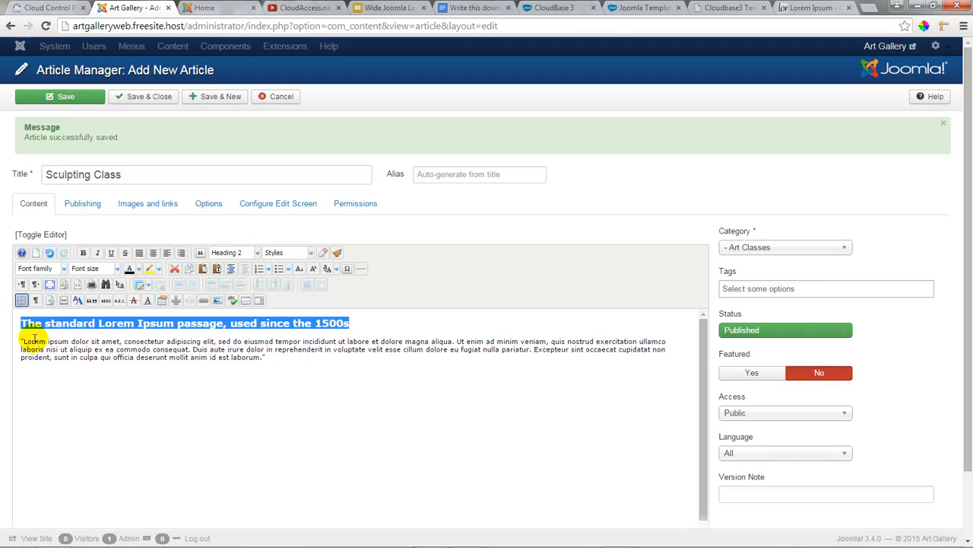
Insert sculpturesmall.jpg at the start of the body paragraph with Right alignment.
{"action": "left_click", "coordinate": [22, 340]}
{"action": "left_click", "coordinate": [218, 301]}
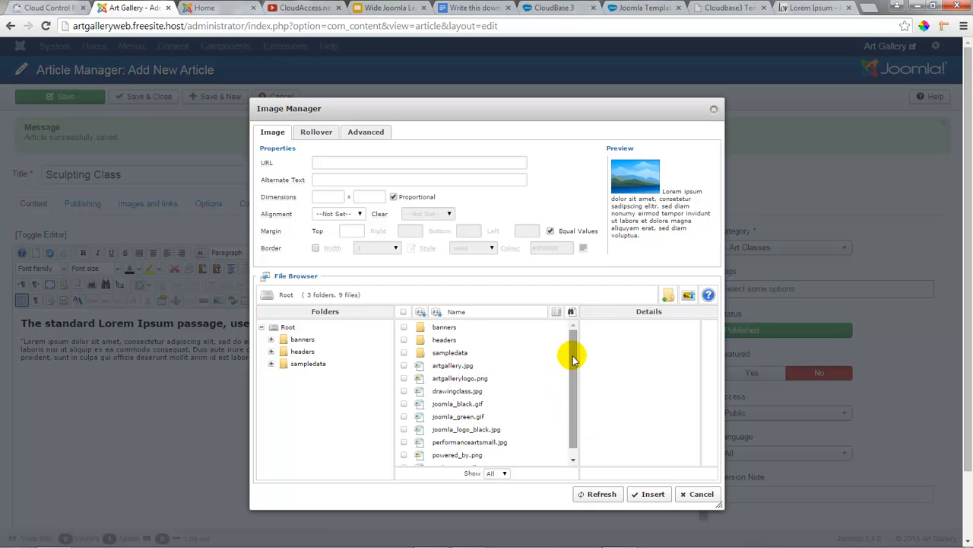
{"action": "left_click_drag", "start_coordinate": [572, 359], "coordinate": [572, 373]}
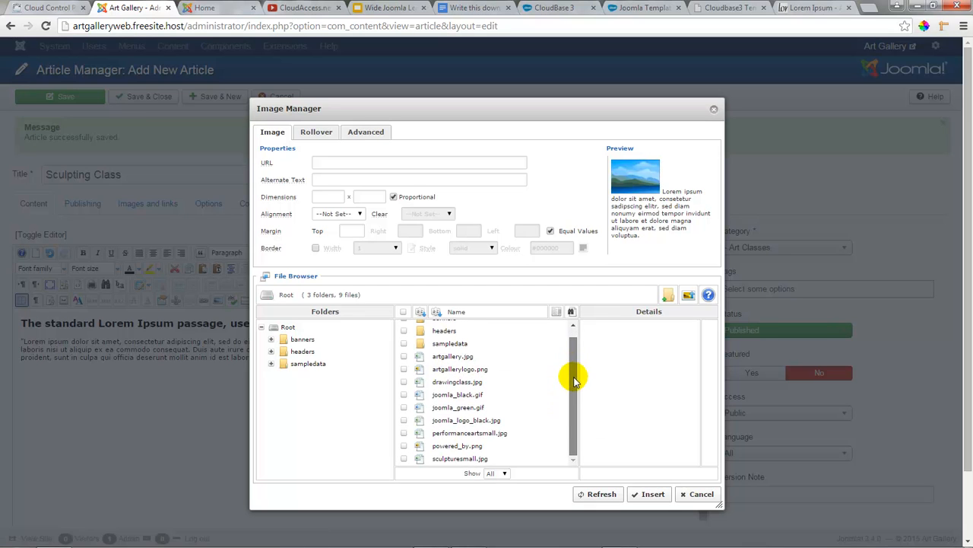
{"action": "left_click", "coordinate": [470, 458]}
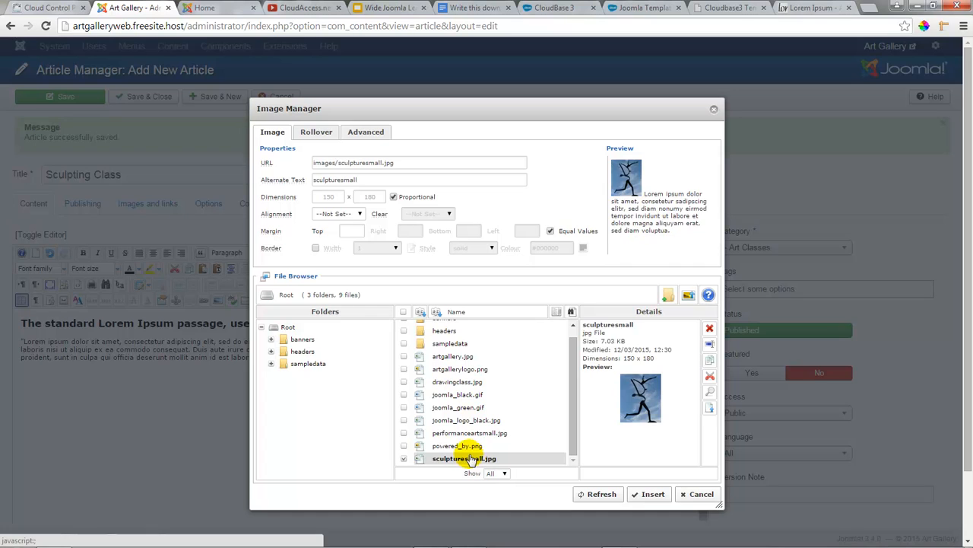
{"action": "left_click", "coordinate": [350, 214]}
{"action": "left_click", "coordinate": [342, 254]}
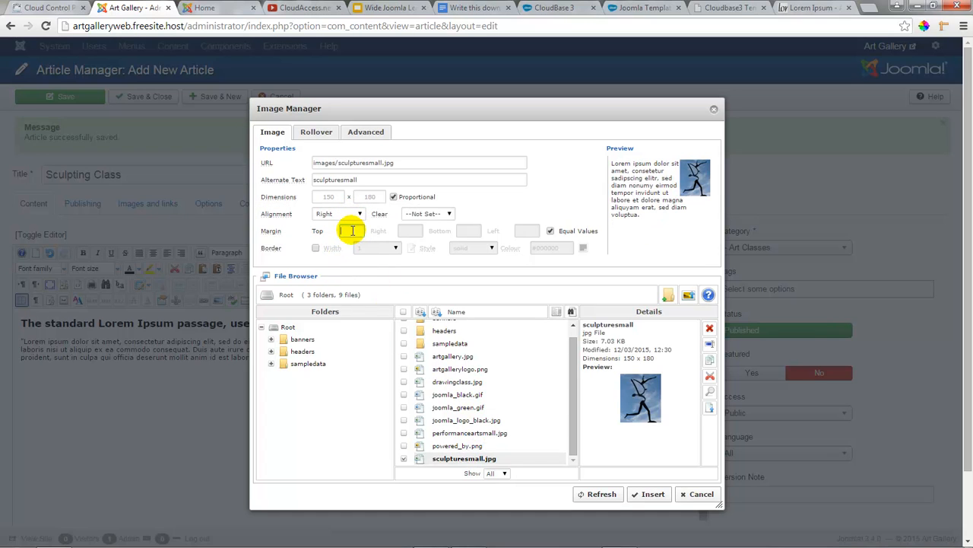
{"action": "left_click", "coordinate": [651, 493]}
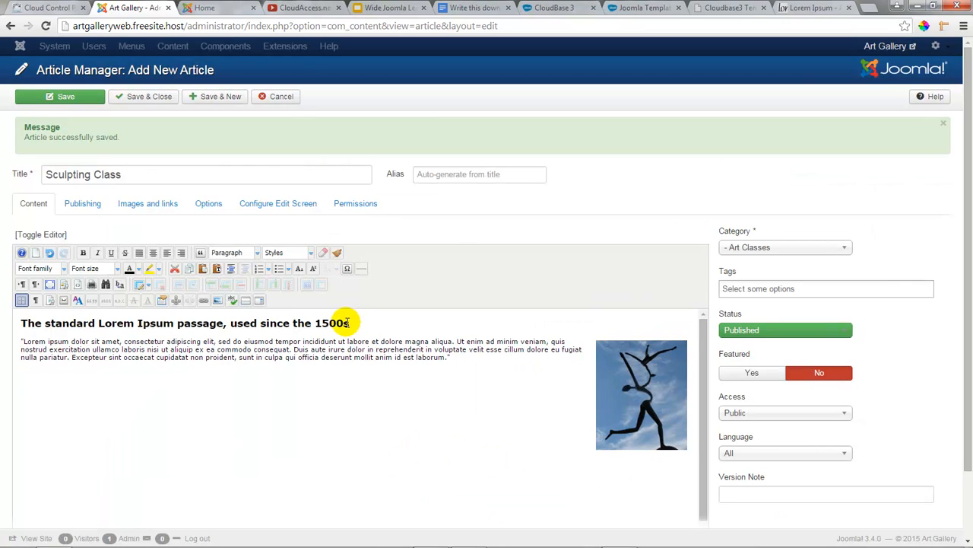
Save the article and start a new one titled "Drama Class" in the Art Classes category.
{"action": "left_click", "coordinate": [210, 98]}
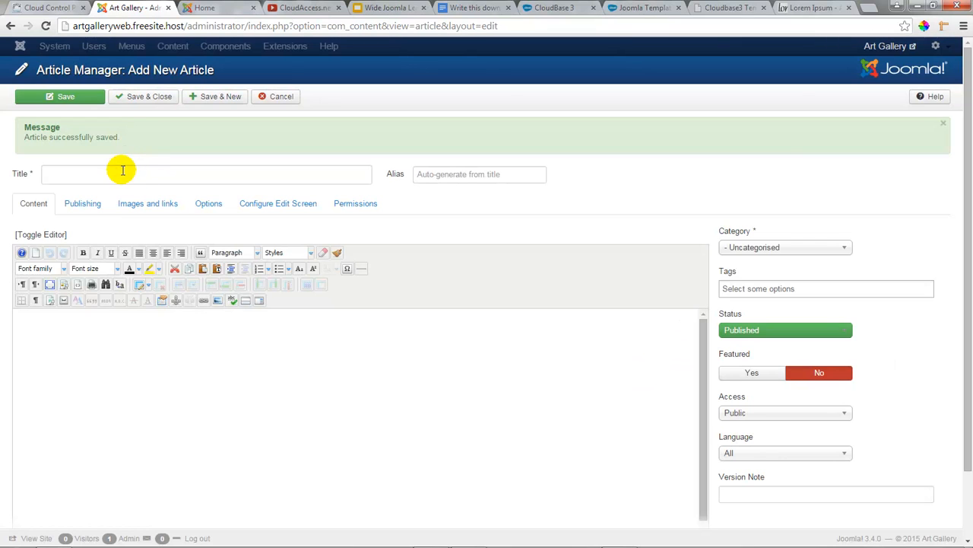
{"action": "left_click", "coordinate": [111, 175]}
{"action": "type", "text": "Dra"}
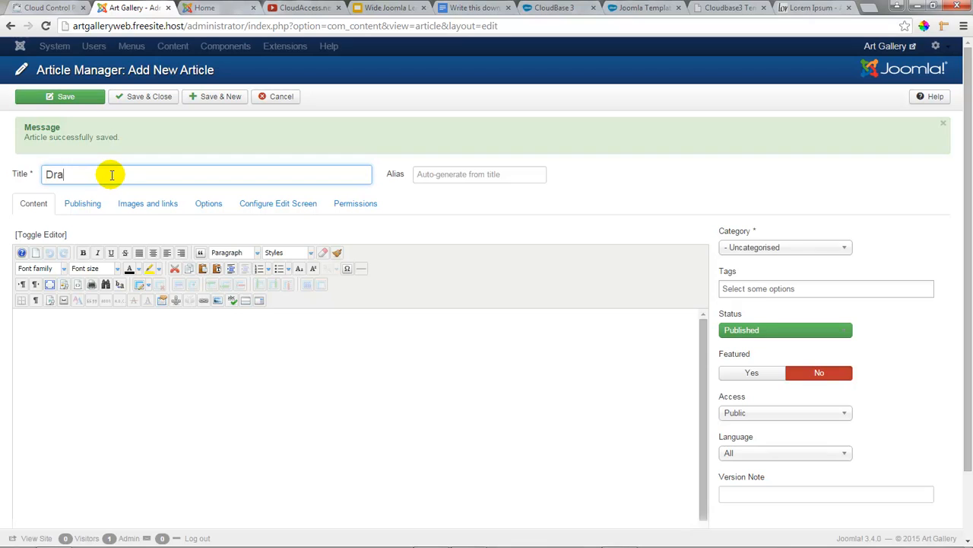
{"action": "type", "text": "ma Class"}
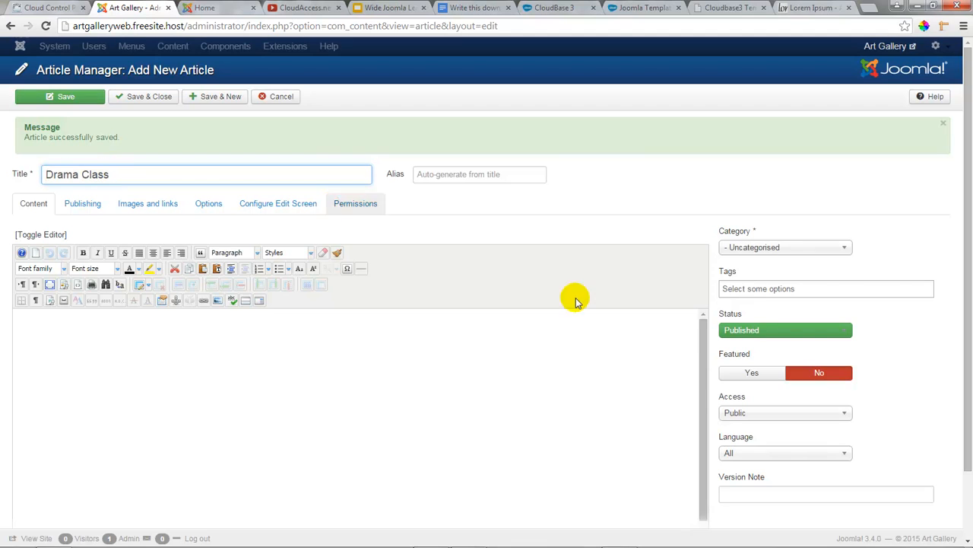
{"action": "left_click", "coordinate": [844, 247]}
{"action": "left_click", "coordinate": [791, 278]}
Insert the standard Lorem Ipsum passage as plain text into the Drama Class article body.
{"action": "left_click", "coordinate": [196, 342]}
{"action": "left_click", "coordinate": [217, 269]}
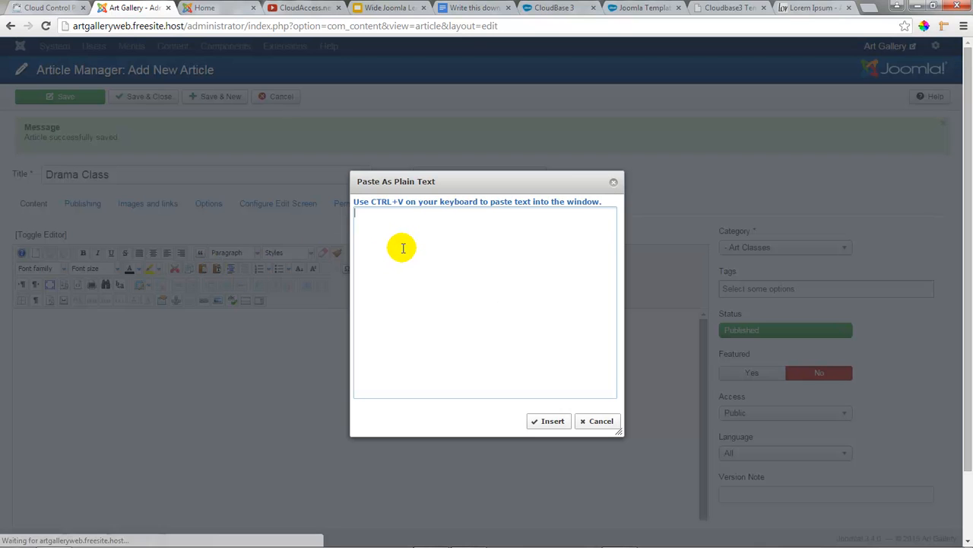
{"action": "type", "text": "The standard Lorem Ipsum passage, used since the 1500s \"Lorem ipsum dolor sit amet, consectetur adipiscing elit, sed do eiusmod tempor incididunt ut labore et dolore magna aliqua. Ut enim ad minim veniam, quis nostrud exercitation ullamco laboris nisi ut aliquip ex ea commodo consequat. Duis aute irure dolor in reprehenderit in voluptate velit esse cillum dolore eu fugiat nulla pariatur. Excepteur sint occaecat cupidatat non proident, sunt in culpa qui officia deserunt mollit anim id est laborum.\""}
{"action": "left_click", "coordinate": [541, 419]}
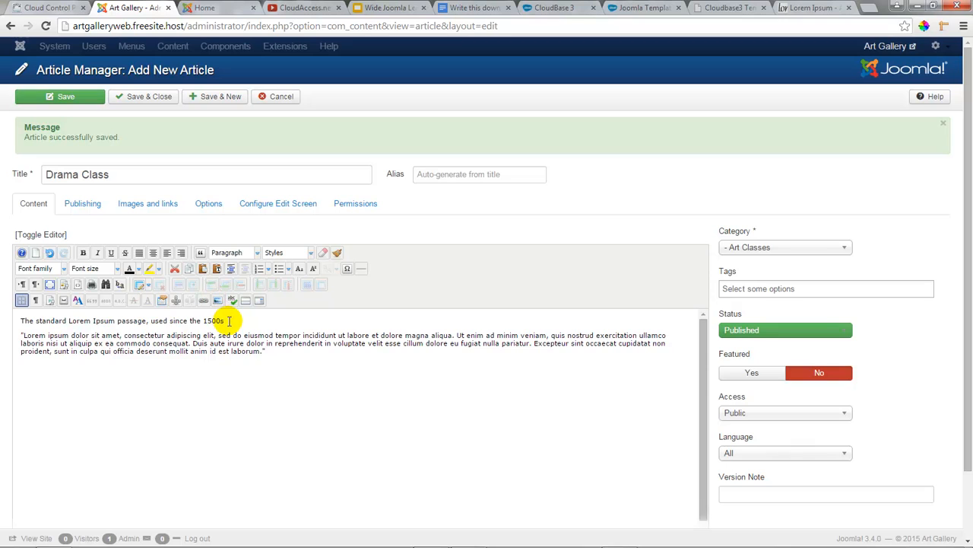
Format the first line of the Drama Class text as Heading 2.
{"action": "left_click_drag", "start_coordinate": [232, 320], "coordinate": [7, 305]}
{"action": "left_click", "coordinate": [259, 256]}
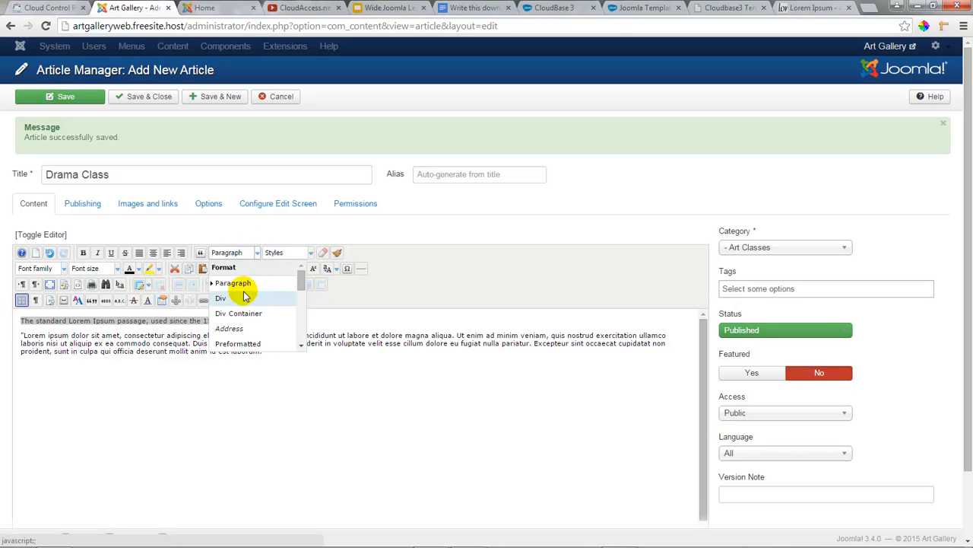
{"action": "scroll", "coordinate": [239, 282], "scroll_direction": "down", "scroll_amount": 2}
{"action": "left_click", "coordinate": [244, 313]}
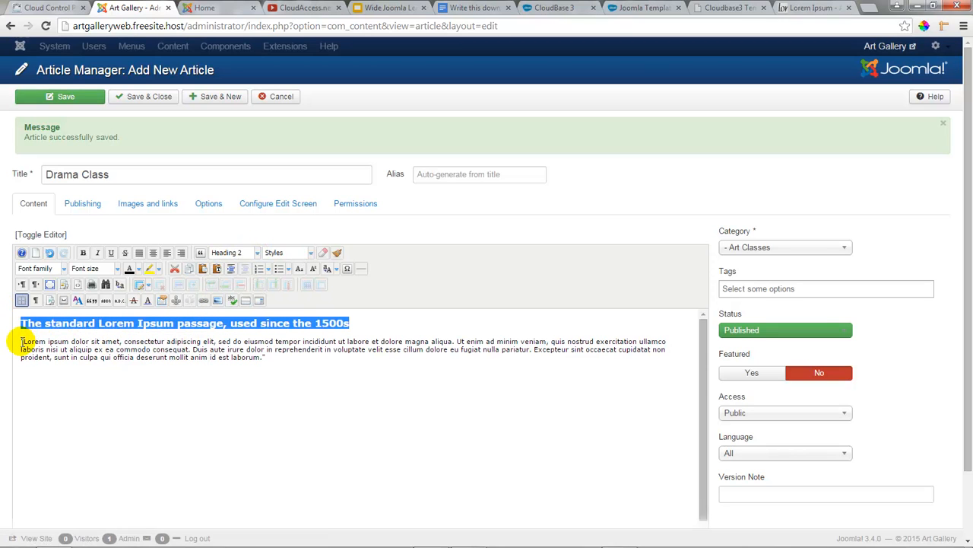
Insert performanceartsmall.jpg at the start of the Drama Class body paragraph with Right alignment.
{"action": "left_click", "coordinate": [24, 341]}
{"action": "left_click", "coordinate": [218, 300]}
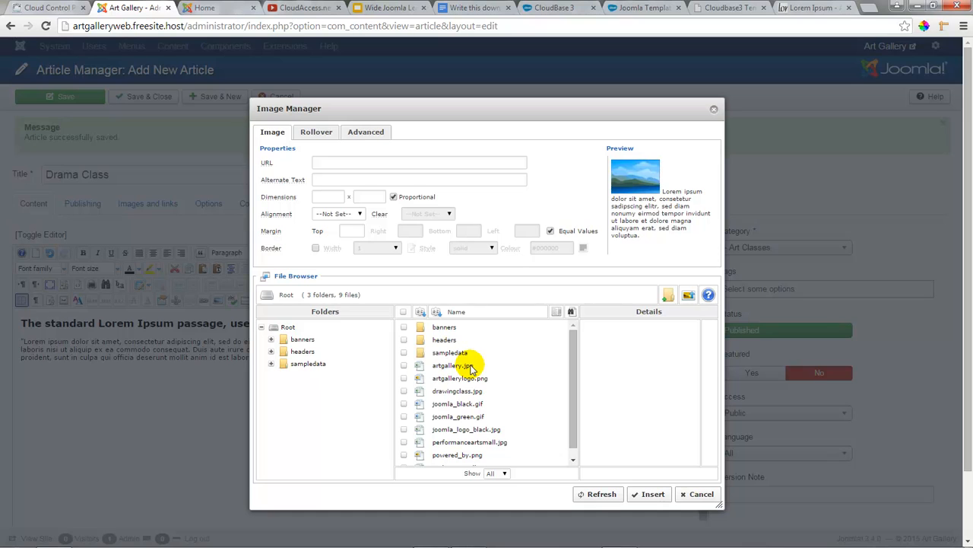
{"action": "scroll", "coordinate": [464, 380], "scroll_direction": "down", "scroll_amount": 1}
{"action": "left_click", "coordinate": [449, 432]}
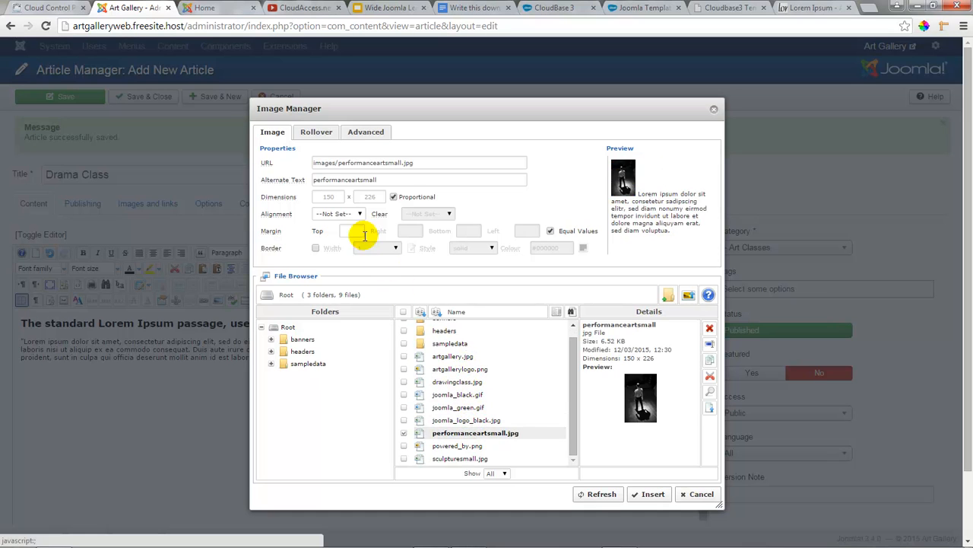
{"action": "left_click", "coordinate": [359, 214]}
{"action": "left_click", "coordinate": [356, 247]}
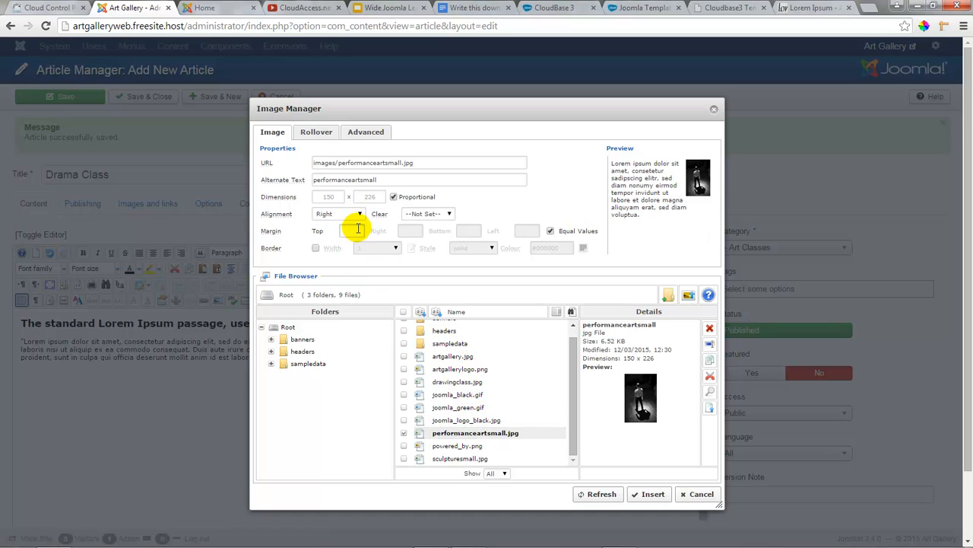
{"action": "left_click", "coordinate": [649, 493]}
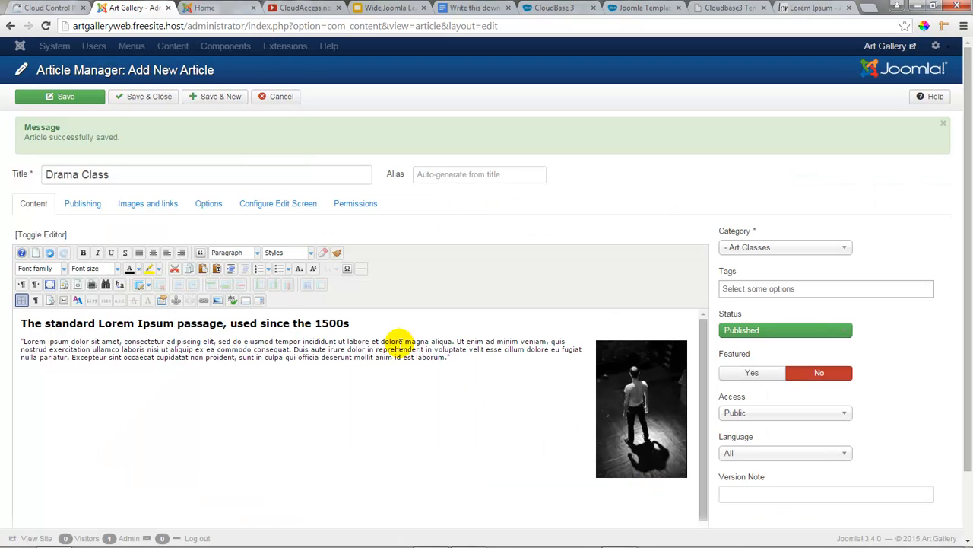
Save and close the Drama Class article, and mark the Drama, Sculpting and Drawing Class articles as featured.
{"action": "left_click", "coordinate": [137, 97]}
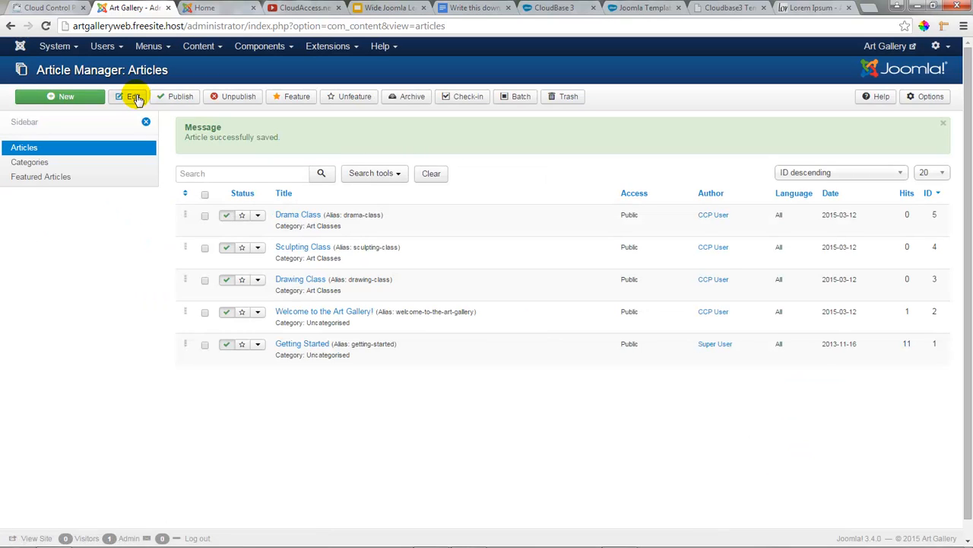
{"action": "left_click", "coordinate": [242, 216]}
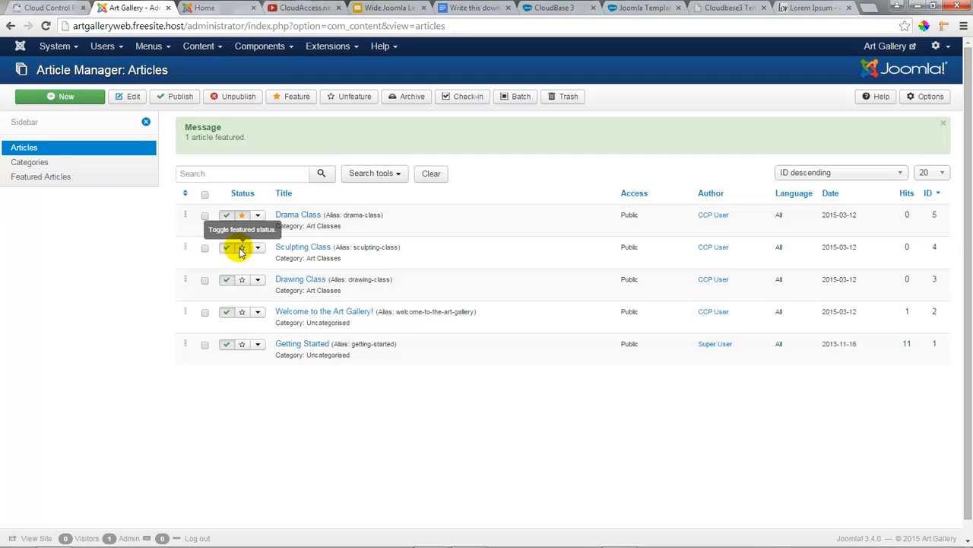
{"action": "left_click", "coordinate": [242, 250]}
{"action": "left_click", "coordinate": [243, 280]}
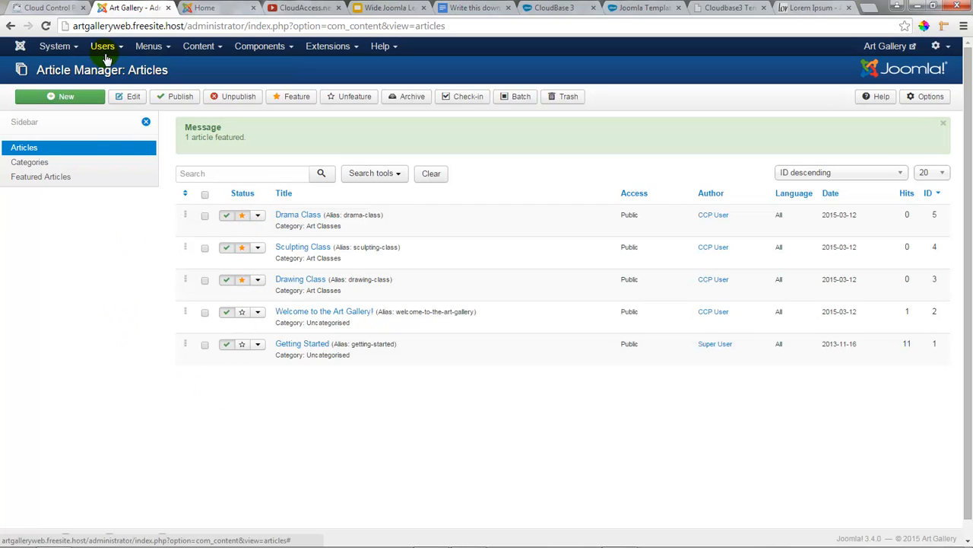
Start a new Main Menu item titled "Art Classes".
{"action": "left_click", "coordinate": [151, 47]}
{"action": "left_click", "coordinate": [169, 95]}
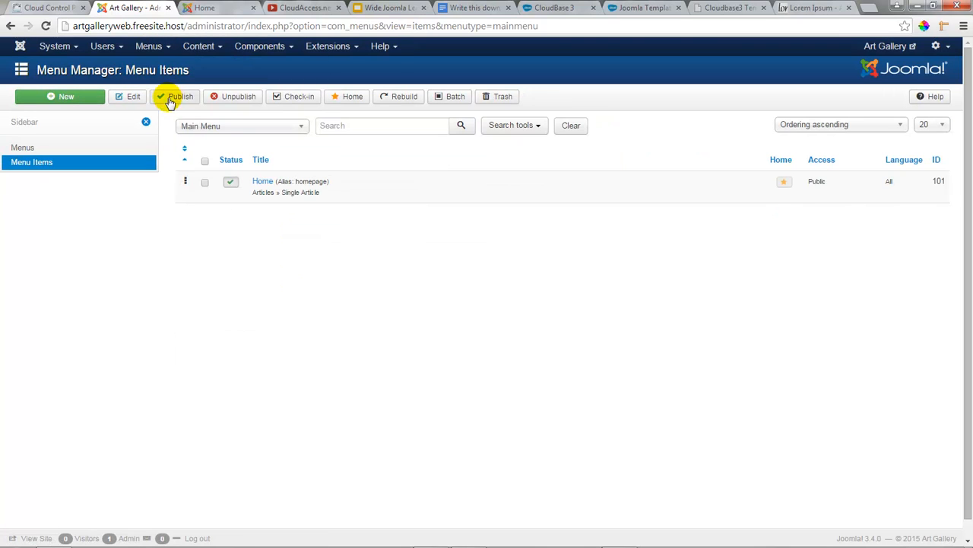
{"action": "left_click", "coordinate": [66, 99]}
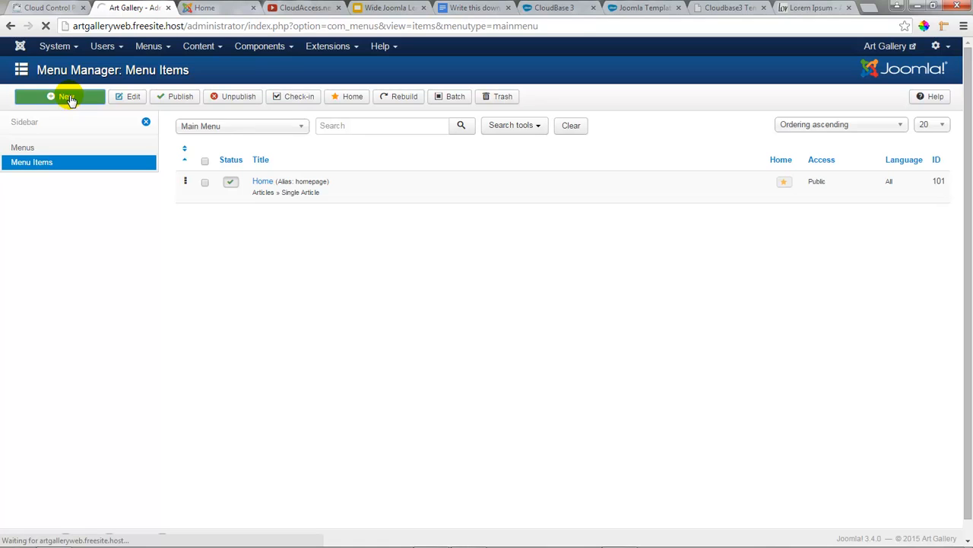
{"action": "left_click", "coordinate": [72, 126]}
{"action": "type", "text": "Art Classes"}
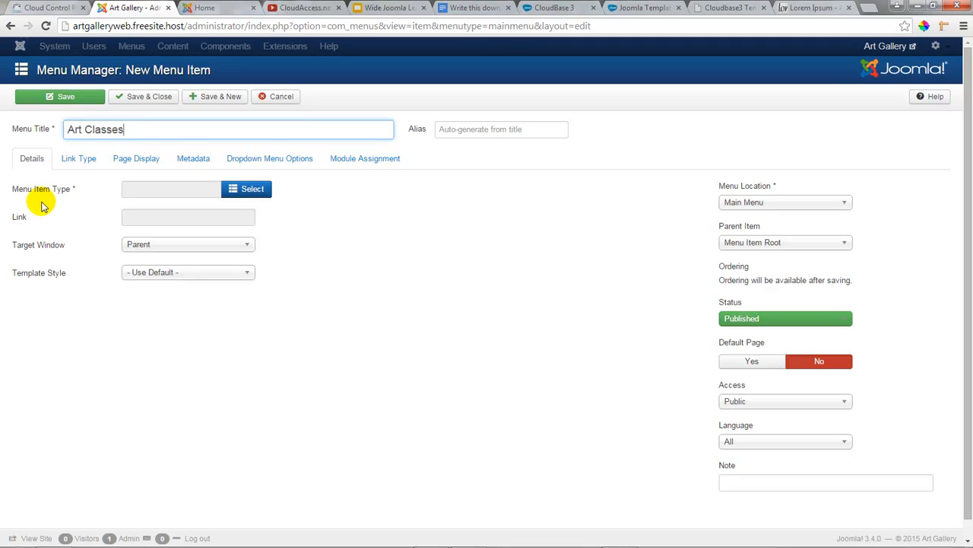
Set the menu item type to Featured Articles and save the Art Classes menu item.
{"action": "left_click", "coordinate": [250, 191]}
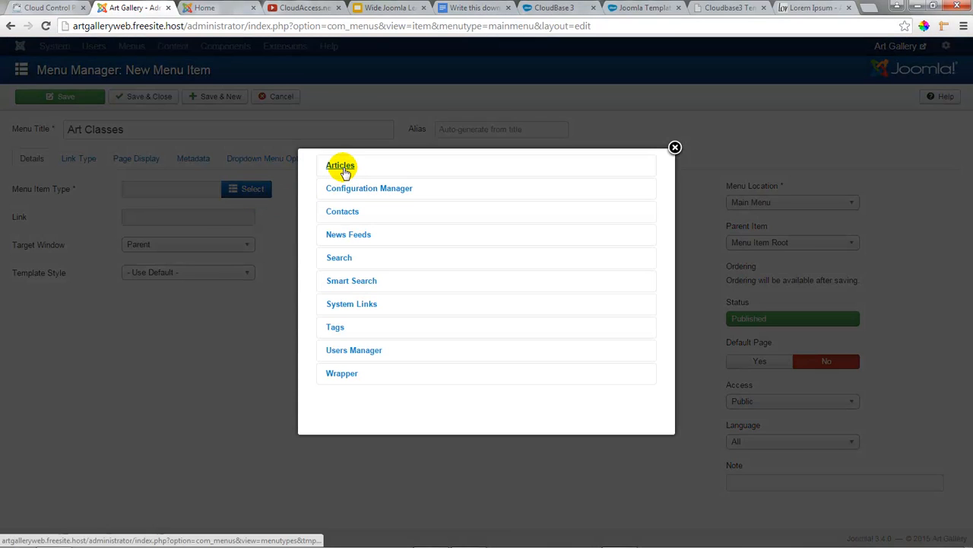
{"action": "left_click", "coordinate": [344, 172]}
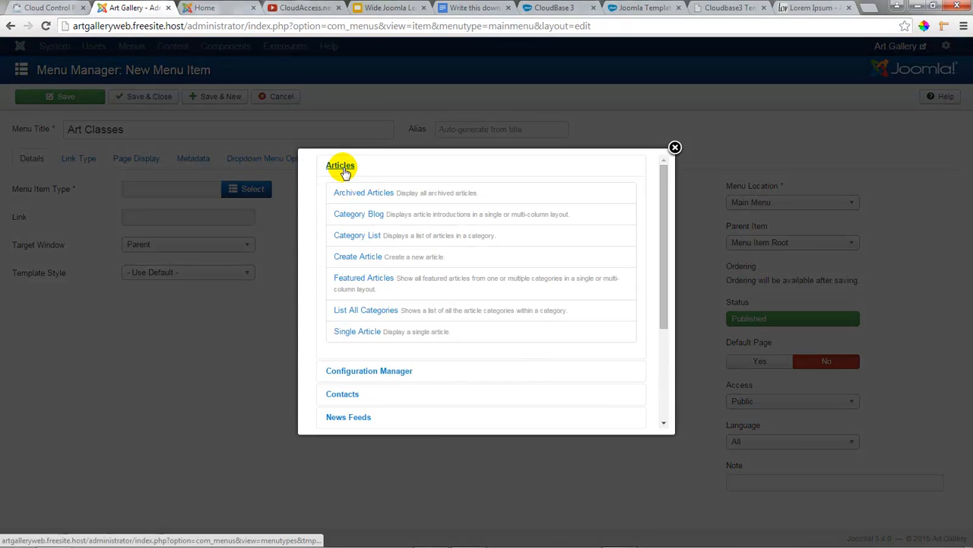
{"action": "left_click", "coordinate": [380, 283]}
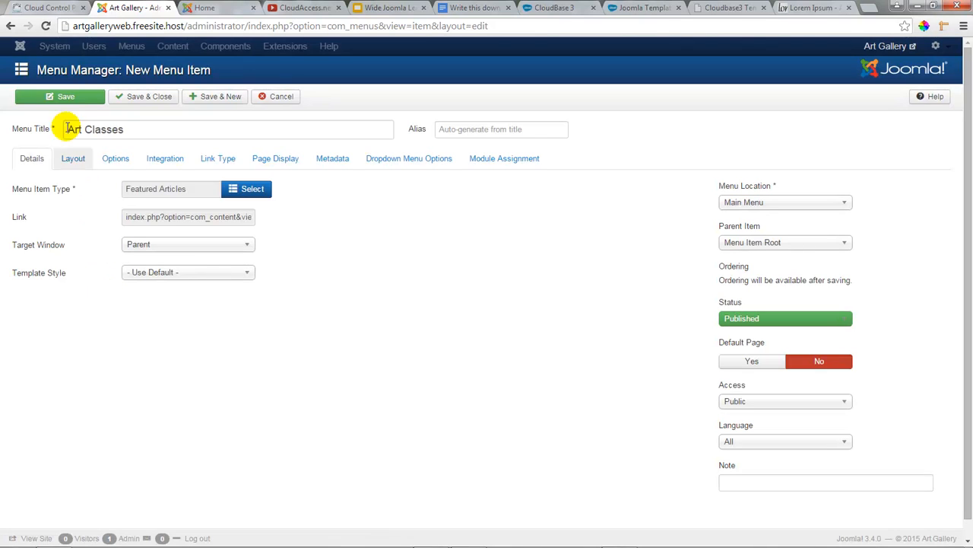
{"action": "left_click", "coordinate": [61, 99]}
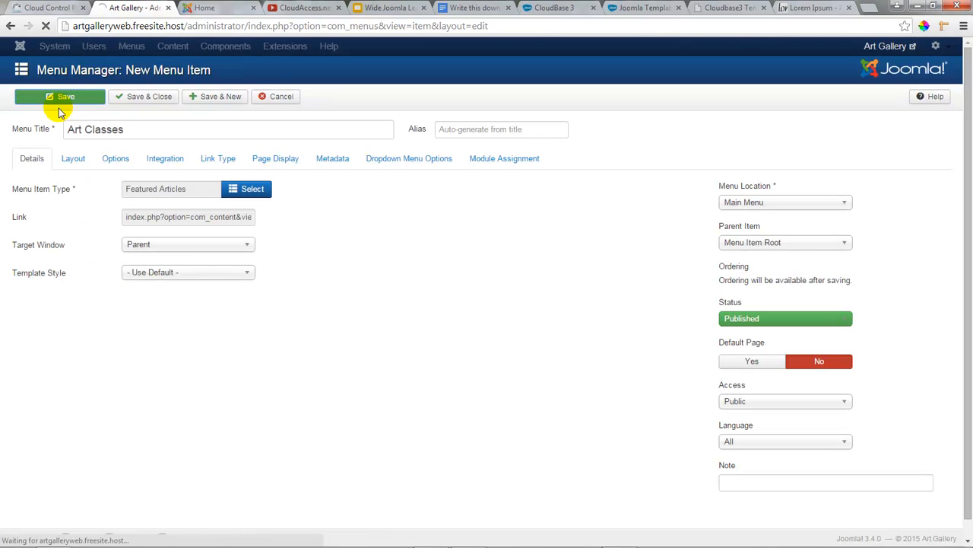
Reload the public site and examine the layout of the featured articles on the Art Classes page.
{"action": "left_click", "coordinate": [213, 9]}
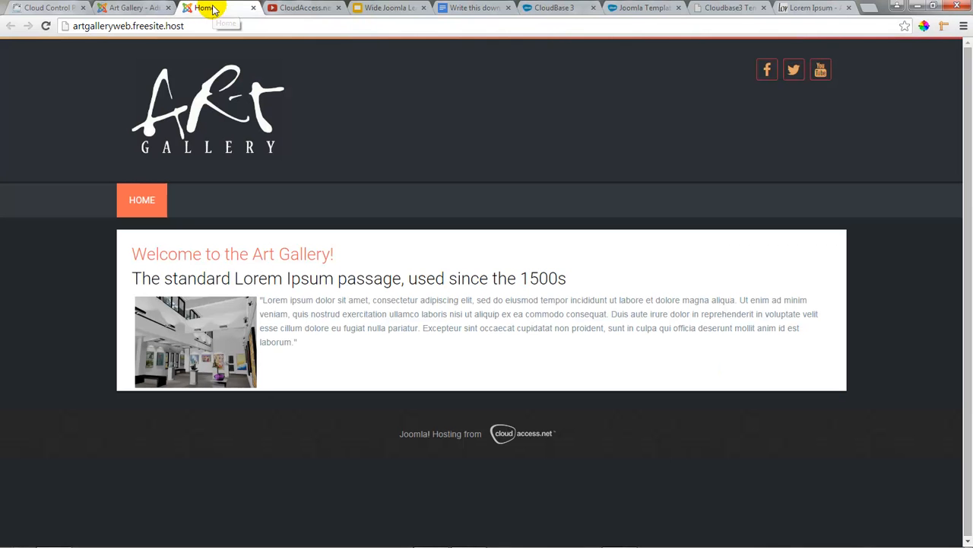
{"action": "left_click", "coordinate": [45, 27]}
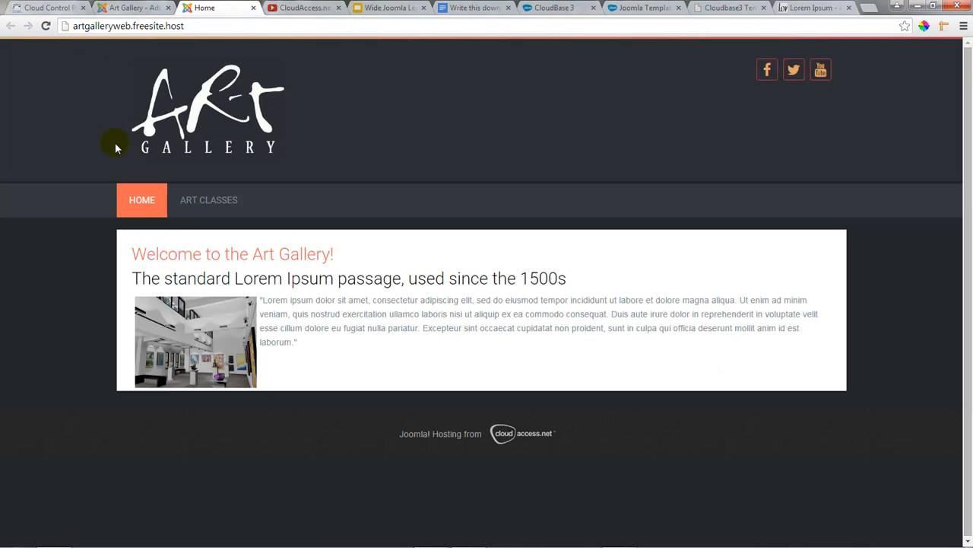
{"action": "left_click", "coordinate": [219, 201]}
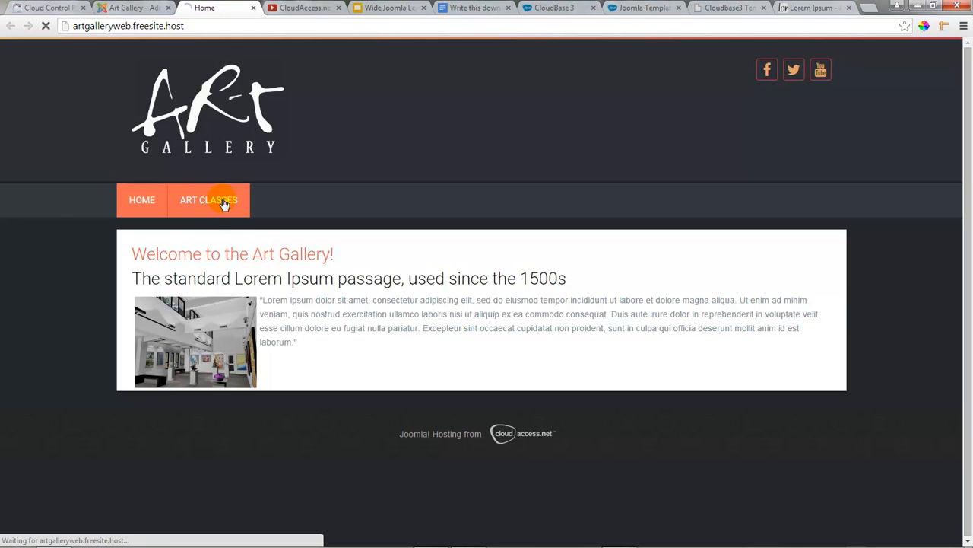
{"action": "scroll", "coordinate": [92, 249], "scroll_direction": "down", "scroll_amount": 3}
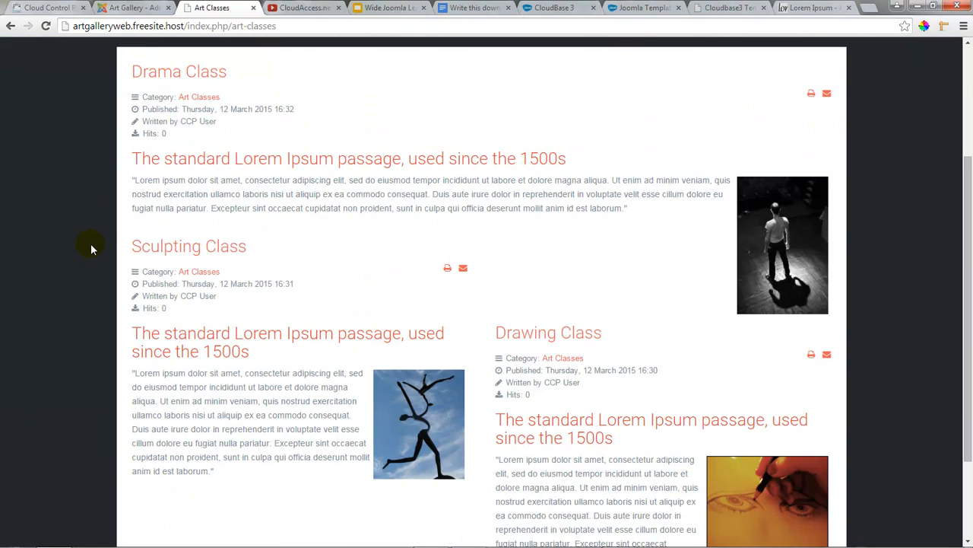
{"action": "scroll", "coordinate": [89, 251], "scroll_direction": "down", "scroll_amount": 1}
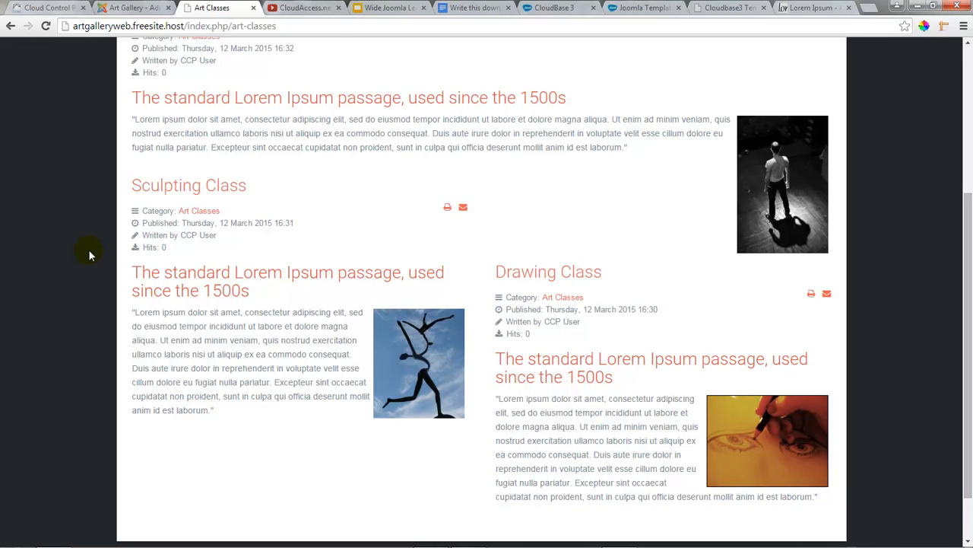
{"action": "scroll", "coordinate": [88, 255], "scroll_direction": "up", "scroll_amount": 1}
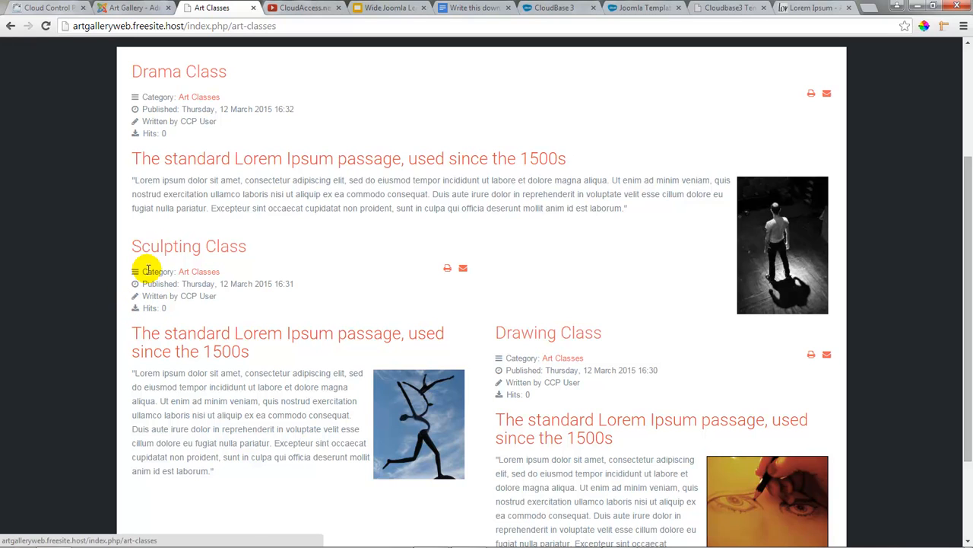
Return to the administrator site, save and close the Art Classes menu item, and open the Article Manager.
{"action": "left_click", "coordinate": [127, 7]}
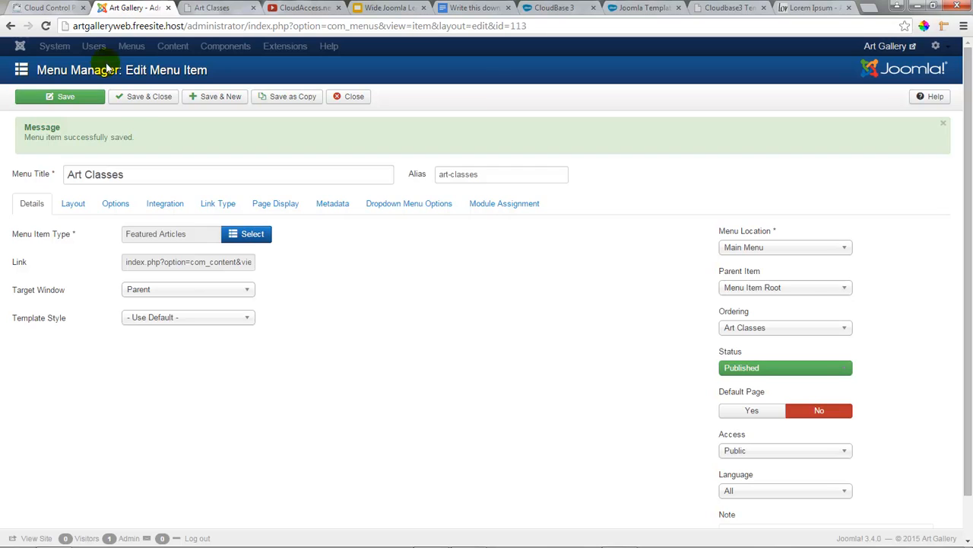
{"action": "left_click", "coordinate": [143, 101]}
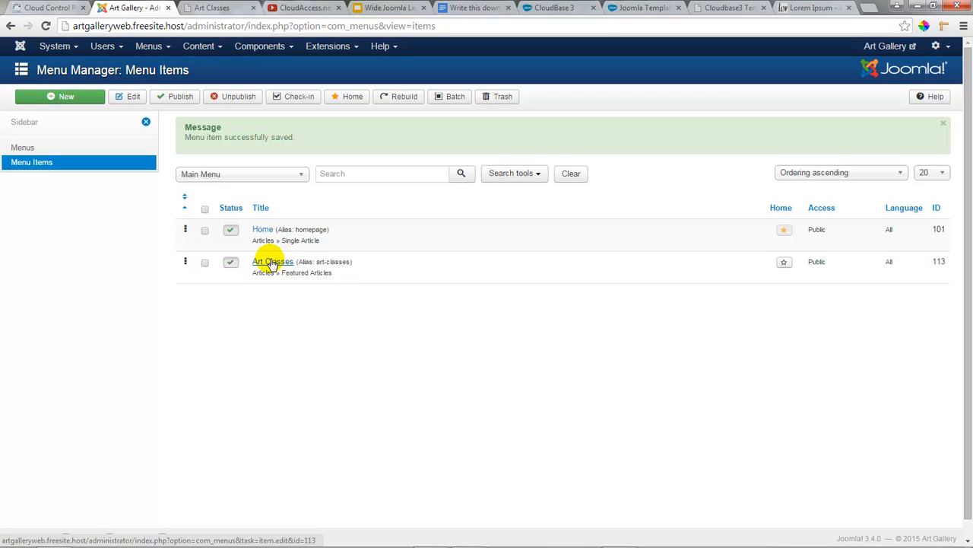
{"action": "left_click", "coordinate": [219, 50]}
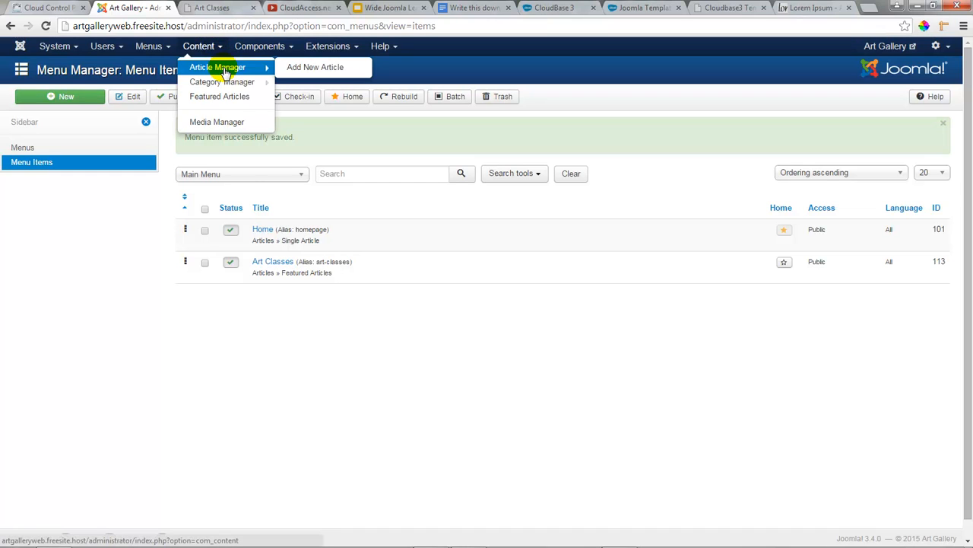
{"action": "left_click", "coordinate": [225, 67]}
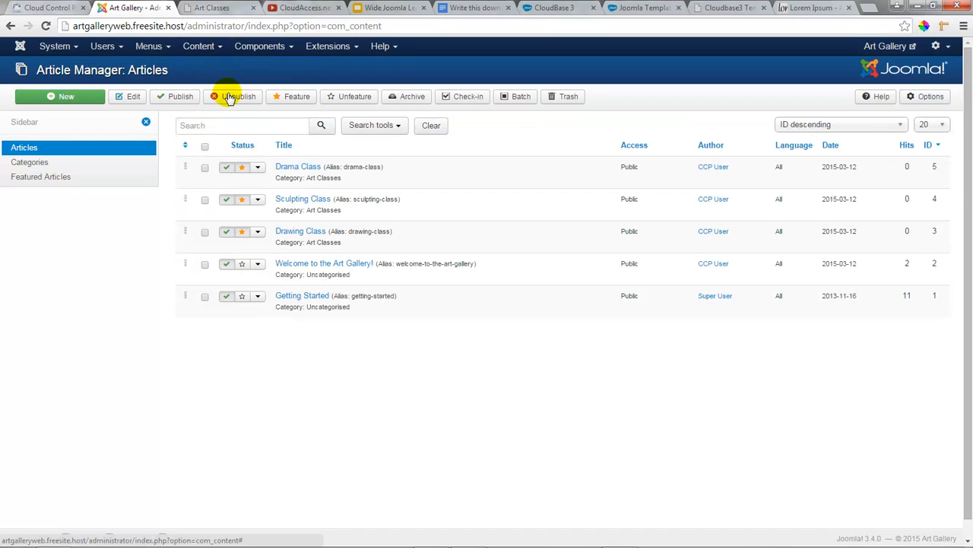
In the global article options, set Show Category to Hide and Link Category to No.
{"action": "left_click", "coordinate": [929, 98]}
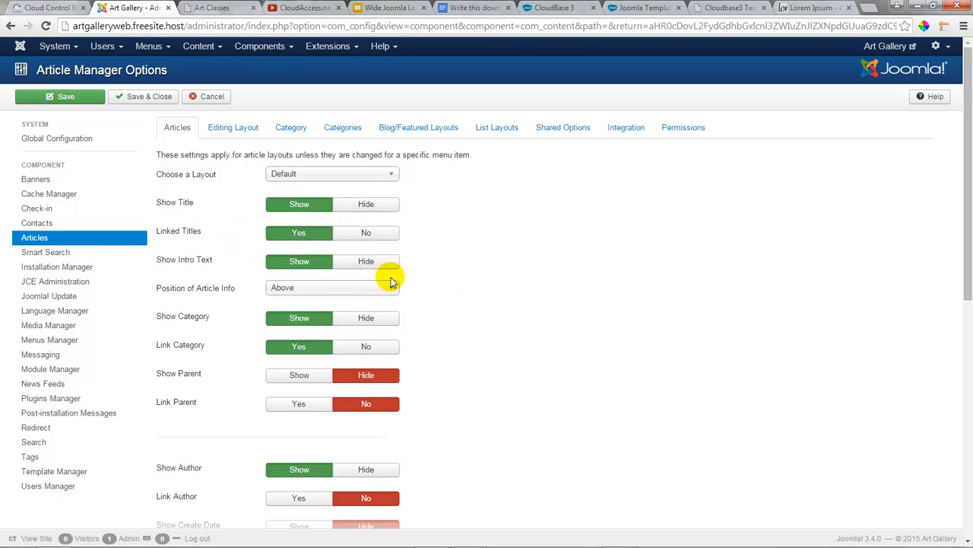
{"action": "scroll", "coordinate": [406, 278], "scroll_direction": "down", "scroll_amount": 1}
{"action": "left_click", "coordinate": [366, 259]}
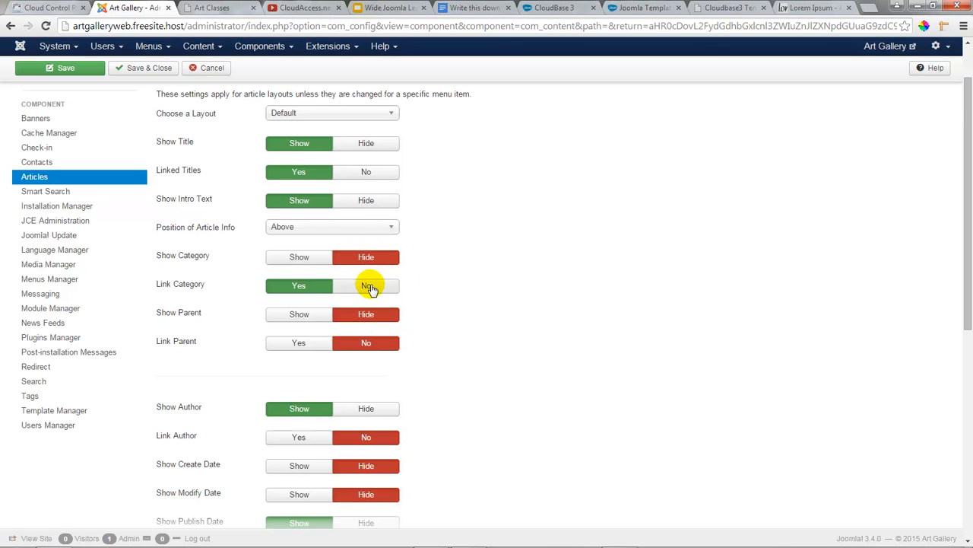
{"action": "left_click", "coordinate": [366, 285]}
Hide the author, publish date, navigation and tags in the global article options.
{"action": "scroll", "coordinate": [452, 307], "scroll_direction": "down", "scroll_amount": 3}
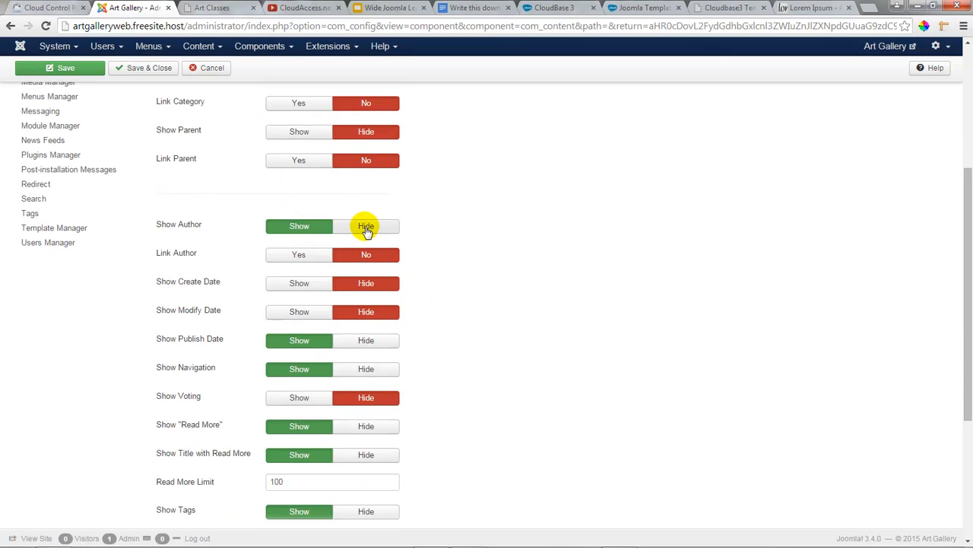
{"action": "left_click", "coordinate": [366, 226]}
{"action": "scroll", "coordinate": [417, 265], "scroll_direction": "down", "scroll_amount": 2}
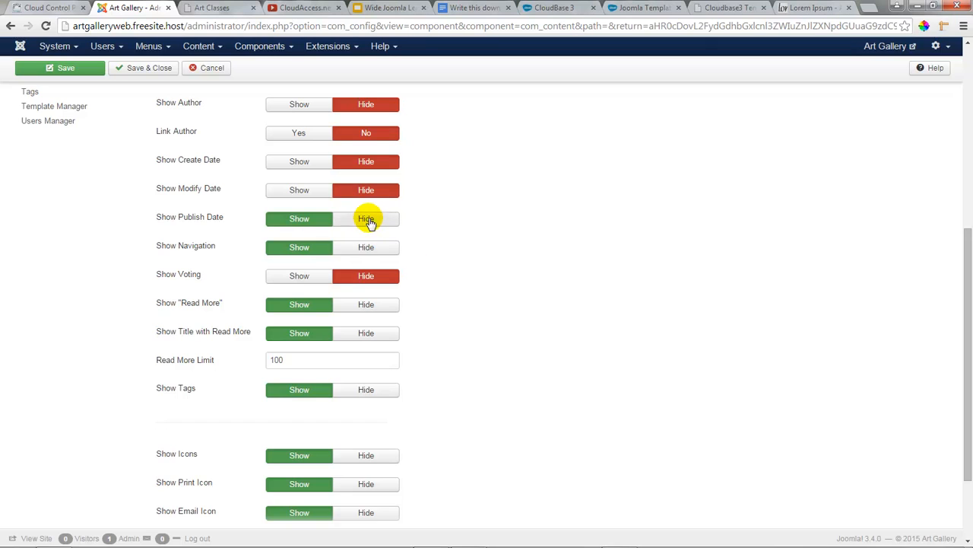
{"action": "left_click", "coordinate": [367, 220]}
{"action": "left_click", "coordinate": [368, 247]}
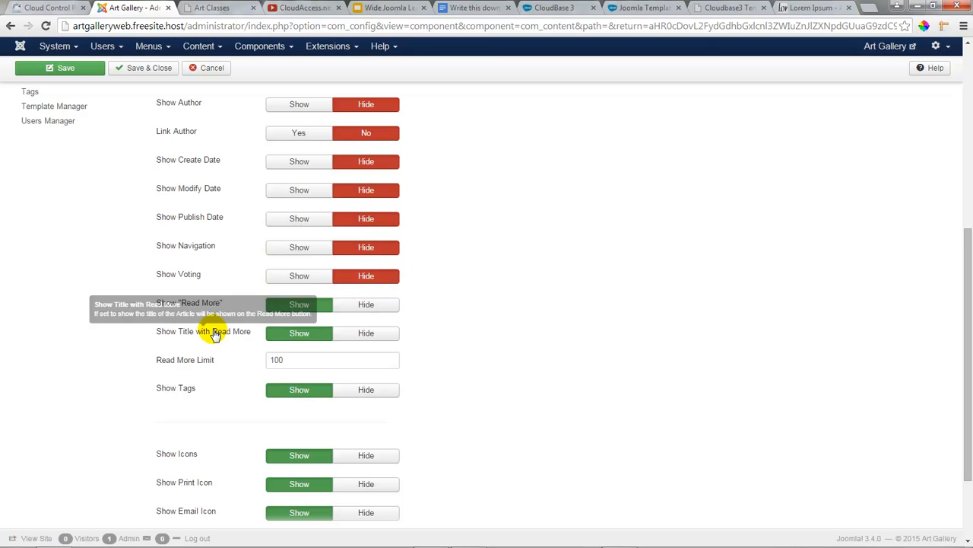
{"action": "left_click", "coordinate": [360, 390]}
Hide the icons, print icon, email icon and hits in the global article options and save the configuration.
{"action": "scroll", "coordinate": [446, 357], "scroll_direction": "down", "scroll_amount": 2}
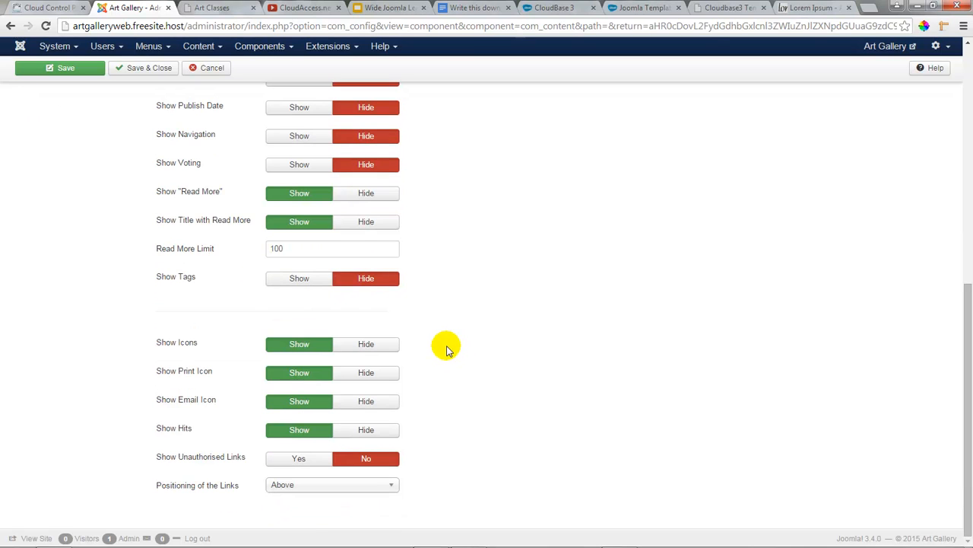
{"action": "left_click", "coordinate": [363, 341]}
{"action": "left_click", "coordinate": [366, 373]}
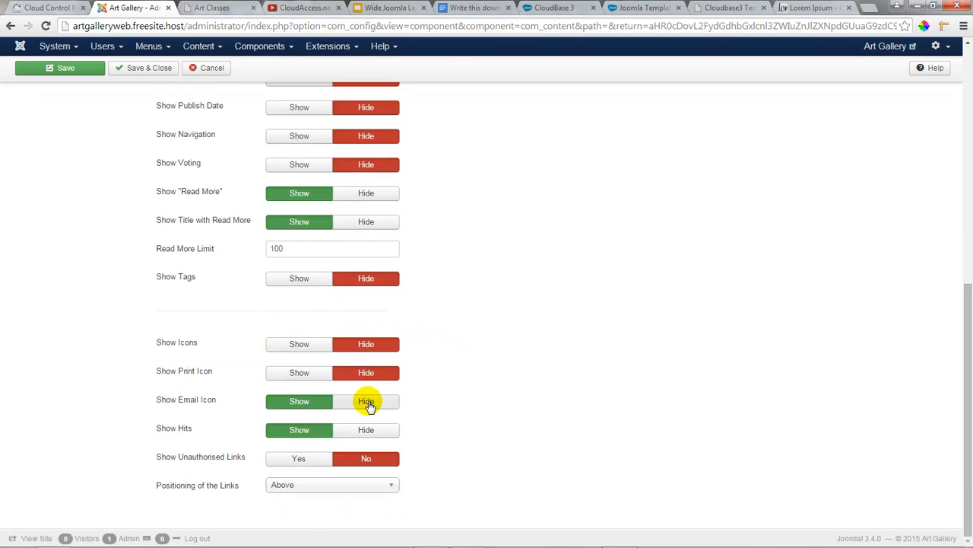
{"action": "left_click", "coordinate": [367, 401]}
{"action": "left_click", "coordinate": [367, 429]}
{"action": "scroll", "coordinate": [425, 388], "scroll_direction": "up", "scroll_amount": 6}
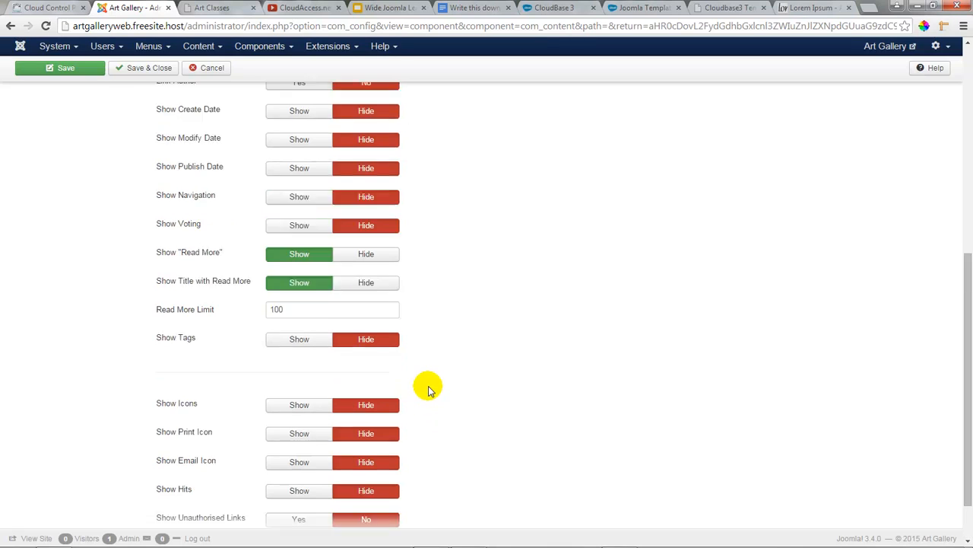
{"action": "left_click", "coordinate": [66, 98]}
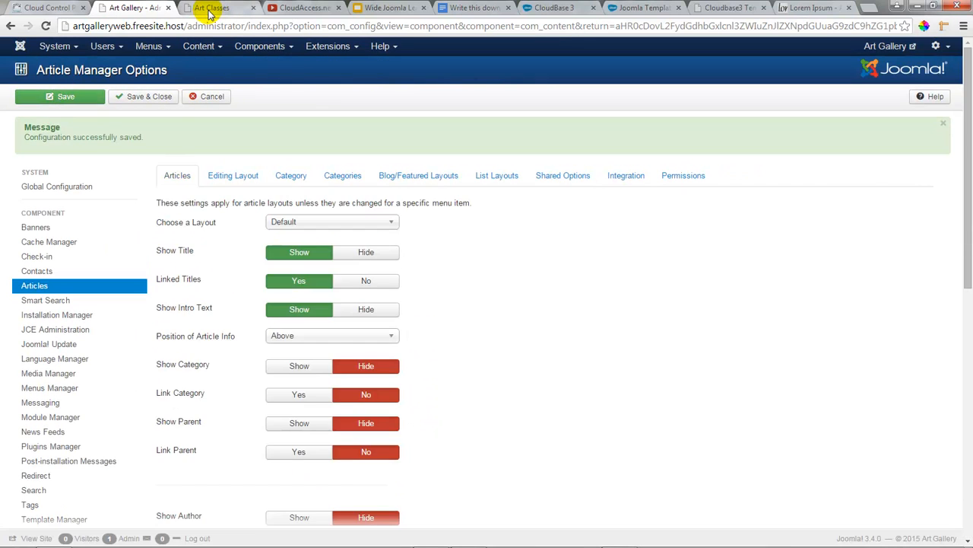
Reload the public Art Classes page to check the article details, and return to the administrator site.
{"action": "left_click", "coordinate": [212, 8]}
{"action": "left_click", "coordinate": [46, 28]}
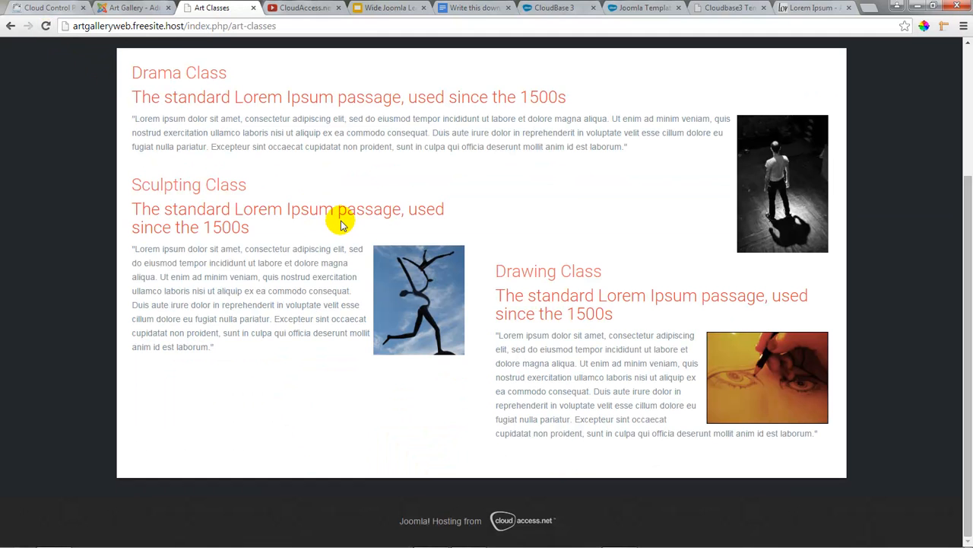
{"action": "left_click", "coordinate": [130, 8]}
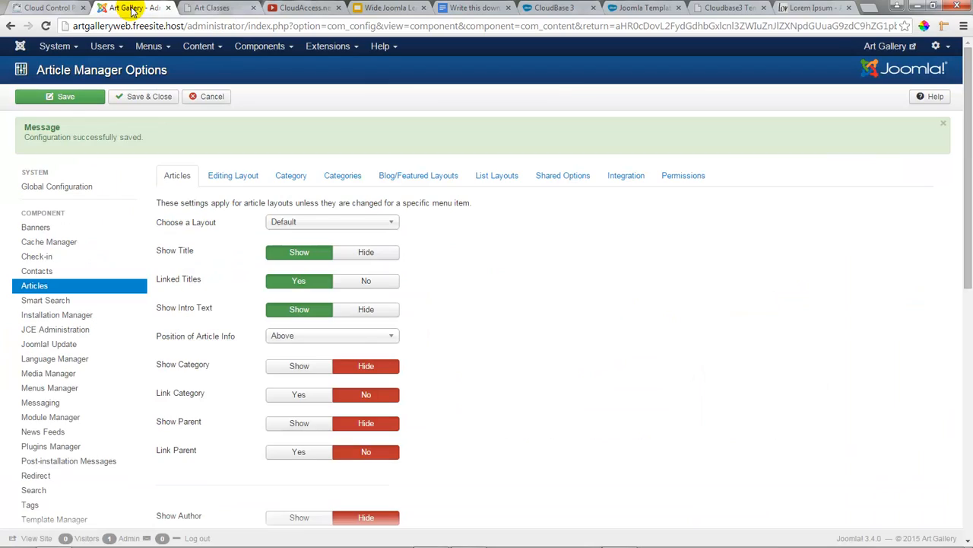
Set the blog/featured layout defaults to 0 leading articles, 3 intro articles, 3 columns and 0 links, and save them.
{"action": "left_click", "coordinate": [419, 180]}
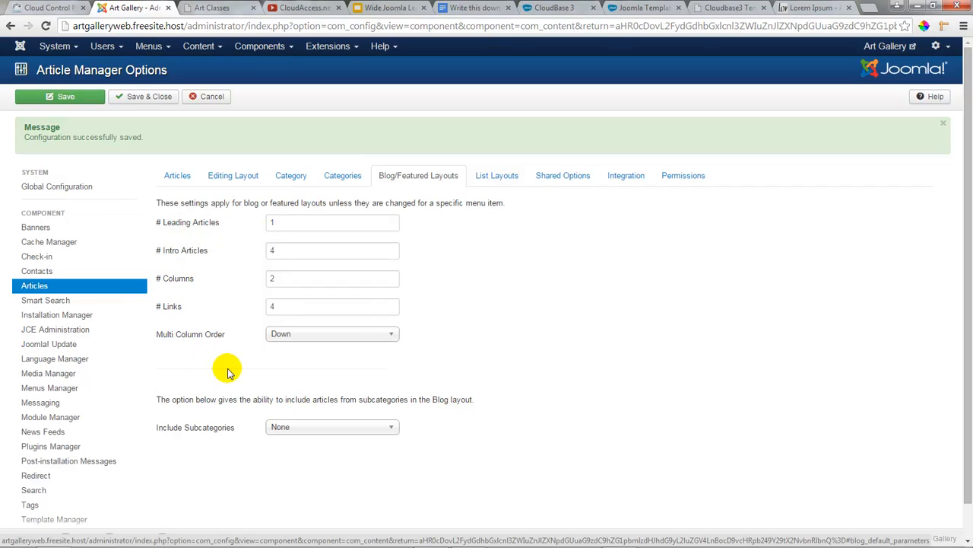
{"action": "double_click", "coordinate": [267, 222]}
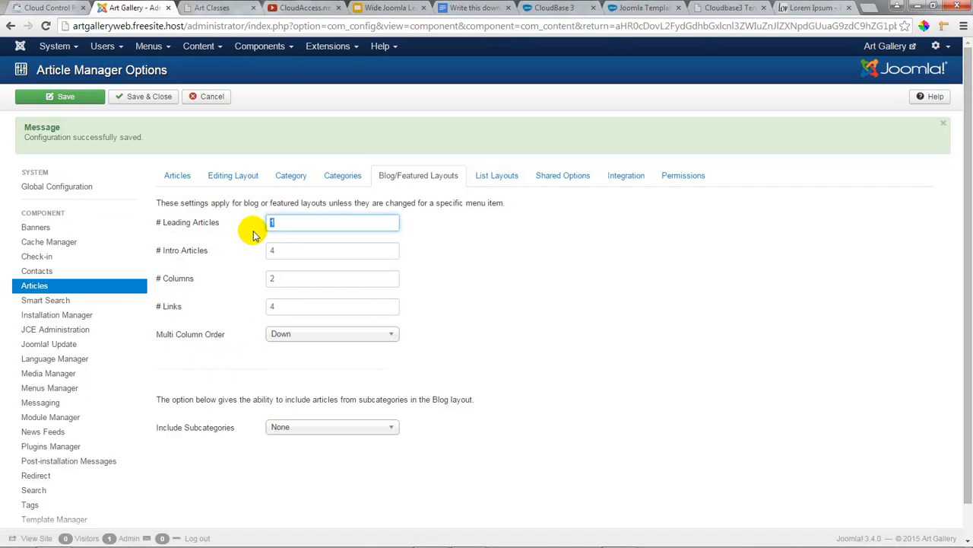
{"action": "type", "text": "0"}
{"action": "double_click", "coordinate": [274, 251]}
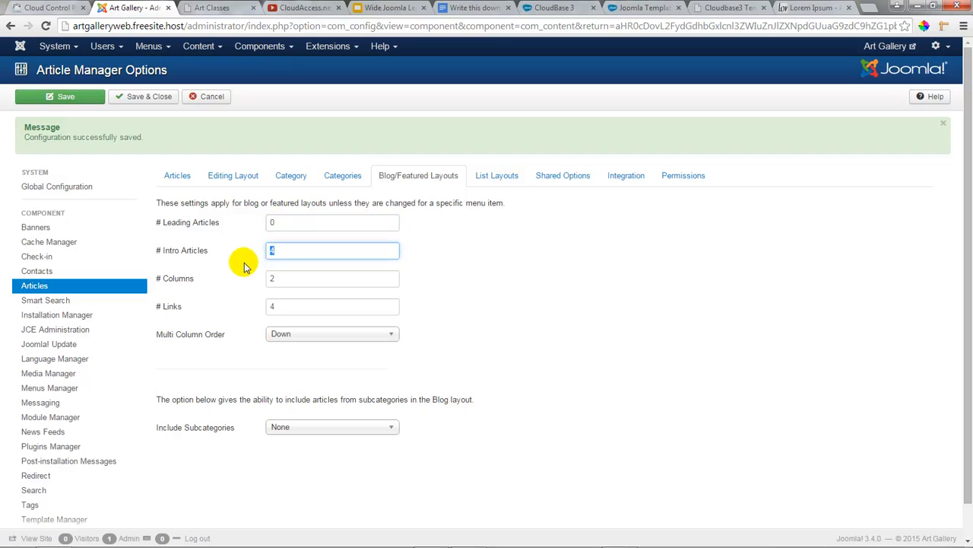
{"action": "type", "text": "3"}
{"action": "key", "text": "Tab"}
{"action": "type", "text": "3"}
{"action": "key", "text": "Tab"}
{"action": "type", "text": "0"}
{"action": "left_click", "coordinate": [428, 335]}
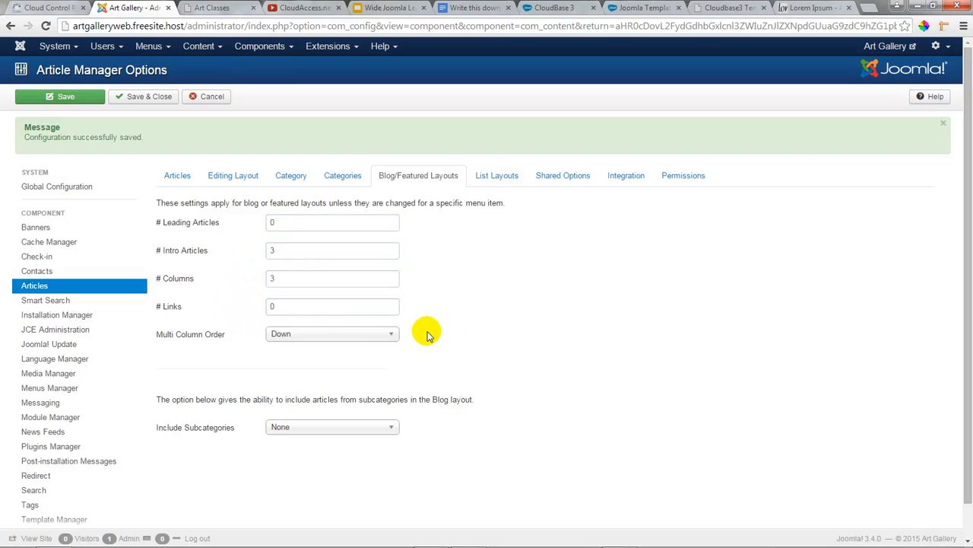
{"action": "left_click", "coordinate": [67, 99]}
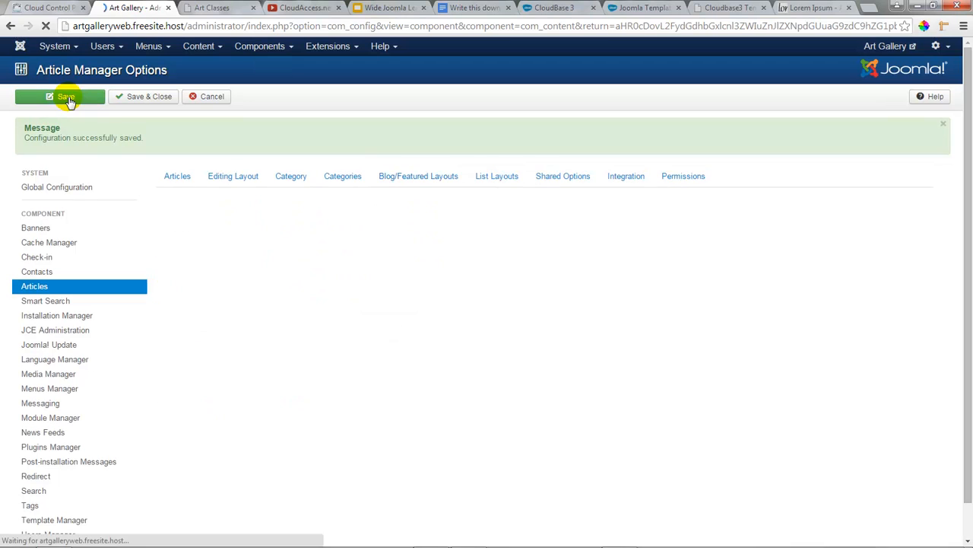
Reload the public Art Classes page, examine its column layout, and return to the administrator site.
{"action": "left_click", "coordinate": [218, 9]}
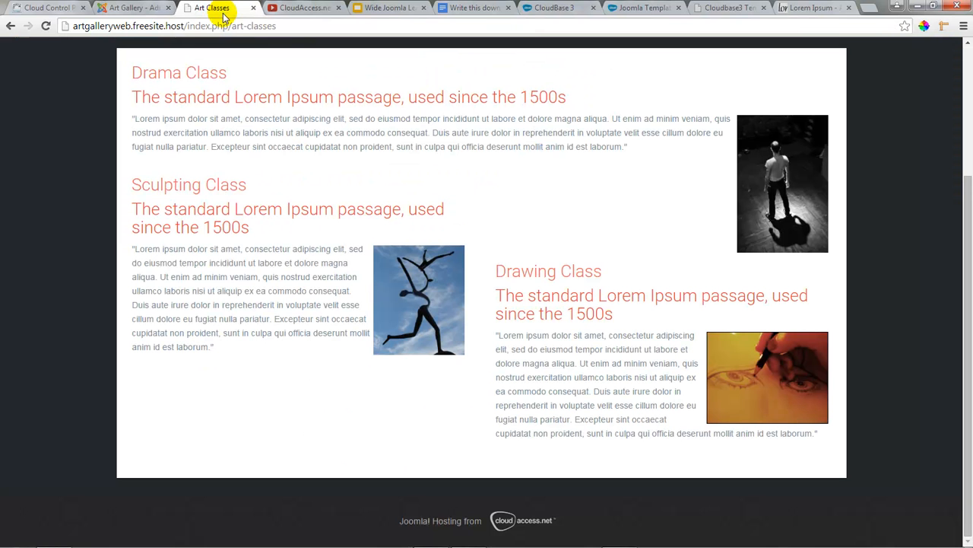
{"action": "left_click", "coordinate": [45, 26]}
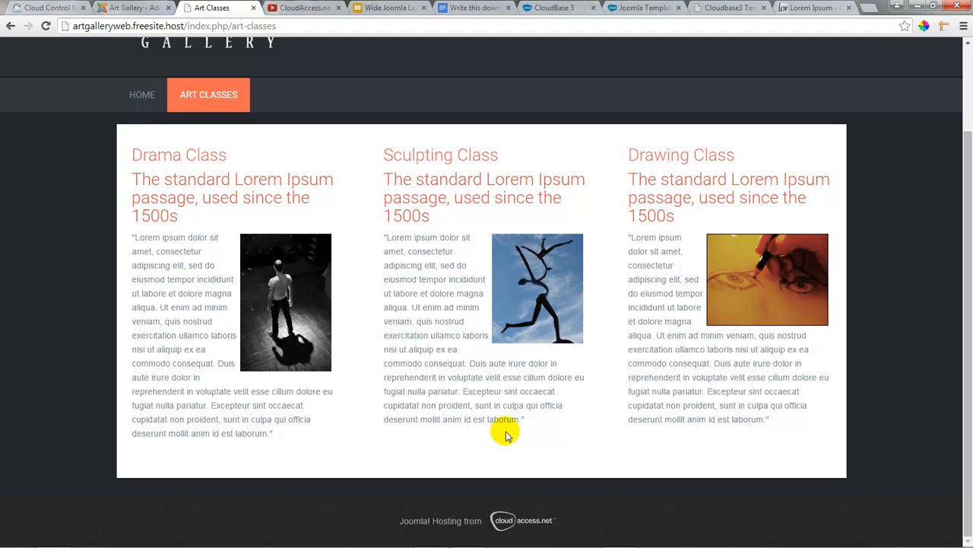
{"action": "scroll", "coordinate": [232, 310], "scroll_direction": "up", "scroll_amount": 3}
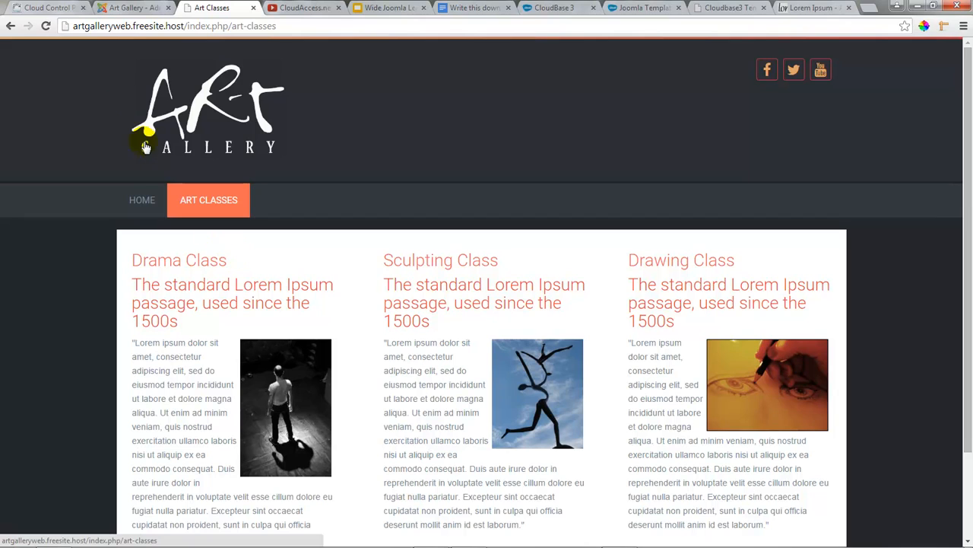
{"action": "left_click", "coordinate": [137, 9]}
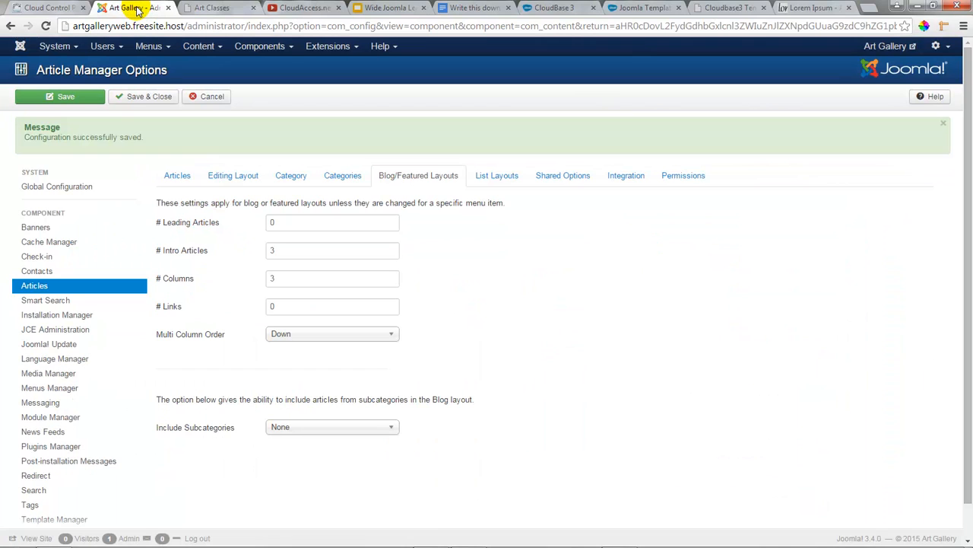
Save and close the article options, and start a new Main Menu item titled "Register Today!".
{"action": "left_click", "coordinate": [138, 98]}
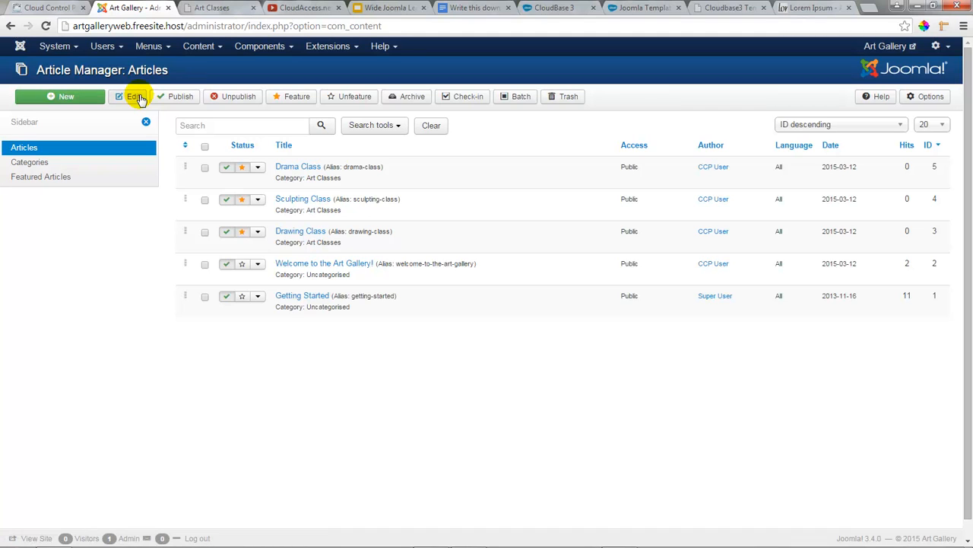
{"action": "left_click", "coordinate": [159, 49]}
{"action": "mouse_move", "coordinate": [173, 95]}
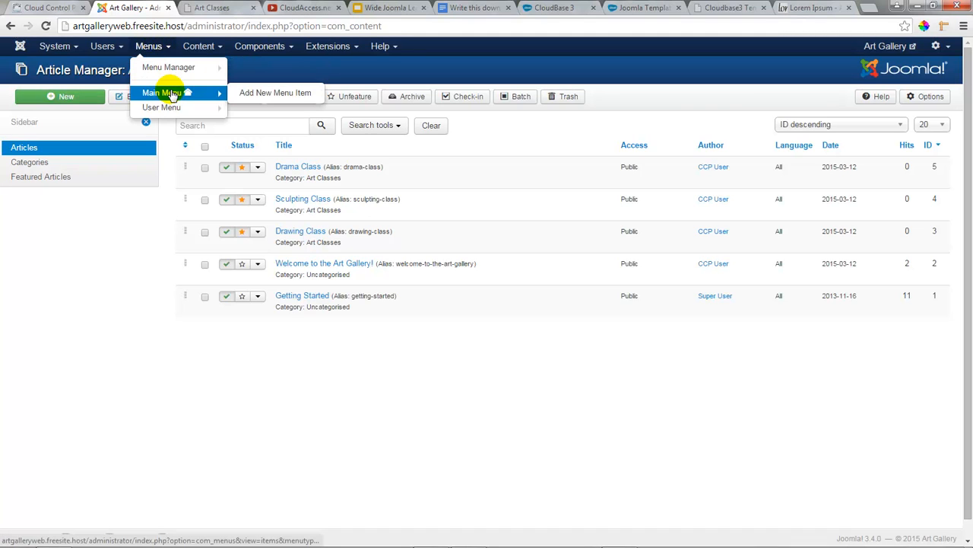
{"action": "left_click", "coordinate": [267, 97]}
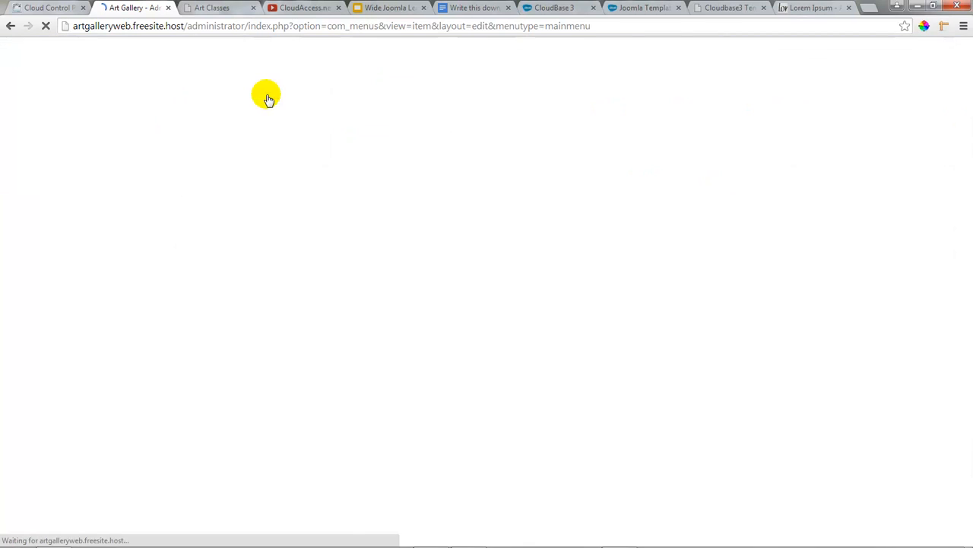
{"action": "left_click", "coordinate": [110, 130]}
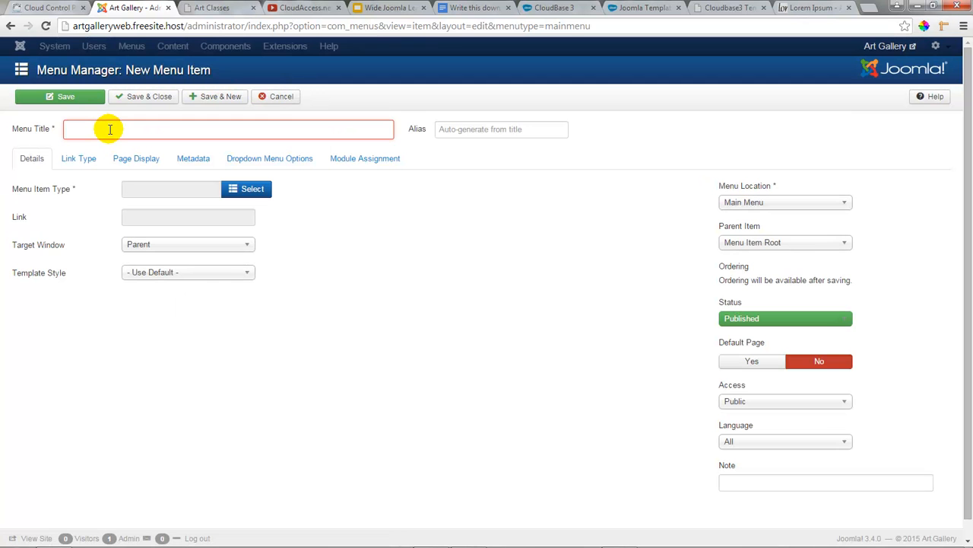
{"action": "type", "text": "Register Today!"}
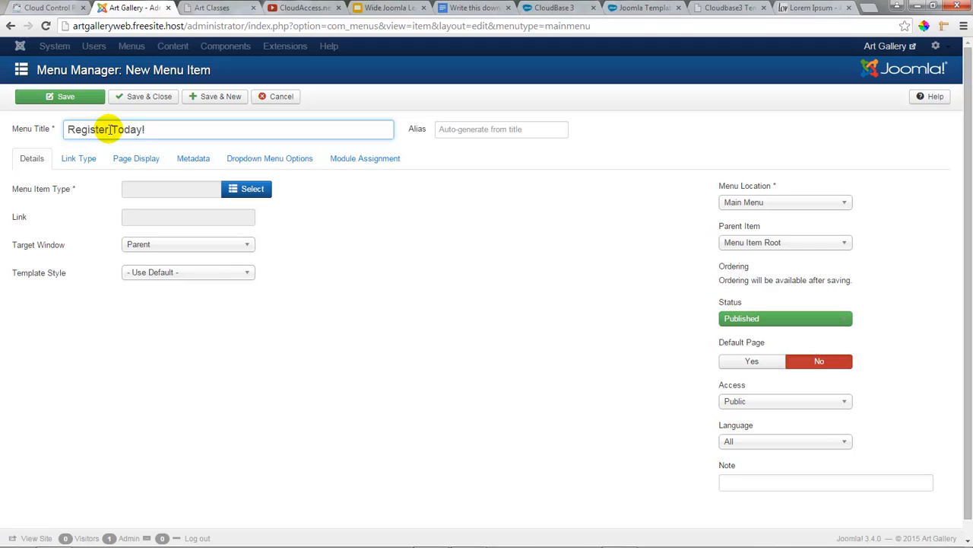
Set the new menu item's type to the Users Manager Registration Form, and save and close it.
{"action": "left_click", "coordinate": [255, 197]}
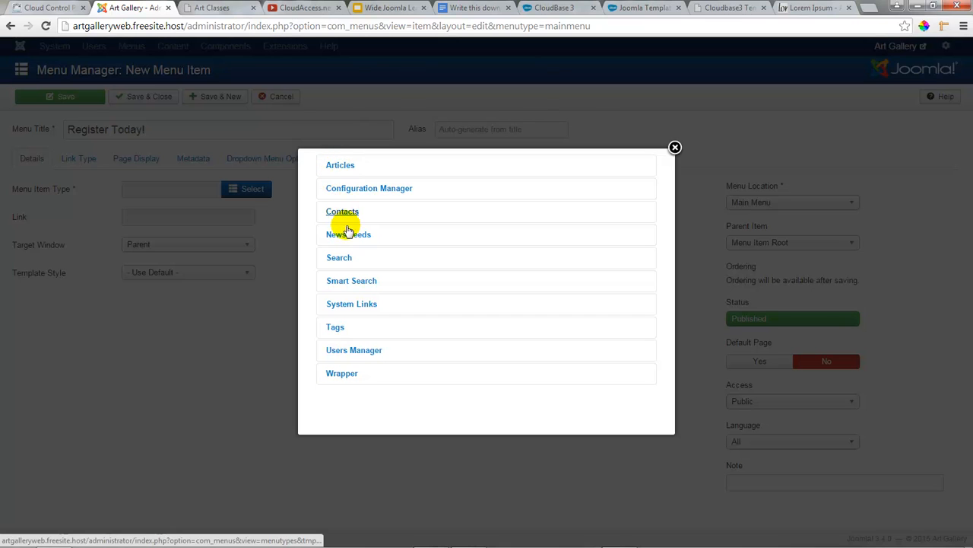
{"action": "left_click", "coordinate": [352, 354]}
{"action": "scroll", "coordinate": [418, 304], "scroll_direction": "down", "scroll_amount": 2}
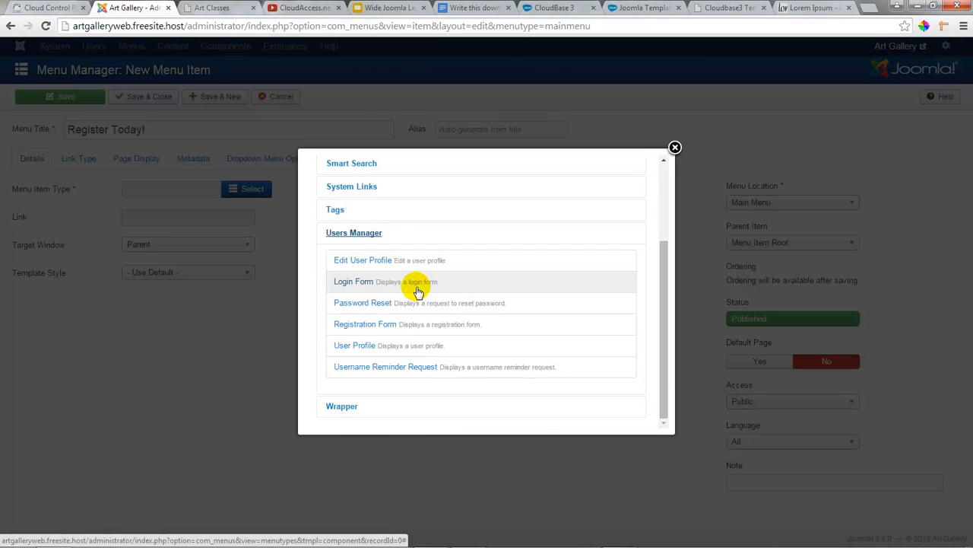
{"action": "left_click", "coordinate": [364, 325]}
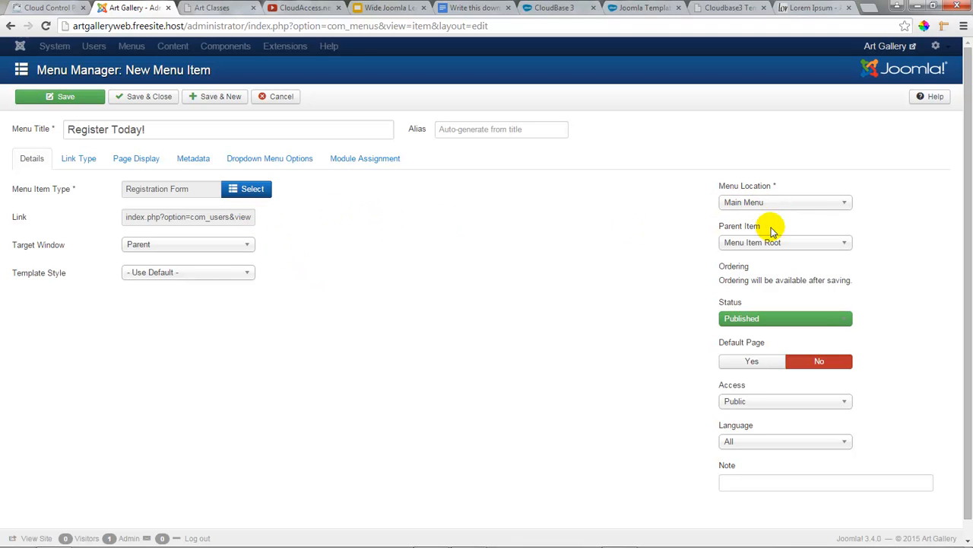
{"action": "left_click", "coordinate": [131, 102]}
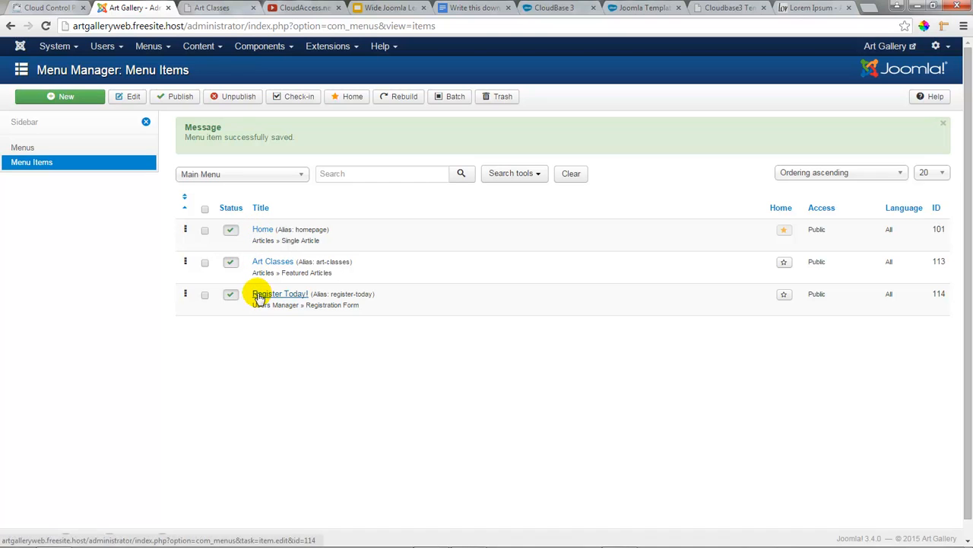
Reload the public site and open the Register Today! page from its navigation.
{"action": "left_click", "coordinate": [217, 8]}
{"action": "left_click", "coordinate": [46, 26]}
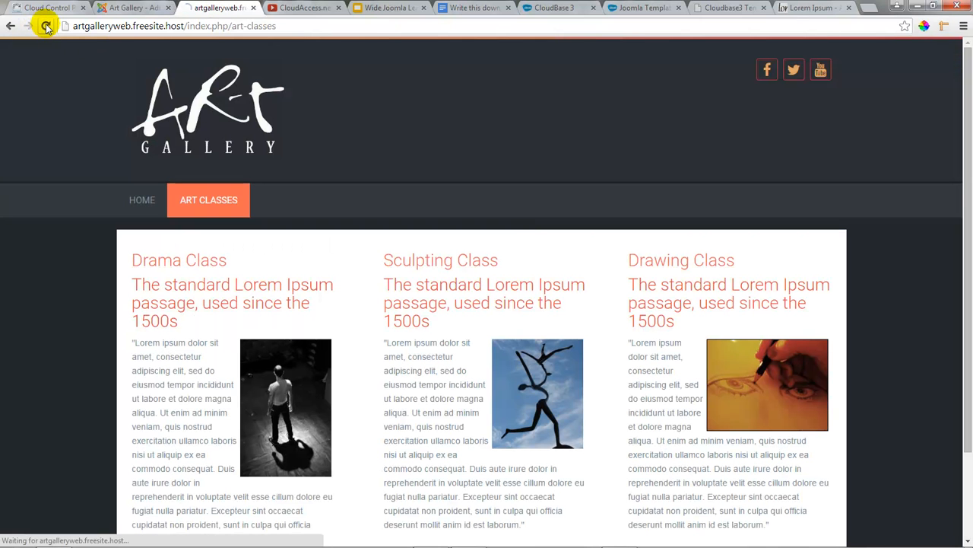
{"action": "left_click", "coordinate": [309, 207]}
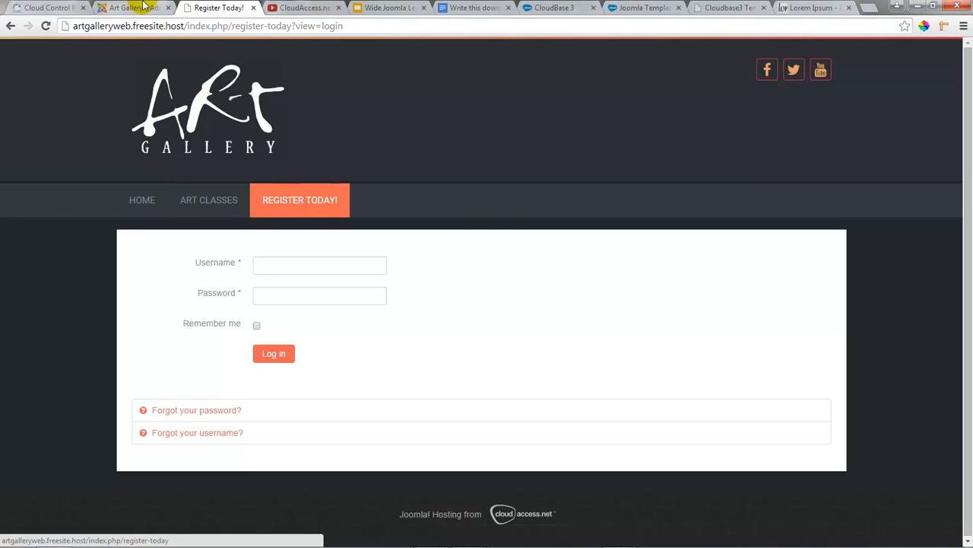
In the administrator site, make Art Classes the parent item of the Register Today! menu item, and save and close it.
{"action": "left_click", "coordinate": [137, 7]}
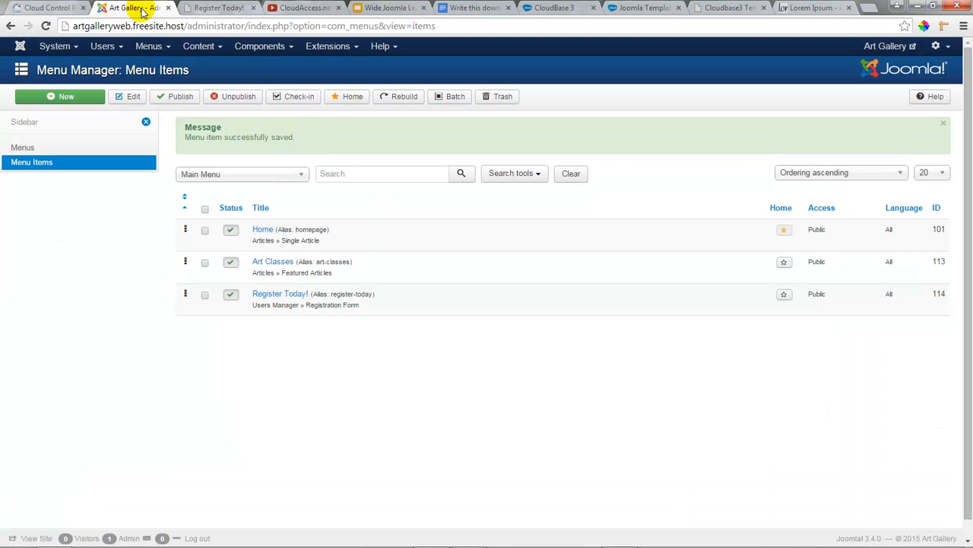
{"action": "left_click", "coordinate": [275, 299]}
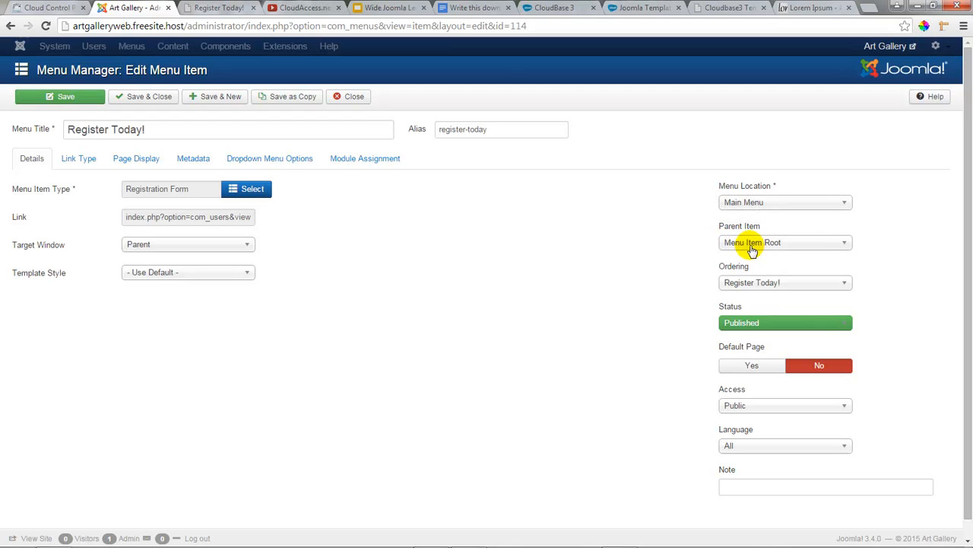
{"action": "left_click", "coordinate": [841, 250]}
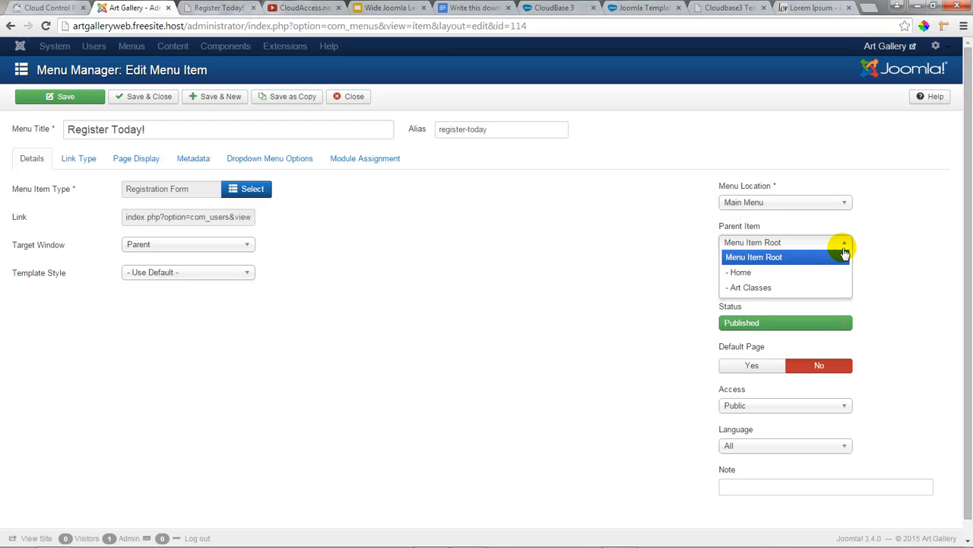
{"action": "left_click", "coordinate": [748, 289]}
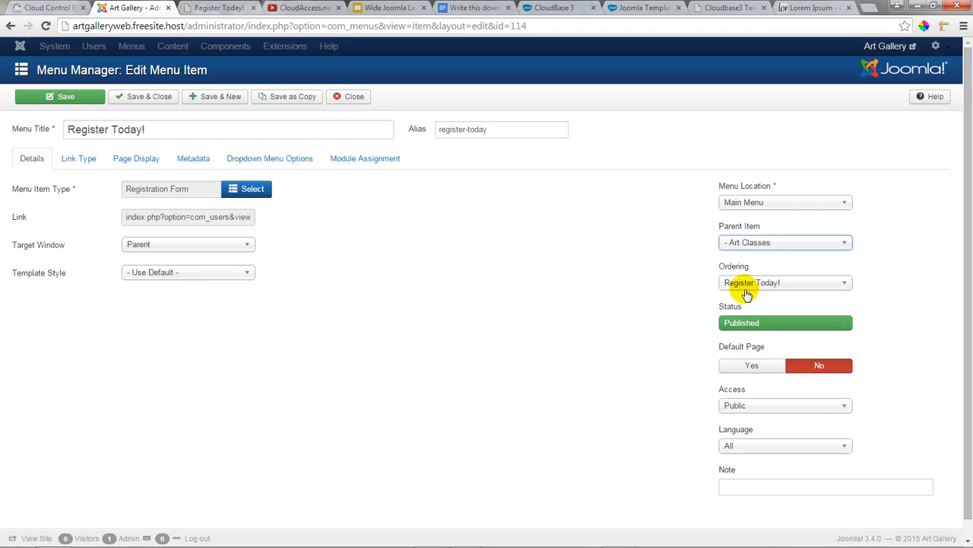
{"action": "left_click", "coordinate": [136, 97]}
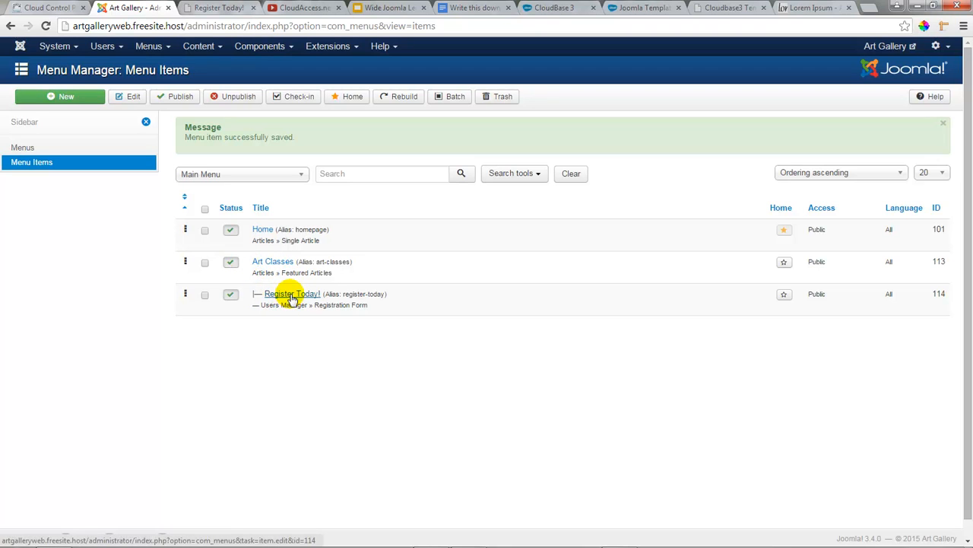
Reload the public site and load its home page at artgalleryweb.freesite.host to check the navigation.
{"action": "left_click", "coordinate": [220, 9]}
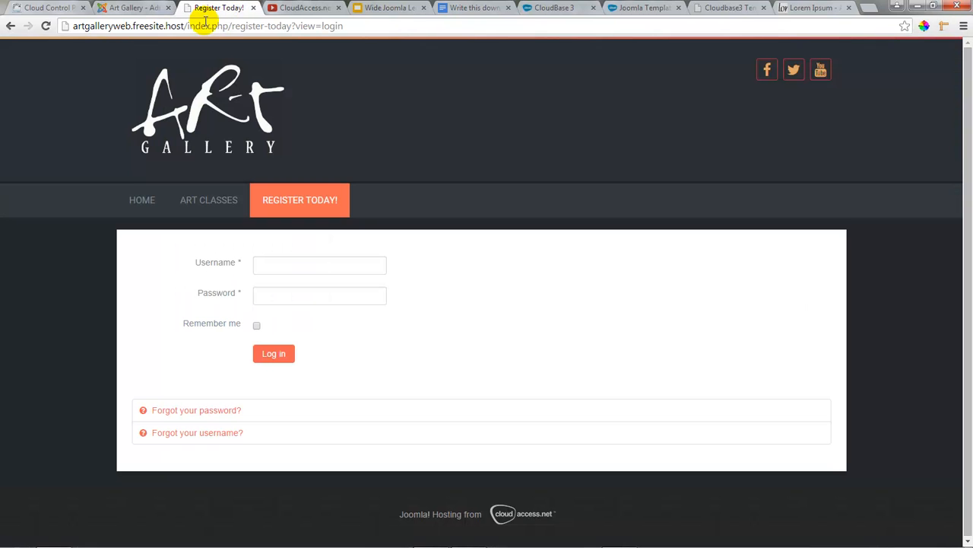
{"action": "left_click", "coordinate": [45, 26]}
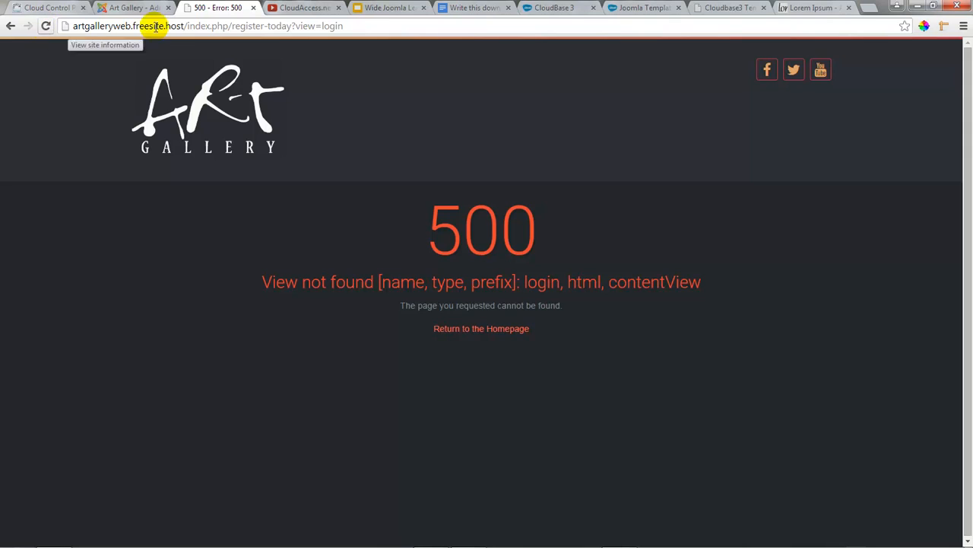
{"action": "left_click_drag", "start_coordinate": [349, 26], "coordinate": [187, 27]}
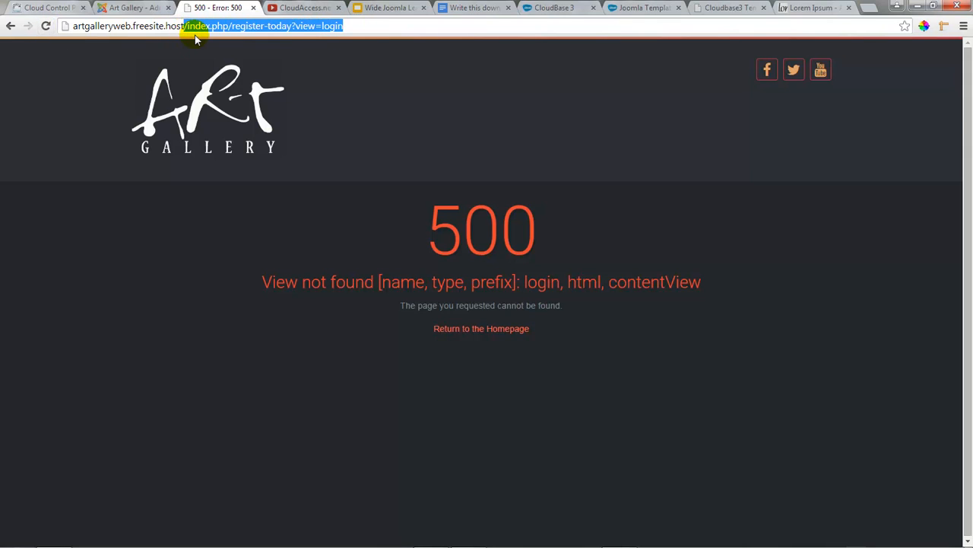
{"action": "key", "text": "BackSpace"}
{"action": "key", "text": "Return"}
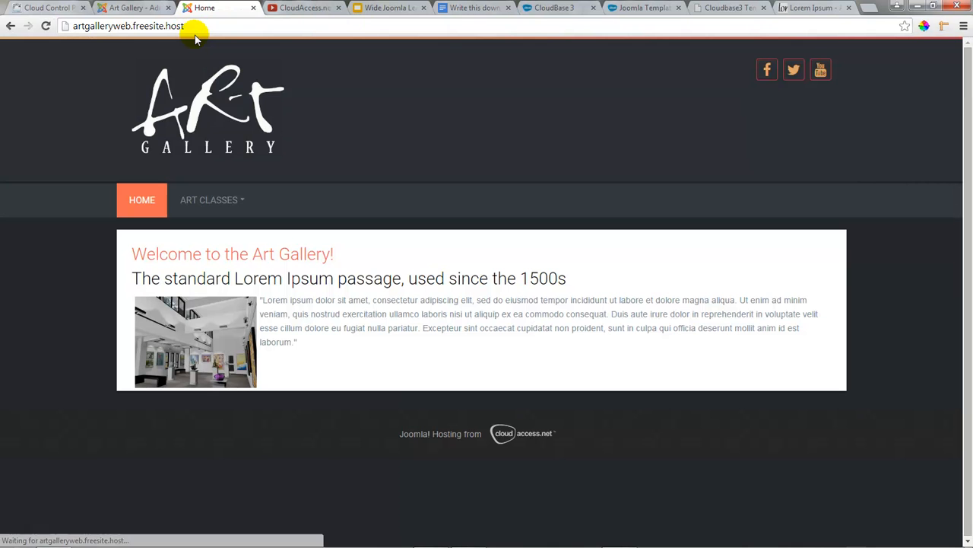
Open the Register Today! page from the Art Classes submenu on the public site to check the nested link.
{"action": "mouse_move", "coordinate": [230, 192]}
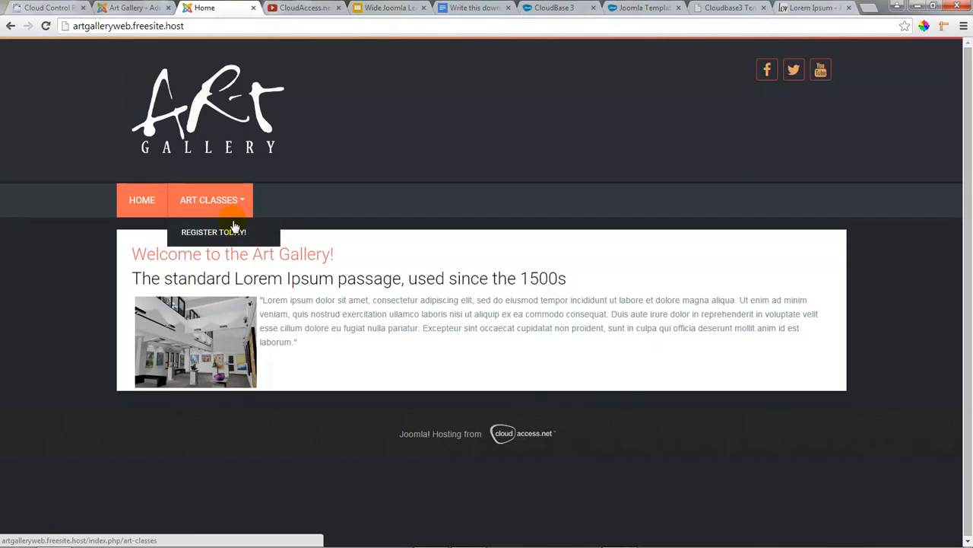
{"action": "left_click", "coordinate": [230, 238]}
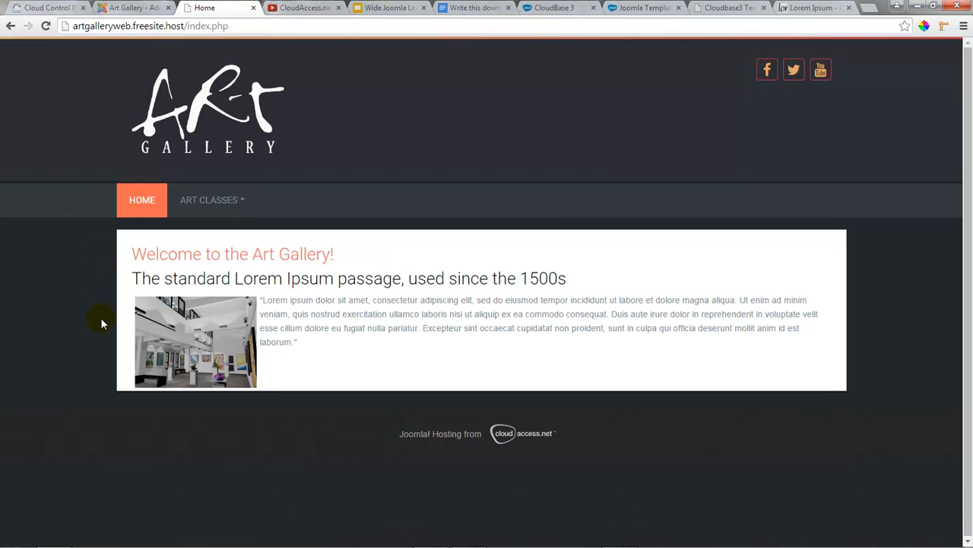
In the administrator site, start a new article titled "Free Art Gallery Tours for Kids & Senior Citizens" in the Art Gallery Blog category.
{"action": "left_click", "coordinate": [128, 7]}
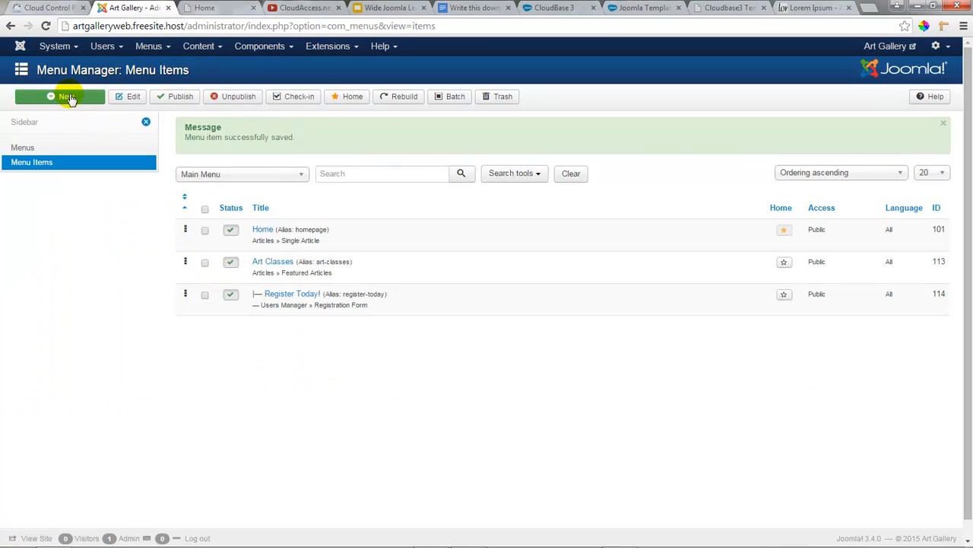
{"action": "left_click", "coordinate": [200, 46]}
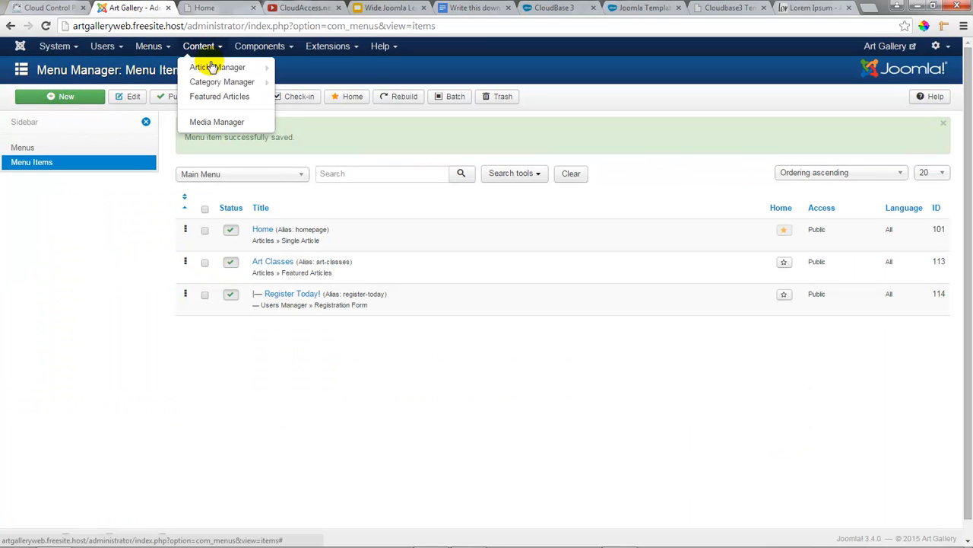
{"action": "left_click", "coordinate": [215, 70]}
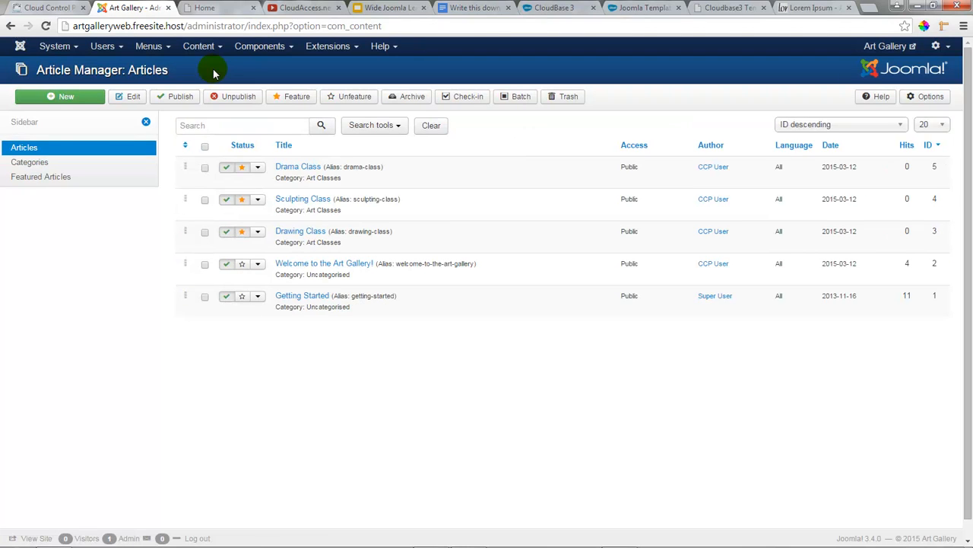
{"action": "left_click", "coordinate": [67, 99]}
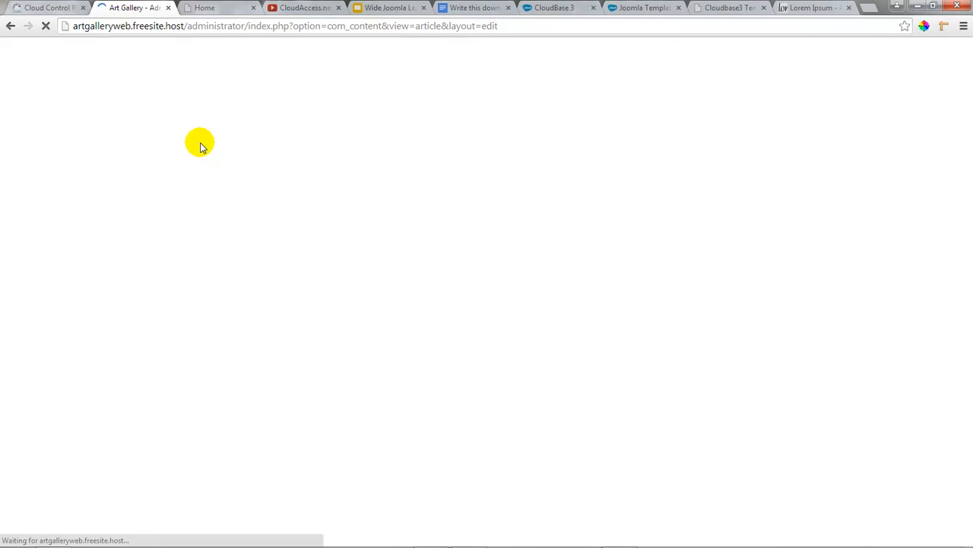
{"action": "left_click", "coordinate": [109, 128]}
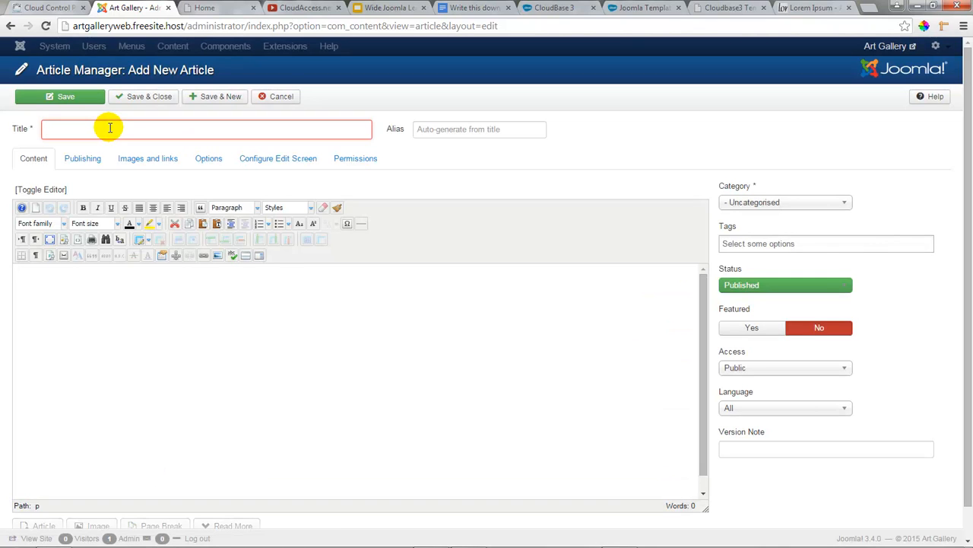
{"action": "type", "text": "Free Art Gallery Tours for Kids & Senior Citizens"}
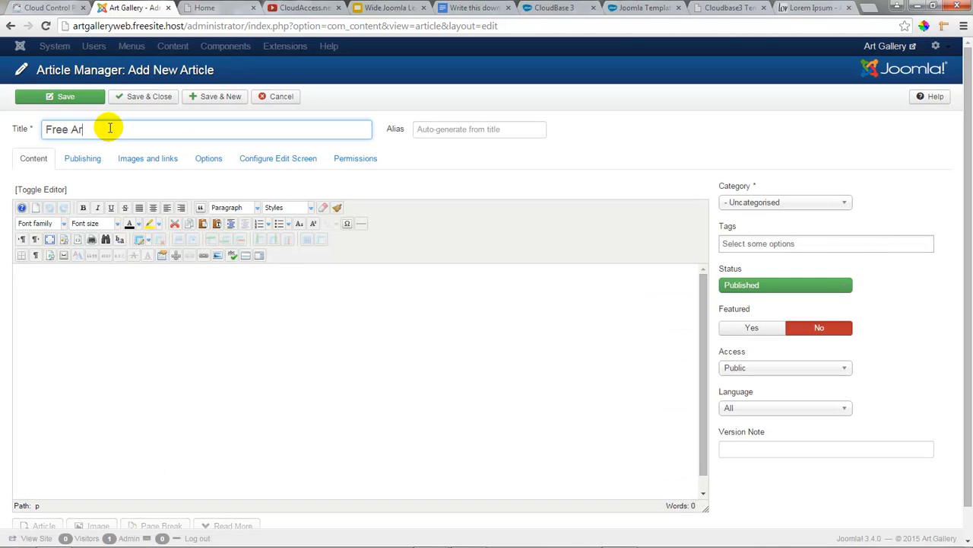
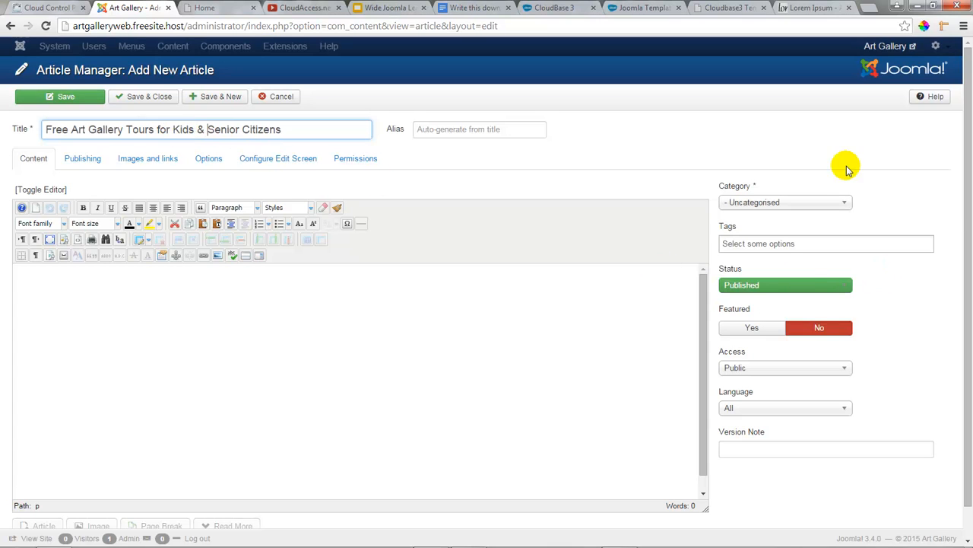
{"action": "left_click", "coordinate": [842, 204]}
{"action": "left_click", "coordinate": [776, 262]}
Insert the standard Lorem Ipsum passage as plain text into the body of the gallery tours article.
{"action": "left_click", "coordinate": [200, 290]}
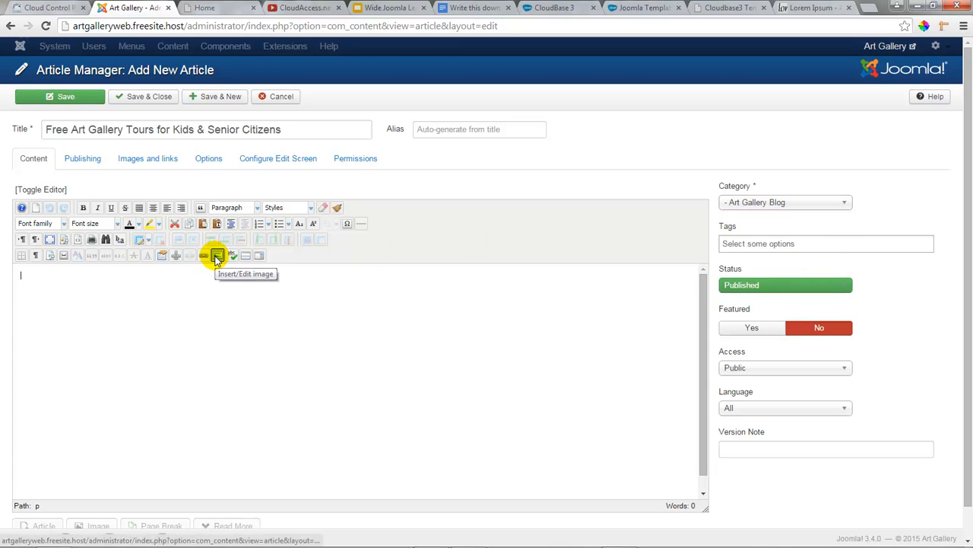
{"action": "left_click", "coordinate": [217, 225]}
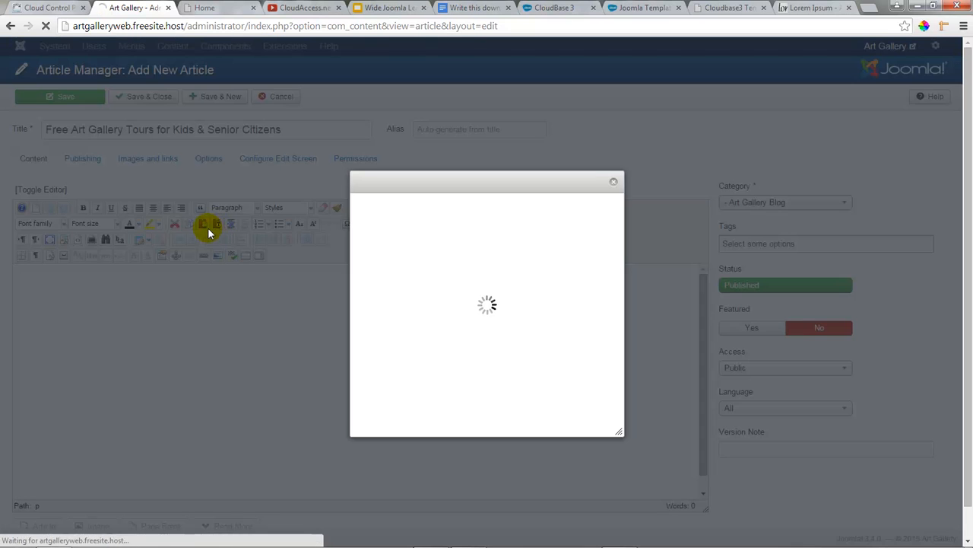
{"action": "type", "text": "The standard Lorem Ipsum passage, used since the 1500s  \"Lorem ipsum dolor sit amet, consectetur adipiscing elit, sed do eiusmod tempor incididunt ut labore et dolore magna aliqua. Ut enim ad minim veniam, quis nostrud exercitation ullamco laboris nisi ut aliquip ex ea commodo consequat. Duis aute irure dolor in reprehenderit in voluptate velit esse cillum dolore eu fugiat nulla pariatur. Excepteur sint occaecat cupidatat non proident, sunt in culpa qui officia deserunt mollit anim id est laborum.\""}
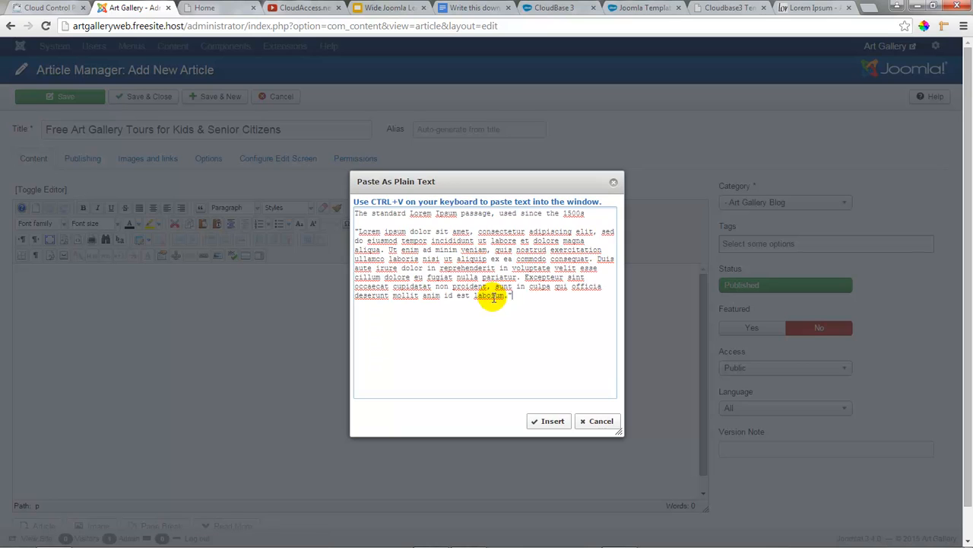
{"action": "left_click", "coordinate": [550, 420]}
Format the first line of the gallery tours article as Heading 2, and save and close the article.
{"action": "left_click_drag", "start_coordinate": [240, 275], "coordinate": [28, 276]}
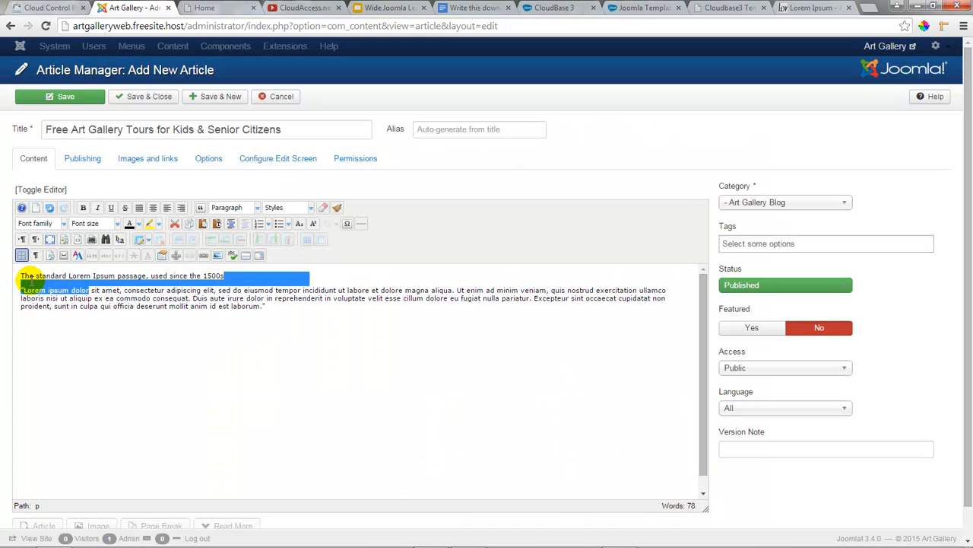
{"action": "left_click", "coordinate": [257, 211]}
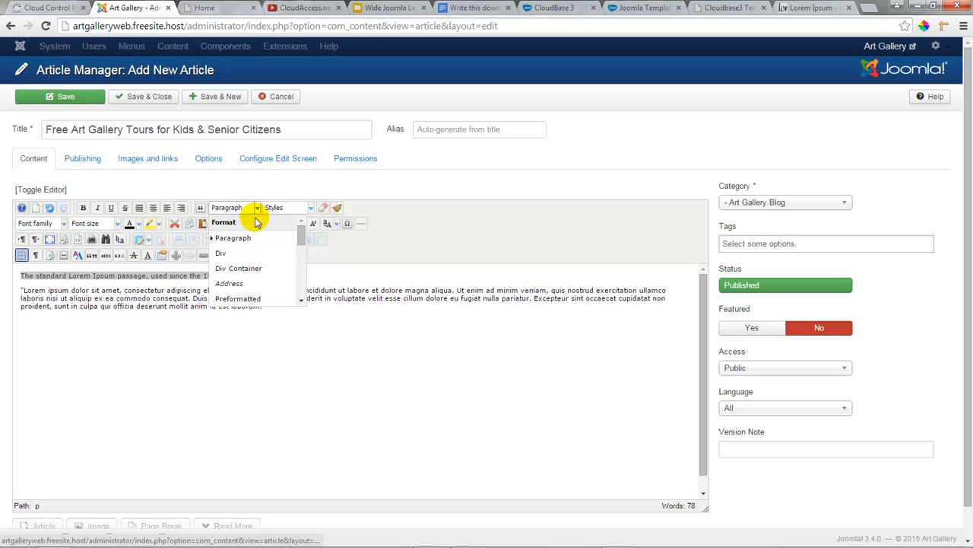
{"action": "scroll", "coordinate": [256, 254], "scroll_direction": "down", "scroll_amount": 2}
{"action": "left_click", "coordinate": [254, 266]}
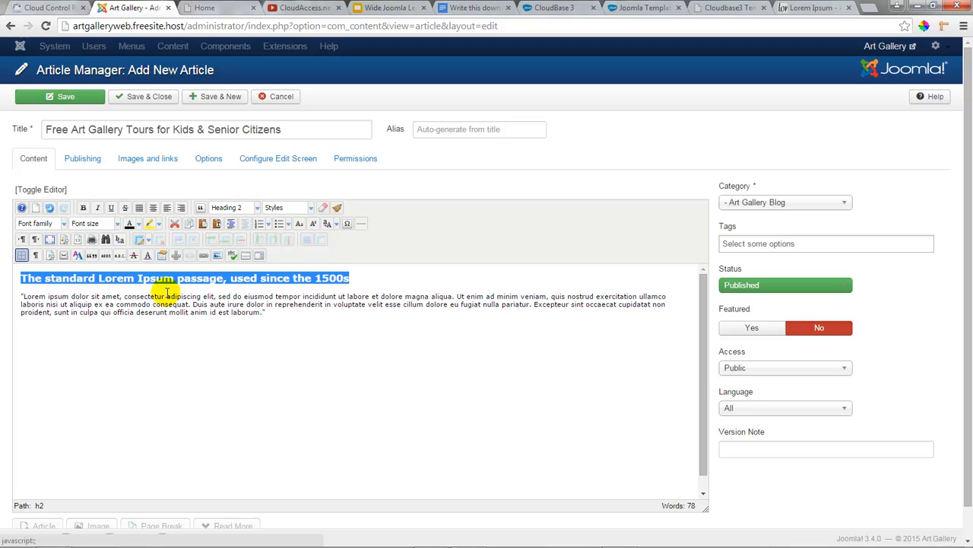
{"action": "left_click", "coordinate": [287, 313]}
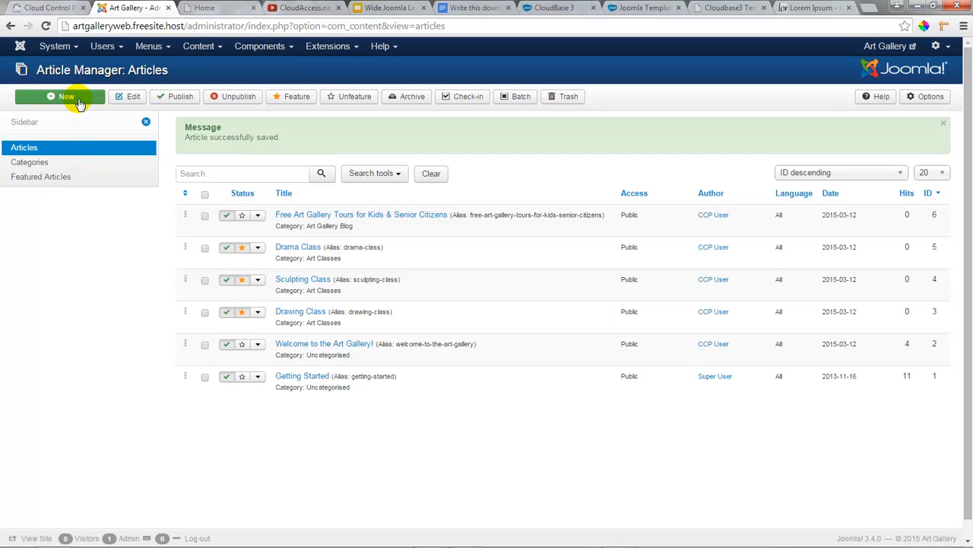
Start another new article titled "Meet March's Featured Artist" in the Art Gallery Blog category.
{"action": "left_click", "coordinate": [80, 103]}
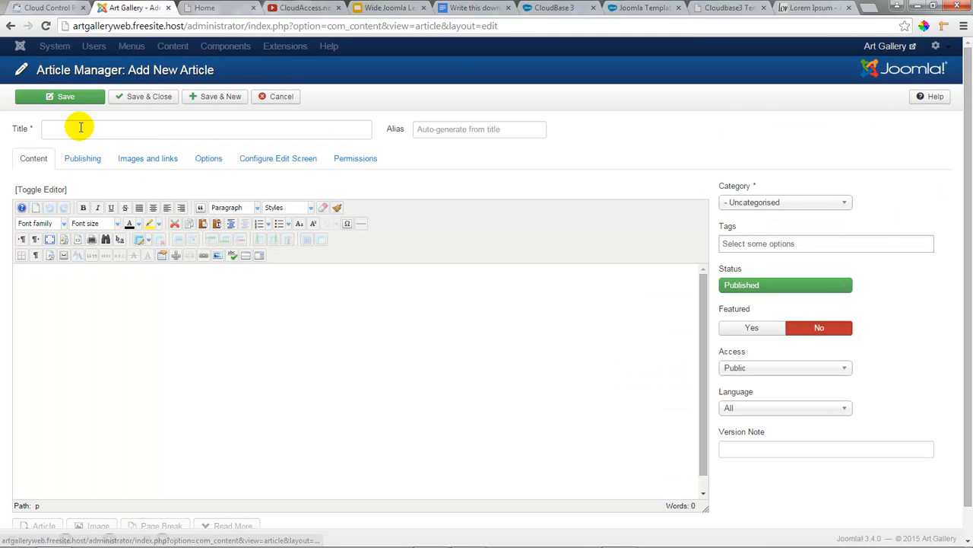
{"action": "left_click", "coordinate": [81, 127]}
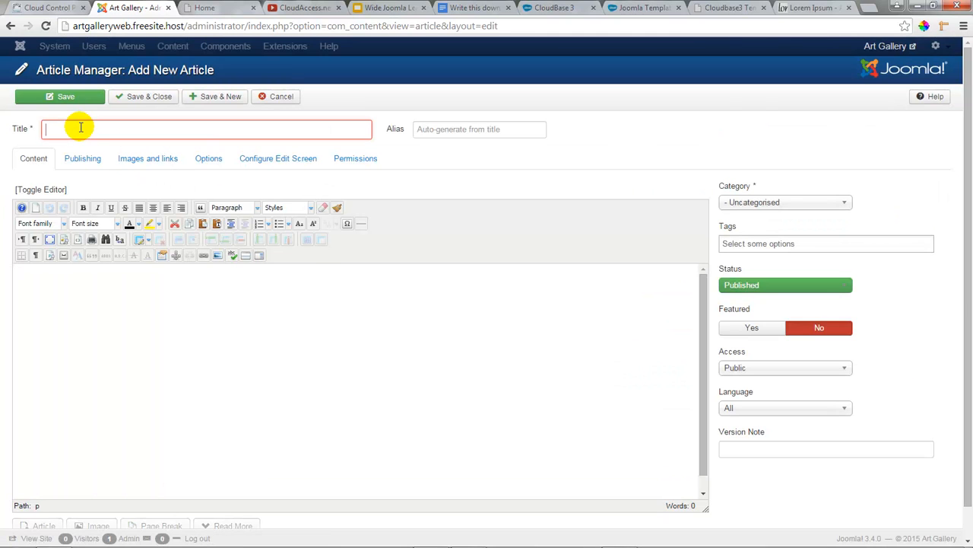
{"action": "type", "text": "Meet March's Featured Artist"}
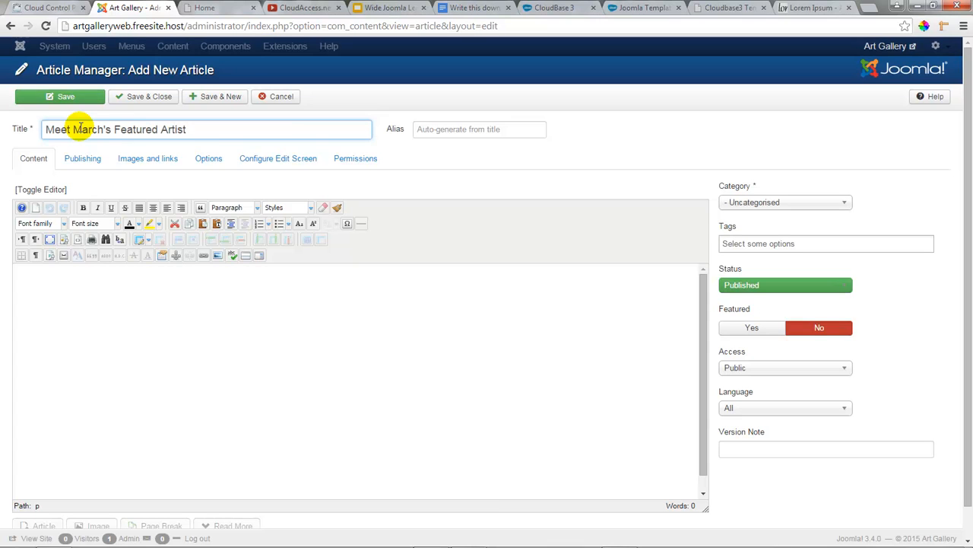
{"action": "left_click", "coordinate": [840, 203]}
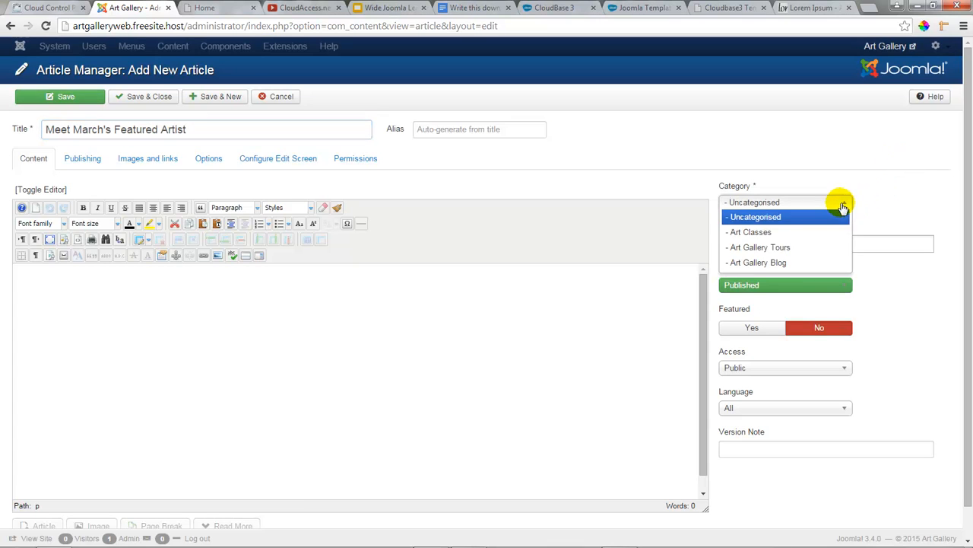
{"action": "left_click", "coordinate": [772, 262]}
Insert the standard Lorem Ipsum passage as plain text into the body of the featured artist article.
{"action": "left_click", "coordinate": [360, 298]}
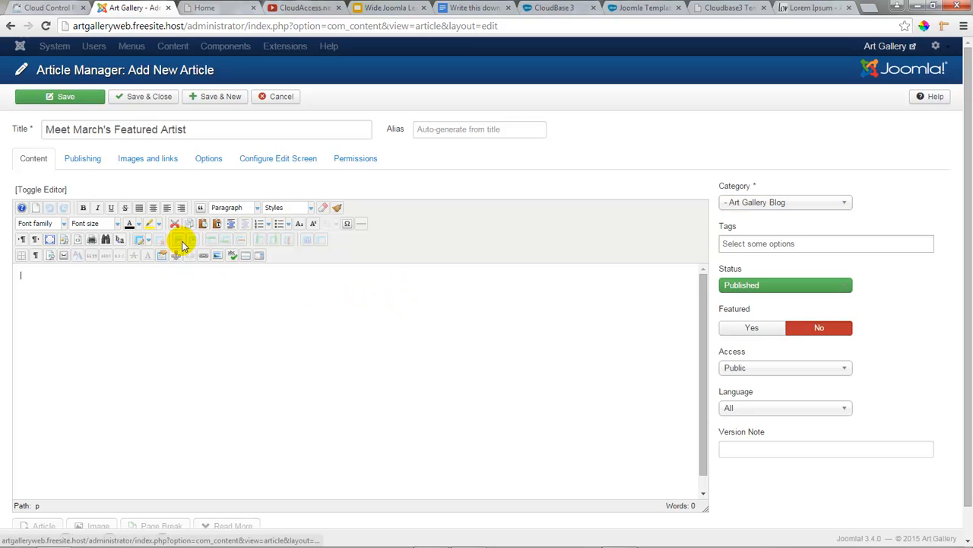
{"action": "left_click", "coordinate": [217, 223]}
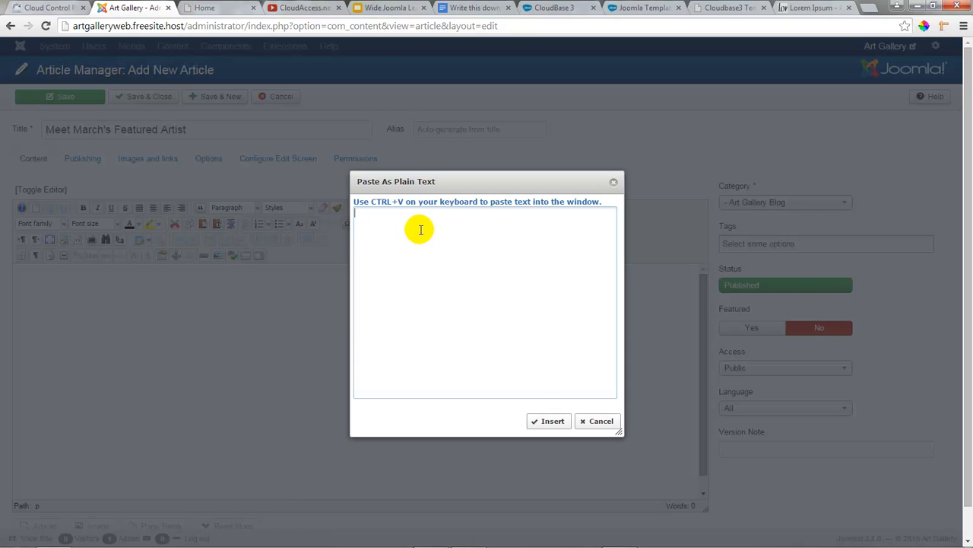
{"action": "type", "text": "The standard Lorem Ipsum passage, used since the 1500s \"Lorem ipsum dolor sit amet, consectetur adipiscing elit, sed do eiusmod tempor incididunt ut labore et dolore magna aliqua. Ut enim ad minim veniam, quis nostrud exercitation ullamco laboris nisi ut aliquip ex ea commodo consequat. Duis aute irure dolor in reprehenderit in voluptate velit esse cillum dolore eu fugiat nulla pariatur. Excepteur sint occaecat cupidatat non proident, sunt in culpa qui officia deserunt mollit anim id est laborum.\""}
{"action": "left_click", "coordinate": [549, 421]}
Format the first line of the featured artist article as Heading 2, and save and close the article.
{"action": "left_click_drag", "start_coordinate": [259, 275], "coordinate": [20, 275]}
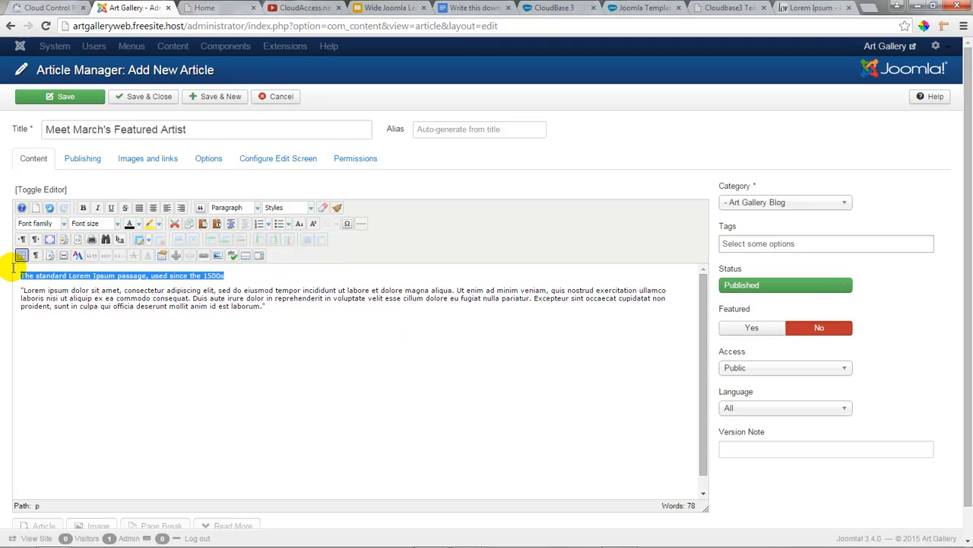
{"action": "left_click", "coordinate": [230, 209]}
{"action": "scroll", "coordinate": [242, 251], "scroll_direction": "down", "scroll_amount": 2}
{"action": "left_click", "coordinate": [238, 269]}
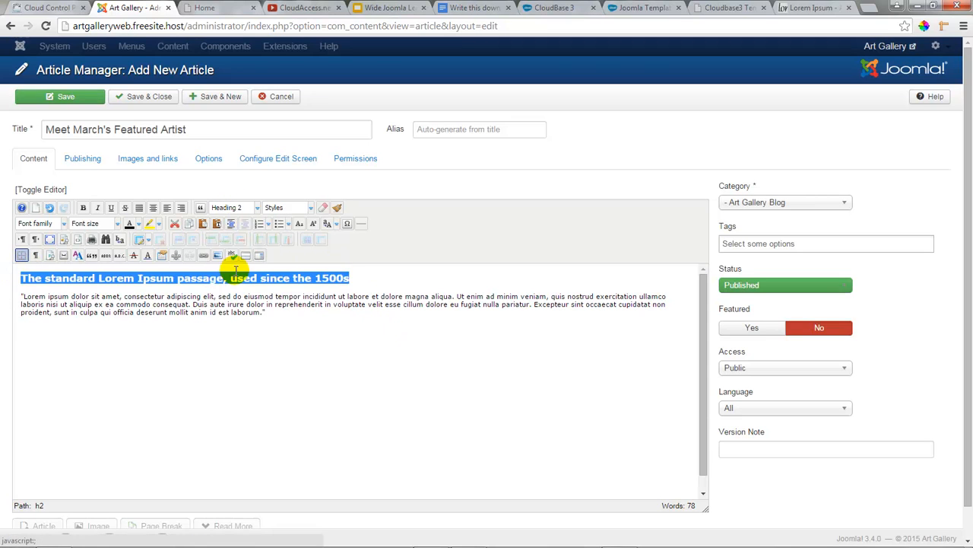
{"action": "left_click", "coordinate": [139, 102]}
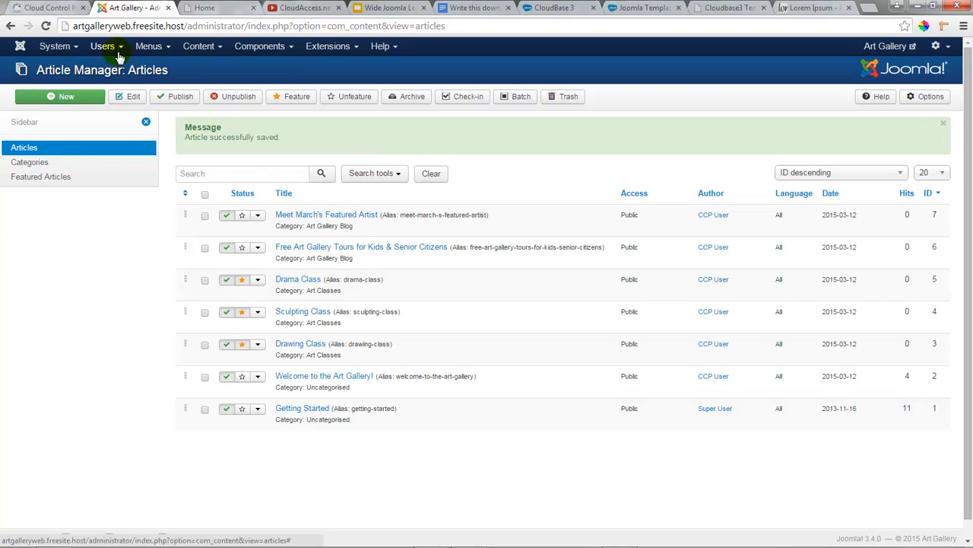
Add a new menu item titled "Blog" to the Main Menu.
{"action": "left_click", "coordinate": [152, 47]}
{"action": "left_click", "coordinate": [167, 92]}
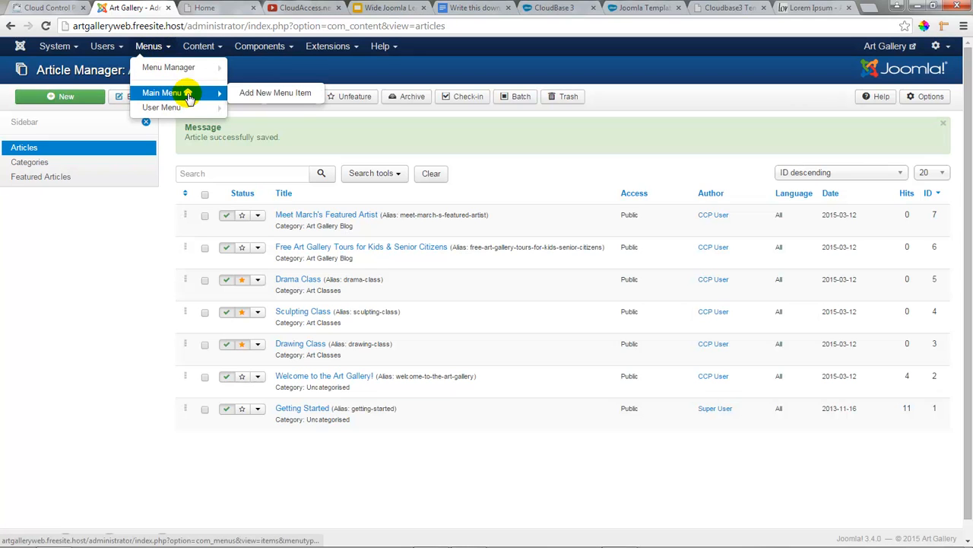
{"action": "left_click", "coordinate": [257, 94]}
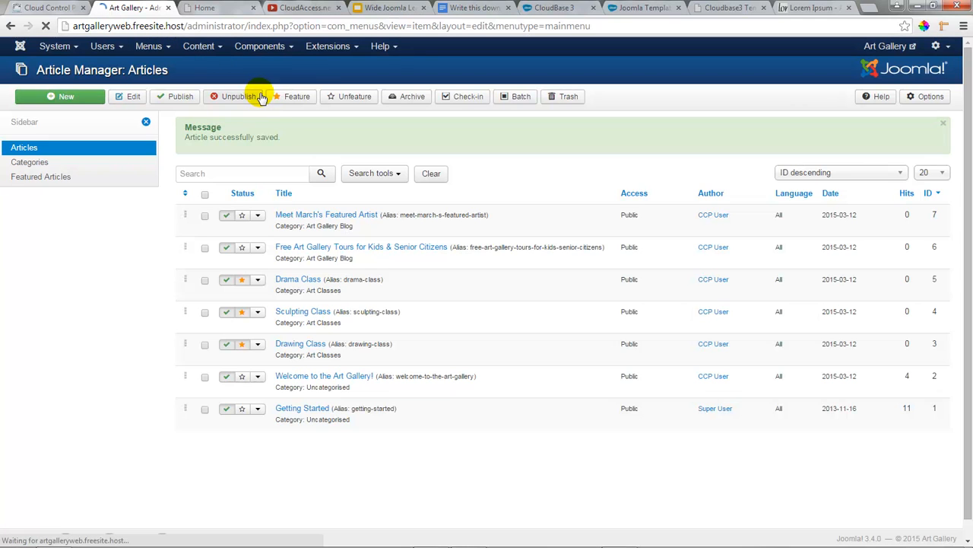
{"action": "left_click", "coordinate": [124, 129]}
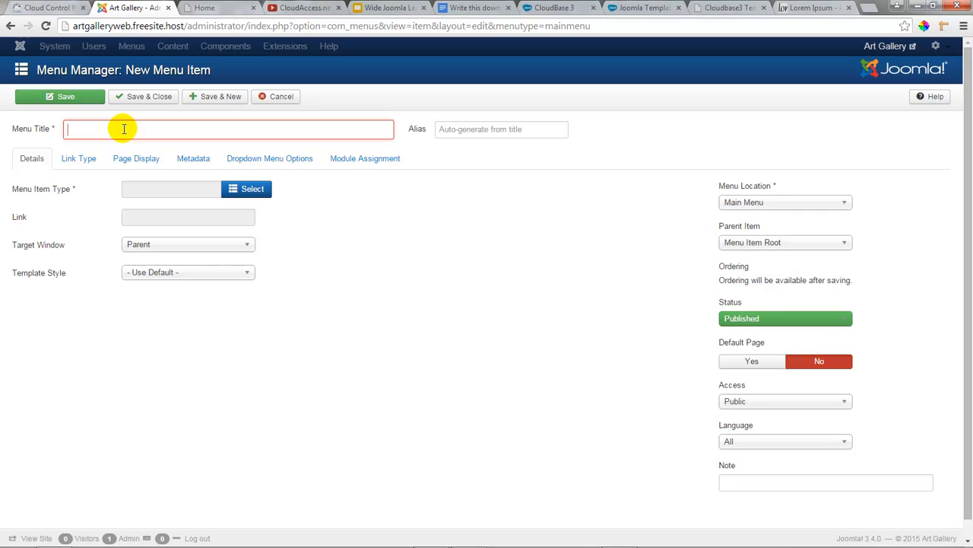
{"action": "type", "text": "Blog"}
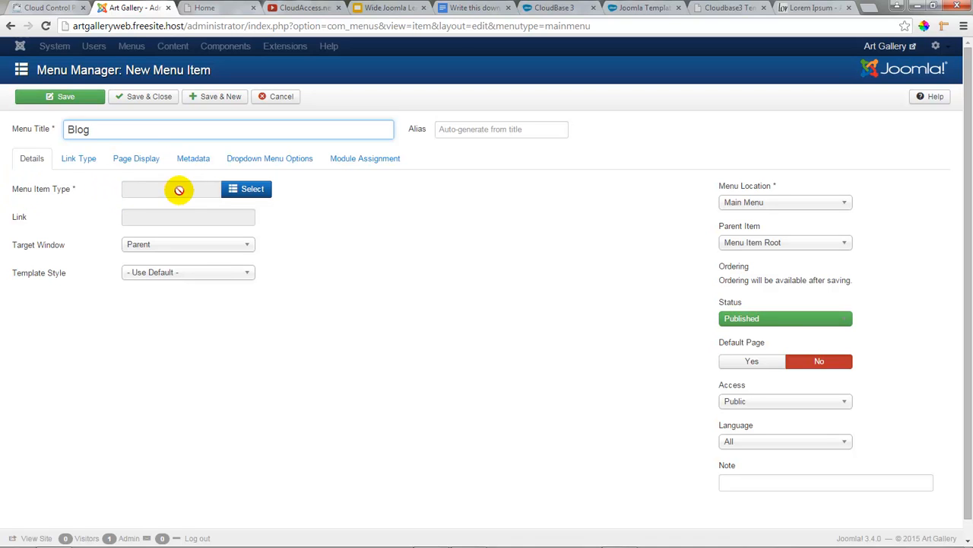
Set the Blog menu item's type to Category Blog with the Art Gallery Blog category, and save it.
{"action": "left_click", "coordinate": [244, 191]}
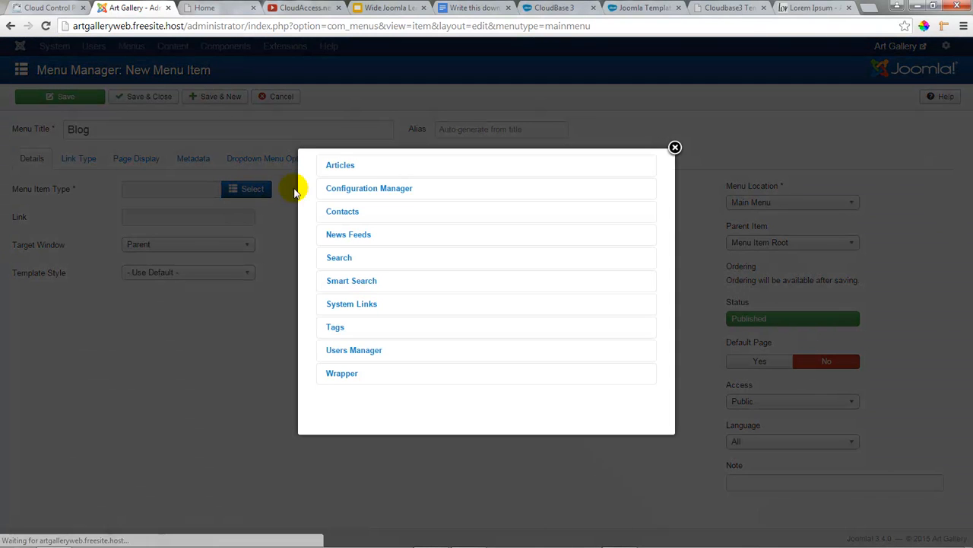
{"action": "left_click", "coordinate": [340, 167]}
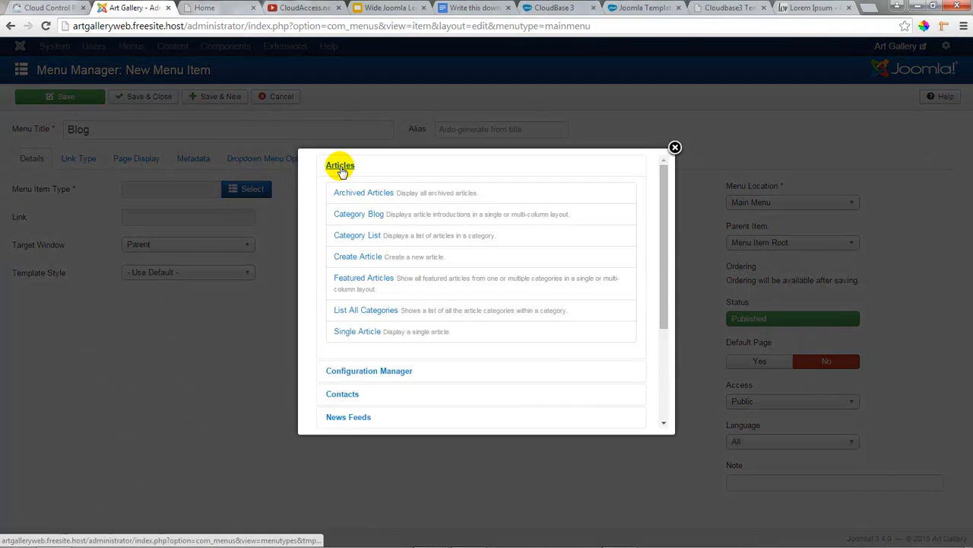
{"action": "left_click", "coordinate": [341, 217]}
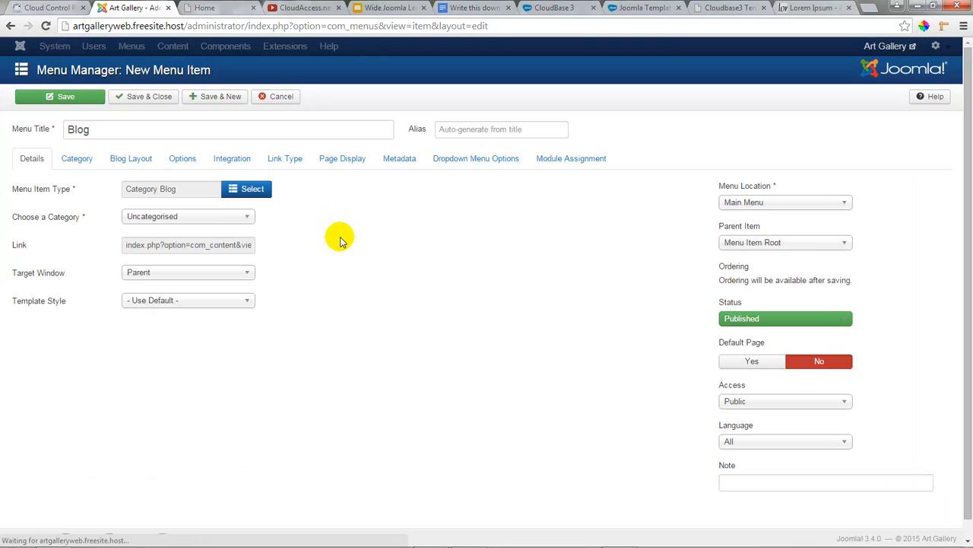
{"action": "left_click", "coordinate": [248, 218]}
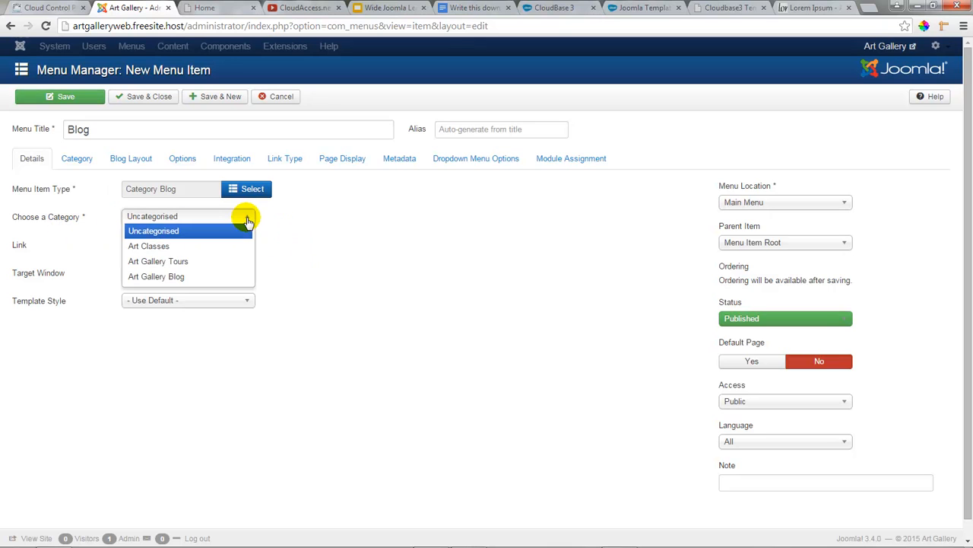
{"action": "left_click", "coordinate": [190, 276]}
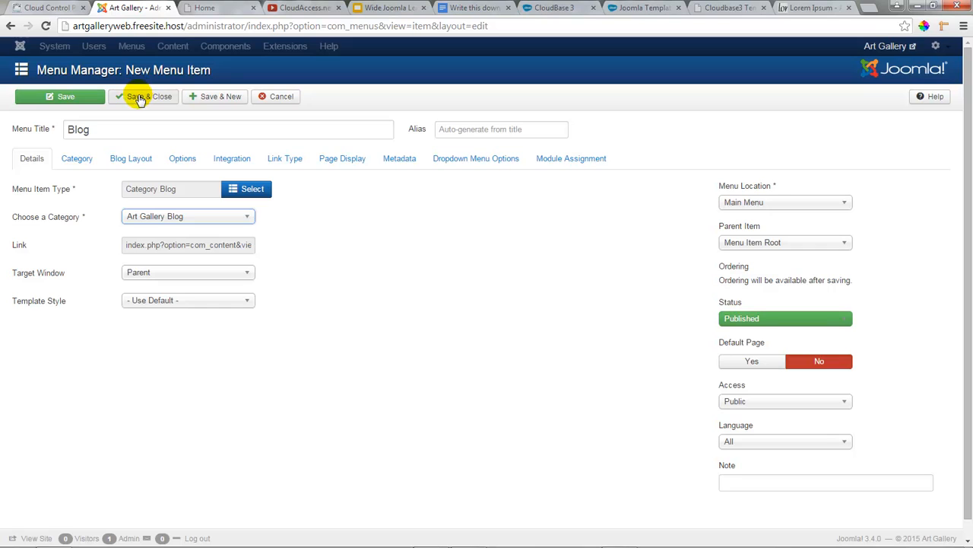
{"action": "left_click", "coordinate": [73, 98]}
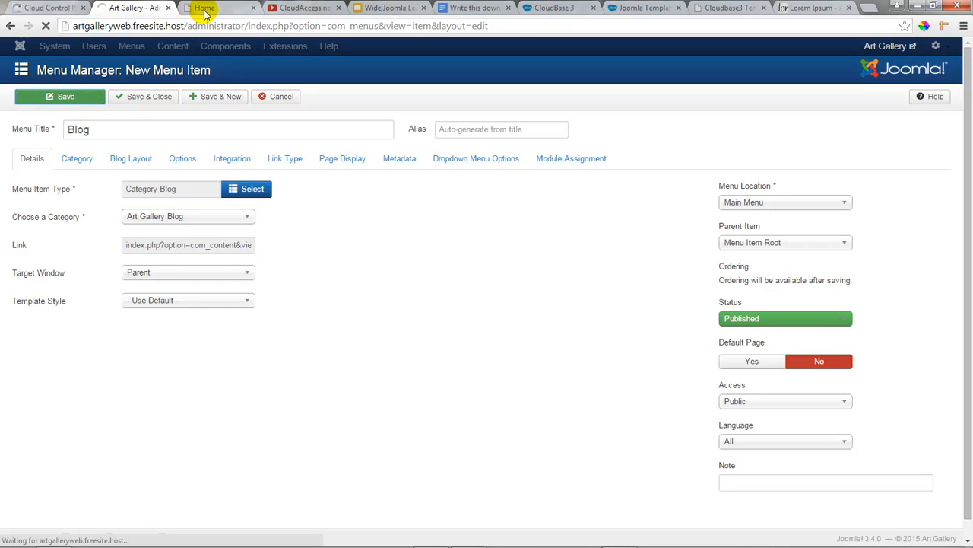
Reload the live site and open its Blog page to check how the articles are laid out.
{"action": "left_click", "coordinate": [205, 9]}
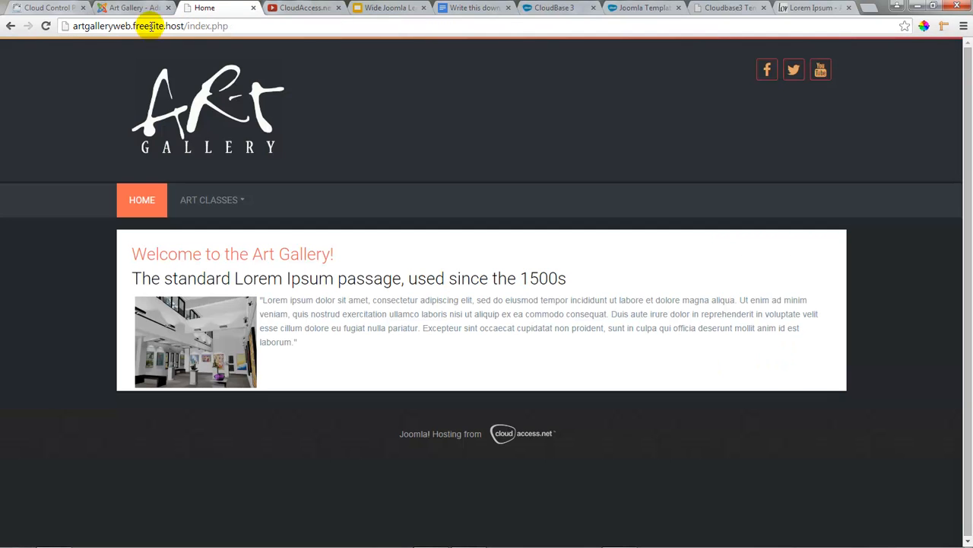
{"action": "left_click", "coordinate": [47, 26]}
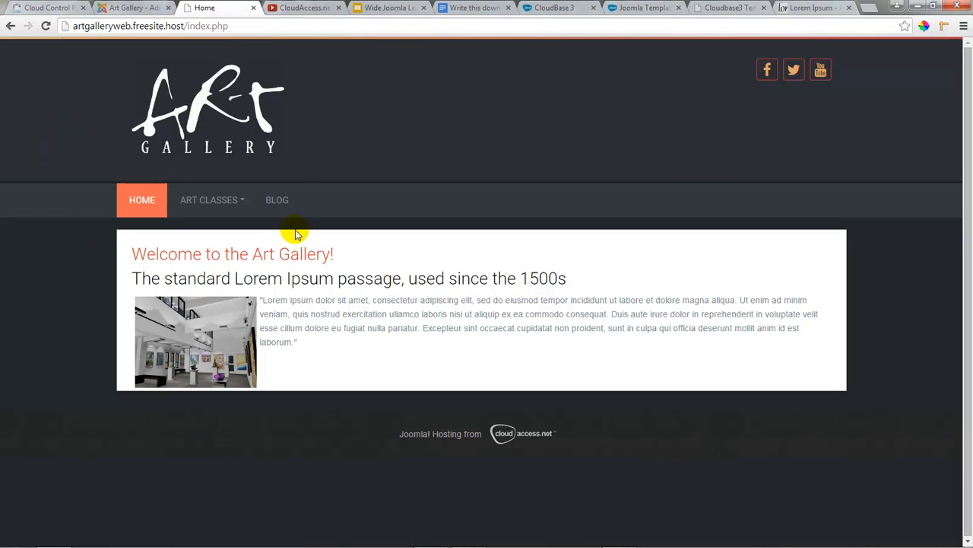
{"action": "left_click", "coordinate": [279, 202]}
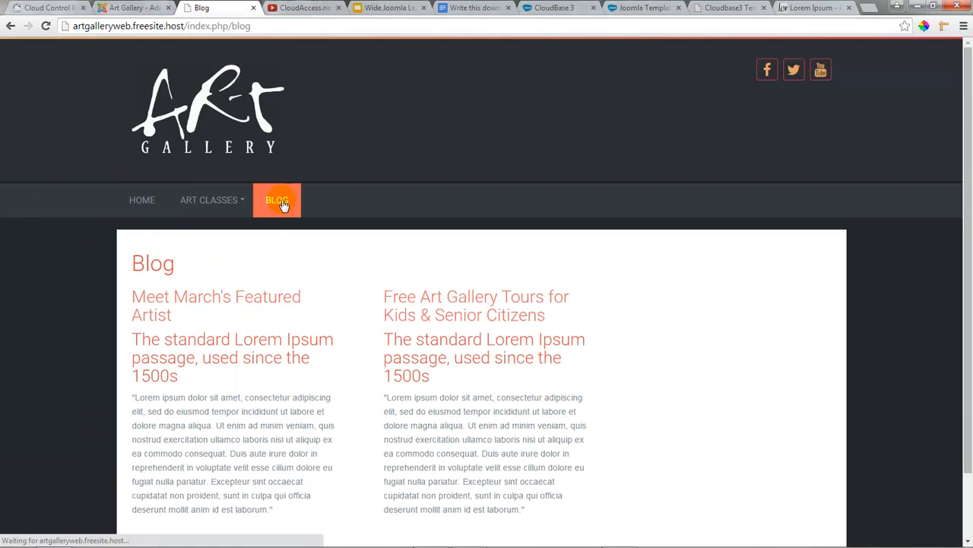
{"action": "scroll", "coordinate": [309, 272], "scroll_direction": "down", "scroll_amount": 2}
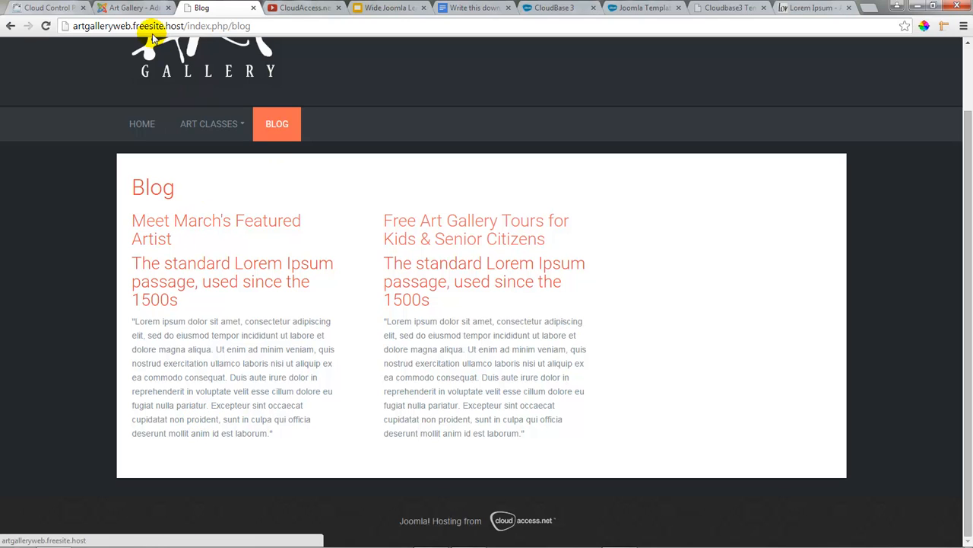
Set the Blog menu item's layout to 5 intro articles in 1 column, and save it.
{"action": "left_click", "coordinate": [135, 8]}
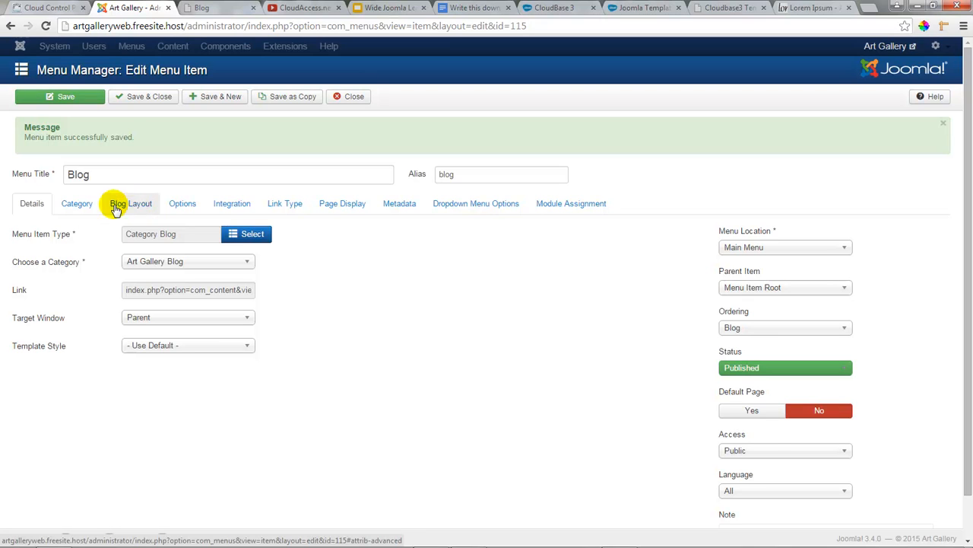
{"action": "left_click", "coordinate": [138, 212]}
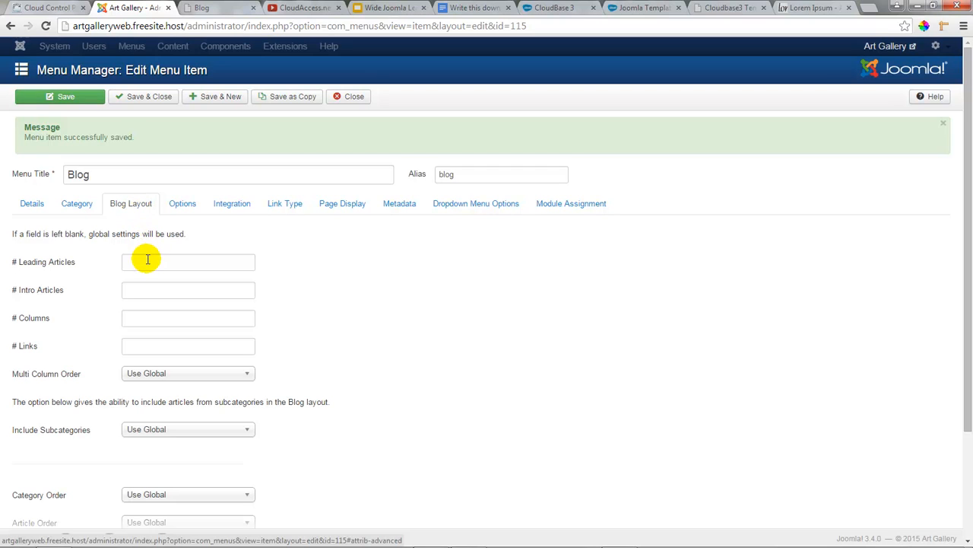
{"action": "left_click", "coordinate": [135, 295]}
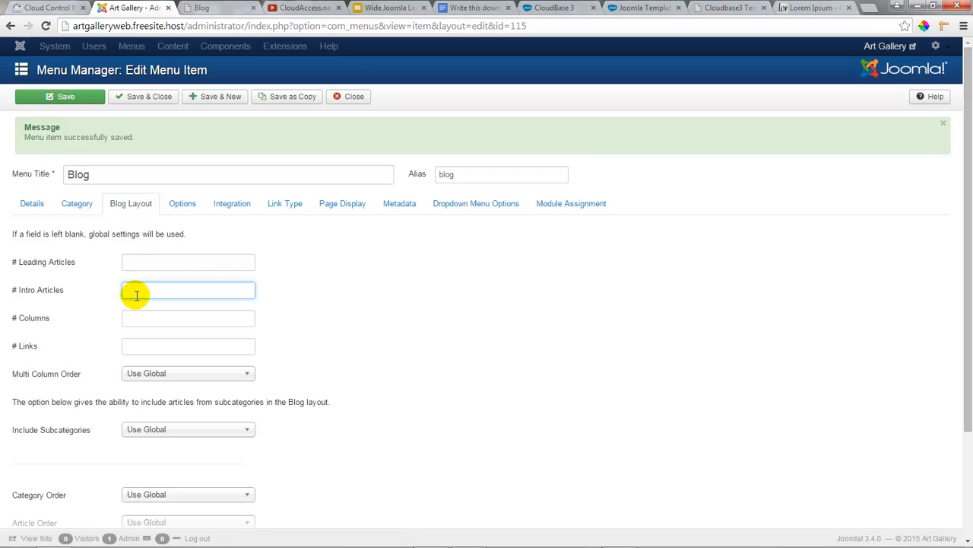
{"action": "type", "text": "5"}
{"action": "left_click", "coordinate": [140, 318]}
{"action": "type", "text": "1"}
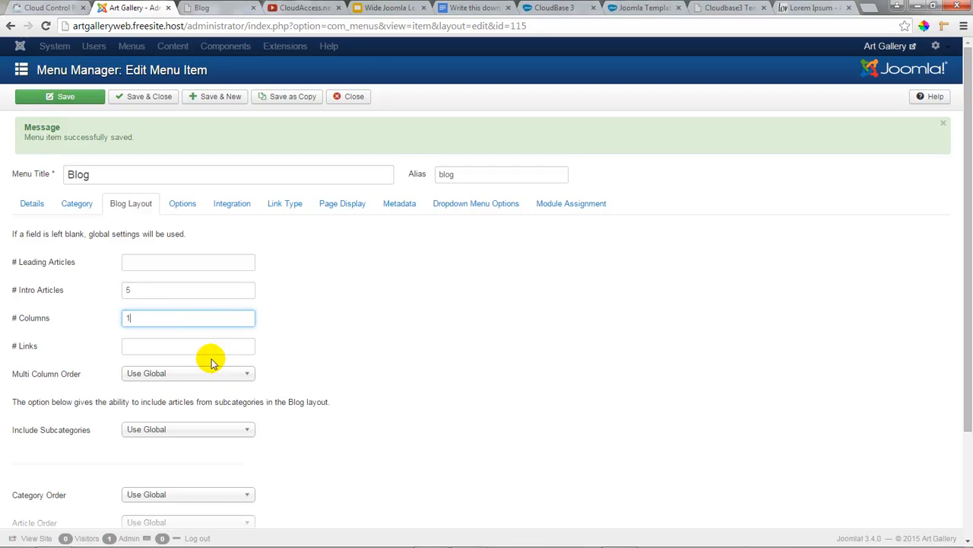
{"action": "left_click", "coordinate": [72, 100]}
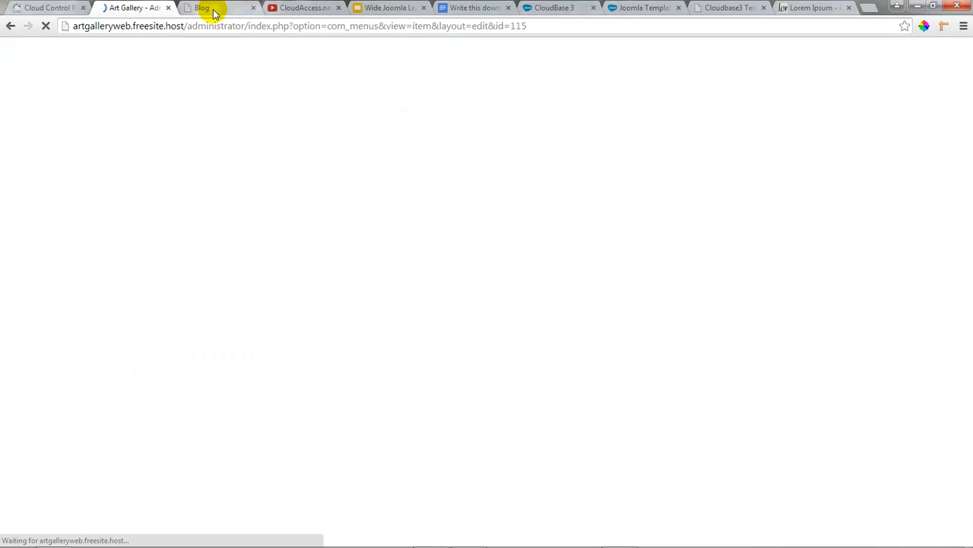
Reload the live Blog page to check the single-column article layout.
{"action": "left_click", "coordinate": [212, 10]}
{"action": "left_click", "coordinate": [45, 26]}
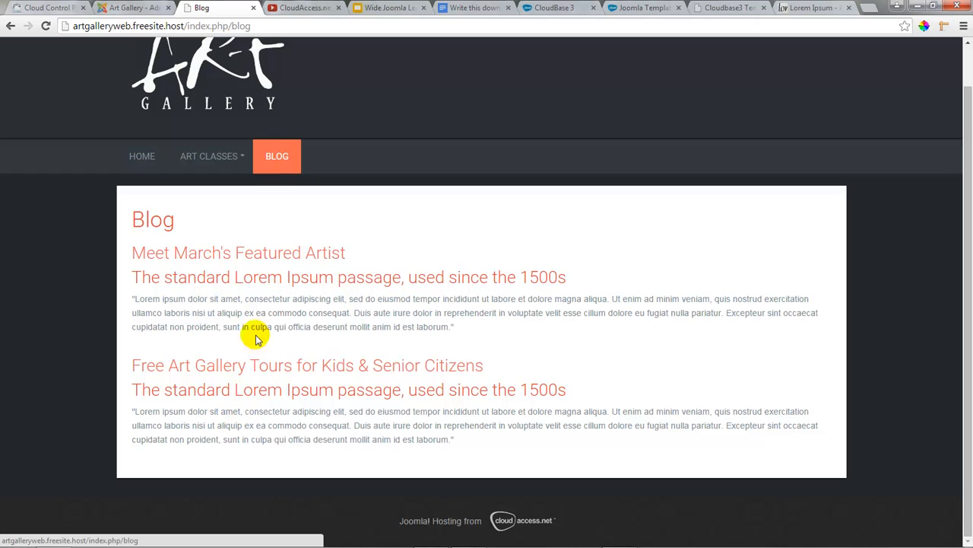
Review the Blog menu item's Details, Category, Blog Layout and Page Display settings in the Joomla administrator.
{"action": "left_click", "coordinate": [130, 7]}
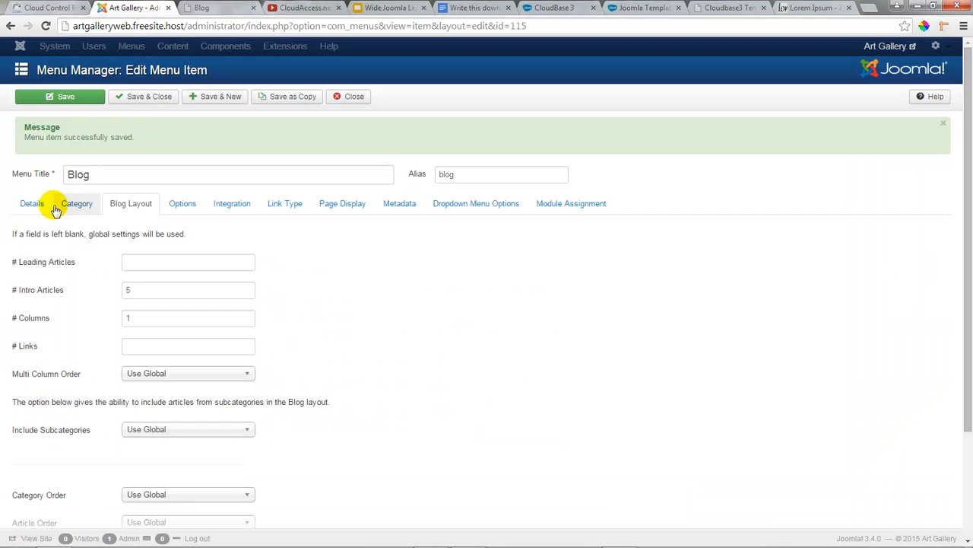
{"action": "left_click", "coordinate": [29, 204]}
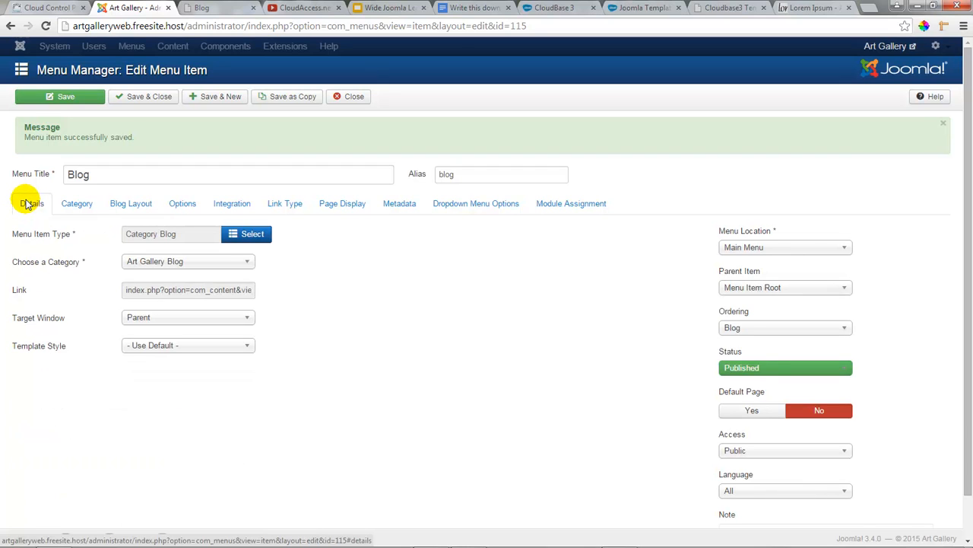
{"action": "left_click", "coordinate": [82, 207]}
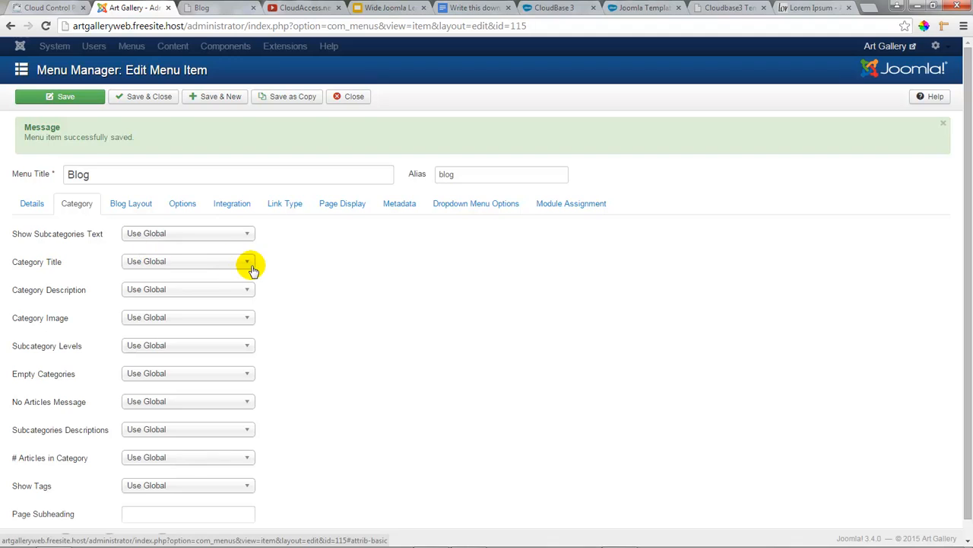
{"action": "scroll", "coordinate": [250, 267], "scroll_direction": "down", "scroll_amount": 1}
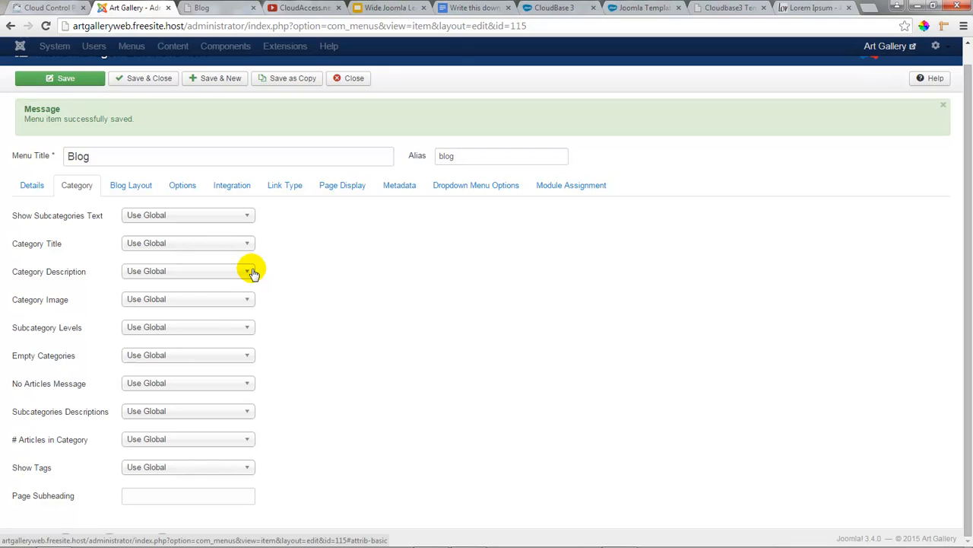
{"action": "left_click", "coordinate": [131, 184]}
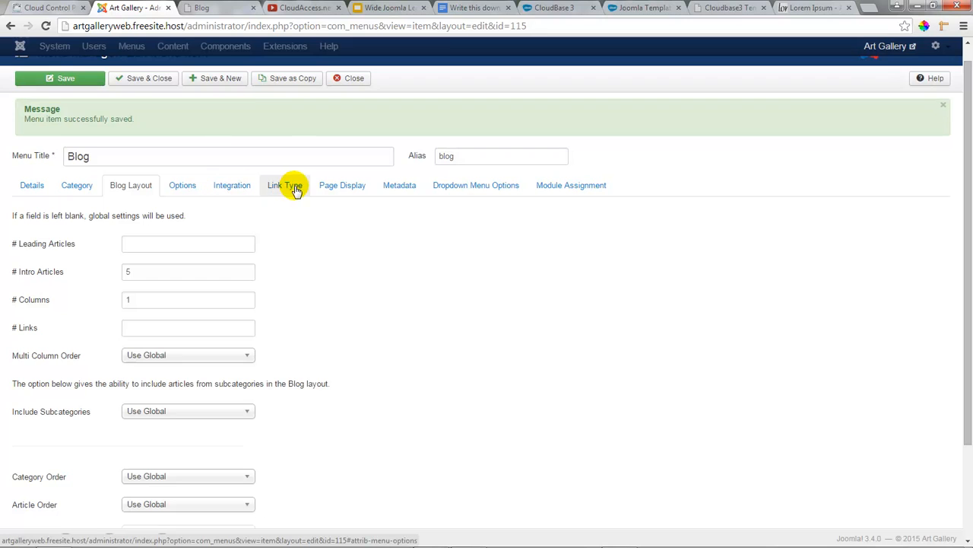
{"action": "left_click", "coordinate": [335, 188]}
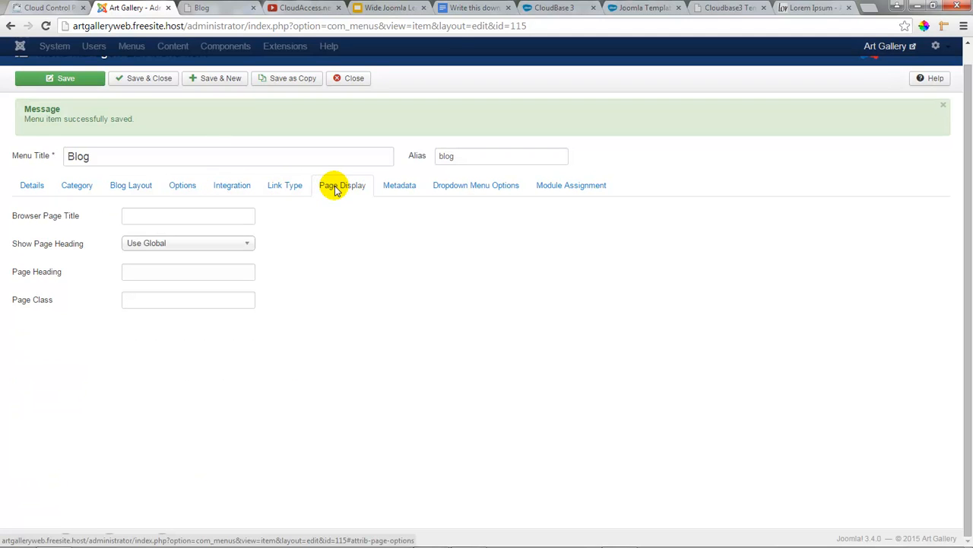
{"action": "left_click", "coordinate": [34, 190]}
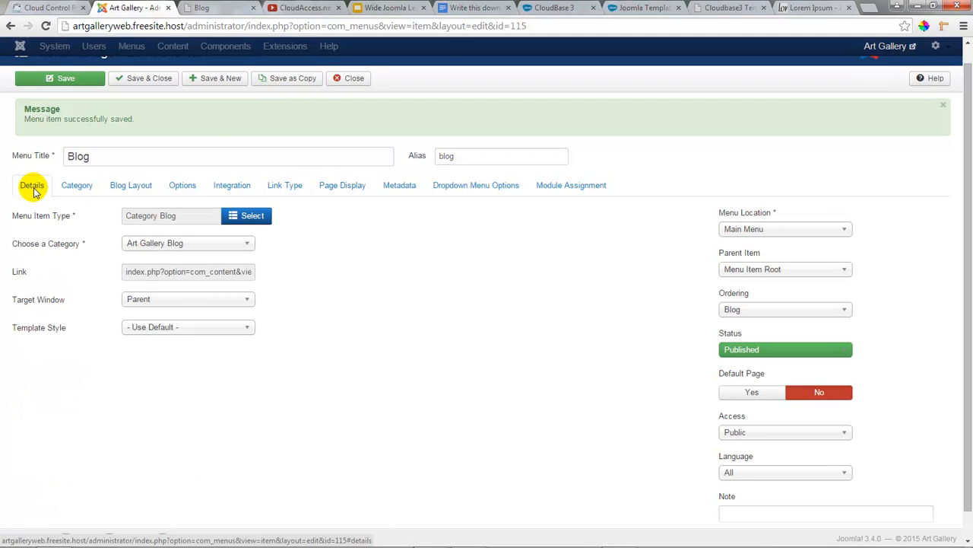
{"action": "left_click", "coordinate": [76, 187]}
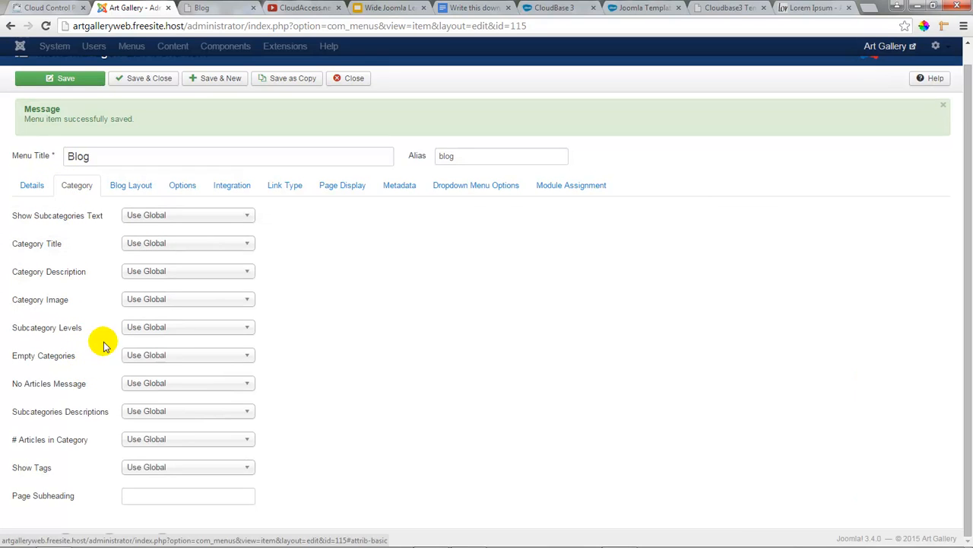
{"action": "left_click", "coordinate": [127, 187]}
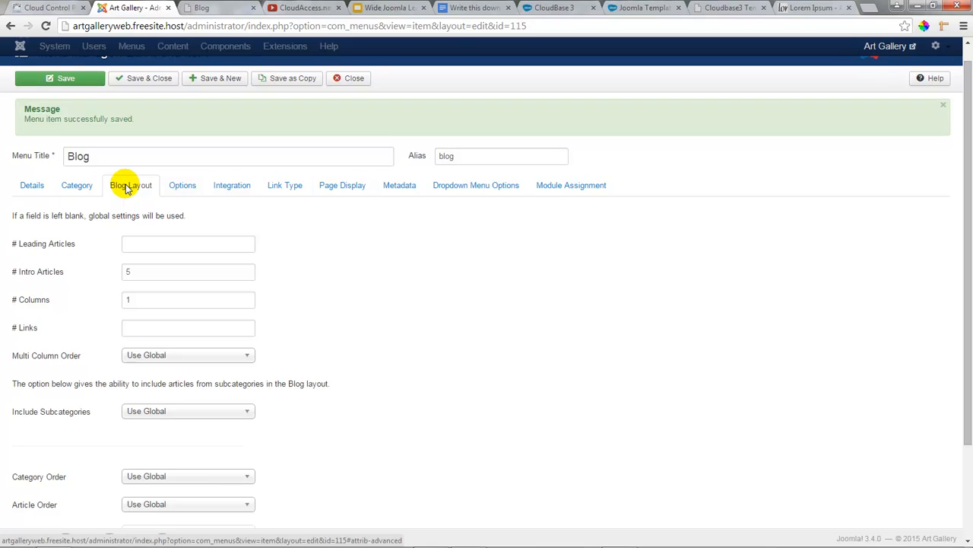
{"action": "scroll", "coordinate": [319, 291], "scroll_direction": "down", "scroll_amount": 2}
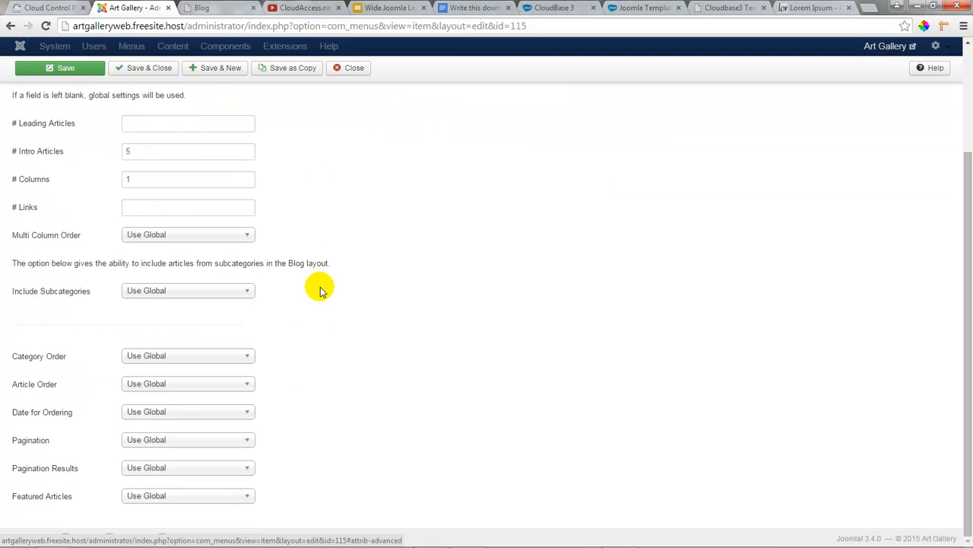
{"action": "scroll", "coordinate": [319, 291], "scroll_direction": "up", "scroll_amount": 2}
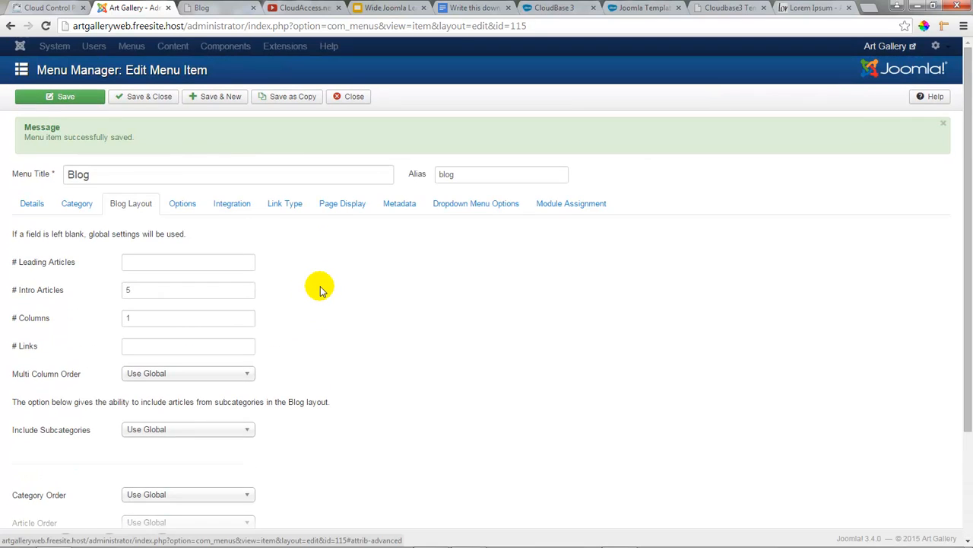
Set the author, publish date and voting options of the Blog menu item to Show.
{"action": "left_click", "coordinate": [182, 203]}
{"action": "scroll", "coordinate": [369, 254], "scroll_direction": "down", "scroll_amount": 1}
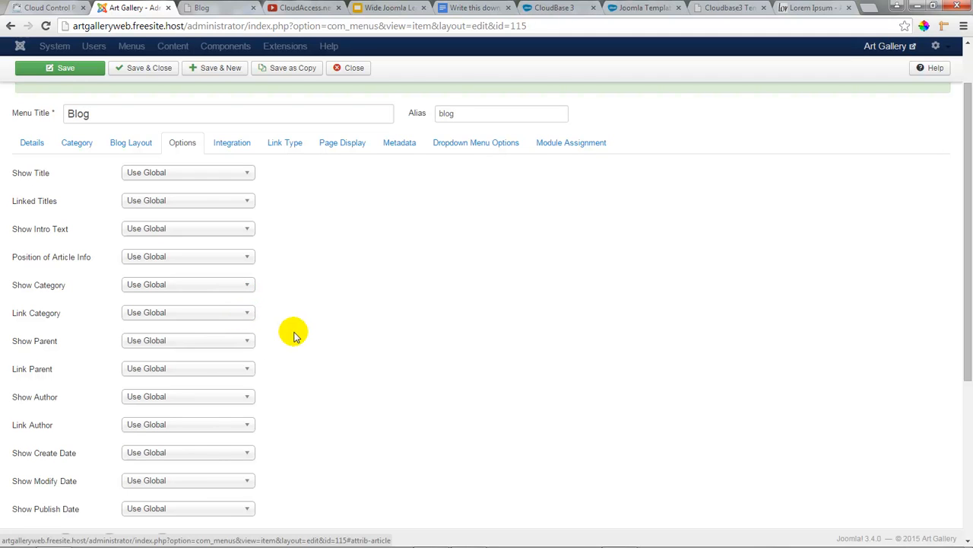
{"action": "scroll", "coordinate": [294, 333], "scroll_direction": "down", "scroll_amount": 1}
{"action": "left_click", "coordinate": [244, 336]}
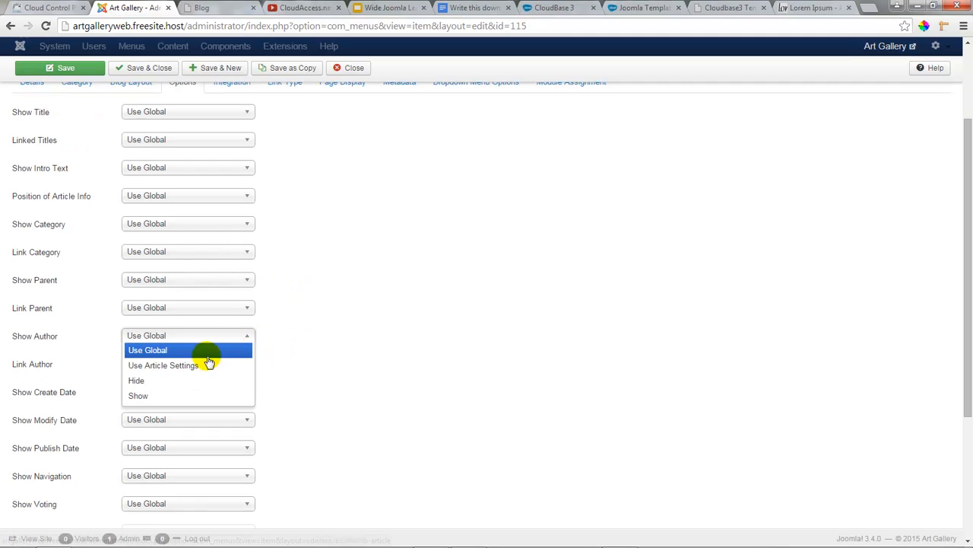
{"action": "left_click", "coordinate": [184, 401]}
{"action": "scroll", "coordinate": [250, 365], "scroll_direction": "down", "scroll_amount": 2}
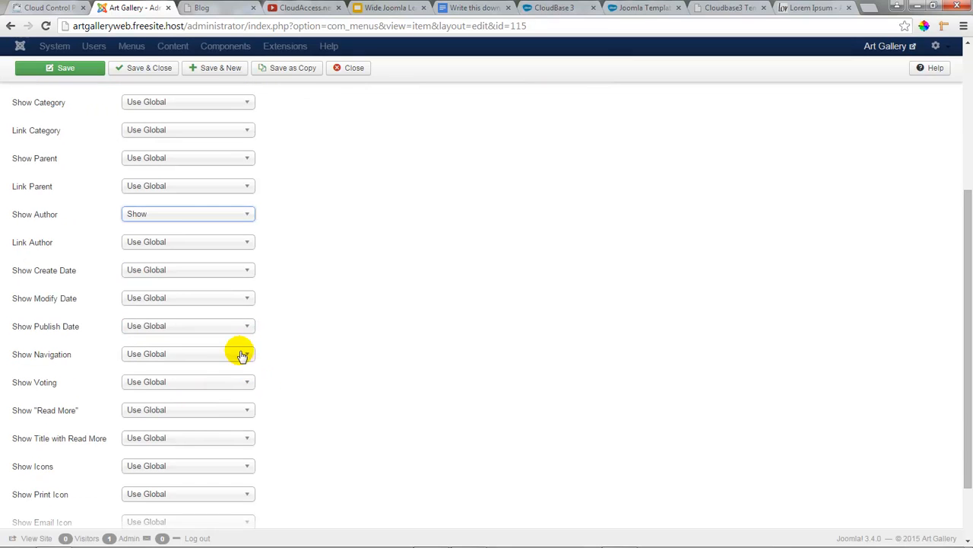
{"action": "left_click", "coordinate": [233, 332]}
{"action": "left_click", "coordinate": [153, 385]}
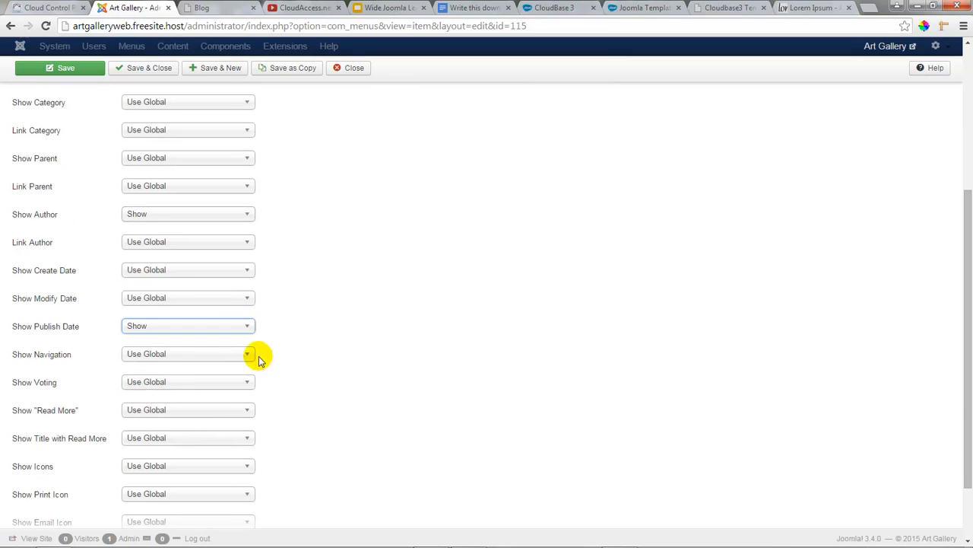
{"action": "scroll", "coordinate": [289, 342], "scroll_direction": "down", "scroll_amount": 1}
{"action": "left_click", "coordinate": [190, 325]}
{"action": "left_click", "coordinate": [155, 381]}
Set icons, print icon, email icon and hits to Show for the Blog menu item, and save it.
{"action": "scroll", "coordinate": [304, 358], "scroll_direction": "down", "scroll_amount": 1}
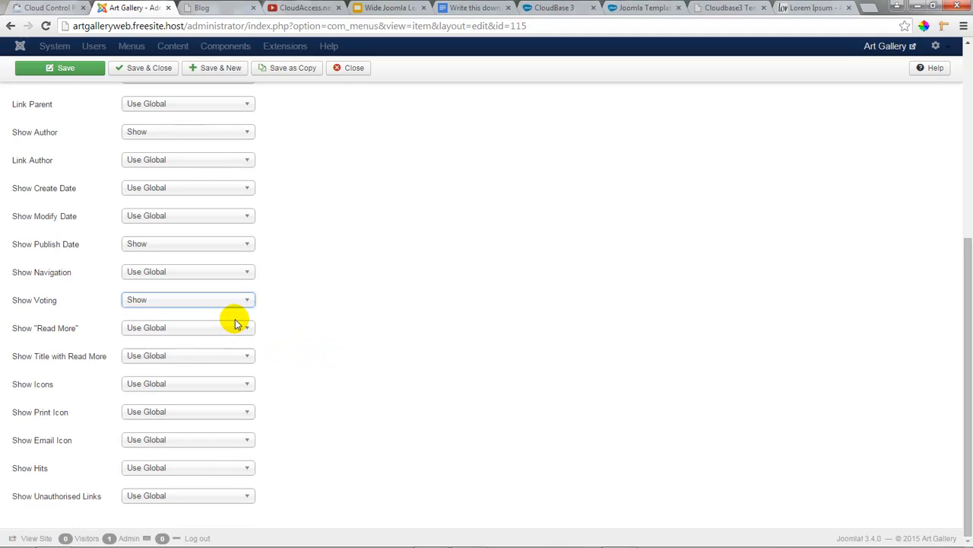
{"action": "left_click", "coordinate": [193, 385]}
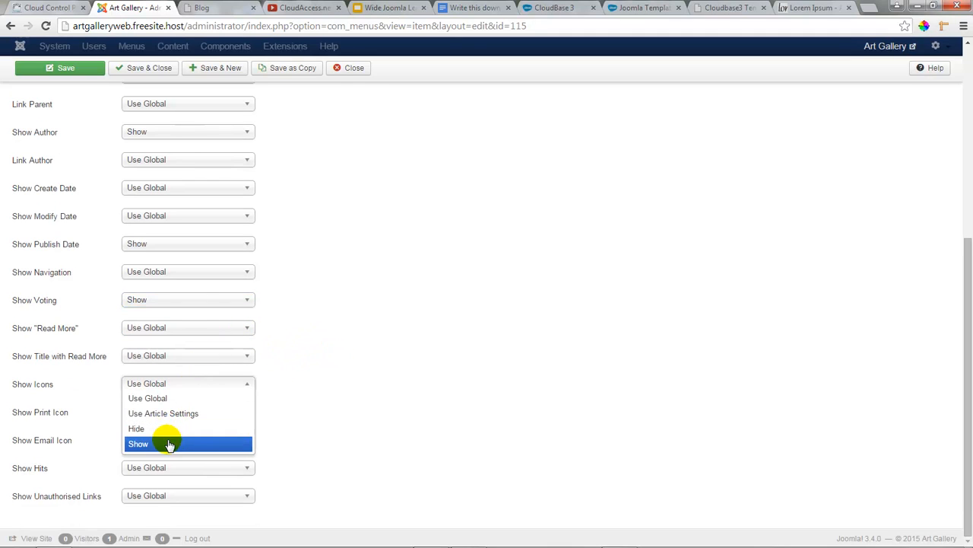
{"action": "left_click", "coordinate": [166, 444]}
{"action": "left_click", "coordinate": [168, 414]}
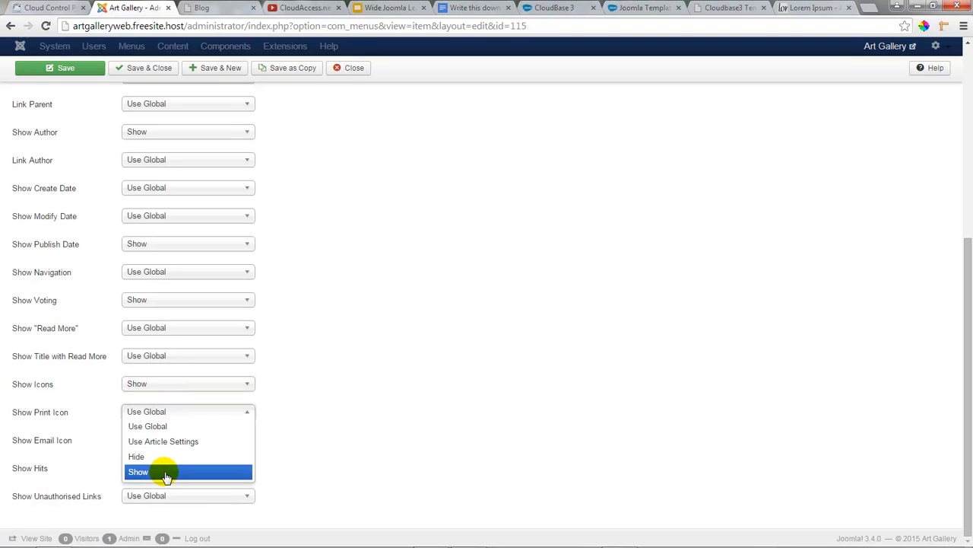
{"action": "left_click", "coordinate": [166, 473]}
{"action": "left_click", "coordinate": [149, 440]}
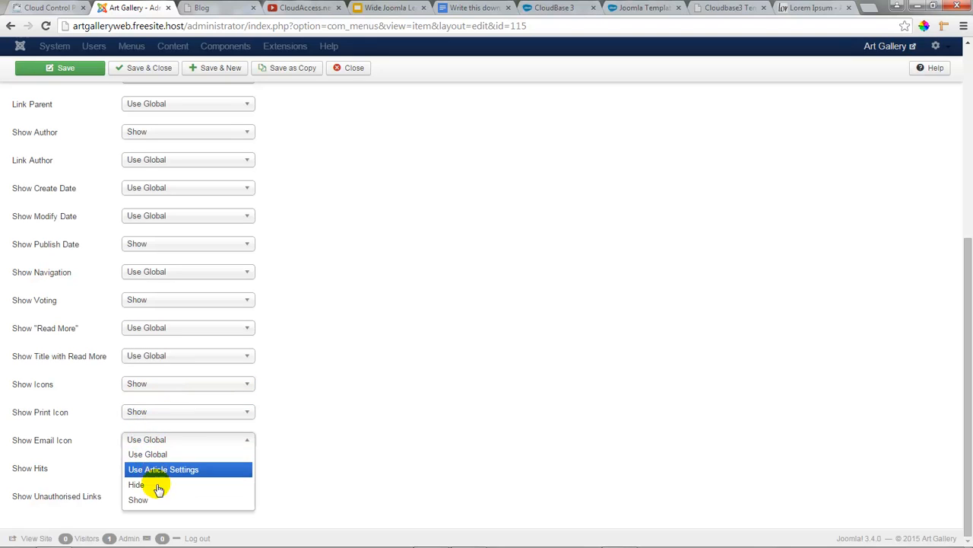
{"action": "left_click", "coordinate": [156, 502]}
{"action": "left_click", "coordinate": [139, 469]}
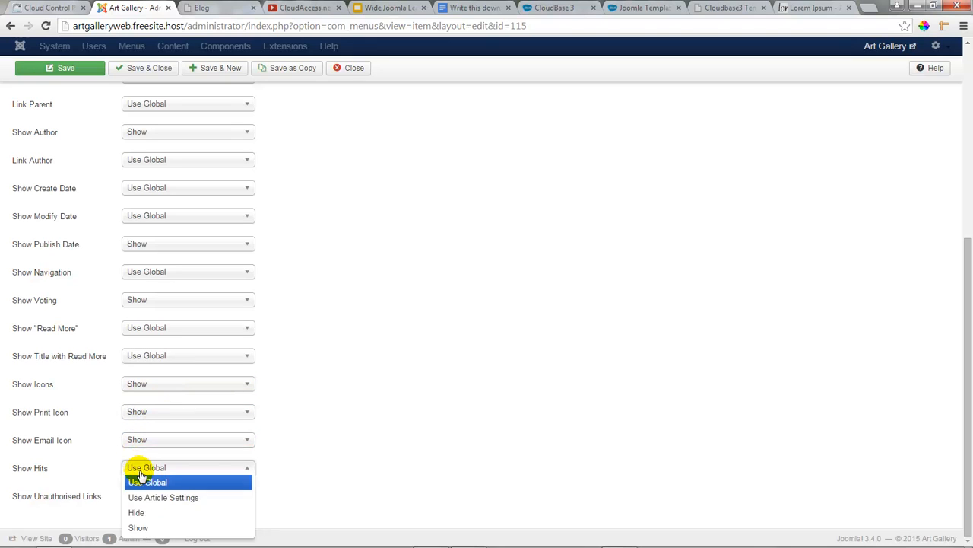
{"action": "left_click", "coordinate": [137, 527]}
{"action": "scroll", "coordinate": [256, 350], "scroll_direction": "up", "scroll_amount": 3}
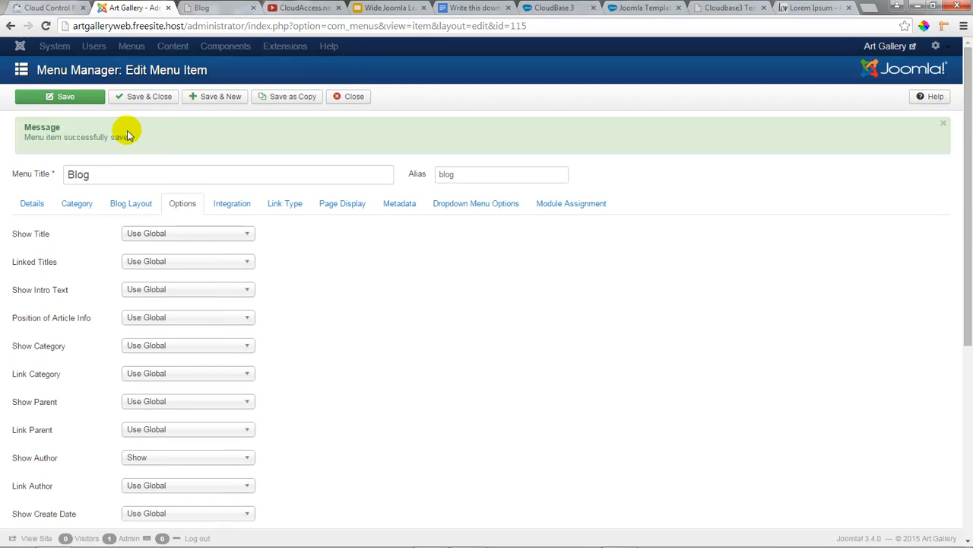
{"action": "left_click", "coordinate": [80, 97]}
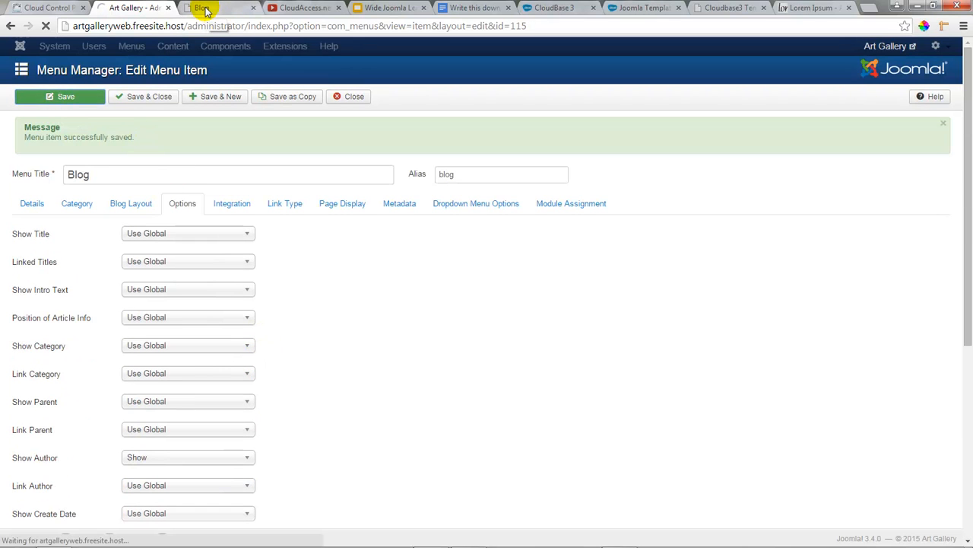
Reload the live Blog page to check the displayed article details, and return to the Home page.
{"action": "left_click", "coordinate": [204, 8]}
{"action": "left_click", "coordinate": [46, 27]}
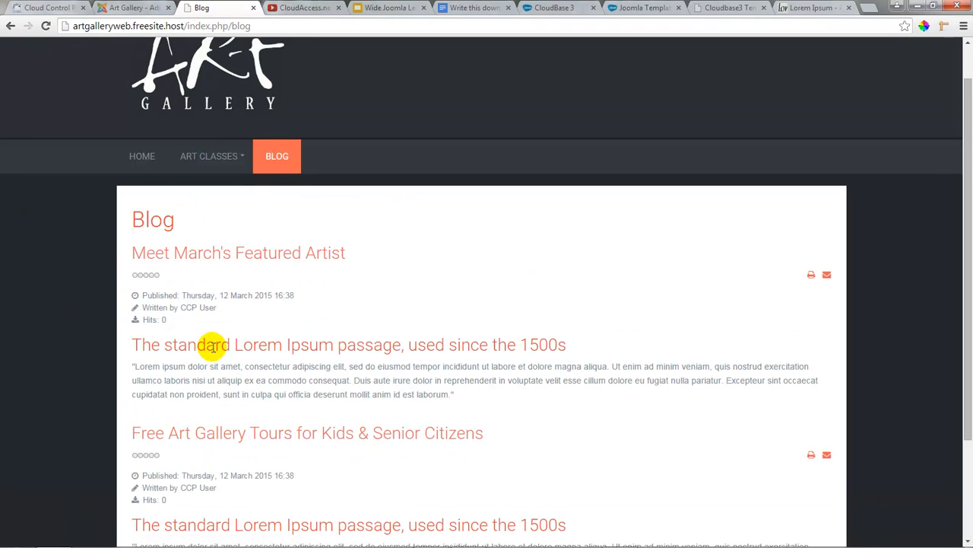
{"action": "scroll", "coordinate": [220, 347], "scroll_direction": "down", "scroll_amount": 2}
{"action": "scroll", "coordinate": [256, 358], "scroll_direction": "up", "scroll_amount": 3}
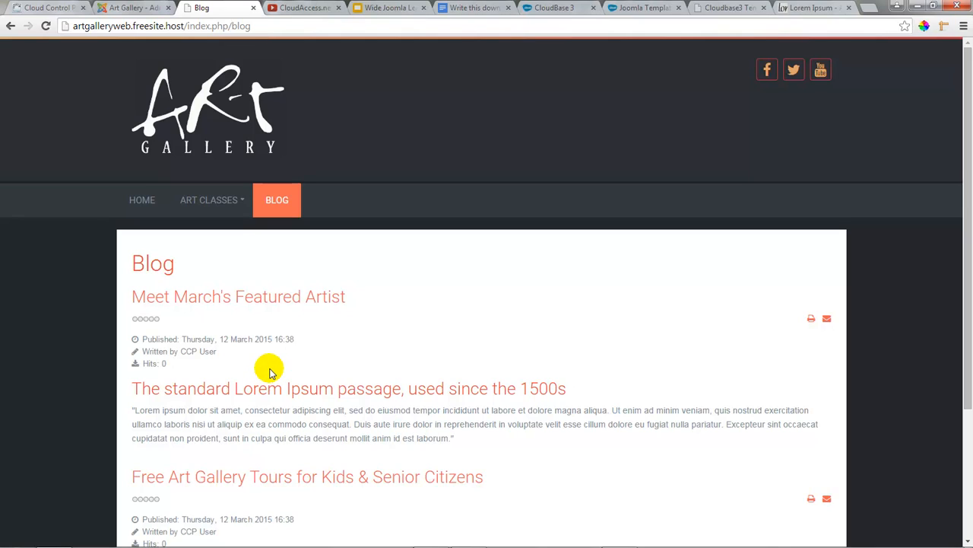
{"action": "left_click", "coordinate": [148, 205]}
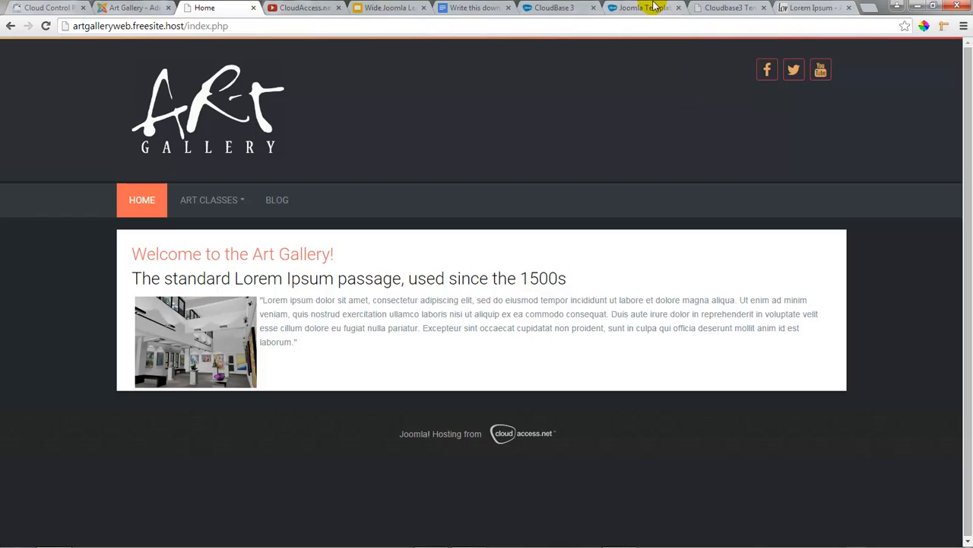
Open the Module Positions page of the CloudBase 3 demo site and examine the template's available module positions.
{"action": "left_click", "coordinate": [726, 8]}
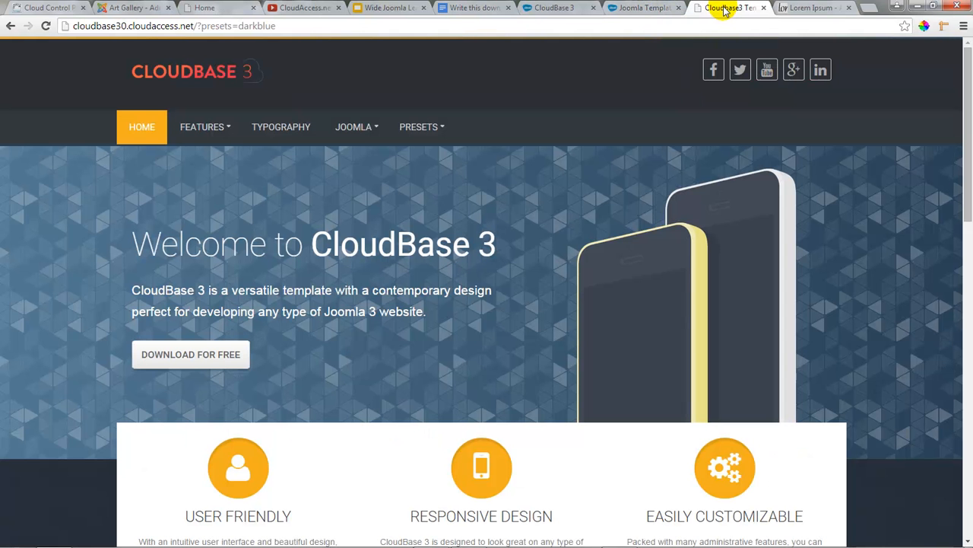
{"action": "mouse_move", "coordinate": [221, 125]}
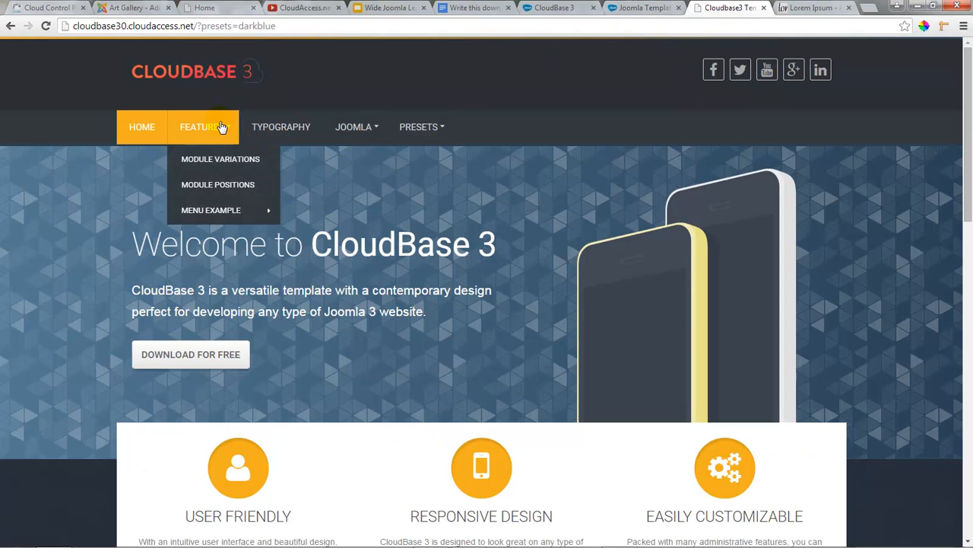
{"action": "left_click", "coordinate": [230, 185]}
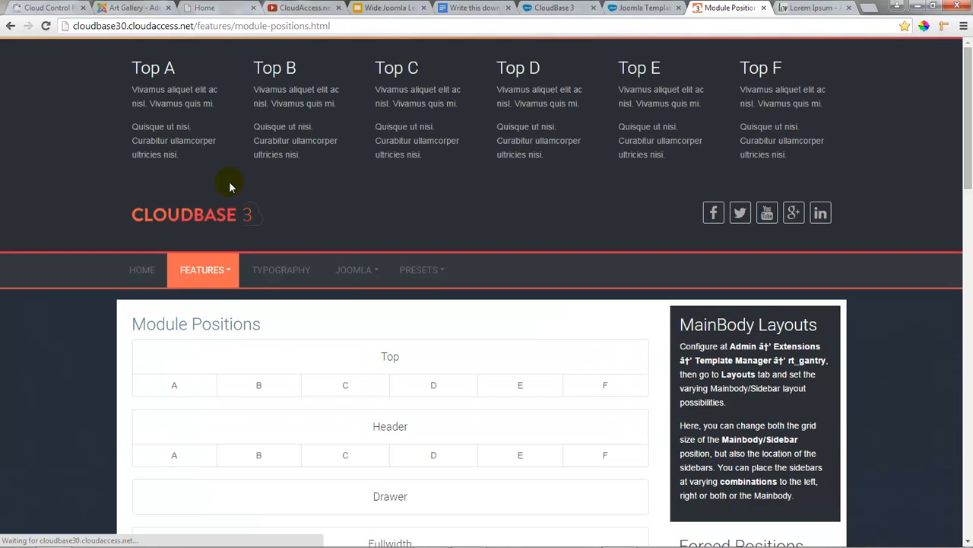
{"action": "mouse_move", "coordinate": [357, 302]}
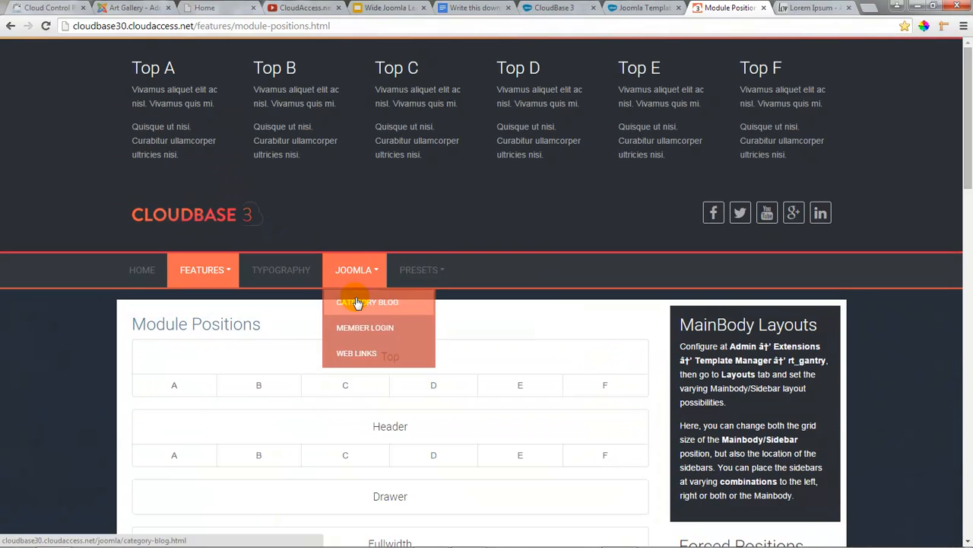
{"action": "scroll", "coordinate": [357, 303], "scroll_direction": "down", "scroll_amount": 3}
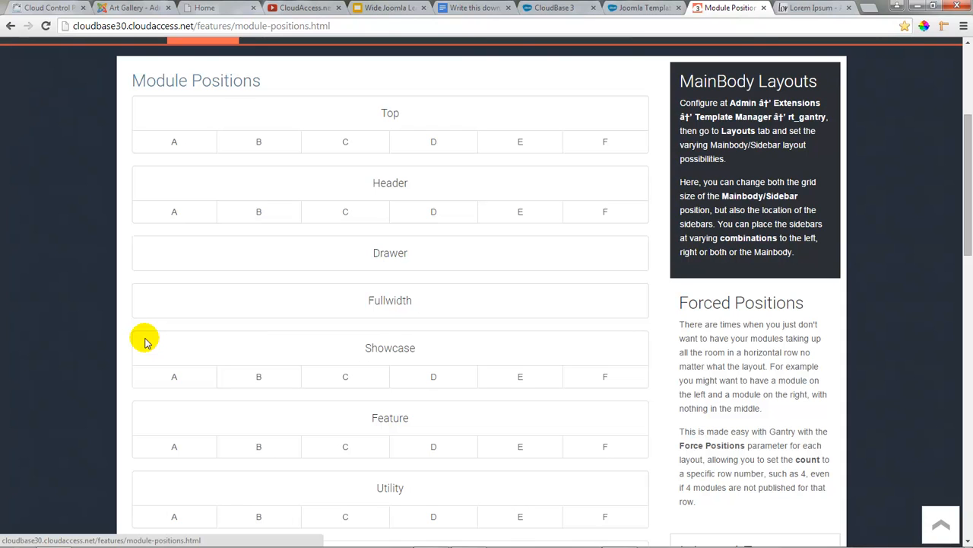
Save and close the Blog menu item in the Joomla administrator, and open the Module Manager.
{"action": "left_click", "coordinate": [129, 8]}
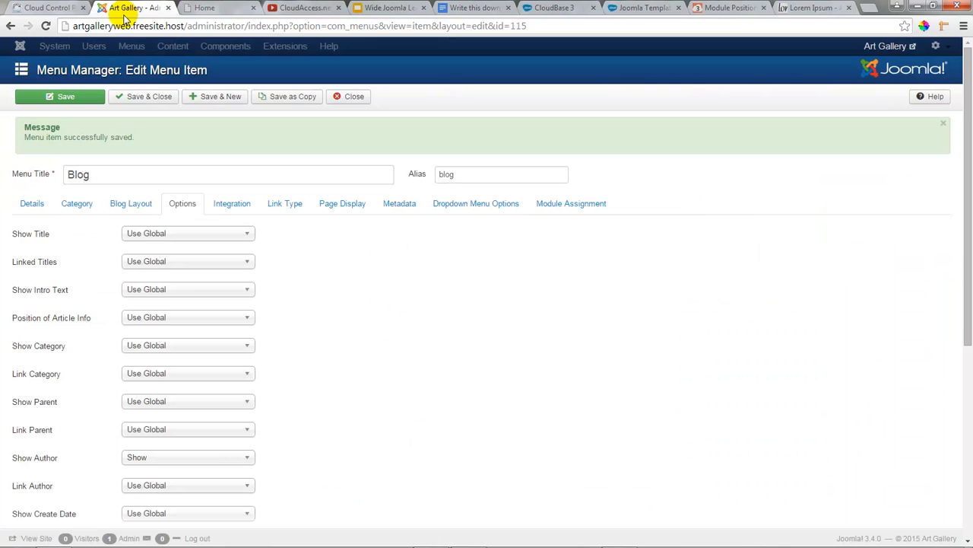
{"action": "left_click", "coordinate": [149, 97]}
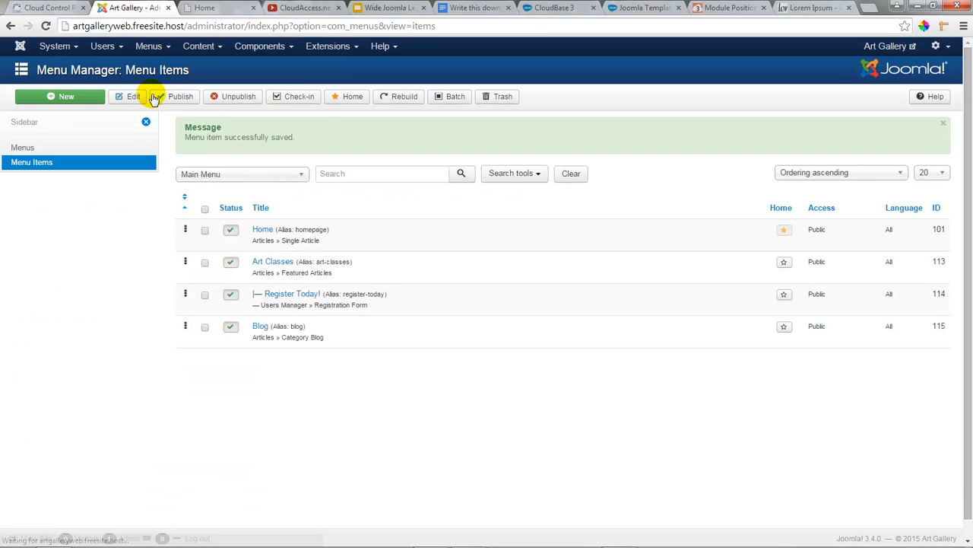
{"action": "left_click", "coordinate": [57, 46]}
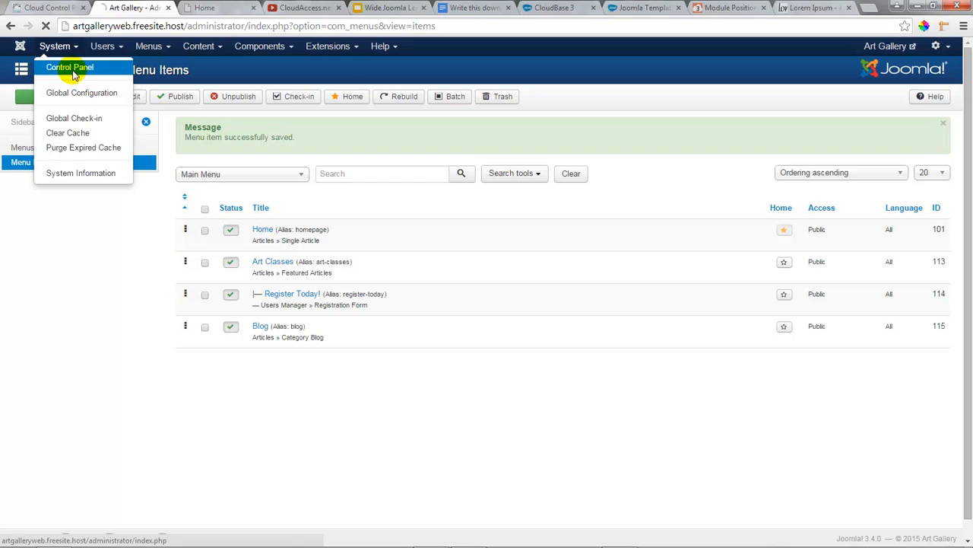
{"action": "left_click", "coordinate": [68, 67]}
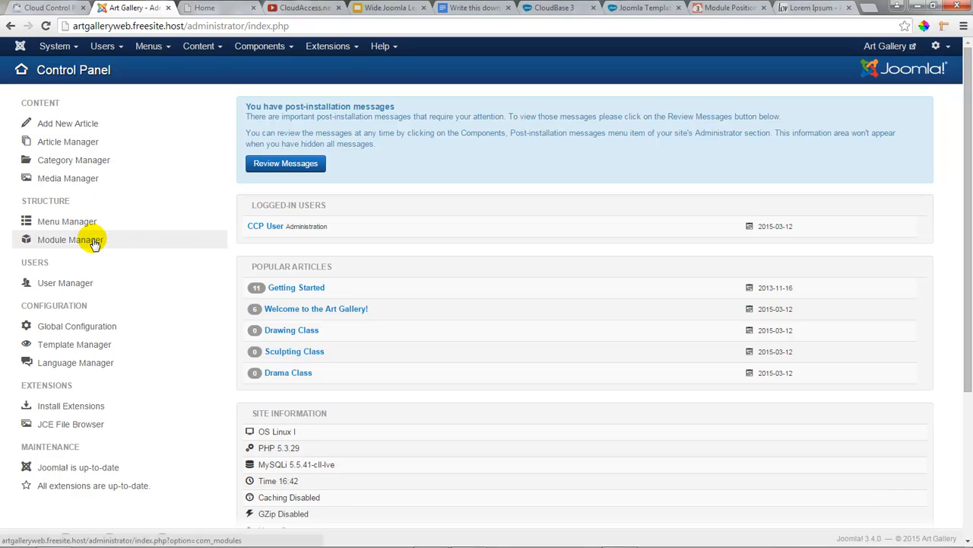
{"action": "left_click", "coordinate": [332, 48]}
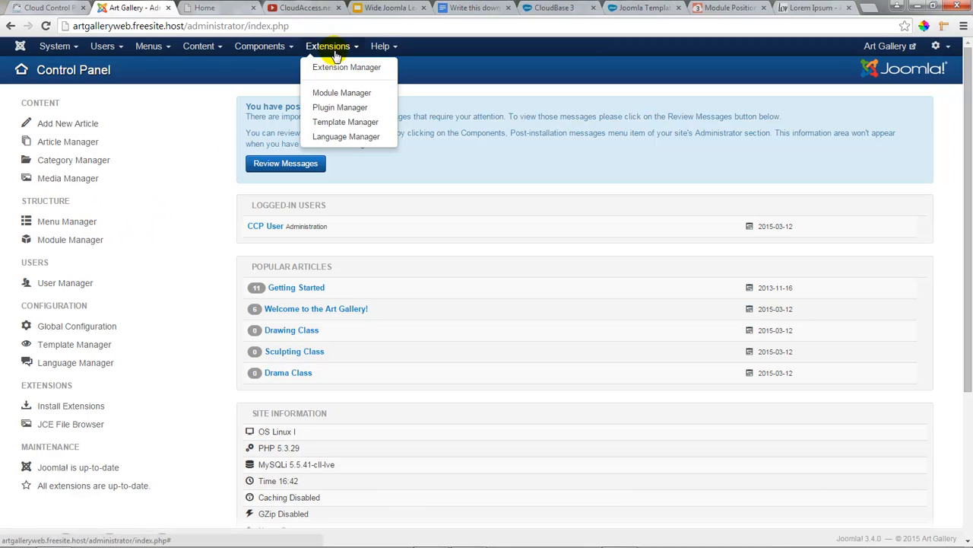
{"action": "left_click", "coordinate": [341, 93]}
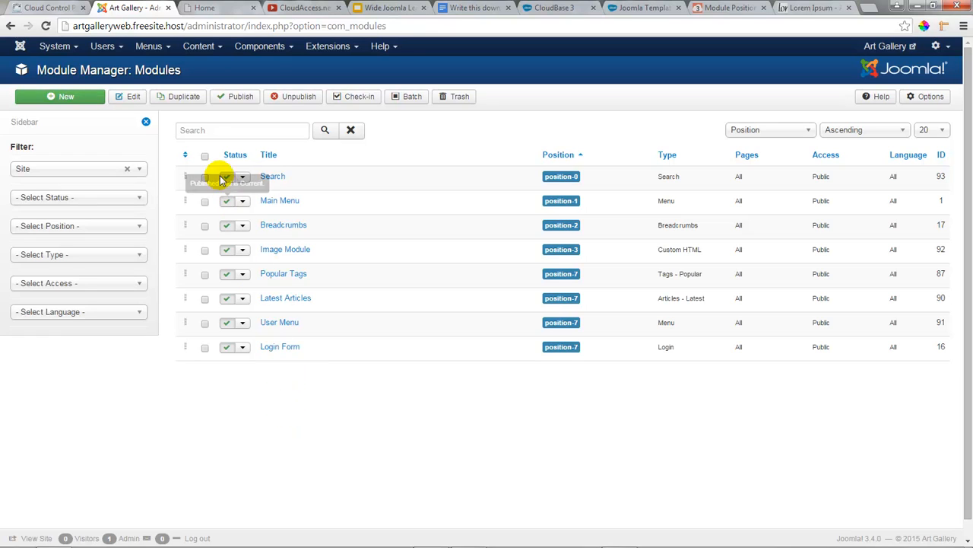
Trash all the listed site modules, and reload the live Home page to check the effect.
{"action": "left_click", "coordinate": [205, 157]}
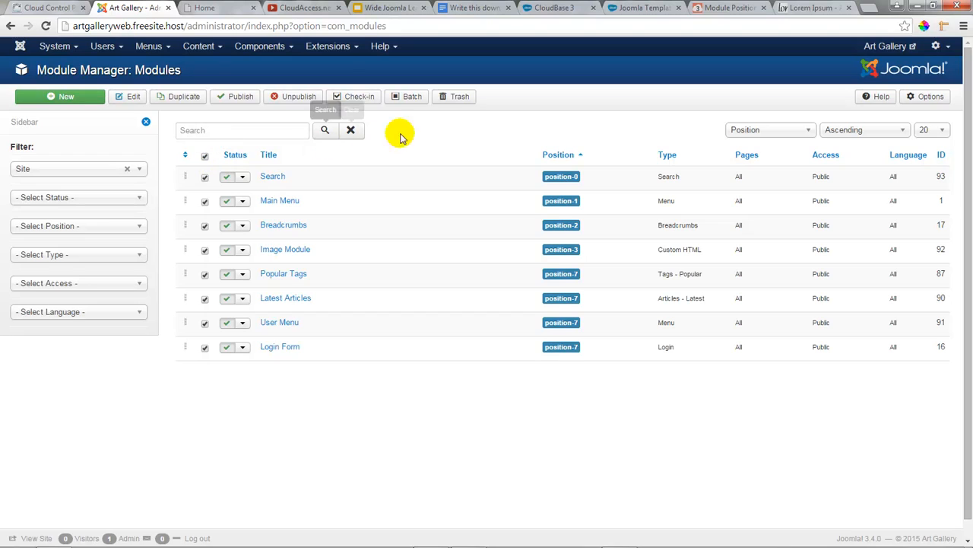
{"action": "left_click", "coordinate": [460, 99]}
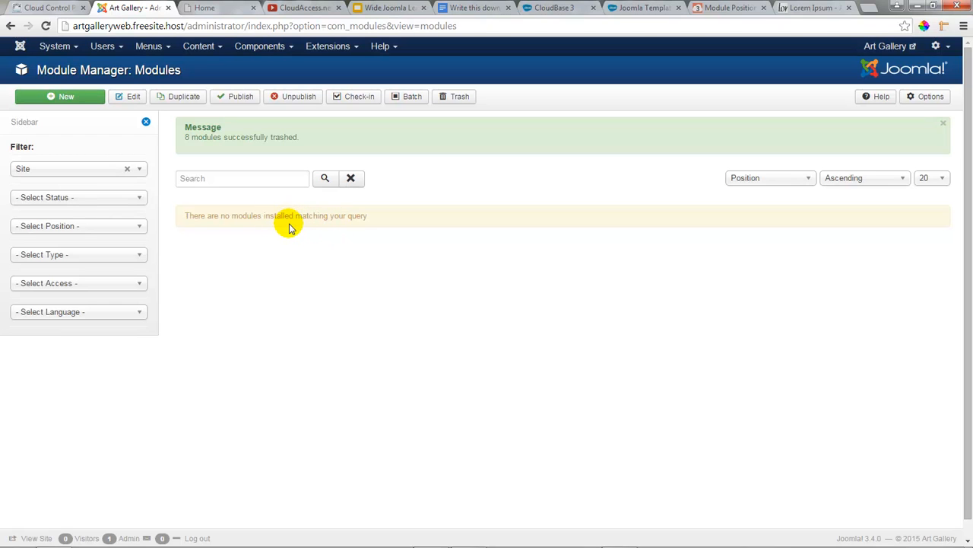
{"action": "left_click", "coordinate": [204, 8]}
{"action": "left_click", "coordinate": [45, 26]}
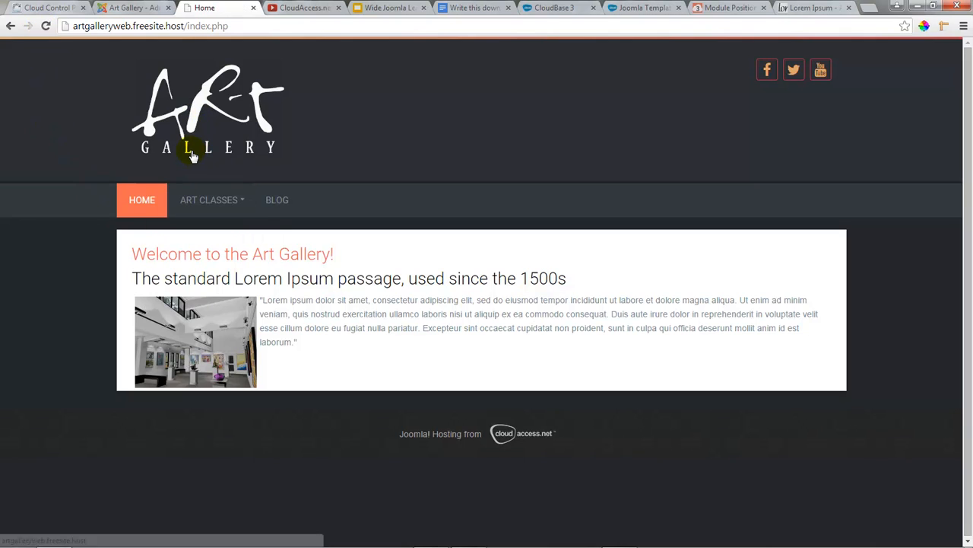
Create a new Custom HTML module in the Joomla administrator and title it Showcase.
{"action": "left_click", "coordinate": [131, 9]}
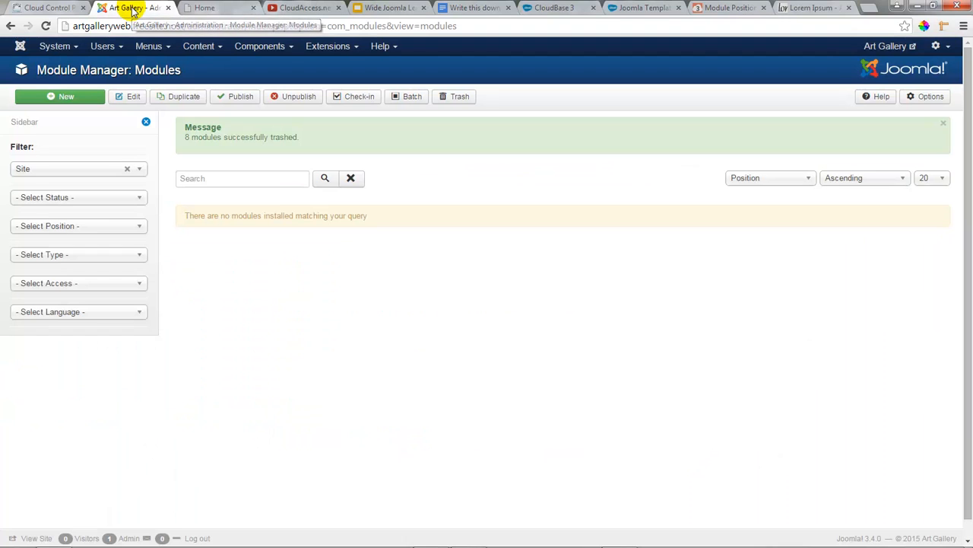
{"action": "left_click", "coordinate": [66, 98]}
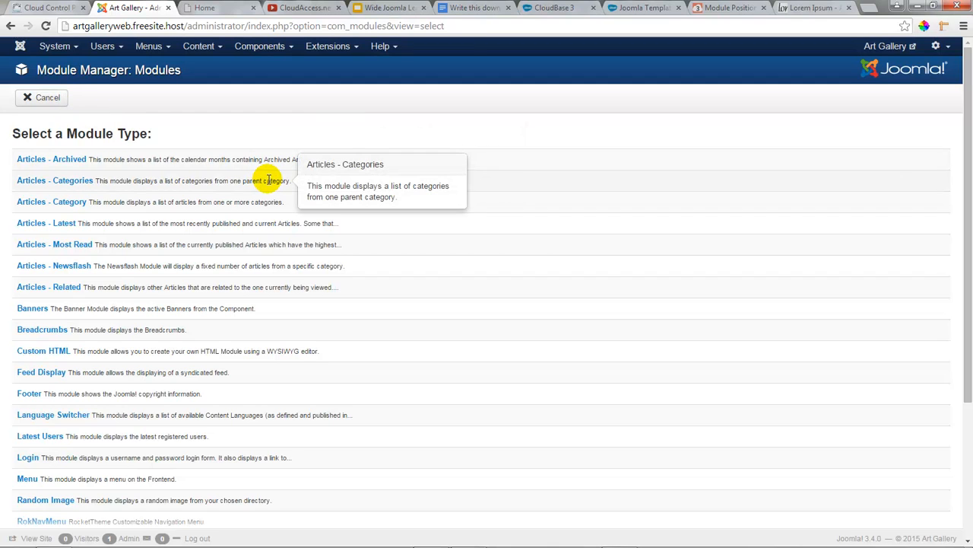
{"action": "scroll", "coordinate": [259, 164], "scroll_direction": "down", "scroll_amount": 1}
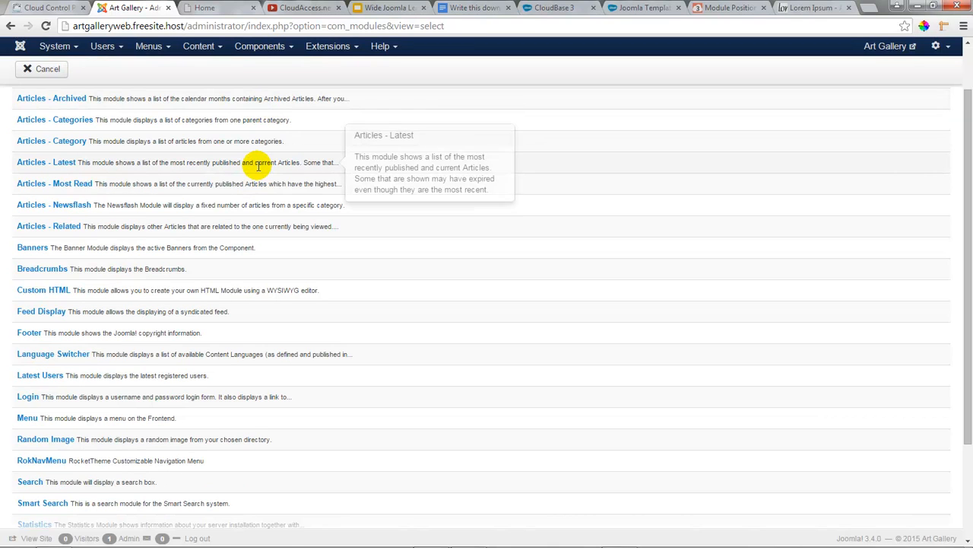
{"action": "left_click", "coordinate": [53, 296]}
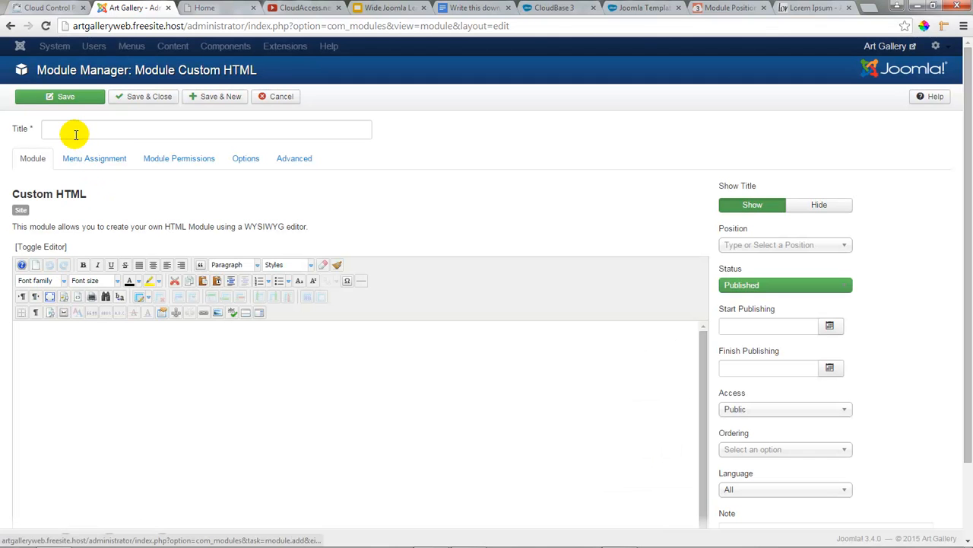
{"action": "left_click", "coordinate": [84, 134]}
{"action": "type", "text": "Showcase"}
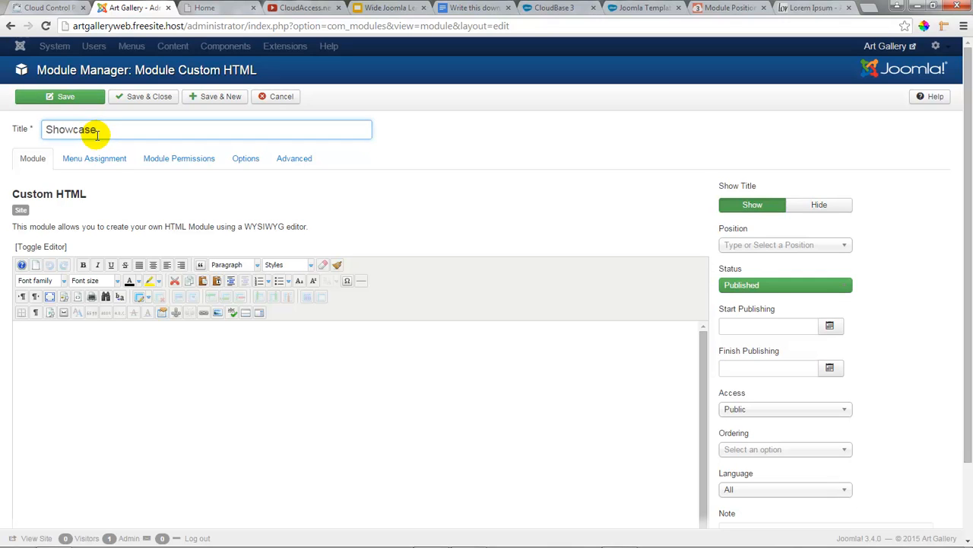
Upload showcasewide.jpg from the art gallery folder and insert it into the Showcase module's content.
{"action": "left_click", "coordinate": [76, 340]}
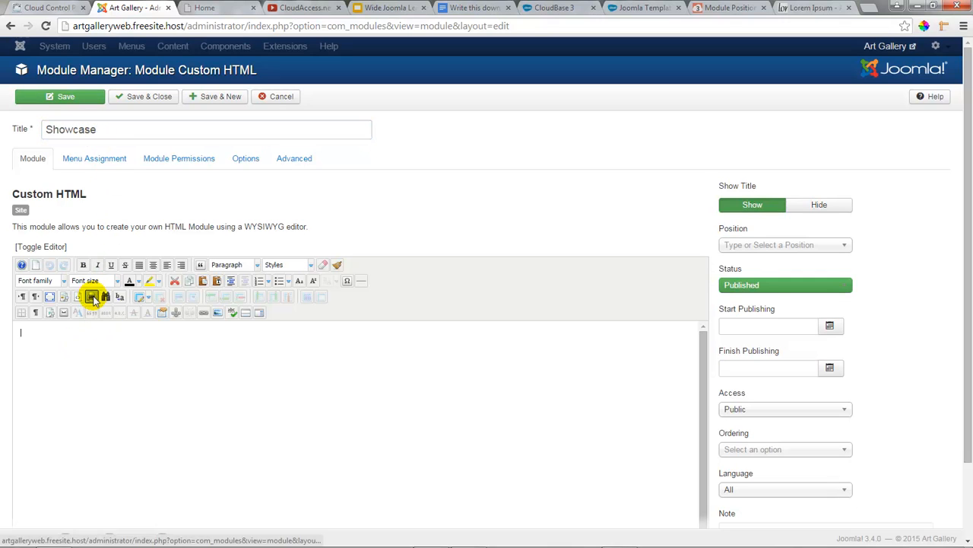
{"action": "left_click", "coordinate": [217, 312]}
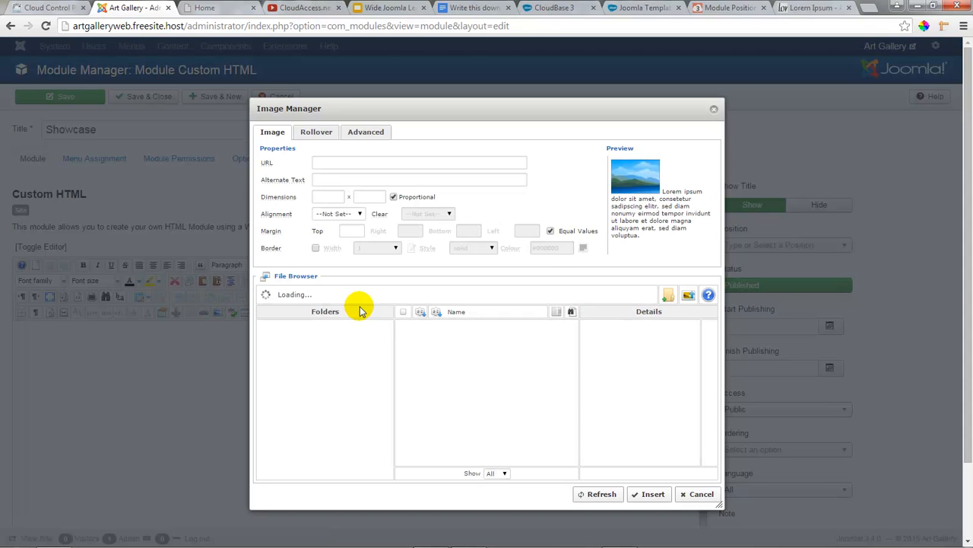
{"action": "left_click", "coordinate": [689, 297]}
{"action": "left_click", "coordinate": [497, 398]}
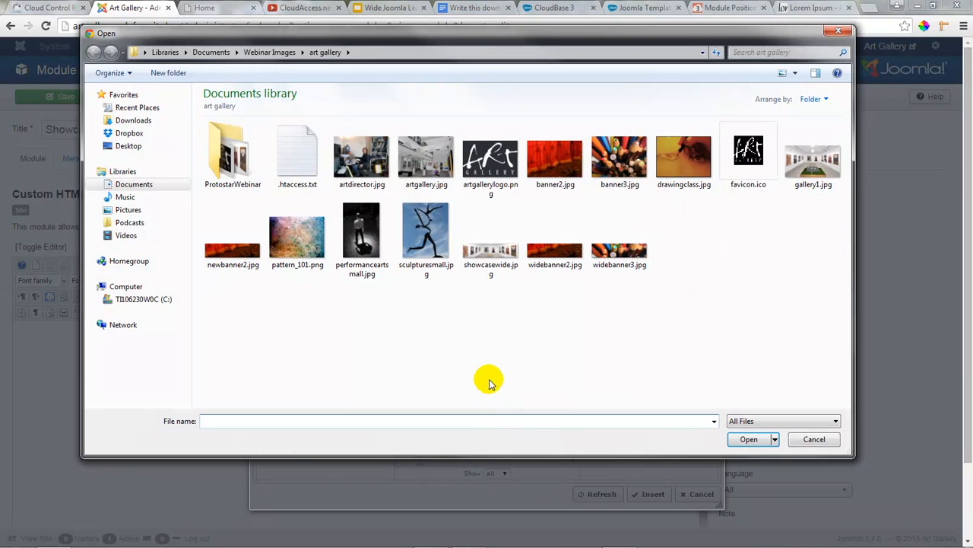
{"action": "double_click", "coordinate": [490, 254]}
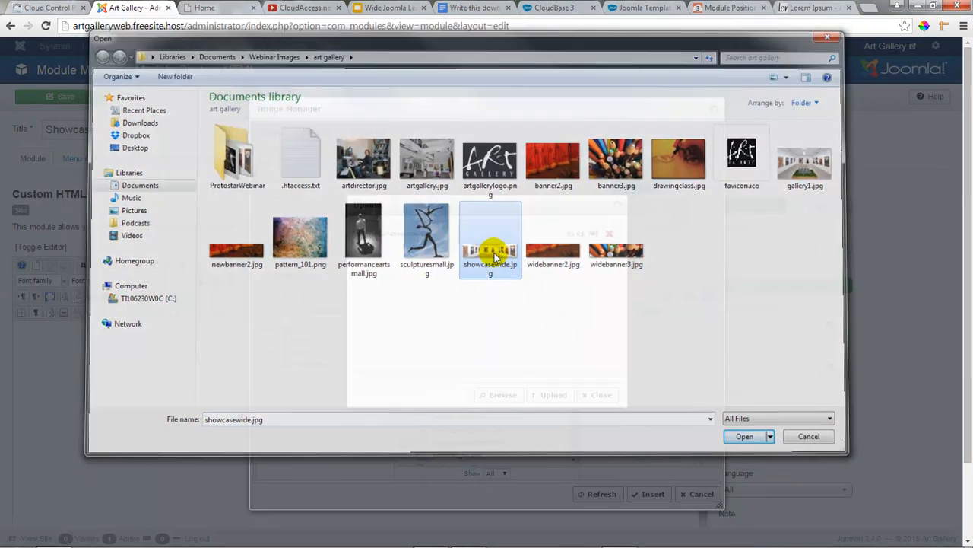
{"action": "left_click", "coordinate": [552, 397]}
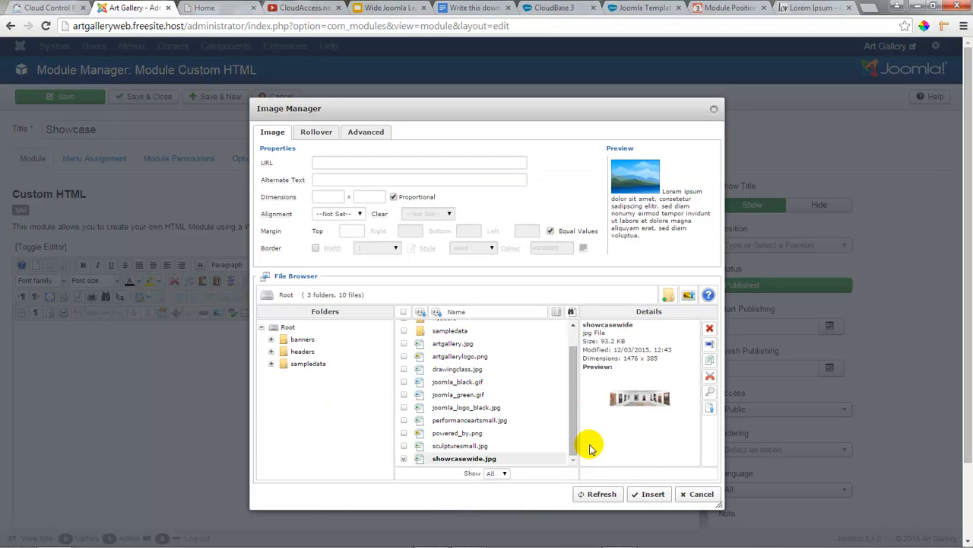
{"action": "left_click", "coordinate": [456, 458]}
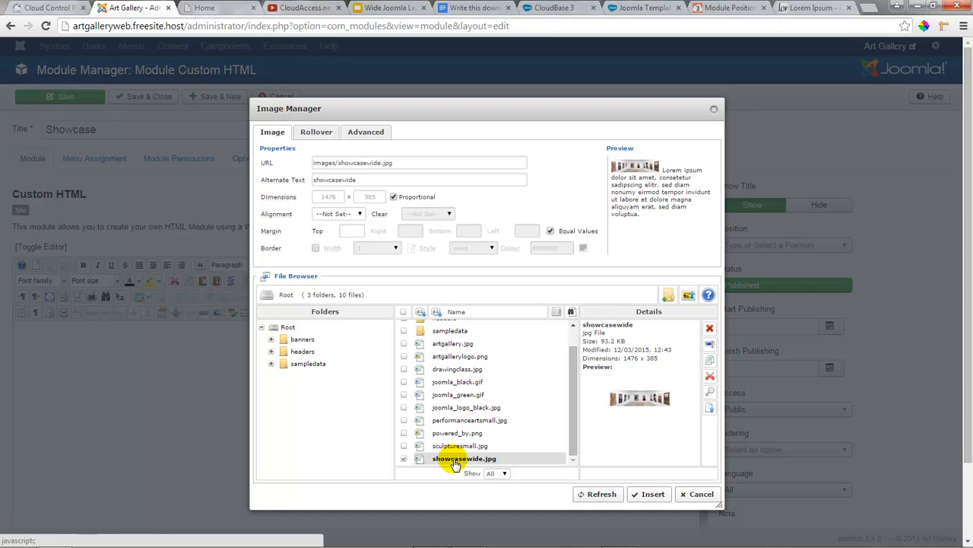
{"action": "left_click", "coordinate": [643, 494]}
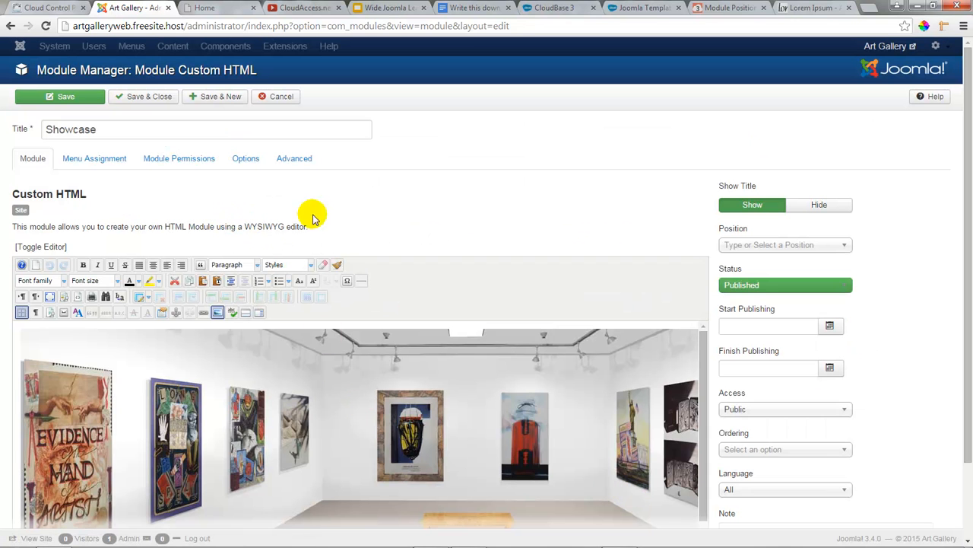
Assign the Showcase module to the Fullwidth [fullwidth] position and save it.
{"action": "mouse_move", "coordinate": [734, 233]}
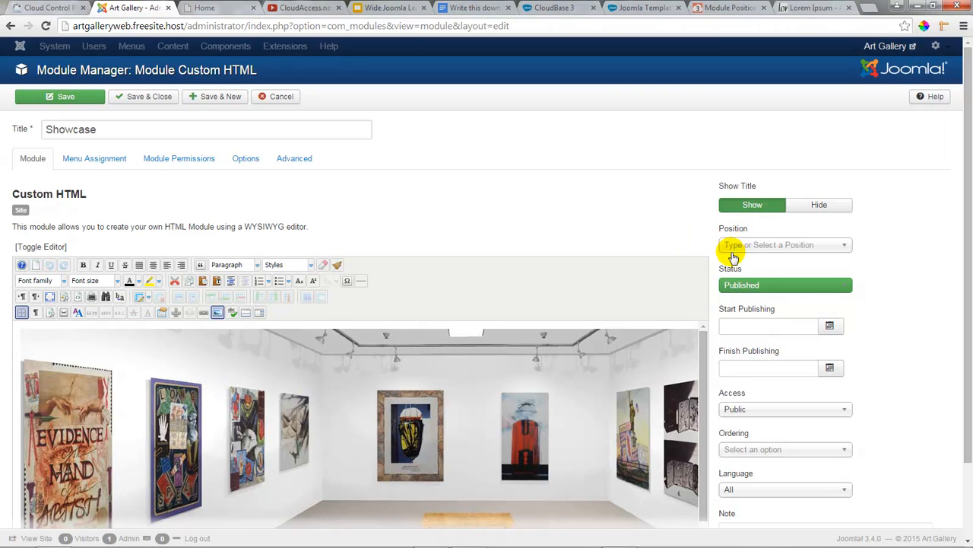
{"action": "left_click", "coordinate": [844, 247]}
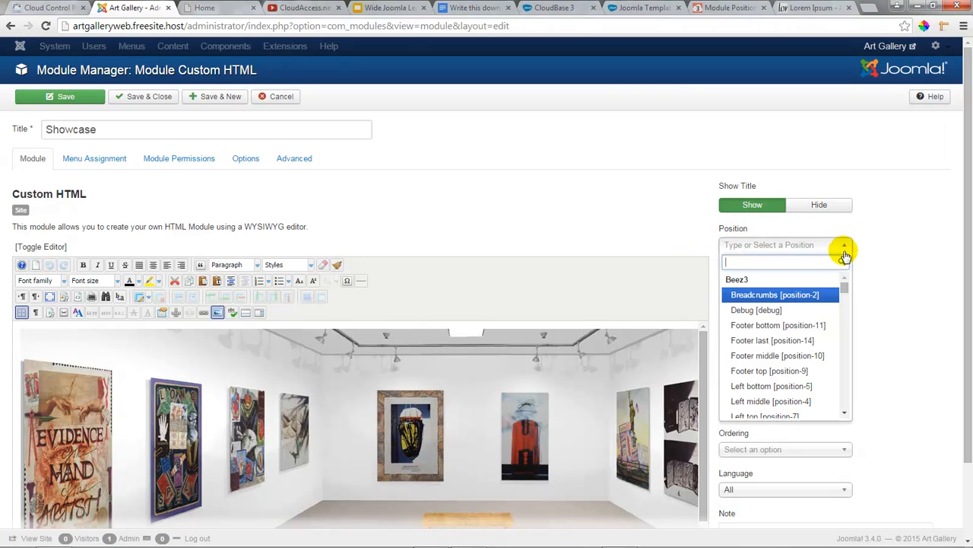
{"action": "left_click_drag", "start_coordinate": [844, 285], "coordinate": [843, 346]}
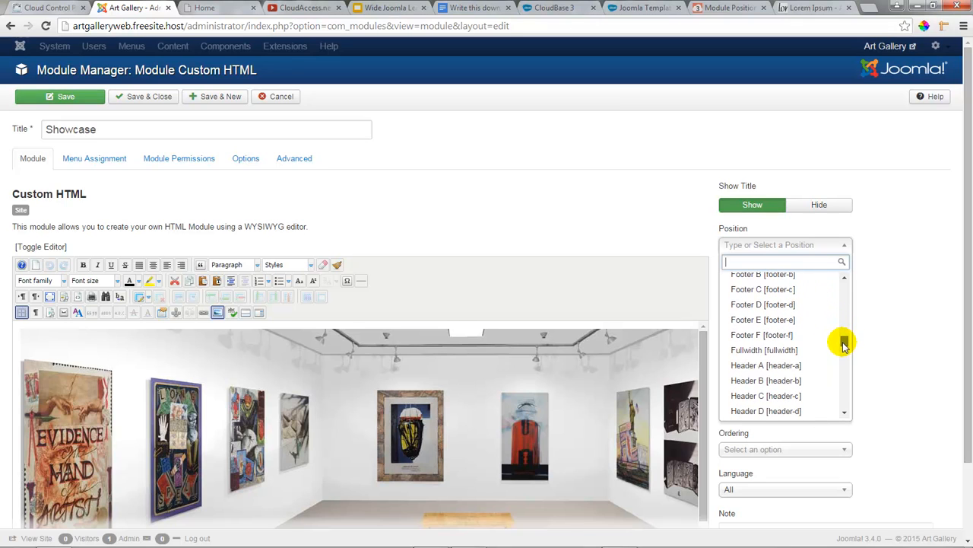
{"action": "left_click", "coordinate": [786, 351]}
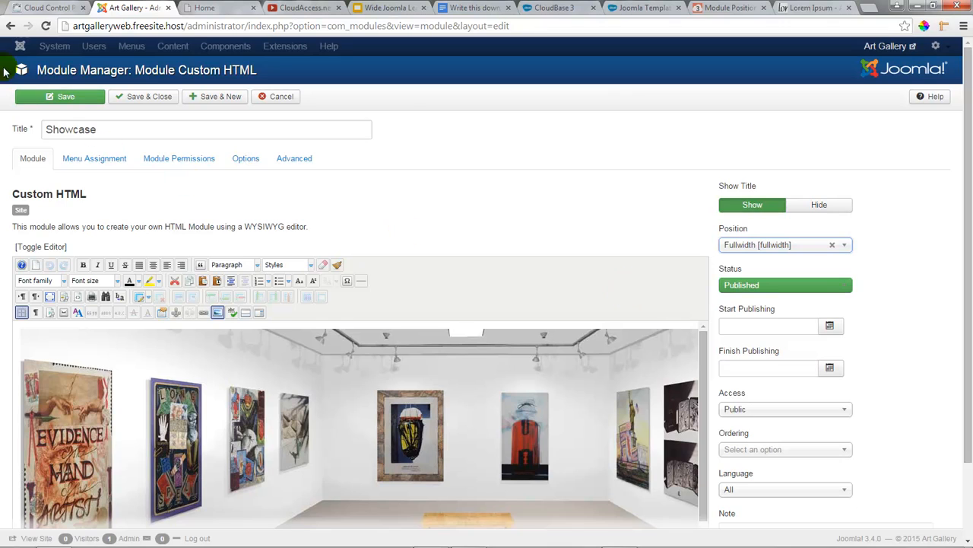
{"action": "left_click", "coordinate": [67, 98]}
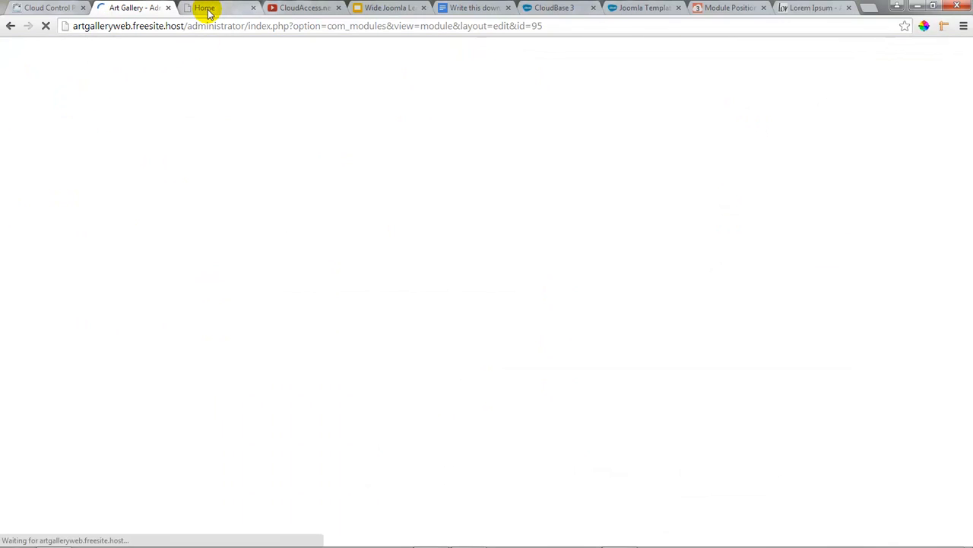
Reload the live Home page, check the showcase image there and on the Art Classes and Blog pages, and return to the module's settings.
{"action": "left_click", "coordinate": [207, 10]}
{"action": "left_click", "coordinate": [46, 25]}
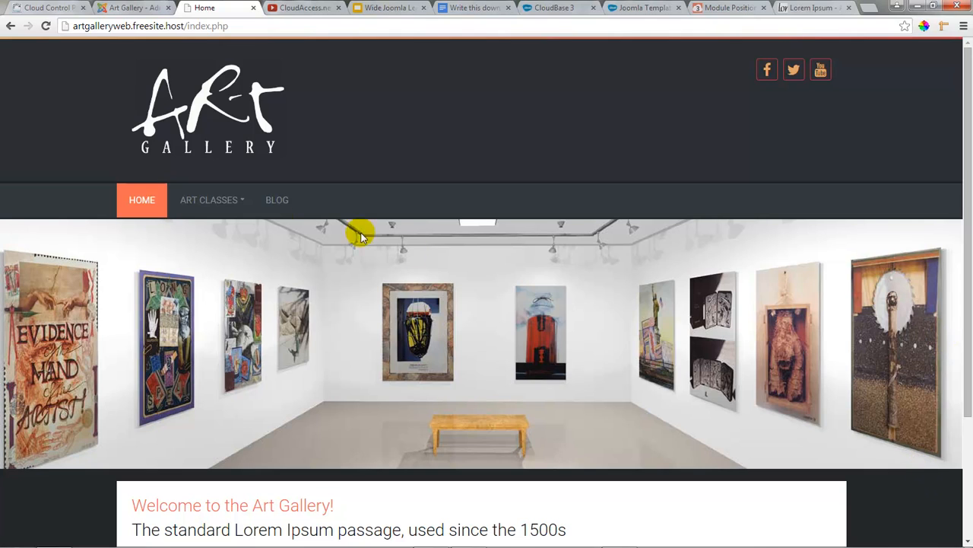
{"action": "left_click", "coordinate": [210, 200]}
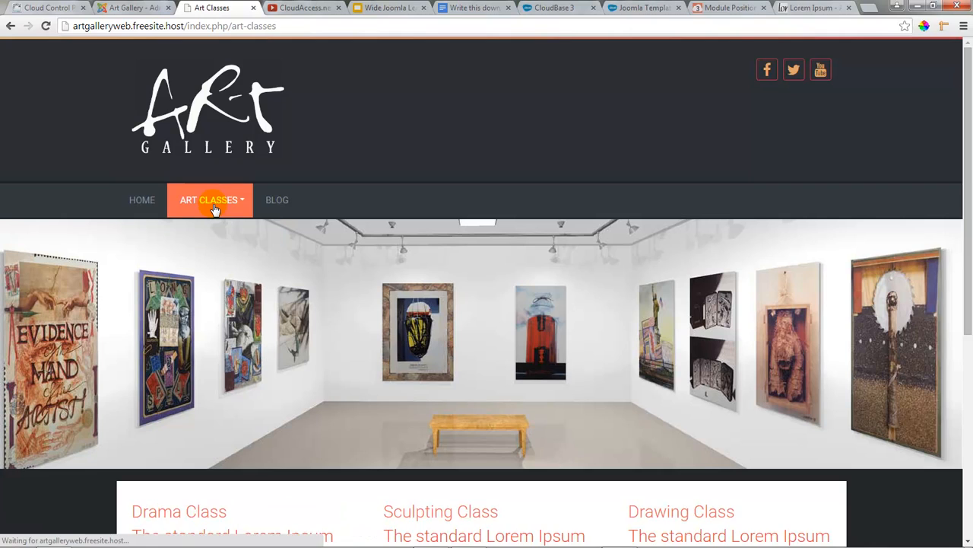
{"action": "scroll", "coordinate": [192, 204], "scroll_direction": "down", "scroll_amount": 3}
{"action": "scroll", "coordinate": [192, 203], "scroll_direction": "up", "scroll_amount": 3}
{"action": "left_click", "coordinate": [273, 204]}
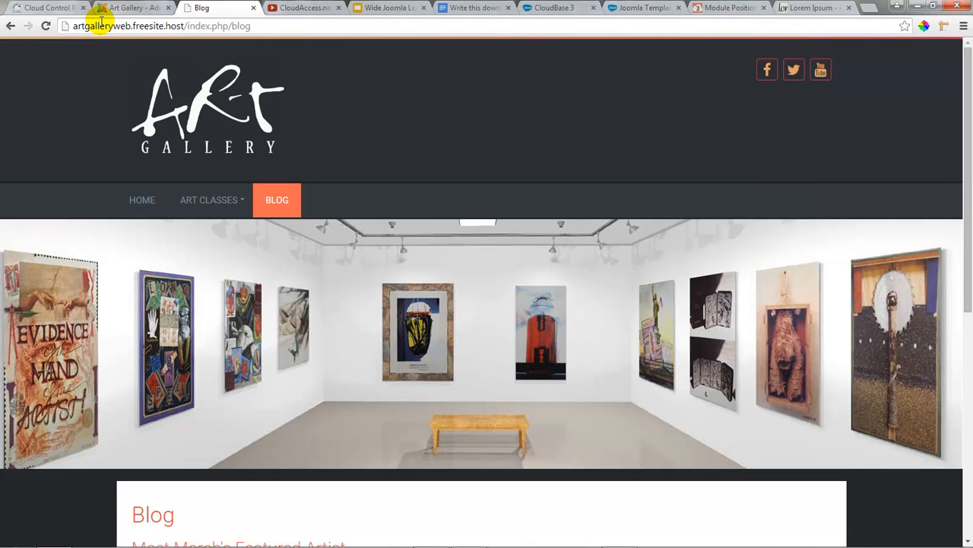
{"action": "left_click", "coordinate": [137, 8]}
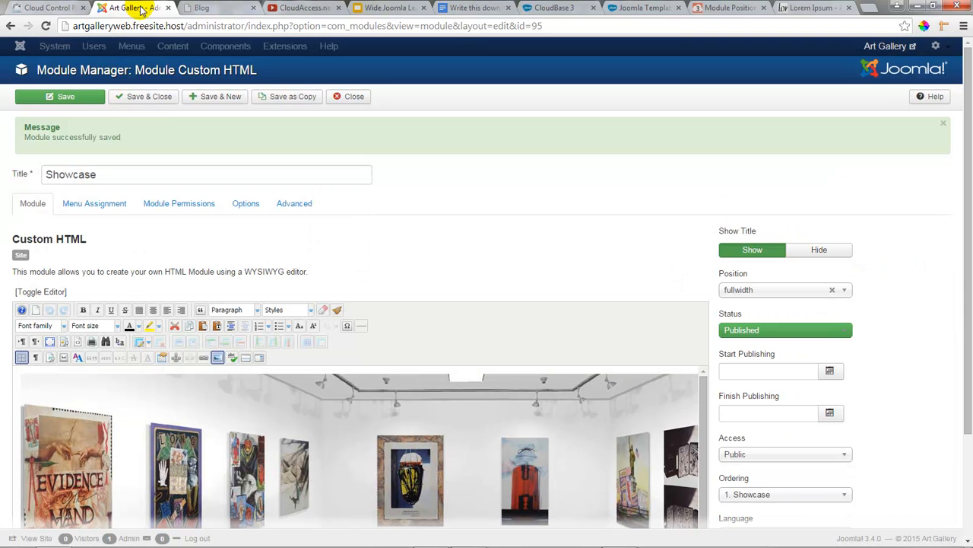
Restrict the Showcase module to only the Home page, save it, and reload the live site to check the image's placement.
{"action": "left_click", "coordinate": [97, 205]}
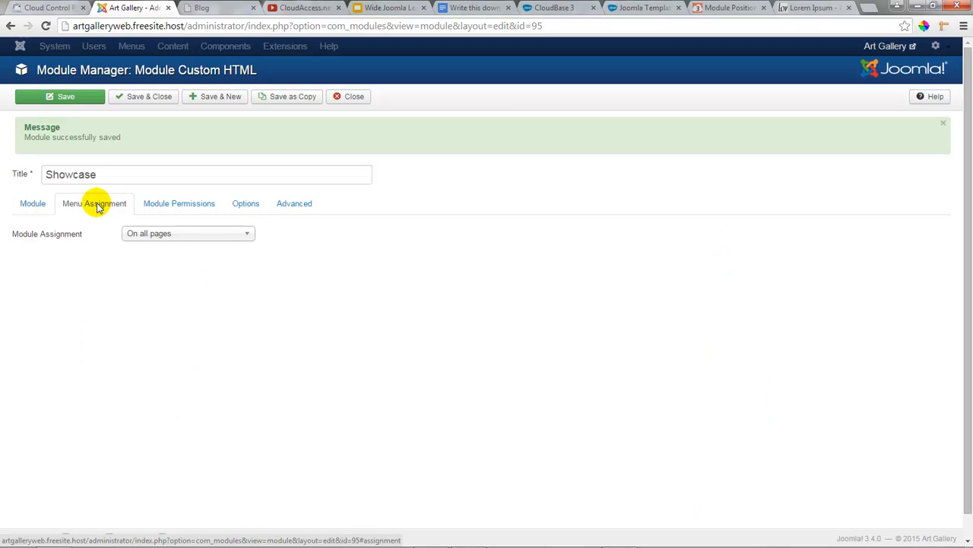
{"action": "left_click", "coordinate": [201, 232]}
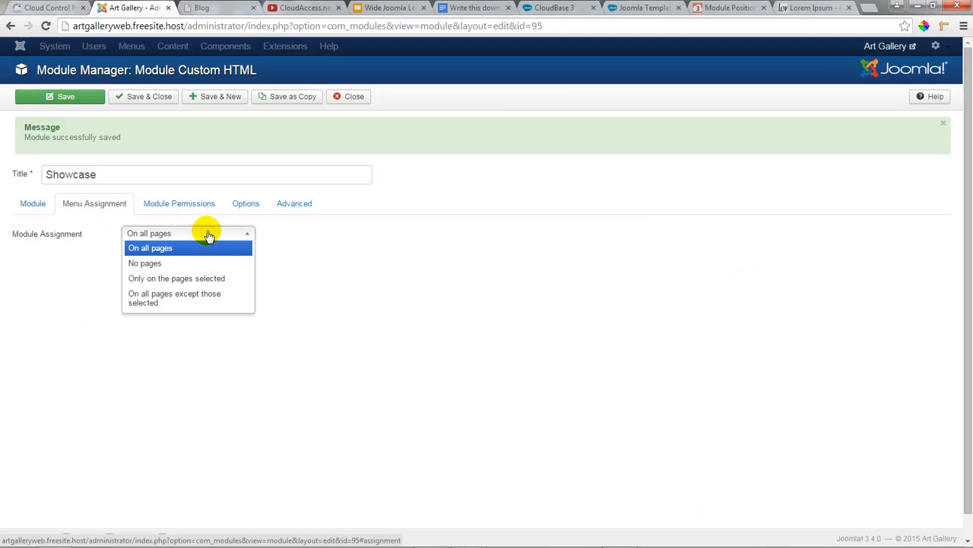
{"action": "left_click", "coordinate": [200, 279]}
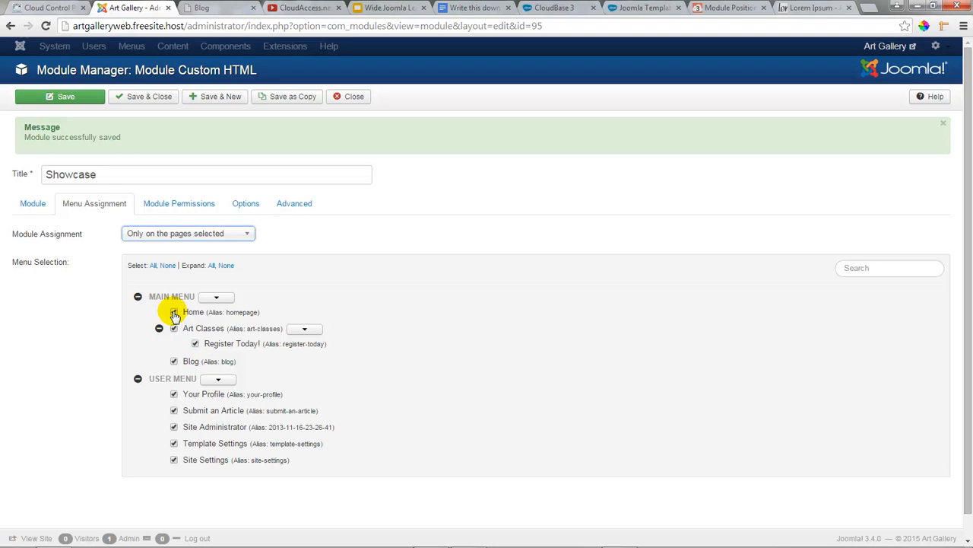
{"action": "left_click", "coordinate": [166, 265]}
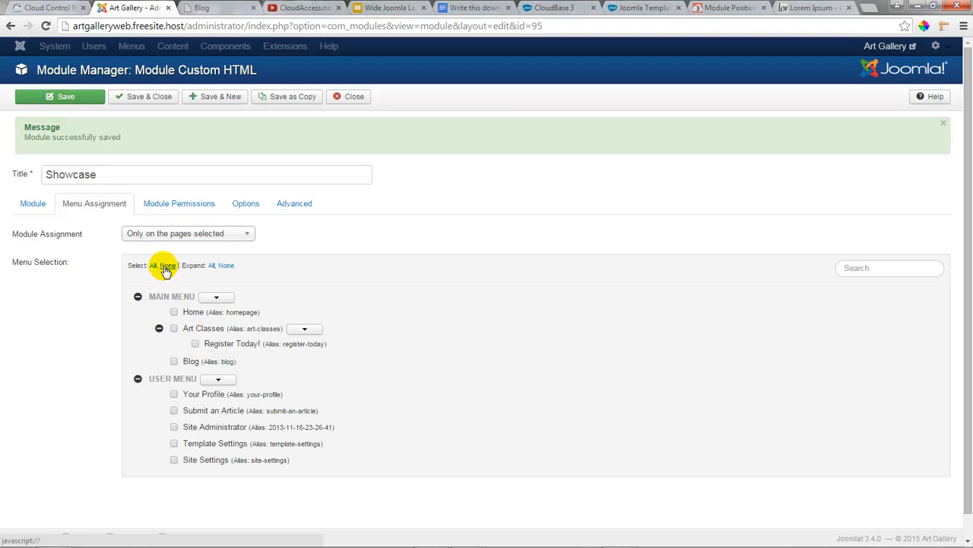
{"action": "left_click", "coordinate": [175, 312]}
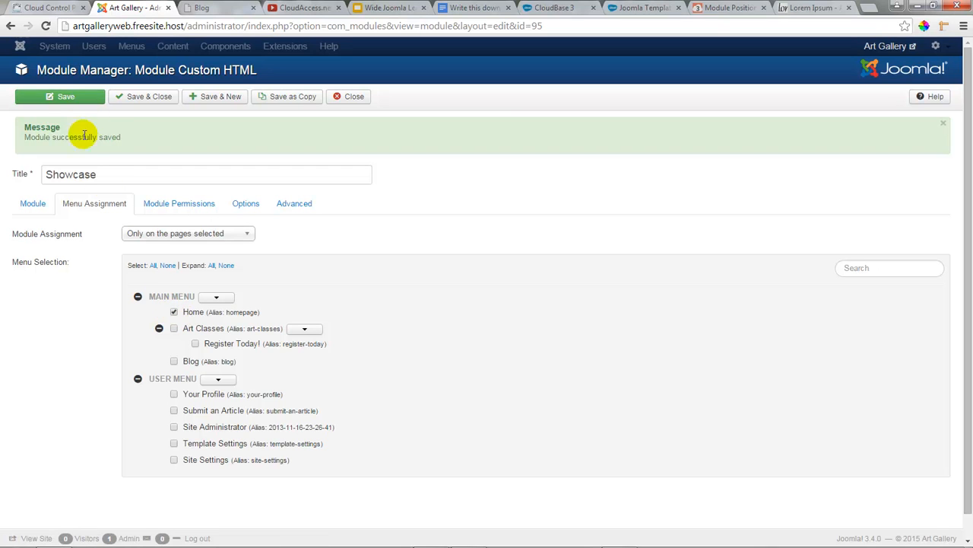
{"action": "left_click", "coordinate": [68, 96]}
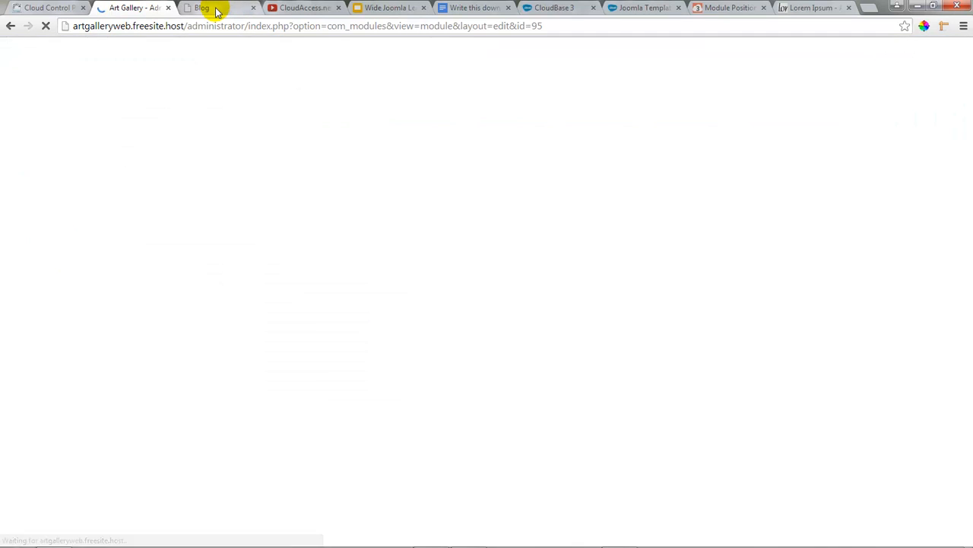
{"action": "left_click", "coordinate": [212, 8]}
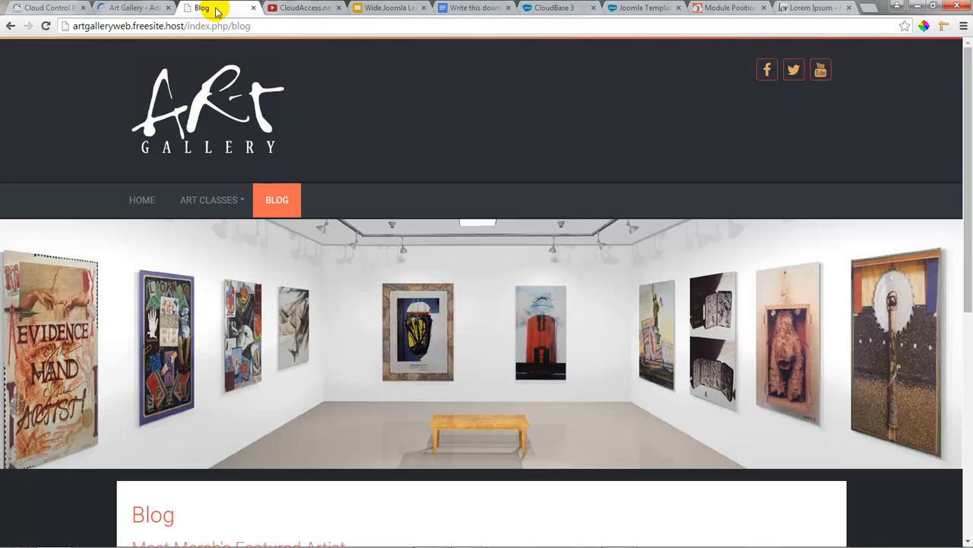
{"action": "left_click", "coordinate": [46, 27]}
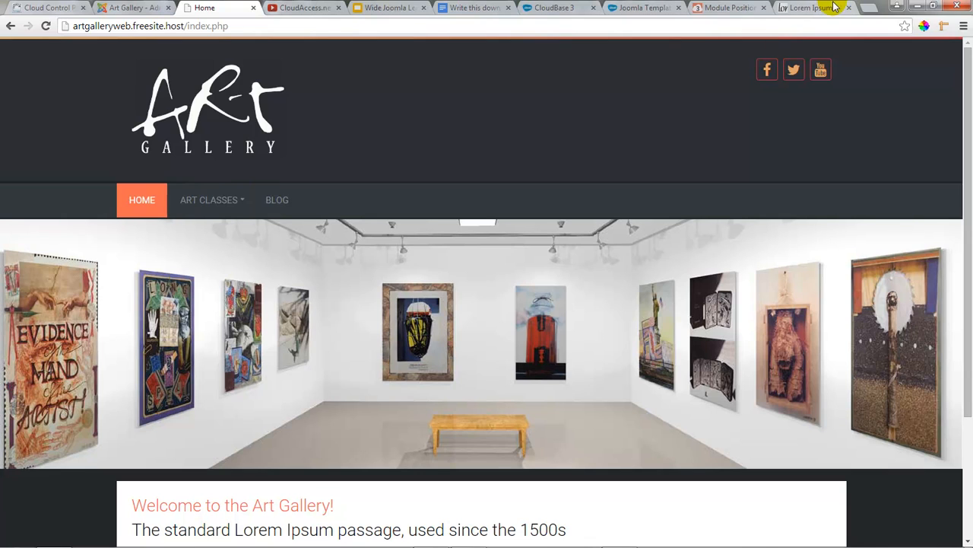
Open extensions.joomla.org in a new browser tab and search the directory for "slideshow ck".
{"action": "left_click", "coordinate": [868, 7]}
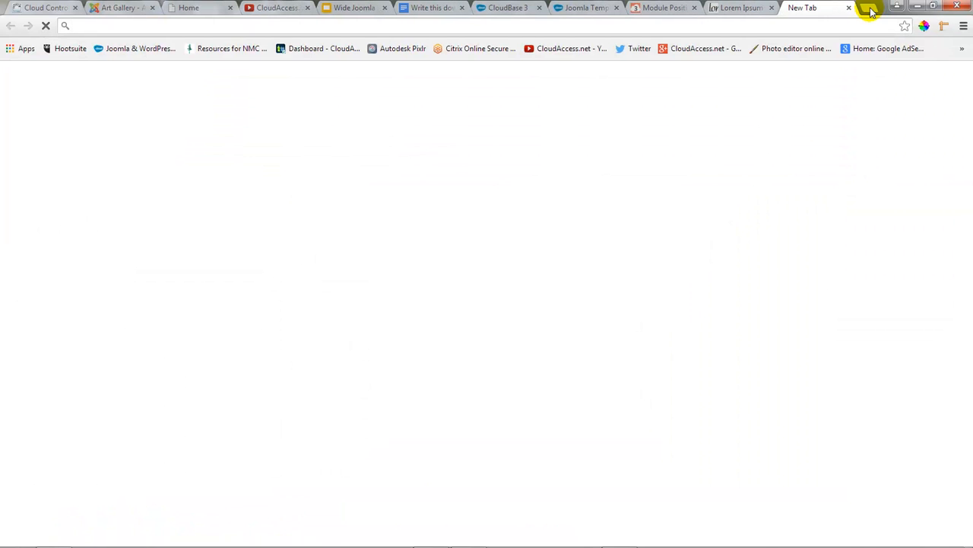
{"action": "type", "text": "extensions.joomla.org"}
{"action": "key", "text": "Return"}
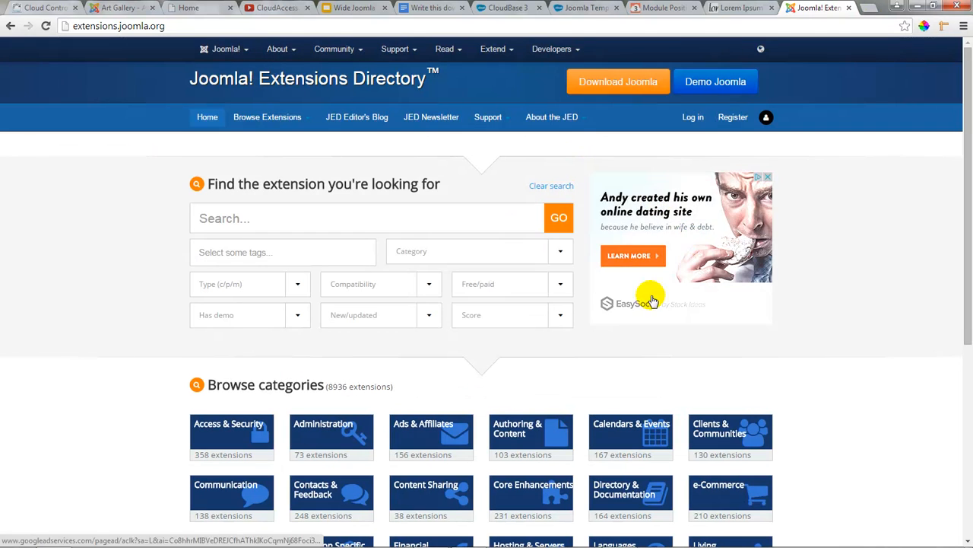
{"action": "scroll", "coordinate": [172, 379], "scroll_direction": "down", "scroll_amount": 3}
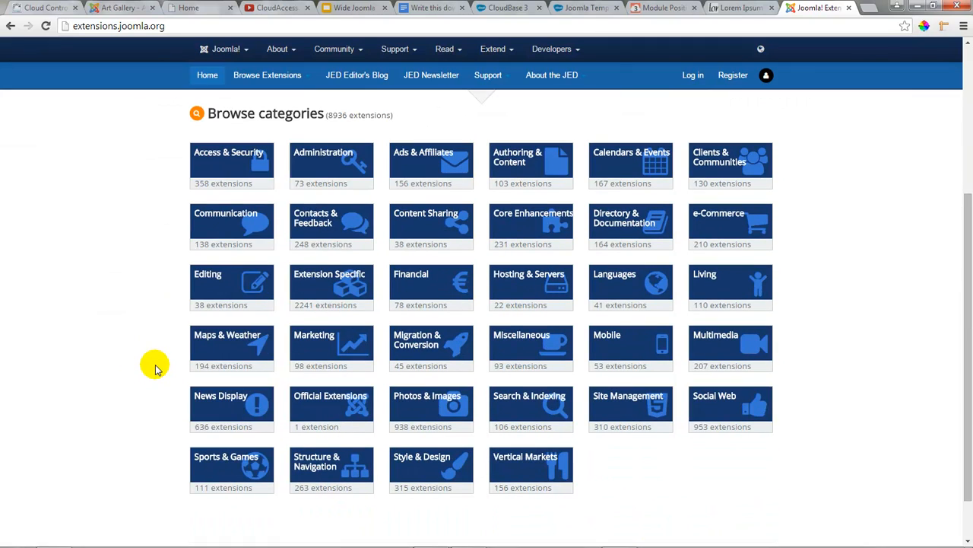
{"action": "mouse_move", "coordinate": [430, 399]}
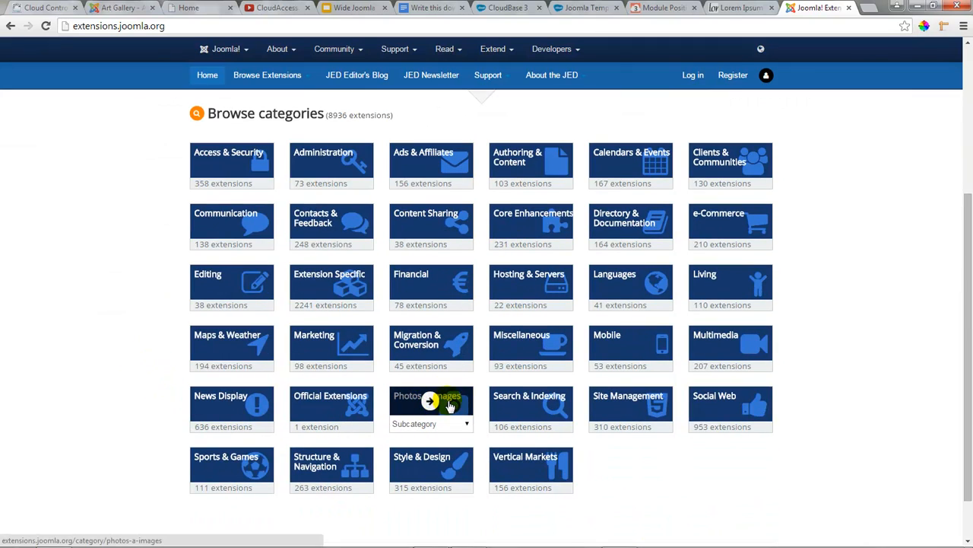
{"action": "scroll", "coordinate": [447, 403], "scroll_direction": "up", "scroll_amount": 3}
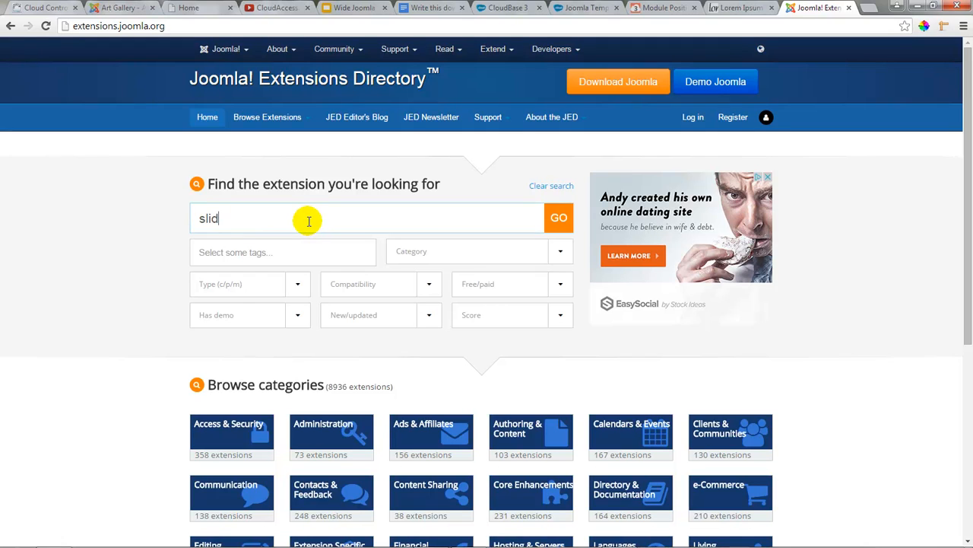
{"action": "key", "text": "Return"}
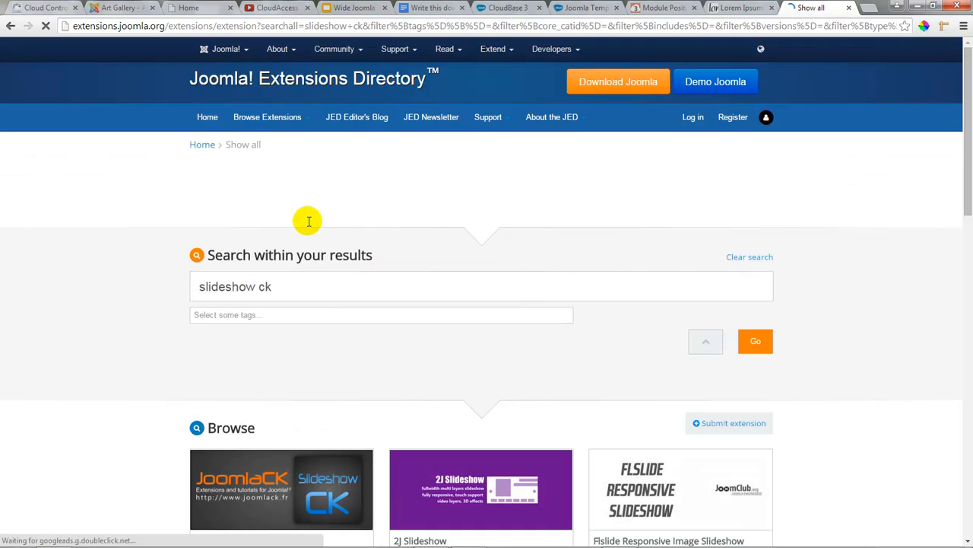
Open the Slideshow CK listing from the search results and go to the developer's download page.
{"action": "scroll", "coordinate": [424, 374], "scroll_direction": "down", "scroll_amount": 3}
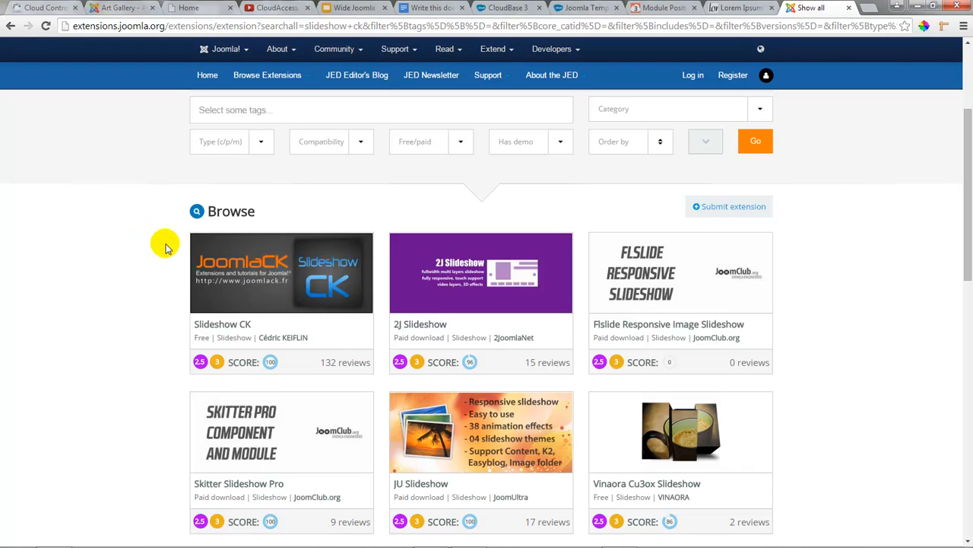
{"action": "left_click", "coordinate": [278, 258]}
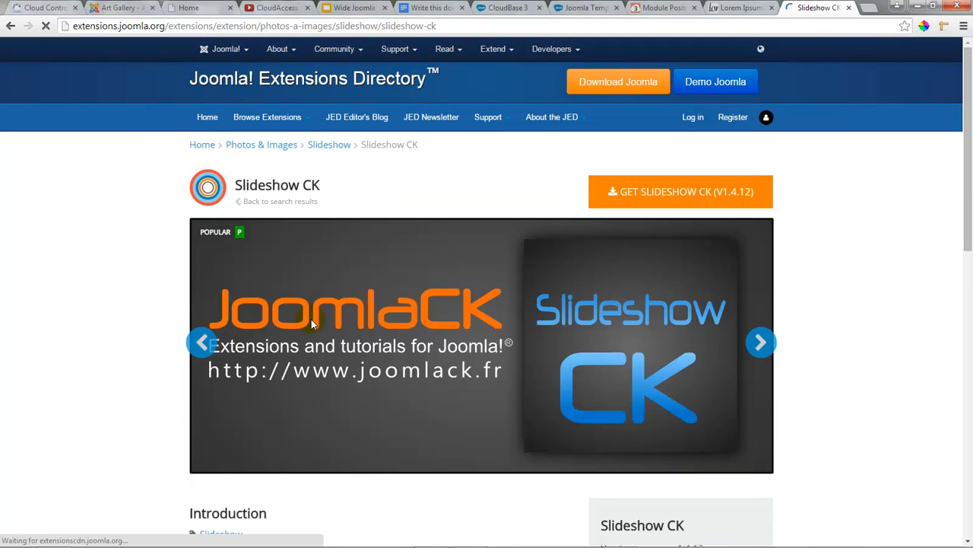
{"action": "scroll", "coordinate": [456, 342], "scroll_direction": "down", "scroll_amount": 4}
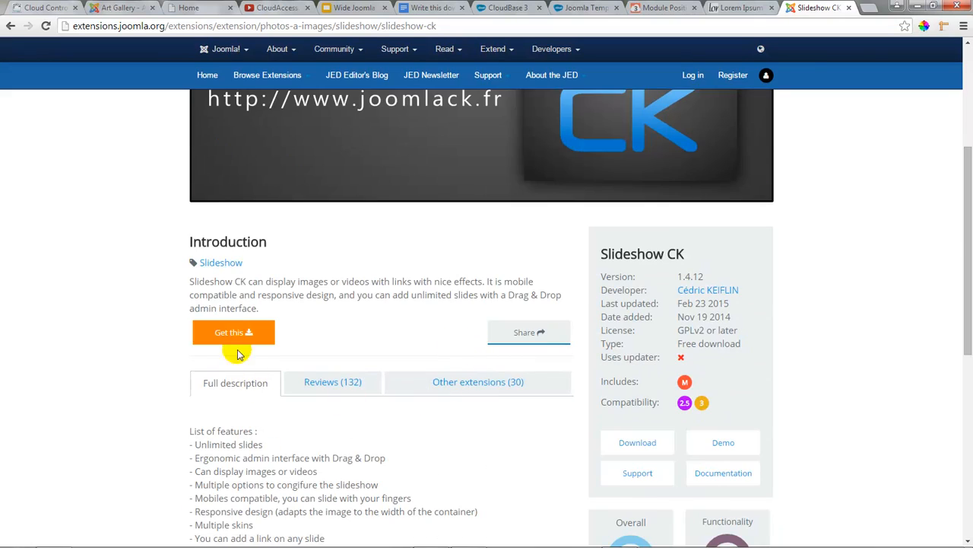
{"action": "left_click", "coordinate": [229, 334]}
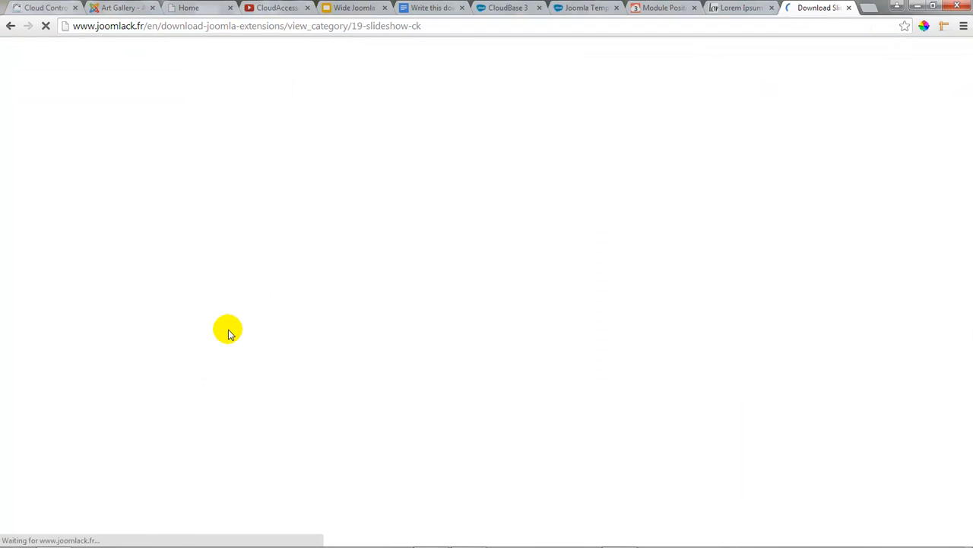
Download the Joomla 3.x version of Slideshow CK and save mod_slideshowck_1.4.13_j3.zip in the Downloads folder.
{"action": "scroll", "coordinate": [142, 272], "scroll_direction": "down", "scroll_amount": 3}
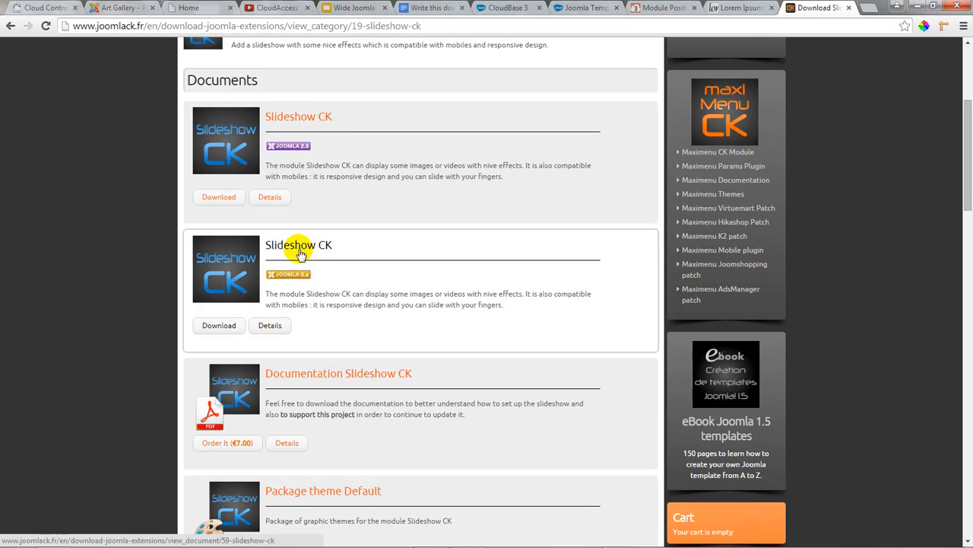
{"action": "left_click", "coordinate": [219, 326]}
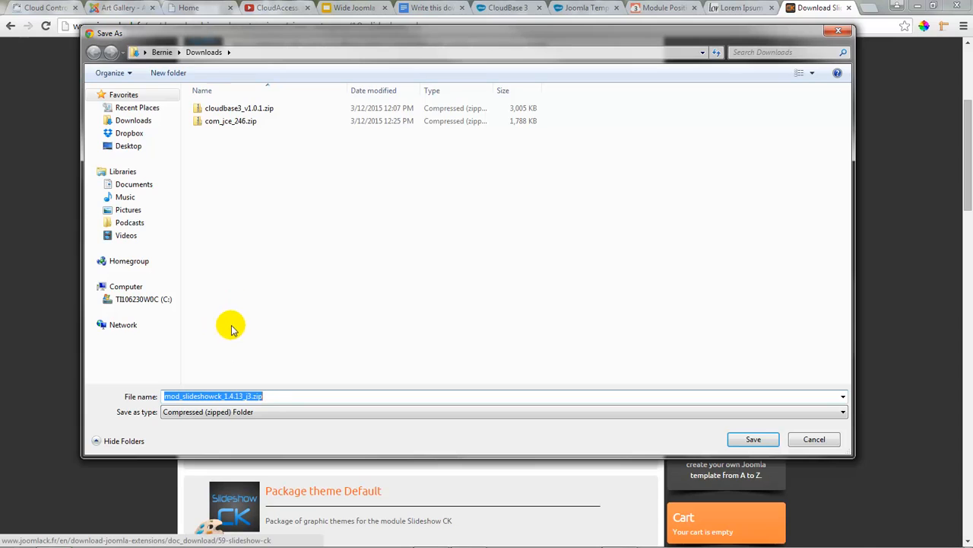
{"action": "left_click", "coordinate": [261, 396]}
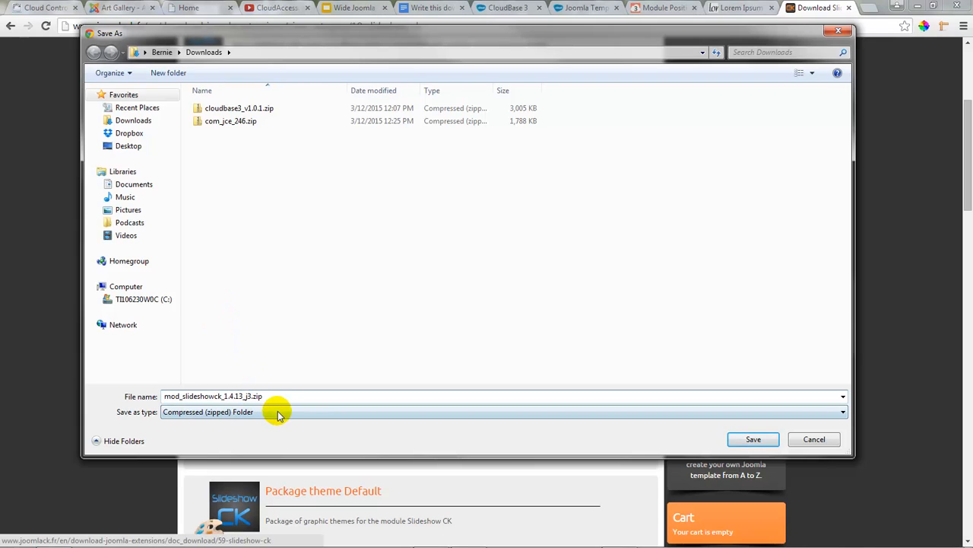
{"action": "left_click", "coordinate": [129, 121]}
{"action": "left_click", "coordinate": [751, 440]}
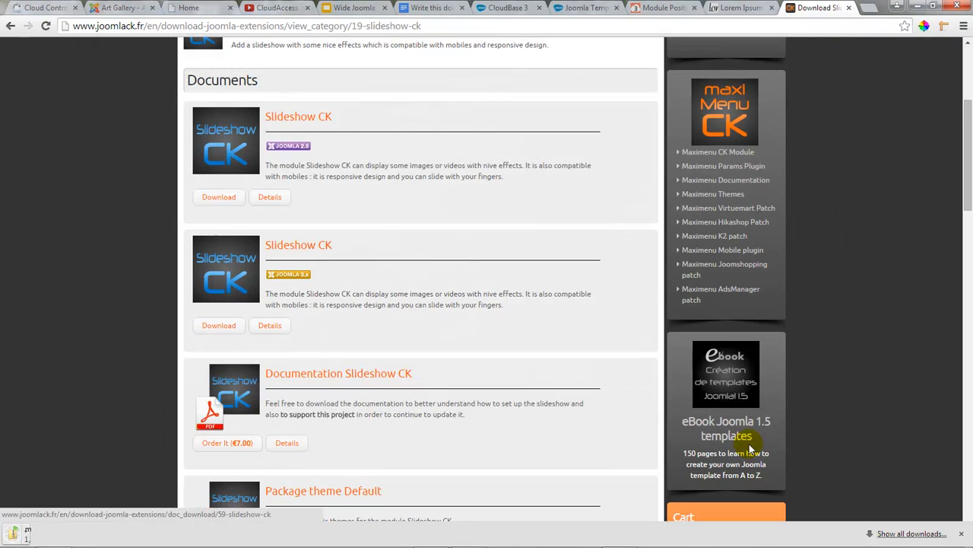
{"action": "left_click", "coordinate": [961, 534]}
Return to the Joomla administrator, save and close the Showcase module, and open the Extension Manager.
{"action": "left_click", "coordinate": [114, 9]}
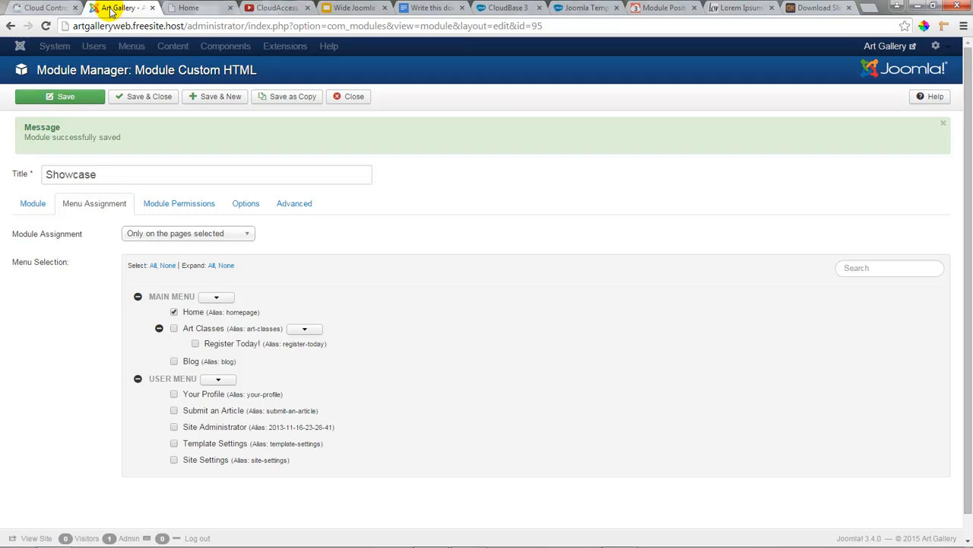
{"action": "left_click", "coordinate": [149, 97]}
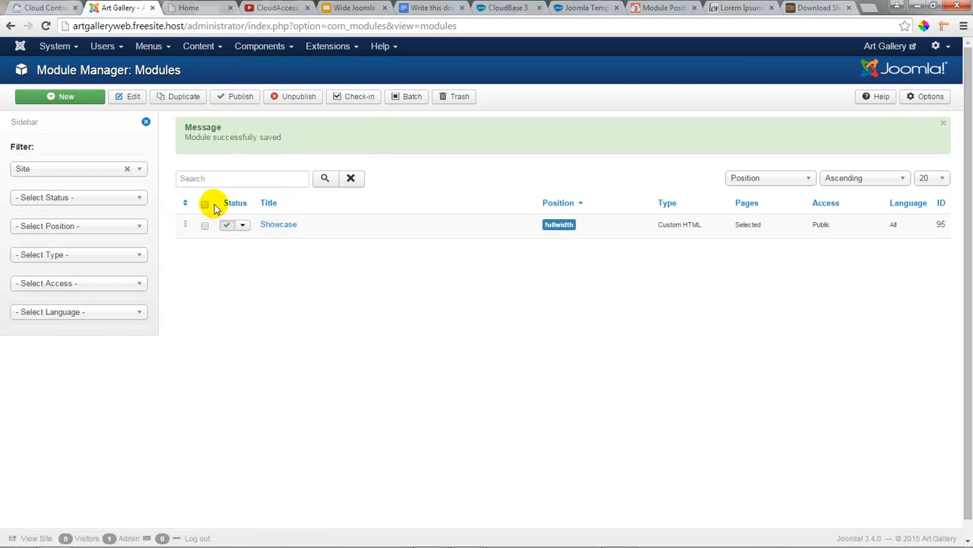
{"action": "left_click", "coordinate": [347, 48]}
{"action": "left_click", "coordinate": [348, 68]}
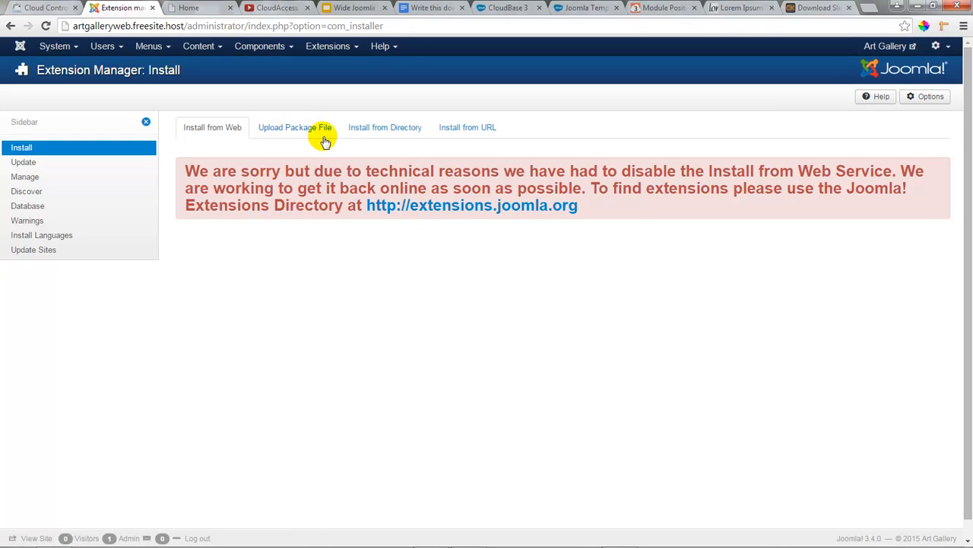
Upload and install the package file mod_slideshowck_1.4.13_j3.zip from the Downloads folder.
{"action": "left_click", "coordinate": [298, 131]}
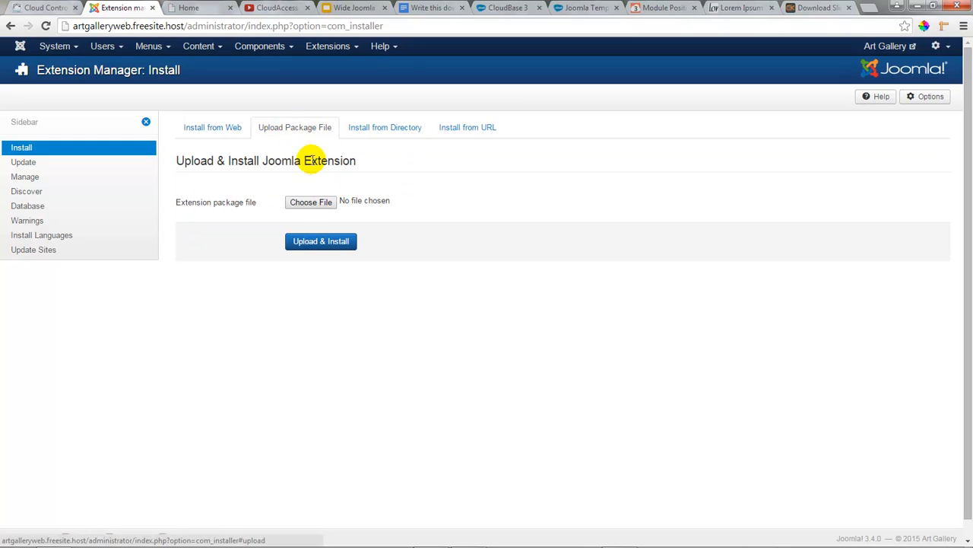
{"action": "left_click", "coordinate": [310, 201]}
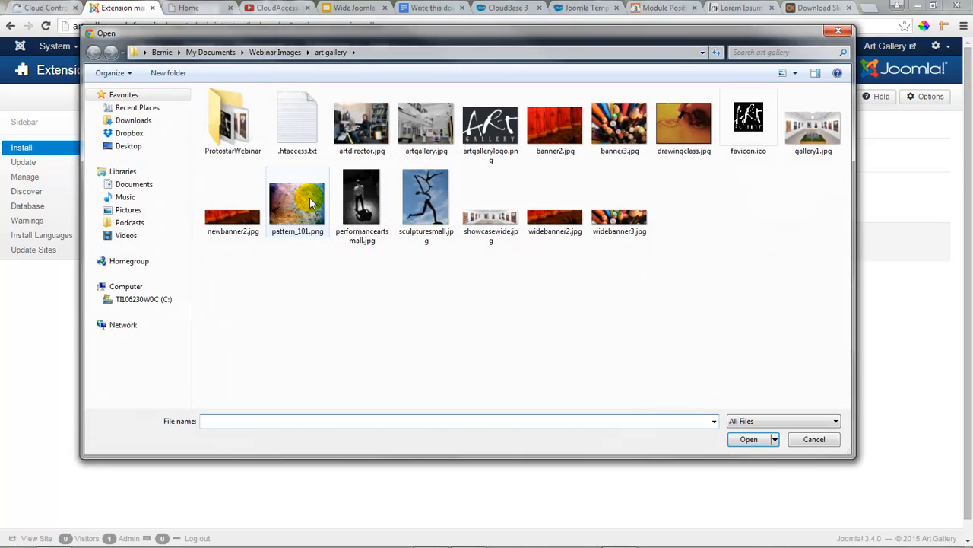
{"action": "left_click", "coordinate": [133, 120]}
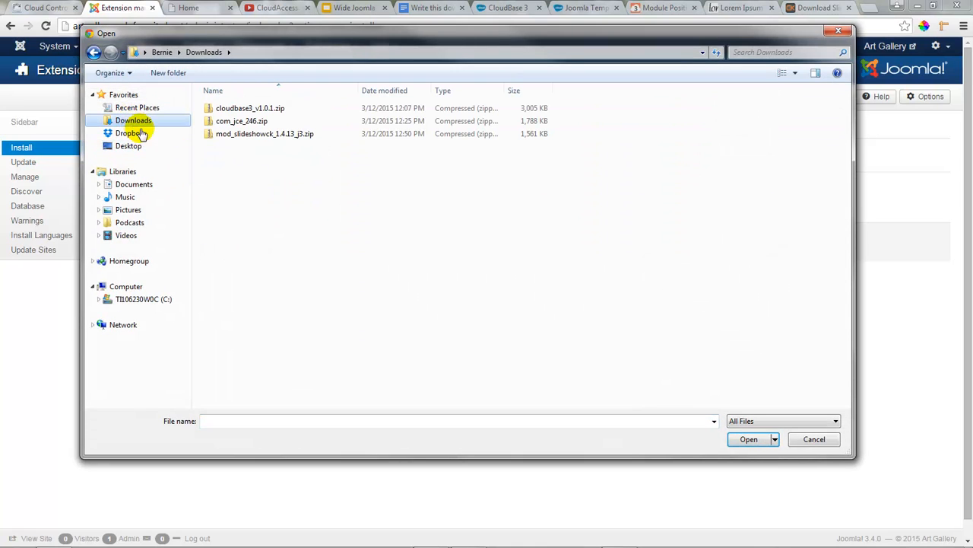
{"action": "double_click", "coordinate": [247, 135]}
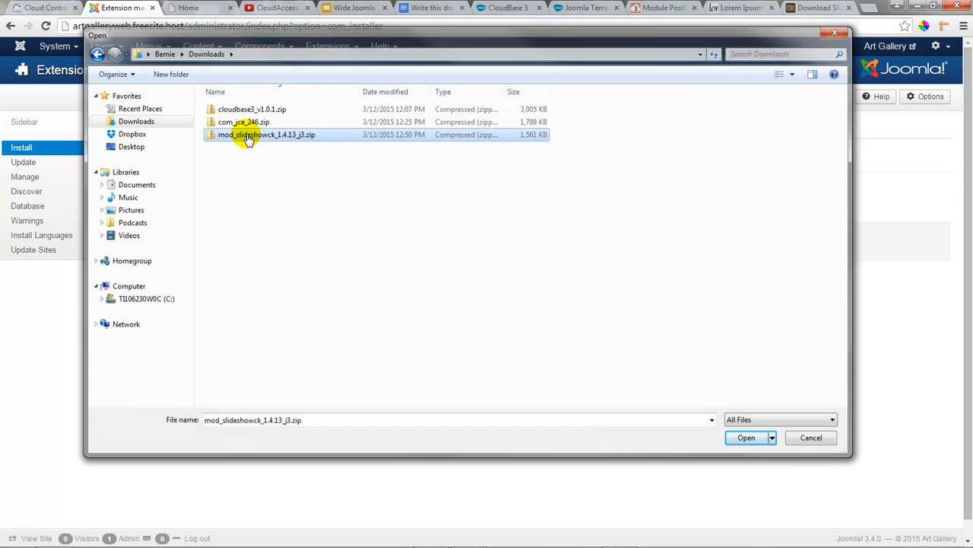
{"action": "left_click", "coordinate": [322, 243]}
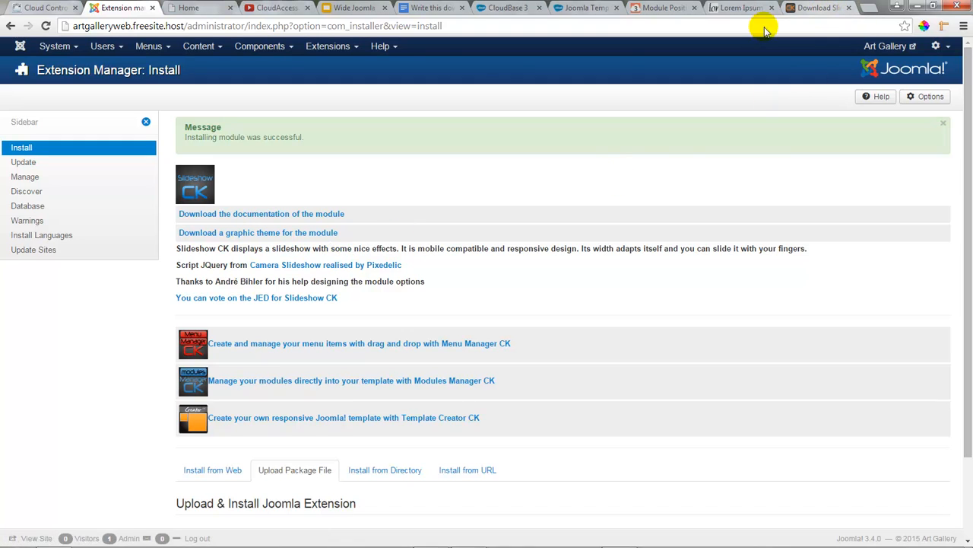
Open the Module Manager to check the Slideshow CK entry and look through the available components.
{"action": "left_click", "coordinate": [349, 45]}
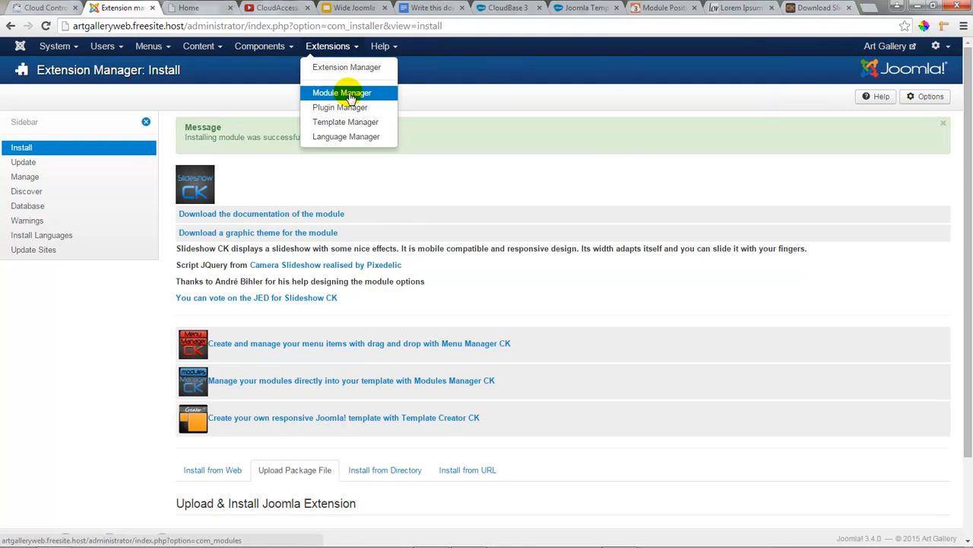
{"action": "left_click", "coordinate": [348, 93]}
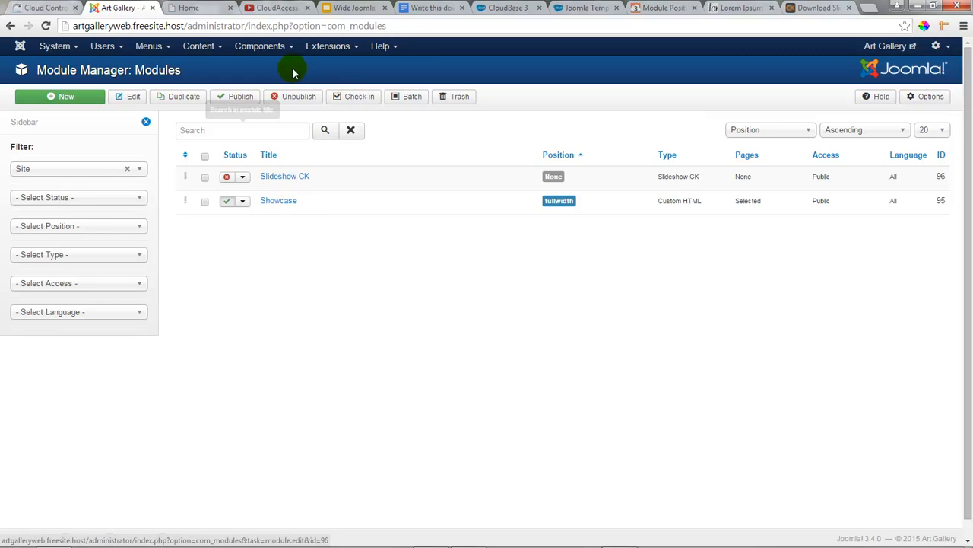
{"action": "left_click", "coordinate": [289, 47]}
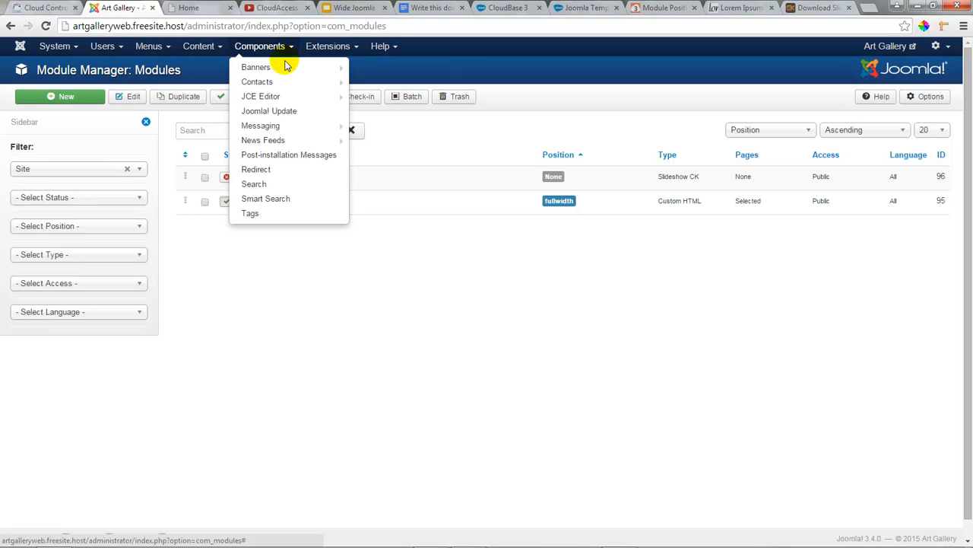
{"action": "mouse_move", "coordinate": [277, 97]}
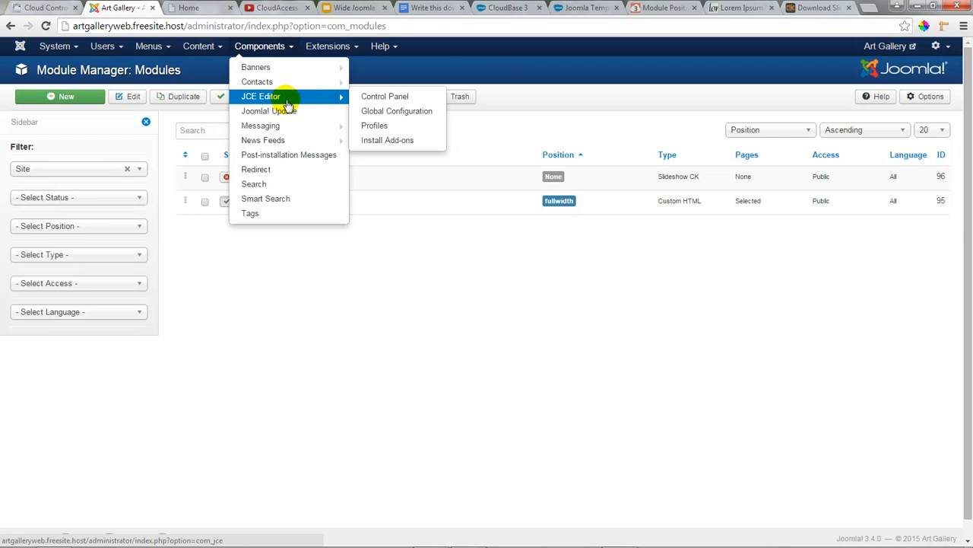
{"action": "left_click", "coordinate": [285, 272]}
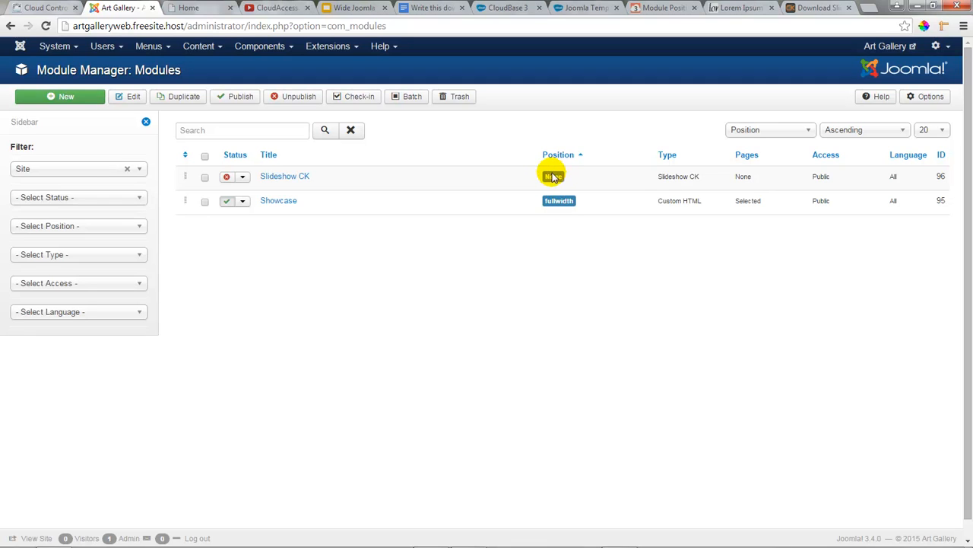
Open the Slideshow CK module, set its position to Fullwidth [fullwidth] and its status to Published.
{"action": "left_click", "coordinate": [286, 178]}
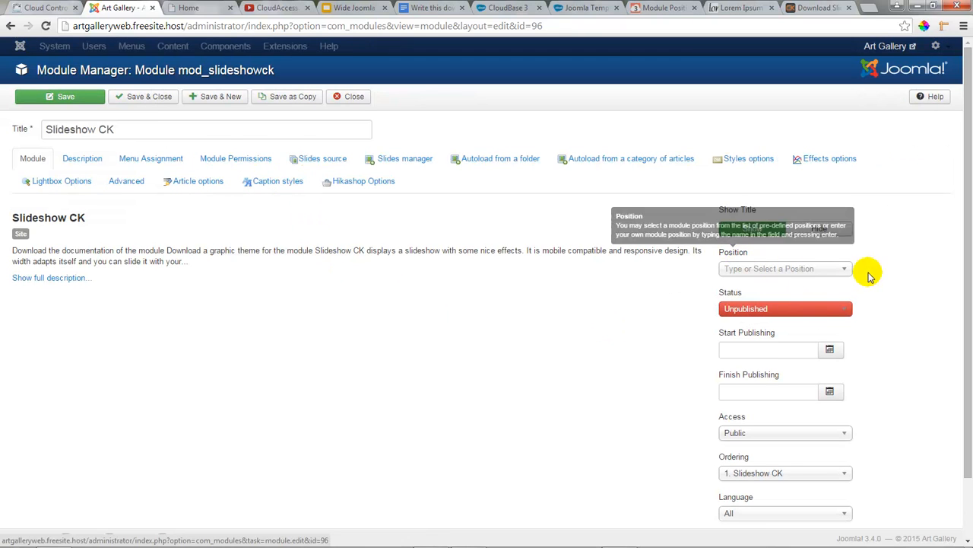
{"action": "left_click", "coordinate": [842, 269]}
{"action": "left_click_drag", "start_coordinate": [845, 308], "coordinate": [842, 365]}
{"action": "left_click", "coordinate": [775, 373]}
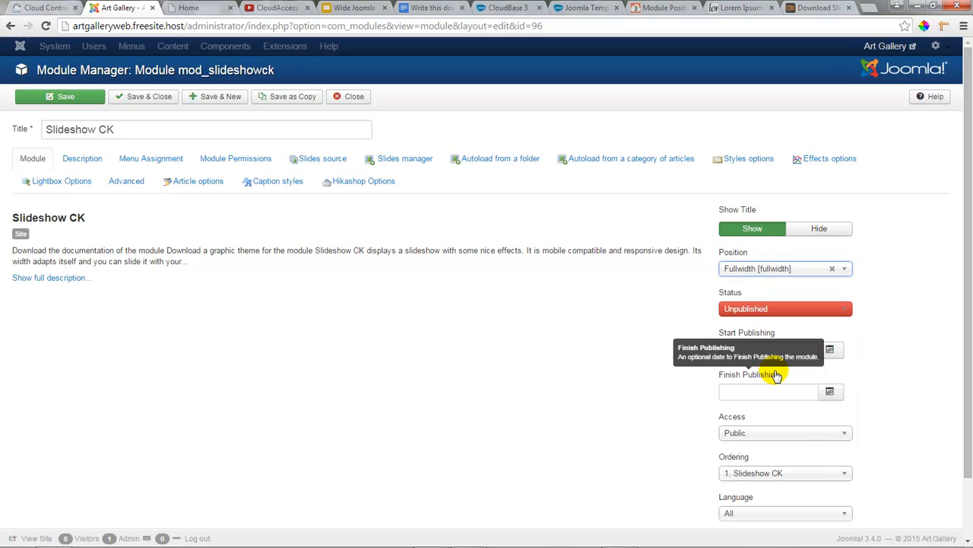
{"action": "left_click", "coordinate": [744, 308]}
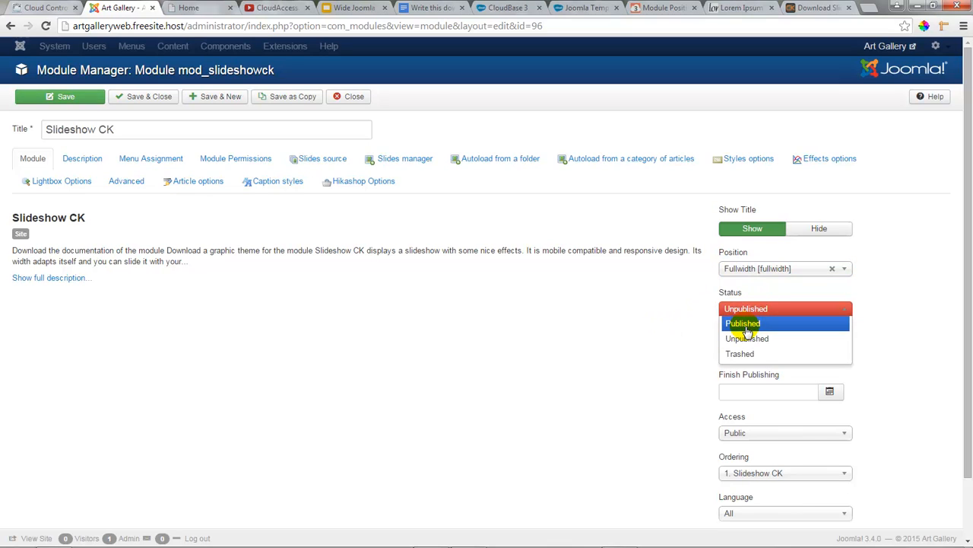
{"action": "left_click", "coordinate": [744, 323]}
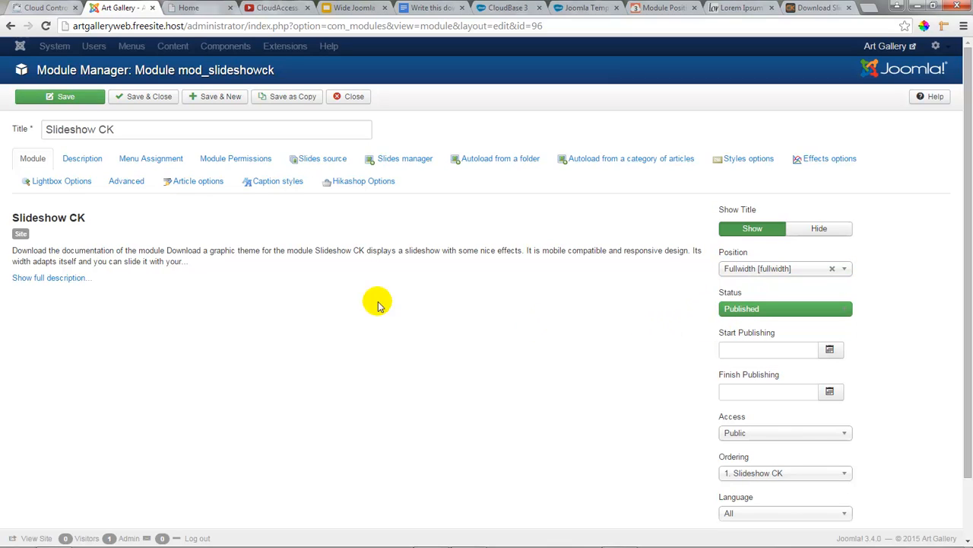
Assign the Slideshow CK module only to the Home page of the Main Menu and save it.
{"action": "left_click", "coordinate": [128, 166]}
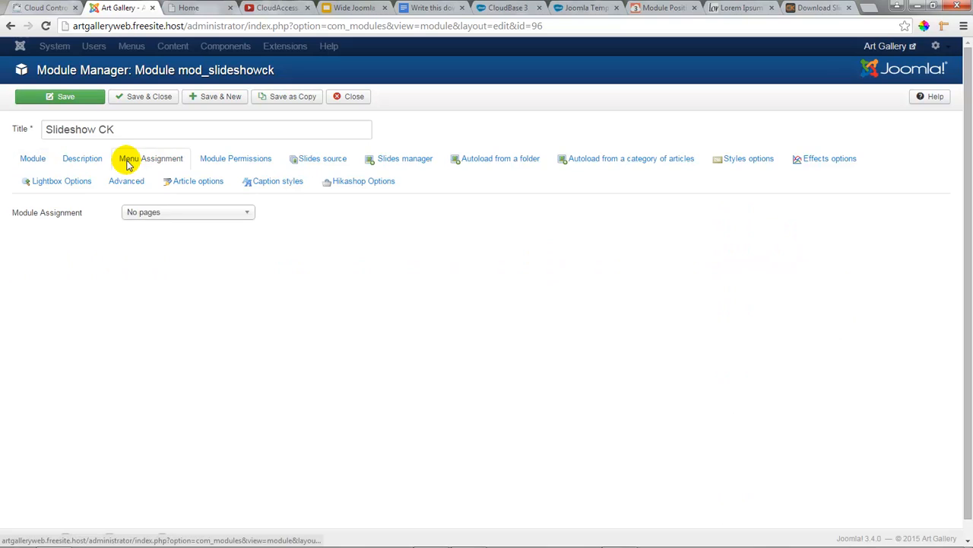
{"action": "left_click", "coordinate": [238, 220]}
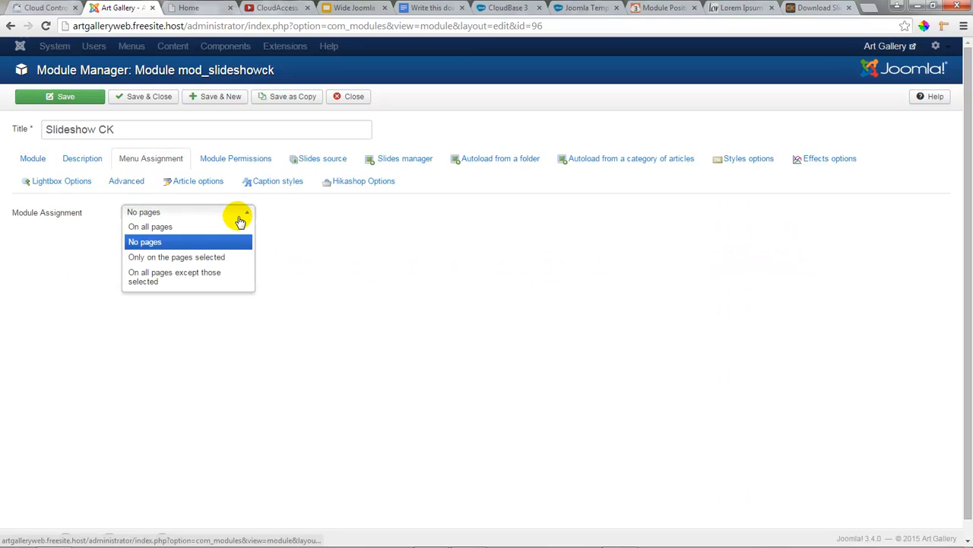
{"action": "left_click", "coordinate": [162, 257]}
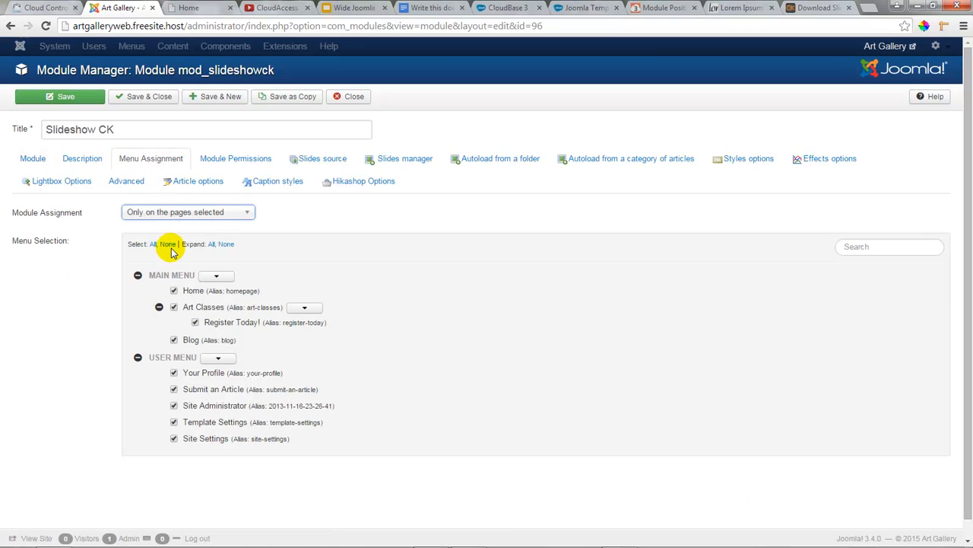
{"action": "left_click", "coordinate": [167, 244]}
{"action": "left_click", "coordinate": [173, 291]}
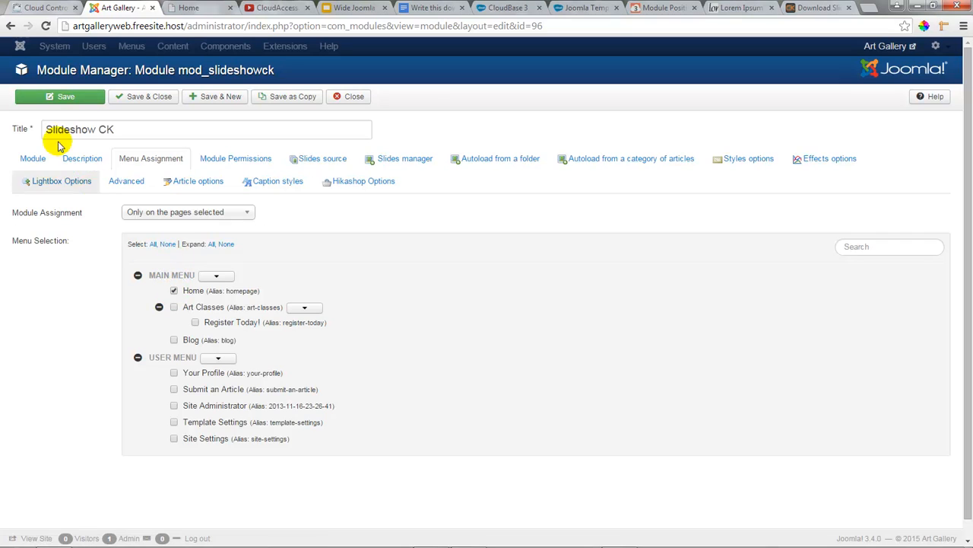
{"action": "left_click", "coordinate": [64, 97]}
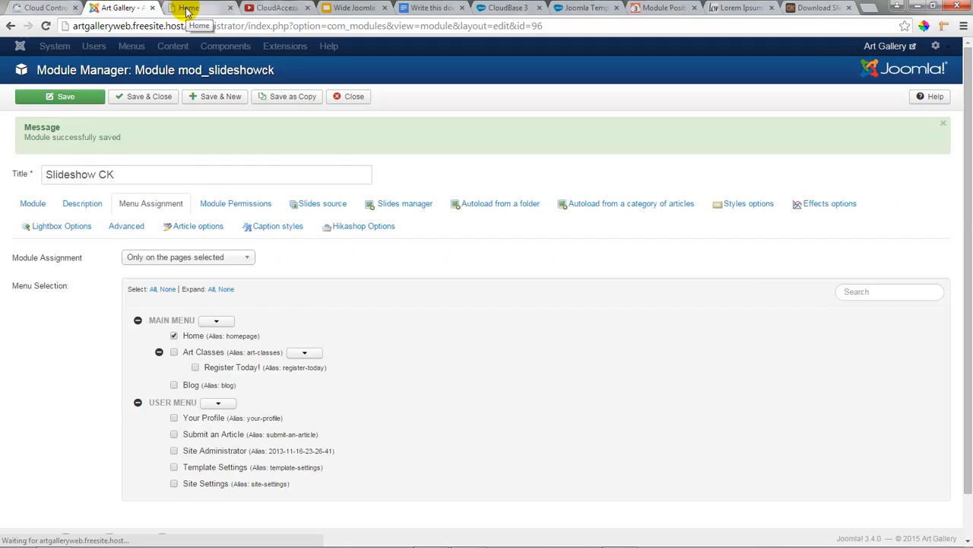
Reload the site's Home page and examine the slideshow, its navigation controls and its placement below the Showcase image.
{"action": "left_click", "coordinate": [186, 11]}
{"action": "left_click", "coordinate": [47, 26]}
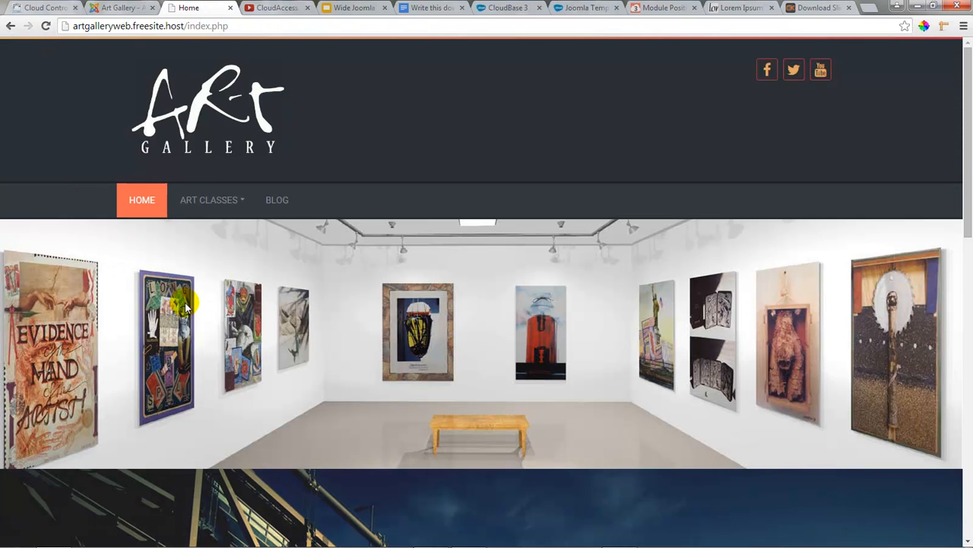
{"action": "scroll", "coordinate": [184, 311], "scroll_direction": "down", "scroll_amount": 2}
{"action": "scroll", "coordinate": [184, 310], "scroll_direction": "down", "scroll_amount": 5}
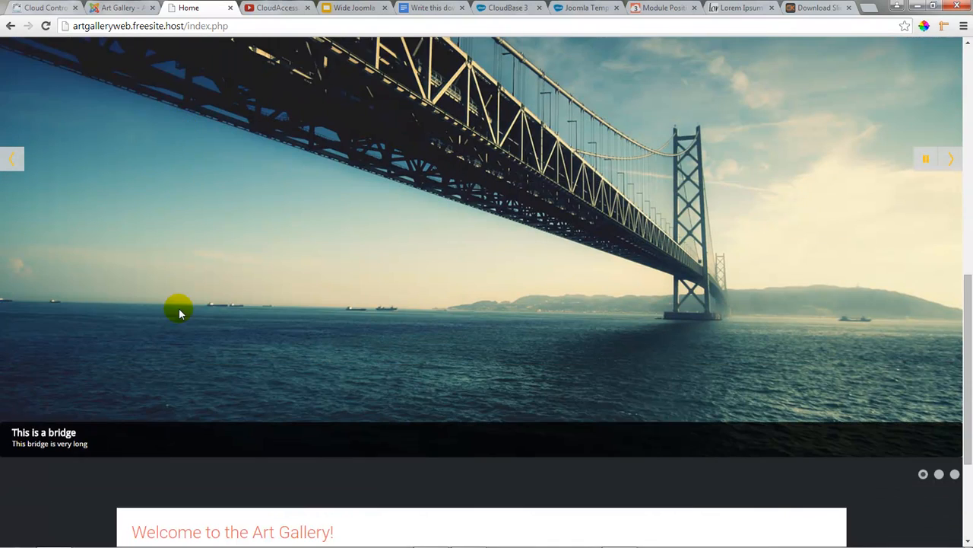
{"action": "scroll", "coordinate": [177, 309], "scroll_direction": "up", "scroll_amount": 3}
{"action": "scroll", "coordinate": [177, 309], "scroll_direction": "down", "scroll_amount": 2}
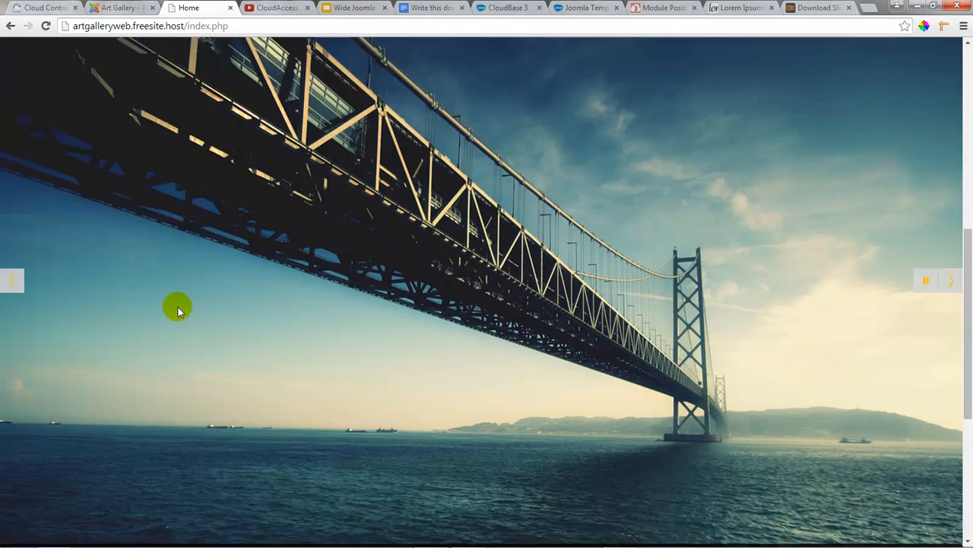
{"action": "scroll", "coordinate": [177, 309], "scroll_direction": "down", "scroll_amount": 1}
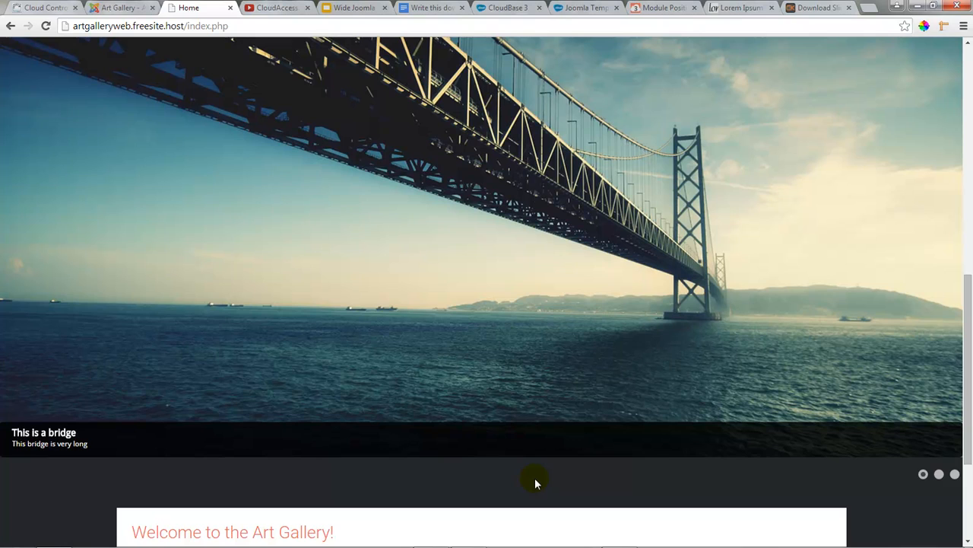
{"action": "mouse_move", "coordinate": [941, 479]}
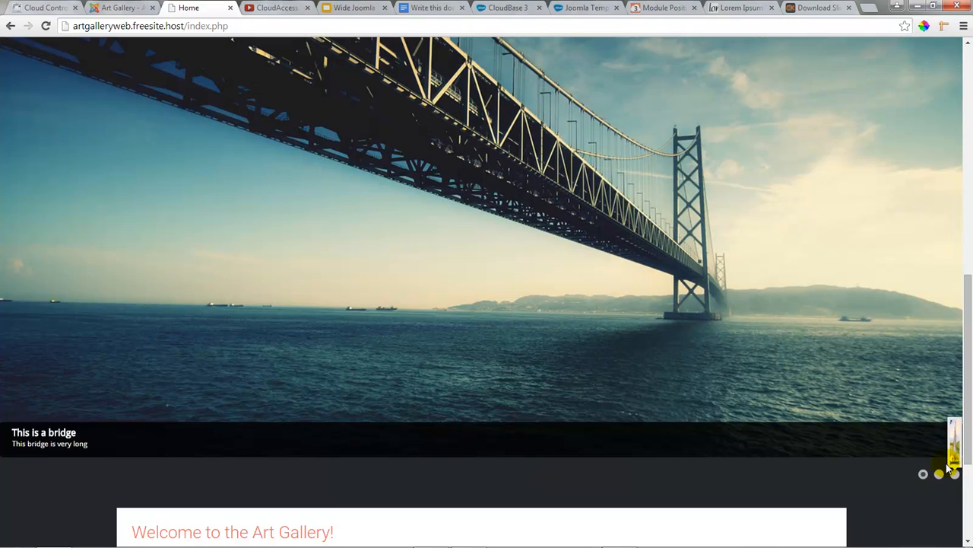
{"action": "mouse_move", "coordinate": [943, 199]}
{"action": "left_click", "coordinate": [949, 166]}
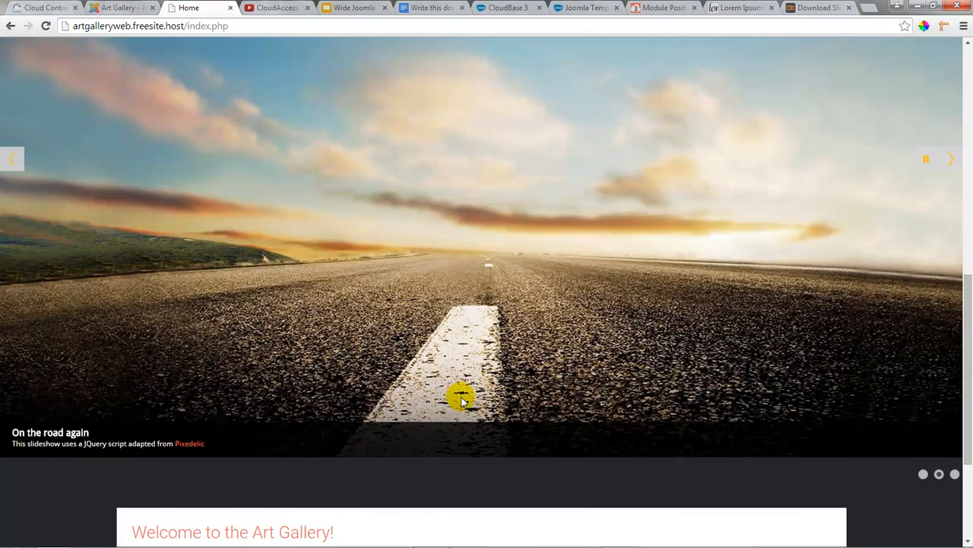
{"action": "scroll", "coordinate": [462, 401], "scroll_direction": "up", "scroll_amount": 4}
{"action": "scroll", "coordinate": [467, 401], "scroll_direction": "up", "scroll_amount": 4}
{"action": "scroll", "coordinate": [464, 404], "scroll_direction": "down", "scroll_amount": 5}
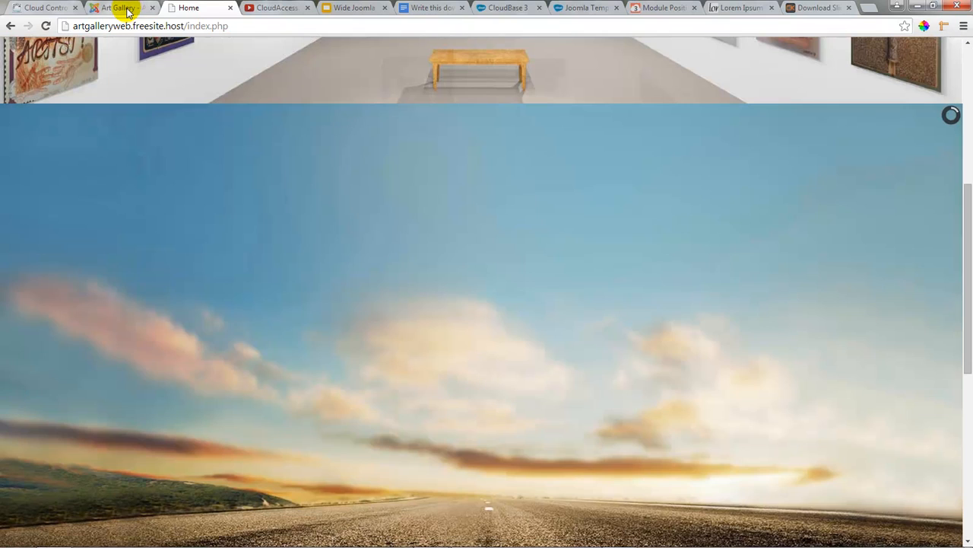
Return to the Joomla administrator and remove all three sample slides from the Slideshow CK module.
{"action": "left_click", "coordinate": [125, 8]}
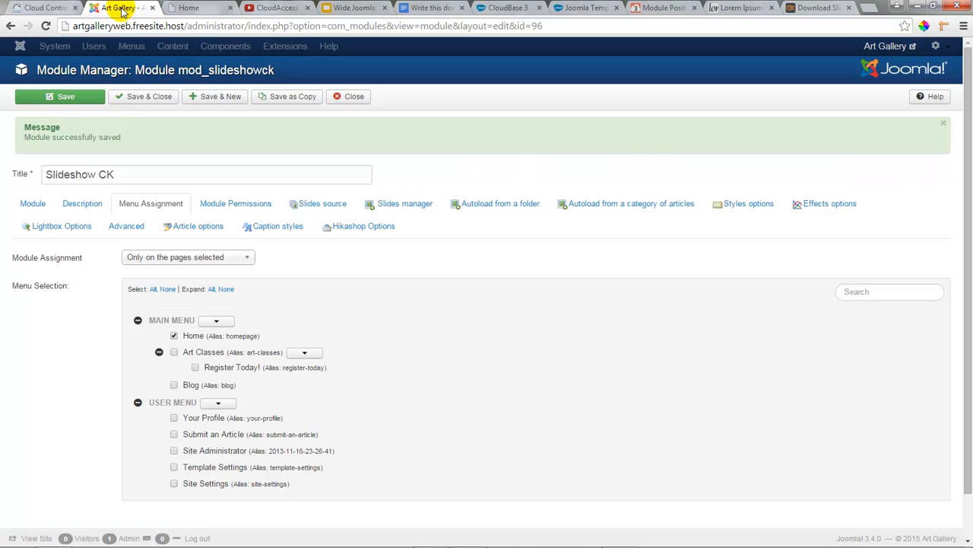
{"action": "left_click", "coordinate": [415, 206]}
{"action": "scroll", "coordinate": [487, 247], "scroll_direction": "down", "scroll_amount": 3}
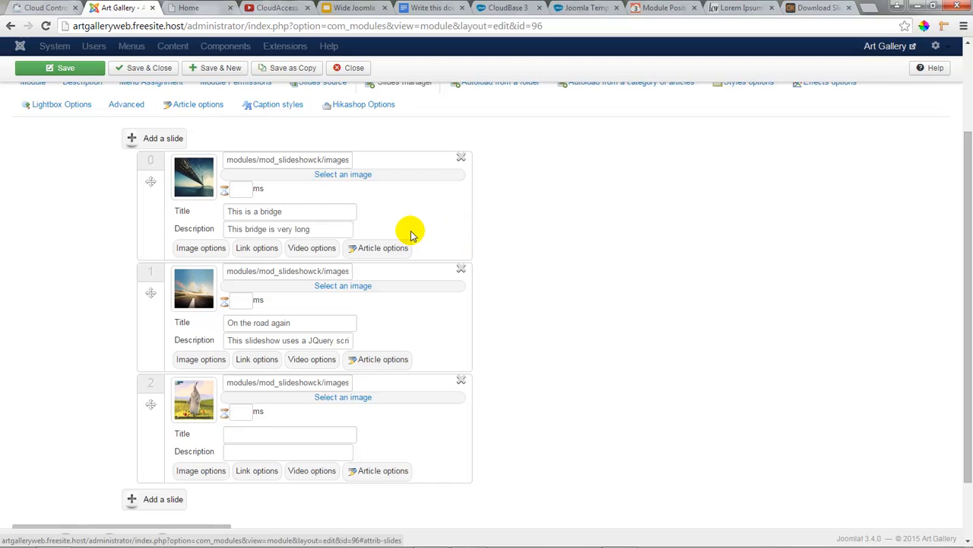
{"action": "left_click", "coordinate": [461, 381]}
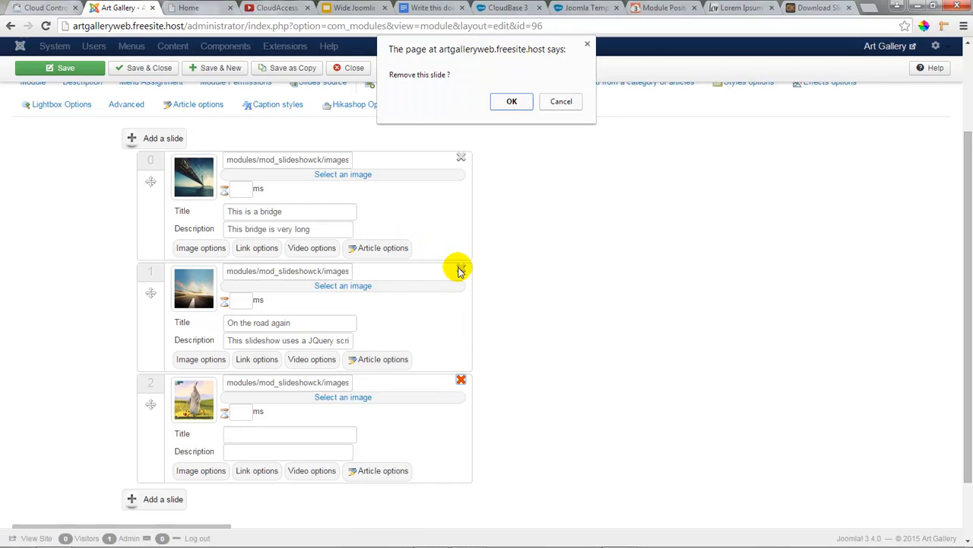
{"action": "left_click", "coordinate": [511, 103]}
{"action": "left_click", "coordinate": [461, 302]}
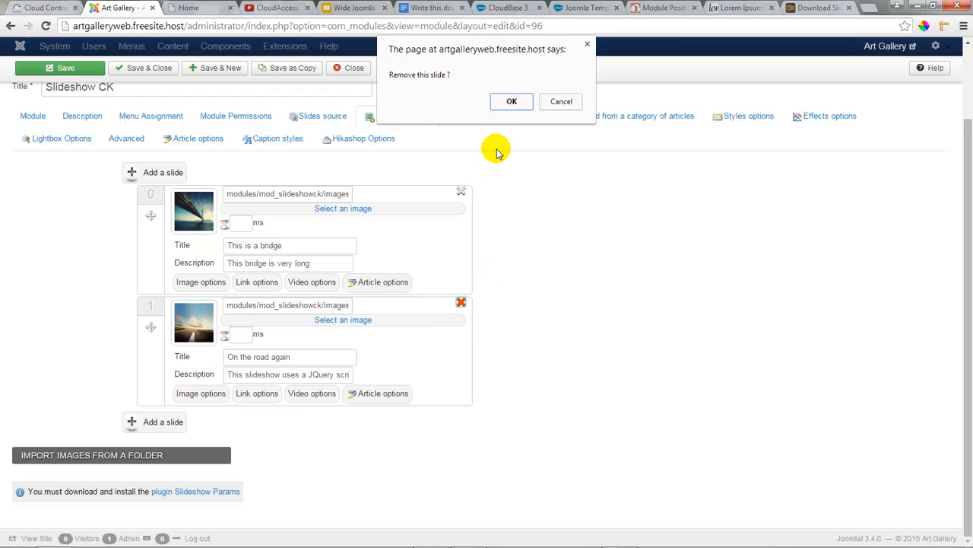
{"action": "left_click", "coordinate": [512, 102]}
{"action": "left_click", "coordinate": [461, 262]}
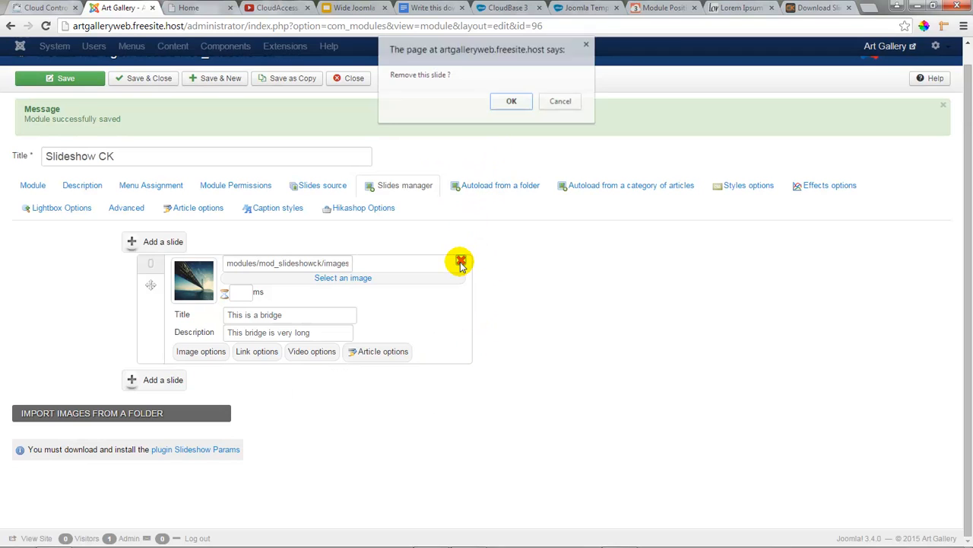
{"action": "left_click", "coordinate": [511, 101]}
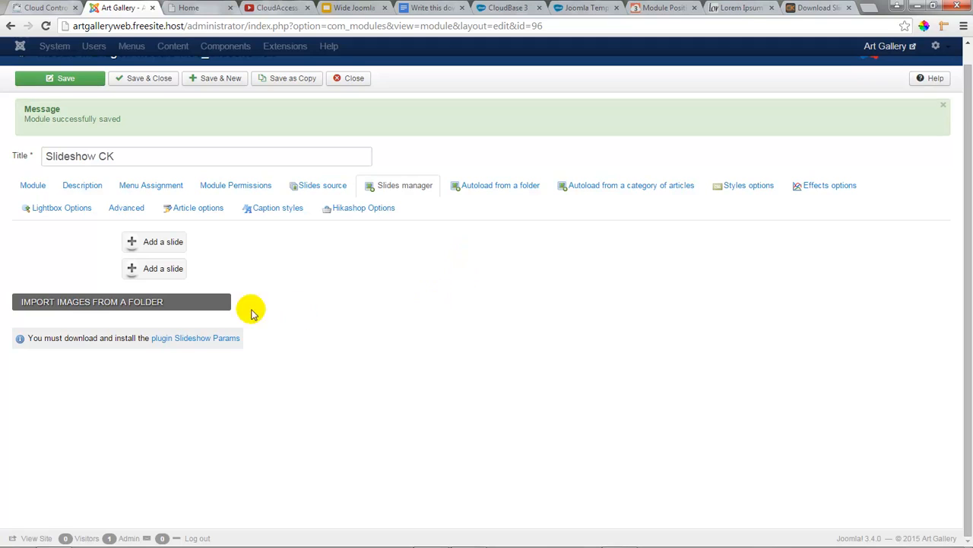
Add a slide using showcasewide.jpg with the title "Welcome to the Art Gallery", and add an empty second slide below it.
{"action": "left_click", "coordinate": [161, 243]}
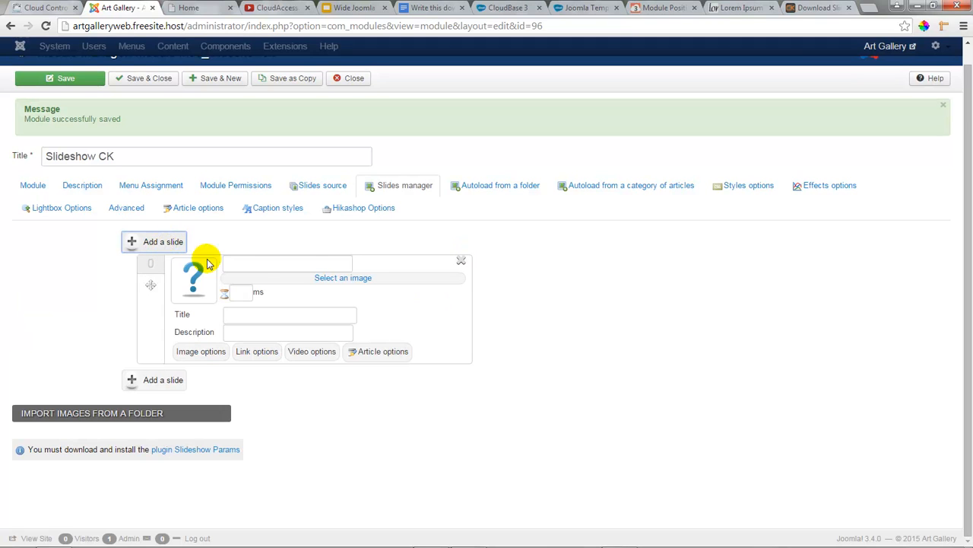
{"action": "left_click", "coordinate": [338, 279]}
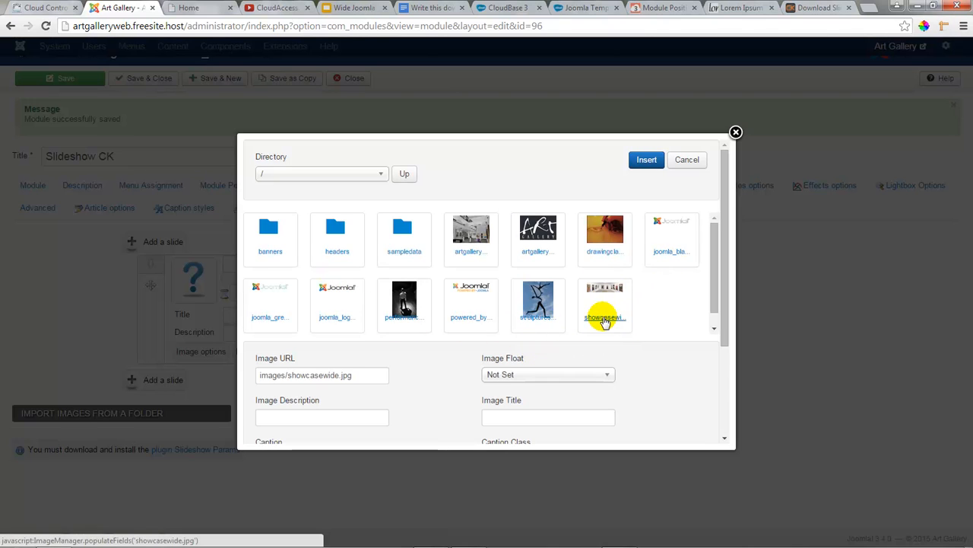
{"action": "left_click", "coordinate": [645, 160]}
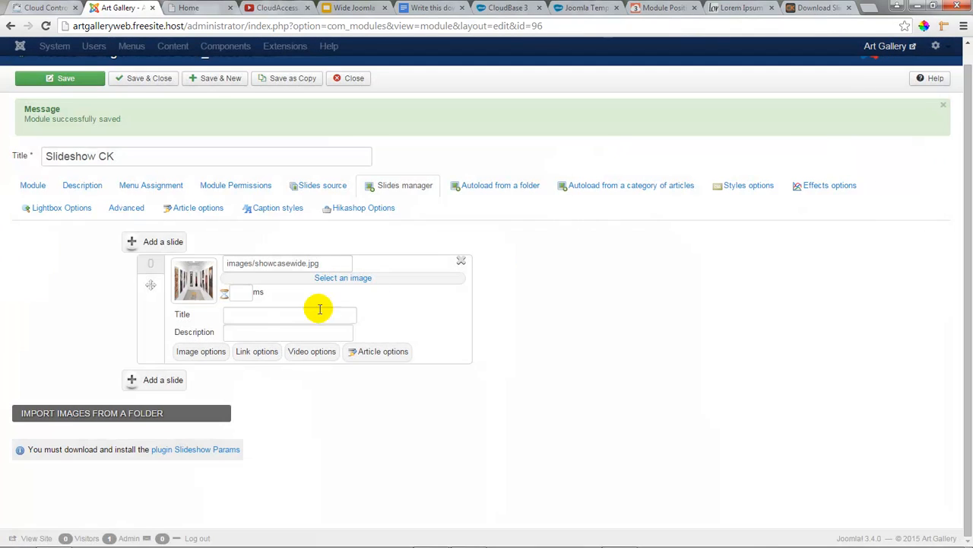
{"action": "left_click", "coordinate": [246, 313]}
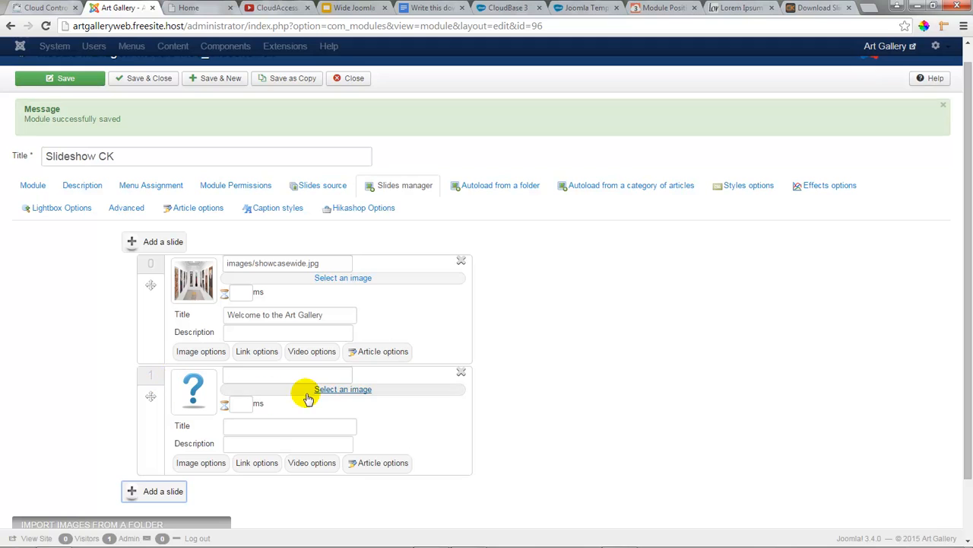
Upload widebanner2.jpg from the Webinar Images "art gallery" folder and use it for the second slide, titled "Daily Dramatic Performances".
{"action": "left_click", "coordinate": [337, 390]}
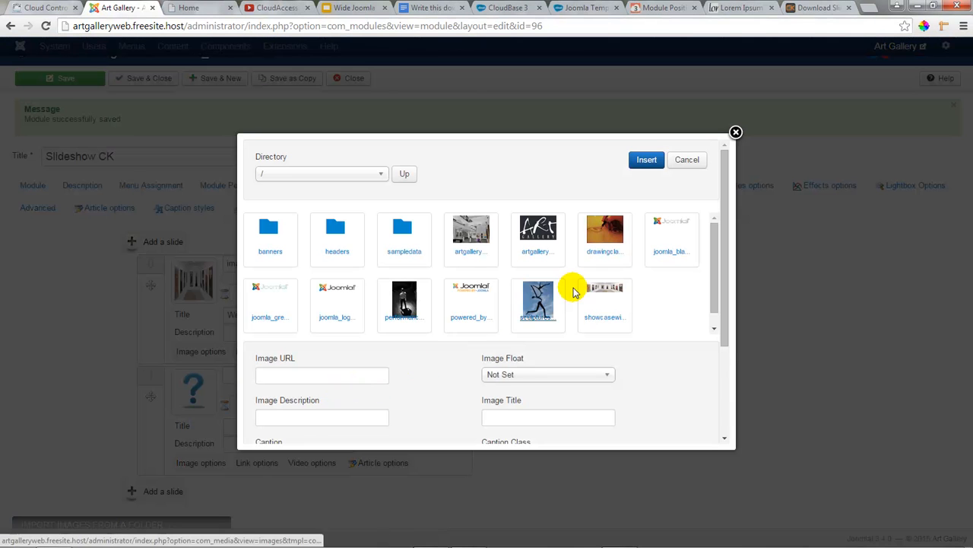
{"action": "left_click_drag", "start_coordinate": [723, 271], "coordinate": [731, 376]}
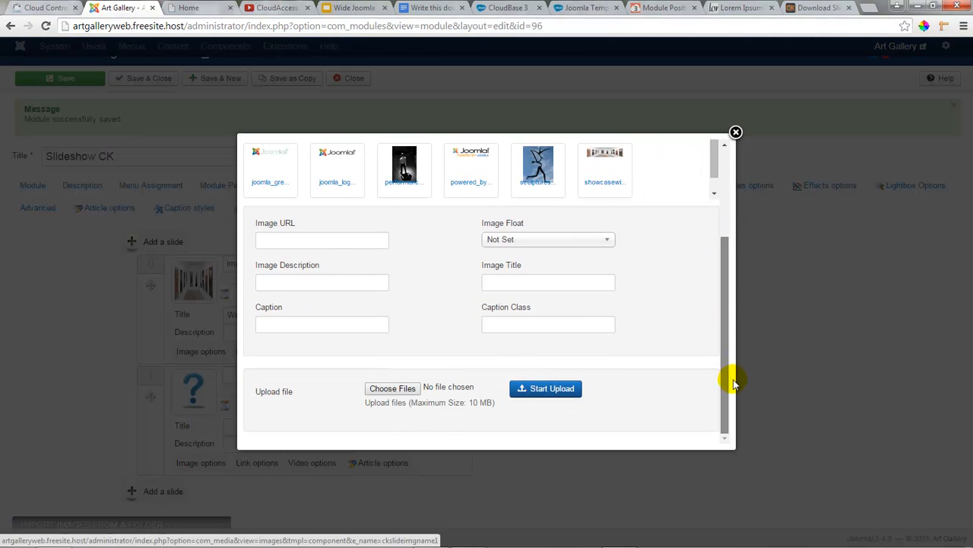
{"action": "left_click", "coordinate": [392, 389]}
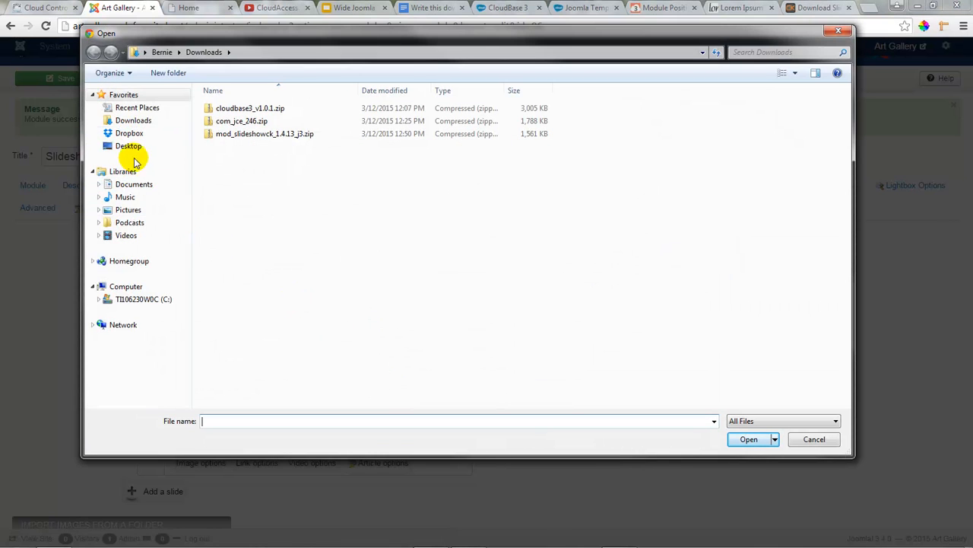
{"action": "left_click", "coordinate": [134, 185]}
{"action": "double_click", "coordinate": [749, 287]}
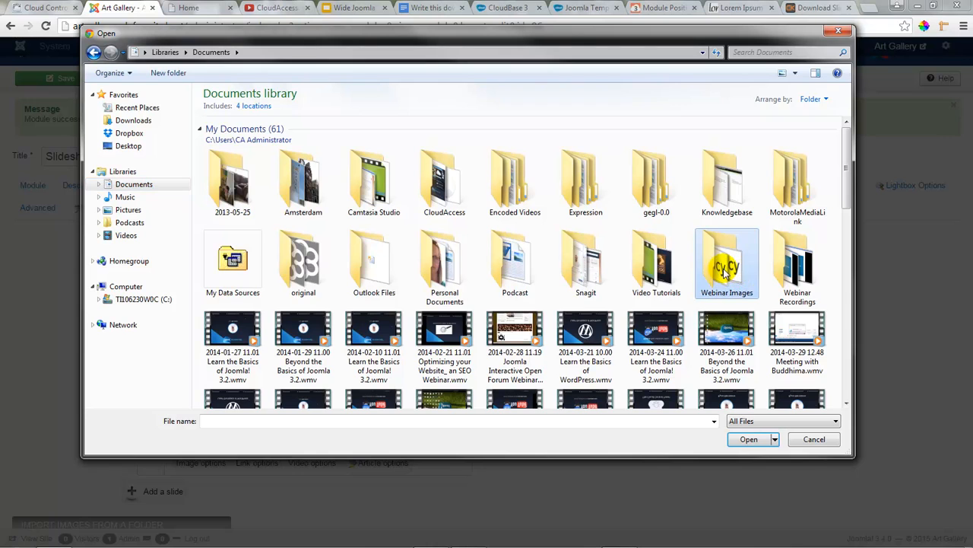
{"action": "double_click", "coordinate": [228, 156]}
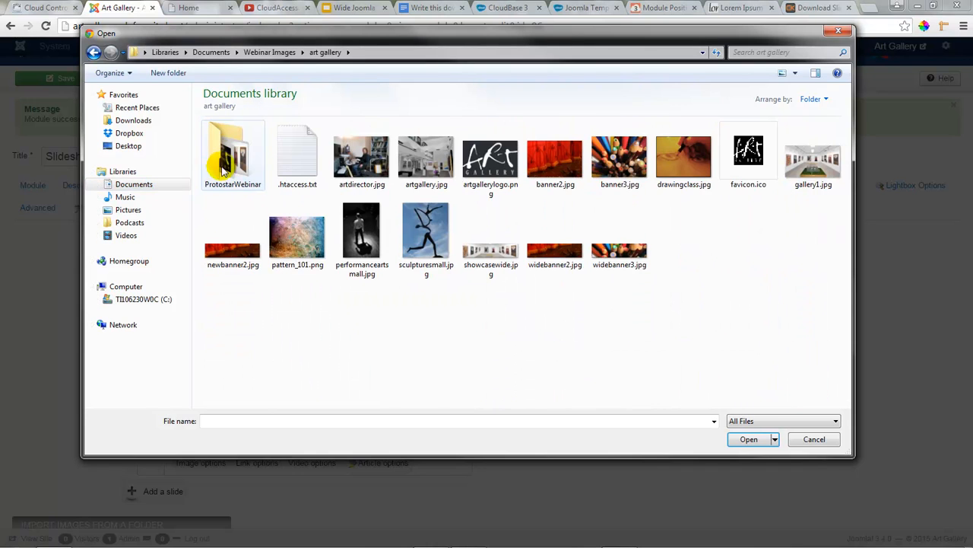
{"action": "left_click", "coordinate": [553, 254]}
{"action": "double_click", "coordinate": [553, 253]}
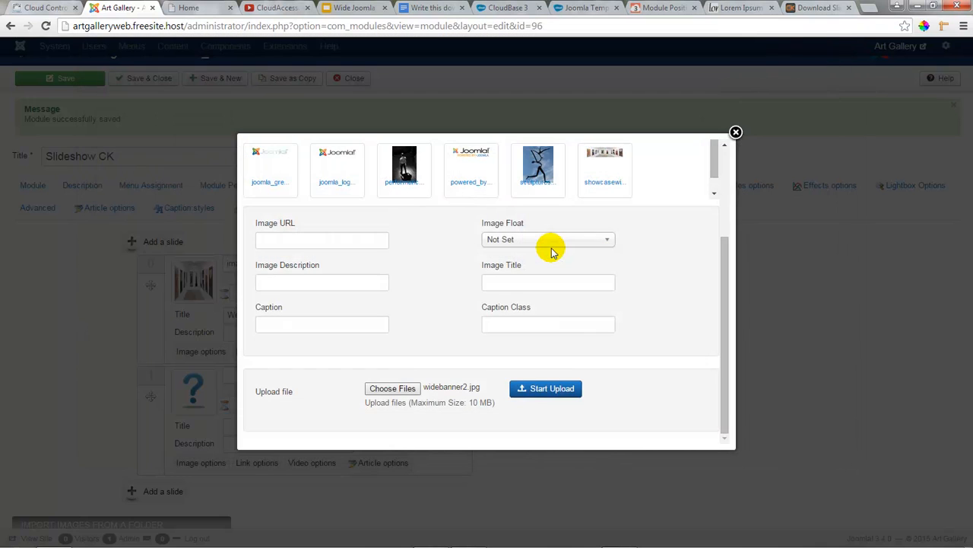
{"action": "left_click", "coordinate": [554, 392]}
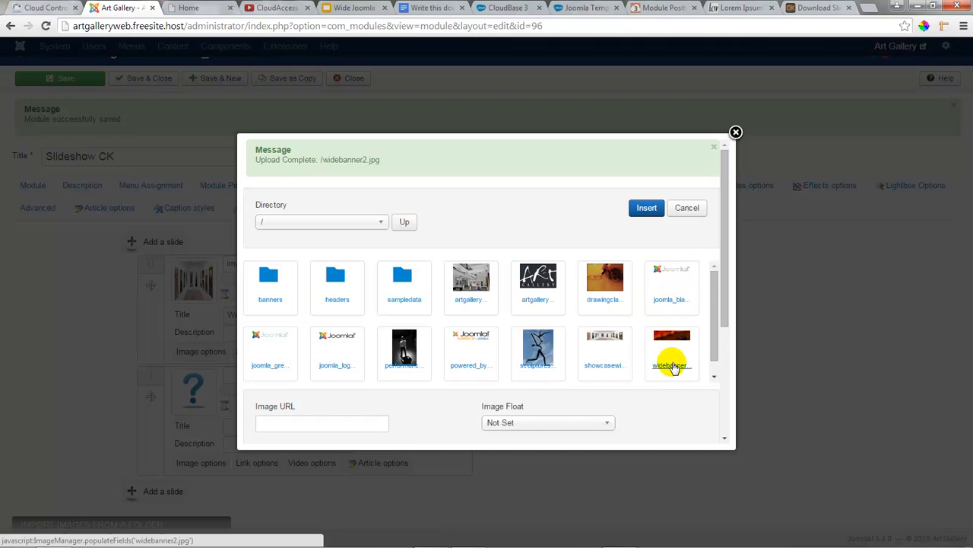
{"action": "left_click", "coordinate": [647, 207]}
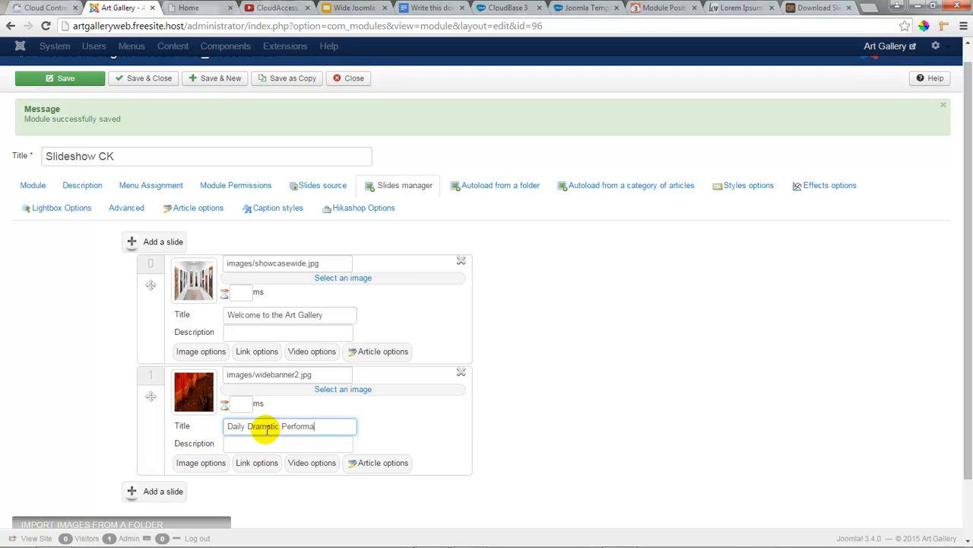
{"action": "scroll", "coordinate": [343, 467], "scroll_direction": "down", "scroll_amount": 1}
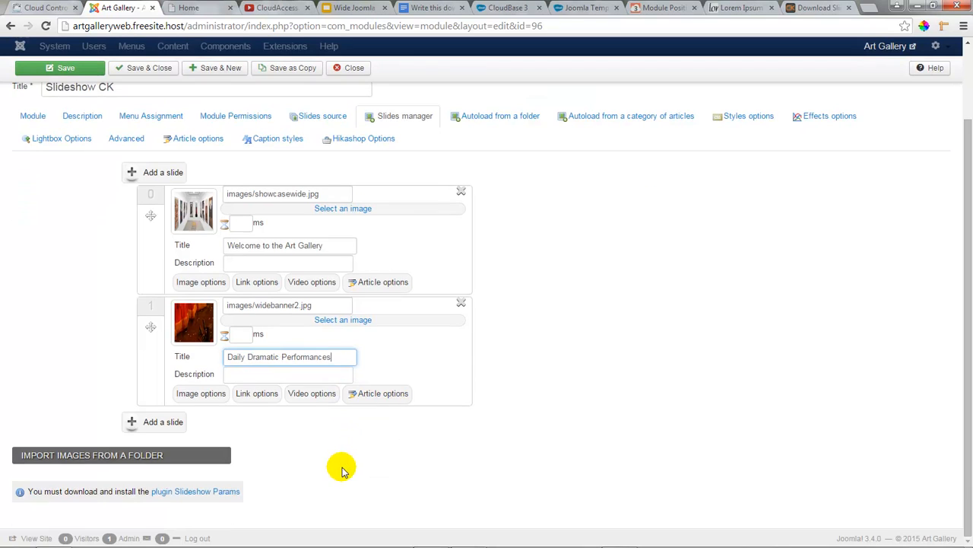
Add a third slide and upload widebanner3.jpg from the Webinar Images "art gallery" folder for it.
{"action": "left_click", "coordinate": [173, 426]}
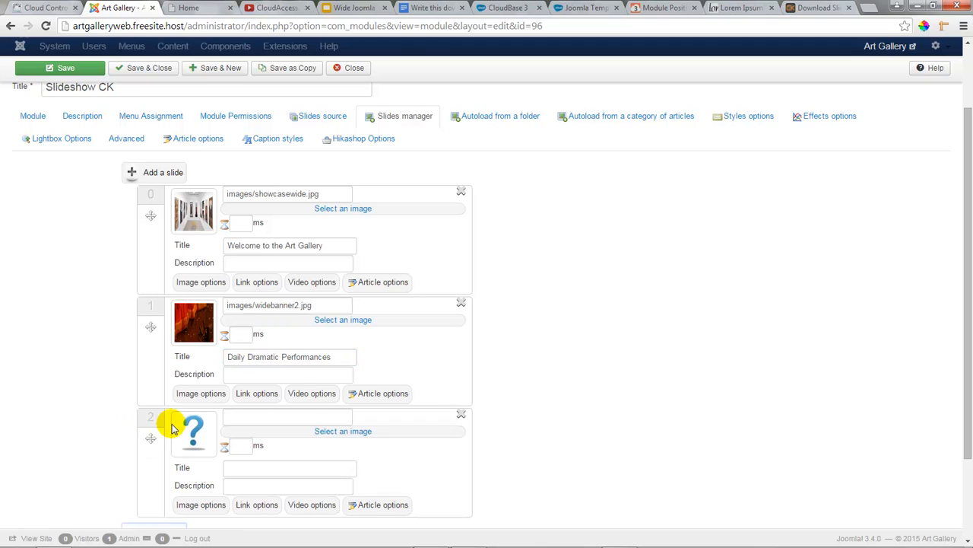
{"action": "left_click", "coordinate": [327, 432]}
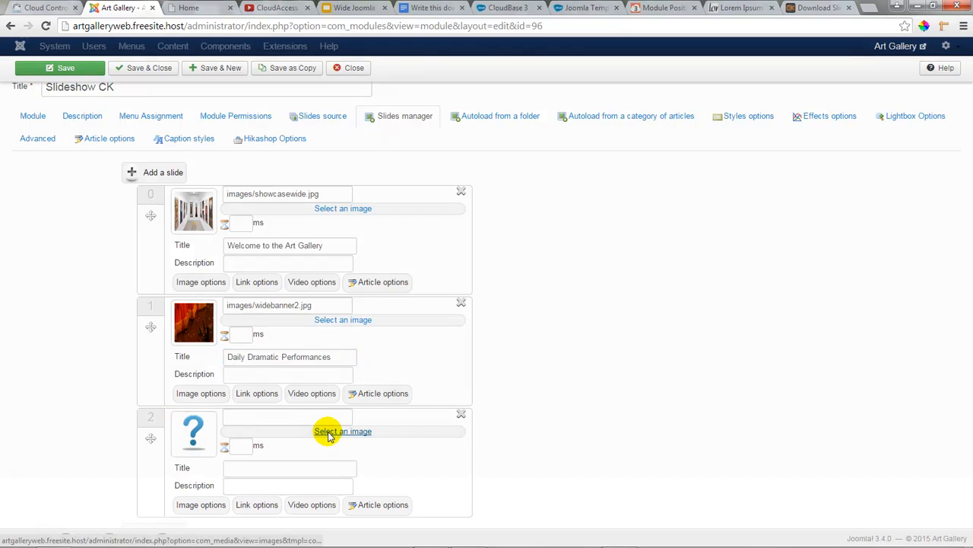
{"action": "left_click_drag", "start_coordinate": [724, 326], "coordinate": [730, 402]}
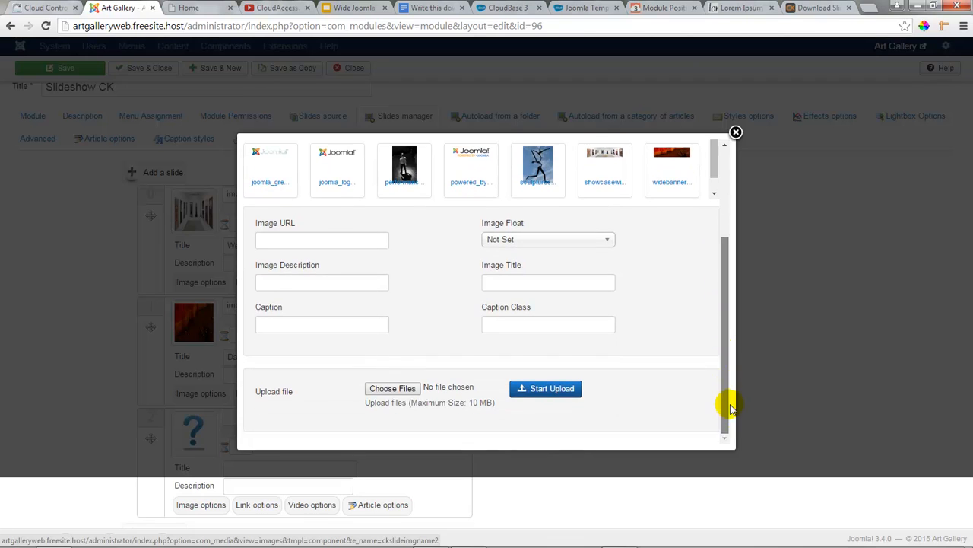
{"action": "left_click", "coordinate": [390, 390]}
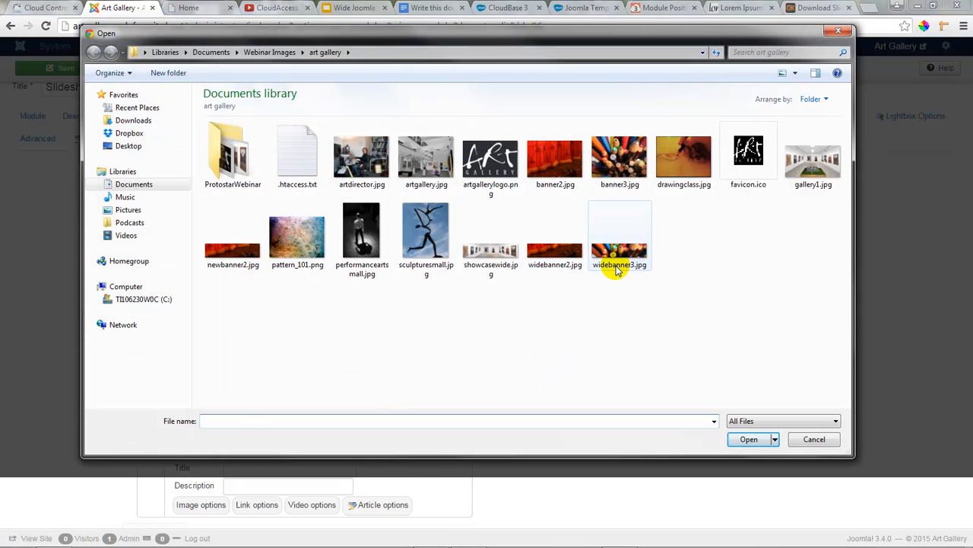
{"action": "double_click", "coordinate": [618, 262]}
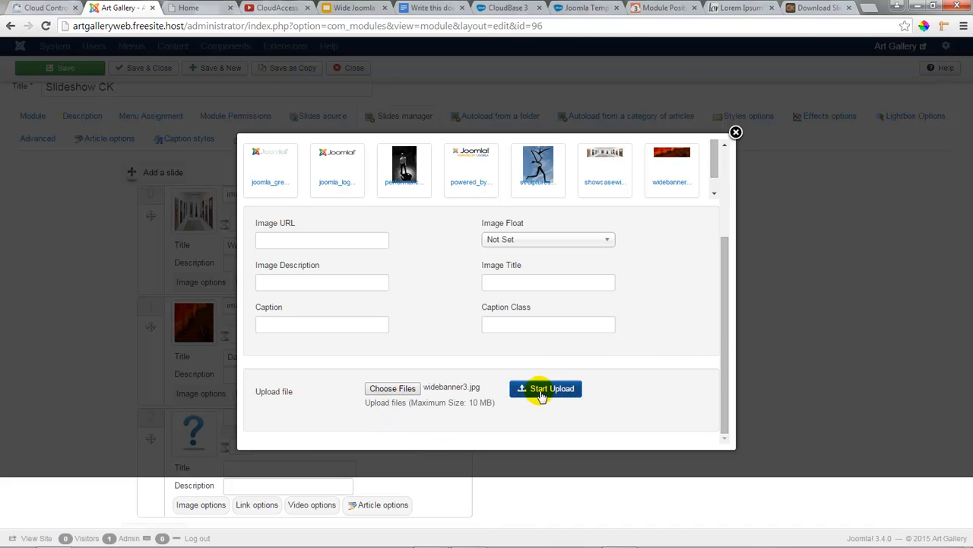
{"action": "left_click", "coordinate": [541, 395]}
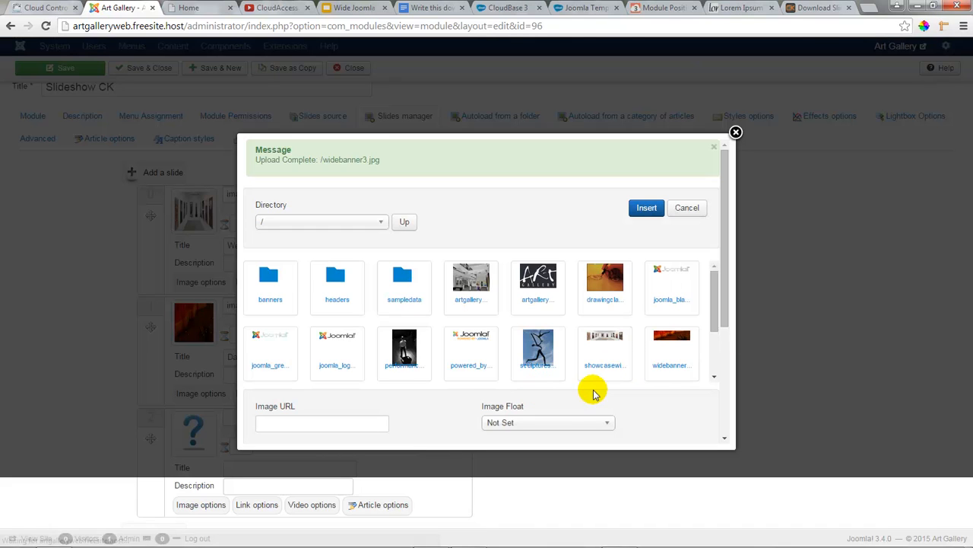
Insert widebanner3.jpg as the third slide's image and save the Slideshow CK module.
{"action": "scroll", "coordinate": [724, 276], "scroll_direction": "down", "scroll_amount": 1}
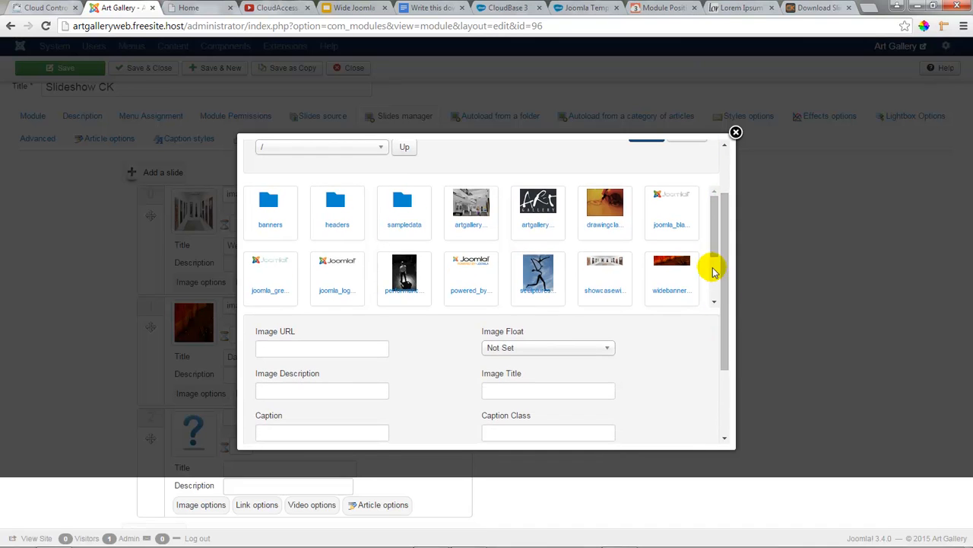
{"action": "scroll", "coordinate": [707, 258], "scroll_direction": "down", "scroll_amount": 1}
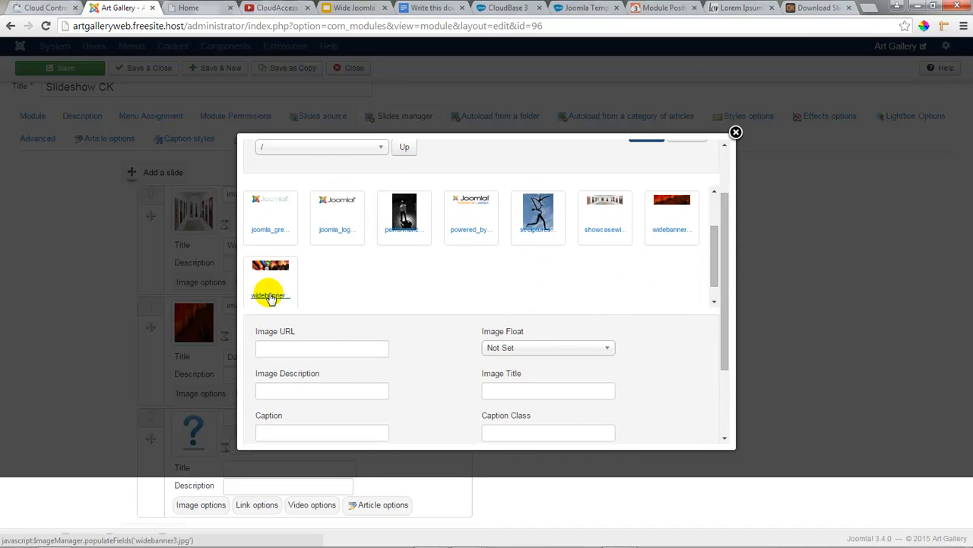
{"action": "left_click_drag", "start_coordinate": [723, 304], "coordinate": [723, 239]}
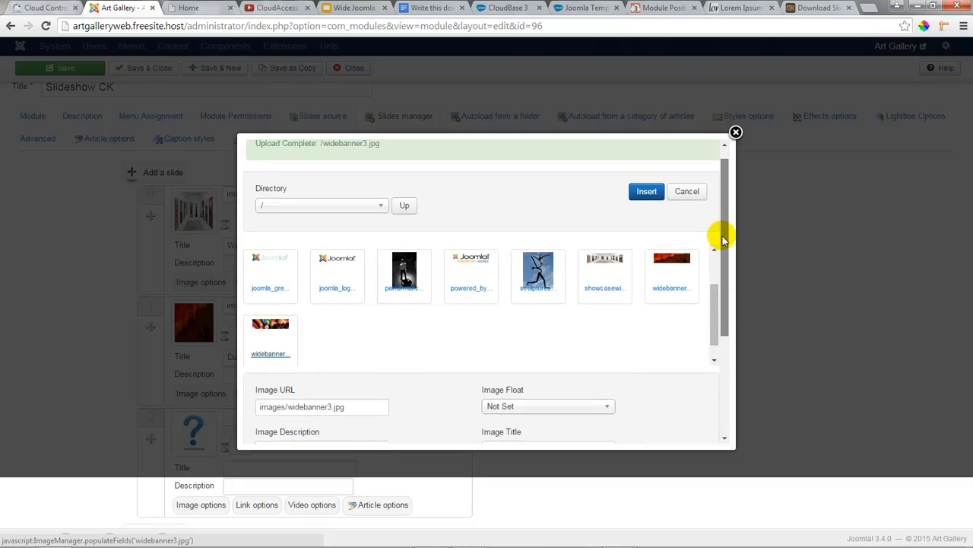
{"action": "left_click", "coordinate": [635, 209]}
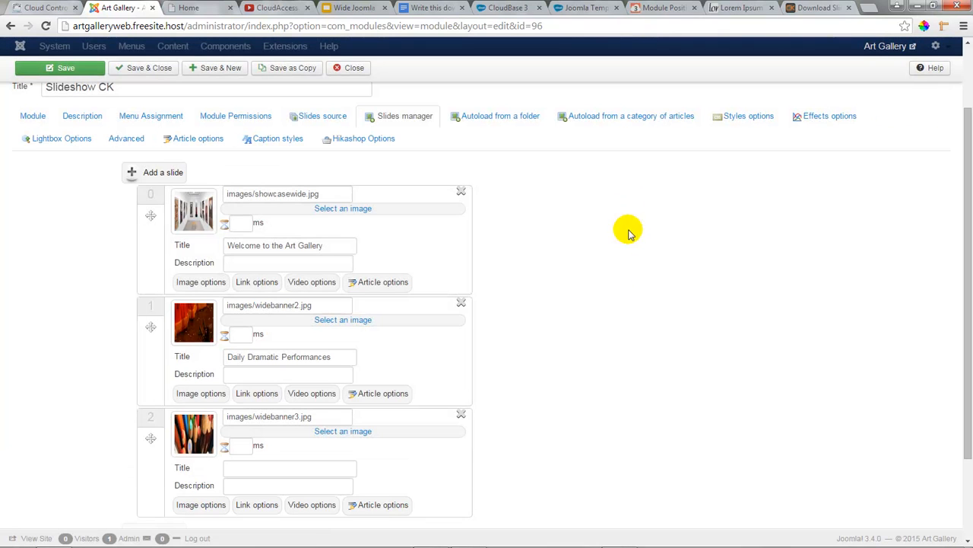
{"action": "left_click", "coordinate": [266, 469]}
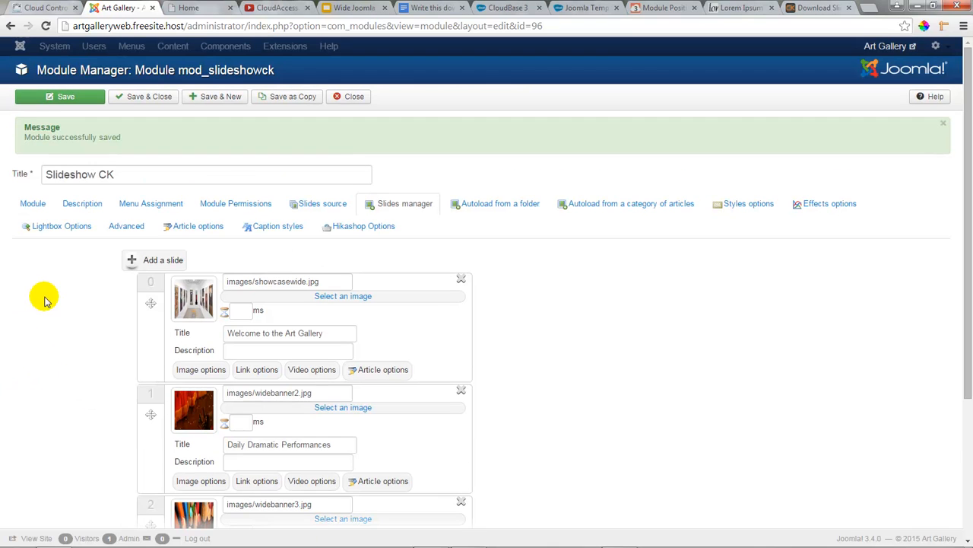
{"action": "left_click", "coordinate": [65, 99]}
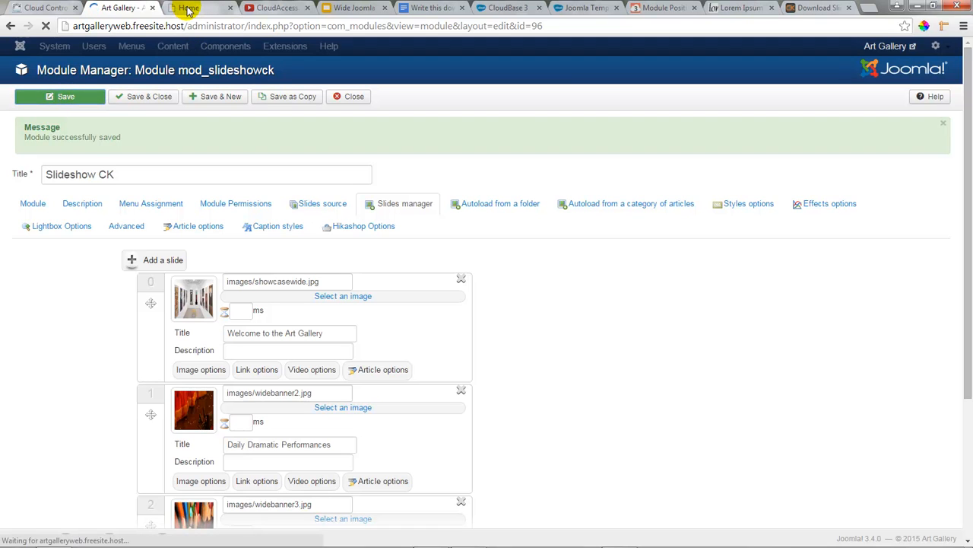
Reload the site's Home page and examine the size and caption of the new slides below the Showcase image.
{"action": "left_click", "coordinate": [188, 10]}
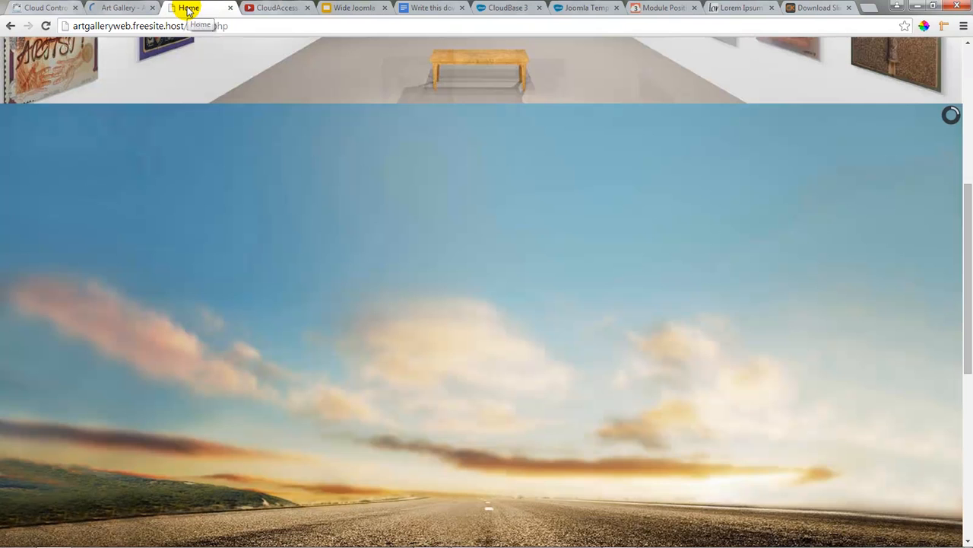
{"action": "left_click", "coordinate": [45, 26]}
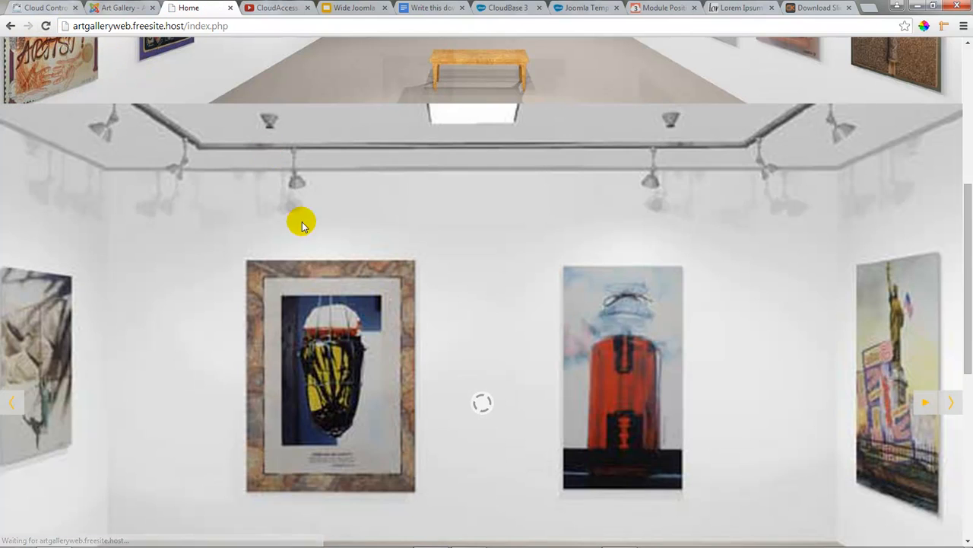
{"action": "scroll", "coordinate": [266, 202], "scroll_direction": "down", "scroll_amount": 4}
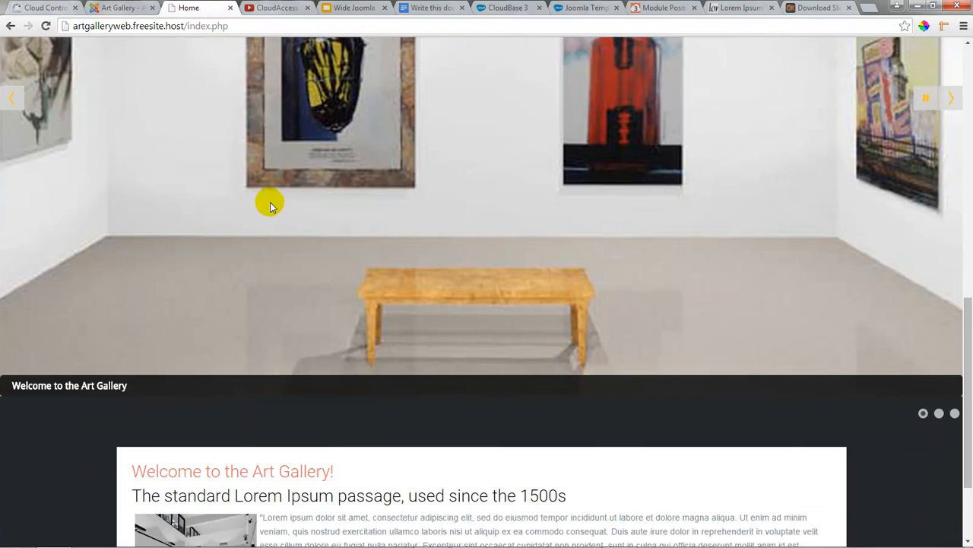
{"action": "scroll", "coordinate": [270, 204], "scroll_direction": "down", "scroll_amount": 1}
{"action": "scroll", "coordinate": [272, 215], "scroll_direction": "up", "scroll_amount": 5}
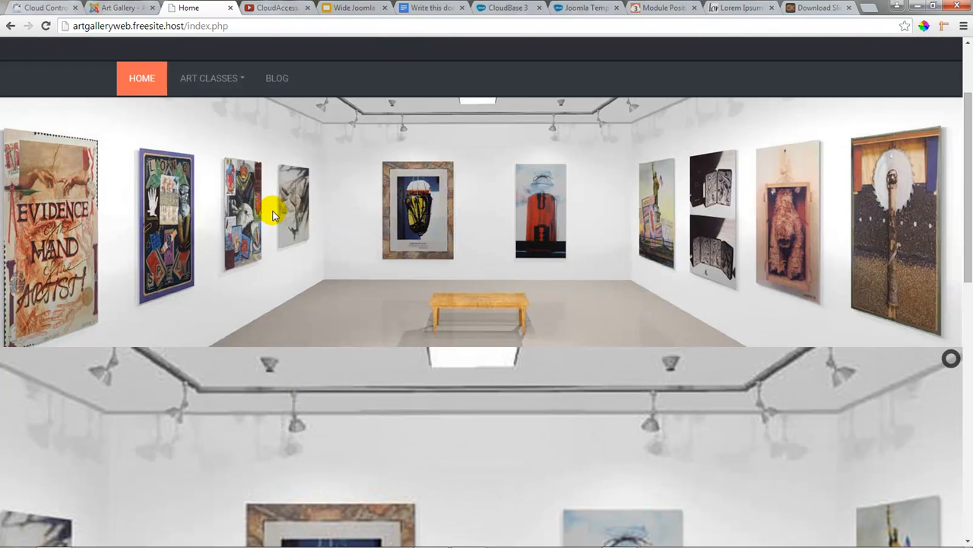
Set the Slideshow CK height to 200 in its style options, save the module and check the Home page.
{"action": "left_click", "coordinate": [117, 7]}
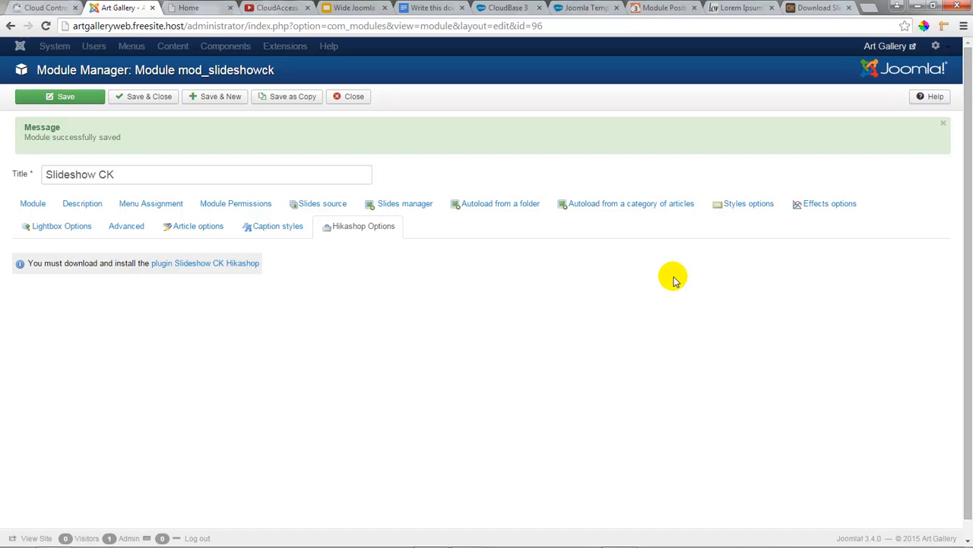
{"action": "left_click", "coordinate": [736, 205]}
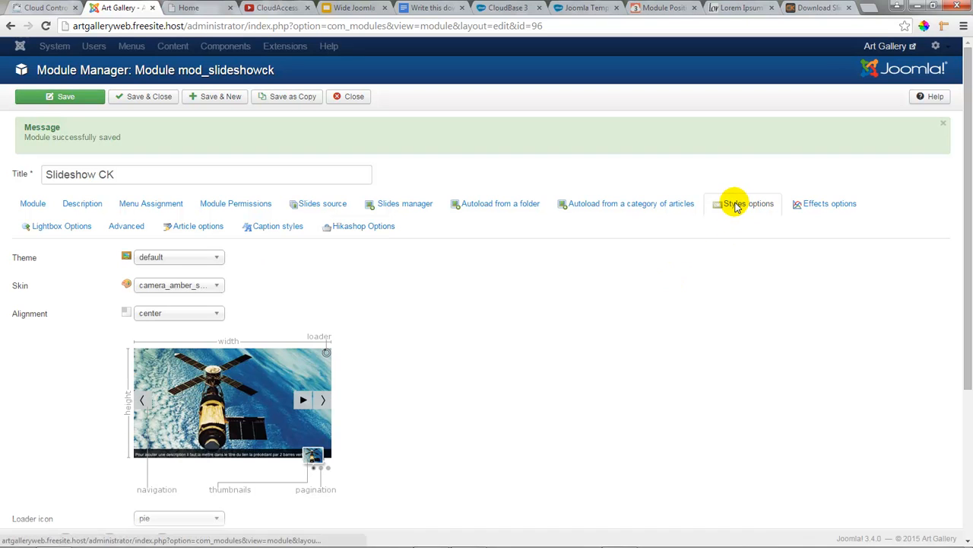
{"action": "scroll", "coordinate": [405, 289], "scroll_direction": "down", "scroll_amount": 1}
{"action": "scroll", "coordinate": [406, 289], "scroll_direction": "down", "scroll_amount": 2}
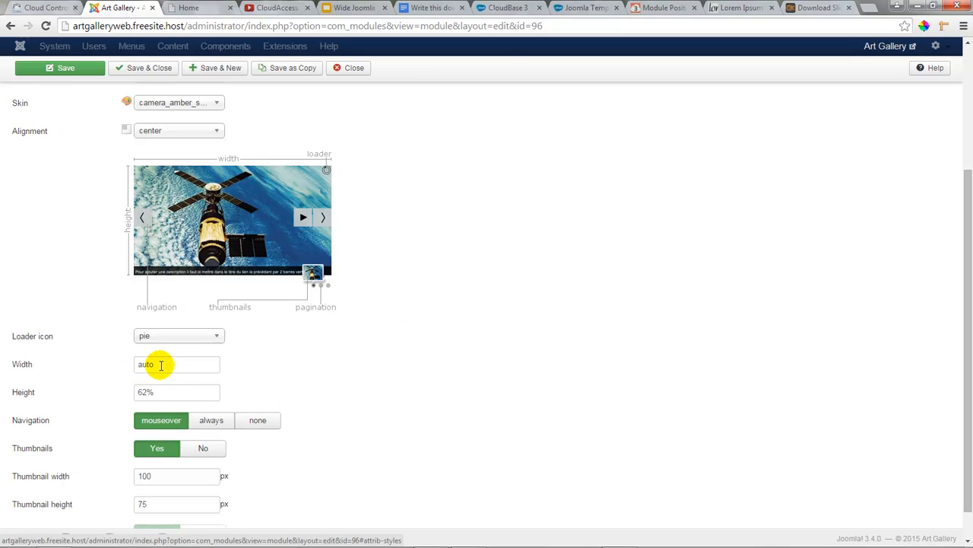
{"action": "left_click_drag", "start_coordinate": [152, 392], "coordinate": [111, 401]}
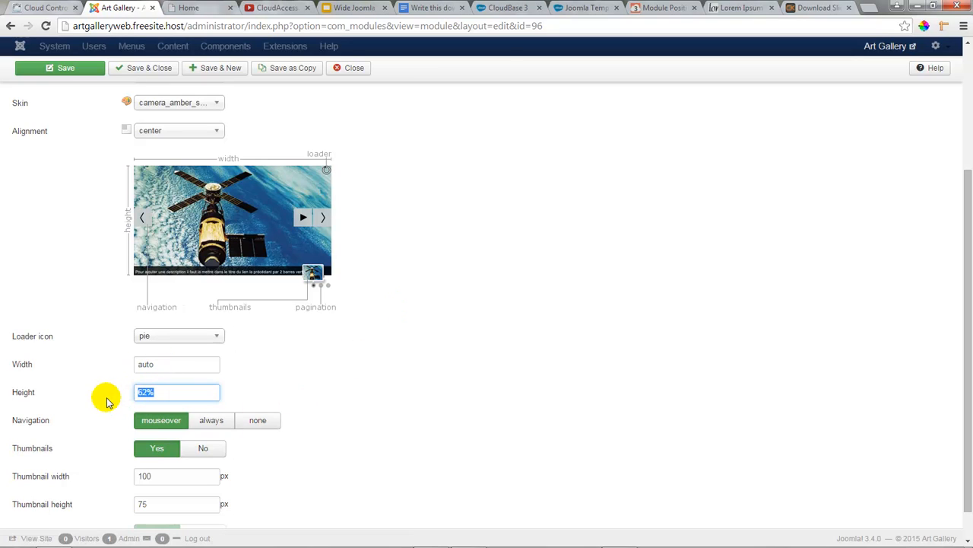
{"action": "type", "text": "200"}
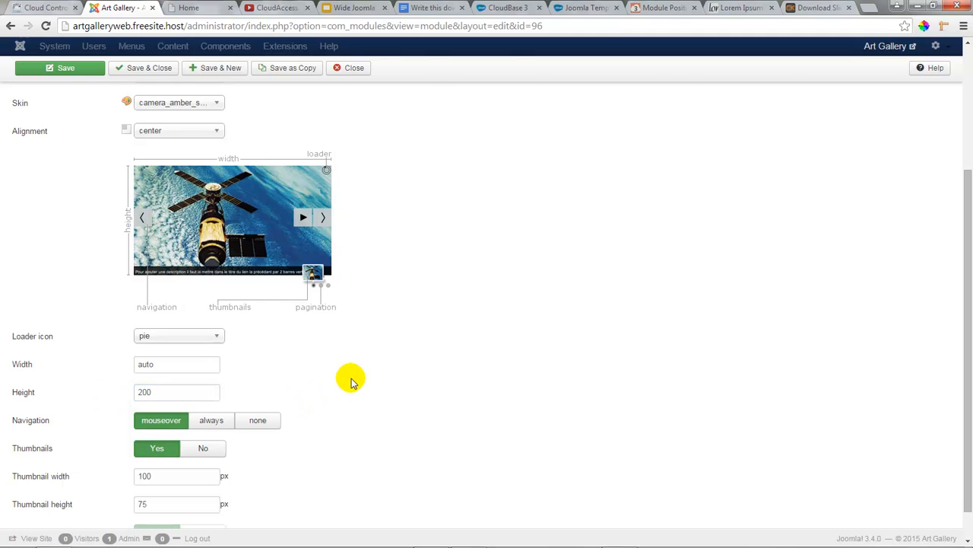
{"action": "key", "text": "Return"}
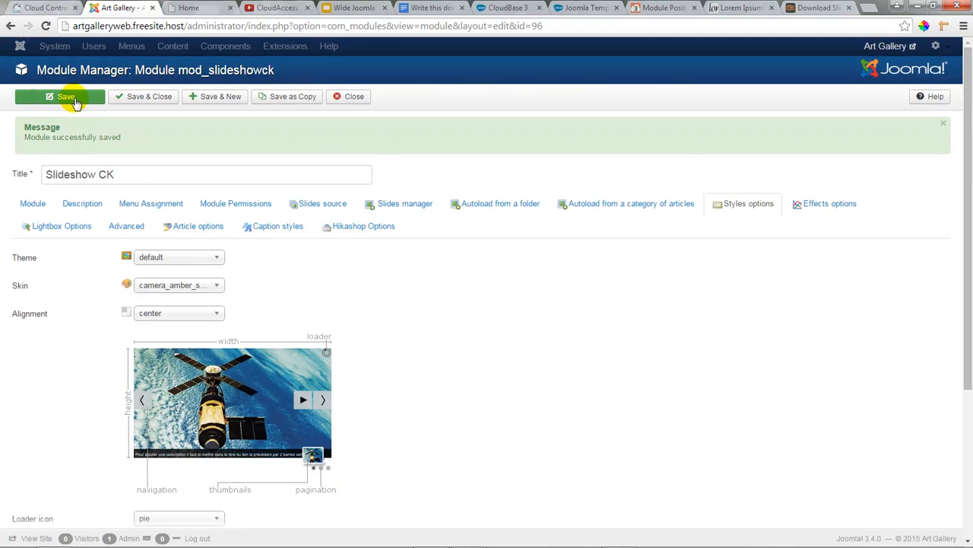
{"action": "left_click", "coordinate": [70, 97]}
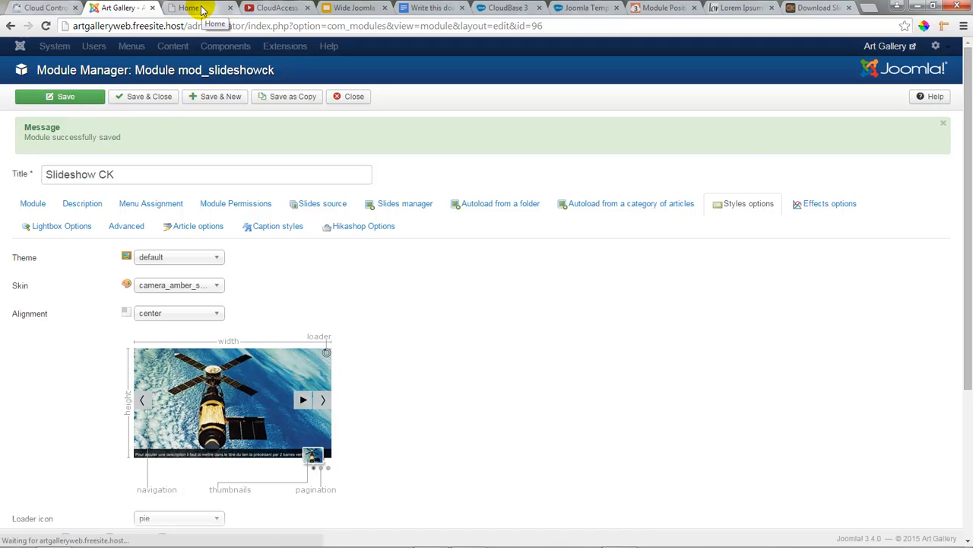
{"action": "left_click", "coordinate": [196, 8]}
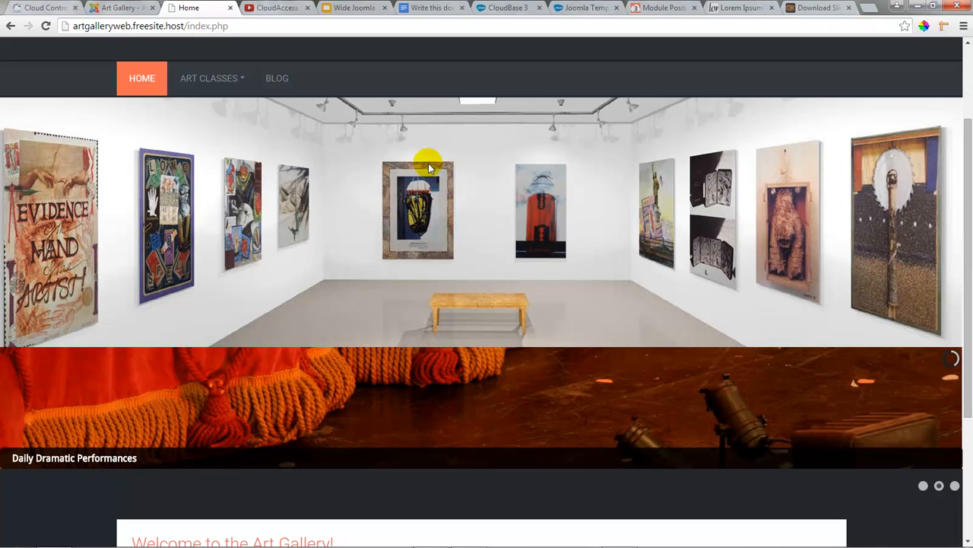
Close the Slideshow CK module, unpublish the Showcase module, and check the slideshow on the reloaded Home page.
{"action": "left_click", "coordinate": [121, 8]}
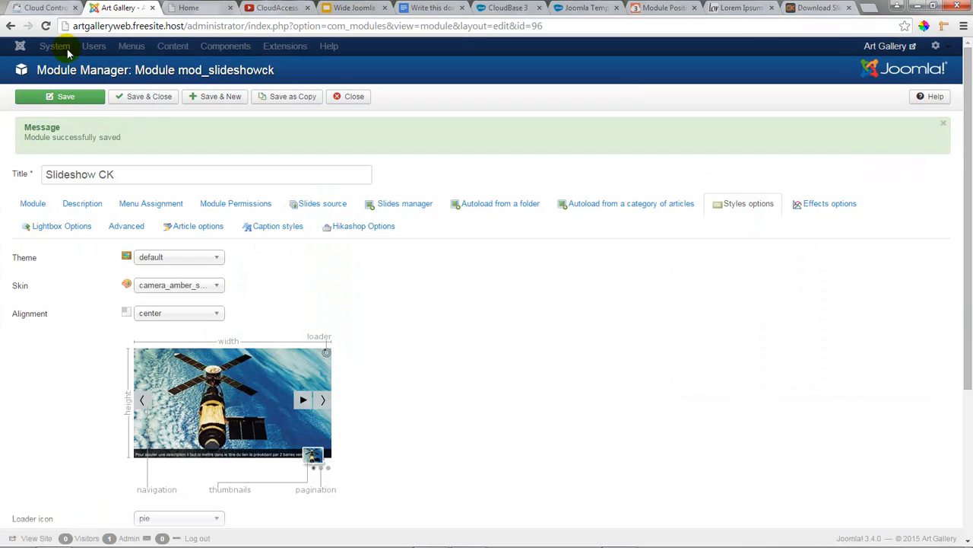
{"action": "left_click", "coordinate": [149, 99]}
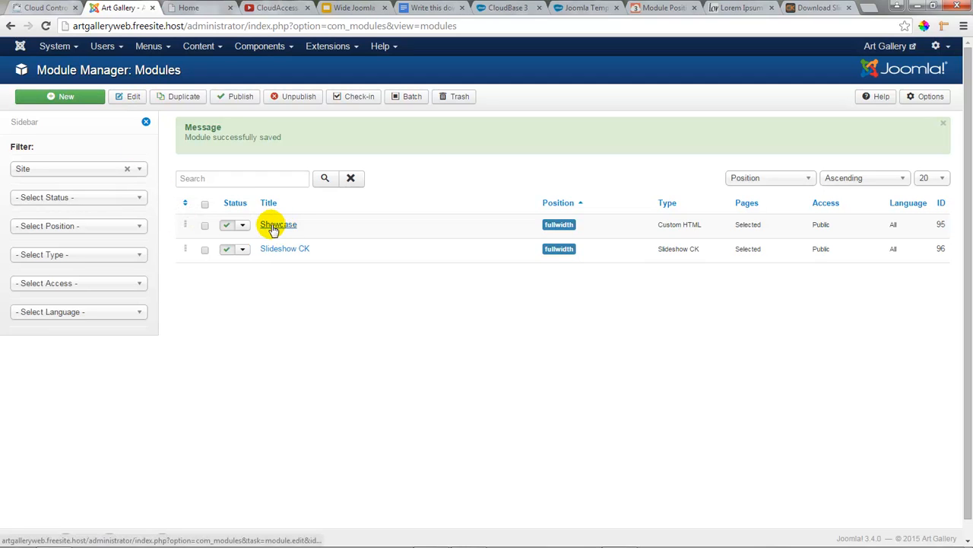
{"action": "left_click", "coordinate": [225, 227]}
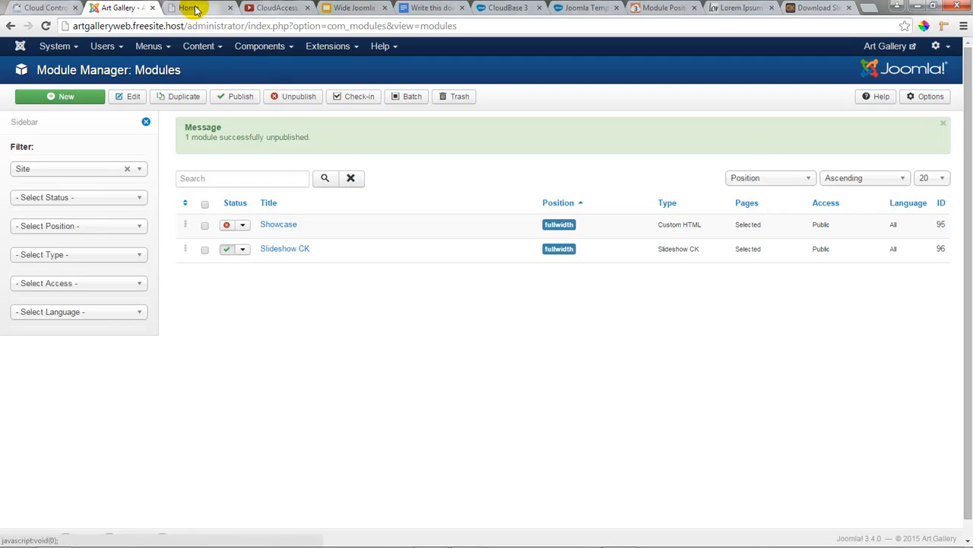
{"action": "left_click", "coordinate": [190, 8]}
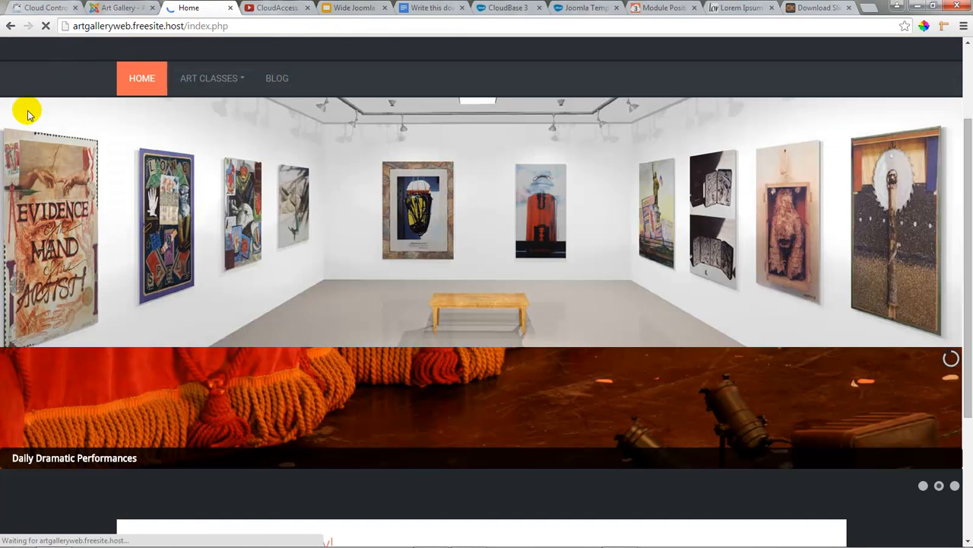
{"action": "scroll", "coordinate": [45, 339], "scroll_direction": "up", "scroll_amount": 1}
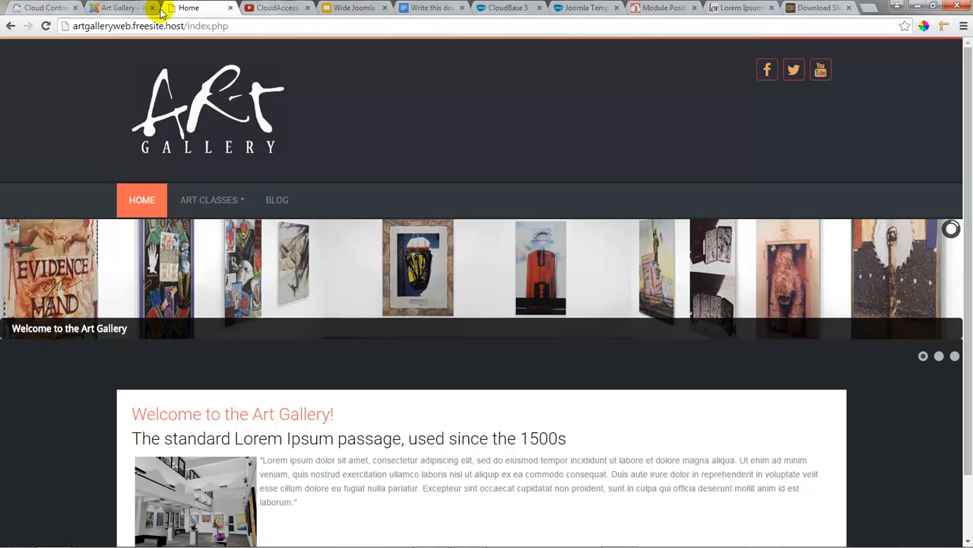
Set the Slideshow CK module's height to 300 in its style options, then save and close the module.
{"action": "left_click", "coordinate": [118, 9]}
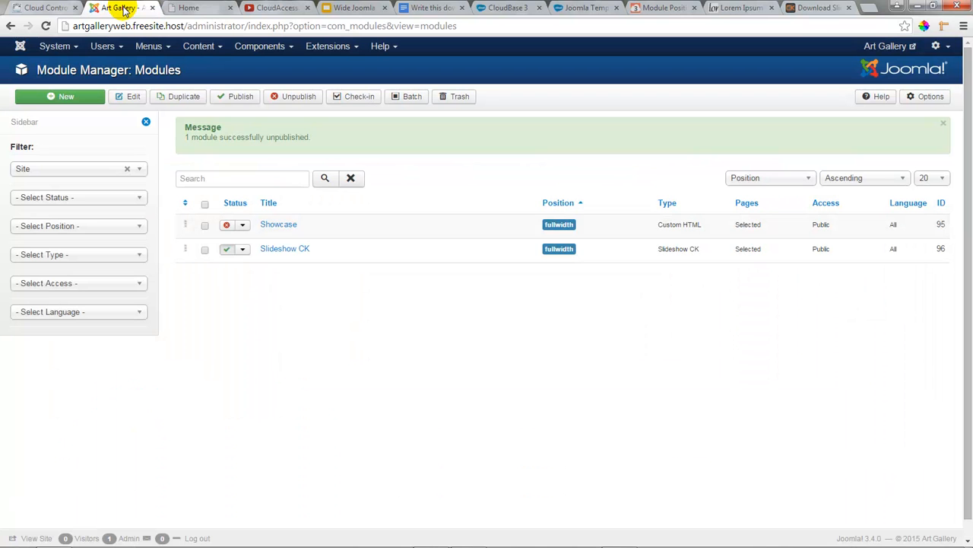
{"action": "left_click", "coordinate": [280, 251]}
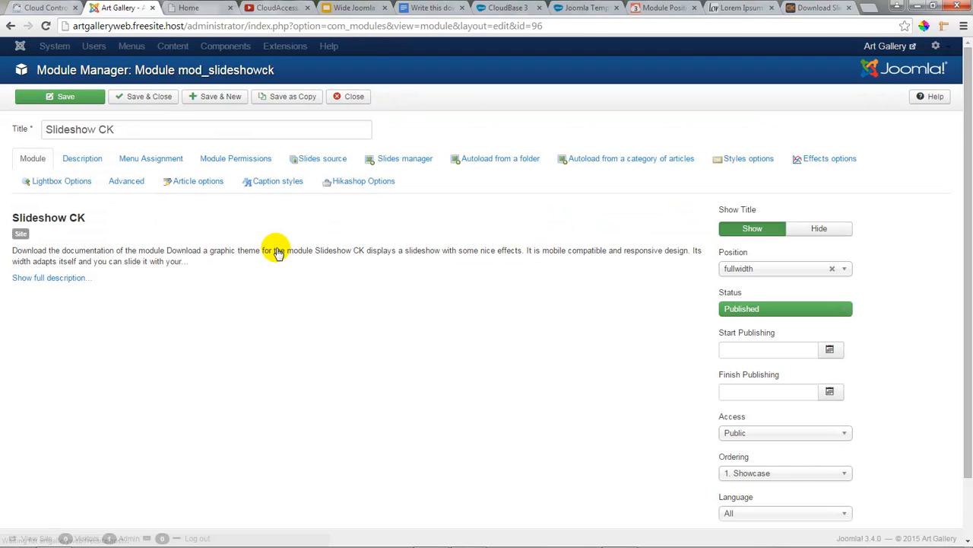
{"action": "left_click", "coordinate": [748, 158]}
{"action": "scroll", "coordinate": [523, 304], "scroll_direction": "down", "scroll_amount": 1}
{"action": "scroll", "coordinate": [523, 304], "scroll_direction": "down", "scroll_amount": 1}
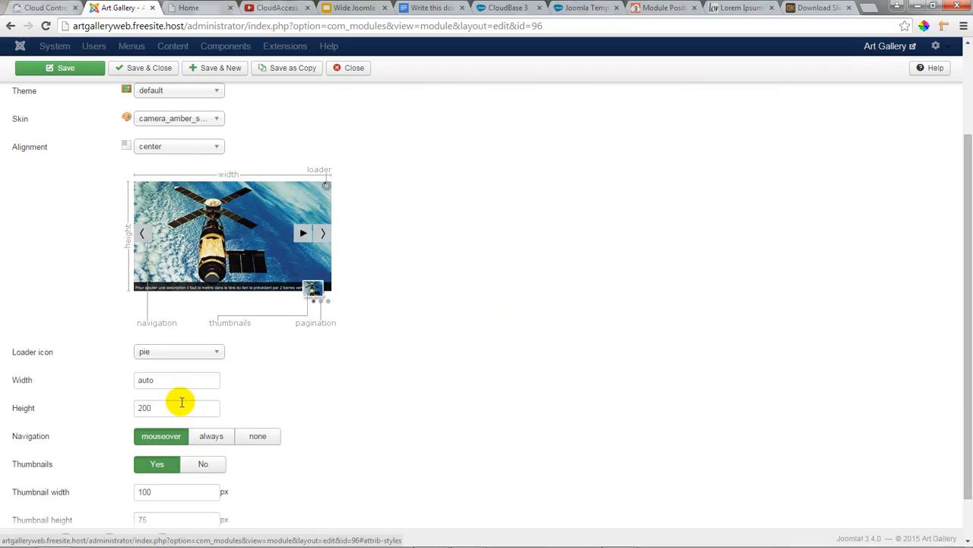
{"action": "left_click_drag", "start_coordinate": [152, 407], "coordinate": [135, 409]}
{"action": "type", "text": "300"}
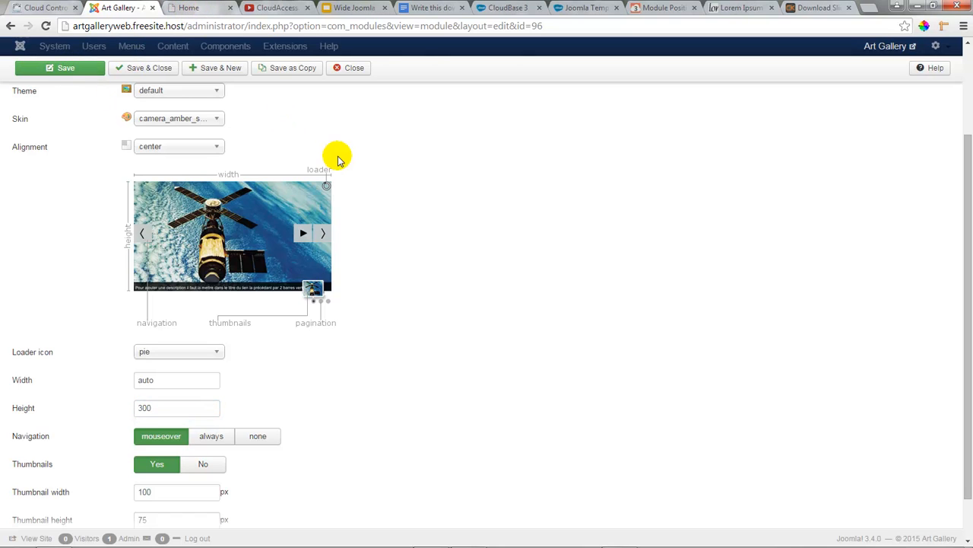
{"action": "scroll", "coordinate": [337, 156], "scroll_direction": "up", "scroll_amount": 3}
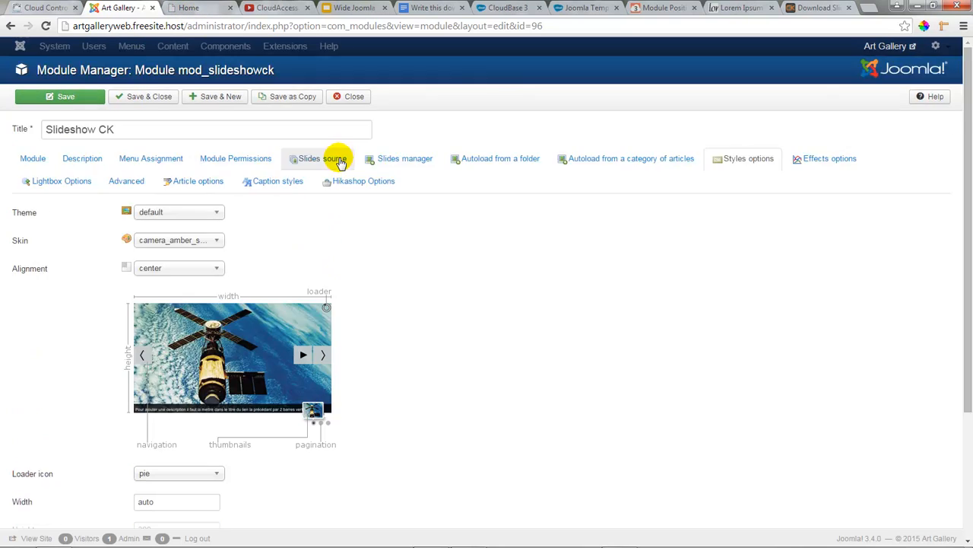
{"action": "left_click", "coordinate": [131, 97]}
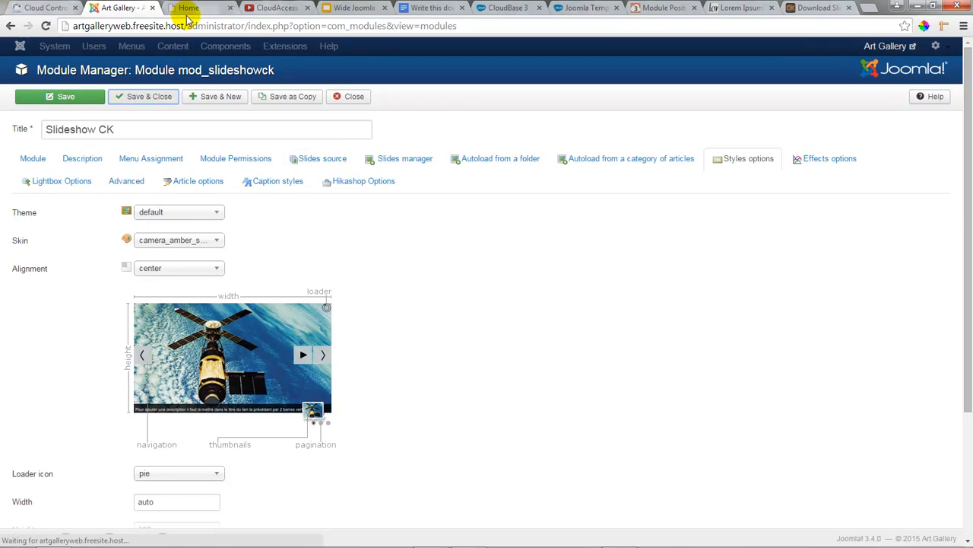
Reload the site's Home page to check the slideshow's height, and review the template's available sidebar positions on the Module Positions page.
{"action": "left_click", "coordinate": [189, 8]}
{"action": "left_click", "coordinate": [46, 27]}
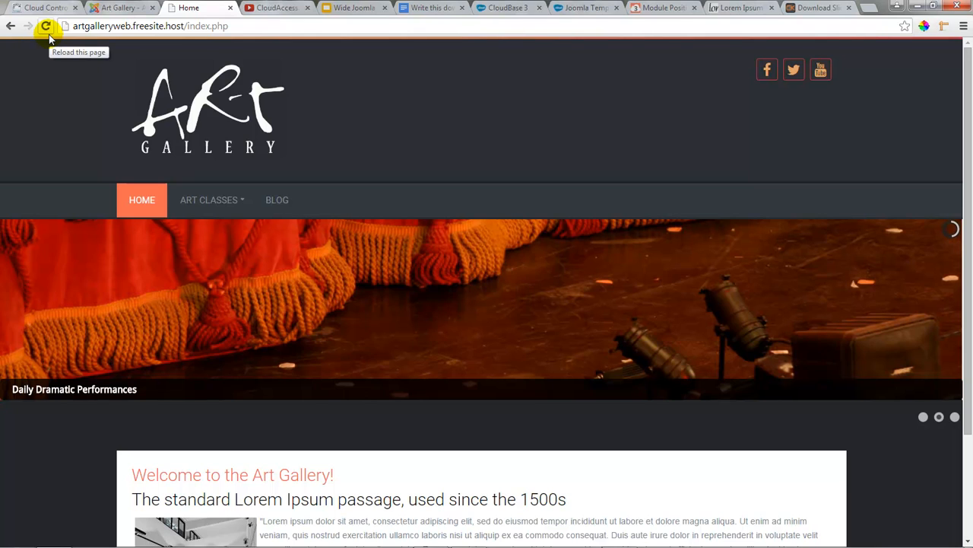
{"action": "scroll", "coordinate": [38, 114], "scroll_direction": "down", "scroll_amount": 2}
{"action": "scroll", "coordinate": [37, 117], "scroll_direction": "up", "scroll_amount": 2}
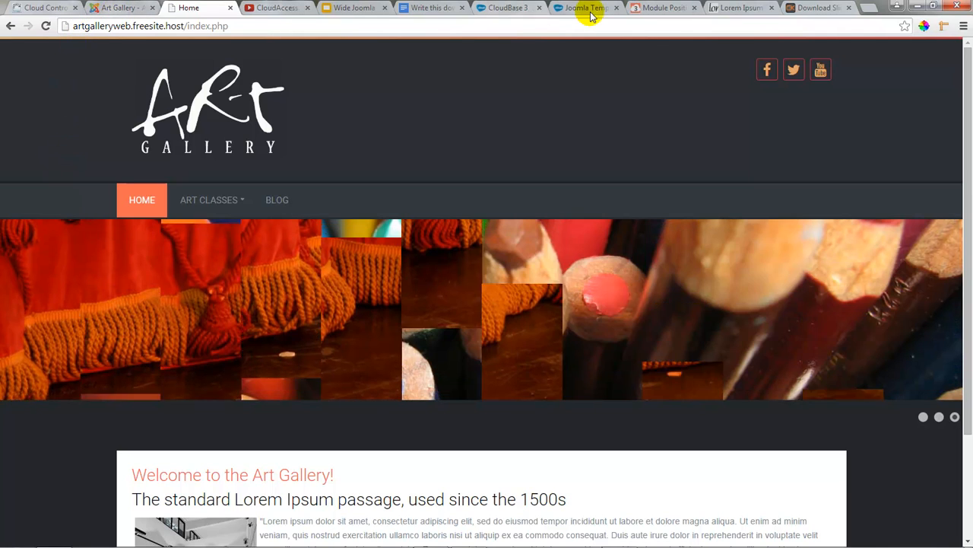
{"action": "left_click", "coordinate": [658, 9]}
{"action": "scroll", "coordinate": [637, 374], "scroll_direction": "down", "scroll_amount": 6}
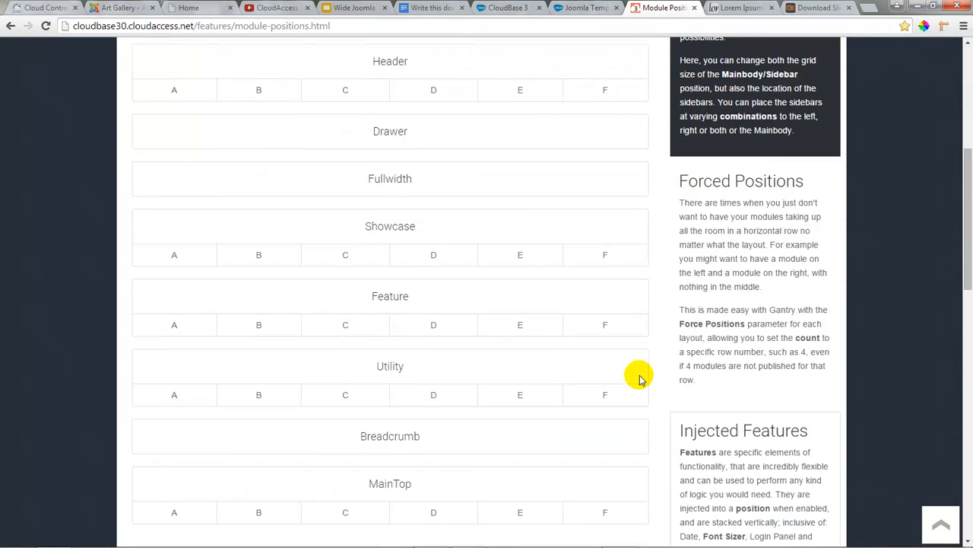
{"action": "scroll", "coordinate": [643, 379], "scroll_direction": "down", "scroll_amount": 1}
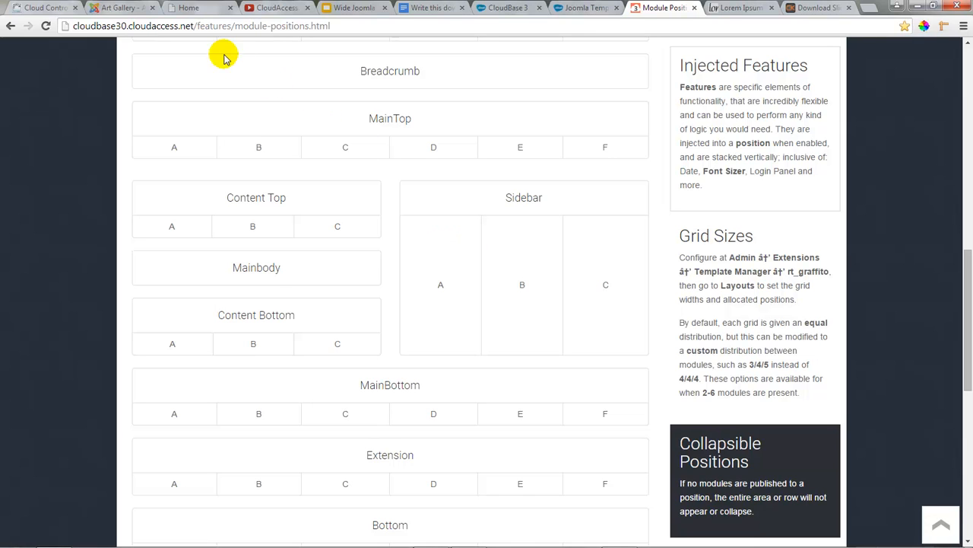
Return to the Joomla administrator and compare the access levels of the User Menu and Main Menu items.
{"action": "left_click", "coordinate": [125, 7]}
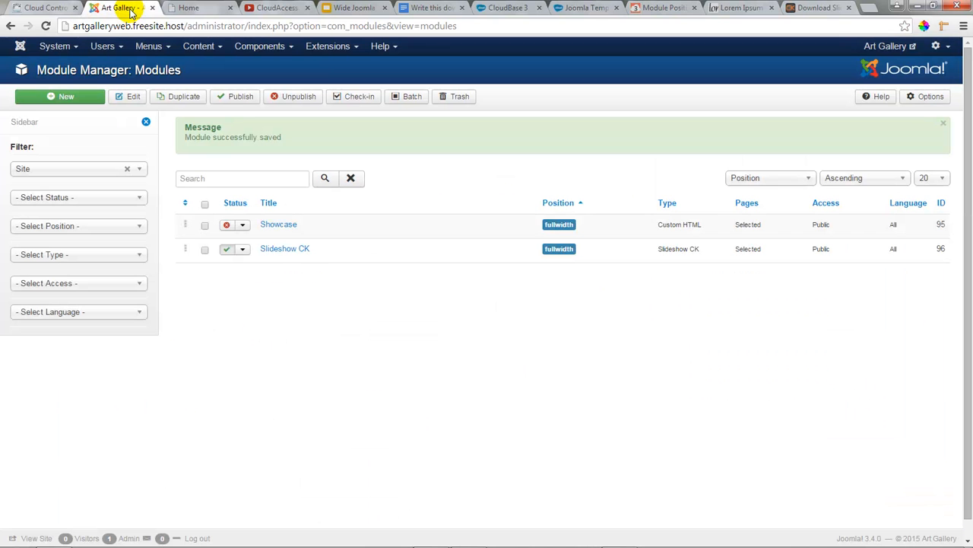
{"action": "left_click", "coordinate": [166, 48]}
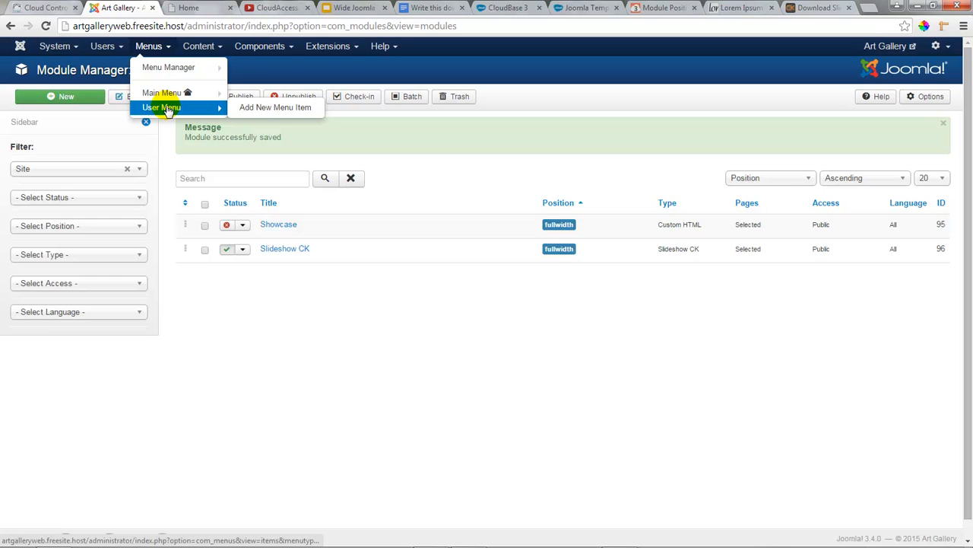
{"action": "left_click", "coordinate": [161, 67]}
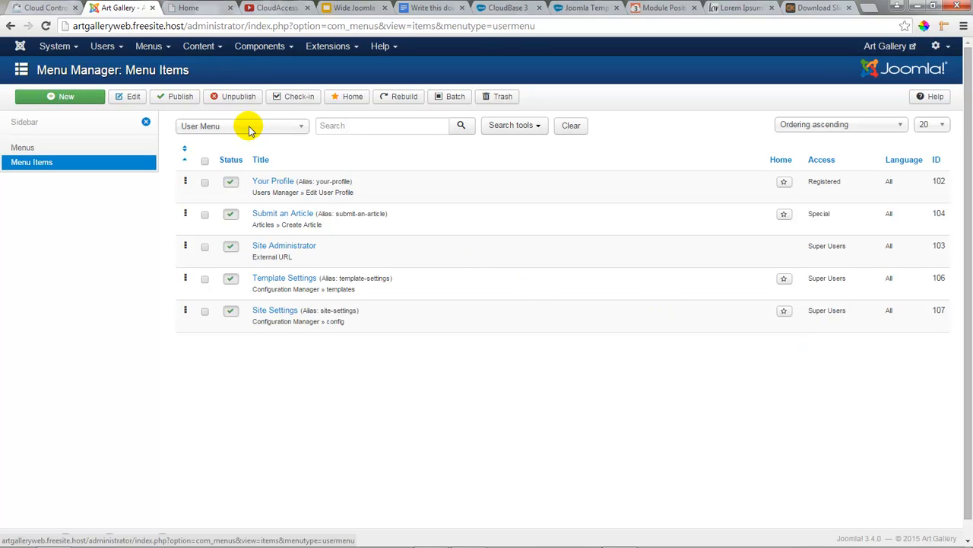
{"action": "left_click", "coordinate": [303, 128]}
{"action": "left_click", "coordinate": [274, 142]}
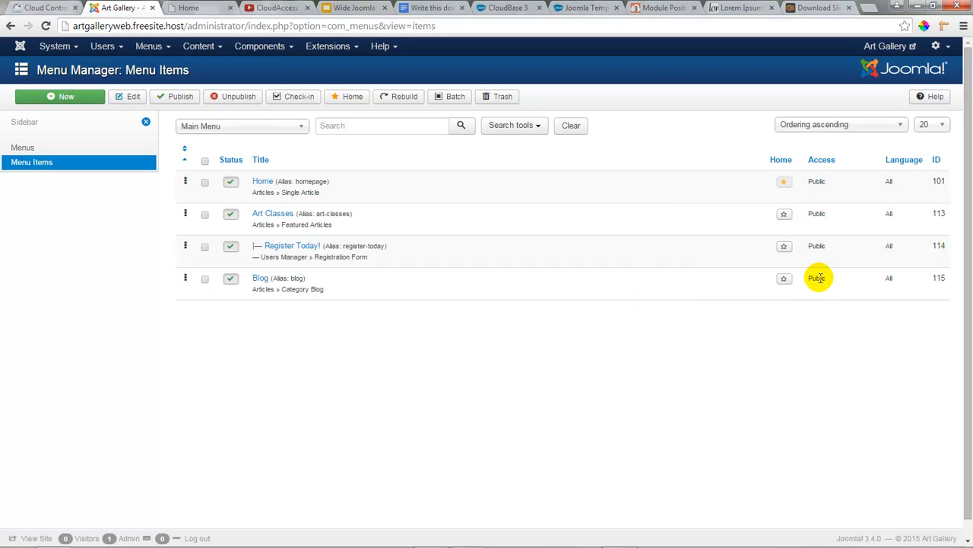
Add a User Menu item titled "Create an Account" with the Registration Form type, then save it and start another item.
{"action": "left_click", "coordinate": [299, 126]}
{"action": "left_click", "coordinate": [247, 158]}
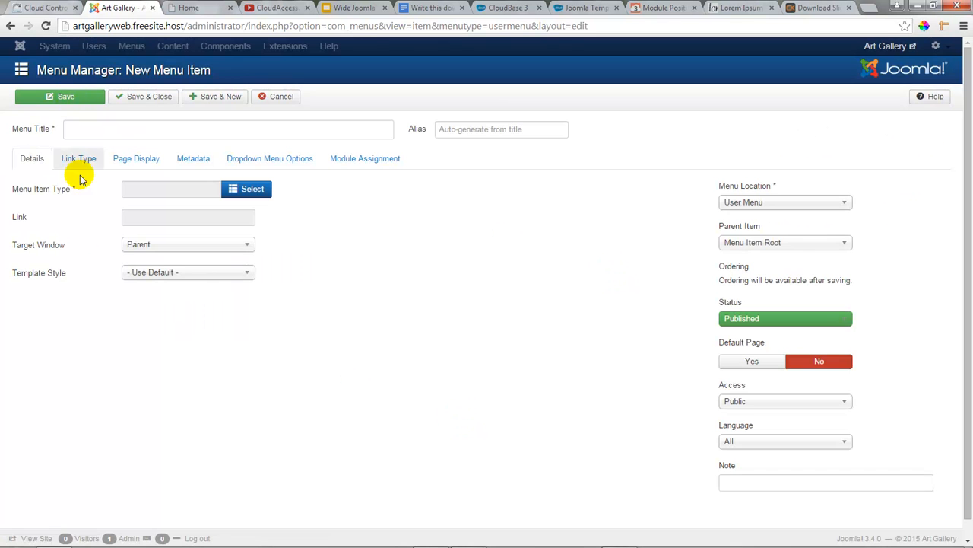
{"action": "left_click", "coordinate": [83, 130]}
{"action": "type", "text": "Create an Account"}
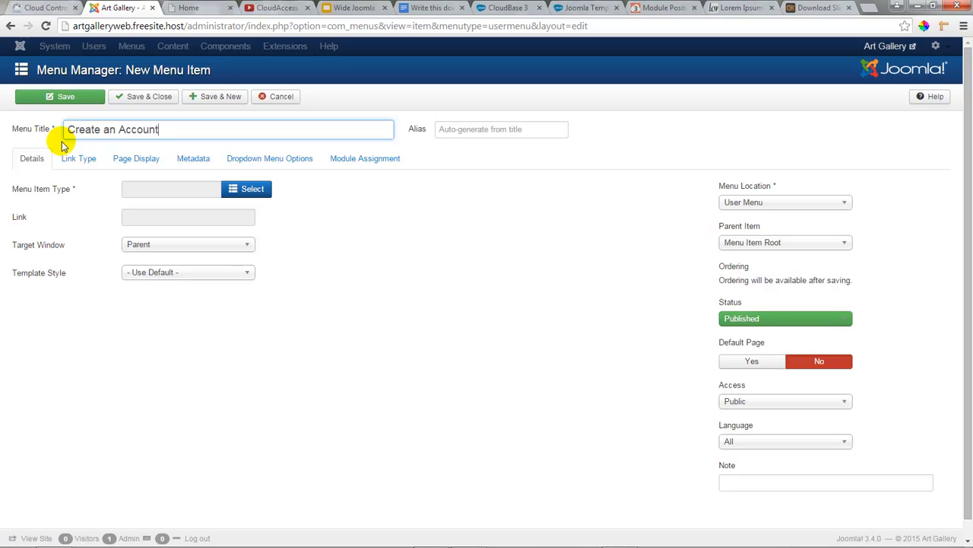
{"action": "left_click", "coordinate": [250, 190]}
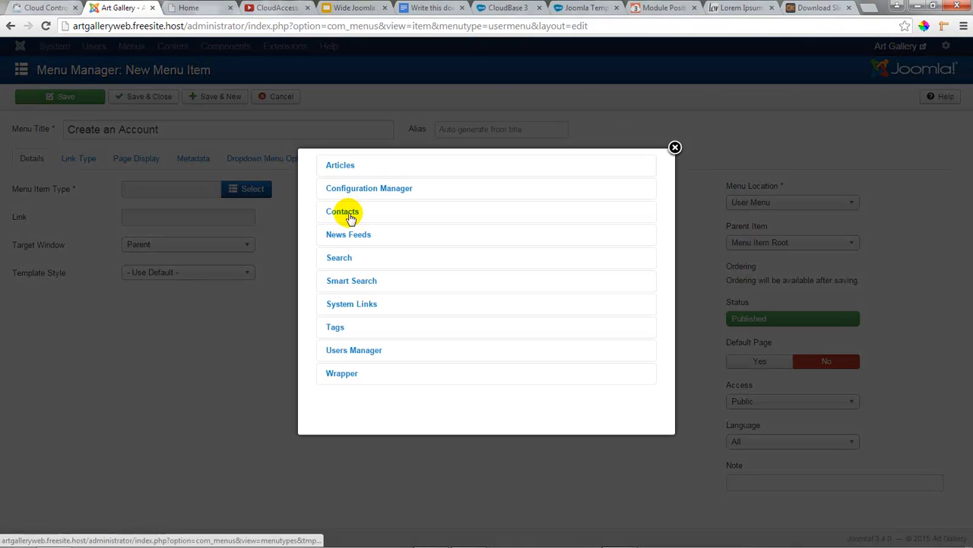
{"action": "left_click", "coordinate": [354, 350]}
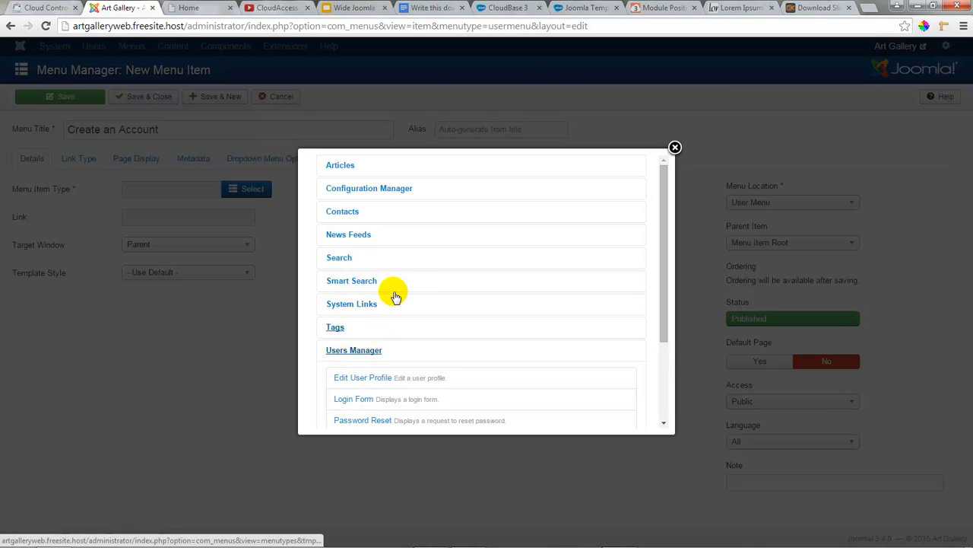
{"action": "scroll", "coordinate": [411, 267], "scroll_direction": "down", "scroll_amount": 3}
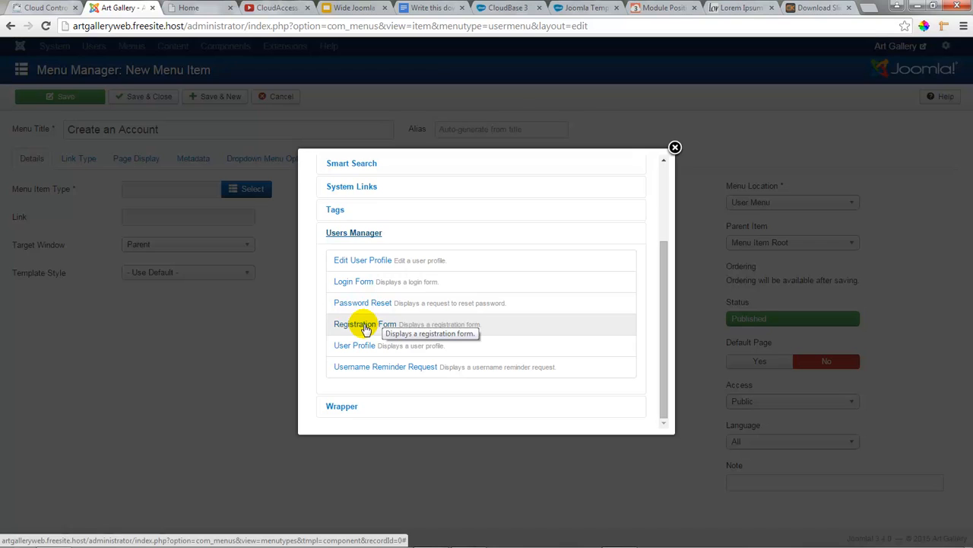
{"action": "left_click", "coordinate": [365, 326]}
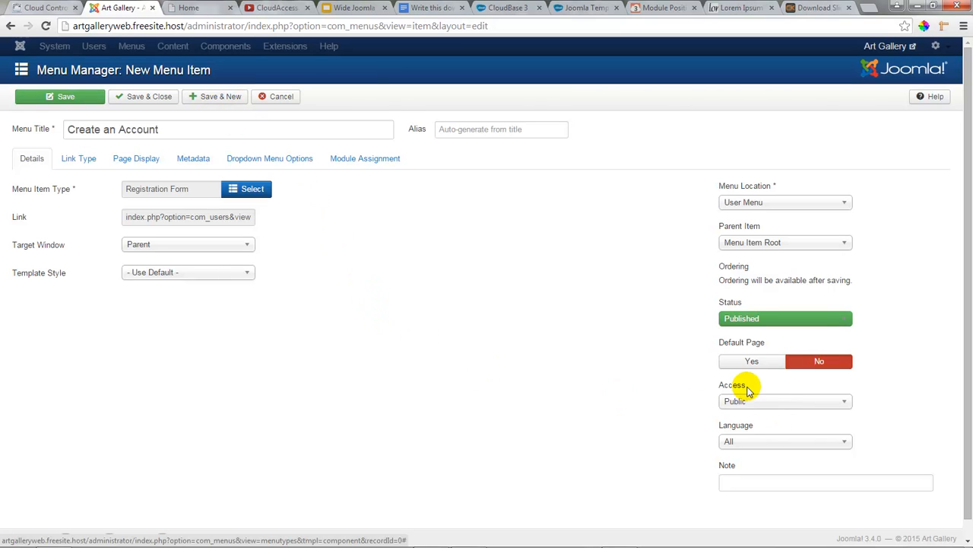
{"action": "left_click", "coordinate": [216, 97]}
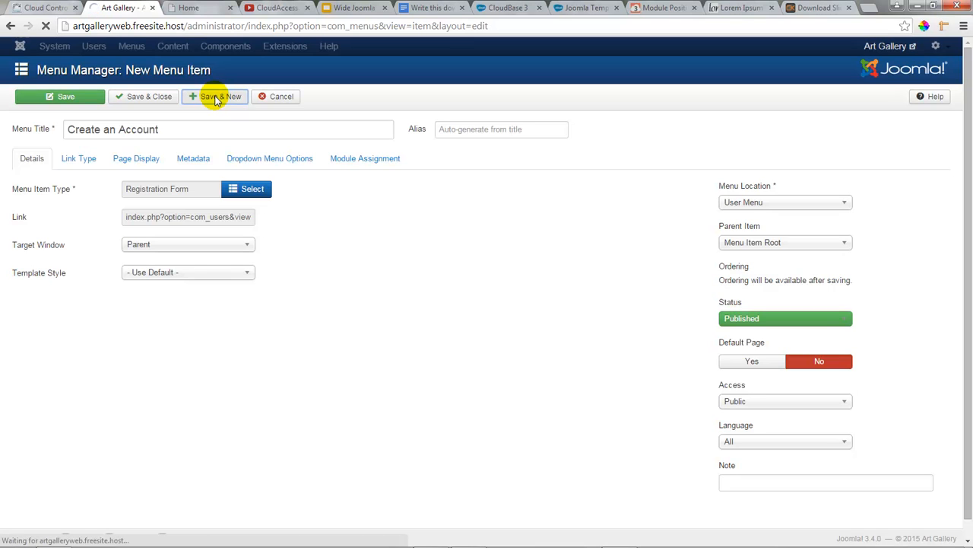
Title the new User Menu item "Access your Account", set its type to Login Form, then save and close it.
{"action": "left_click", "coordinate": [86, 175]}
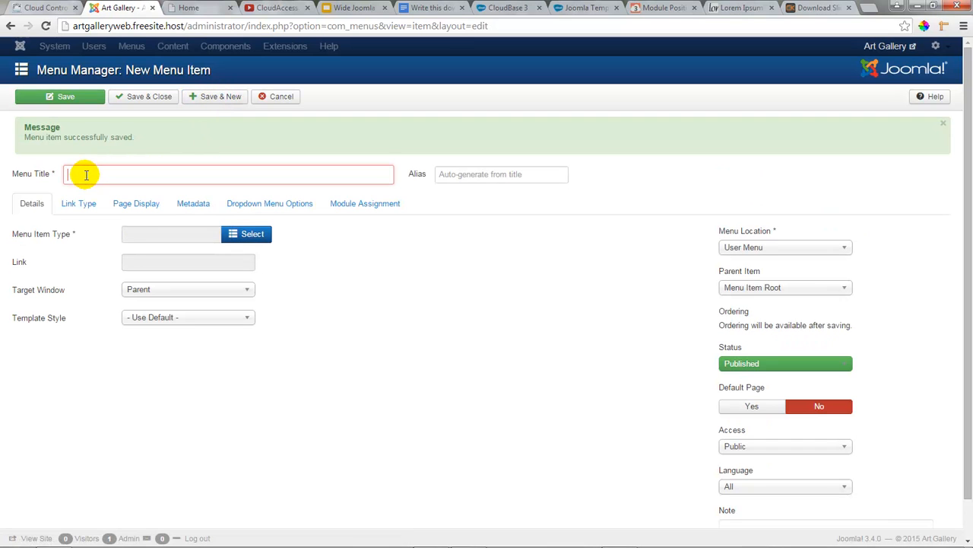
{"action": "type", "text": "Access your Account"}
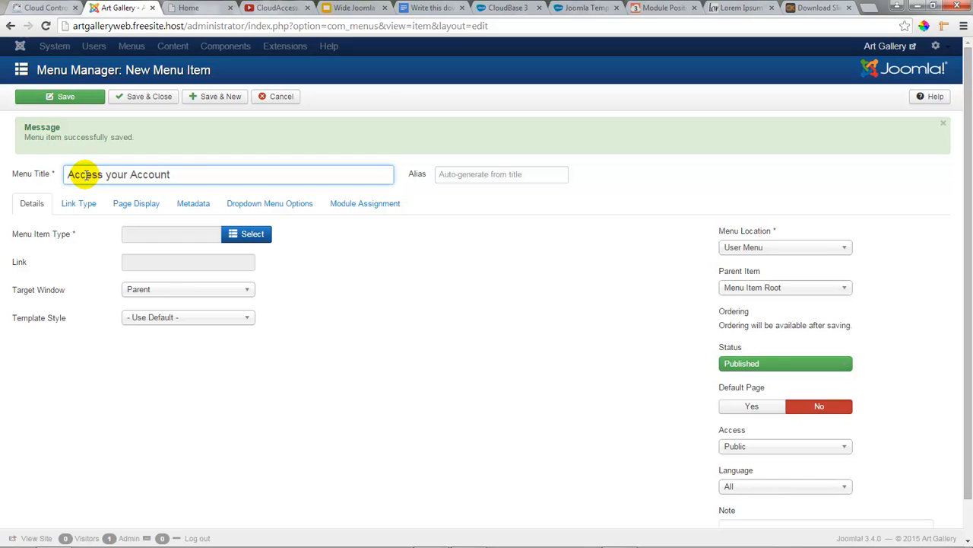
{"action": "left_click", "coordinate": [253, 236]}
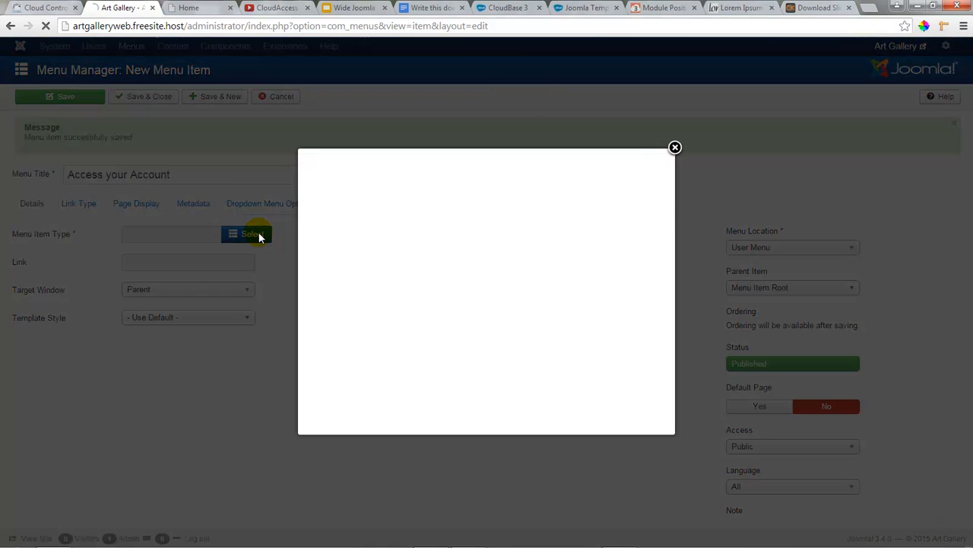
{"action": "left_click", "coordinate": [364, 351]}
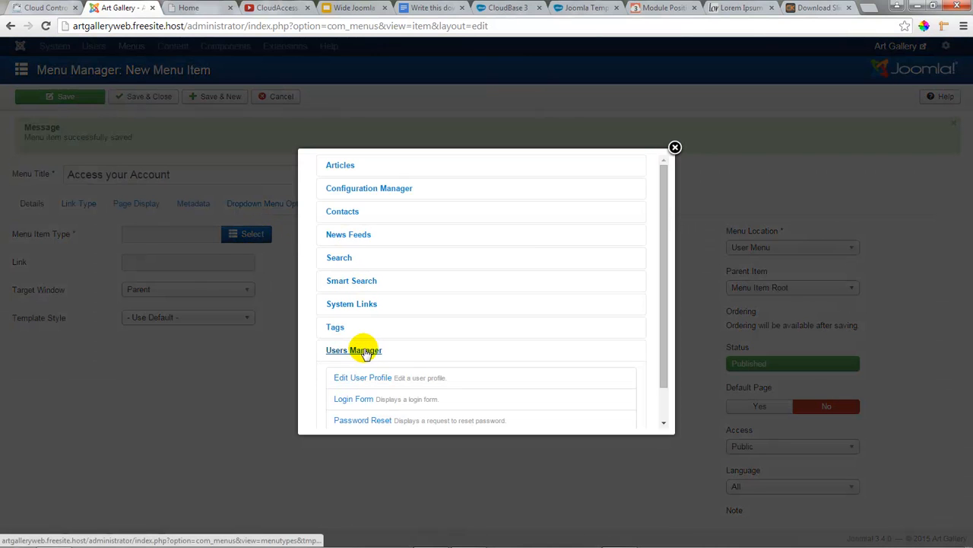
{"action": "scroll", "coordinate": [384, 327], "scroll_direction": "down", "scroll_amount": 3}
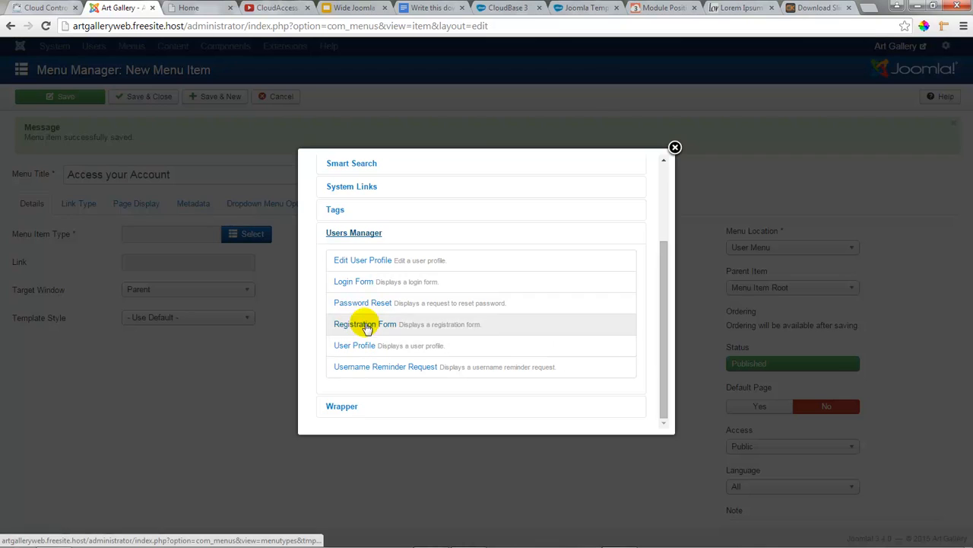
{"action": "left_click", "coordinate": [353, 281]}
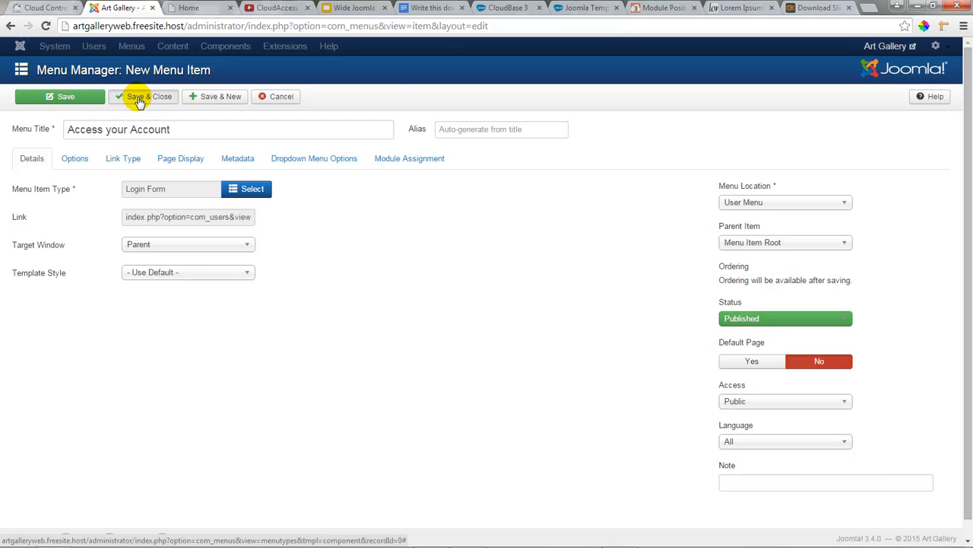
{"action": "left_click", "coordinate": [139, 101]}
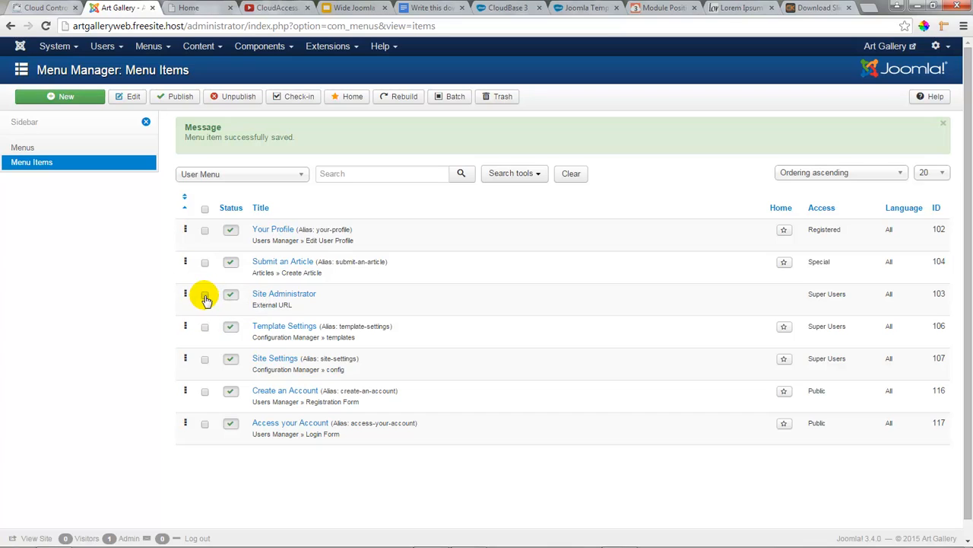
Trash the Submit an Article, Site Administrator, Template Settings and Site Settings items from the User Menu.
{"action": "left_click", "coordinate": [203, 262]}
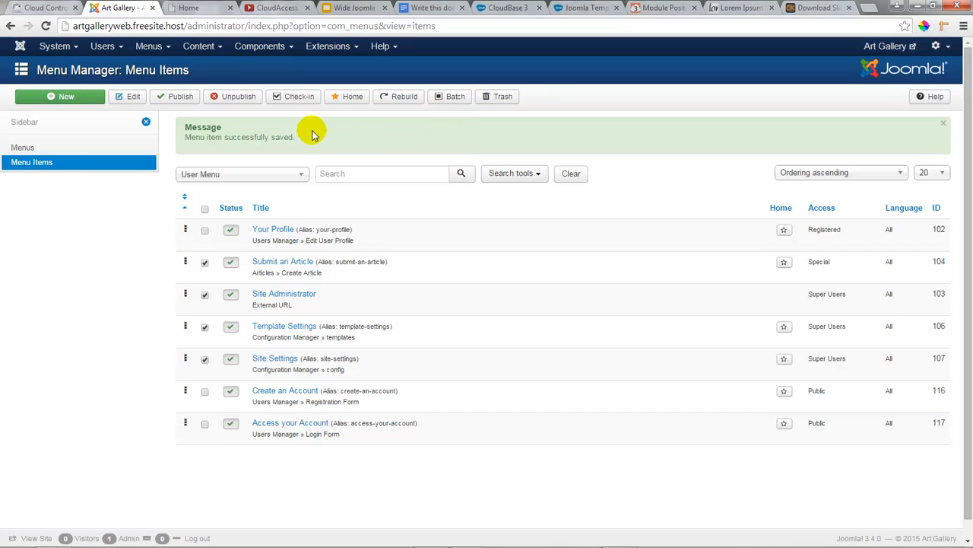
{"action": "left_click", "coordinate": [501, 99]}
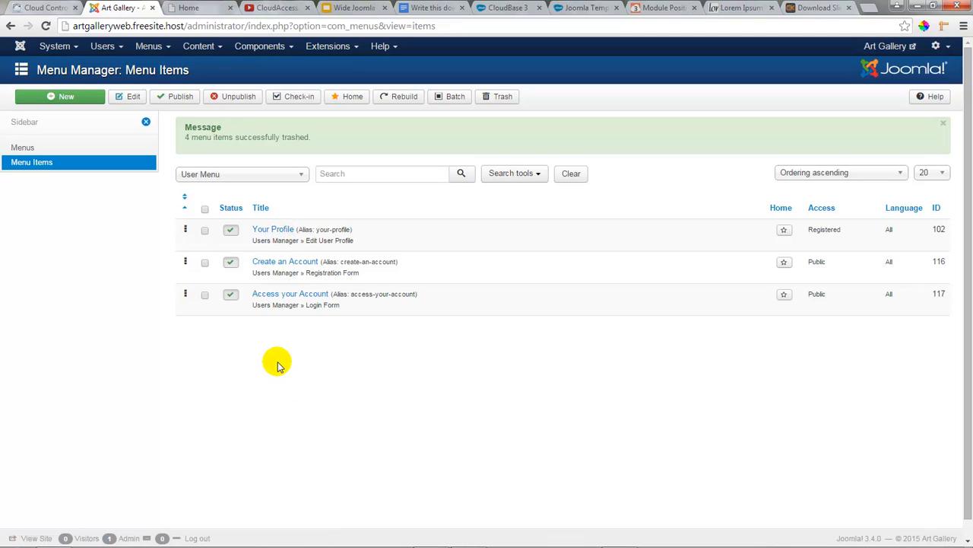
Create a new site module of type Menu in the Module Manager and title it "User Menu".
{"action": "left_click", "coordinate": [348, 47]}
{"action": "left_click", "coordinate": [351, 93]}
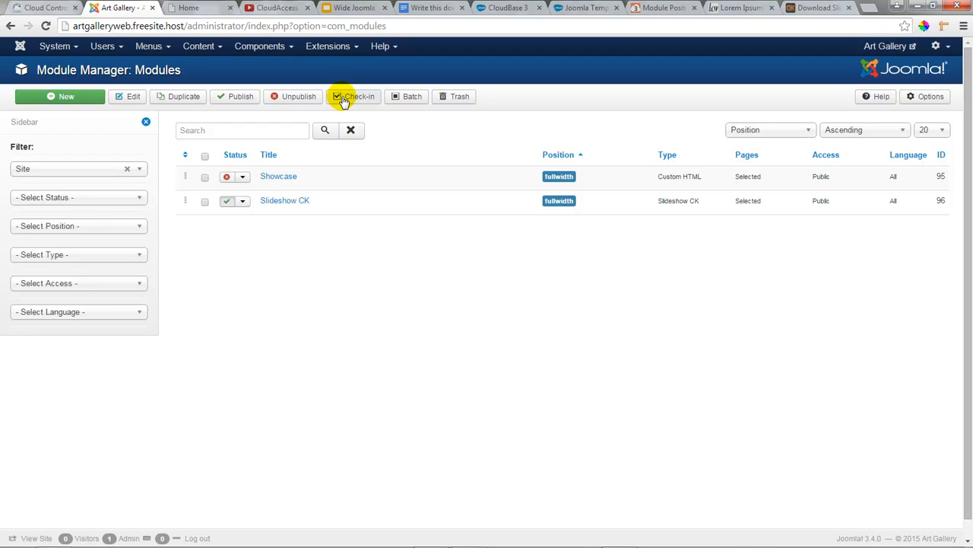
{"action": "left_click", "coordinate": [355, 50]}
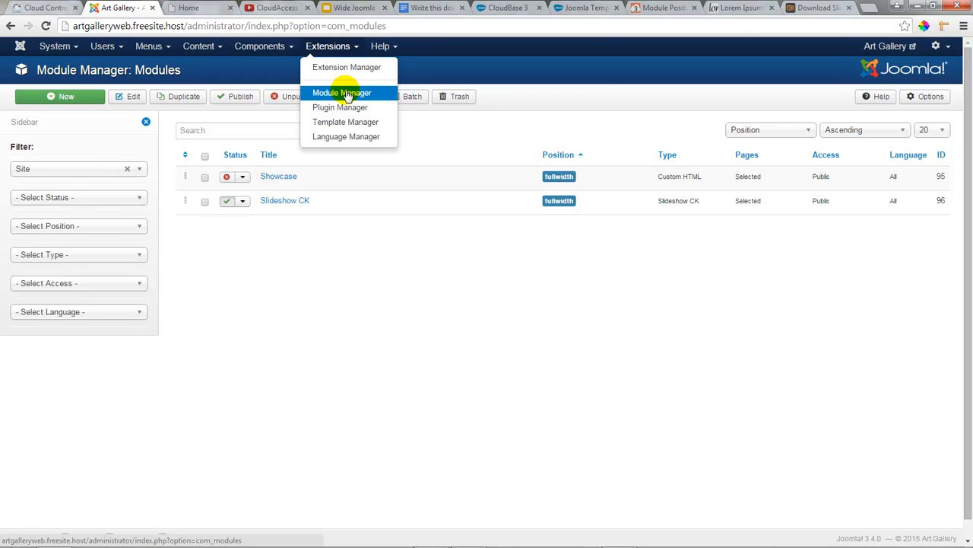
{"action": "left_click", "coordinate": [54, 95]}
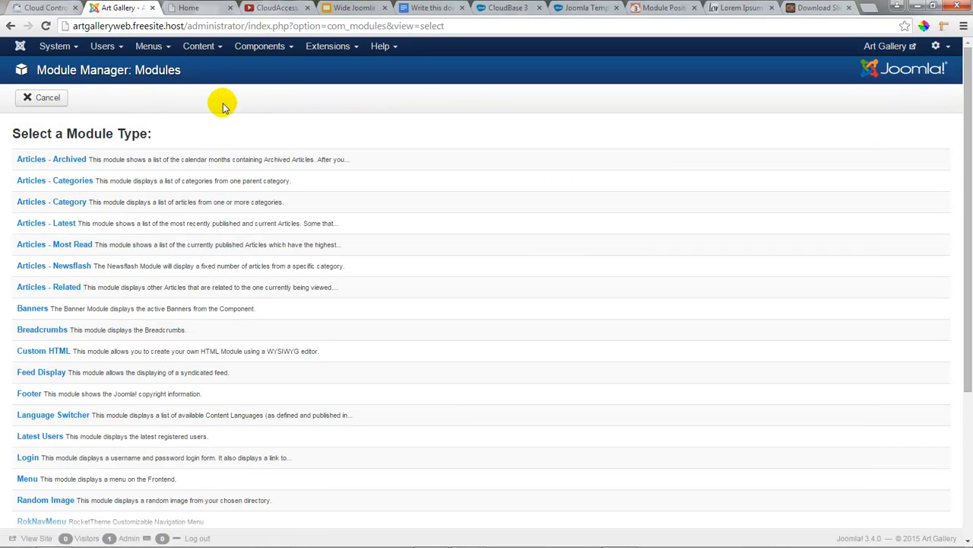
{"action": "scroll", "coordinate": [221, 113], "scroll_direction": "down", "scroll_amount": 3}
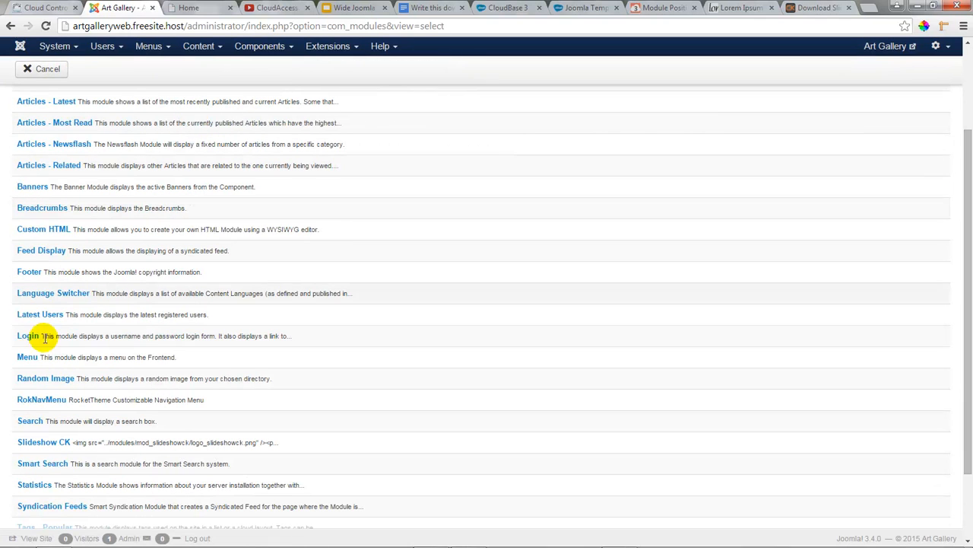
{"action": "left_click", "coordinate": [28, 359]}
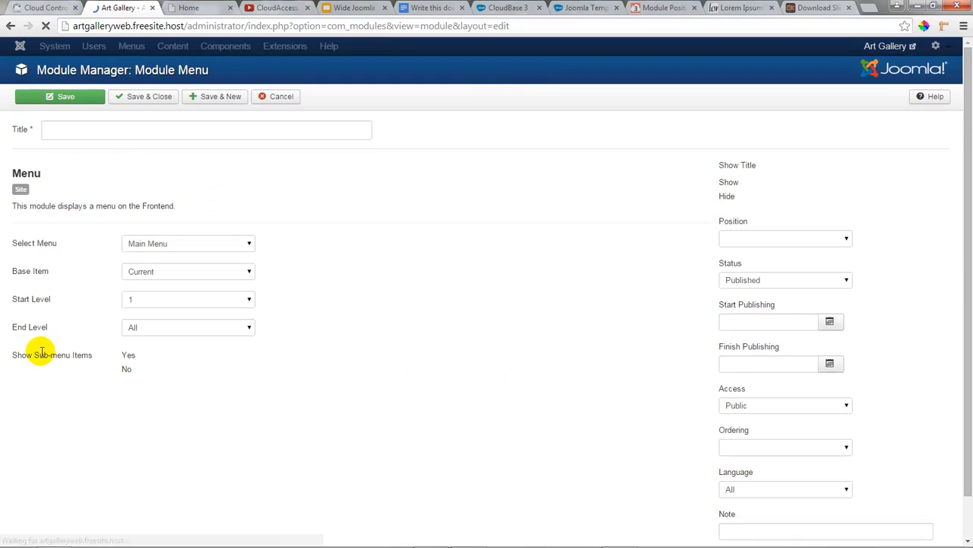
{"action": "left_click", "coordinate": [56, 128]}
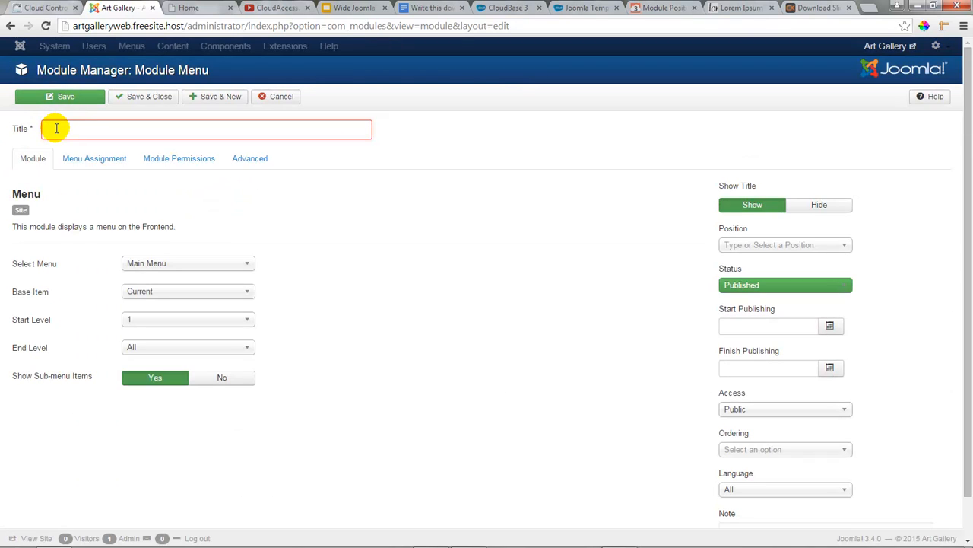
{"action": "type", "text": "User Menu"}
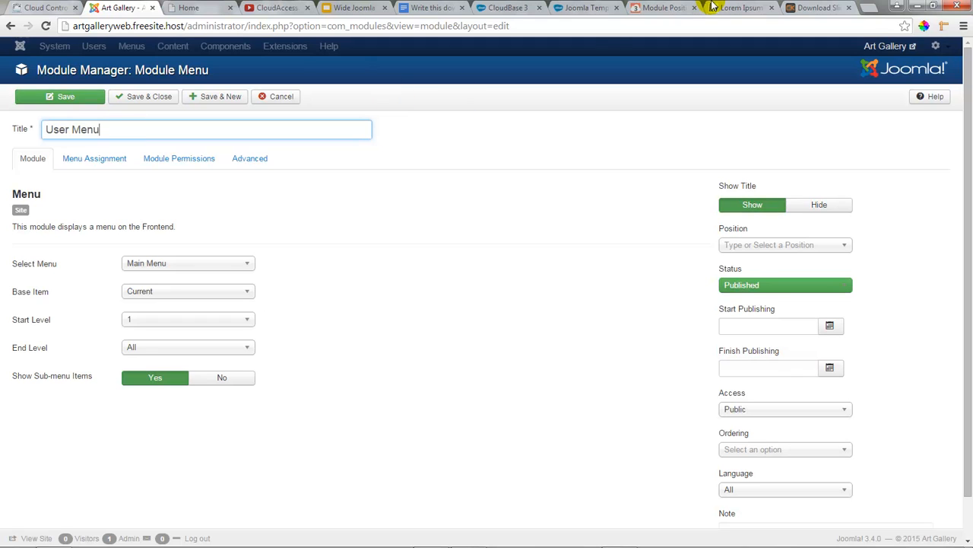
Check the sidebar layout on the Module Positions page and assign the User Menu module to position Sidebar A [sidebar-a].
{"action": "left_click", "coordinate": [667, 8]}
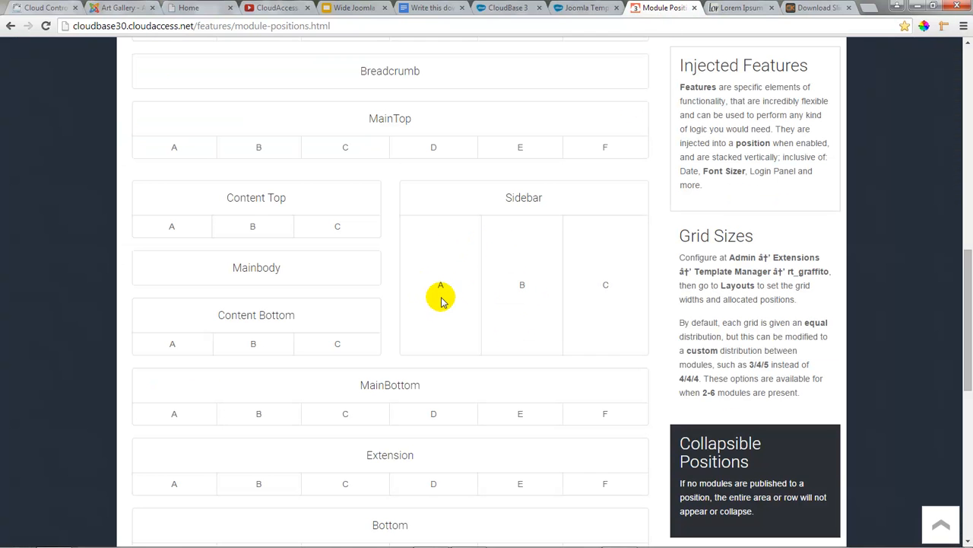
{"action": "left_click", "coordinate": [136, 10]}
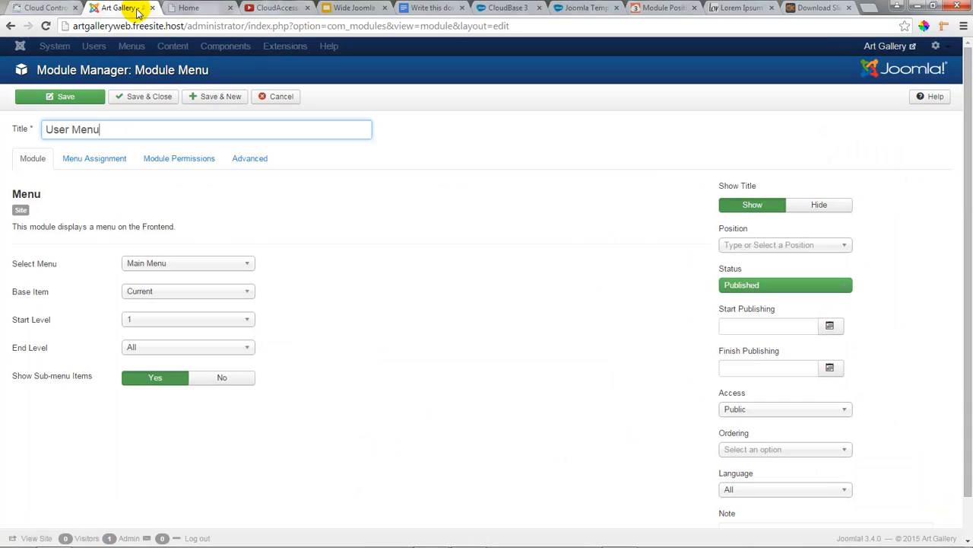
{"action": "left_click", "coordinate": [841, 245]}
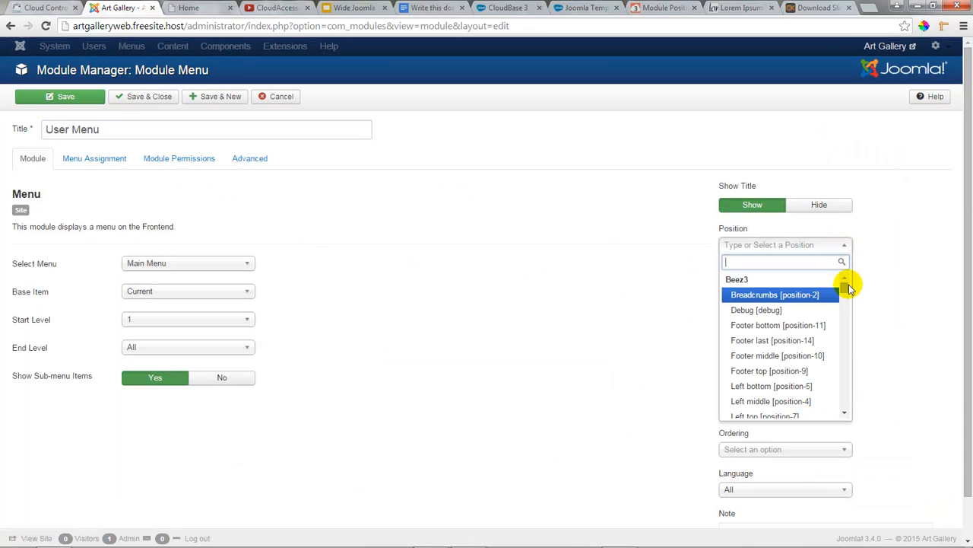
{"action": "left_click_drag", "start_coordinate": [844, 293], "coordinate": [854, 346]}
{"action": "left_click_drag", "start_coordinate": [852, 346], "coordinate": [842, 365]}
{"action": "left_click", "coordinate": [779, 334]}
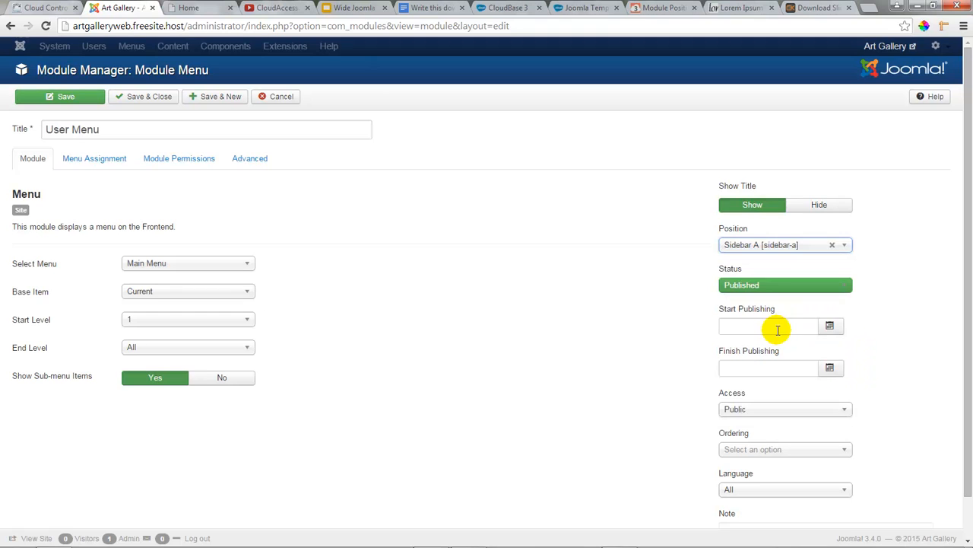
Set the module to display the User Menu and save it.
{"action": "left_click", "coordinate": [242, 264]}
{"action": "left_click", "coordinate": [155, 294]}
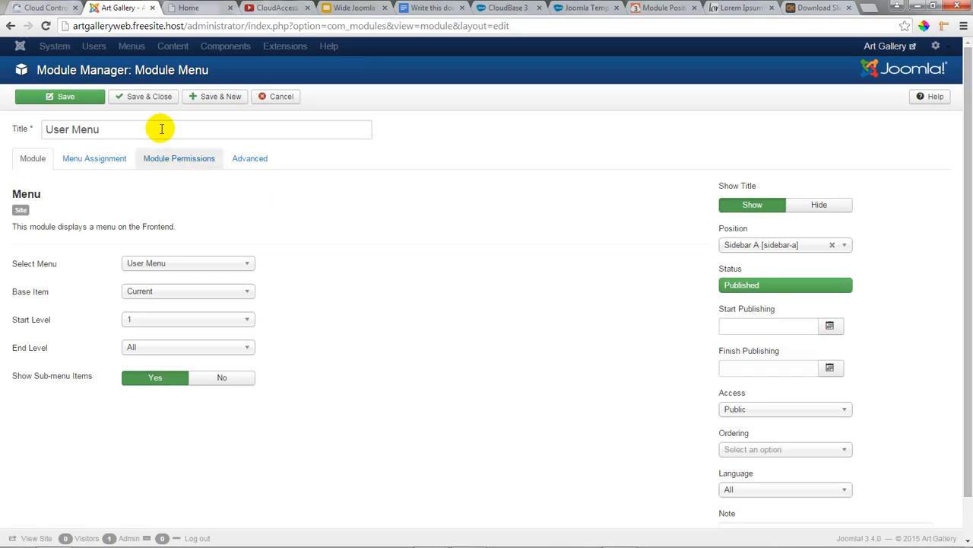
{"action": "left_click", "coordinate": [89, 100]}
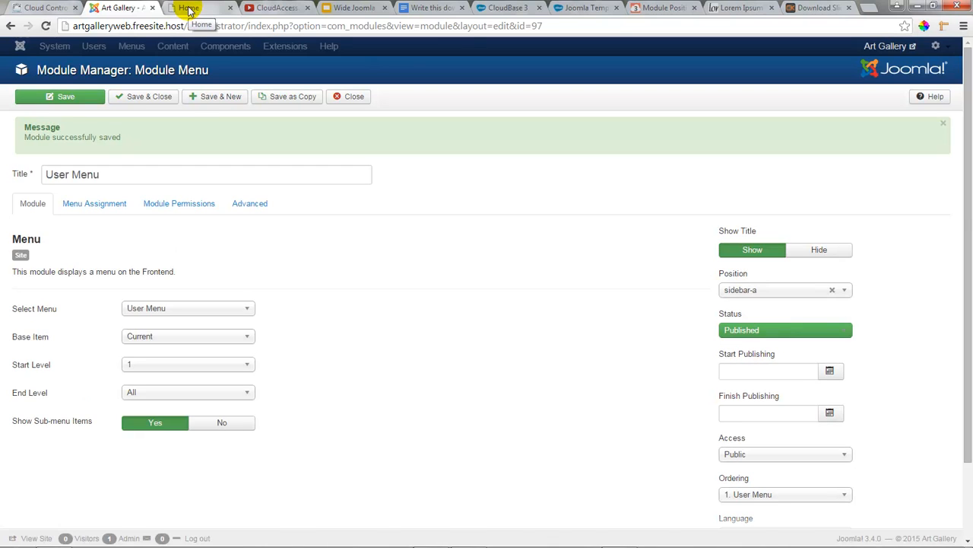
Reload the site's Home page and check the Create an Account and Access your Account links in the sidebar.
{"action": "left_click", "coordinate": [188, 10]}
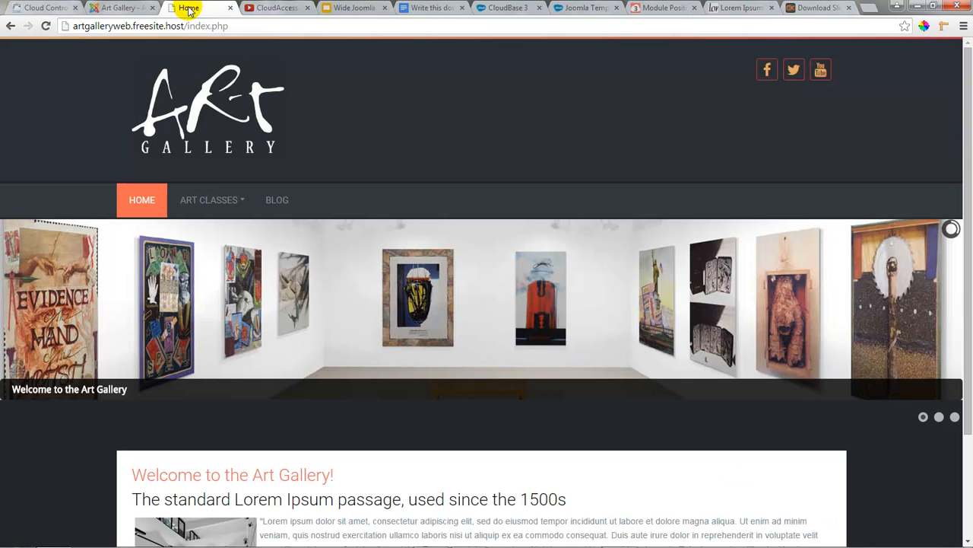
{"action": "left_click", "coordinate": [45, 26]}
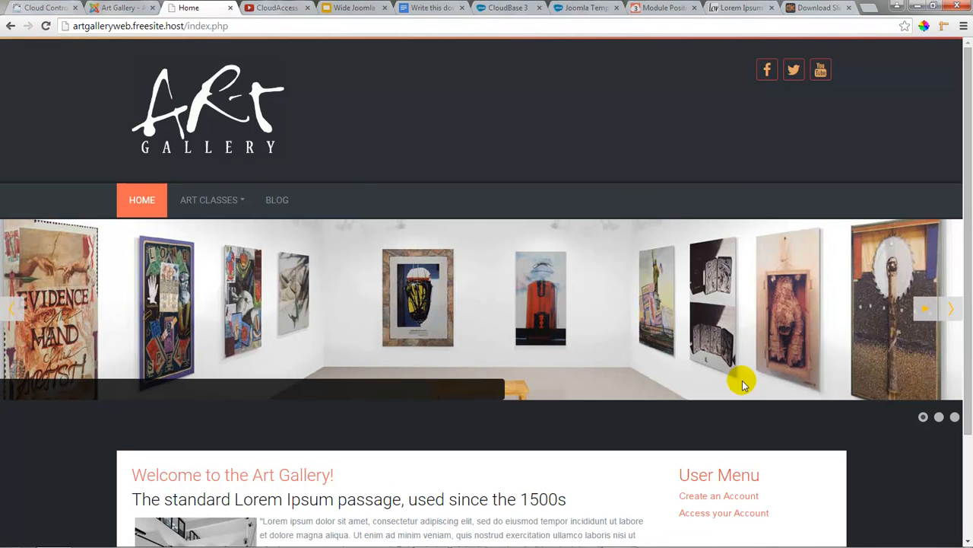
{"action": "scroll", "coordinate": [714, 350], "scroll_direction": "down", "scroll_amount": 3}
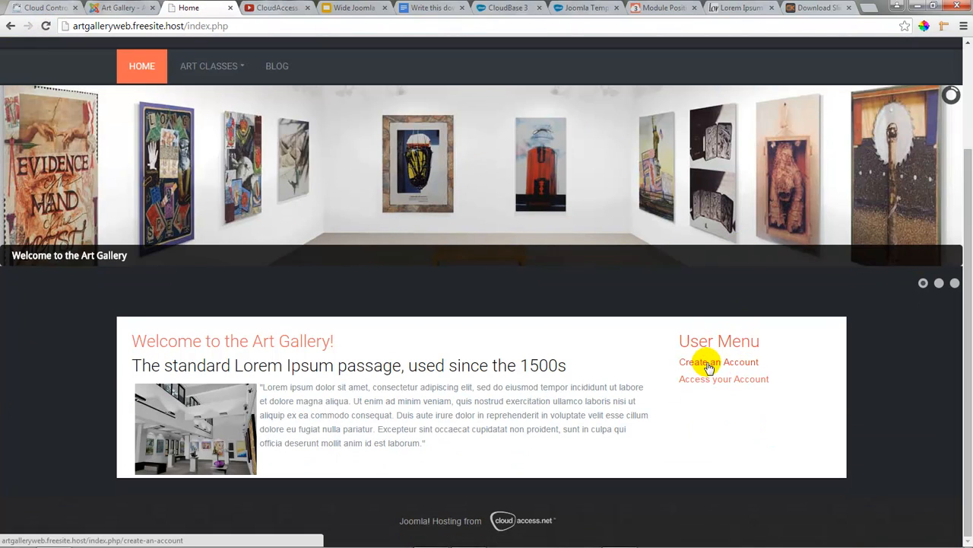
{"action": "left_click", "coordinate": [708, 364]}
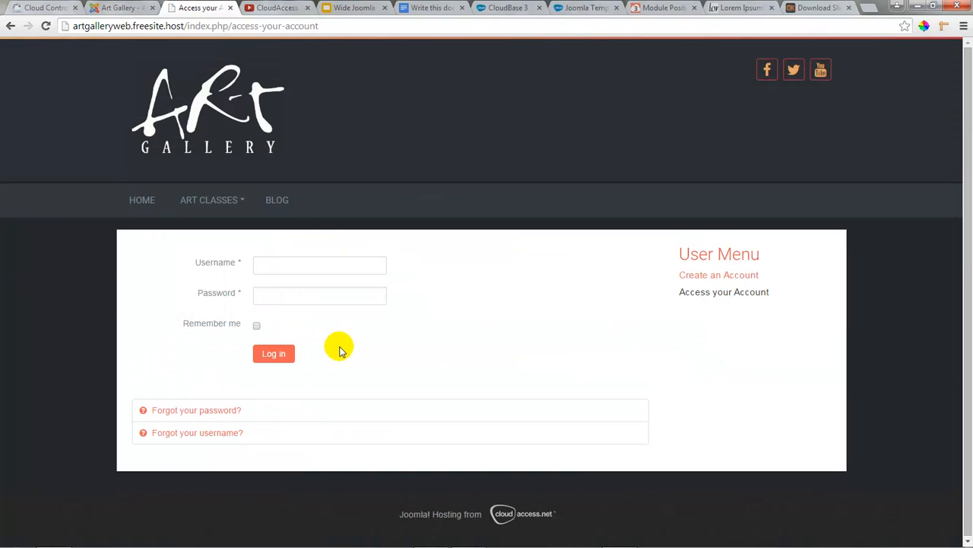
{"action": "left_click", "coordinate": [724, 296]}
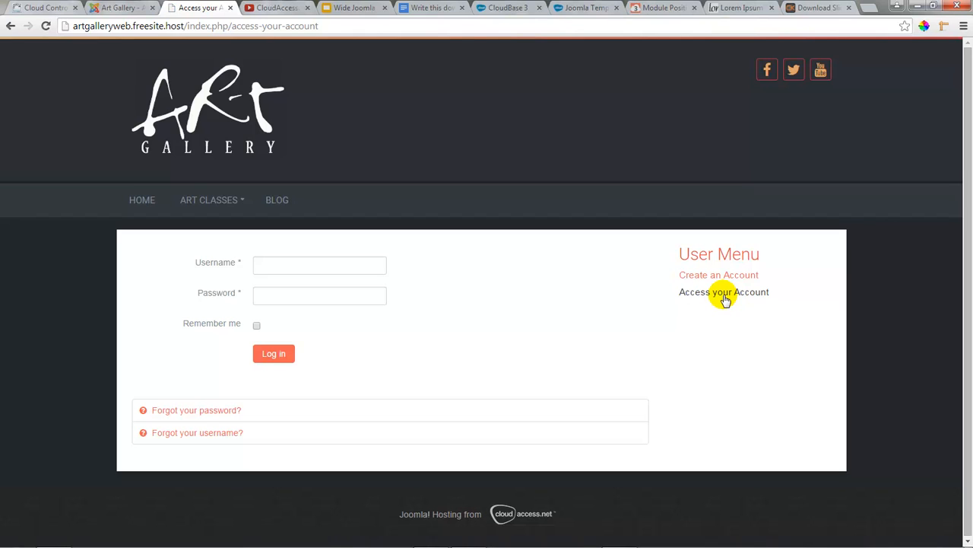
{"action": "left_click", "coordinate": [723, 278]}
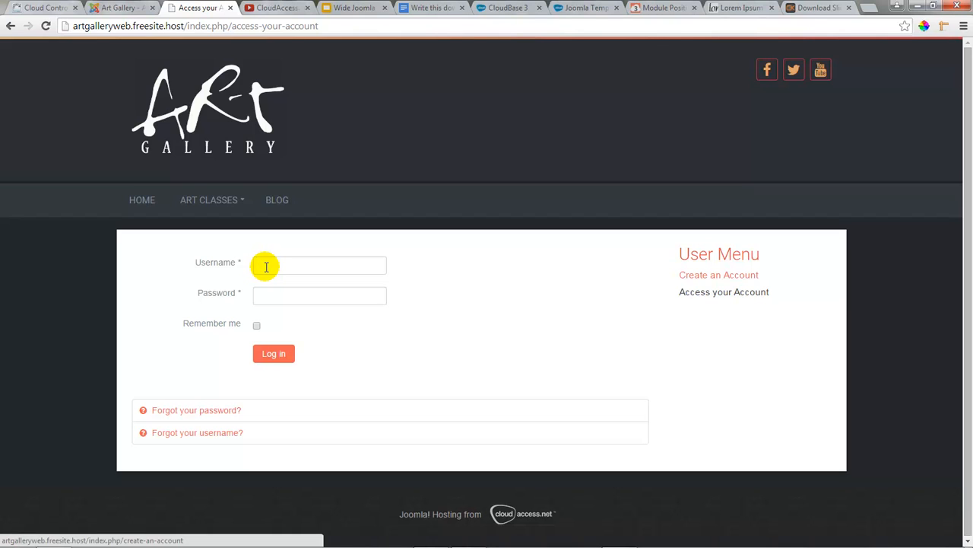
{"action": "left_click", "coordinate": [709, 278]}
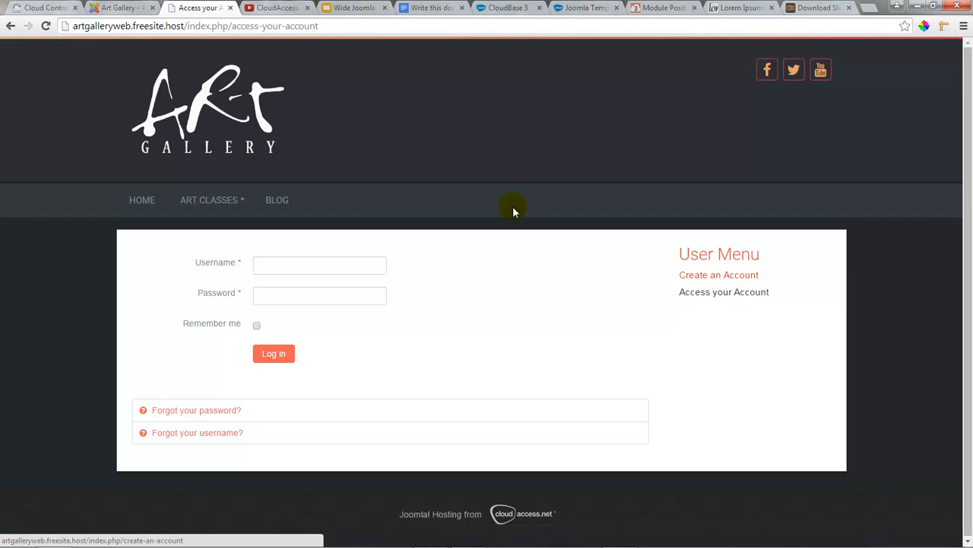
Save and close the User Menu module in the administrator, and open the User Menu's item list in the Menu Manager.
{"action": "left_click", "coordinate": [124, 7]}
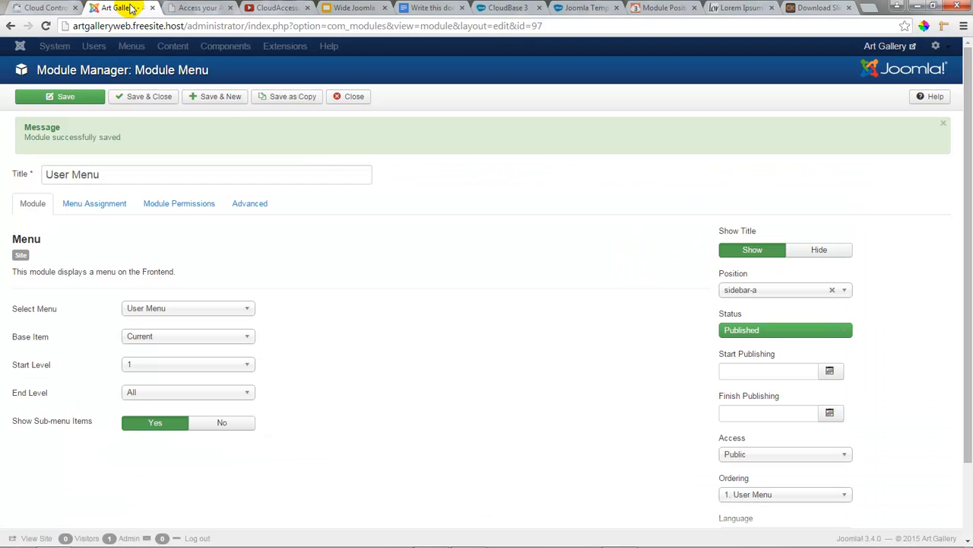
{"action": "left_click", "coordinate": [142, 99]}
{"action": "left_click", "coordinate": [102, 46]}
{"action": "mouse_move", "coordinate": [119, 72]}
{"action": "left_click", "coordinate": [149, 45]}
{"action": "left_click", "coordinate": [163, 104]}
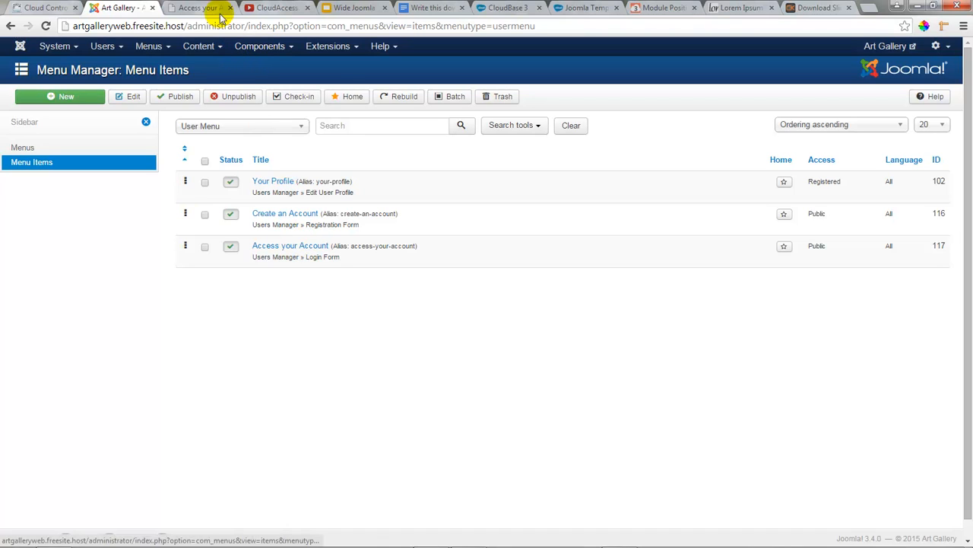
Return to the site's Home page, view the CloudAccess.net YouTube channel, and review the finished Home page.
{"action": "left_click", "coordinate": [199, 7]}
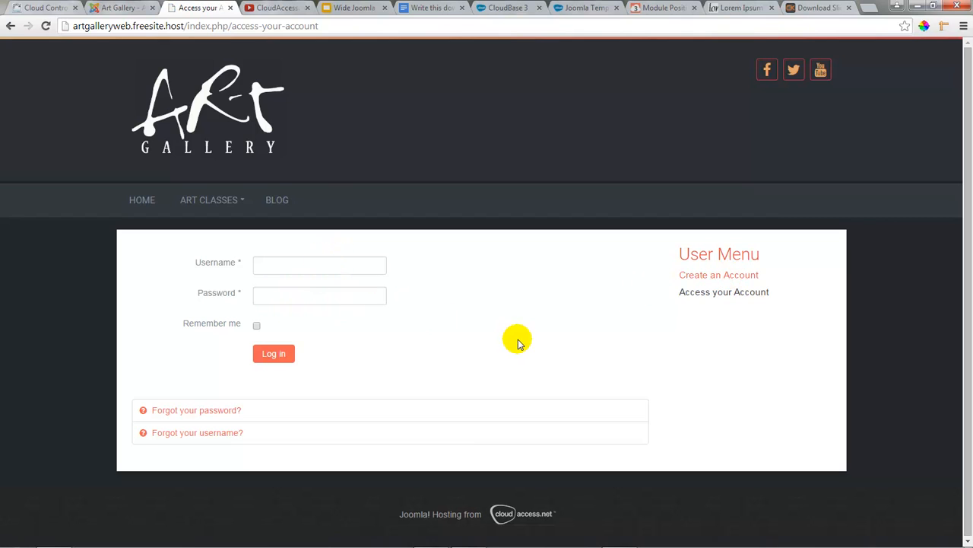
{"action": "left_click", "coordinate": [146, 202]}
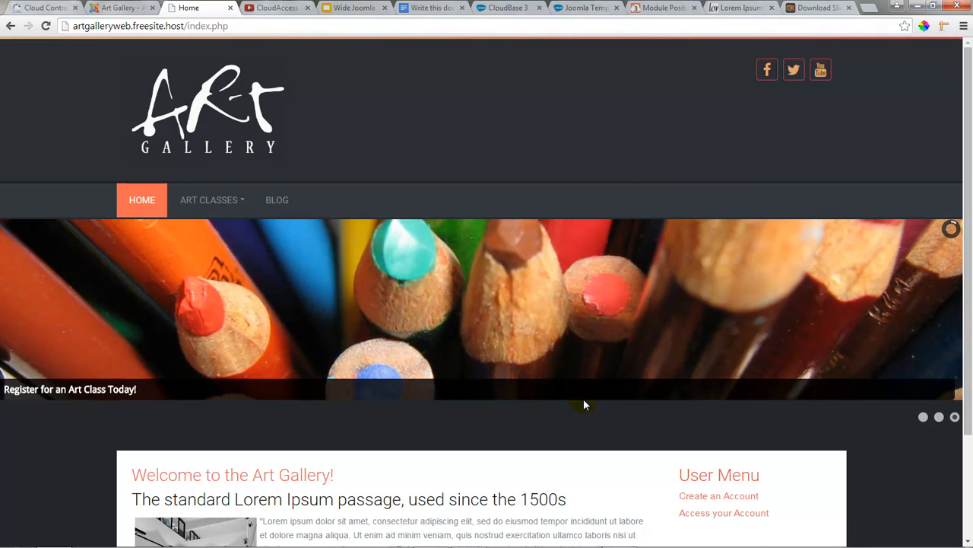
{"action": "left_click", "coordinate": [278, 9]}
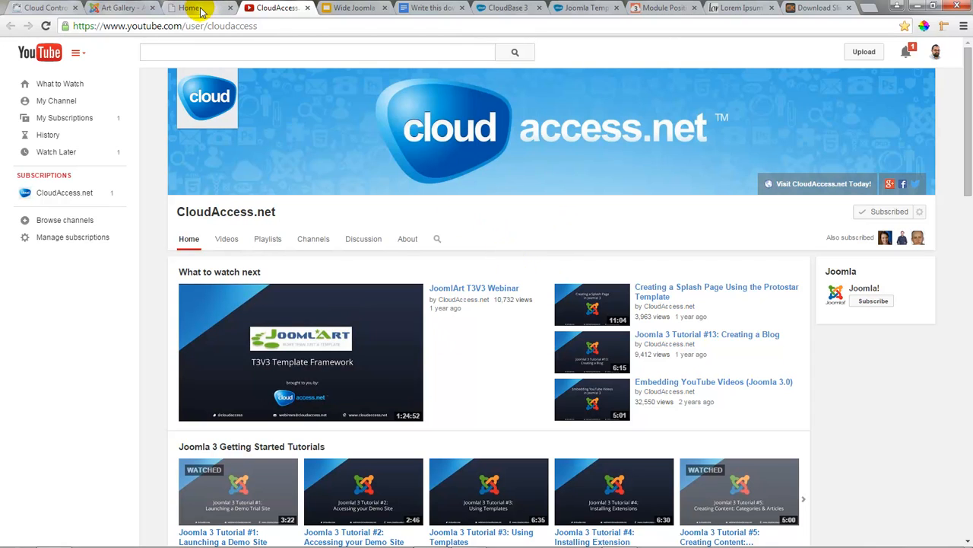
{"action": "left_click", "coordinate": [195, 7]}
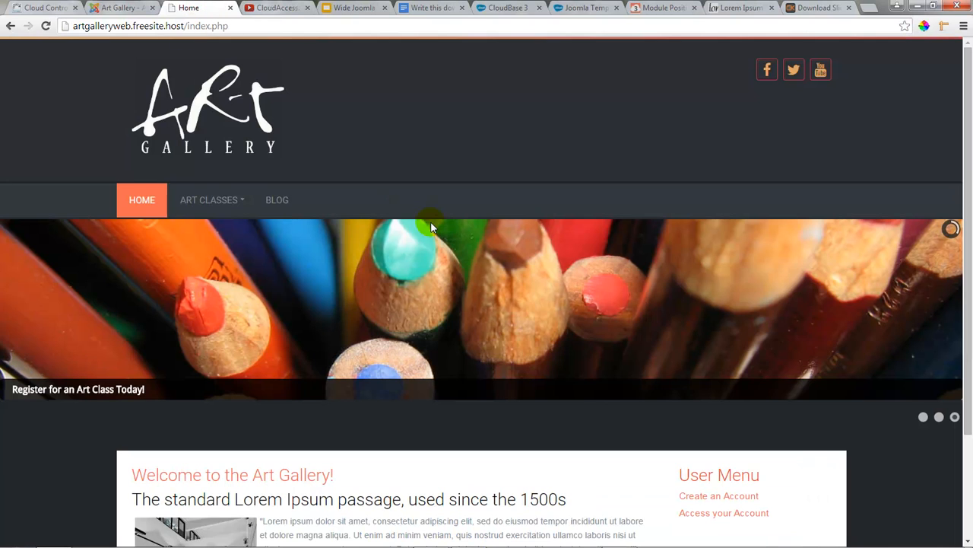
{"action": "scroll", "coordinate": [438, 167], "scroll_direction": "down", "scroll_amount": 2}
{"action": "scroll", "coordinate": [498, 354], "scroll_direction": "up", "scroll_amount": 2}
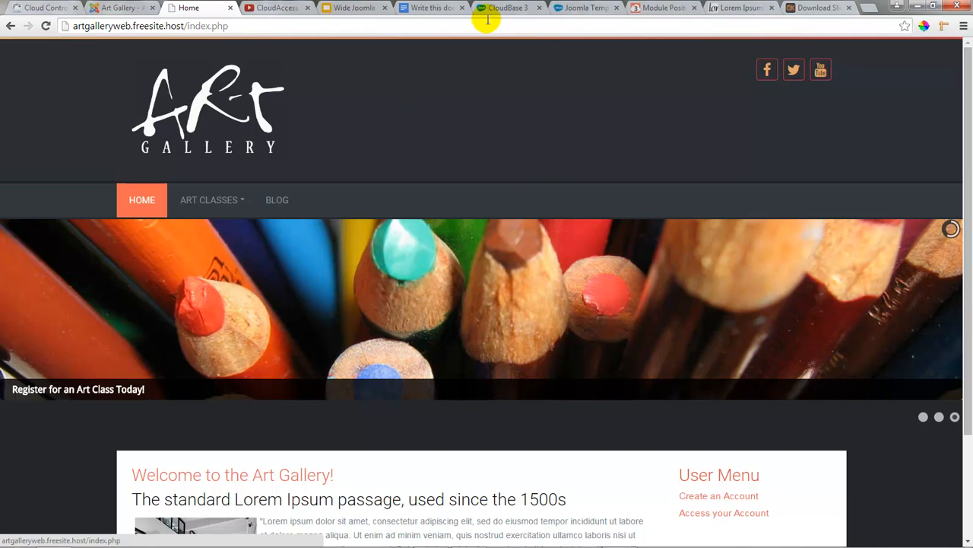
Open the Live Webinars page on the CloudAccess.net site and review the upcoming Joomla and WordPress webinars.
{"action": "left_click", "coordinate": [508, 8]}
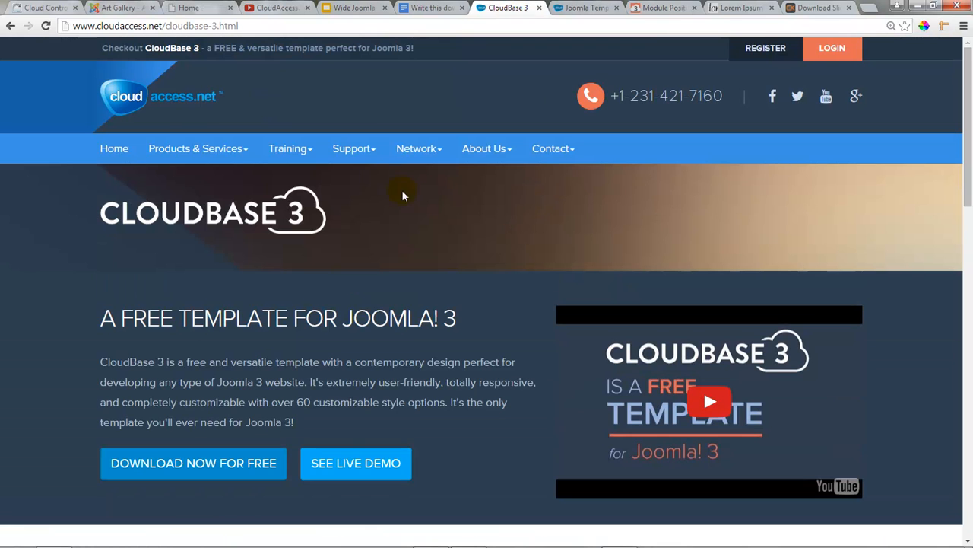
{"action": "mouse_move", "coordinate": [304, 152]}
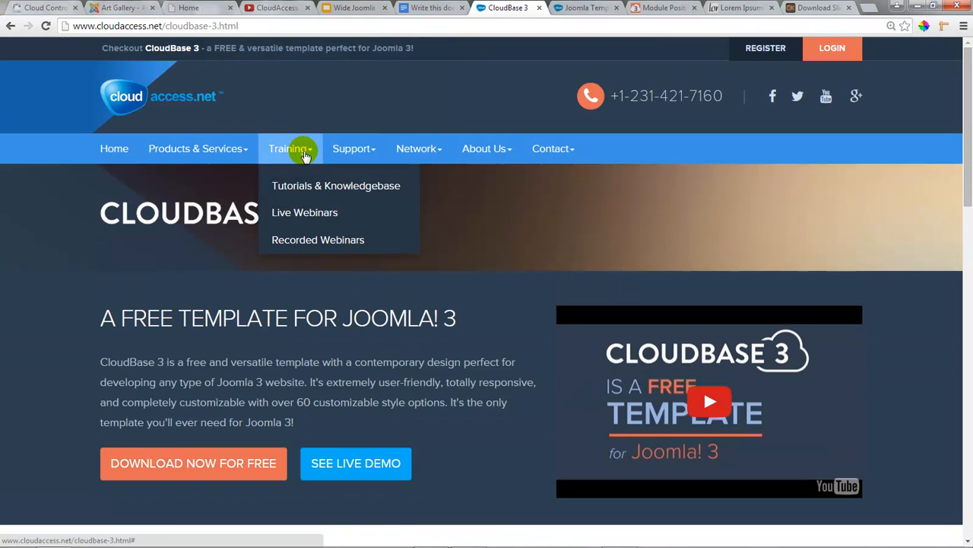
{"action": "left_click", "coordinate": [316, 213]}
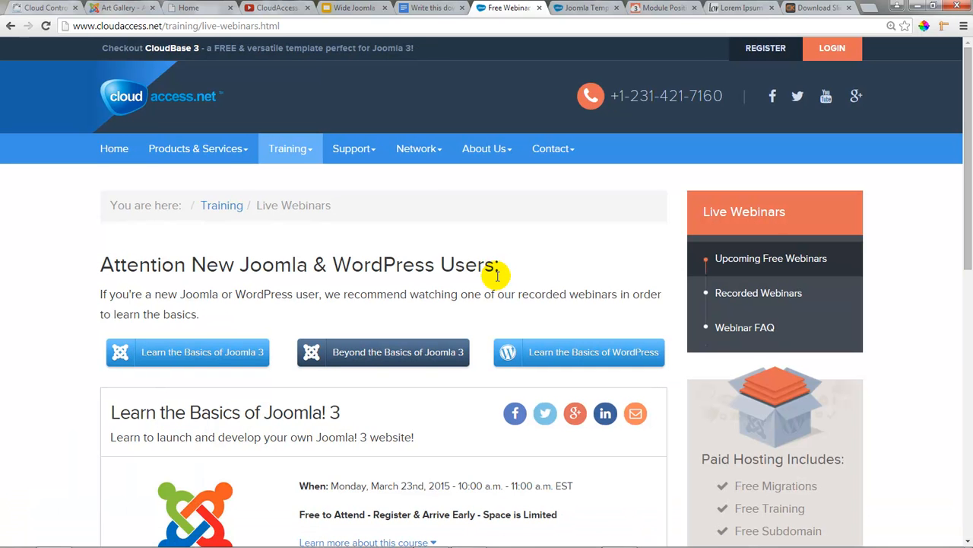
{"action": "scroll", "coordinate": [496, 275], "scroll_direction": "down", "scroll_amount": 1}
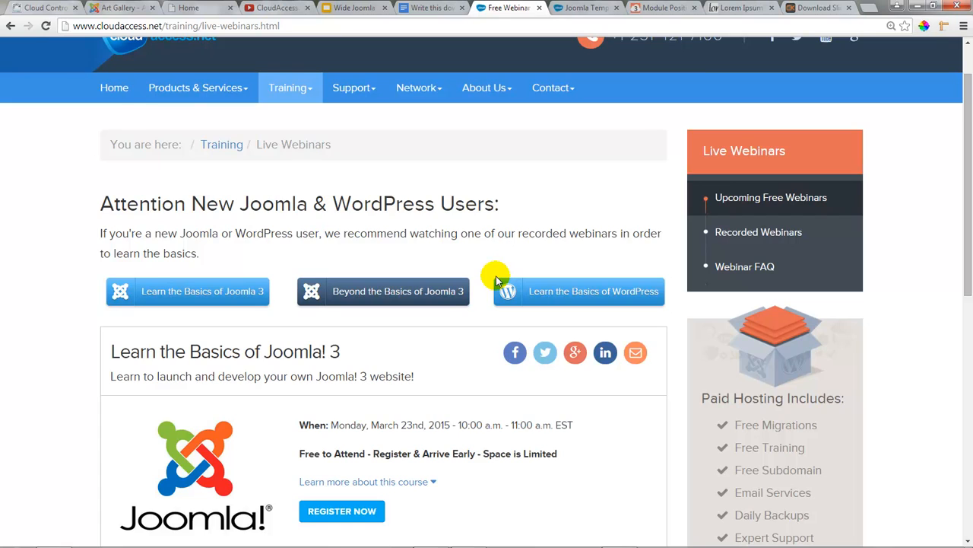
{"action": "scroll", "coordinate": [496, 276], "scroll_direction": "down", "scroll_amount": 2}
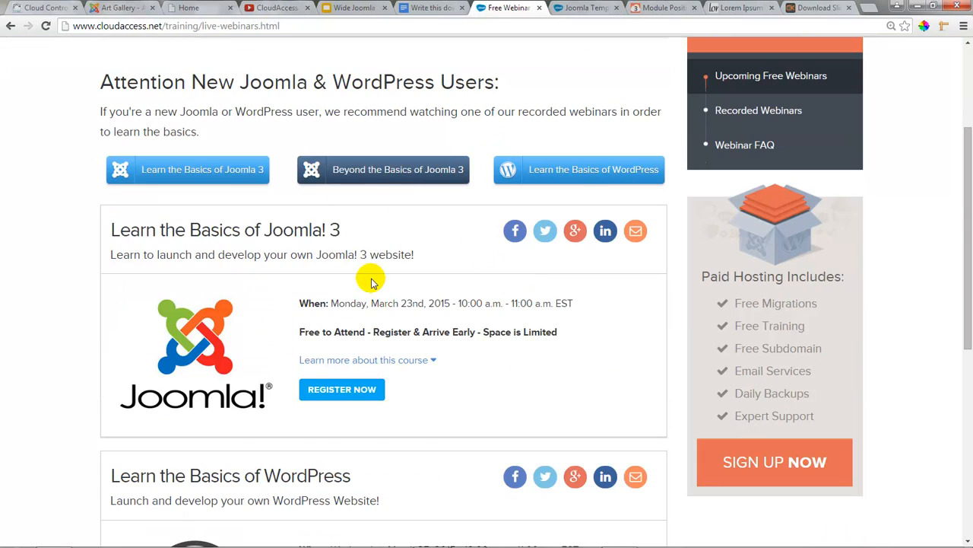
{"action": "scroll", "coordinate": [371, 280], "scroll_direction": "down", "scroll_amount": 4}
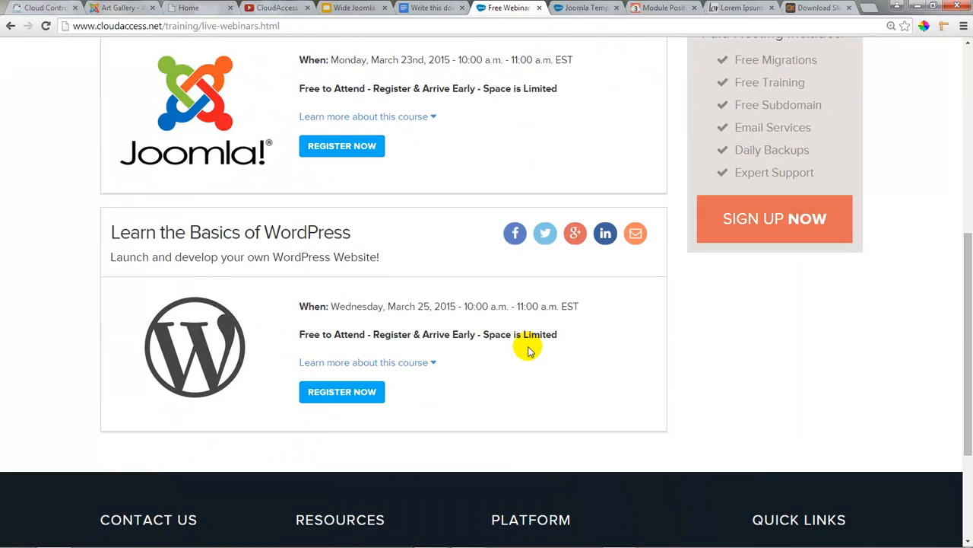
{"action": "scroll", "coordinate": [463, 348], "scroll_direction": "up", "scroll_amount": 6}
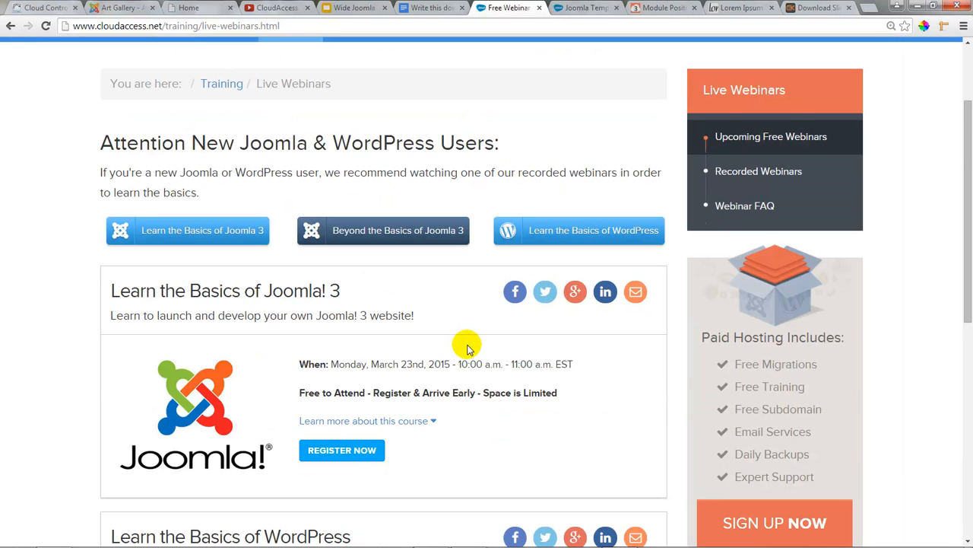
{"action": "scroll", "coordinate": [466, 349], "scroll_direction": "up", "scroll_amount": 1}
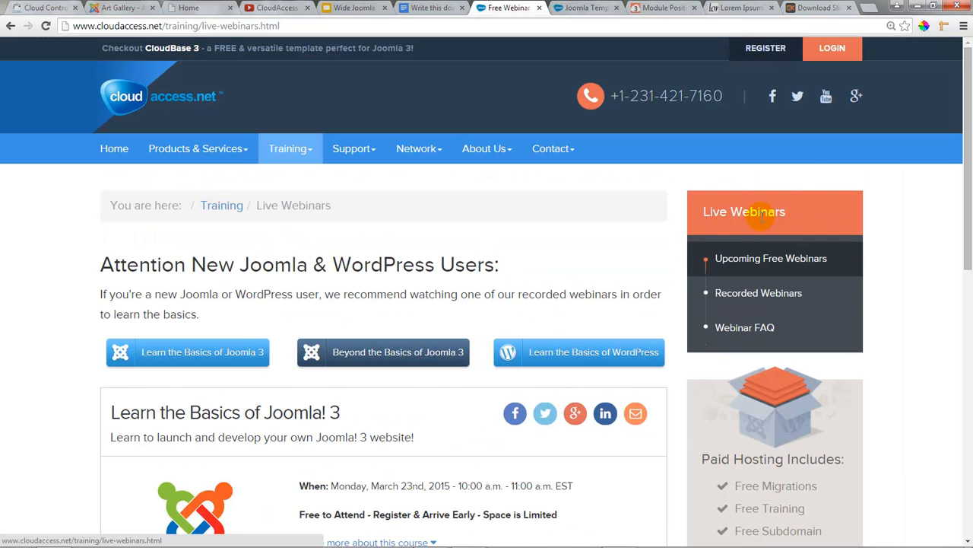
View the CloudAccess.net Facebook page and return to the Art Gallery Home page.
{"action": "left_click", "coordinate": [773, 96]}
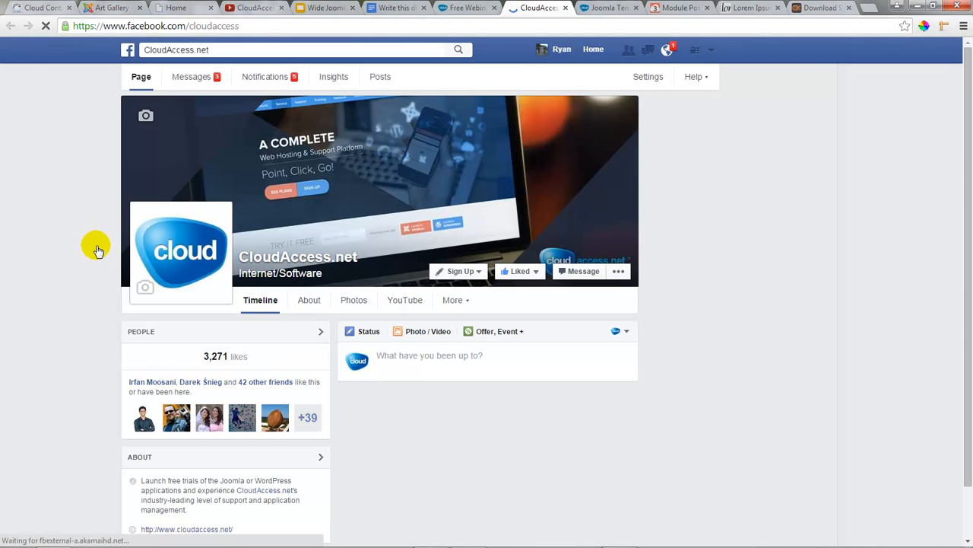
{"action": "scroll", "coordinate": [95, 238], "scroll_direction": "down", "scroll_amount": 1}
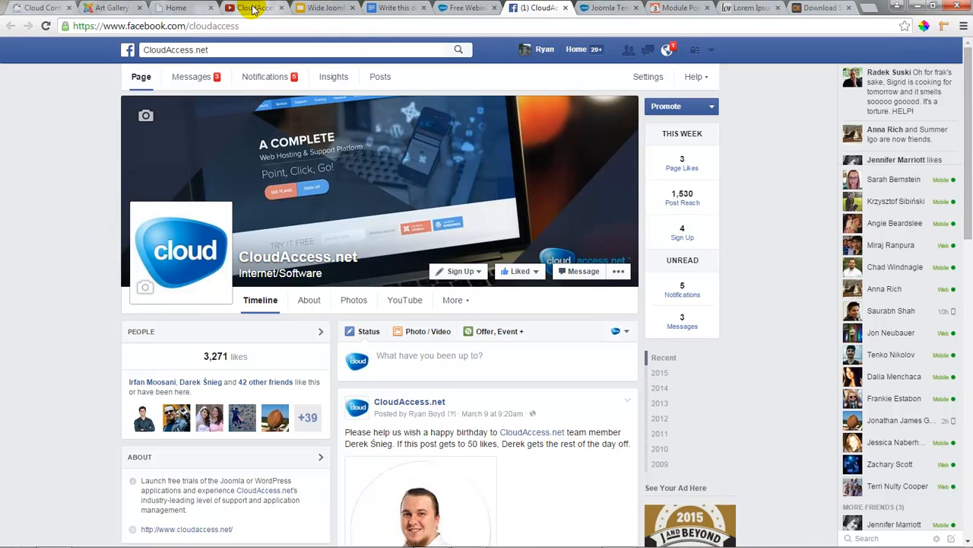
{"action": "left_click", "coordinate": [106, 7]}
{"action": "left_click", "coordinate": [163, 7]}
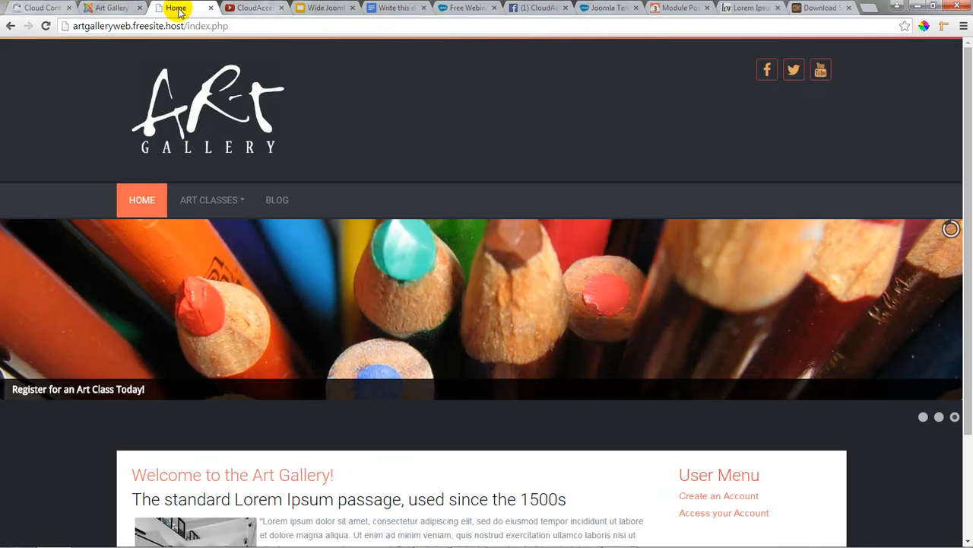